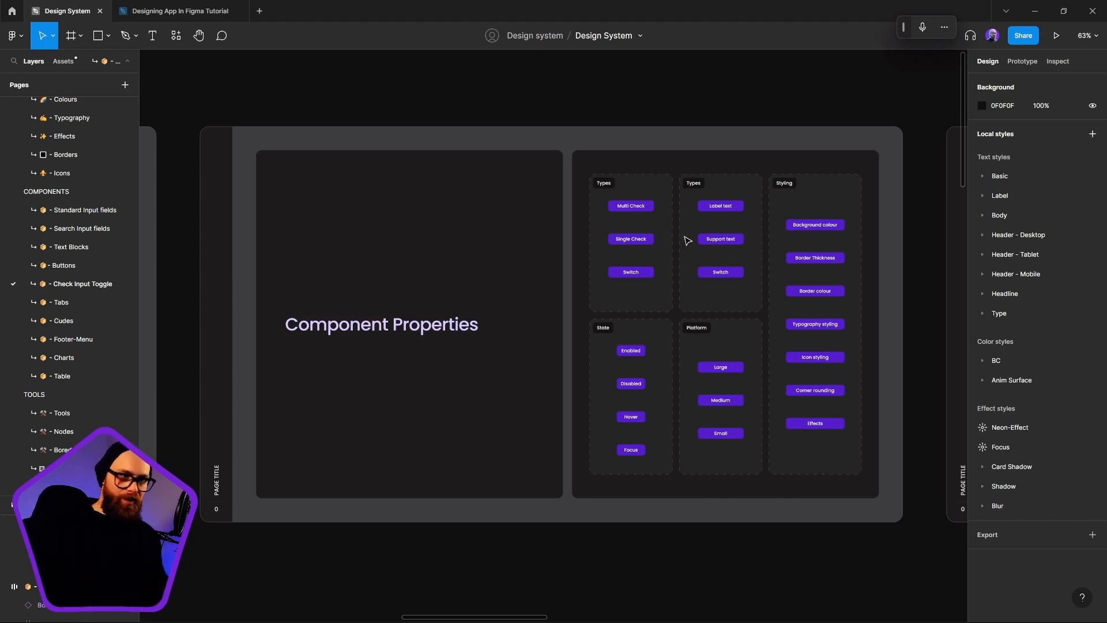
# Step: Examine the types, state, platform and styling property groups on the Component Properties board
pyautogui.scroll(5, 687, 240)
pyautogui.scroll(-3, 668, 309)
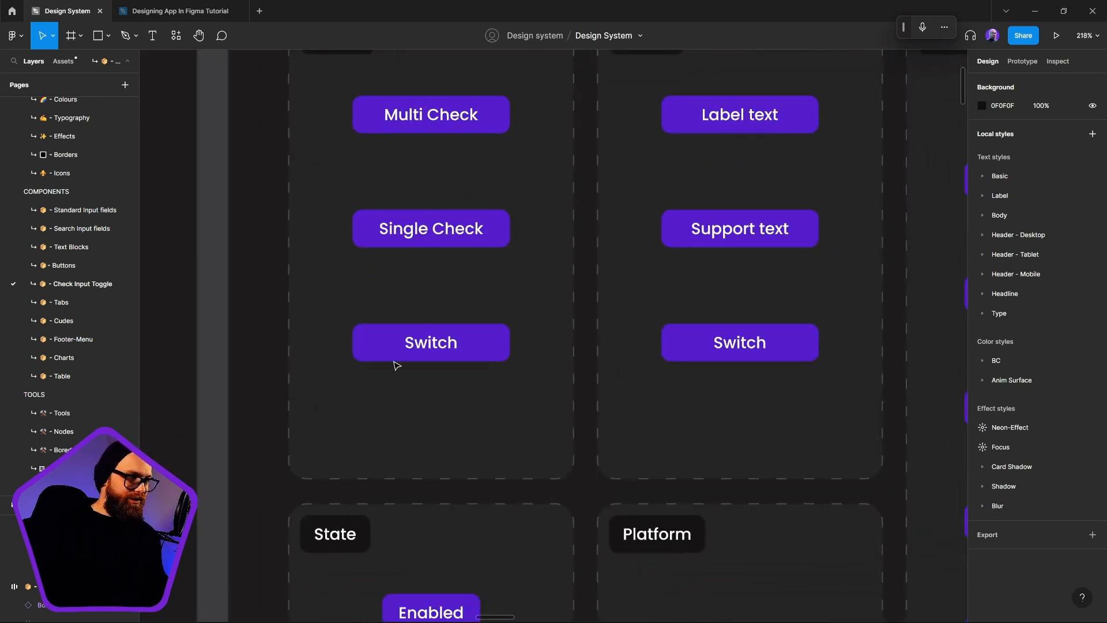
pyautogui.hscroll(4, 396, 363)
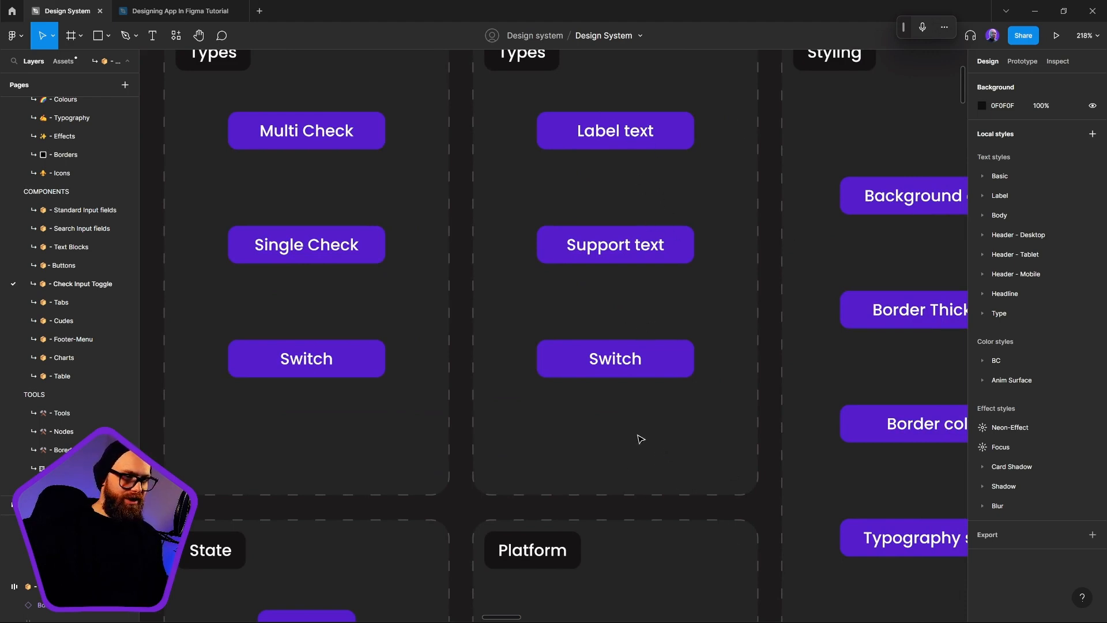
pyautogui.scroll(-5, 647, 493)
pyautogui.hscroll(-2, 692, 438)
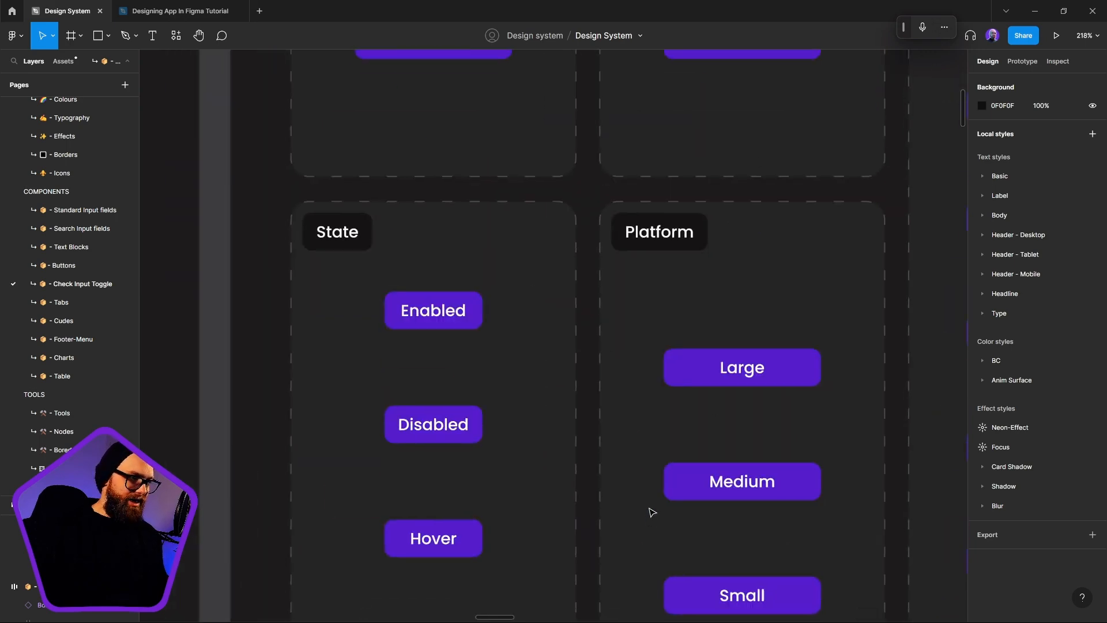
pyautogui.scroll(-2, 583, 388)
pyautogui.hscroll(1, 583, 388)
pyautogui.scroll(-2, 553, 418)
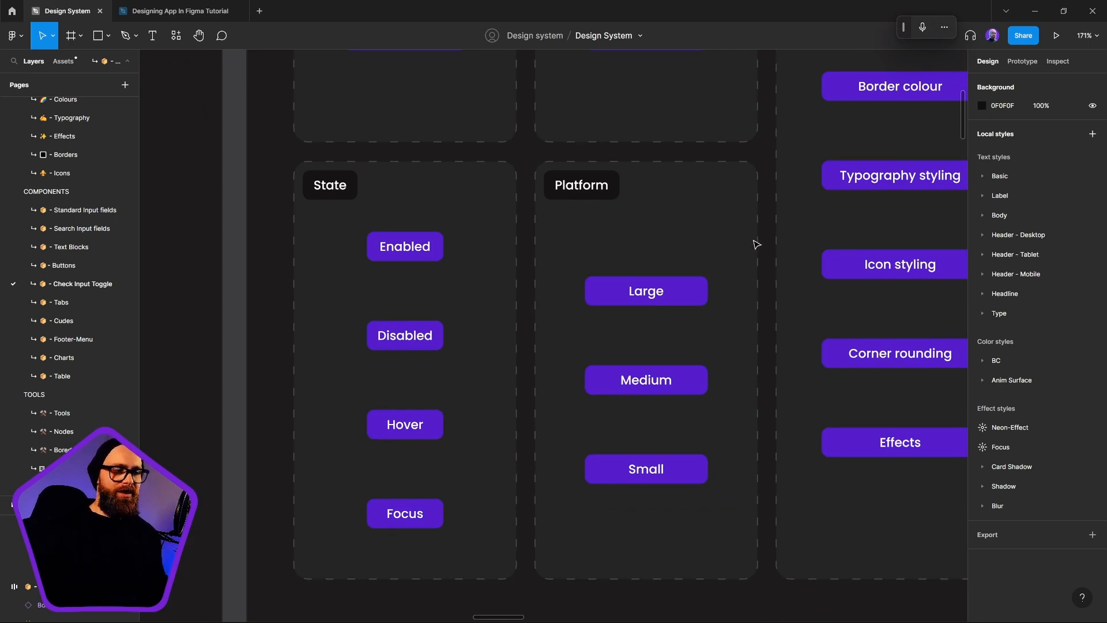
pyautogui.hscroll(8, 812, 414)
pyautogui.scroll(2, 813, 414)
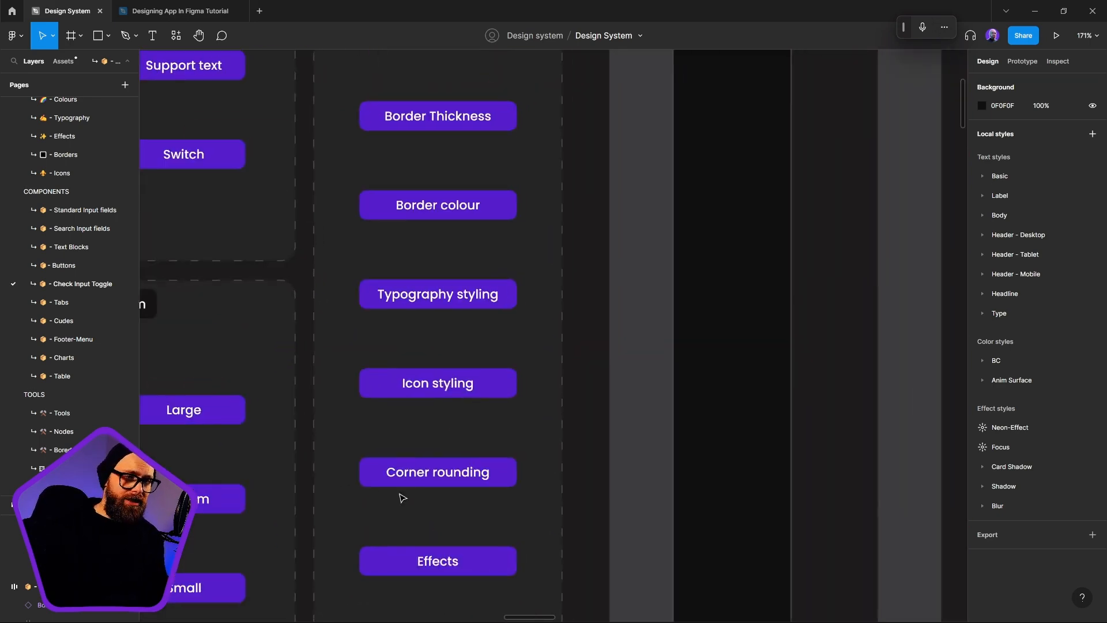
pyautogui.scroll(-1, 488, 276)
pyautogui.moveTo(490, 190); pyautogui.dragTo(550, 282)
pyautogui.scroll(-1, 531, 182)
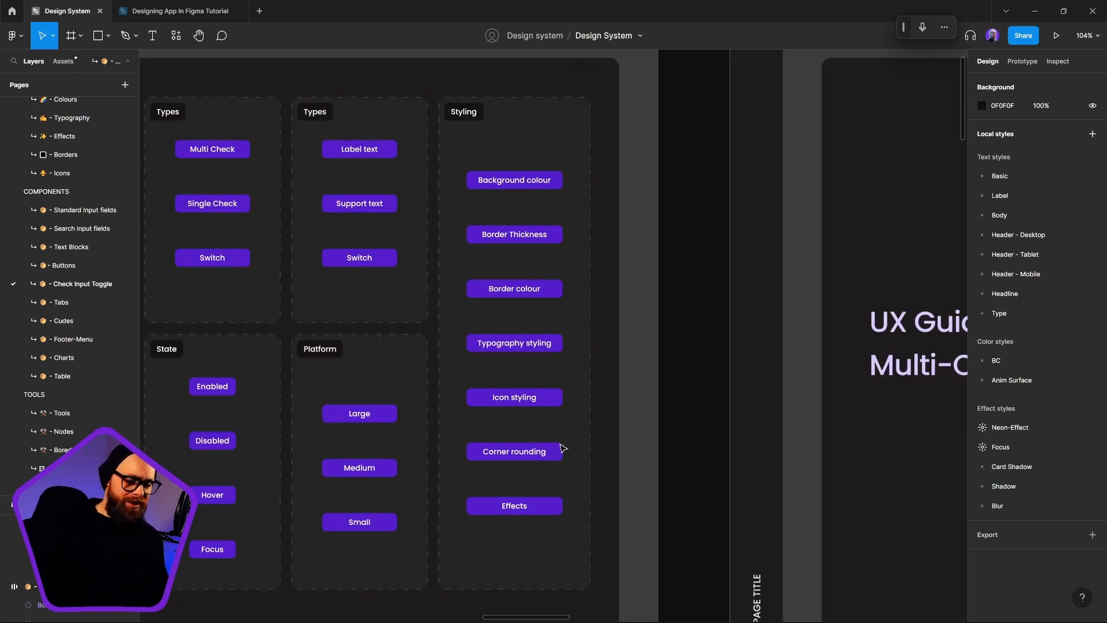
pyautogui.moveTo(397, 414); pyautogui.dragTo(638, 359)
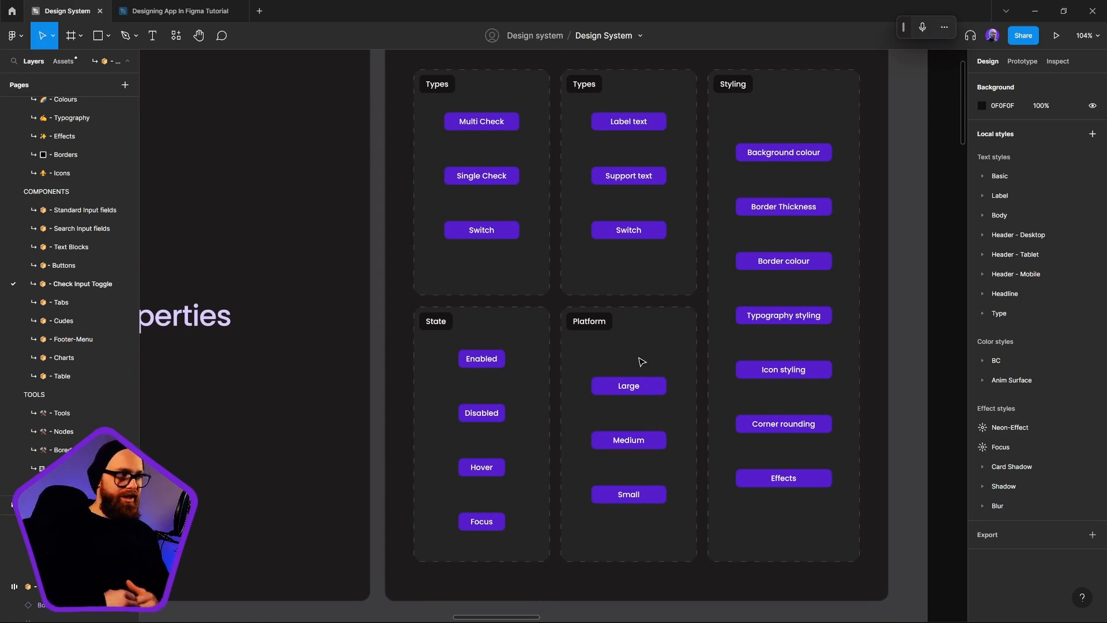
# Step: Review the multi-check UX guidelines board and the two "Let's get started!" boards, ending at the switch component beside them
pyautogui.moveTo(672, 296); pyautogui.dragTo(66, 302)
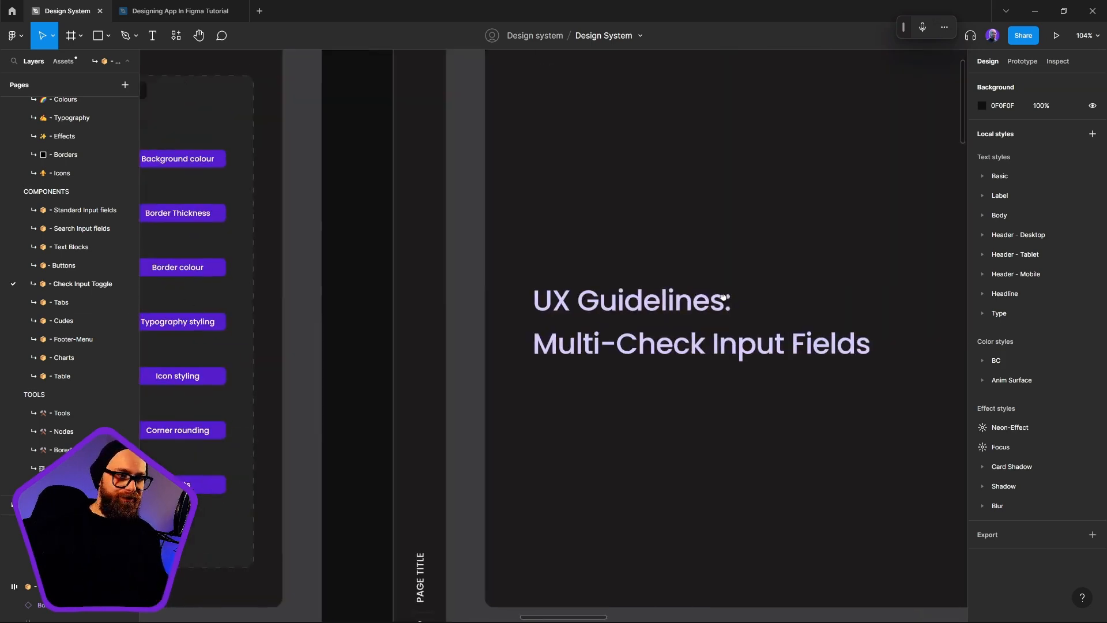
pyautogui.moveTo(723, 299); pyautogui.dragTo(6, 270)
pyautogui.scroll(-2, 699, 259)
pyautogui.moveTo(511, 213); pyautogui.dragTo(627, 231)
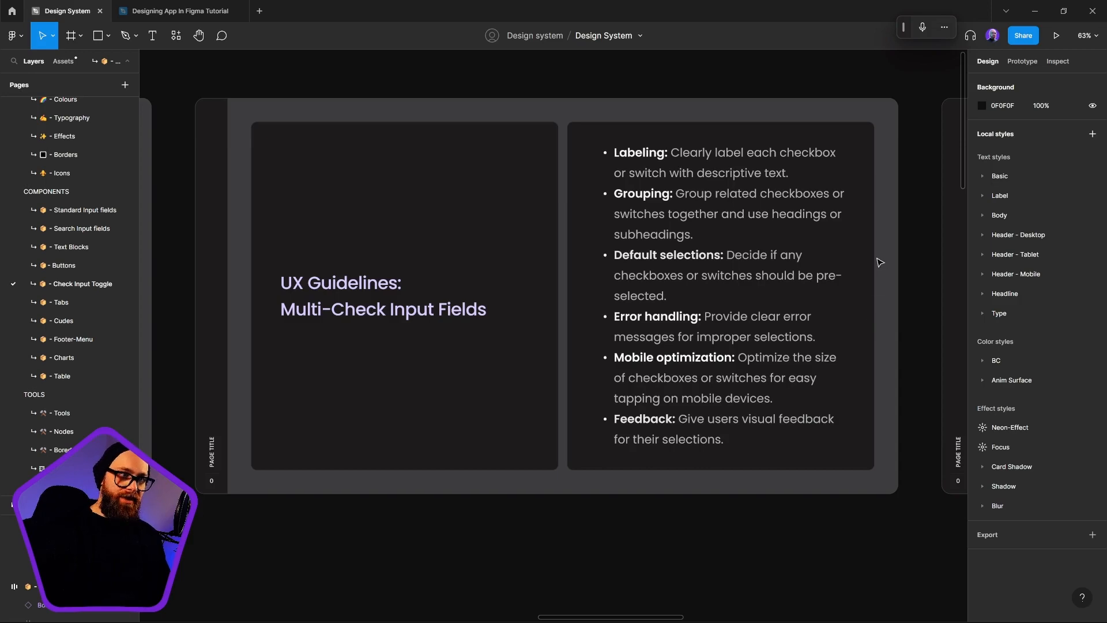
pyautogui.moveTo(885, 264); pyautogui.dragTo(199, 306)
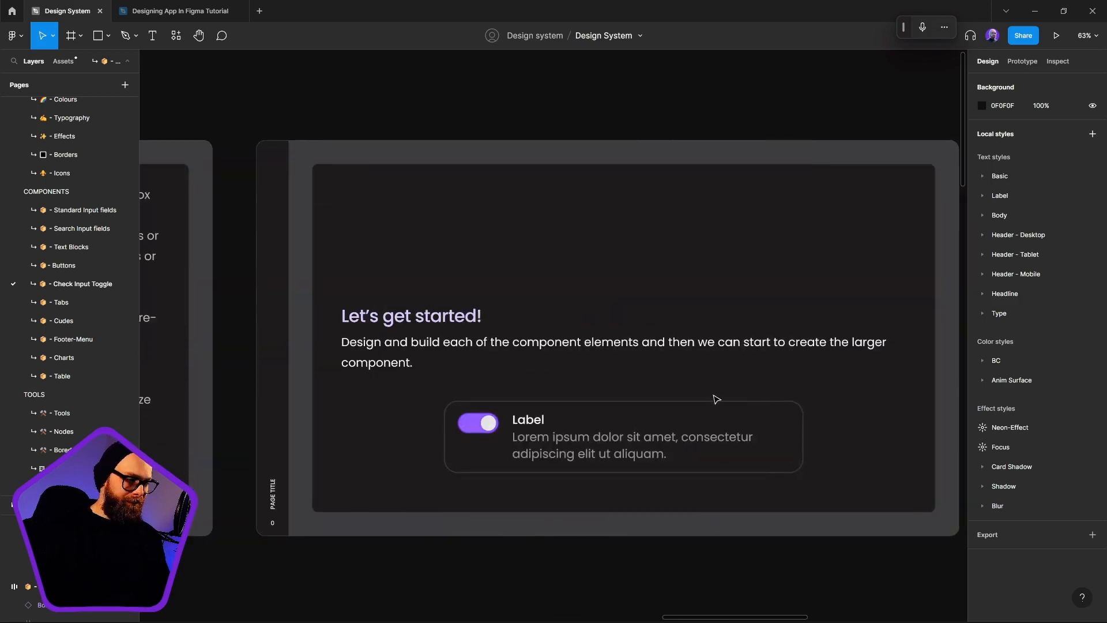
pyautogui.moveTo(835, 385); pyautogui.dragTo(805, 366)
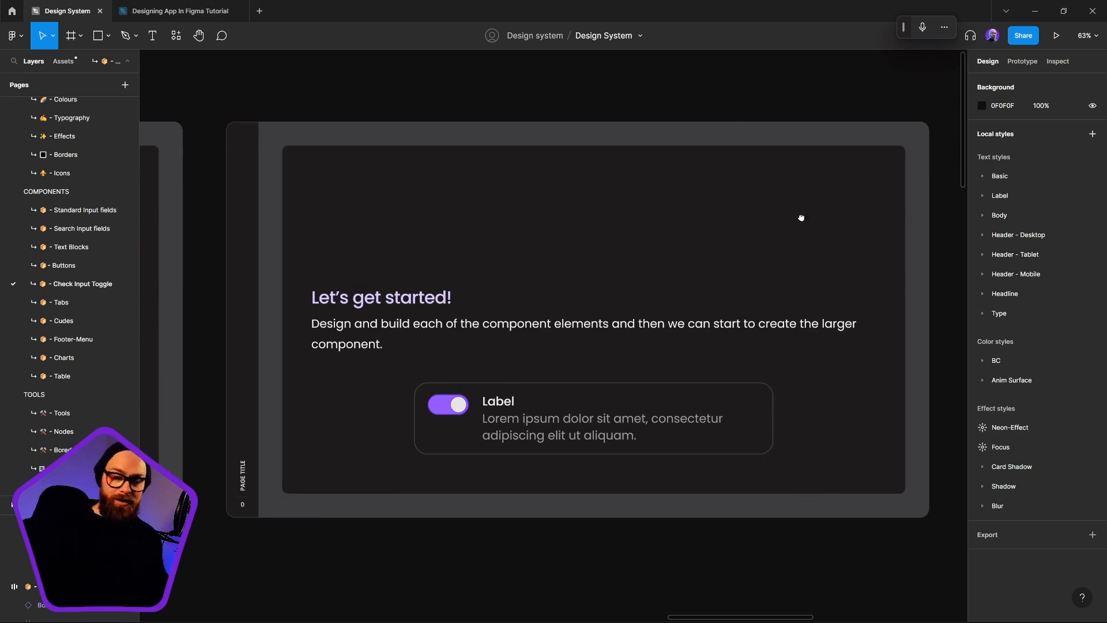
pyautogui.moveTo(802, 217); pyautogui.dragTo(305, 239)
pyautogui.moveTo(897, 323); pyautogui.dragTo(699, 304)
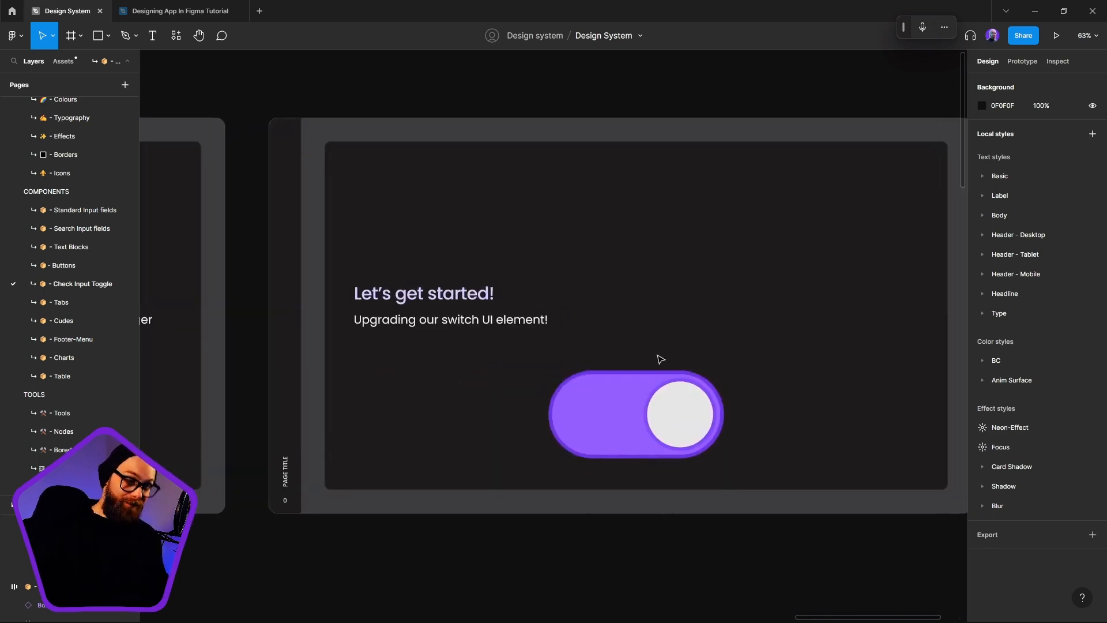
pyautogui.moveTo(848, 390); pyautogui.dragTo(291, 461)
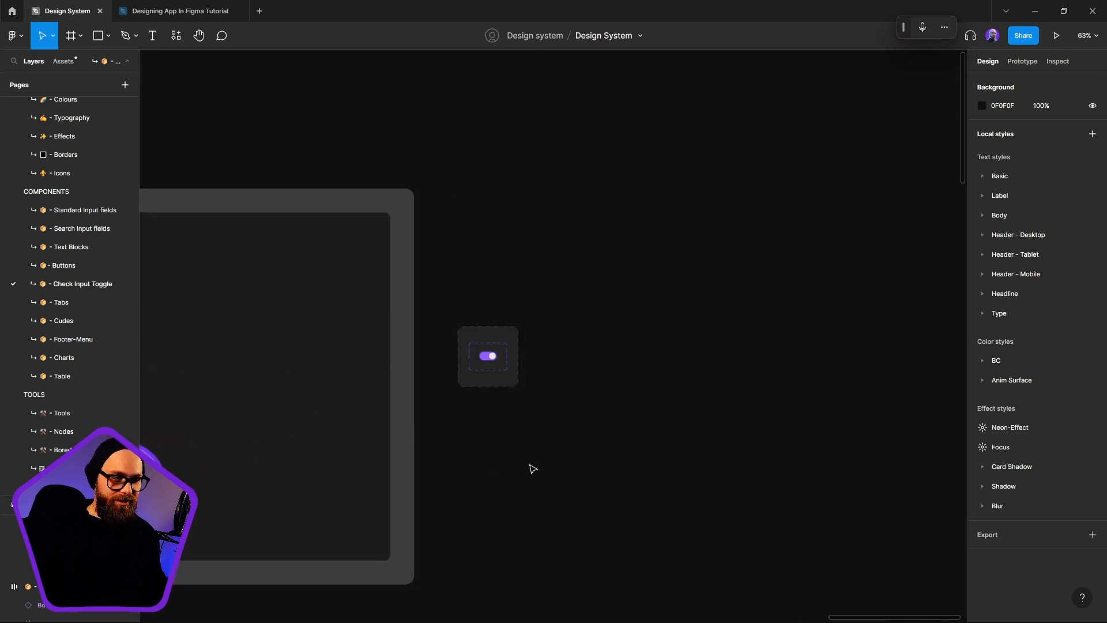
# Step: Select the Default variant inside the Switch-M component set beside the last board
pyautogui.scroll(7, 506, 359)
pyautogui.click(465, 289)
pyautogui.scroll(-5, 557, 321)
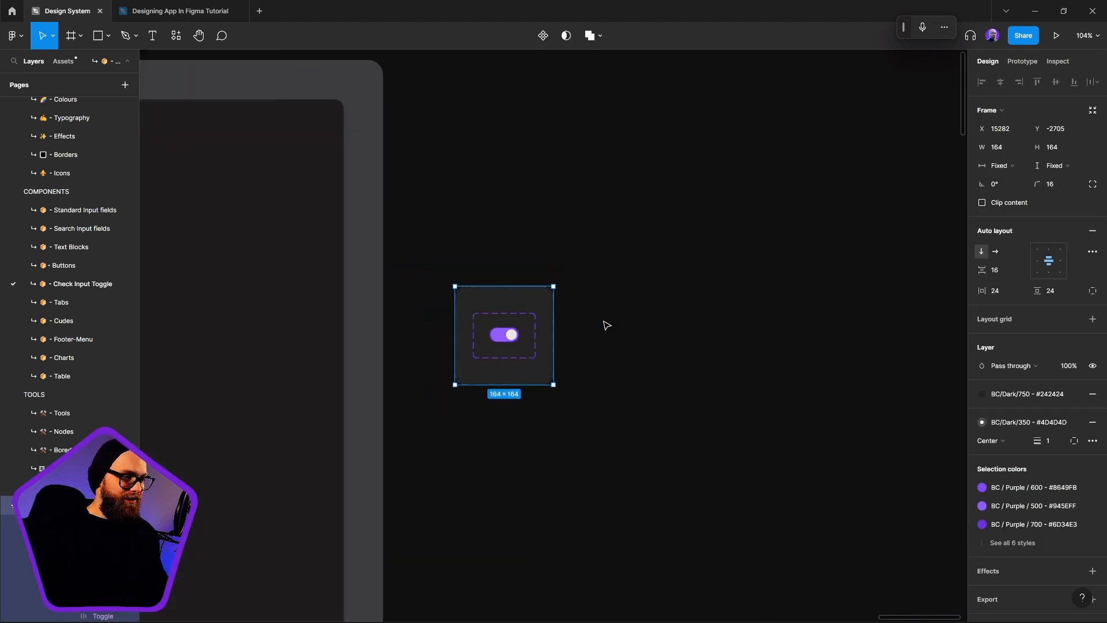
pyautogui.moveTo(583, 323); pyautogui.dragTo(357, 352)
pyautogui.moveTo(296, 327); pyautogui.dragTo(641, 282)
pyautogui.click(785, 416)
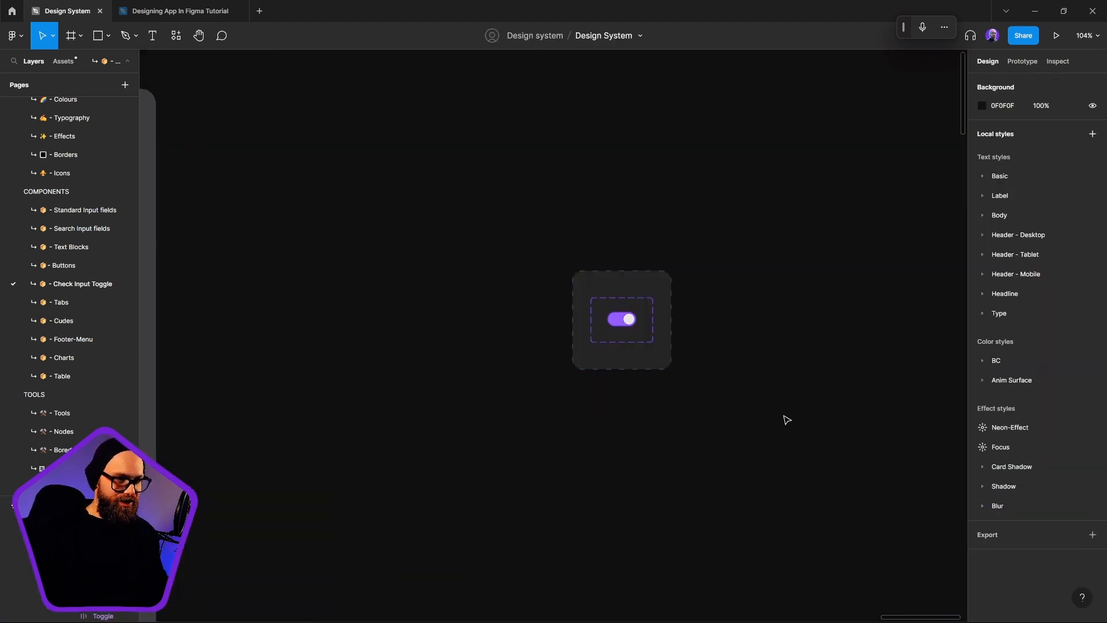
pyautogui.click(640, 323)
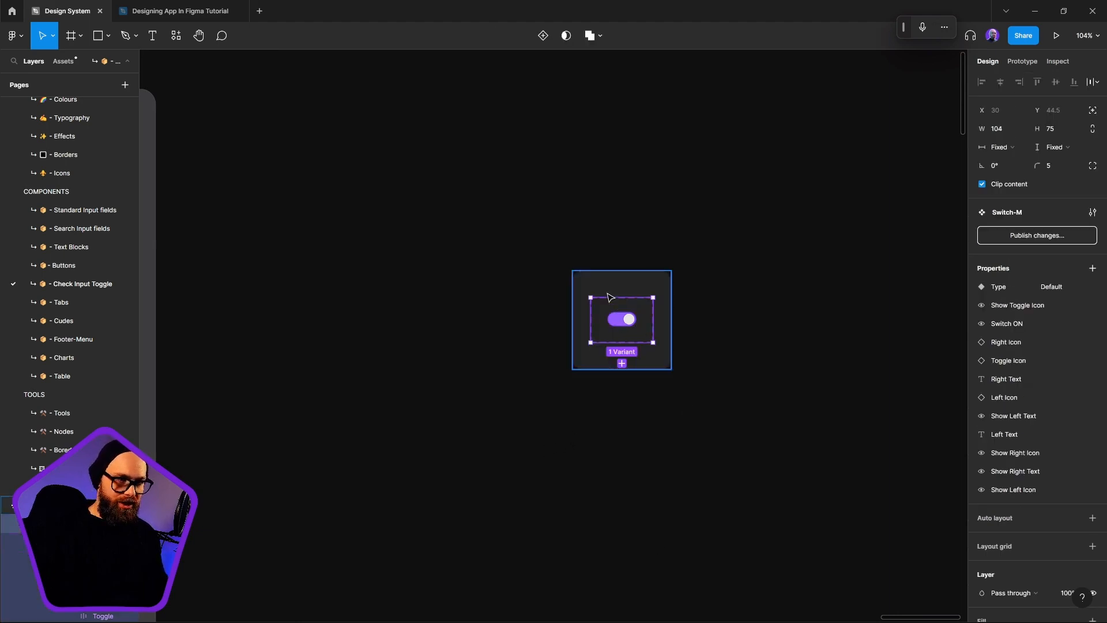
pyautogui.scroll(6, 610, 297)
pyautogui.press('Return')
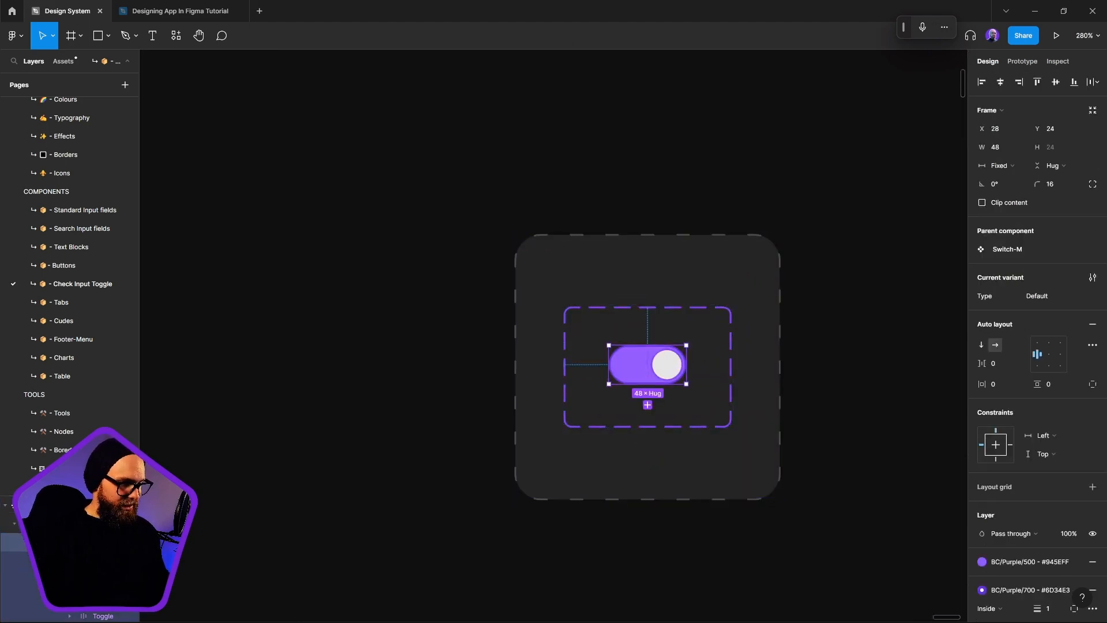
# Step: Make the layers list taller and wider, and select the Switch frame inside the Default variant
pyautogui.moveTo(34, 495); pyautogui.dragTo(25, 25)
pyautogui.click(42, 186)
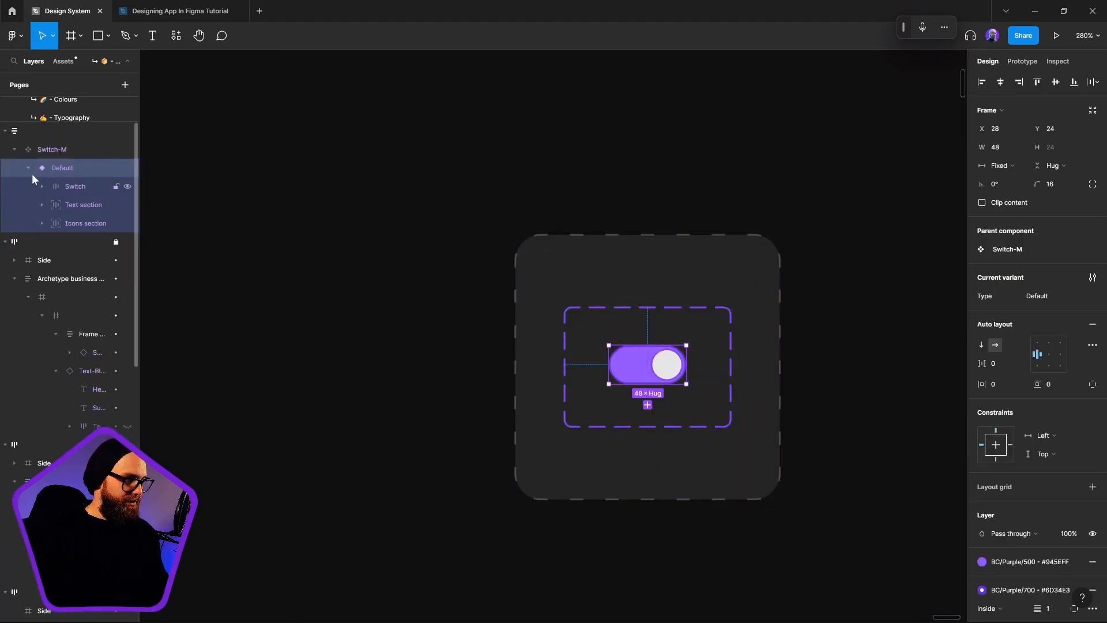
pyautogui.click(28, 167)
pyautogui.click(28, 167)
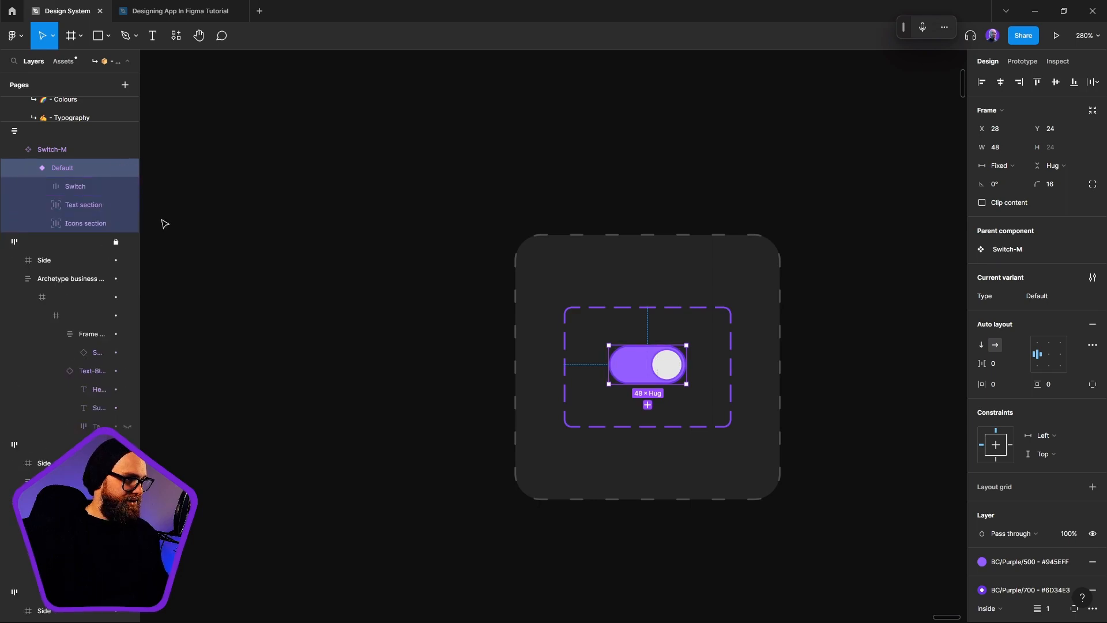
pyautogui.click(72, 183)
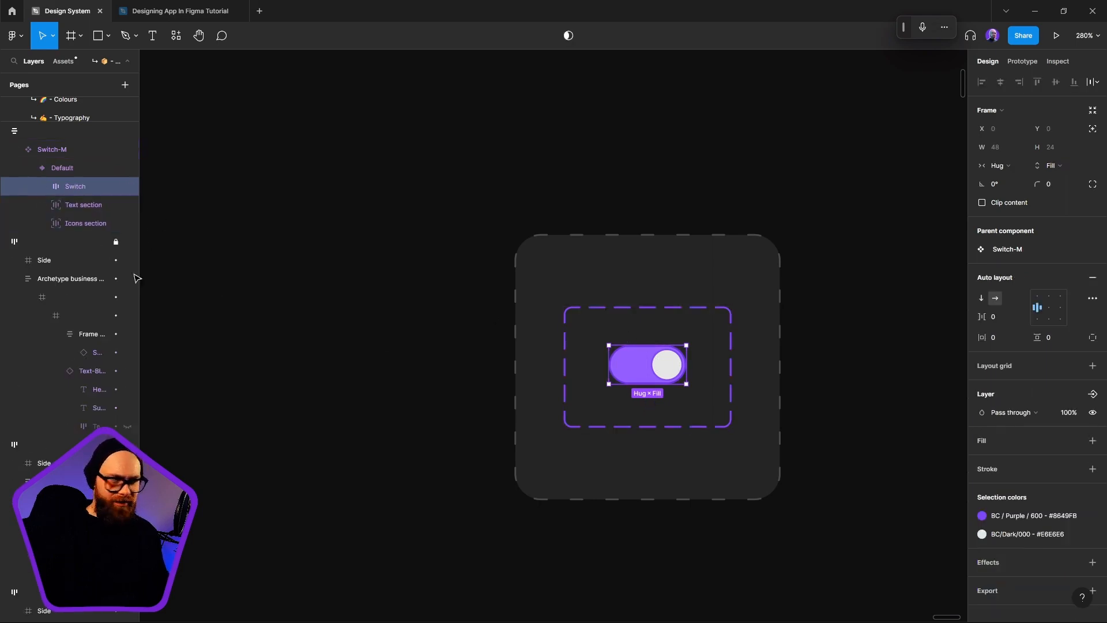
pyautogui.moveTo(139, 205); pyautogui.dragTo(349, 217)
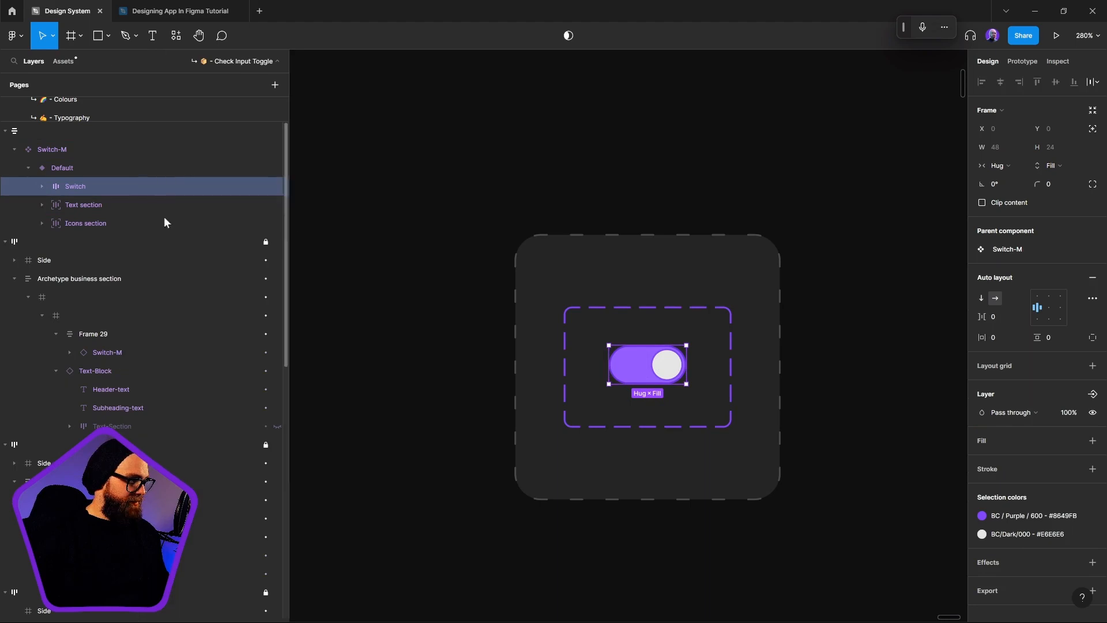
# Step: Examine the Switch frame's nested layers and their settings: Spaces, Toggle Section, Toggle and the hidden check icon
pyautogui.click(39, 185)
pyautogui.click(41, 187)
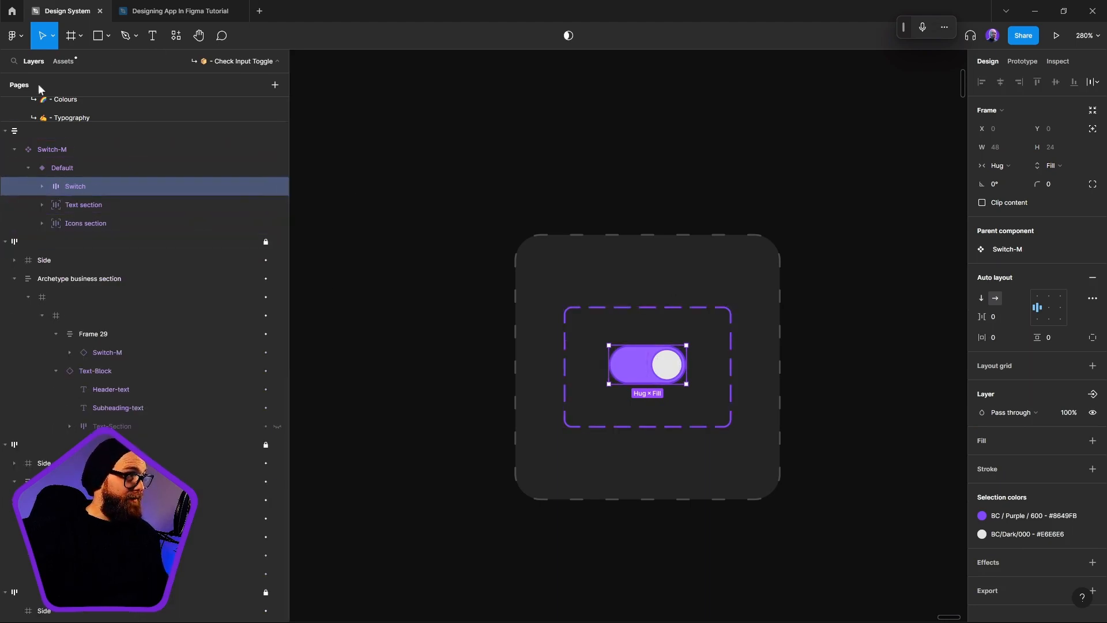
pyautogui.click(43, 186)
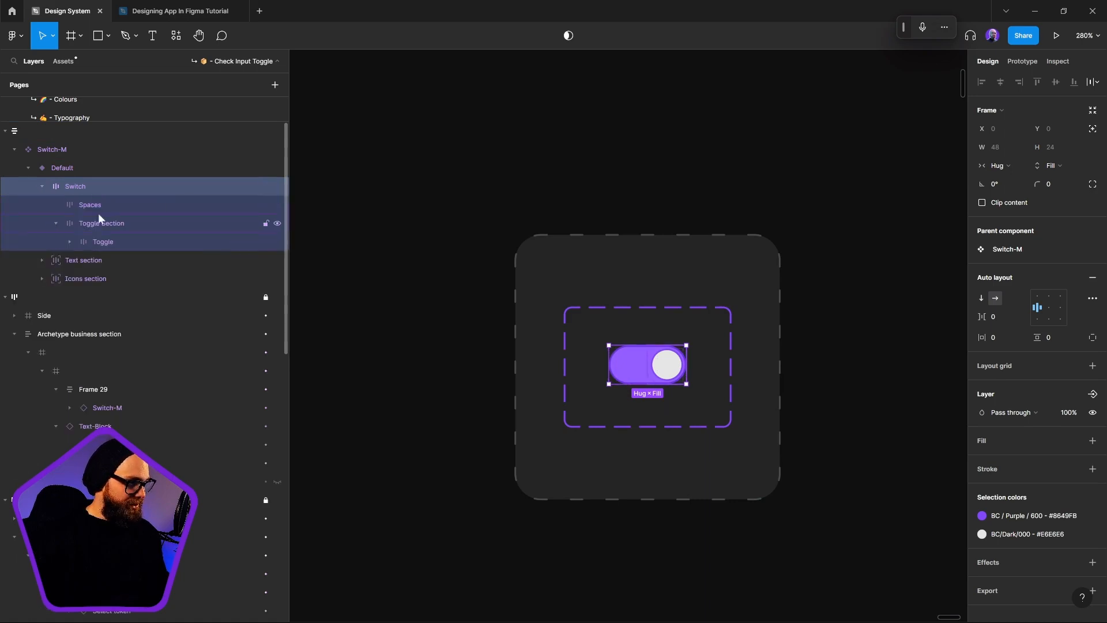
pyautogui.click(56, 224)
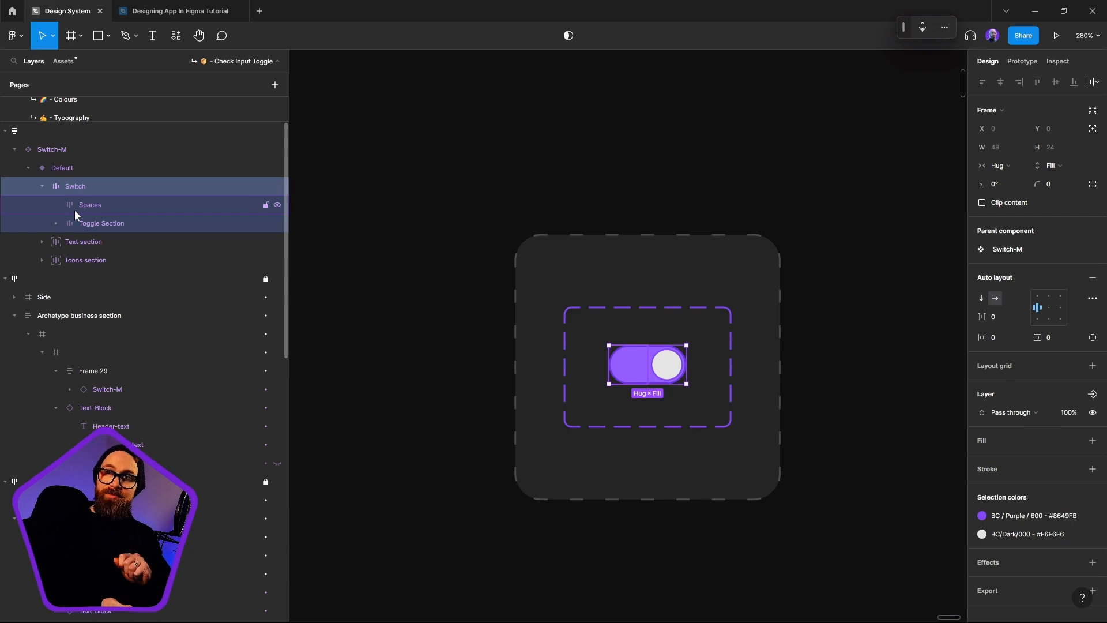
pyautogui.click(55, 222)
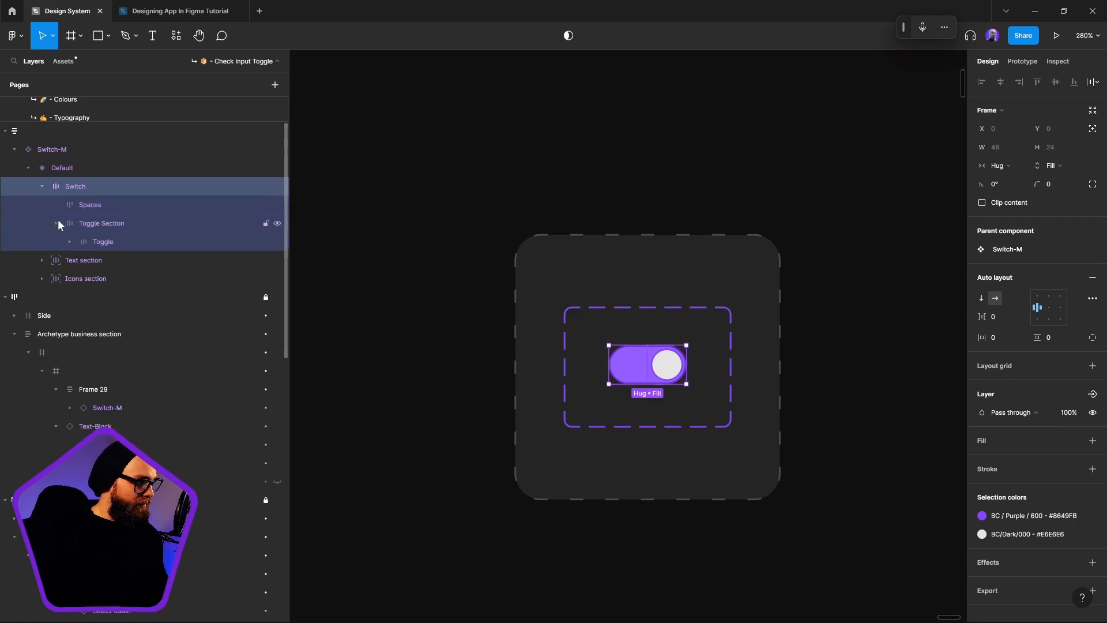
pyautogui.click(71, 241)
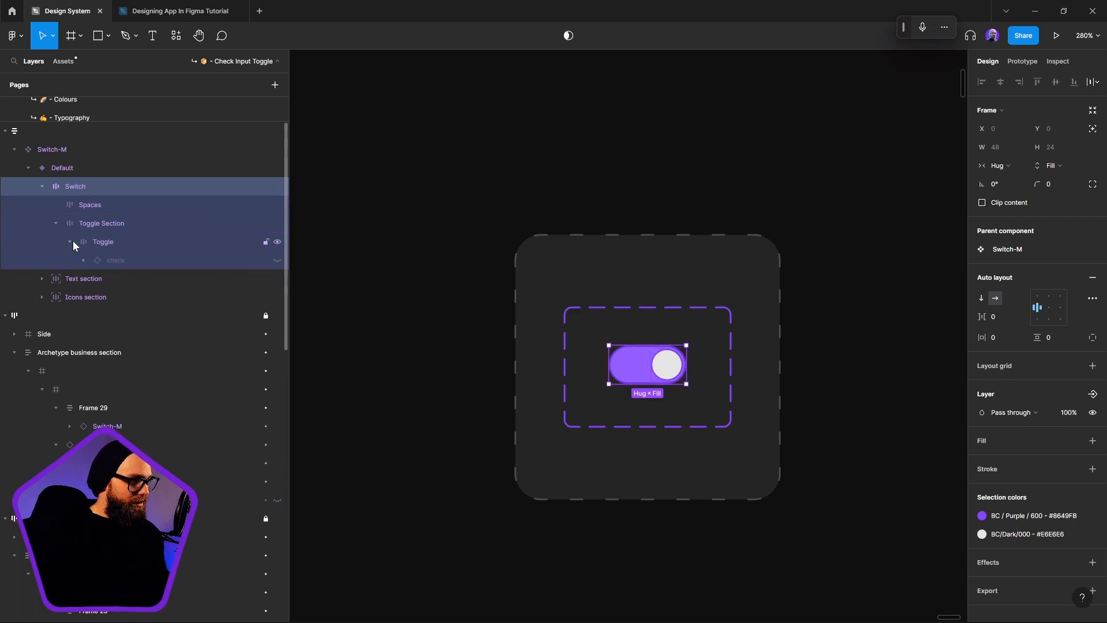
pyautogui.click(112, 259)
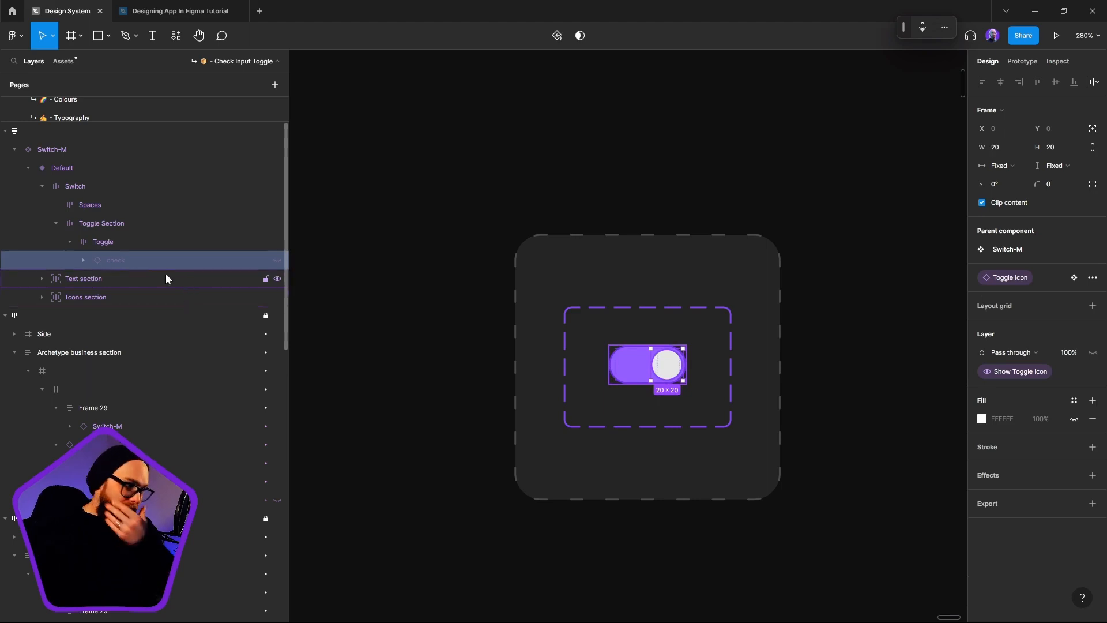
pyautogui.doubleClick(117, 260)
pyautogui.click(110, 242)
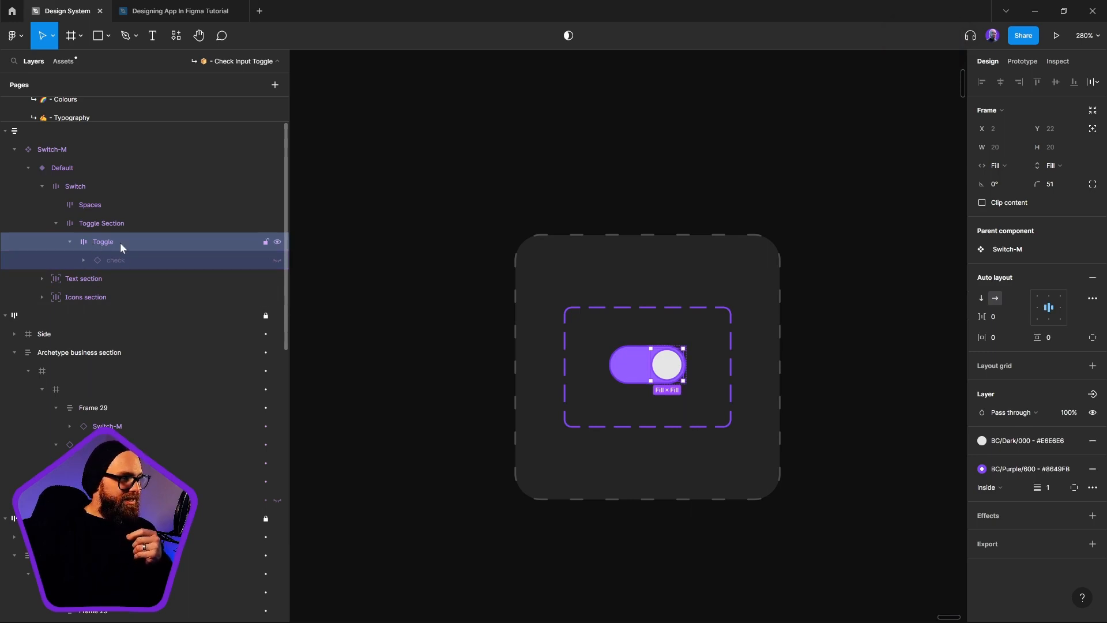
pyautogui.click(114, 223)
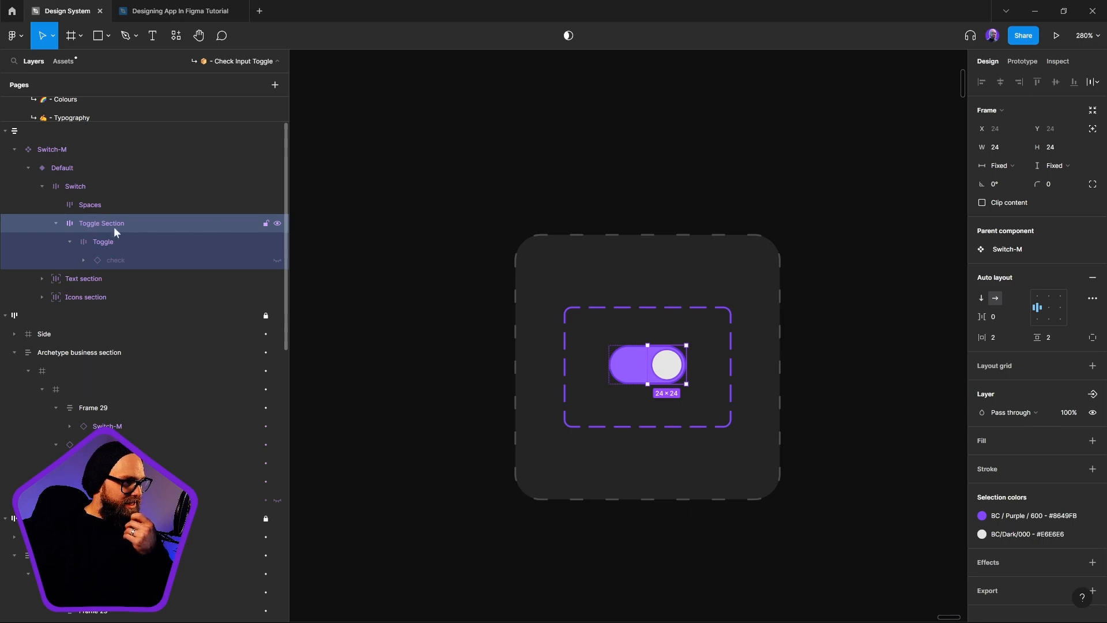
pyautogui.click(56, 224)
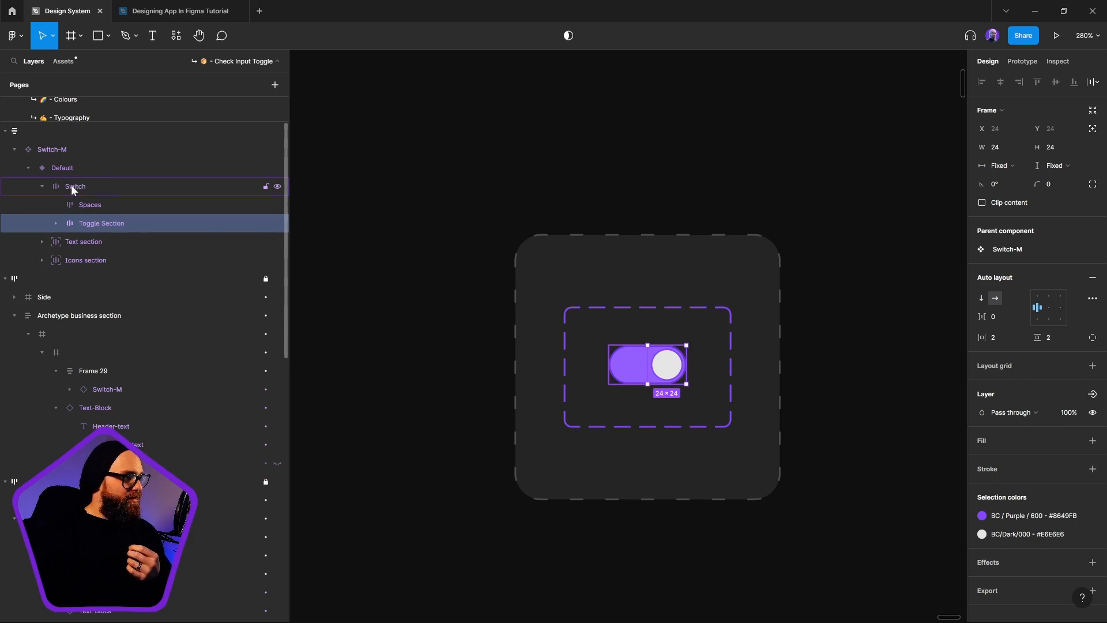
pyautogui.click(99, 204)
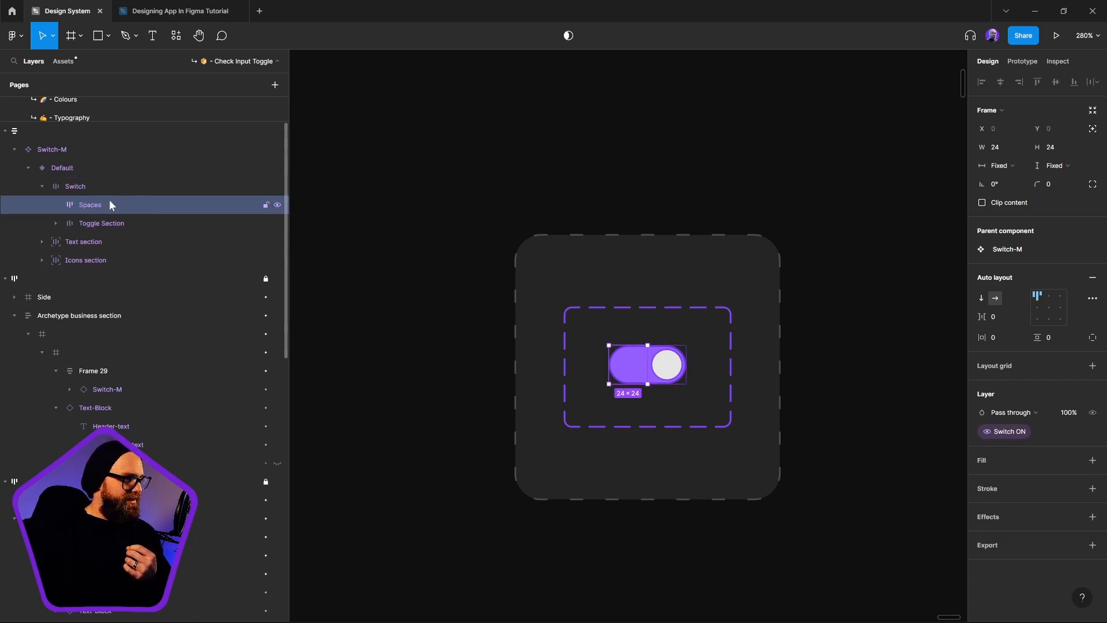
# Step: Rename the Switch frame inside the Default variant as Select
pyautogui.click(71, 189)
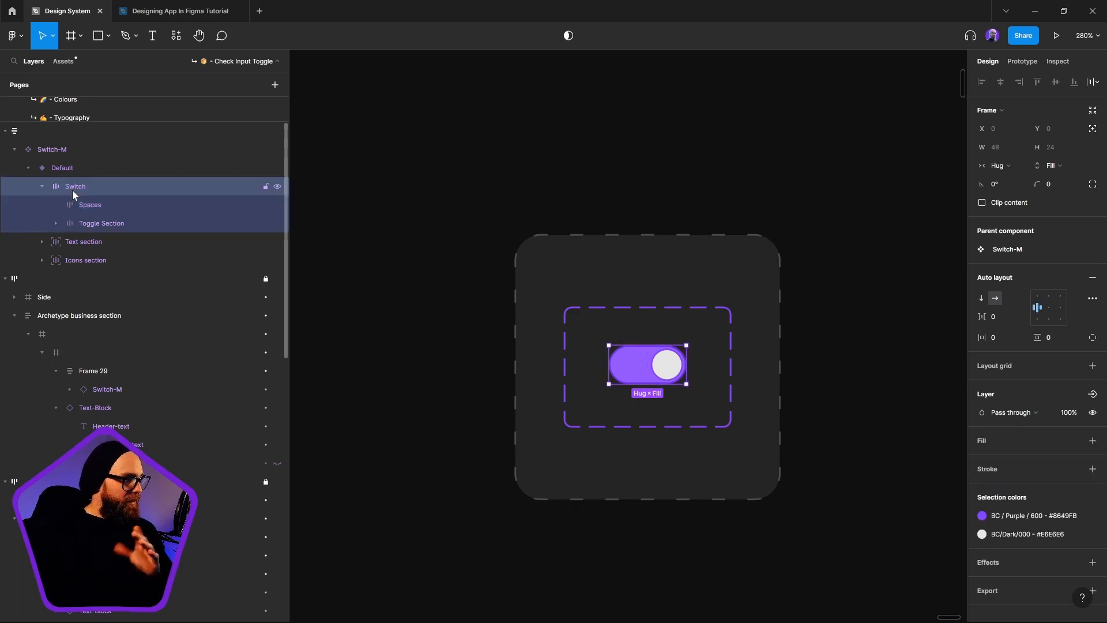
pyautogui.doubleClick(76, 187)
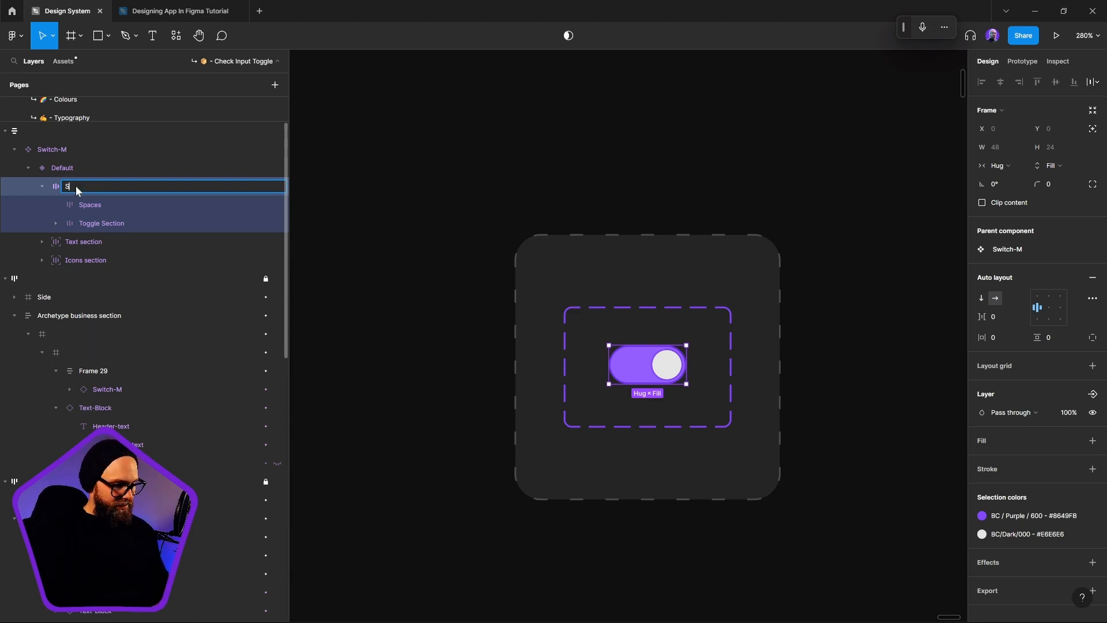
pyautogui.write('Select')
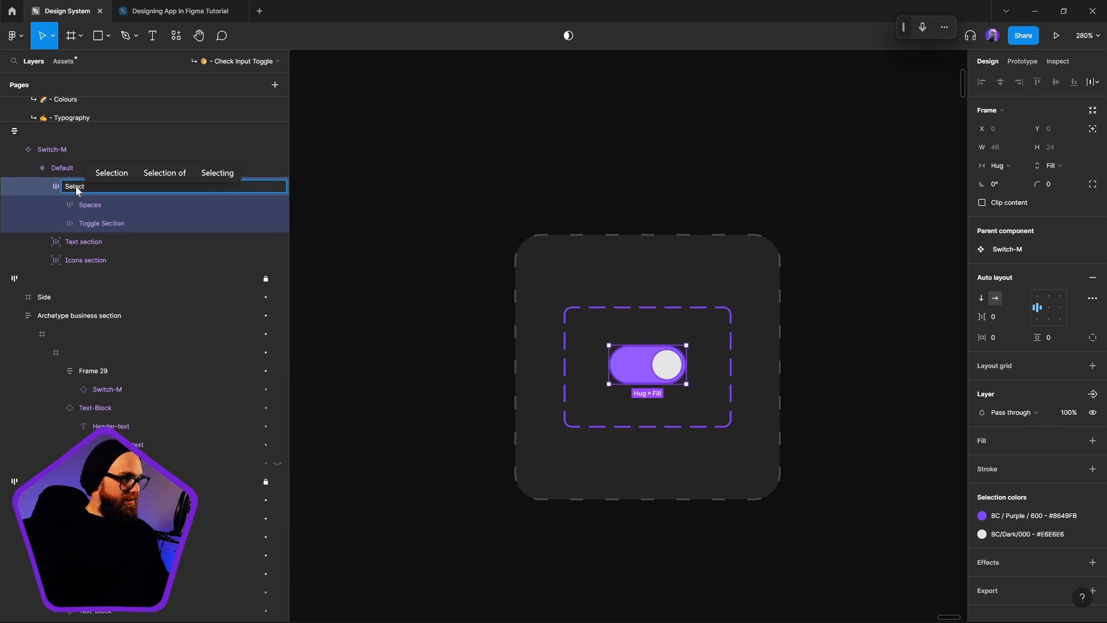
pyautogui.press('Return')
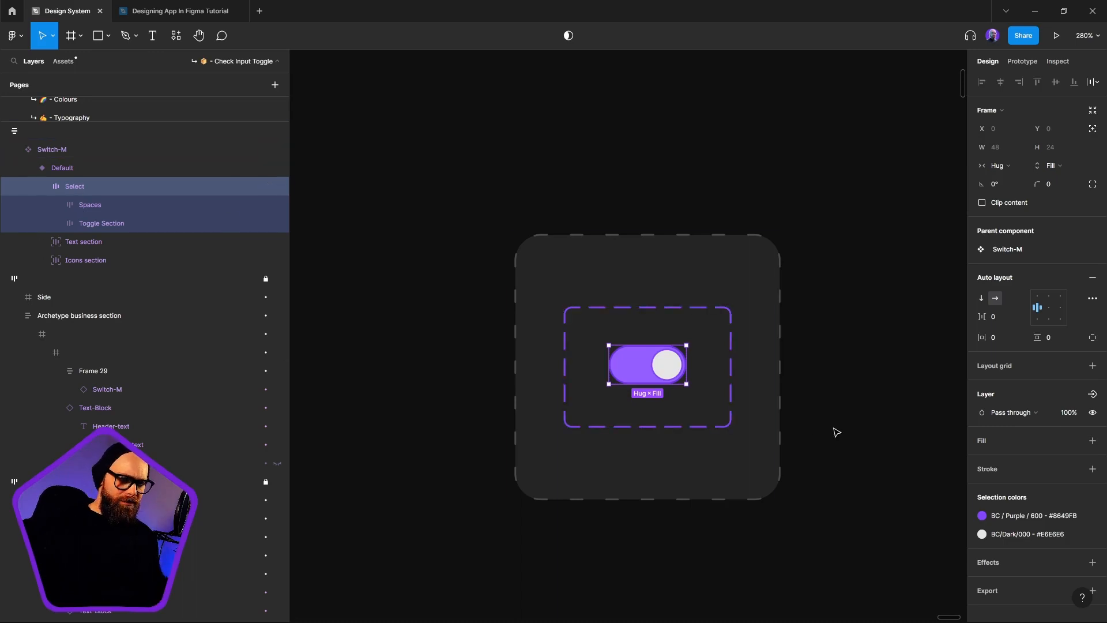
# Step: Duplicate the Switch-M component set inside its board frame
pyautogui.click(654, 301)
pyautogui.click(655, 307)
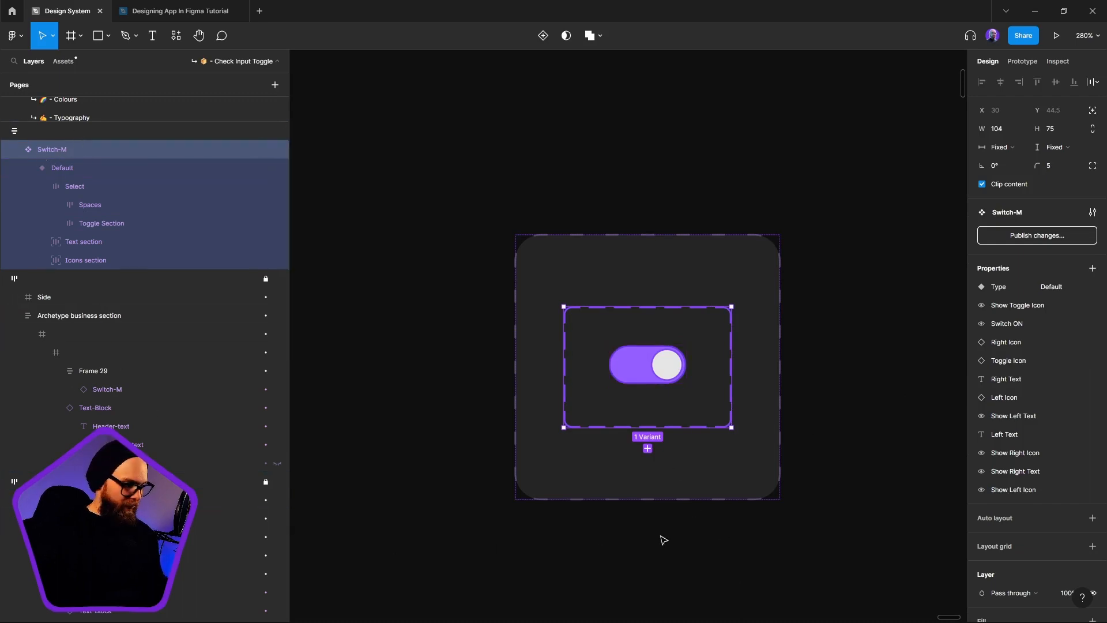
pyautogui.click(760, 441)
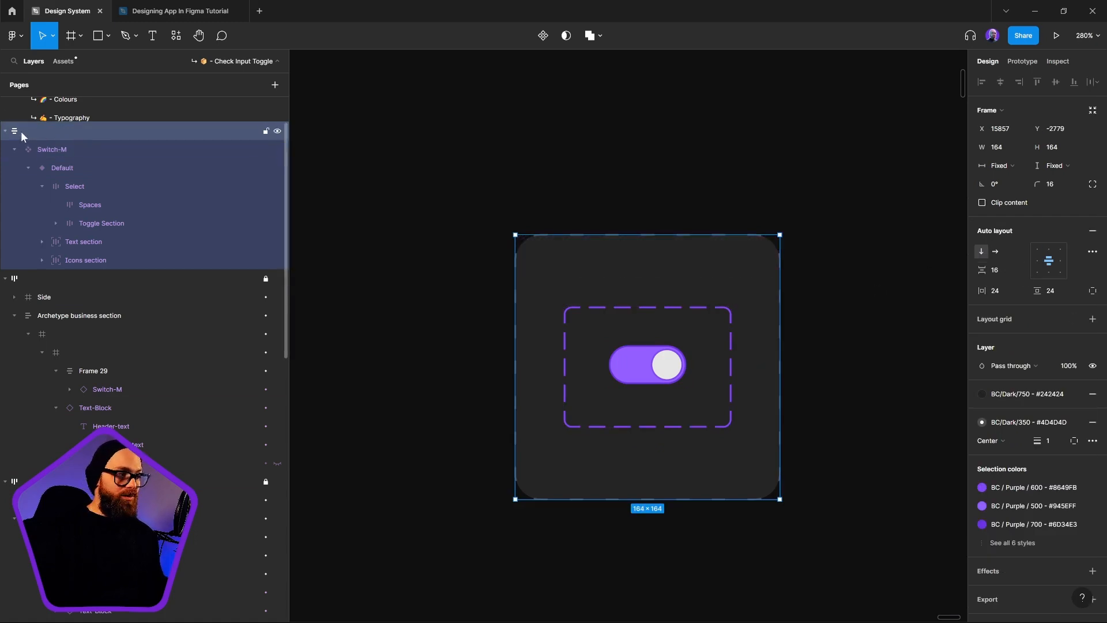
pyautogui.click(15, 148)
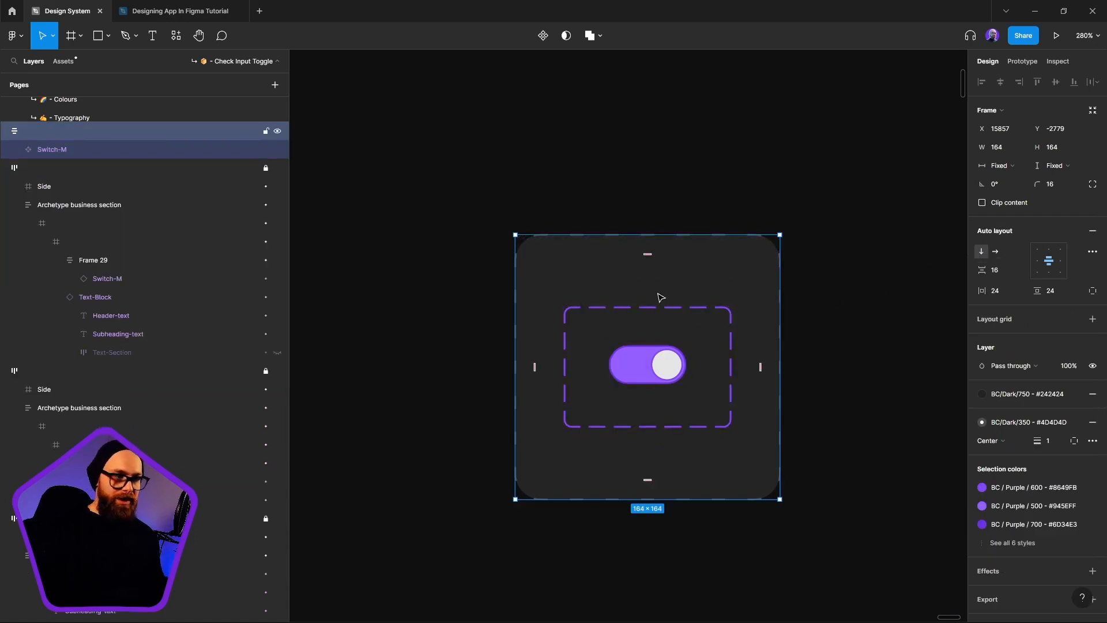
pyautogui.click(562, 336)
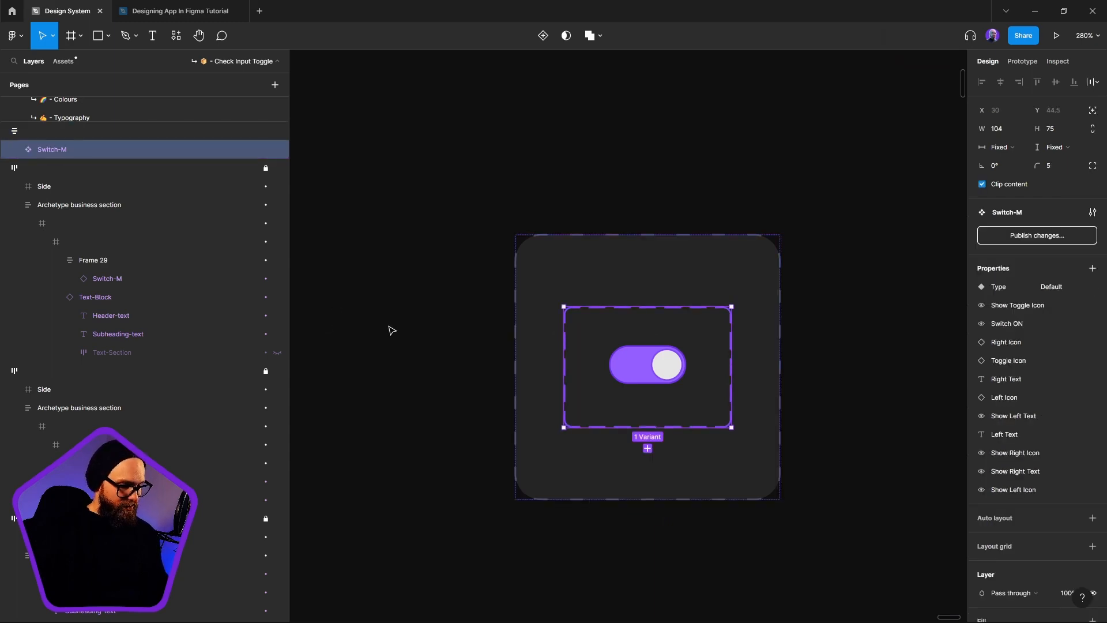
pyautogui.hotkey('ctrl', 'd')
# Step: Set the board frame's height to hug its contents
pyautogui.click(776, 347)
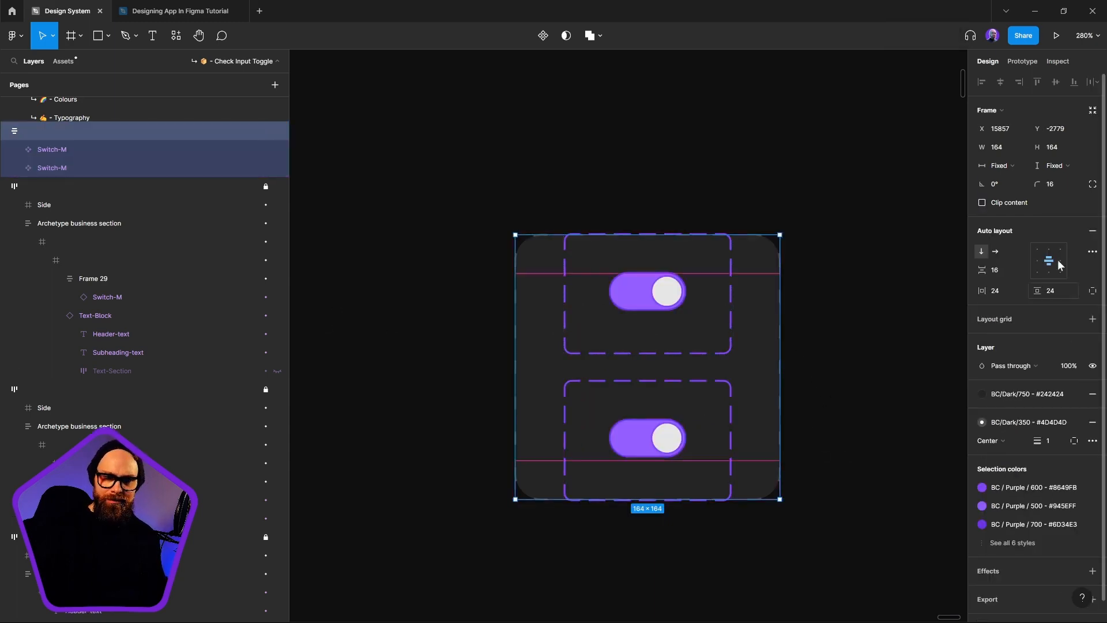
pyautogui.click(1055, 166)
pyautogui.click(1058, 179)
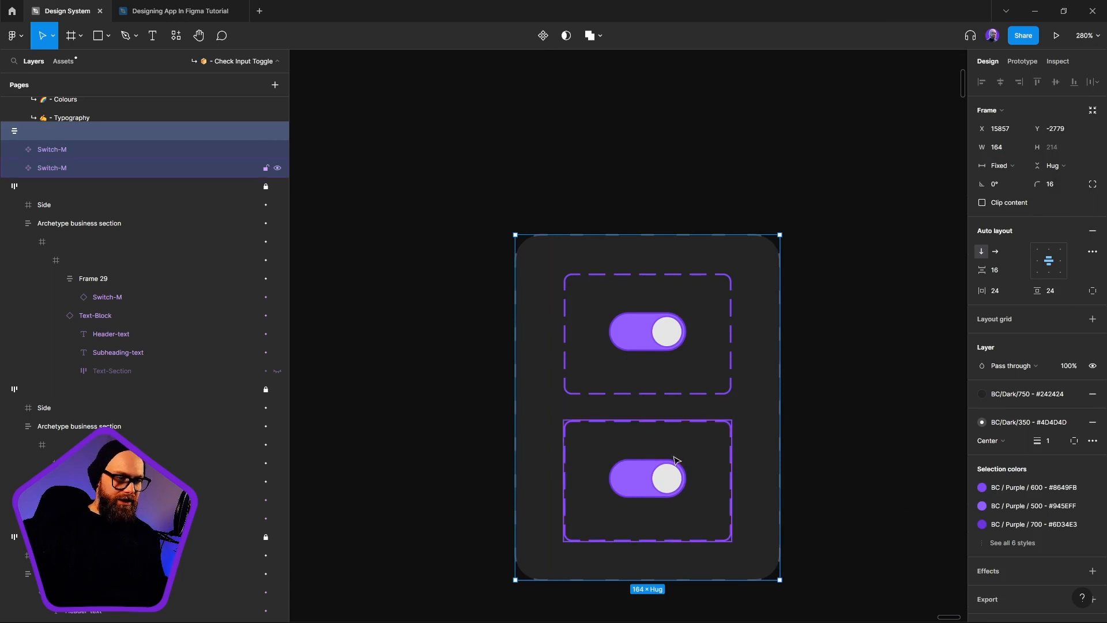
# Step: Rename the lower, duplicated Switch-M component set as Check-M
pyautogui.click(691, 541)
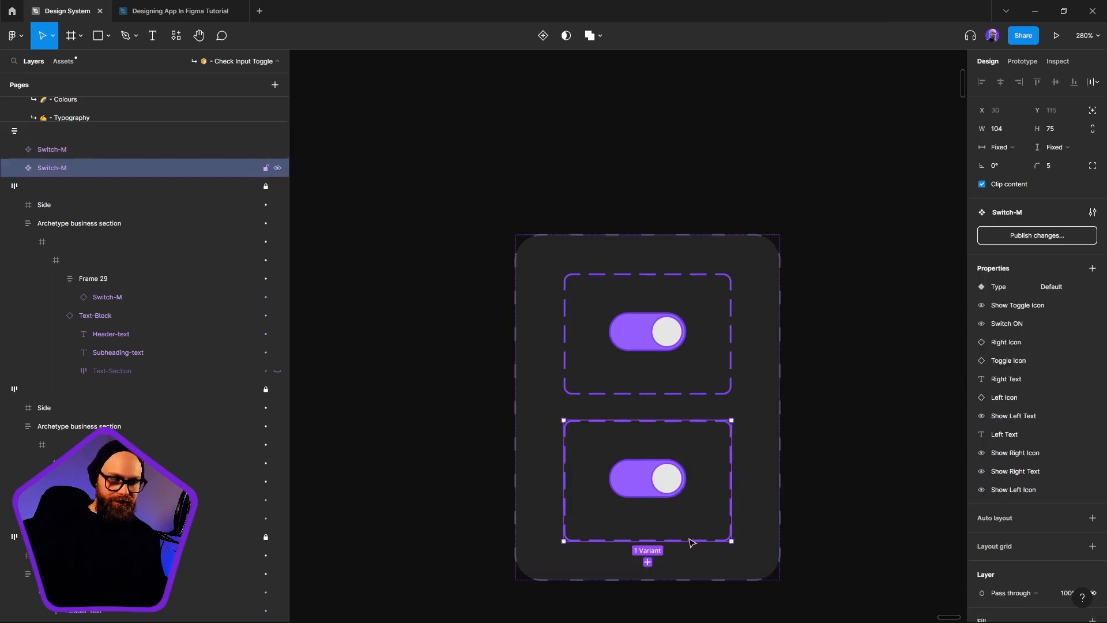
pyautogui.doubleClick(46, 169)
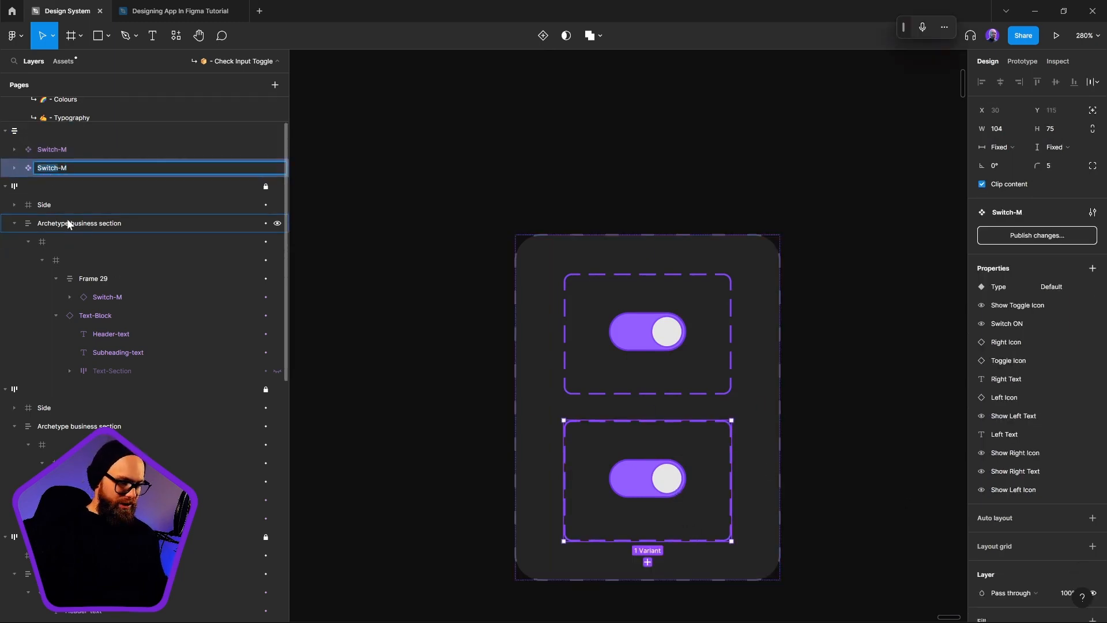
pyautogui.press('BackSpace')
pyautogui.write('Check')
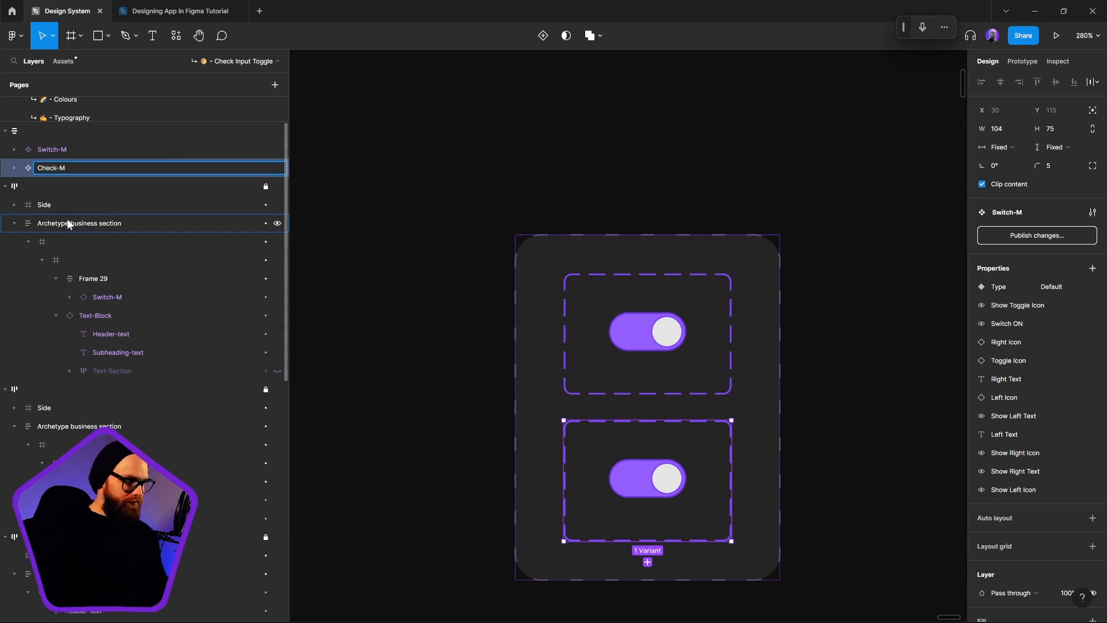
pyautogui.press('Return')
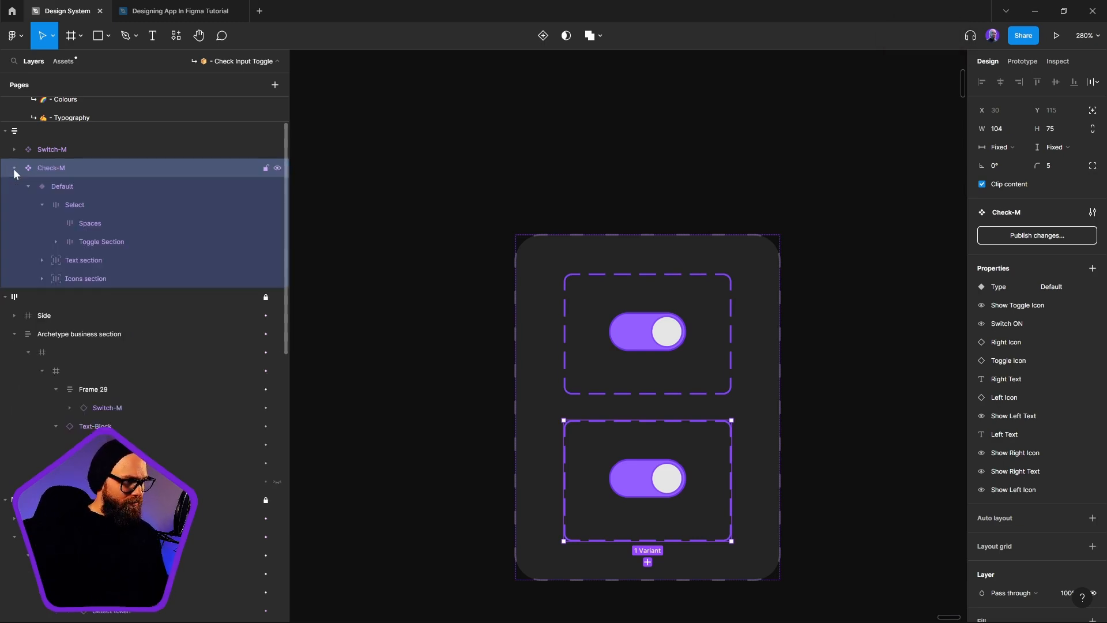
# Step: Delete the Text section, Icons section and Spaces layers from the Default variant of Check-M
pyautogui.click(14, 168)
pyautogui.click(79, 260)
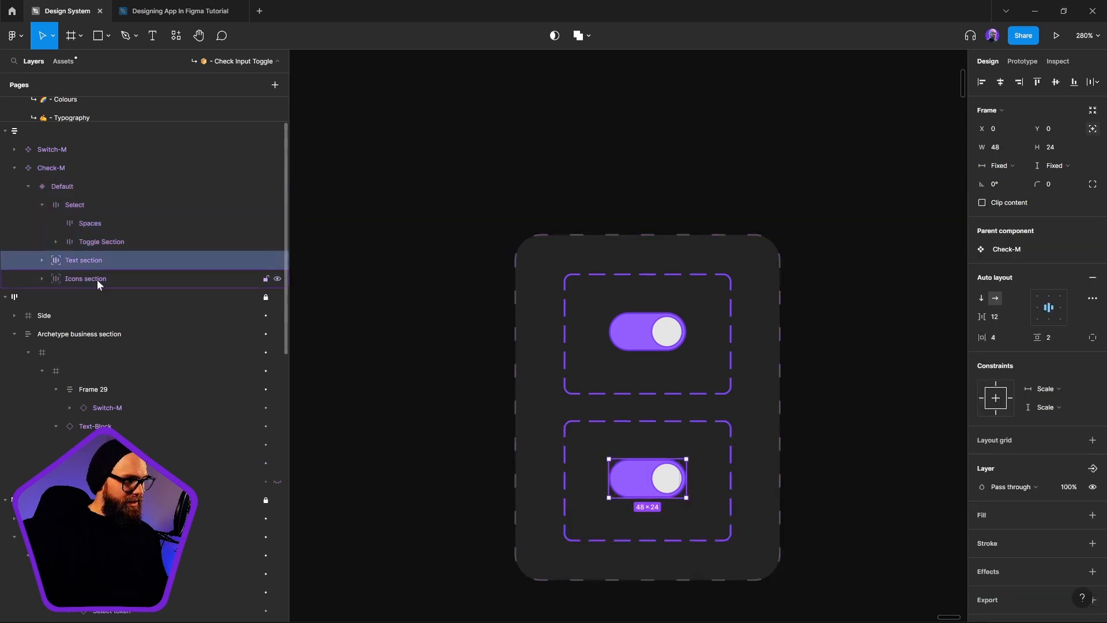
pyautogui.keyDown('shift'); pyautogui.click(98, 280); pyautogui.keyUp('shift')
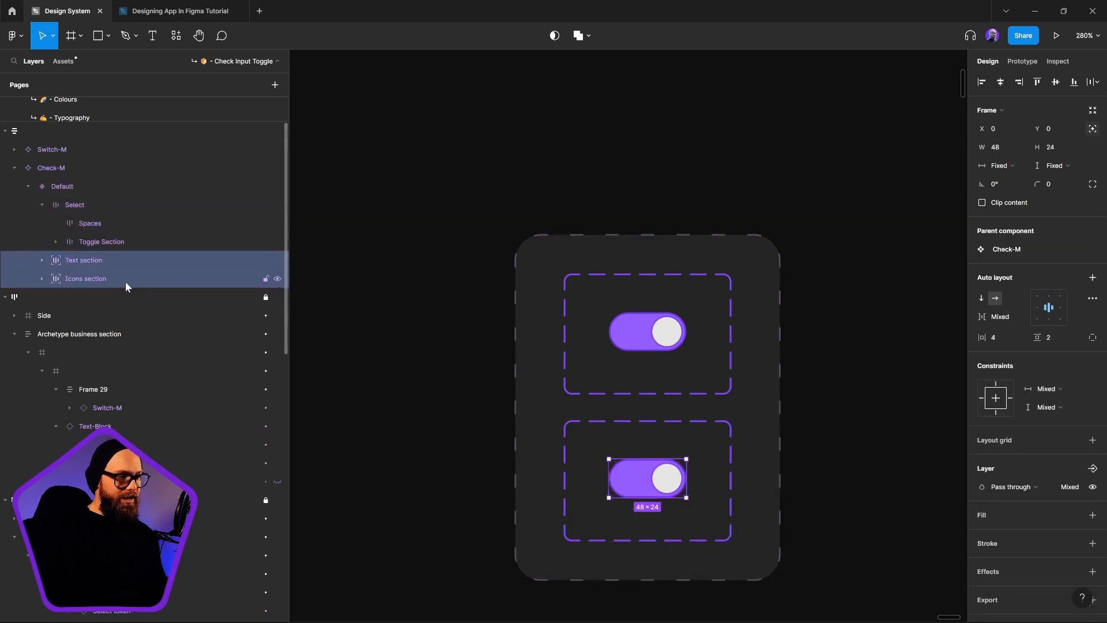
pyautogui.press('Delete')
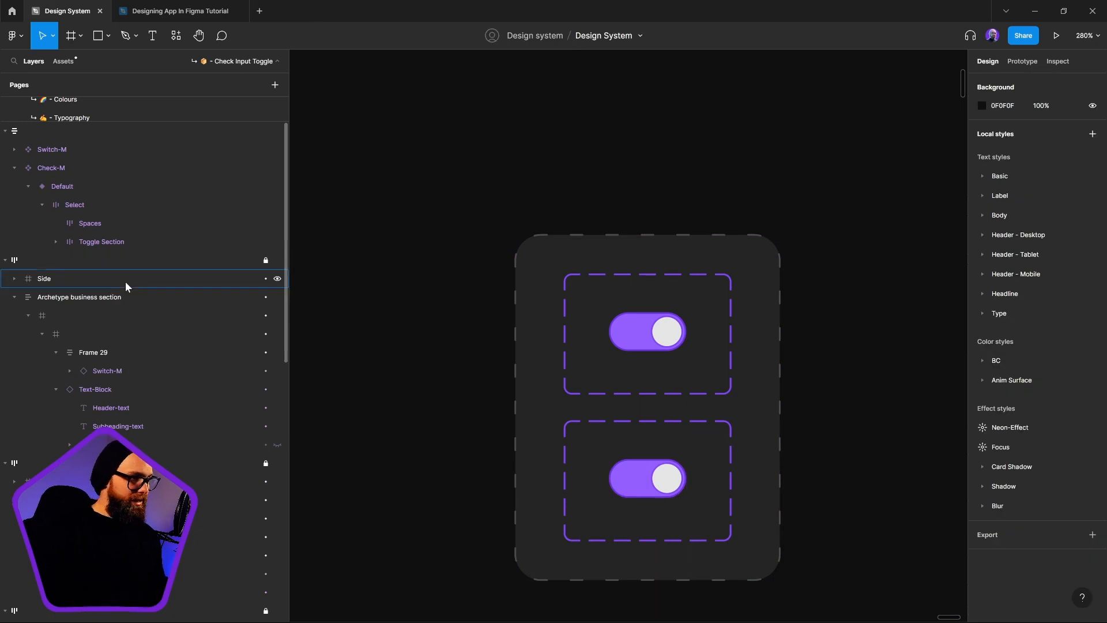
pyautogui.click(113, 225)
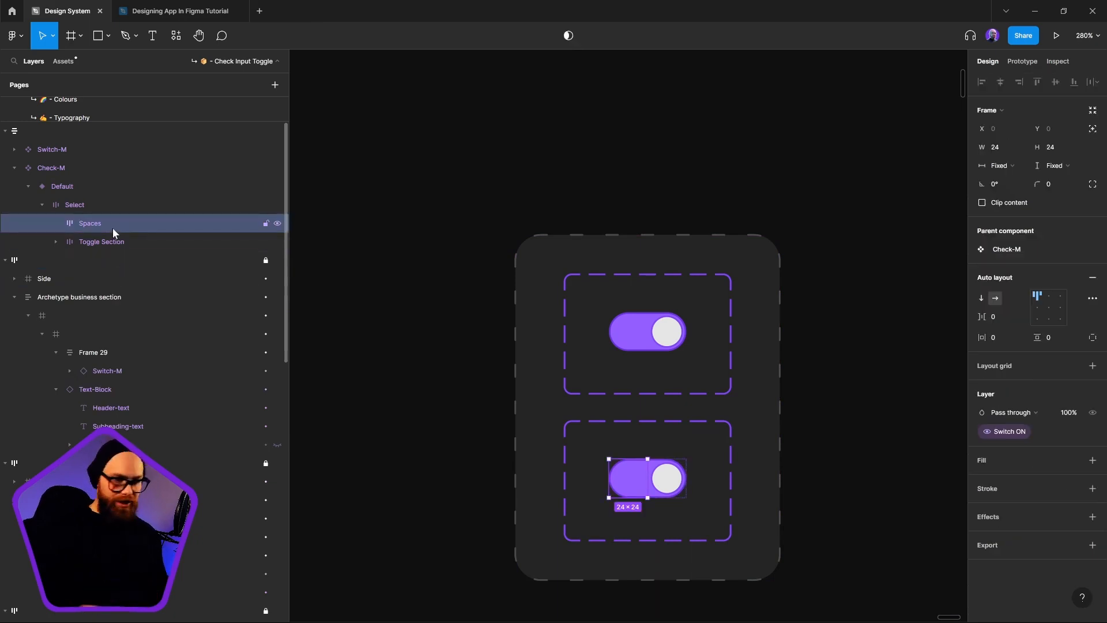
pyautogui.press('Delete')
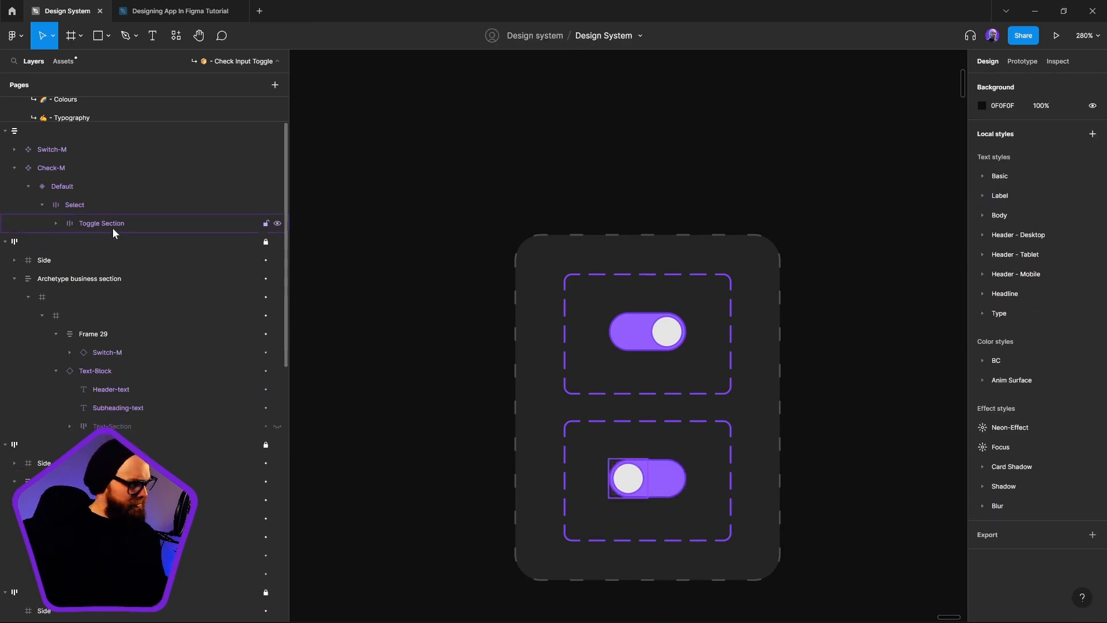
# Step: Set the width of Check-M's Default variant to Hug contents and centre it horizontally and vertically in the component set
pyautogui.click(61, 203)
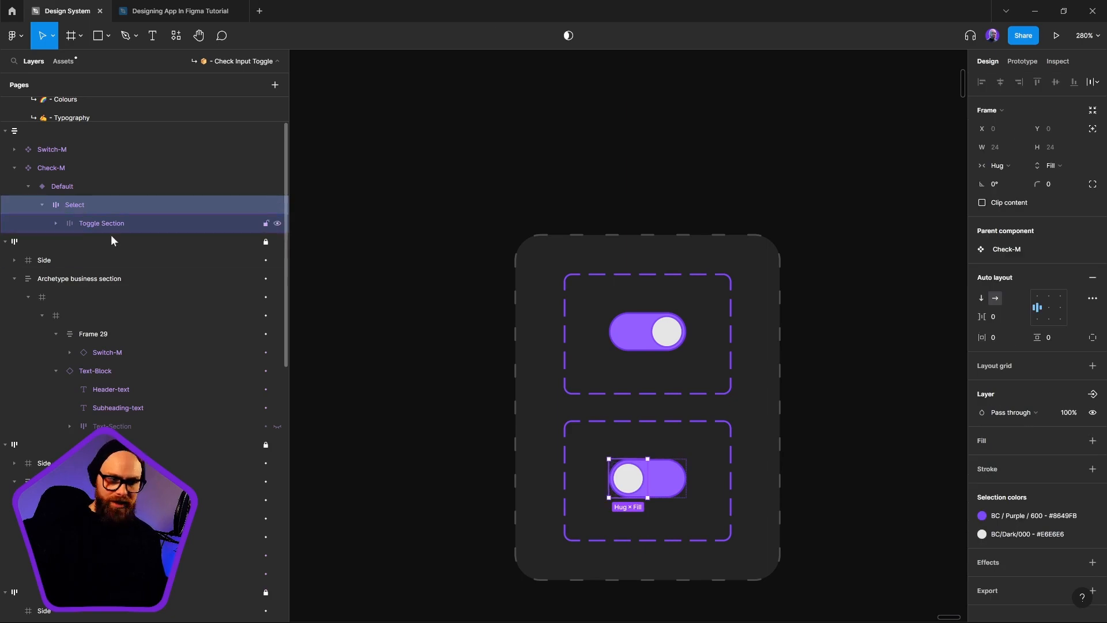
pyautogui.click(673, 483)
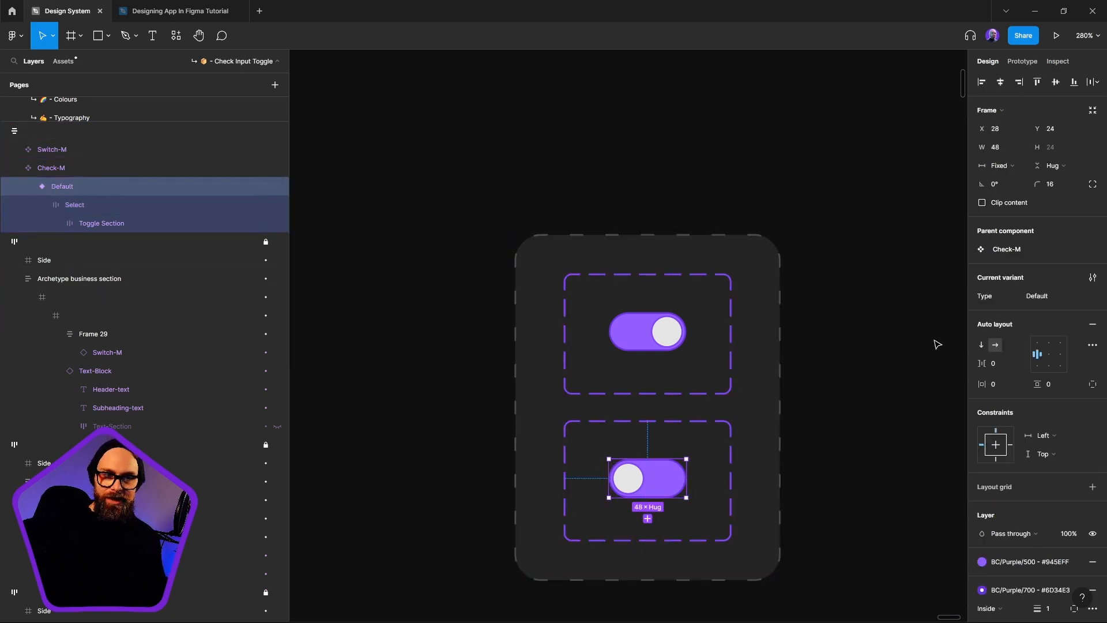
pyautogui.click(1003, 166)
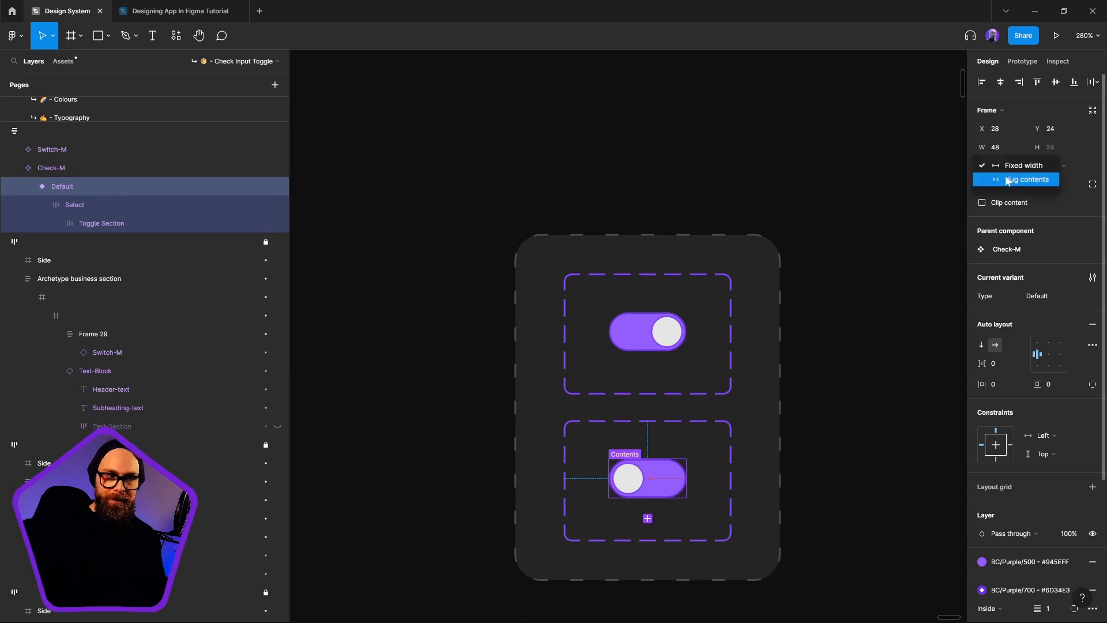
pyautogui.click(1008, 182)
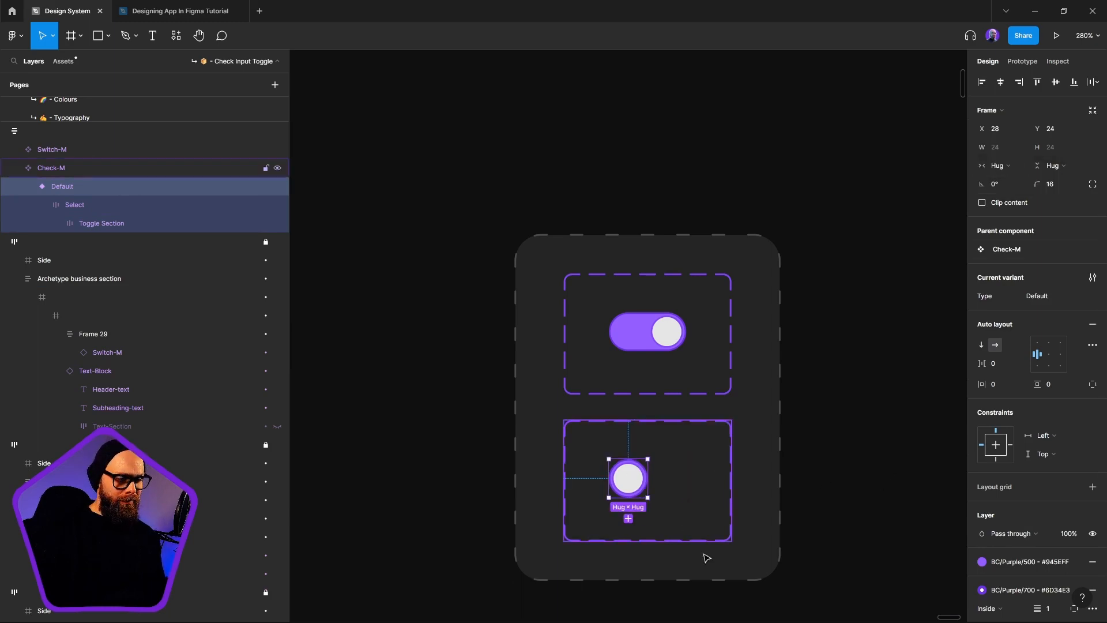
pyautogui.click(1007, 82)
pyautogui.click(1056, 82)
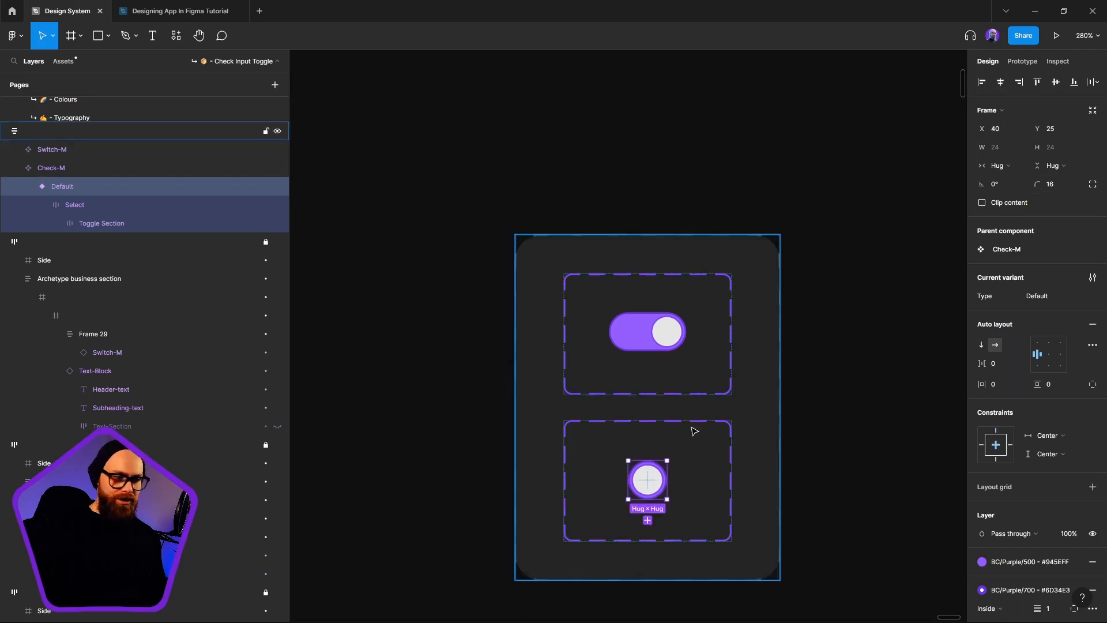
# Step: Make the hidden check icon inside Check-M's Toggle frame visible
pyautogui.click(688, 515)
pyautogui.scroll(6, 657, 494)
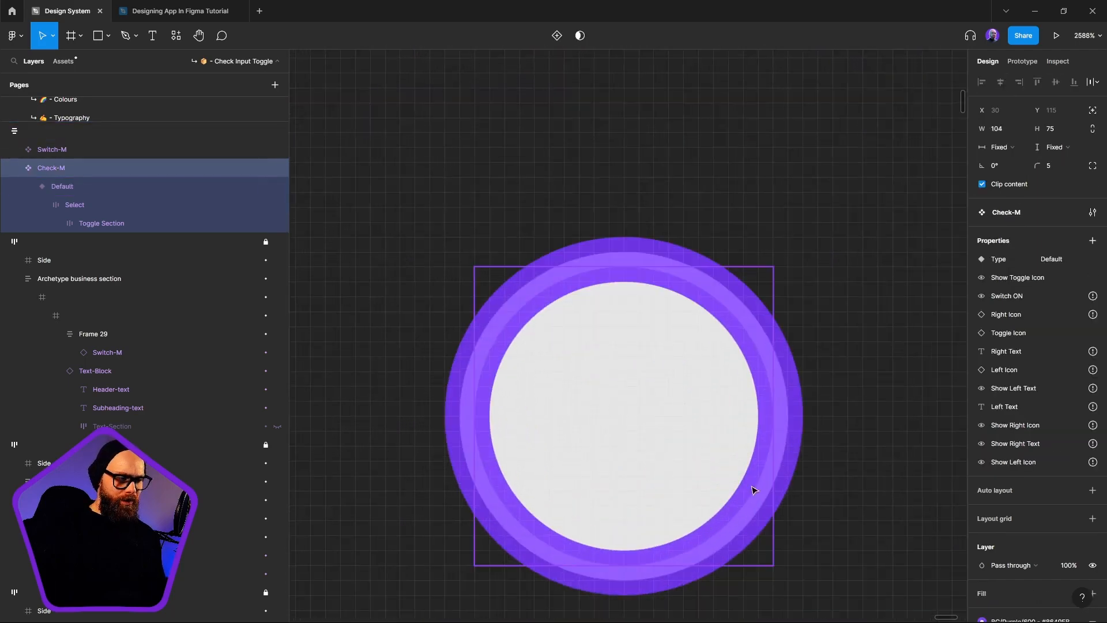
pyautogui.scroll(-4, 752, 490)
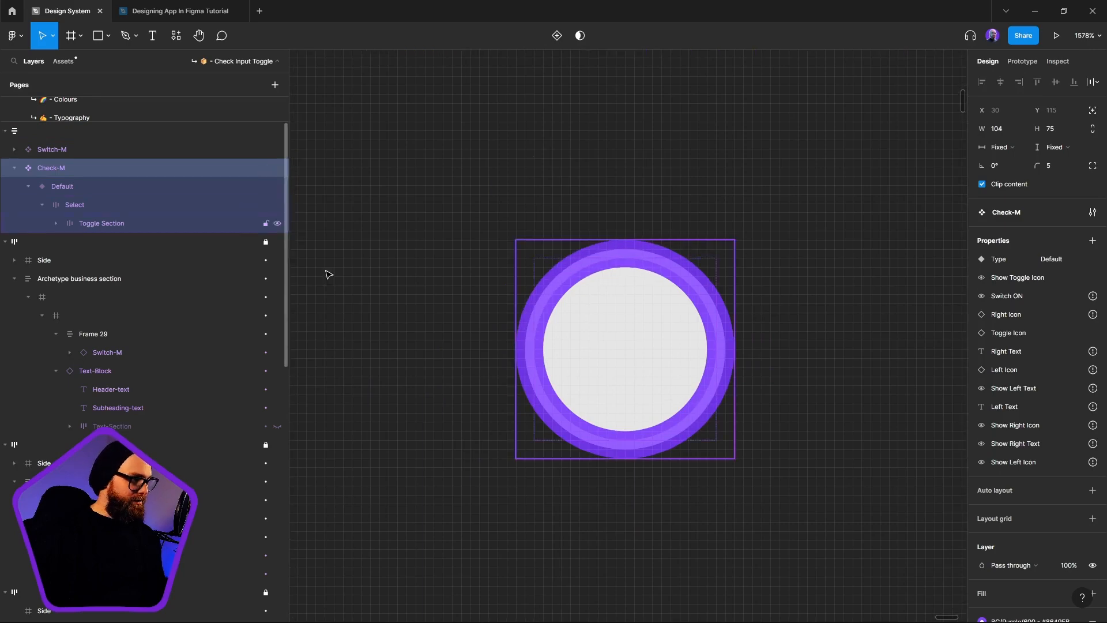
pyautogui.keyDown('ctrl'); pyautogui.click(676, 369); pyautogui.keyUp('ctrl')
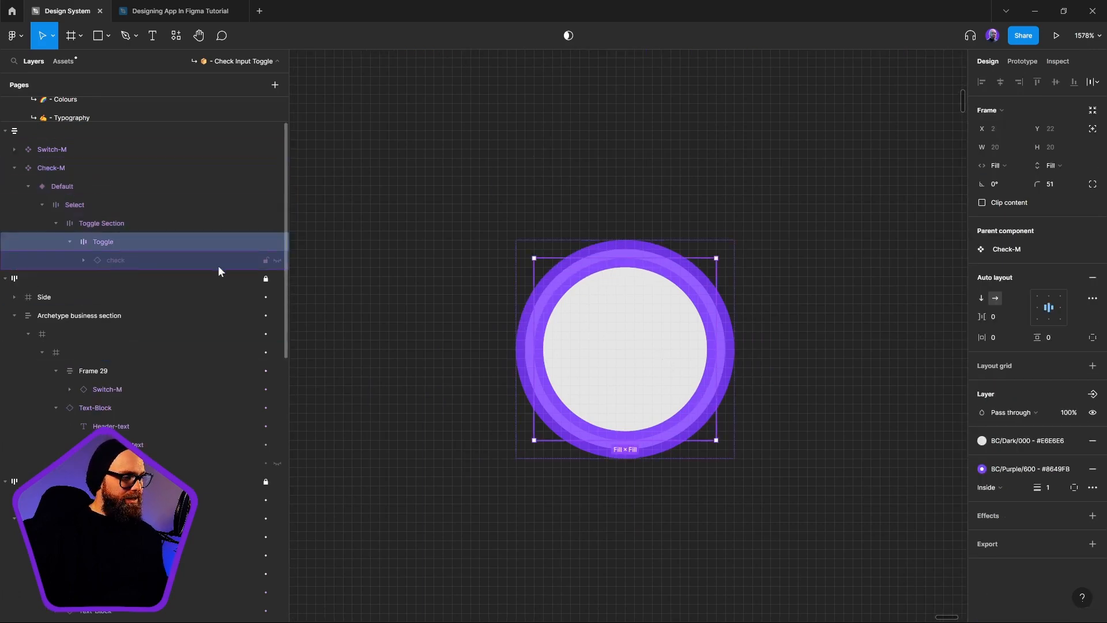
pyautogui.click(278, 258)
pyautogui.click(278, 259)
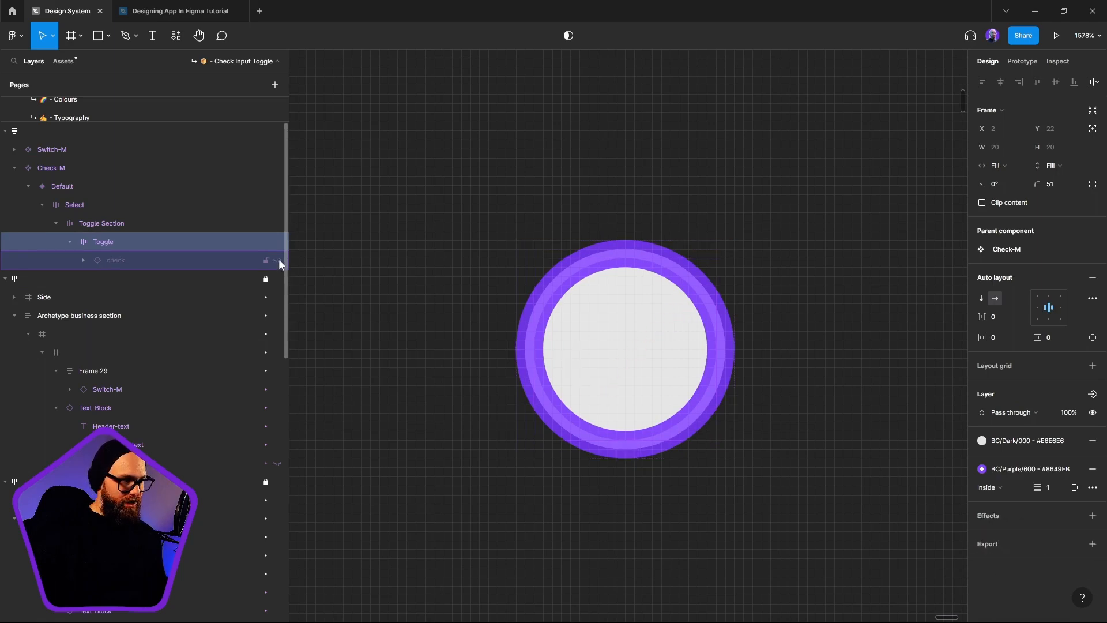
pyautogui.click(278, 258)
pyautogui.click(278, 260)
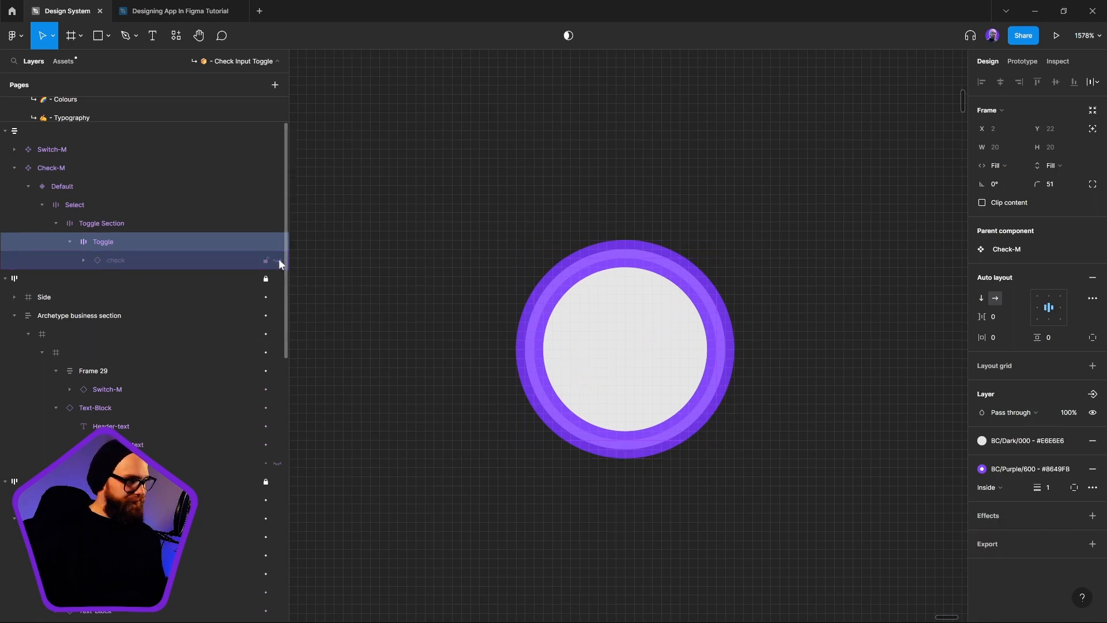
pyautogui.click(279, 260)
pyautogui.click(152, 261)
pyautogui.click(139, 247)
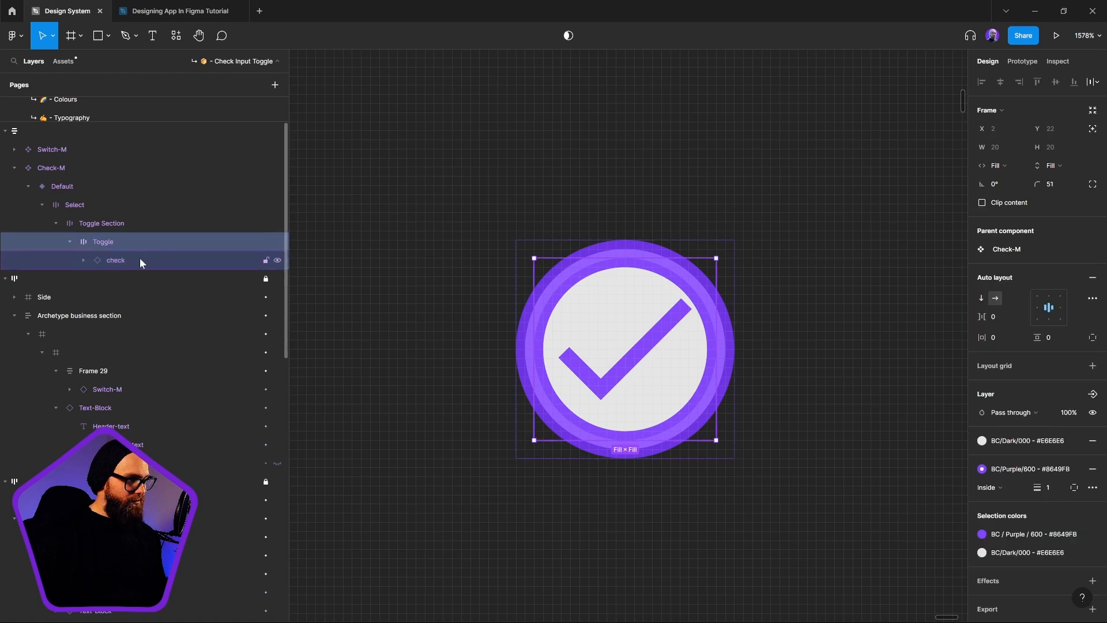
# Step: Remove the BC/Dark/000 fill and the BC/Purple/600 stroke from Check-M's Toggle frame
pyautogui.click(130, 223)
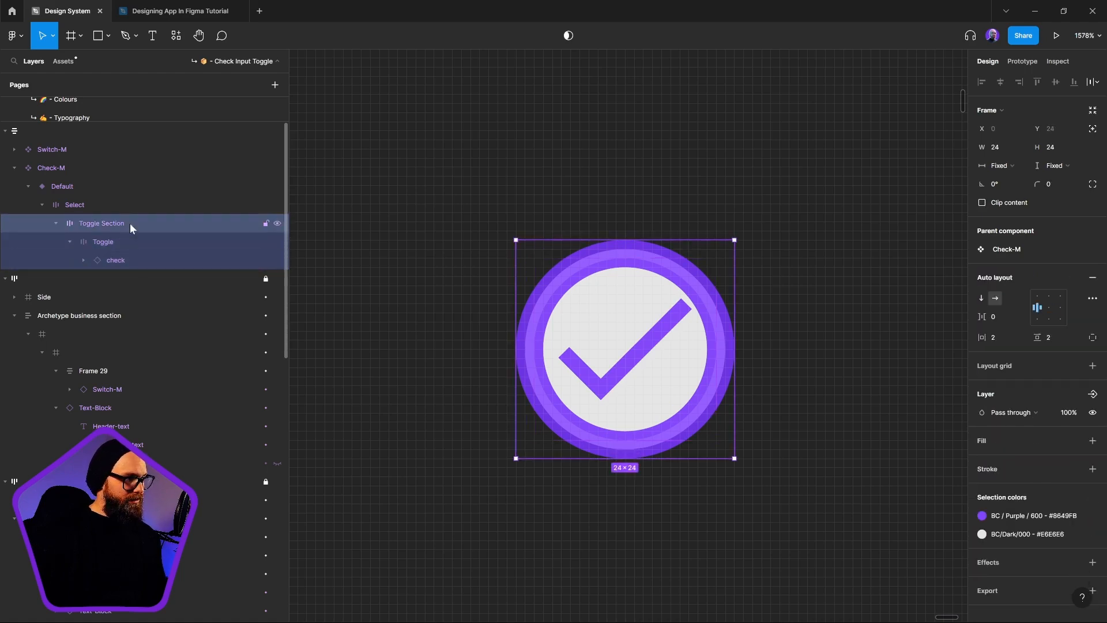
pyautogui.click(148, 248)
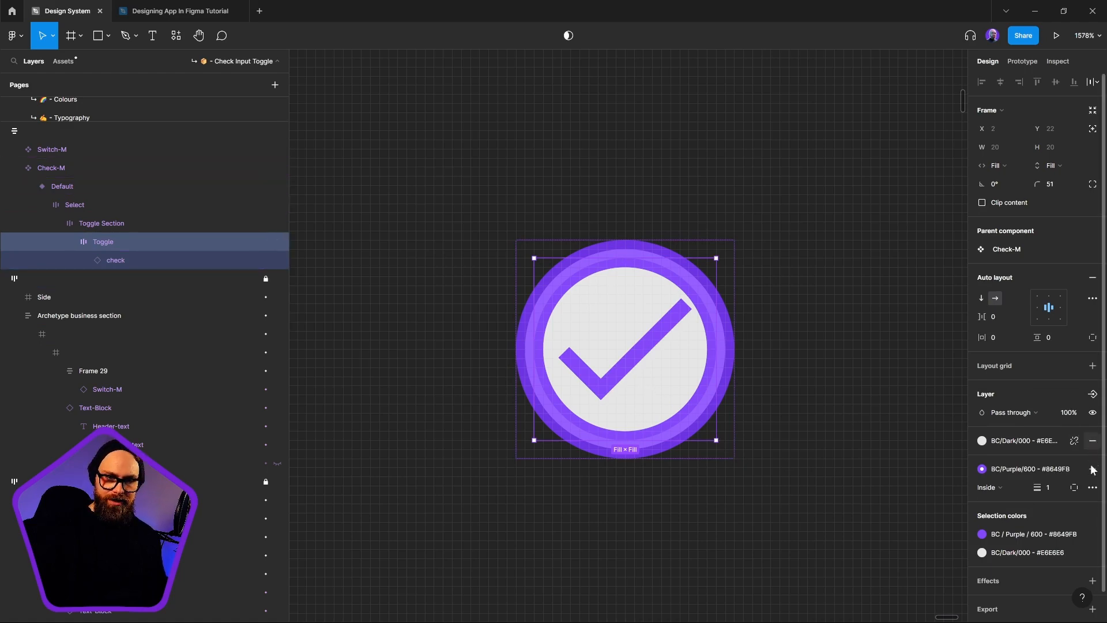
pyautogui.click(1092, 440)
pyautogui.click(1092, 469)
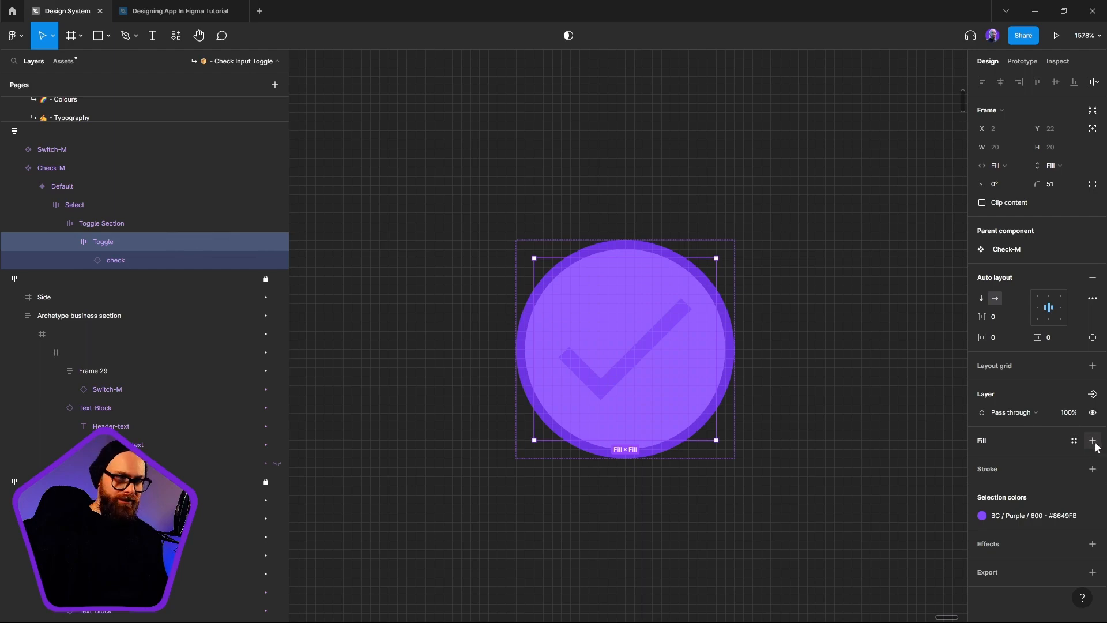
# Step: Recolour the check icon with the white #FFFFFF colour style and reselect the Check-M component set
pyautogui.hscroll(3, 744, 378)
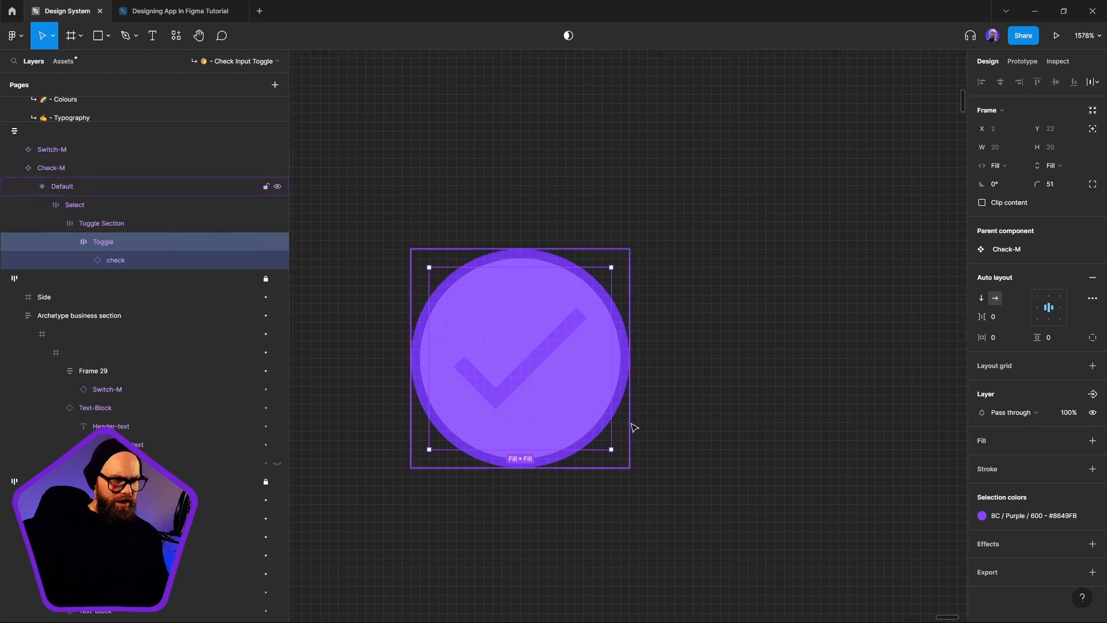
pyautogui.click(123, 261)
pyautogui.click(982, 494)
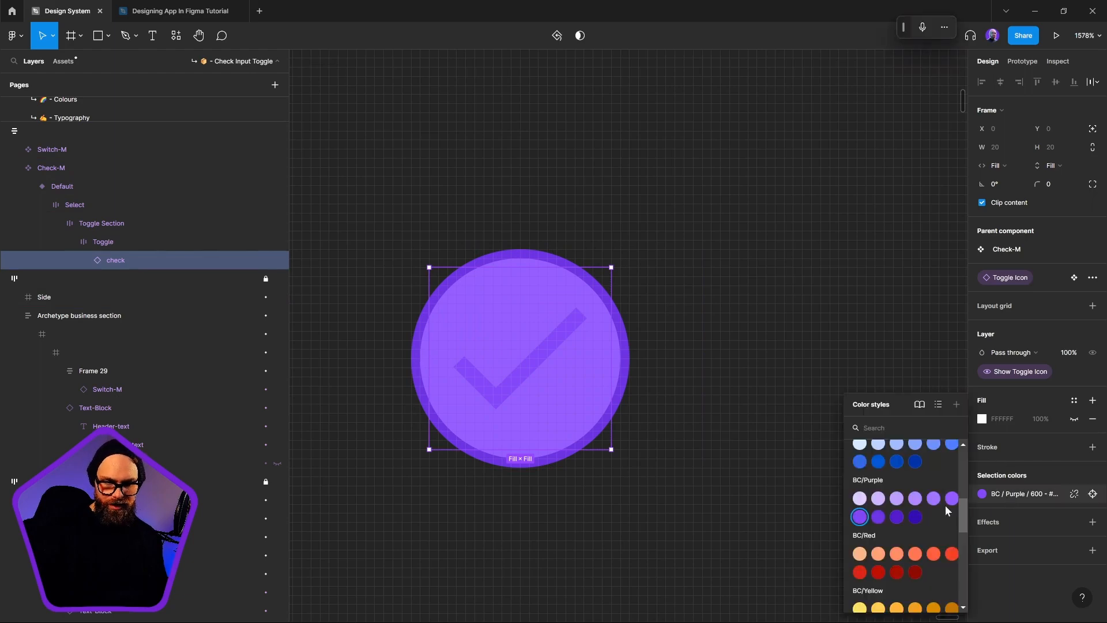
pyautogui.scroll(5, 865, 505)
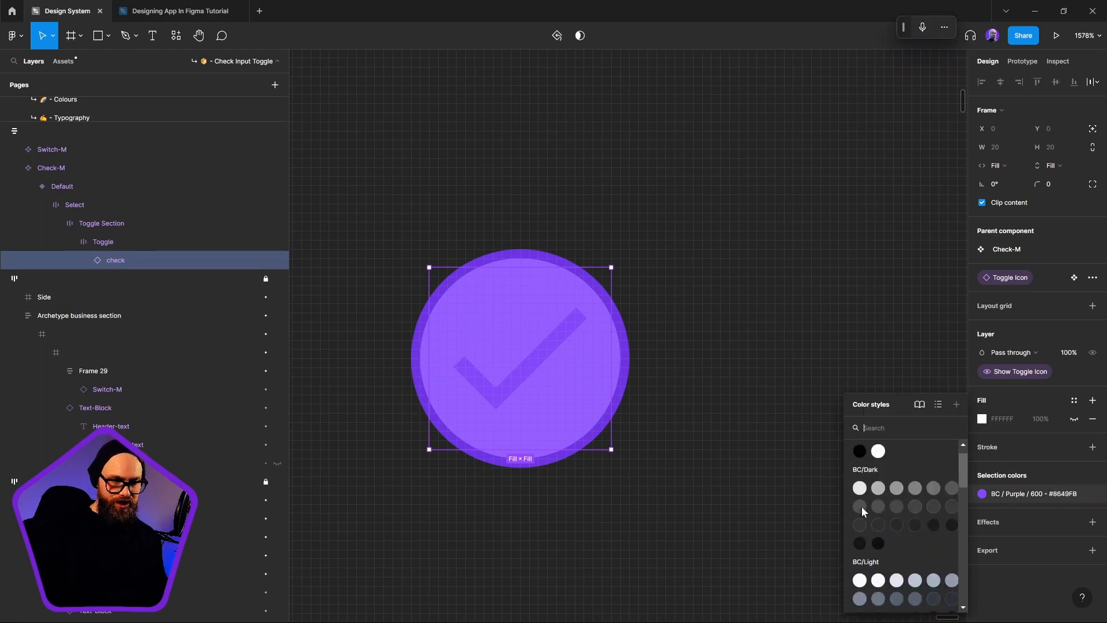
pyautogui.click(878, 473)
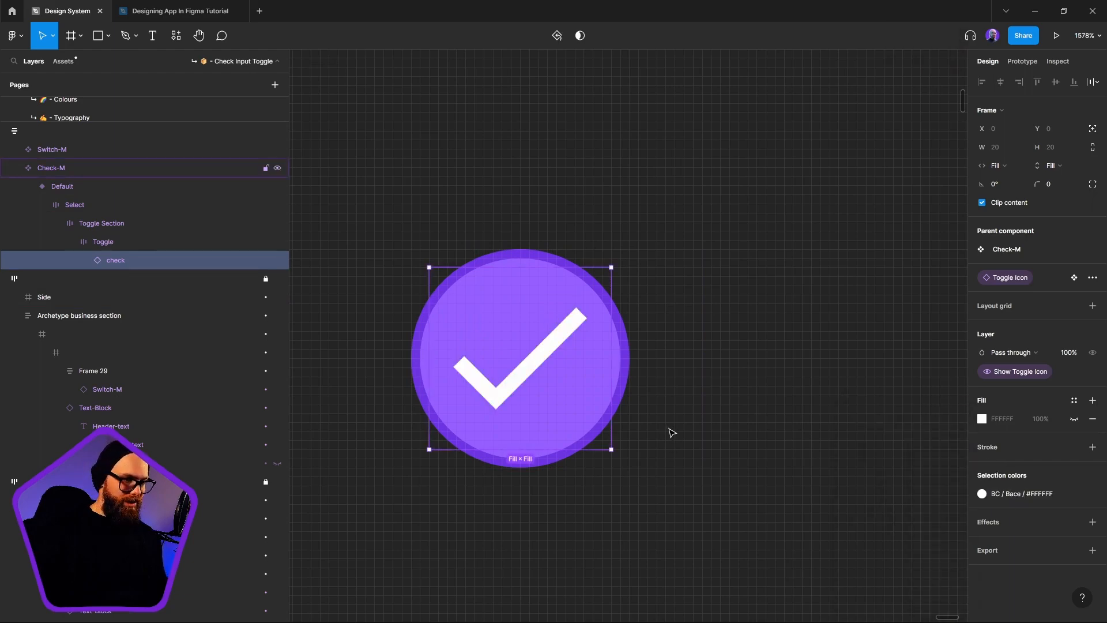
pyautogui.click(490, 280)
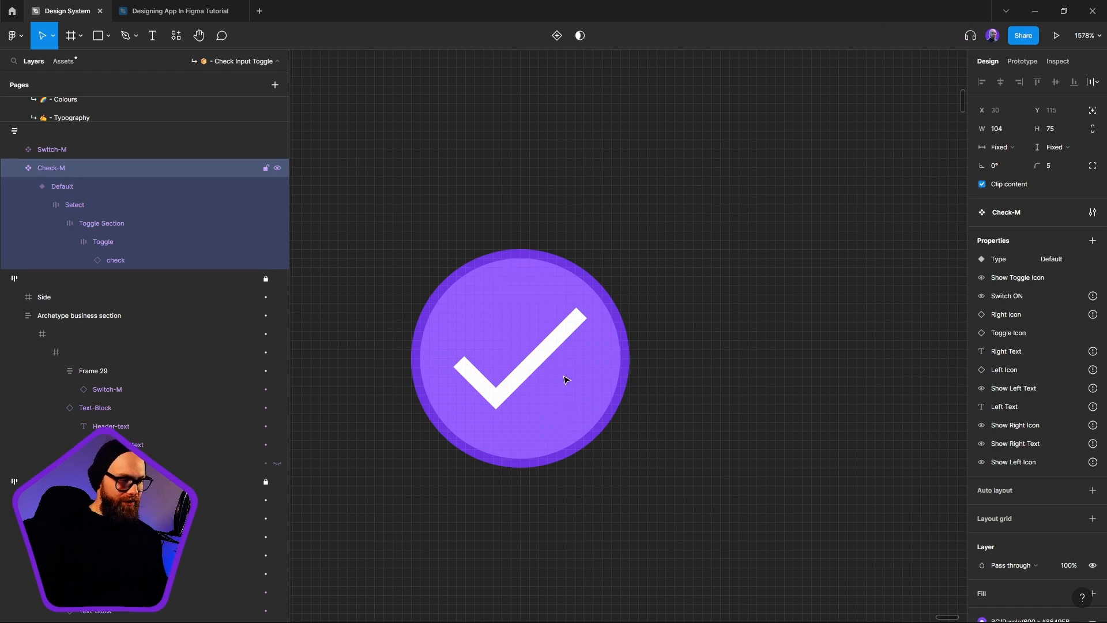
pyautogui.scroll(-5, 573, 295)
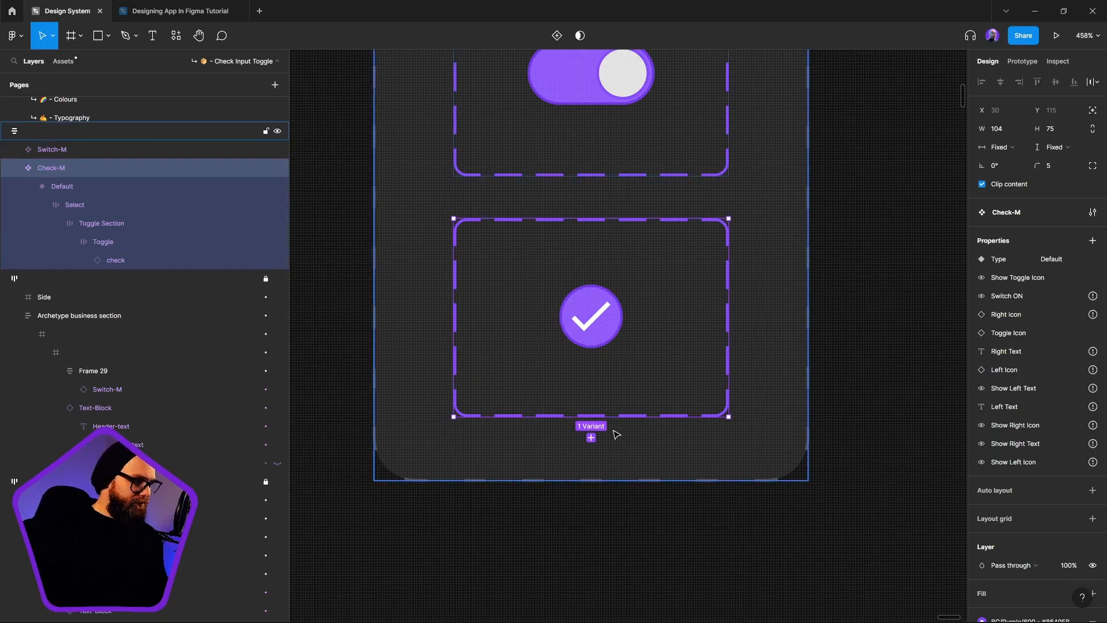
# Step: Examine Check-M's nested Toggle, Toggle Section and Select frames and compare the component with Switch-M
pyautogui.click(144, 247)
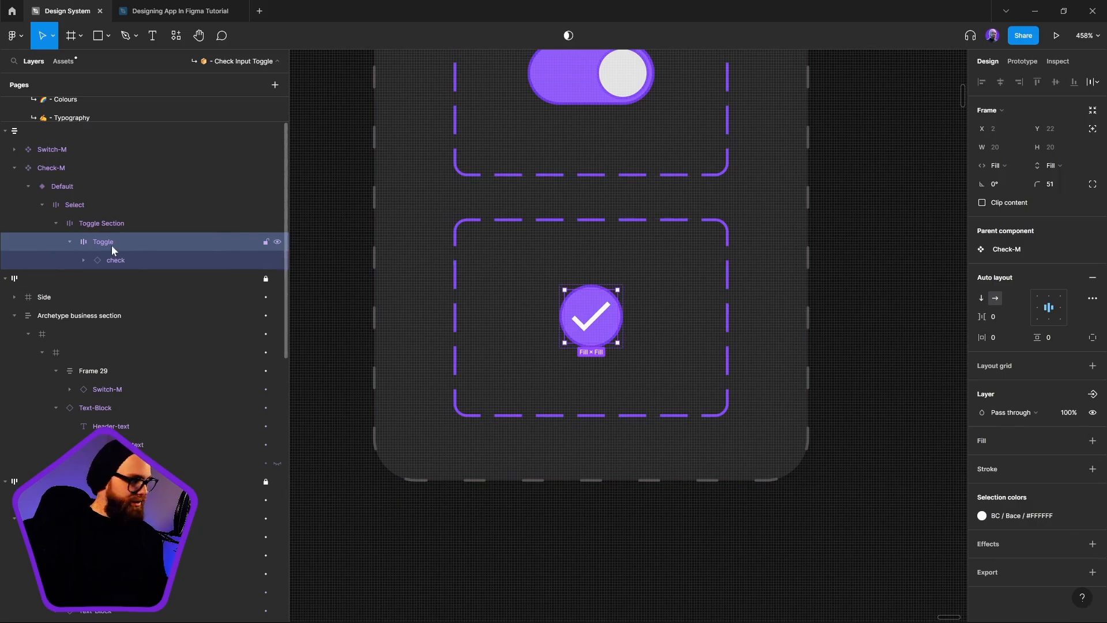
pyautogui.click(106, 221)
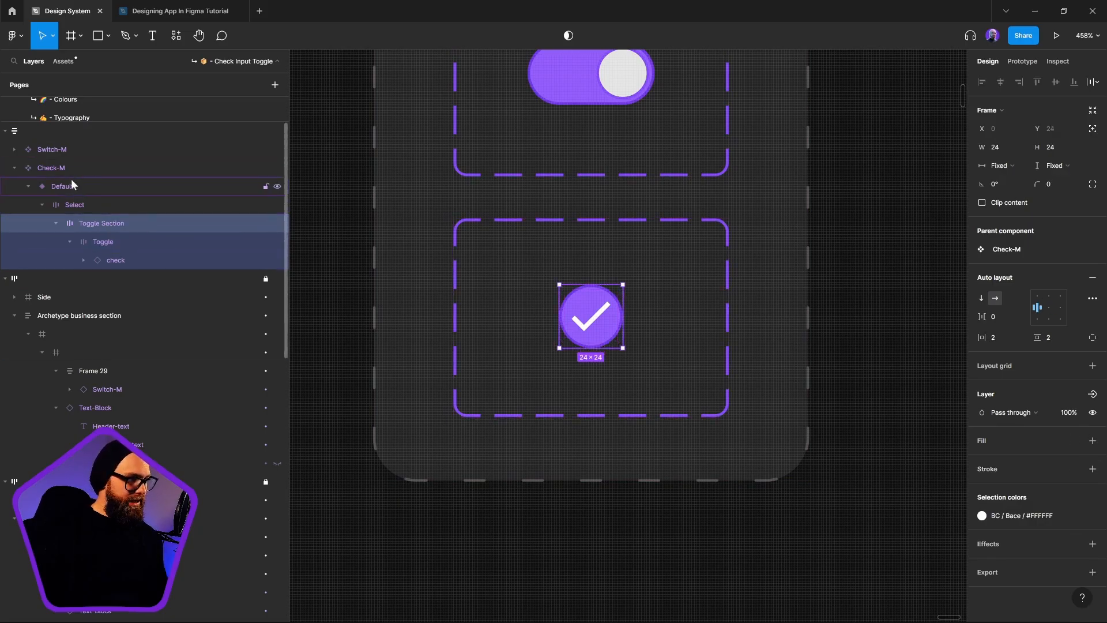
pyautogui.click(80, 206)
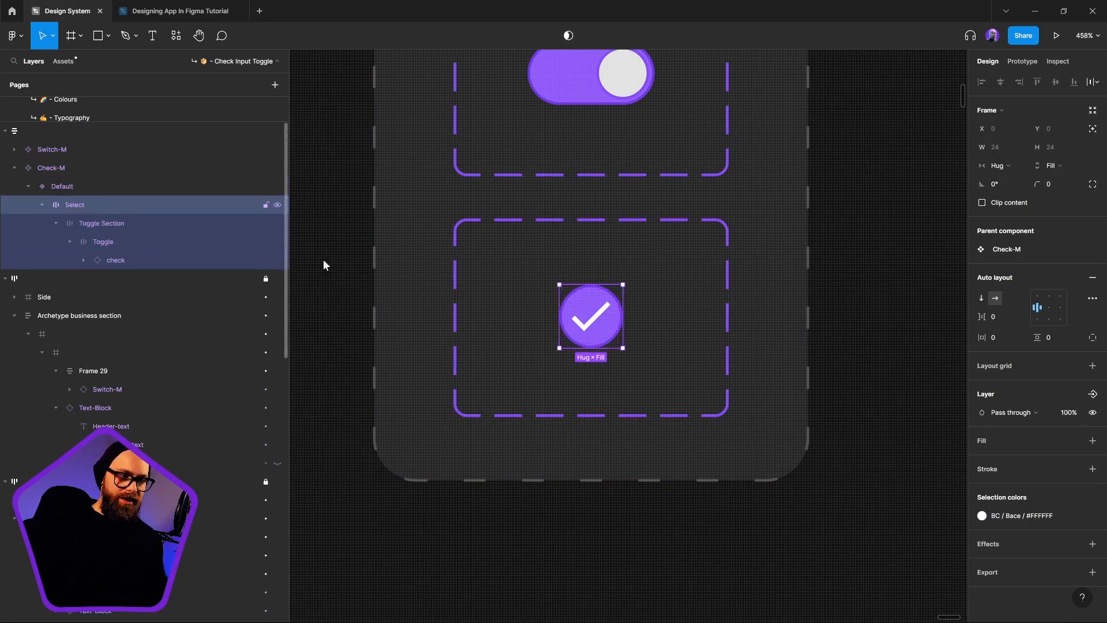
pyautogui.click(728, 361)
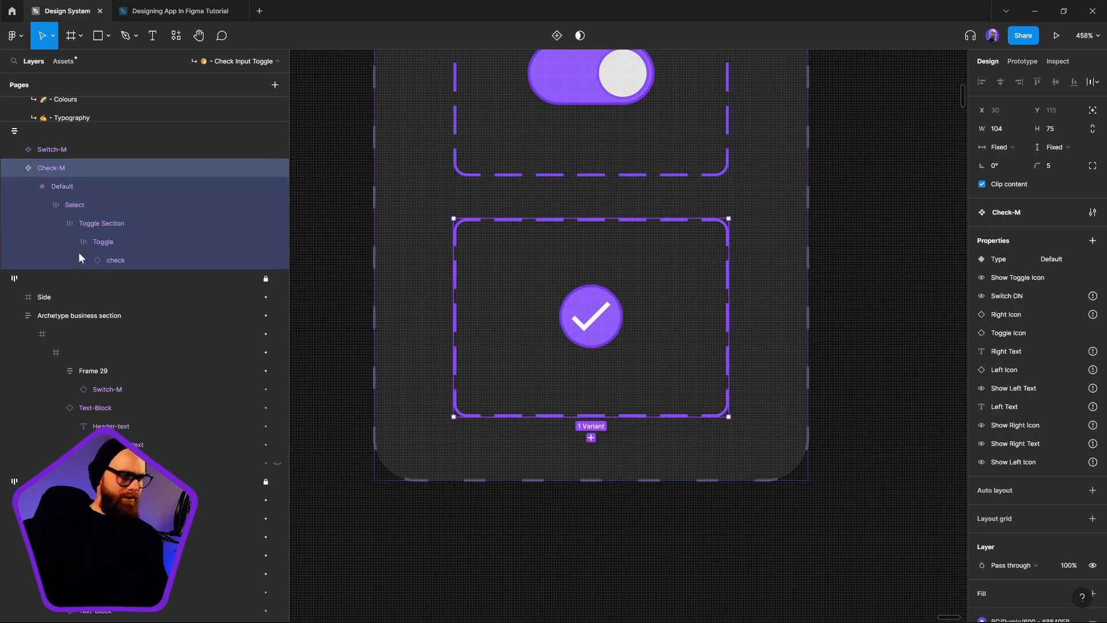
pyautogui.moveTo(524, 223); pyautogui.dragTo(408, 323)
pyautogui.scroll(-2, 408, 320)
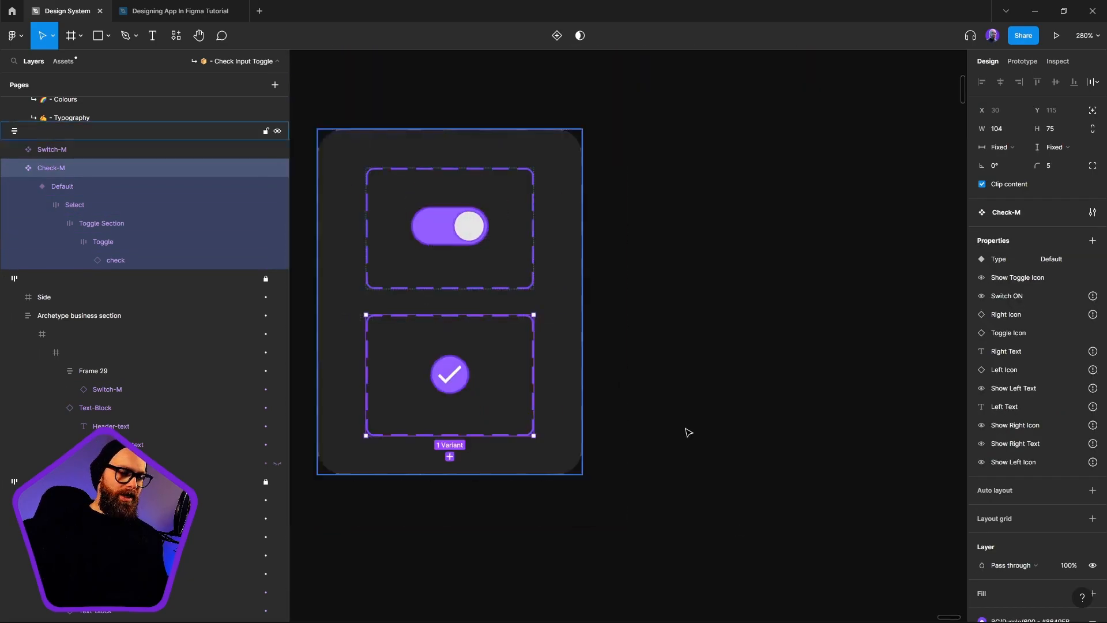
pyautogui.click(615, 432)
pyautogui.moveTo(631, 336); pyautogui.dragTo(859, 327)
pyautogui.scroll(-2, 841, 325)
pyautogui.hscroll(3, 813, 370)
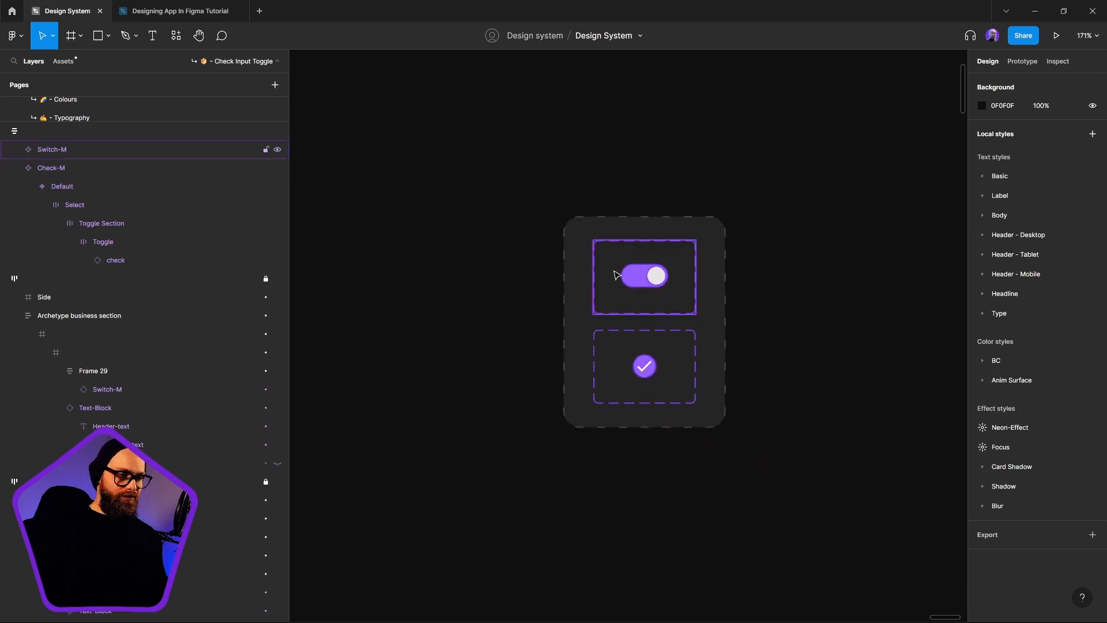
# Step: Place an instance of Switch-M's Default variant on the empty canvas beside the component container and wrap it in an auto layout frame
pyautogui.click(645, 282)
pyautogui.click(28, 168)
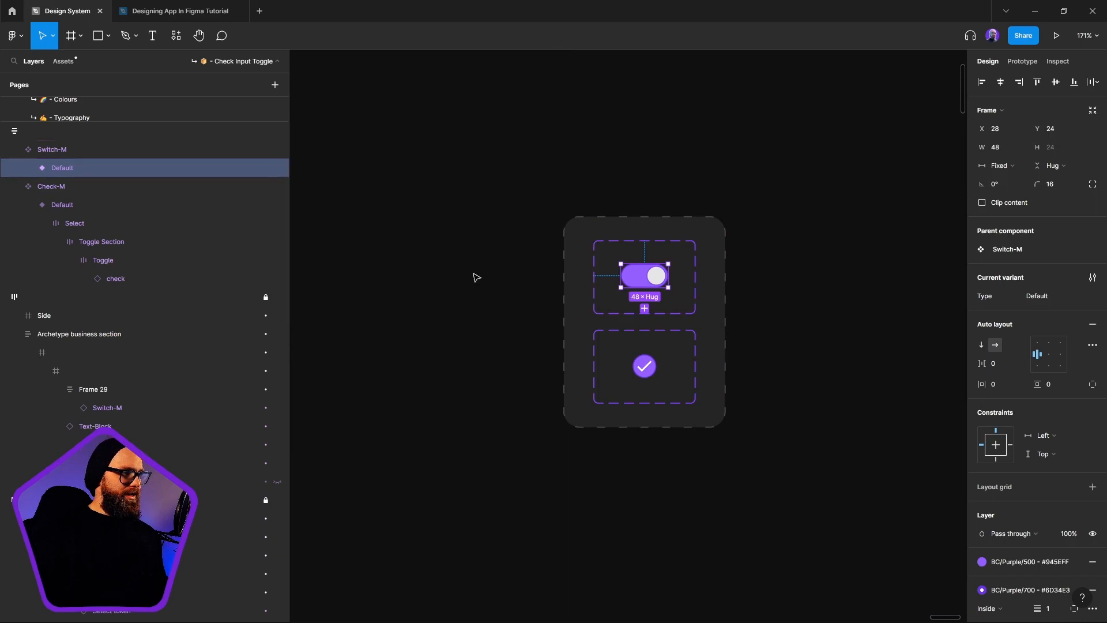
pyautogui.moveTo(651, 281); pyautogui.dragTo(862, 281)
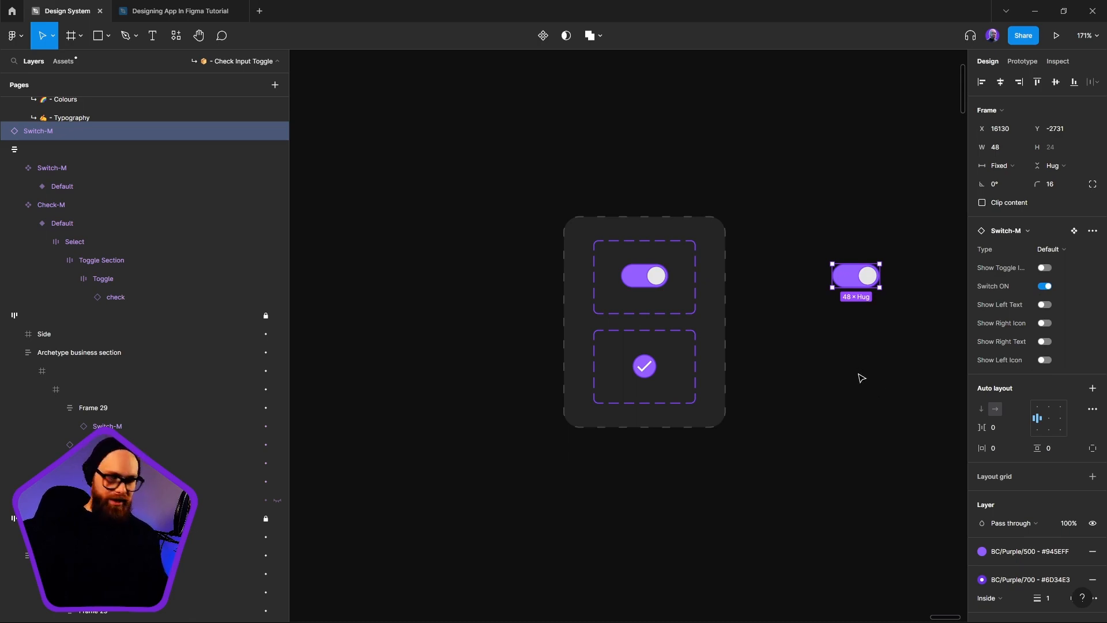
pyautogui.hotkey('shift', 'a')
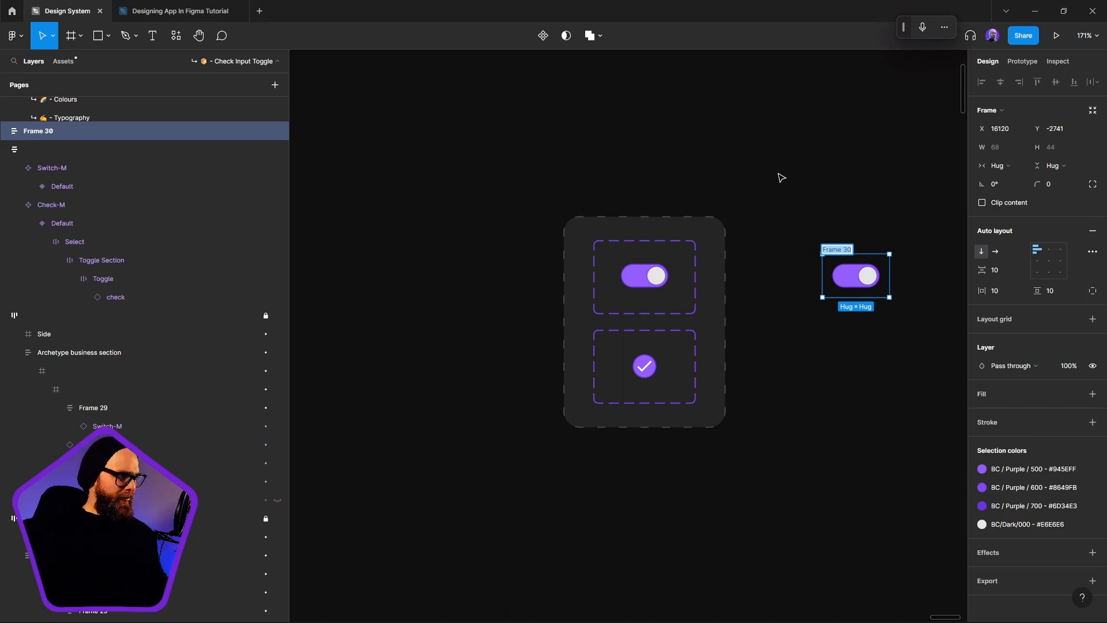
# Step: Rename the auto layout frame around the Switch-M instance as Selecter-Input
pyautogui.press('BackSpace')
pyautogui.write('S')
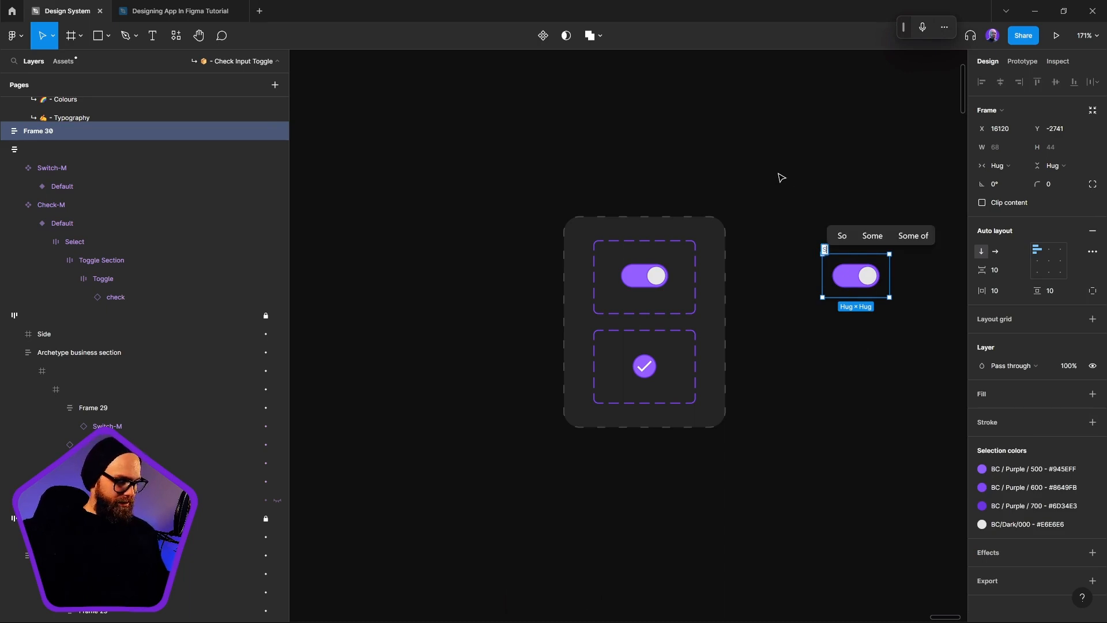
pyautogui.write('election')
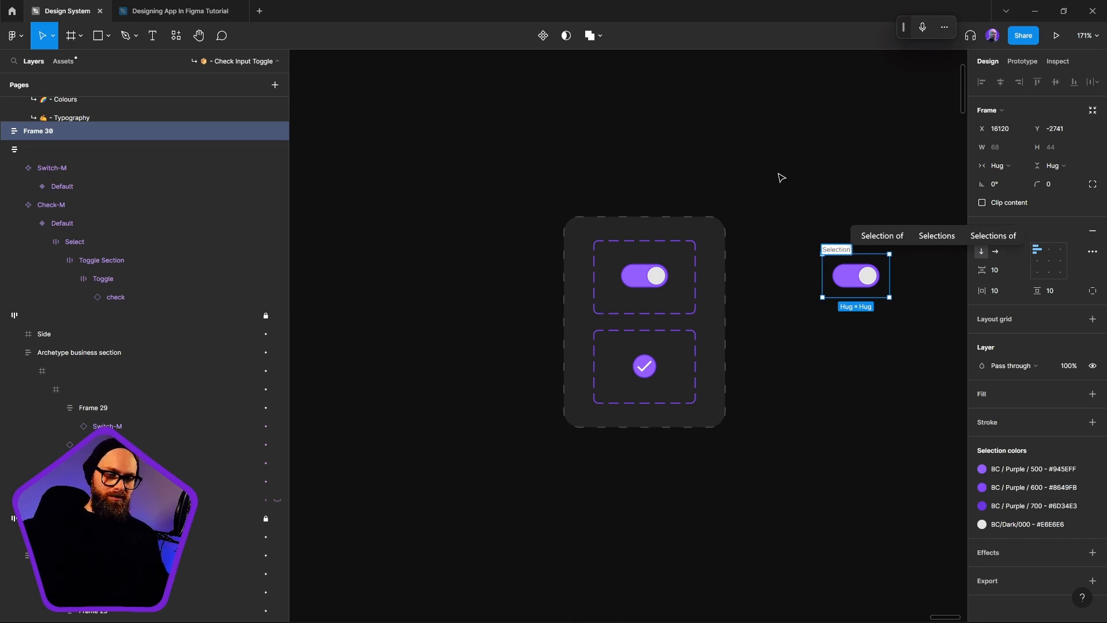
pyautogui.press('BackSpace')
pyautogui.press('BackSpace')
pyautogui.press('BackSpace')
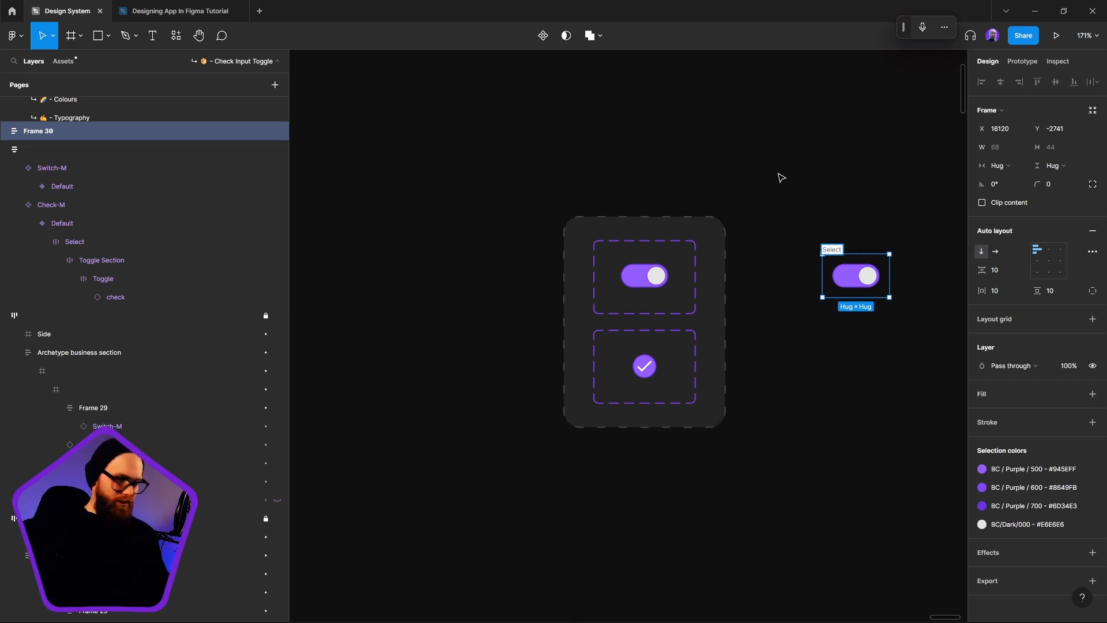
pyautogui.write('e')
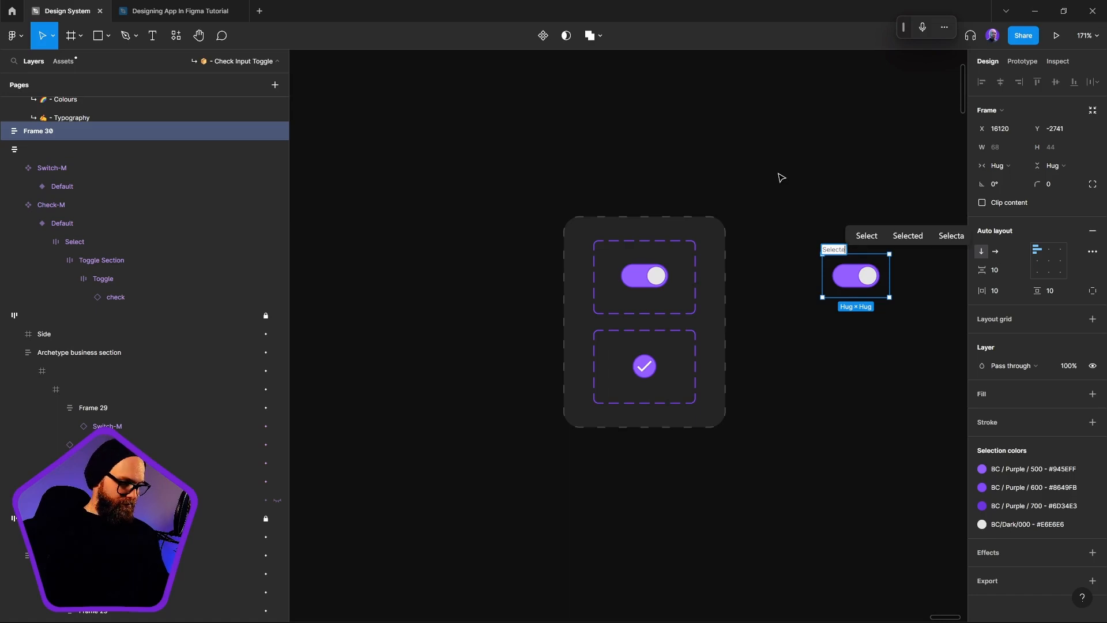
pyautogui.write('r-Input')
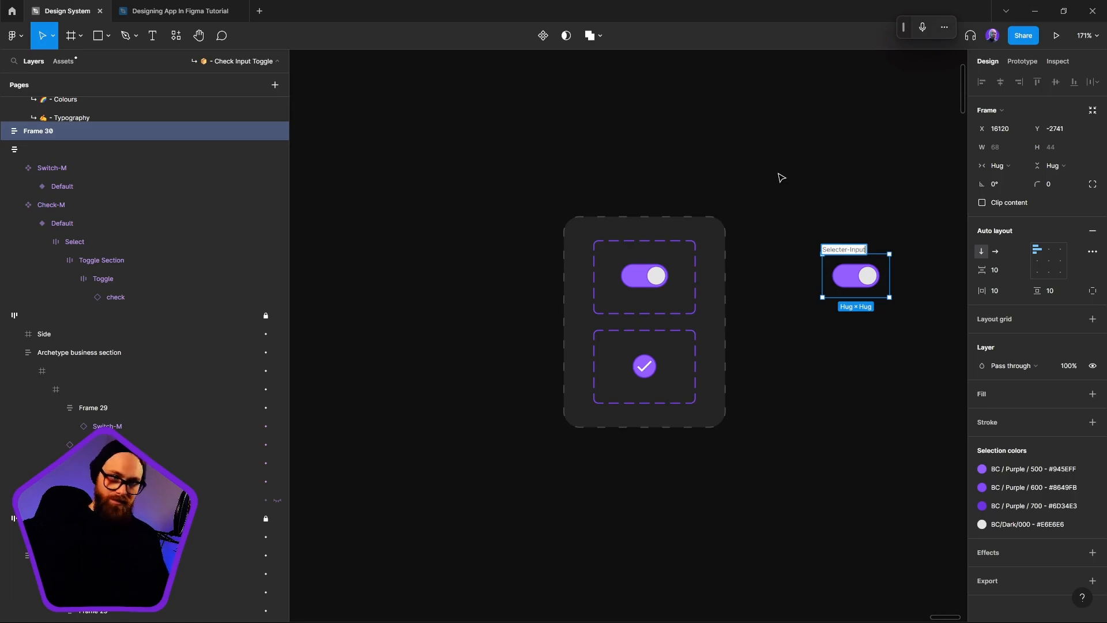
pyautogui.press('Return')
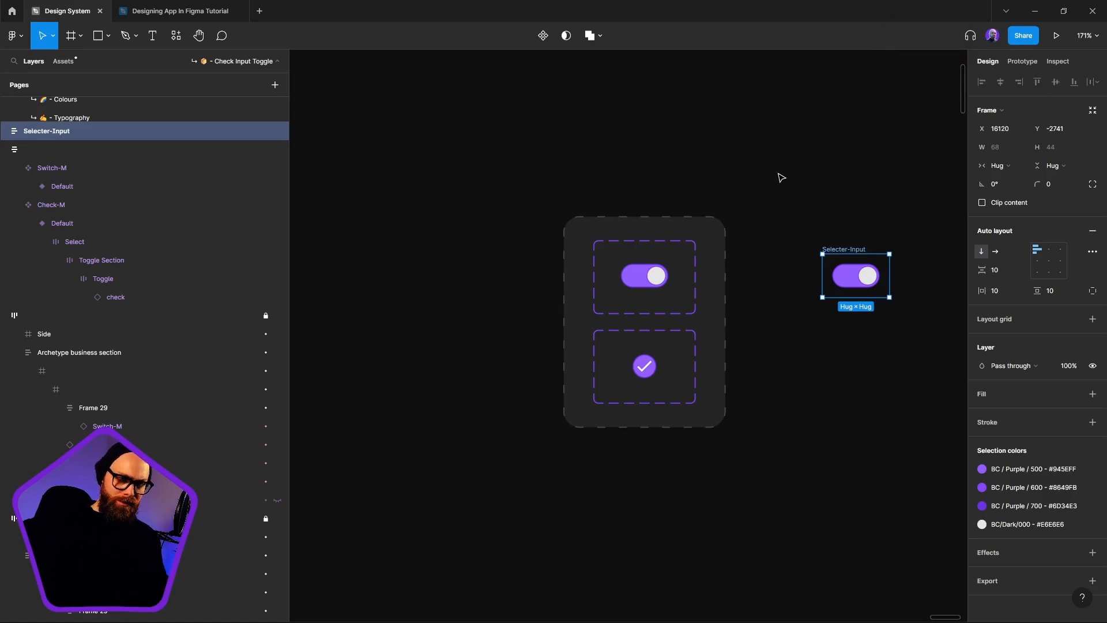
# Step: Turn the Selecter-Input frame into a component and select it
pyautogui.rightClick(834, 254)
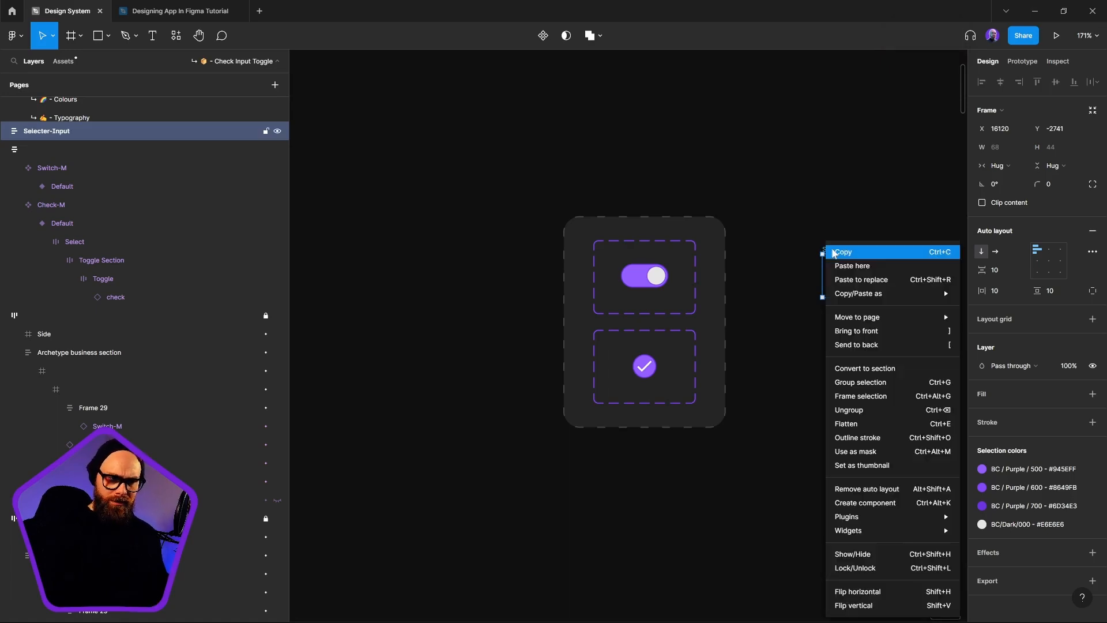
pyautogui.click(871, 503)
pyautogui.click(848, 251)
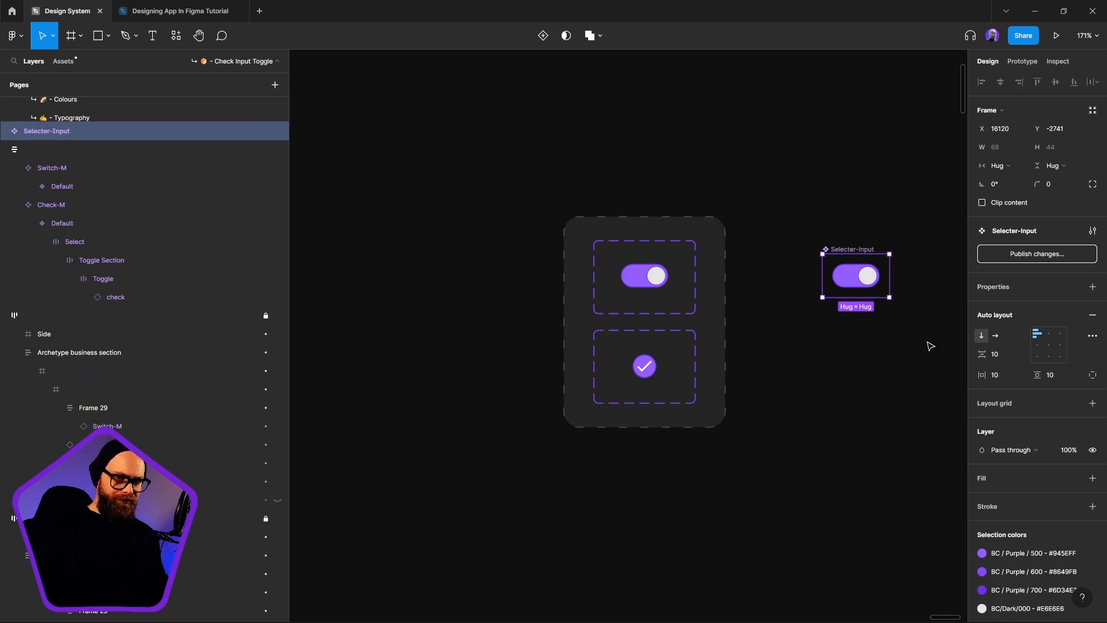
# Step: Set Selecter-Input's horizontal padding, vertical padding and item spacing to 0, with its width and height on Hug contents
pyautogui.click(999, 377)
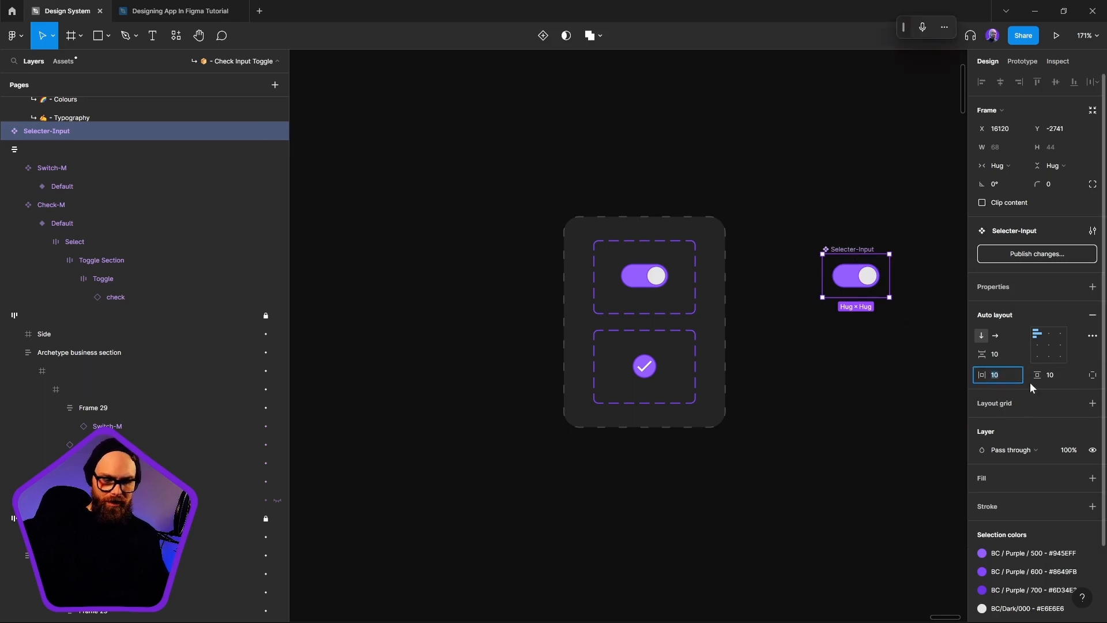
pyautogui.write('0')
pyautogui.click(1066, 377)
pyautogui.write('0')
pyautogui.click(1008, 357)
pyautogui.write('0')
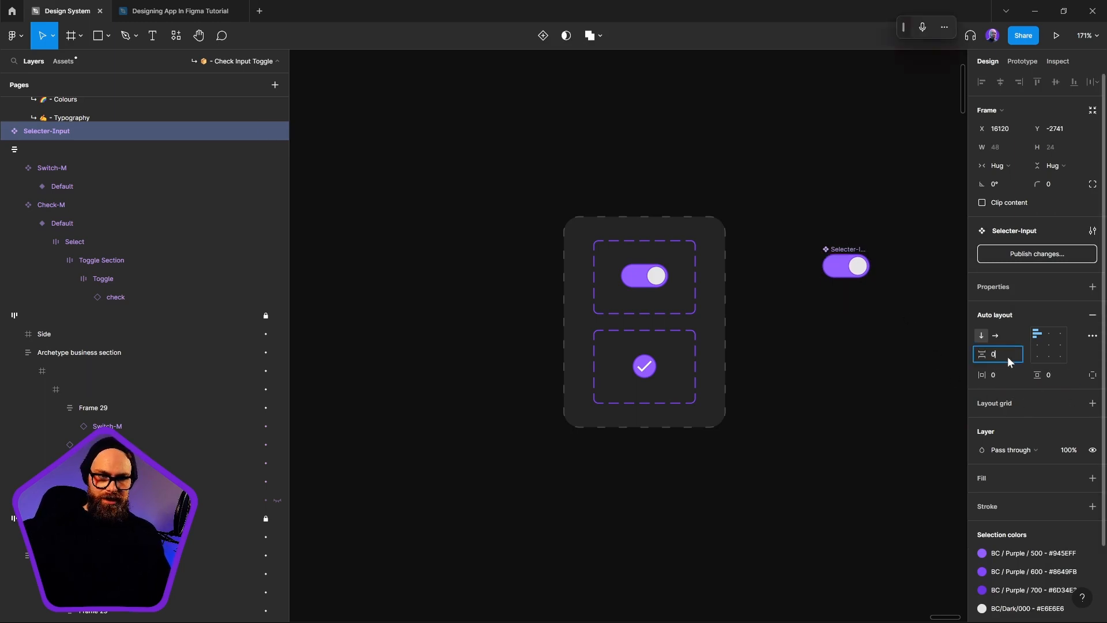
pyautogui.press('Return')
pyautogui.click(1015, 168)
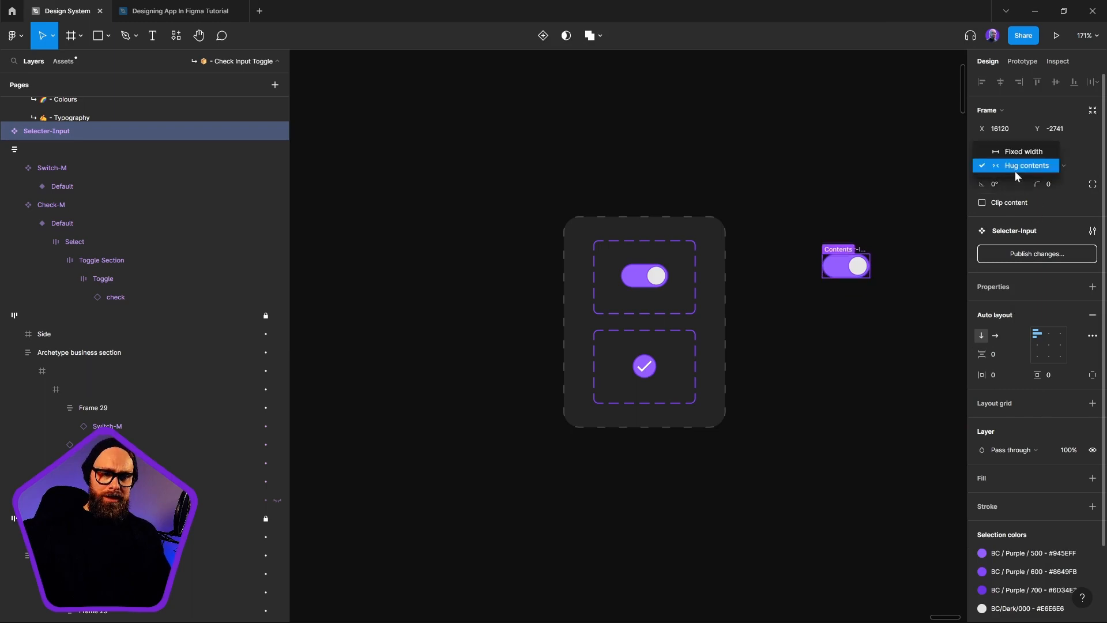
pyautogui.click(1019, 167)
pyautogui.click(1045, 168)
pyautogui.click(1045, 165)
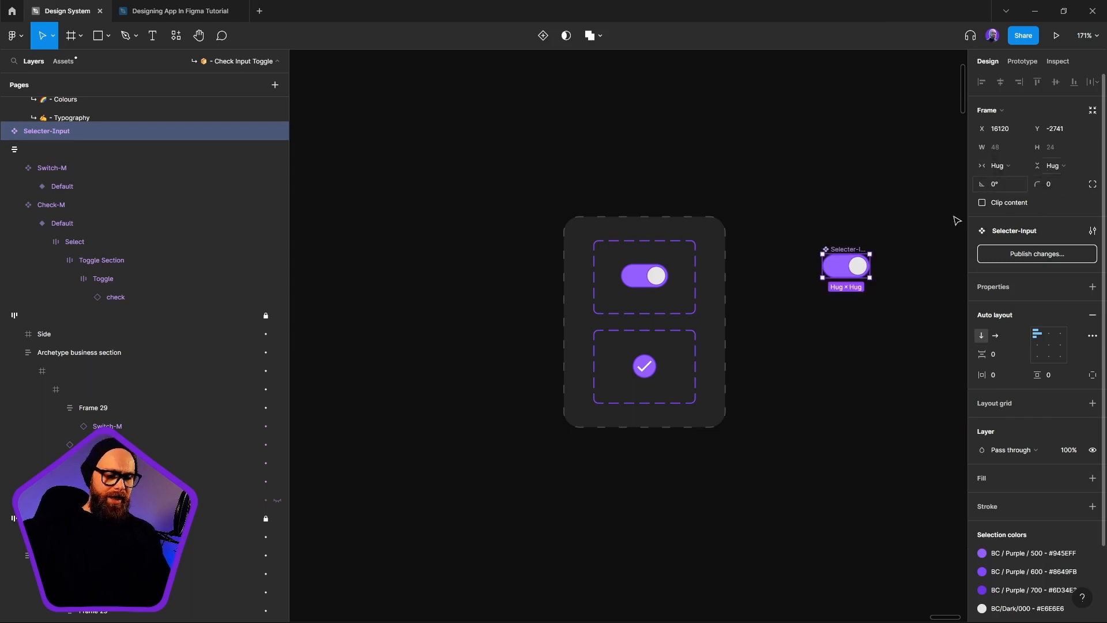
# Step: Duplicate the dark container holding Switch-M and Check-M to its right, and delete both component sets from the copy
pyautogui.click(769, 365)
pyautogui.click(832, 252)
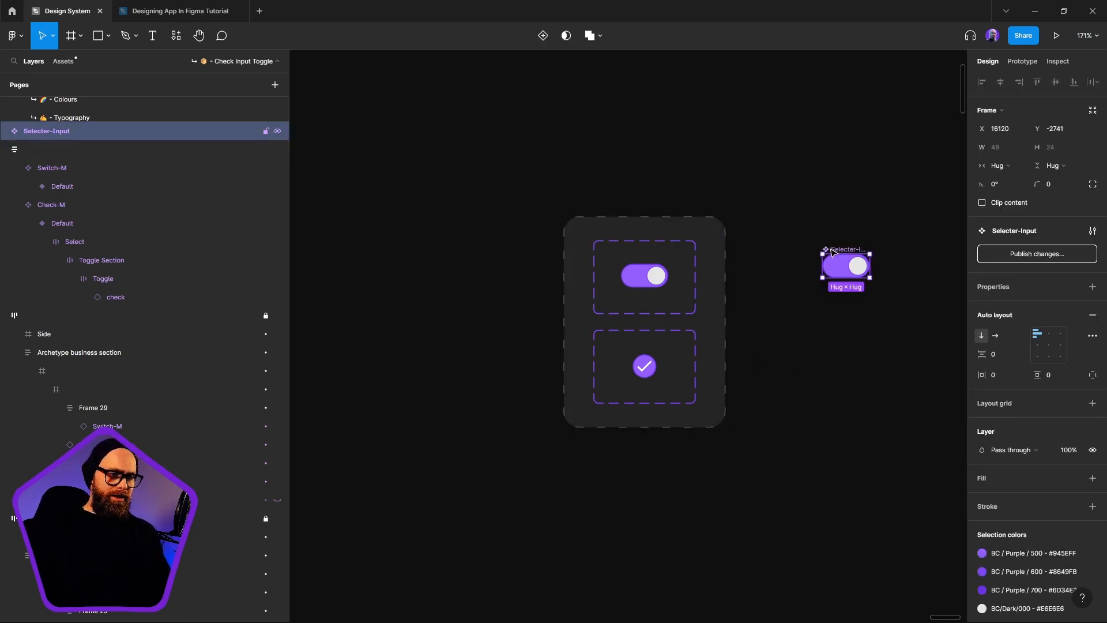
pyautogui.click(683, 227)
pyautogui.scroll(-3, 653, 230)
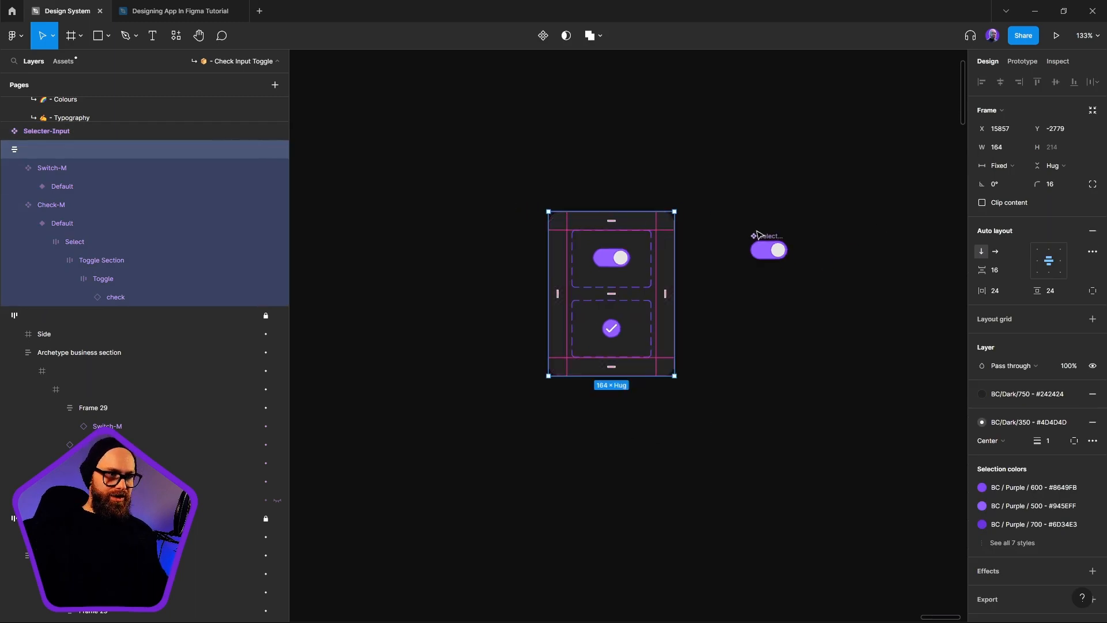
pyautogui.moveTo(653, 231); pyautogui.dragTo(885, 228)
pyautogui.press('Return')
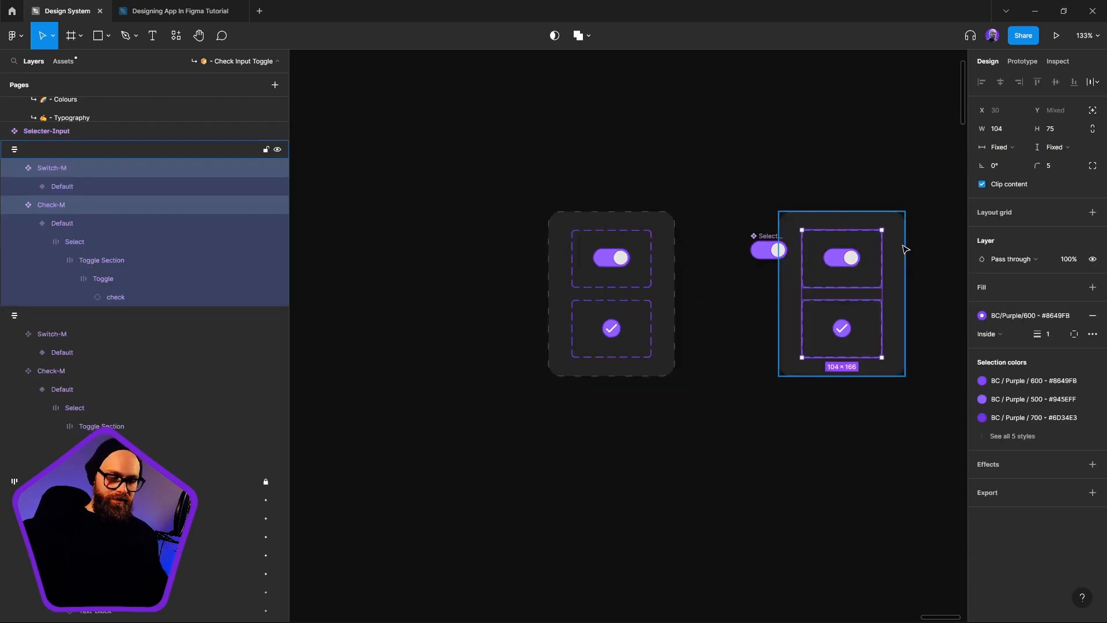
pyautogui.press('Delete')
# Step: Place the Selecter-Input component inside the emptied container copy and expand its layer to inspect the nested Switch-M instance
pyautogui.moveTo(771, 249); pyautogui.dragTo(732, 258)
pyautogui.click(807, 261)
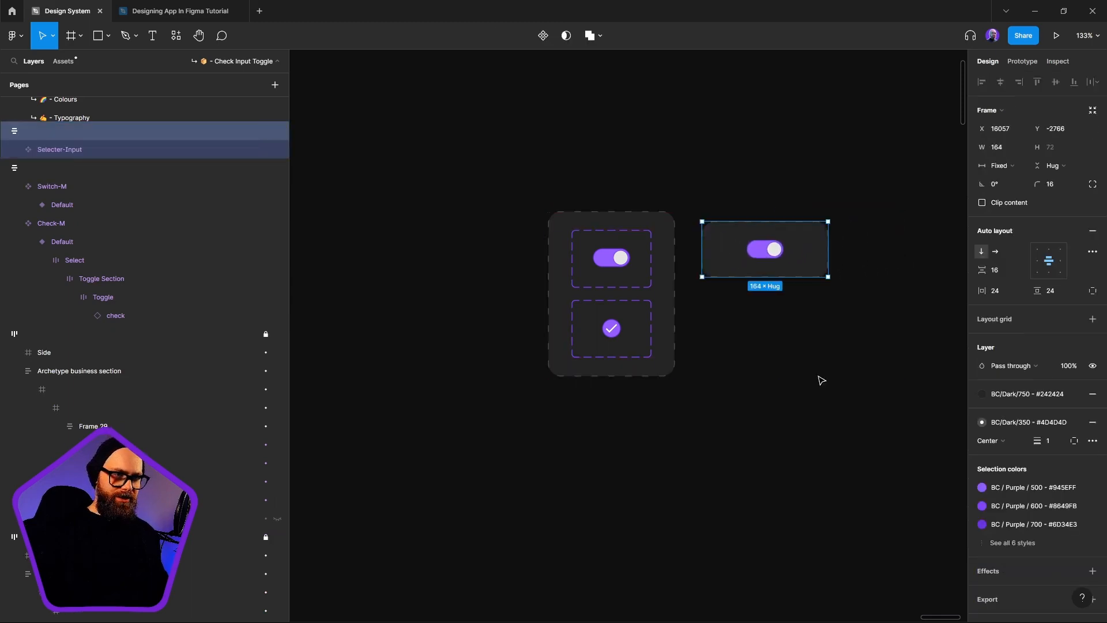
pyautogui.click(822, 380)
pyautogui.hscroll(3, 738, 323)
pyautogui.scroll(2, 738, 323)
pyautogui.click(670, 301)
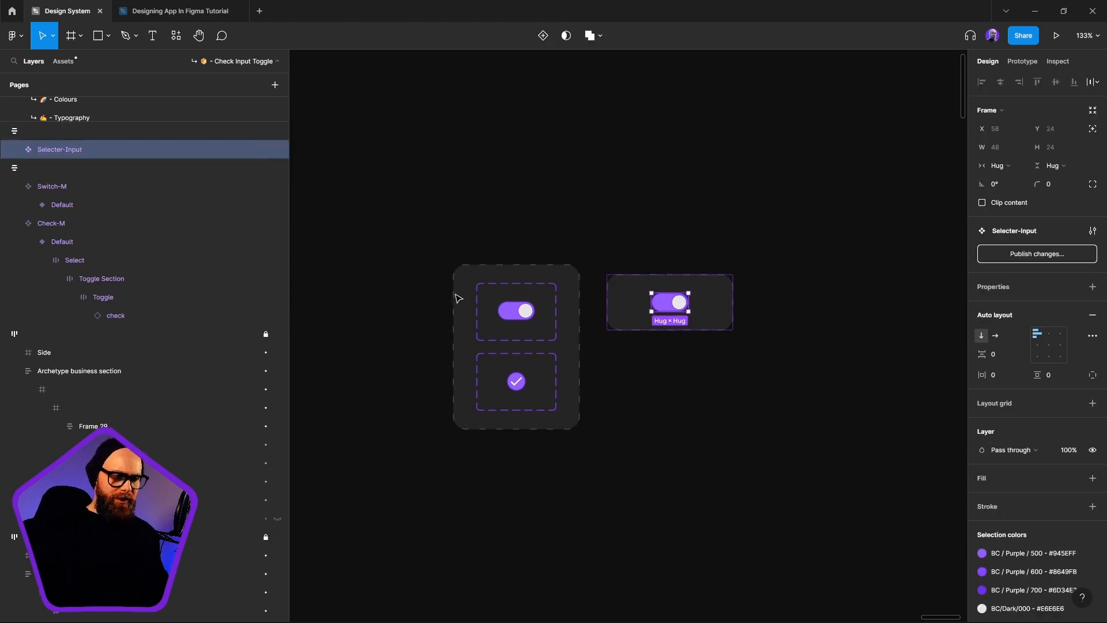
pyautogui.click(15, 149)
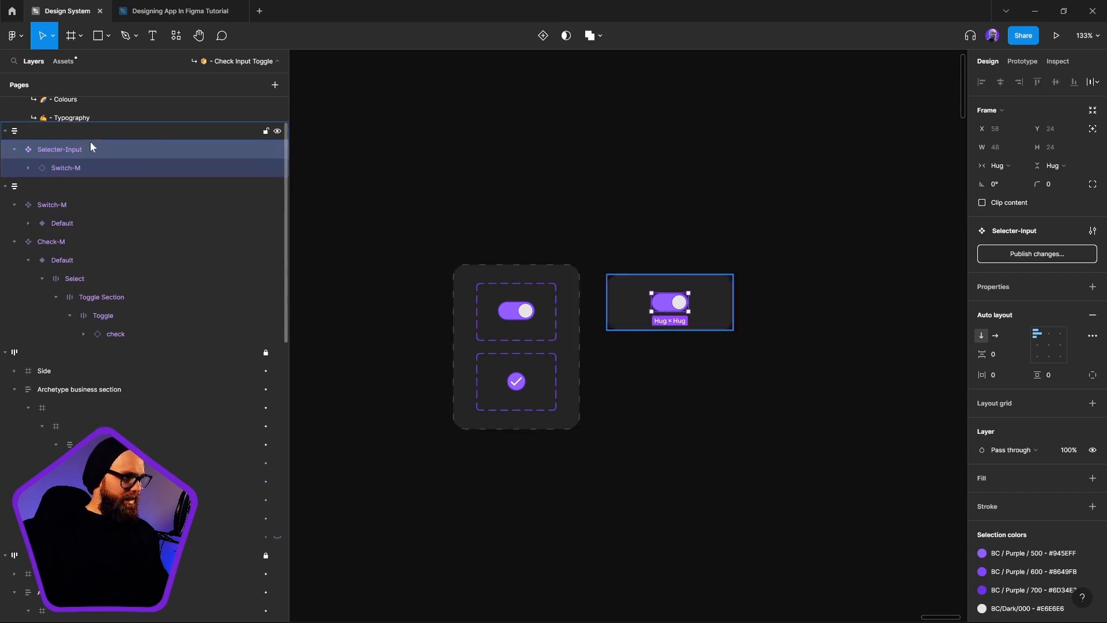
pyautogui.click(110, 168)
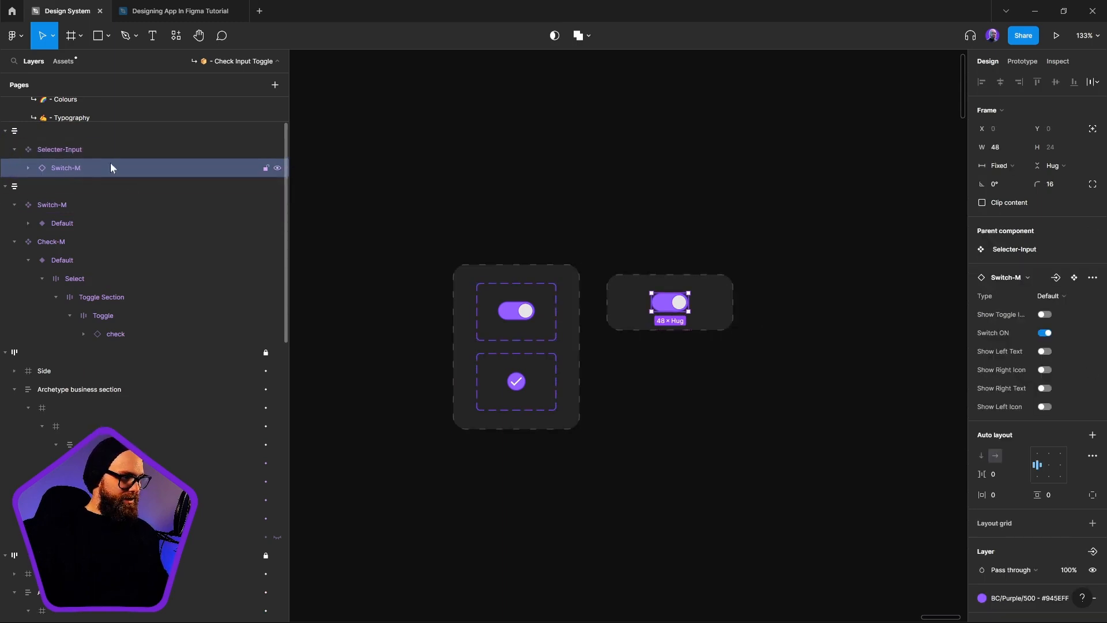
pyautogui.click(146, 149)
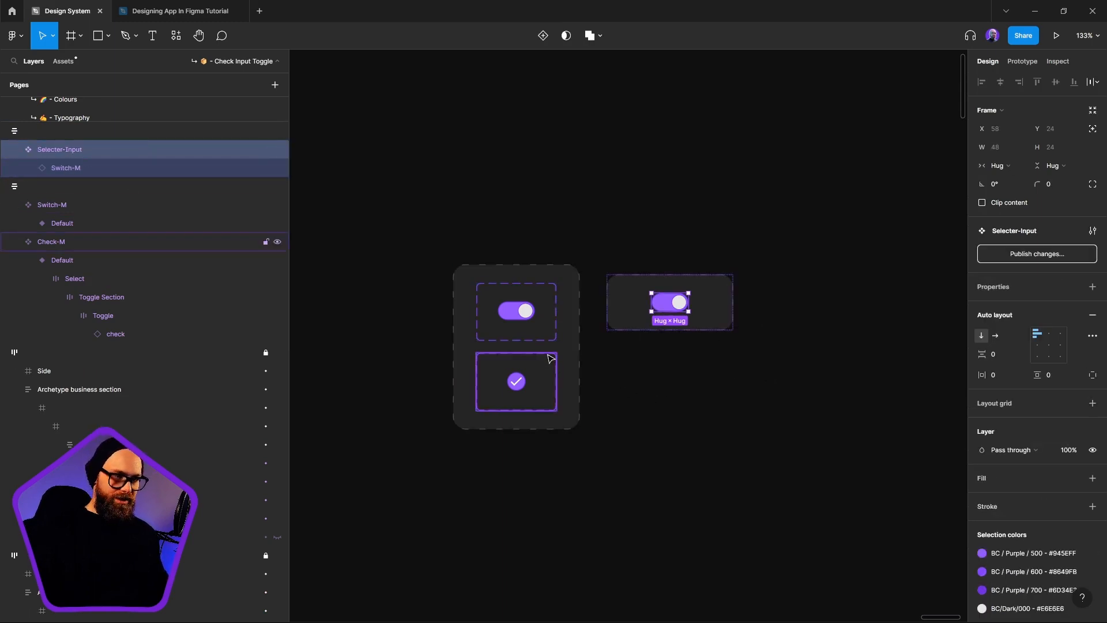
# Step: Batch-rename the Switch-M and Check-M component sets so that a dot precedes each current name
pyautogui.click(550, 336)
pyautogui.keyDown('shift'); pyautogui.click(551, 369); pyautogui.keyUp('shift')
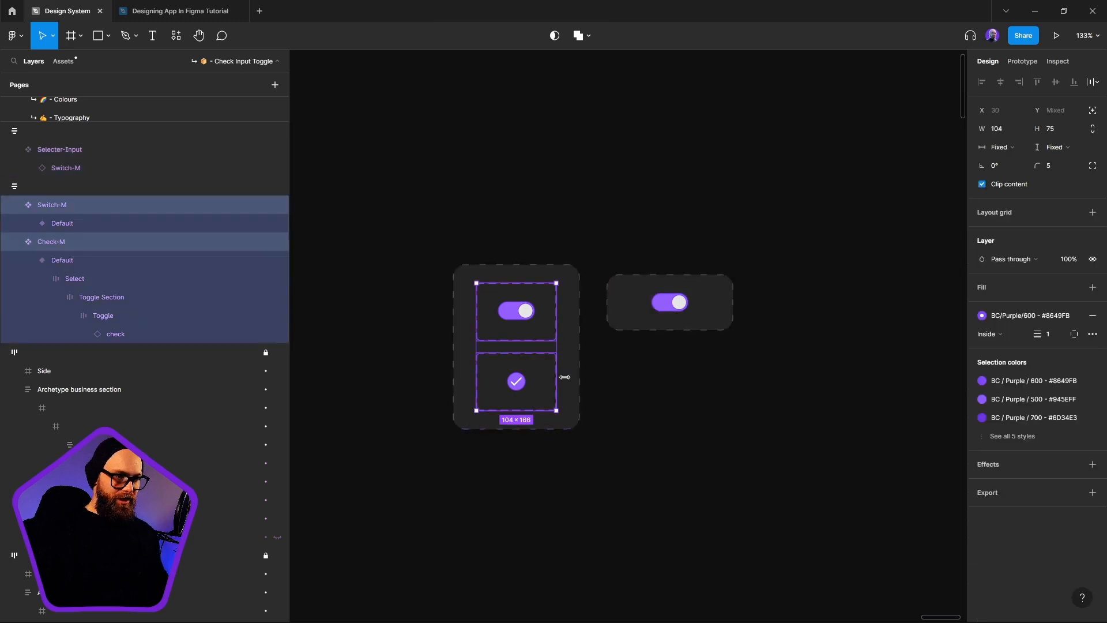
pyautogui.click(14, 242)
pyautogui.click(14, 205)
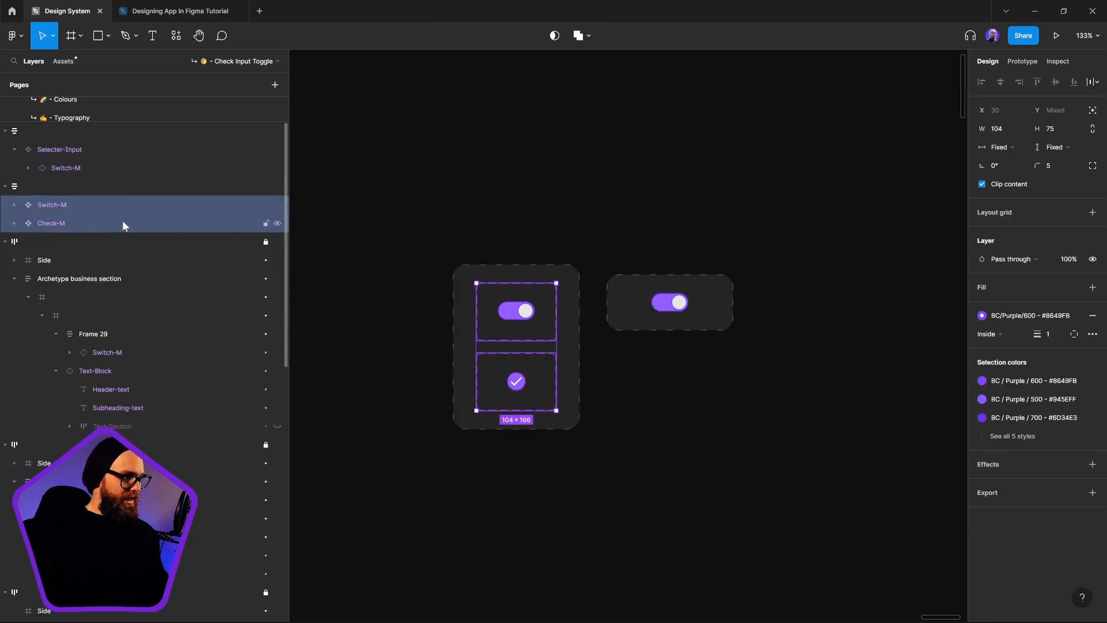
pyautogui.rightClick(56, 207)
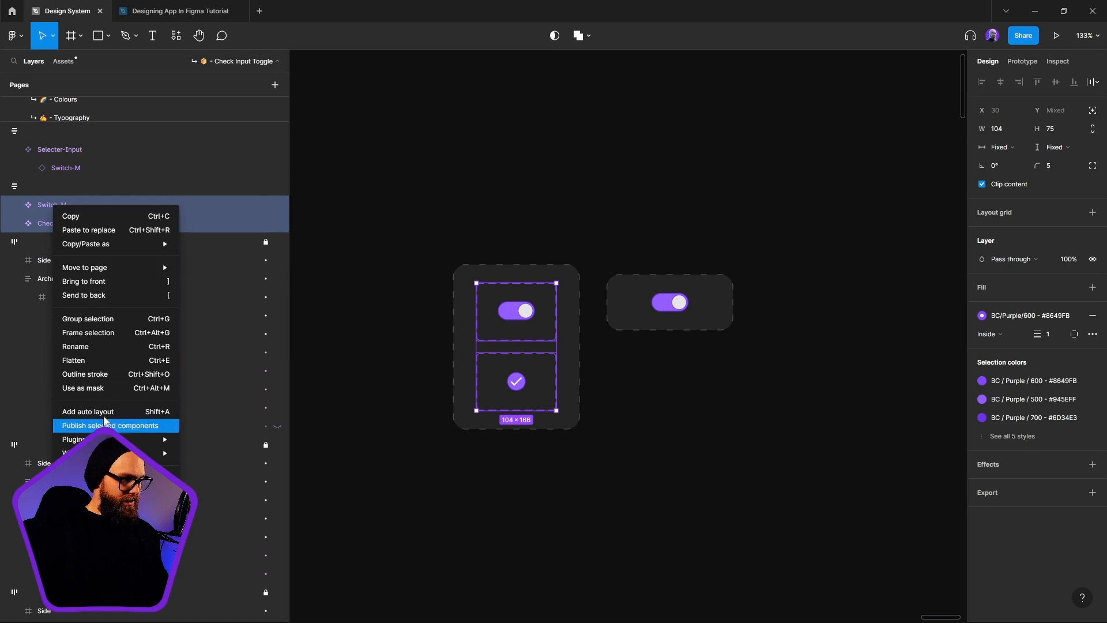
pyautogui.click(100, 346)
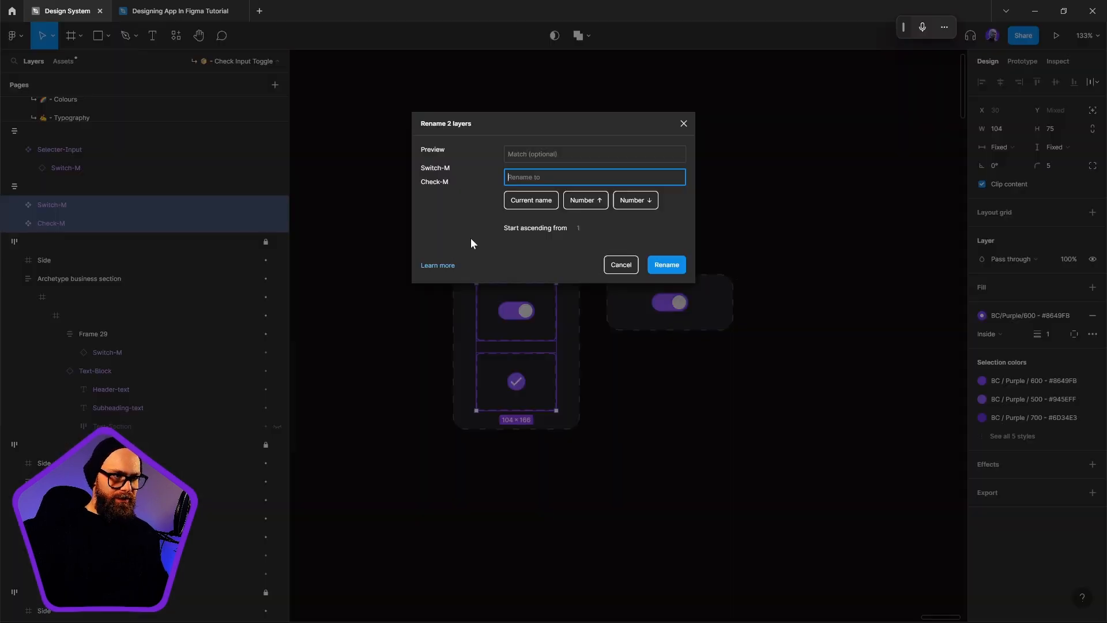
pyautogui.write('.')
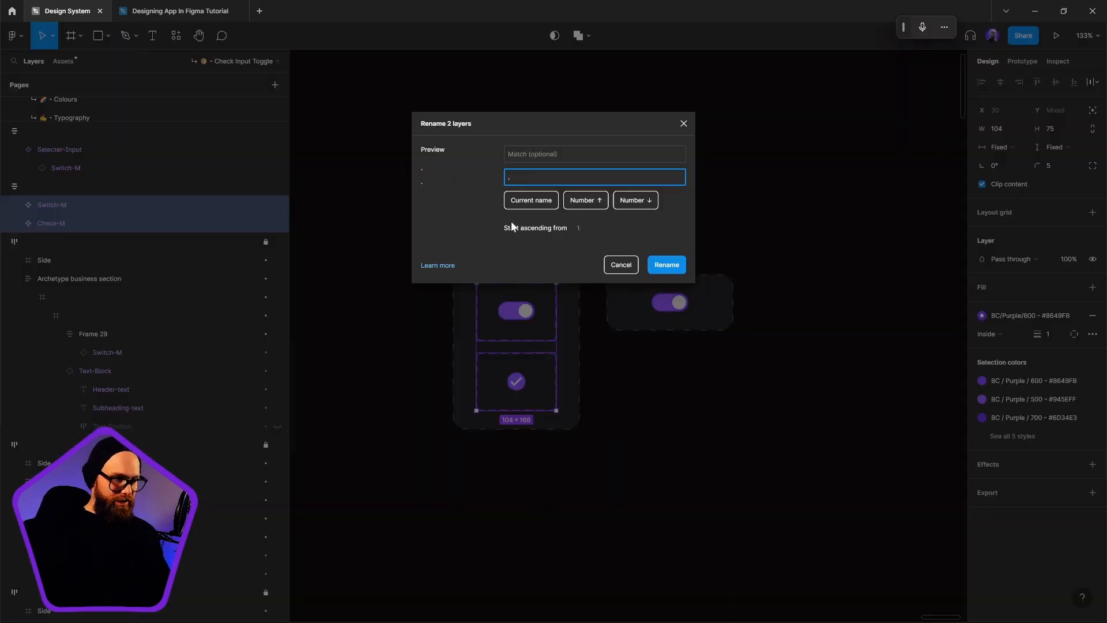
pyautogui.click(529, 203)
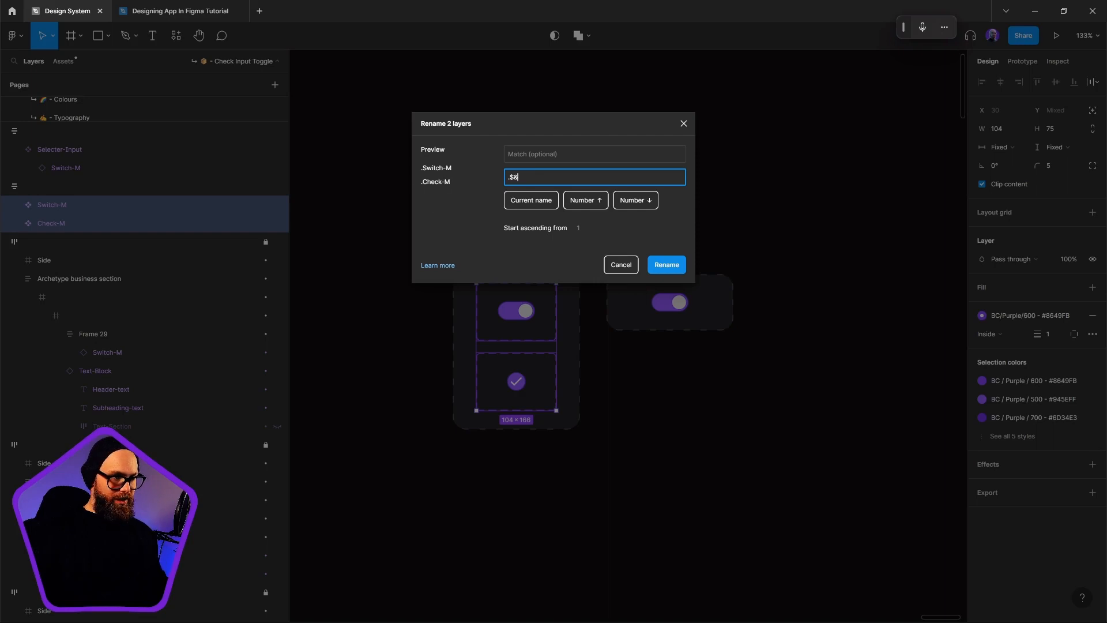
pyautogui.click(669, 268)
pyautogui.click(730, 402)
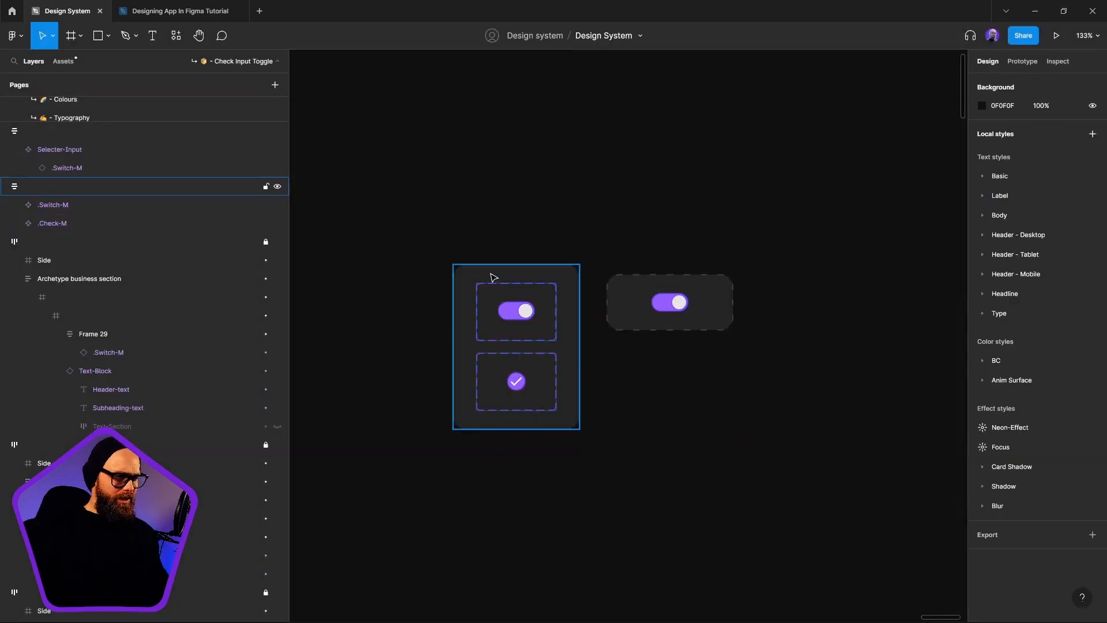
pyautogui.click(495, 279)
pyautogui.click(78, 206)
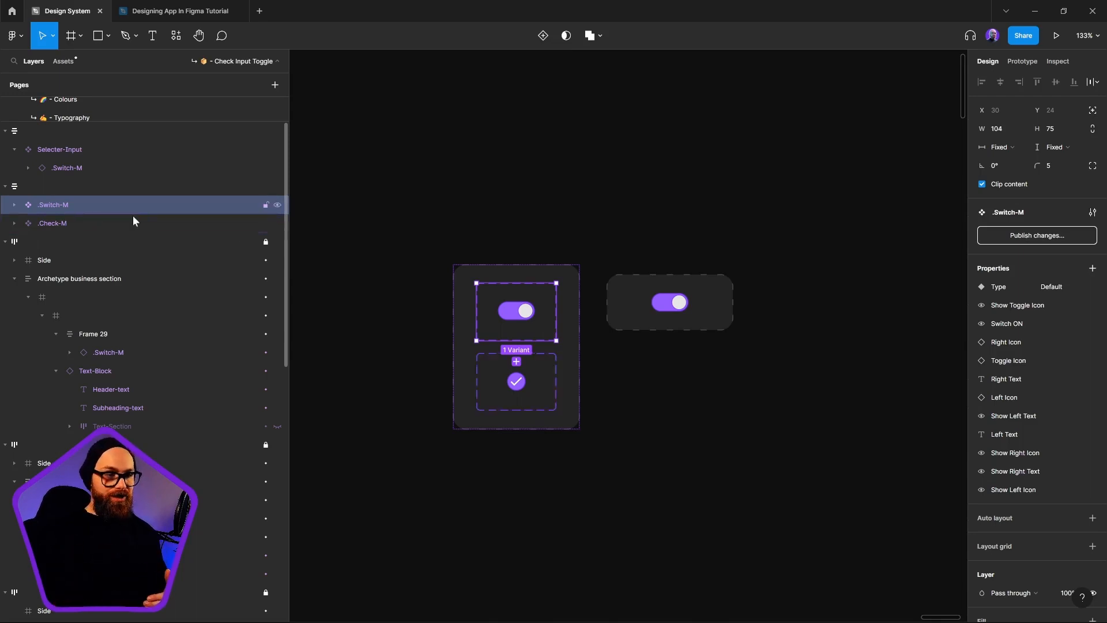
# Step: Create an instance swap property named "Selection Type" on the .Switch-M instance nested in Selecter-Input
pyautogui.click(670, 312)
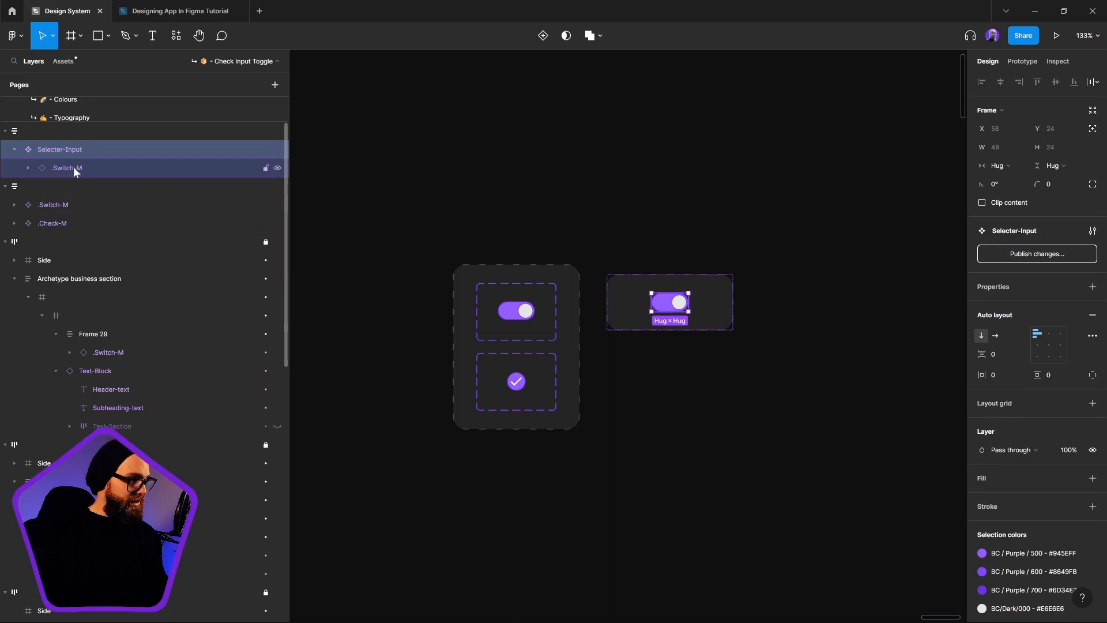
pyautogui.click(109, 167)
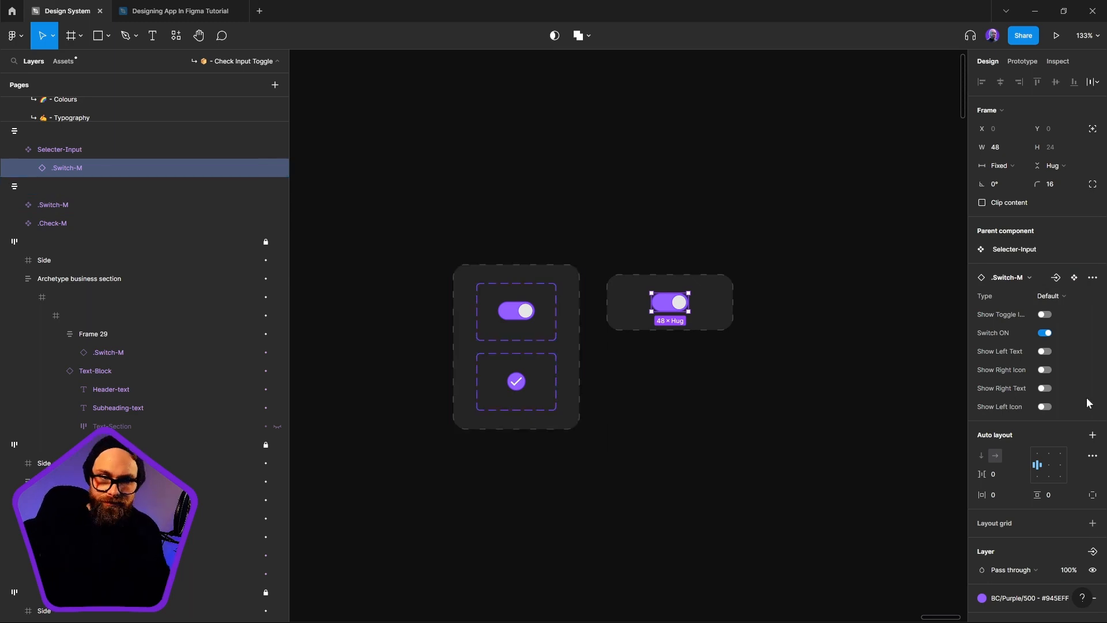
pyautogui.click(1056, 278)
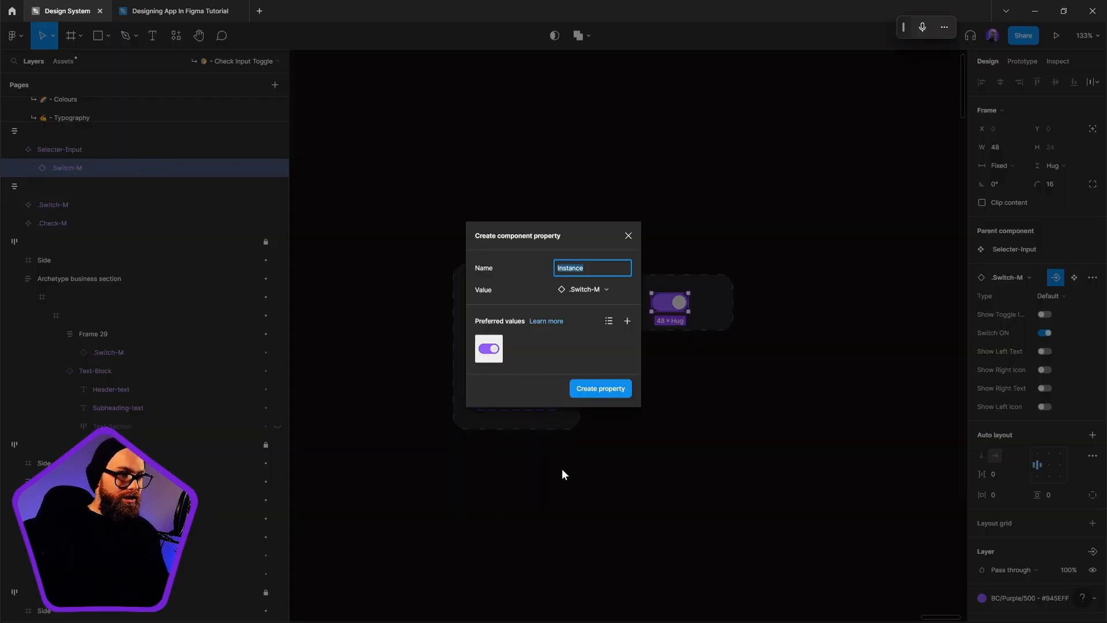
pyautogui.press('BackSpace')
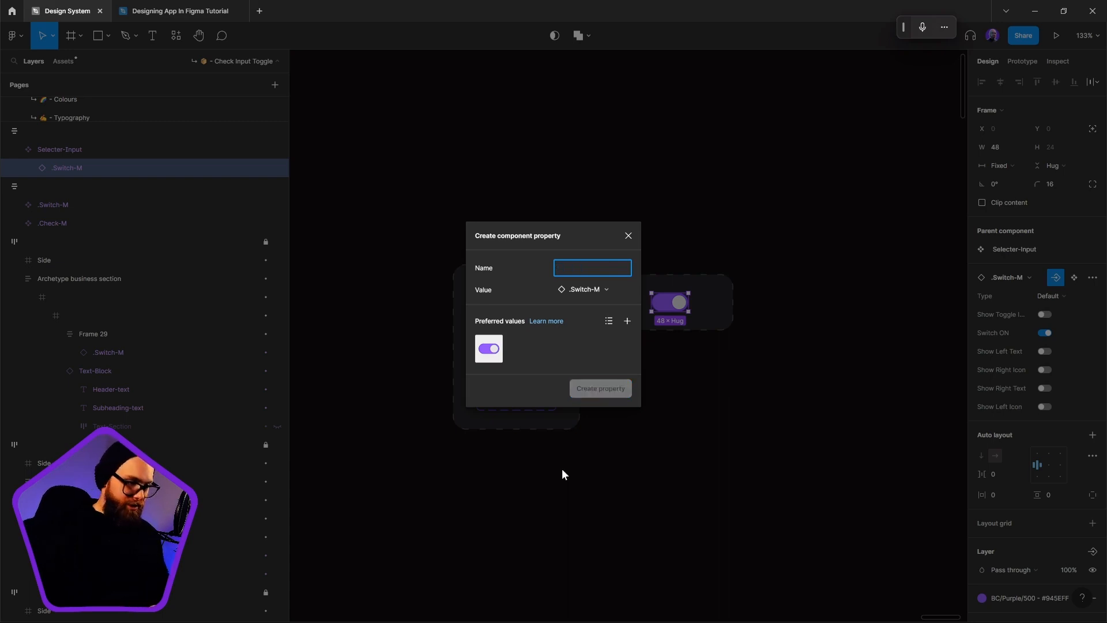
pyautogui.write('Se')
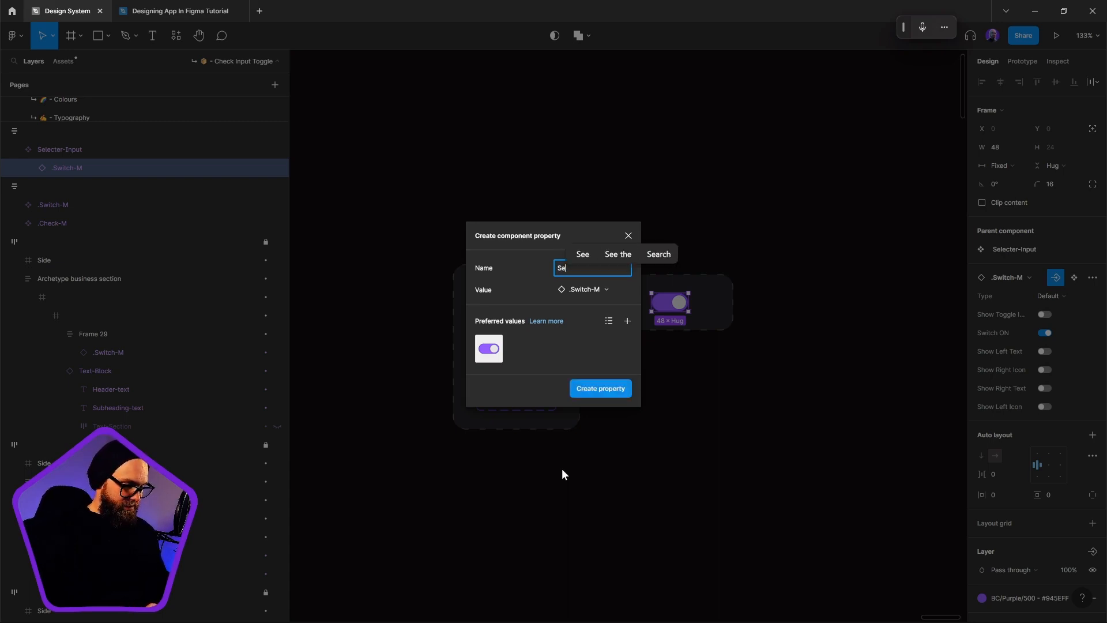
pyautogui.write('lectio')
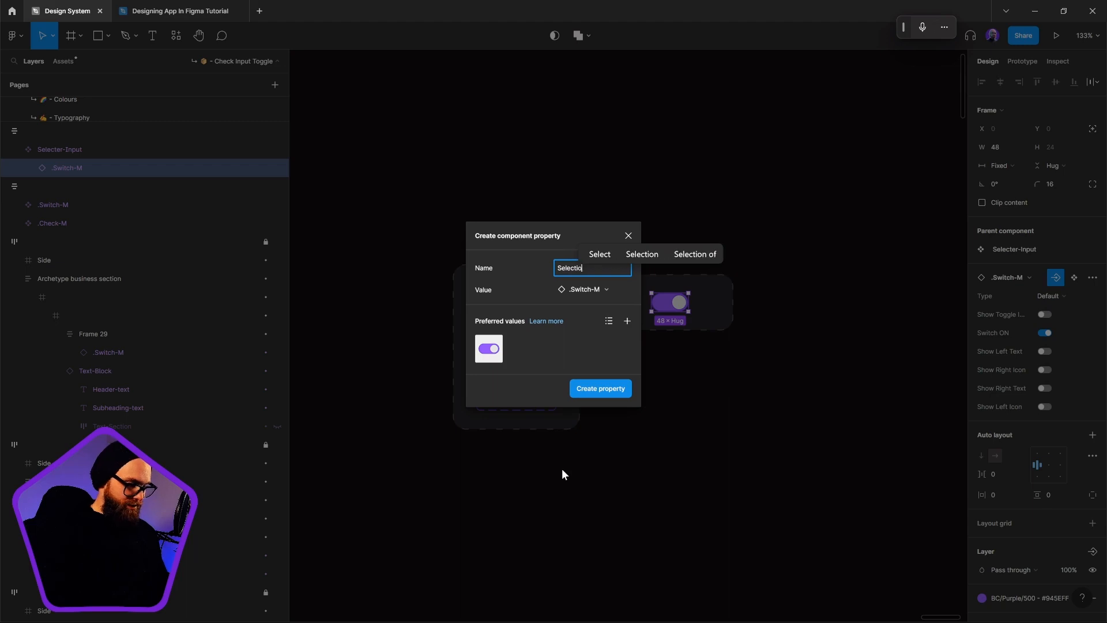
pyautogui.write('n-')
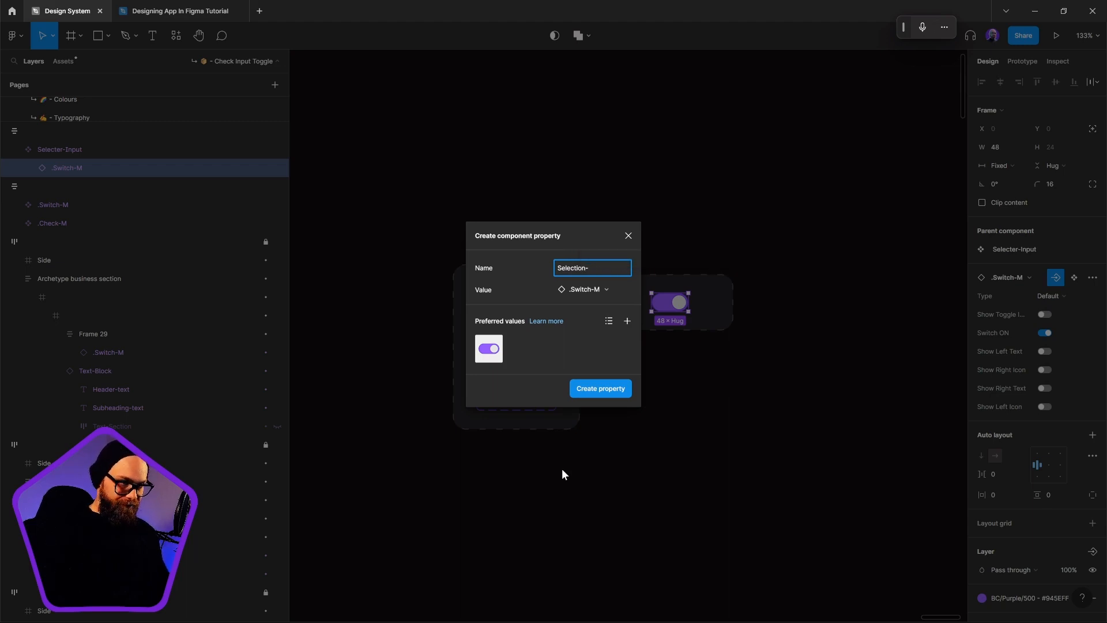
pyautogui.write(' Type')
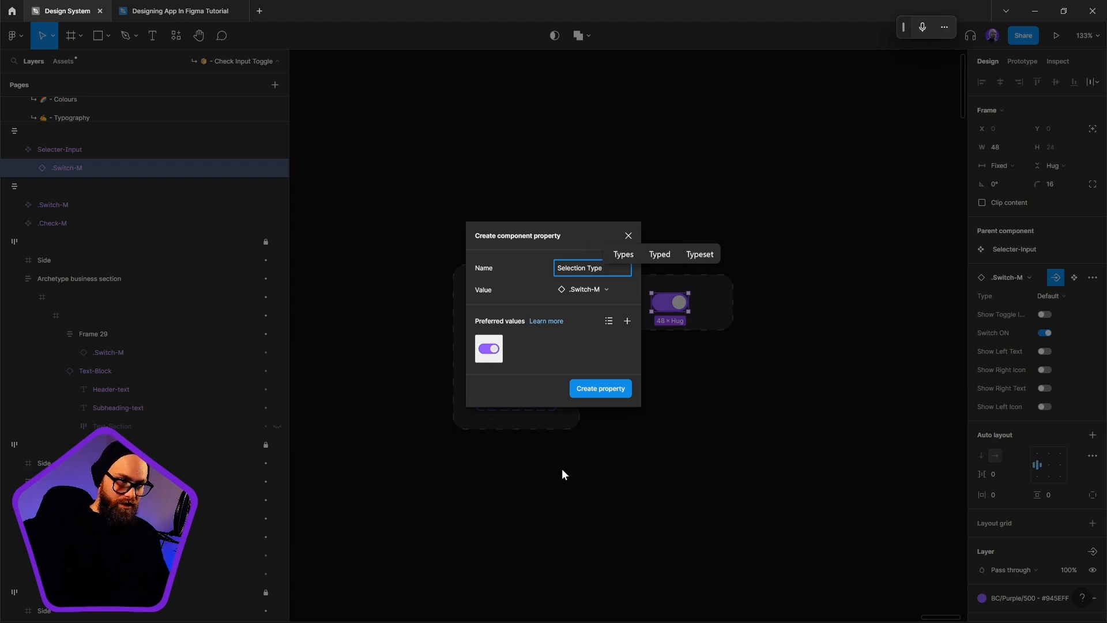
pyautogui.press('Return')
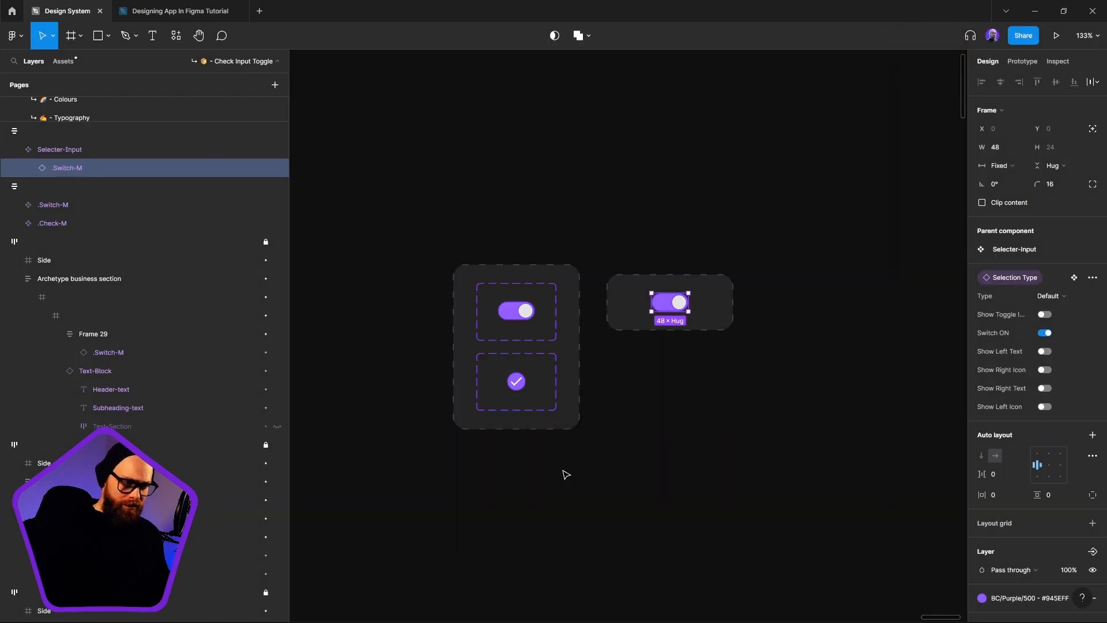
# Step: Add the .Check-M component to the preferred values of Selecter-Input's Selection Type property
pyautogui.click(711, 306)
pyautogui.click(682, 304)
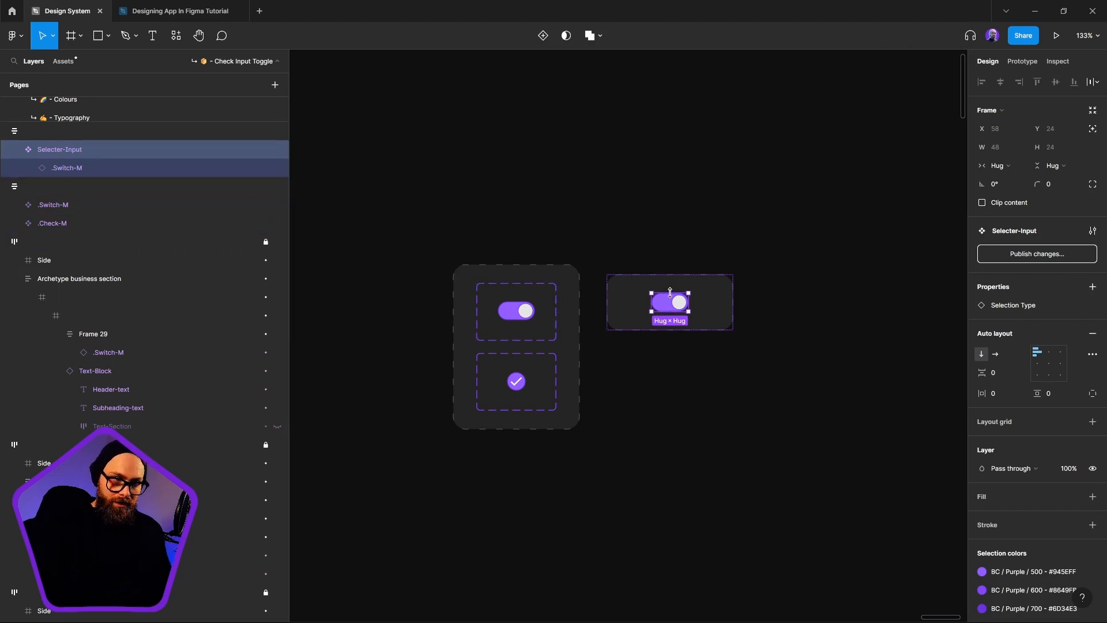
pyautogui.click(1014, 306)
pyautogui.click(1074, 306)
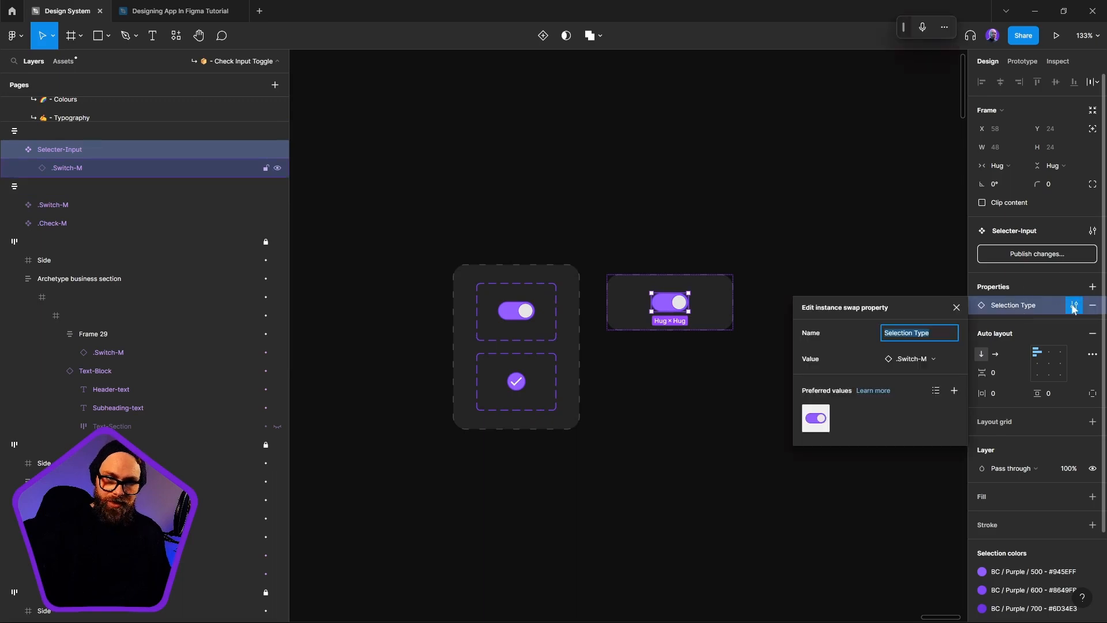
pyautogui.click(954, 391)
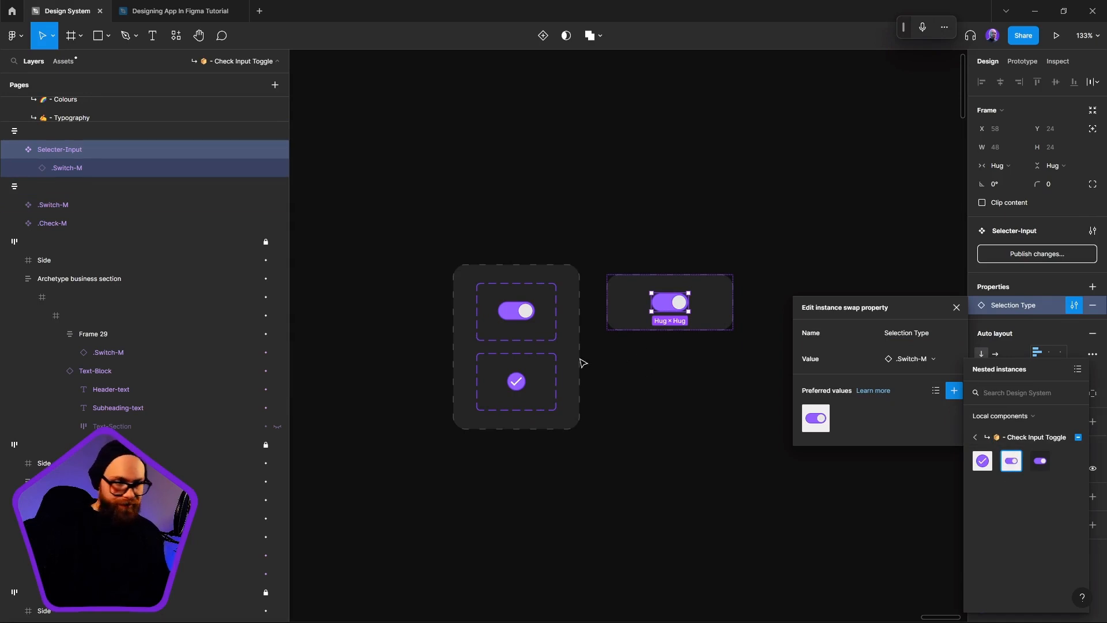
pyautogui.click(983, 462)
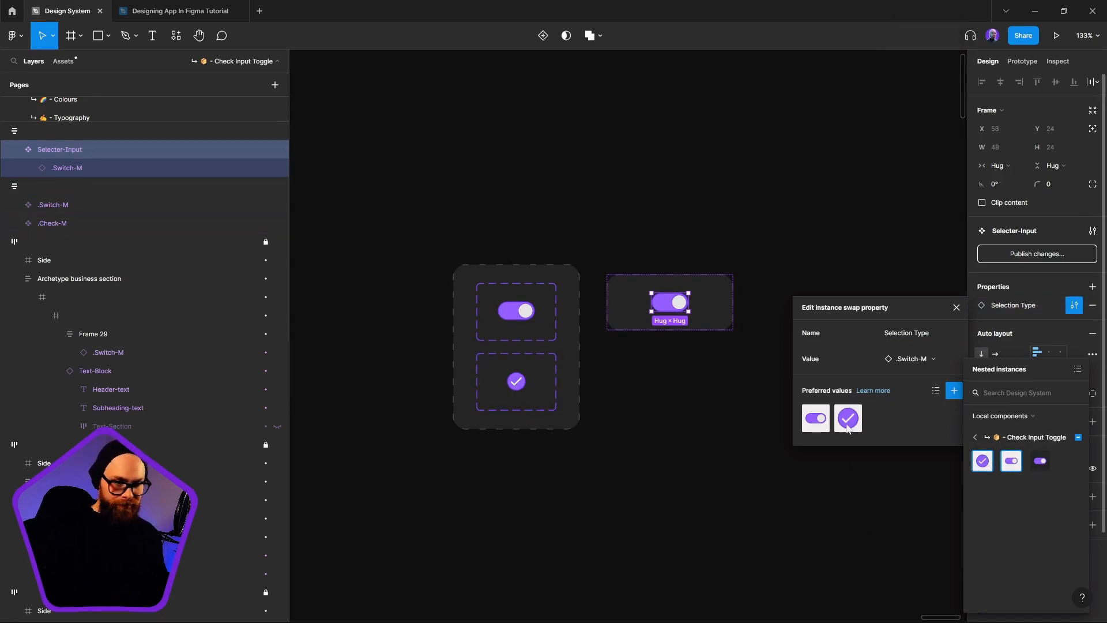
pyautogui.click(957, 308)
pyautogui.press('Escape')
# Step: Place an instance of Selecter-Input about 86 px below the original and set its Selection Type to .Check-M
pyautogui.click(676, 306)
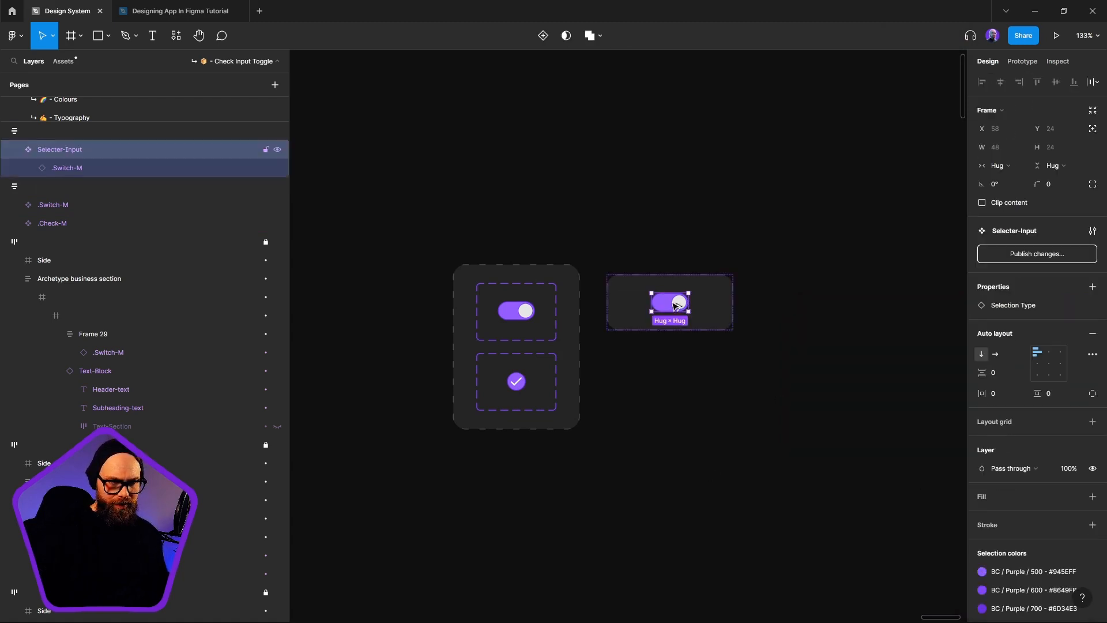
pyautogui.moveTo(676, 306); pyautogui.dragTo(676, 390)
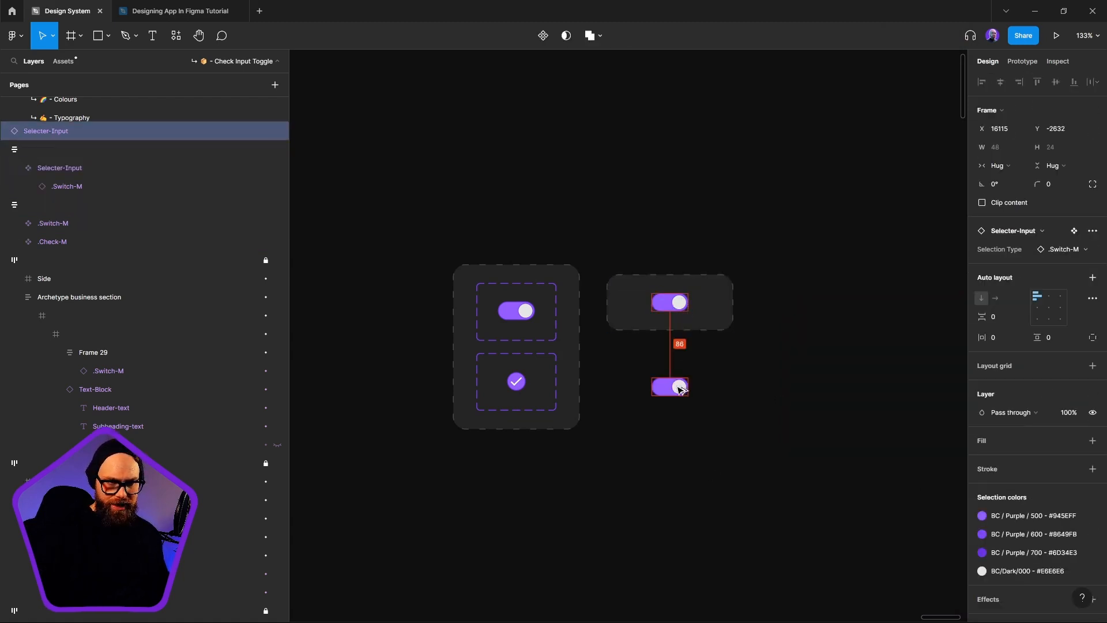
pyautogui.click(1077, 252)
pyautogui.click(1017, 343)
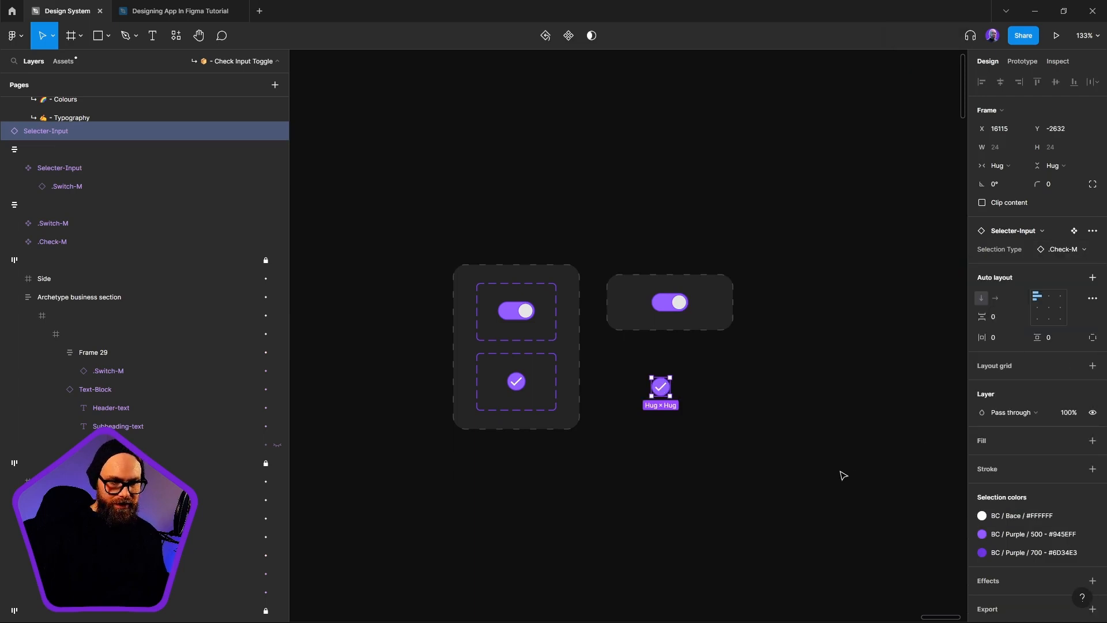
pyautogui.click(715, 442)
# Step: Test the instance's Selection Type by swapping it to .Switch-M and back to .Check-M
pyautogui.click(661, 386)
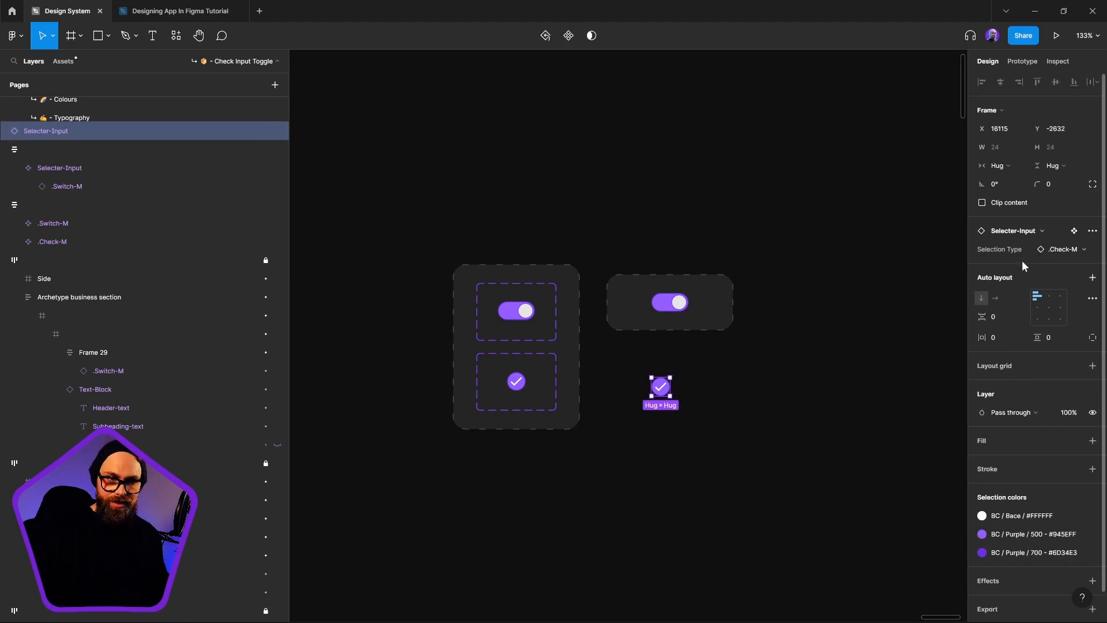
pyautogui.click(1054, 250)
pyautogui.click(997, 345)
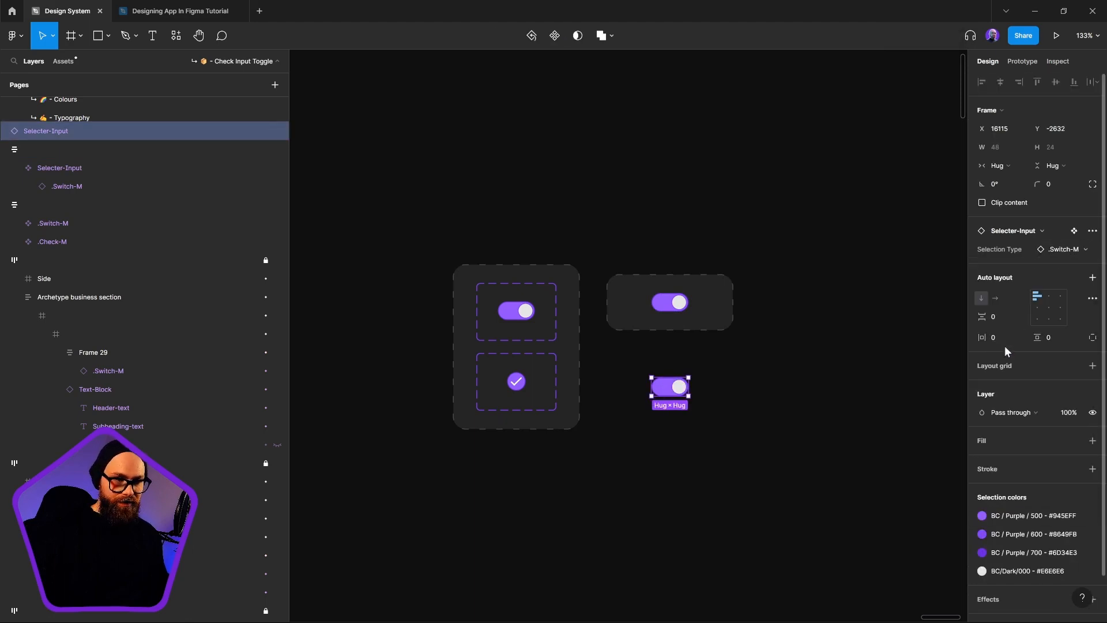
pyautogui.click(1054, 252)
pyautogui.click(1015, 343)
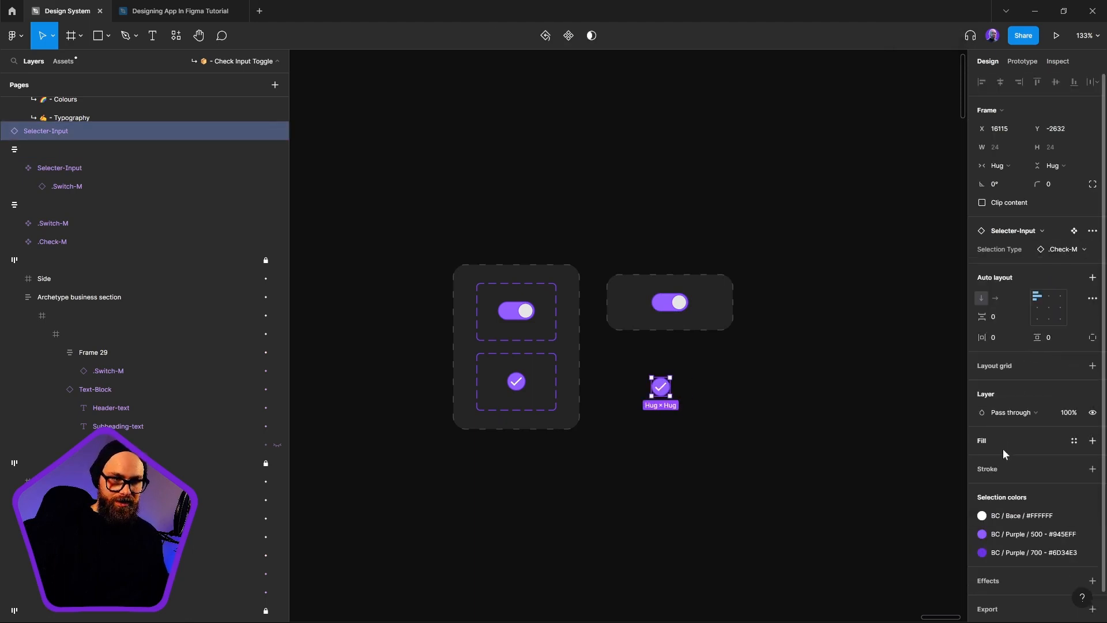
pyautogui.click(804, 461)
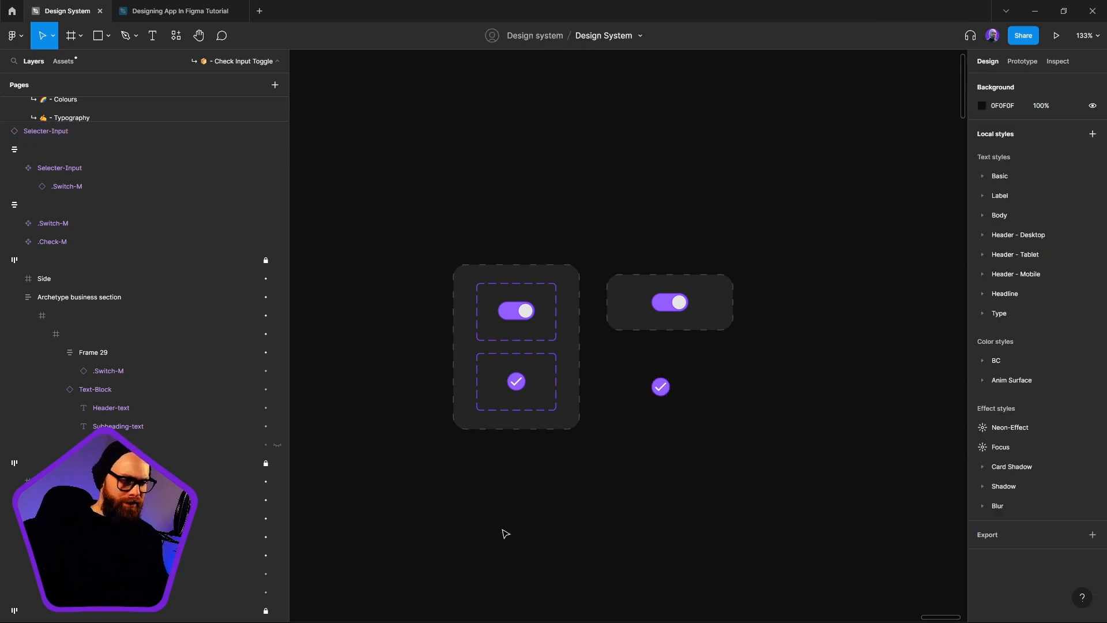
# Step: Duplicate the .Check-M component set within its container and rename the copy .Single-Check-M
pyautogui.click(495, 371)
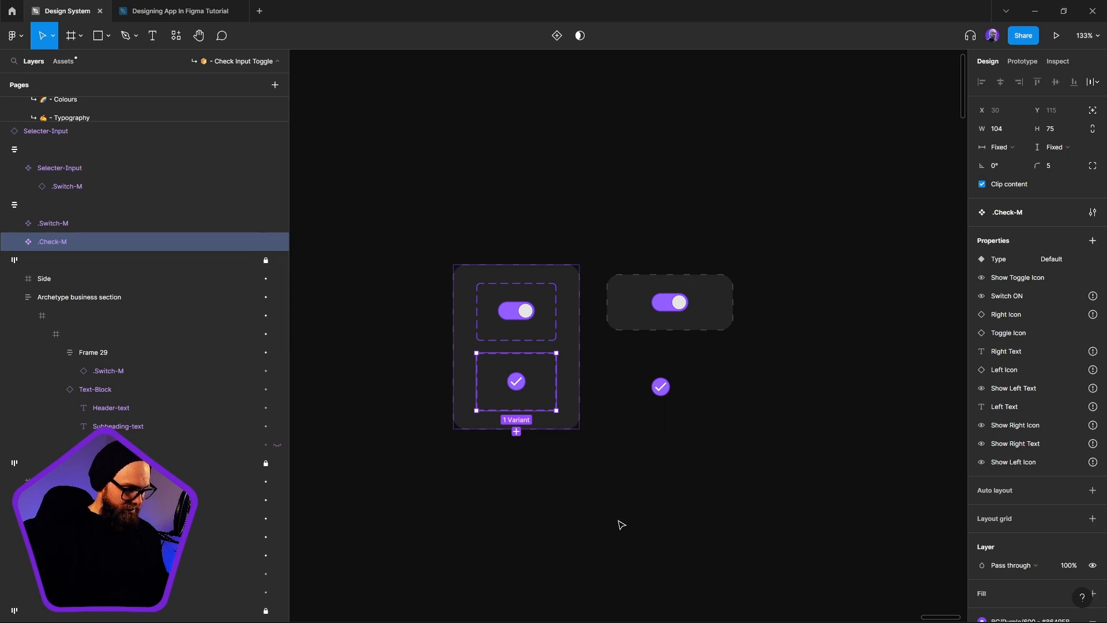
pyautogui.hotkey('ctrl', 'd')
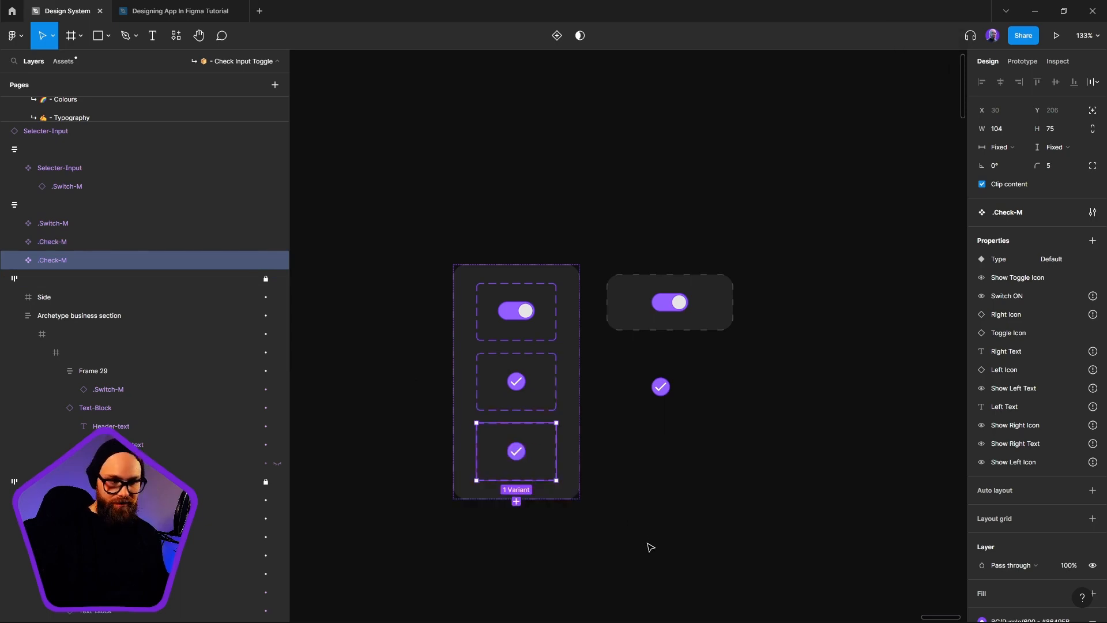
pyautogui.doubleClick(53, 259)
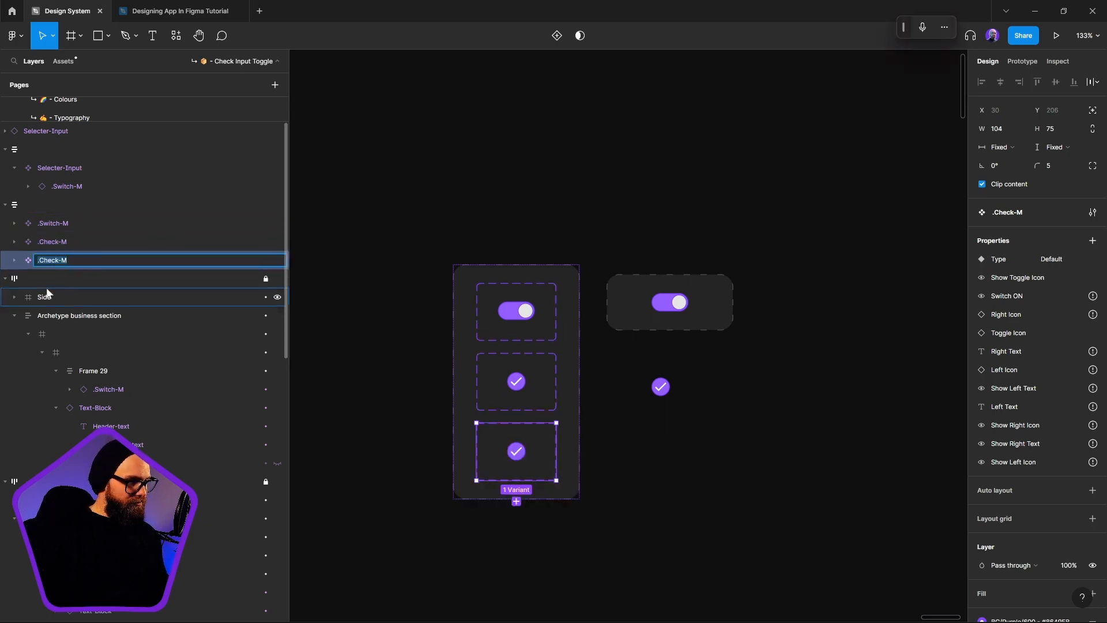
pyautogui.doubleClick(47, 260)
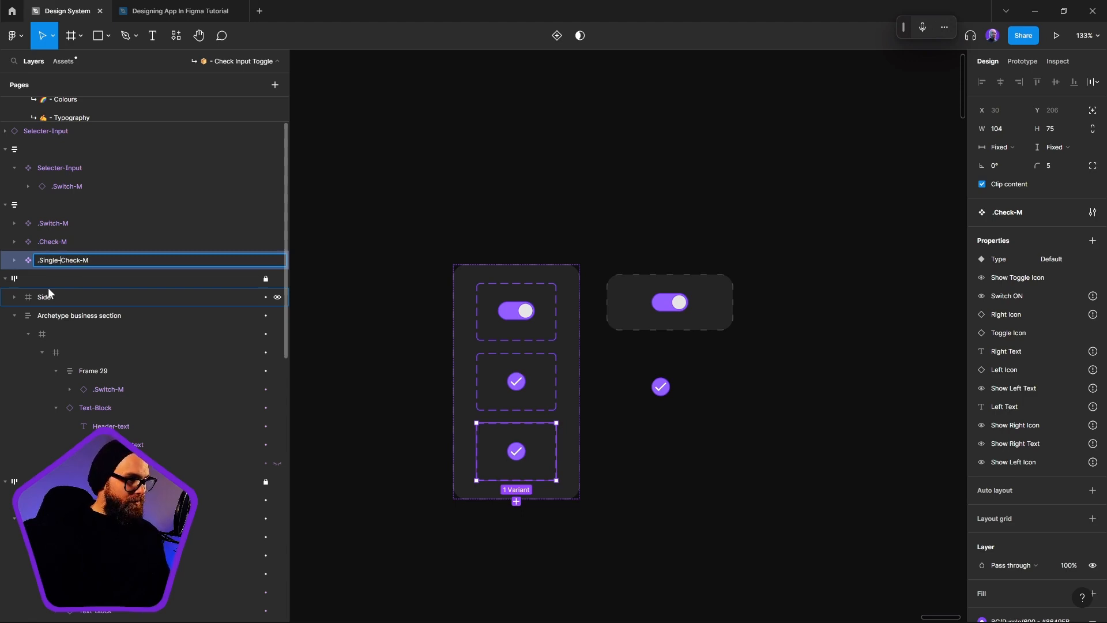
# Step: Rename the original .Check-M component set to .Mul-Check-M and select the .Single-Check-M set
pyautogui.doubleClick(42, 242)
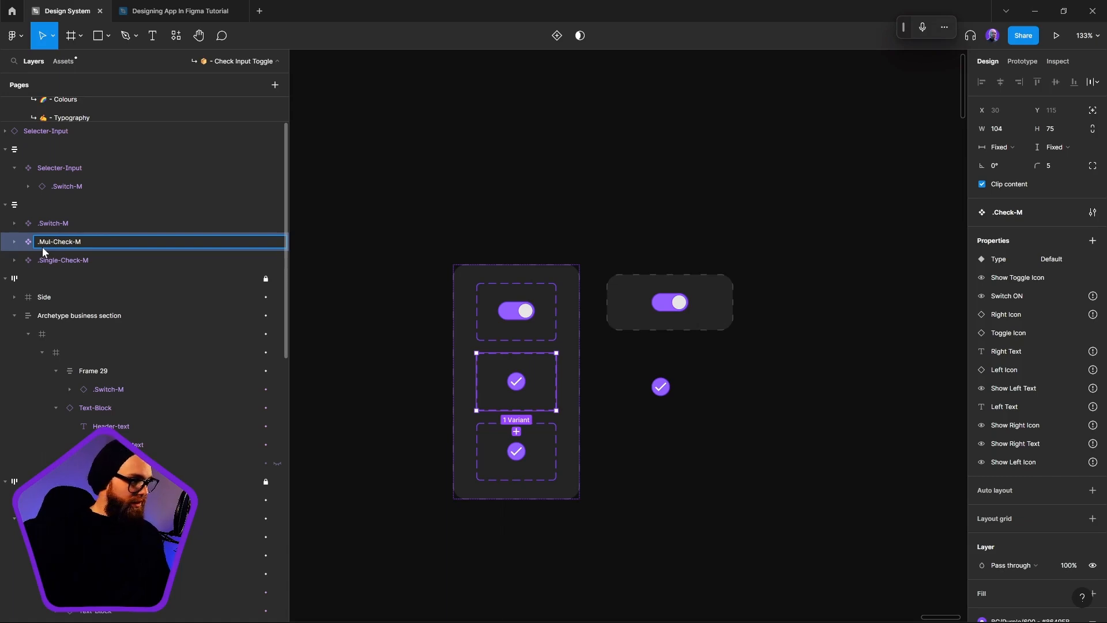
pyautogui.click(436, 267)
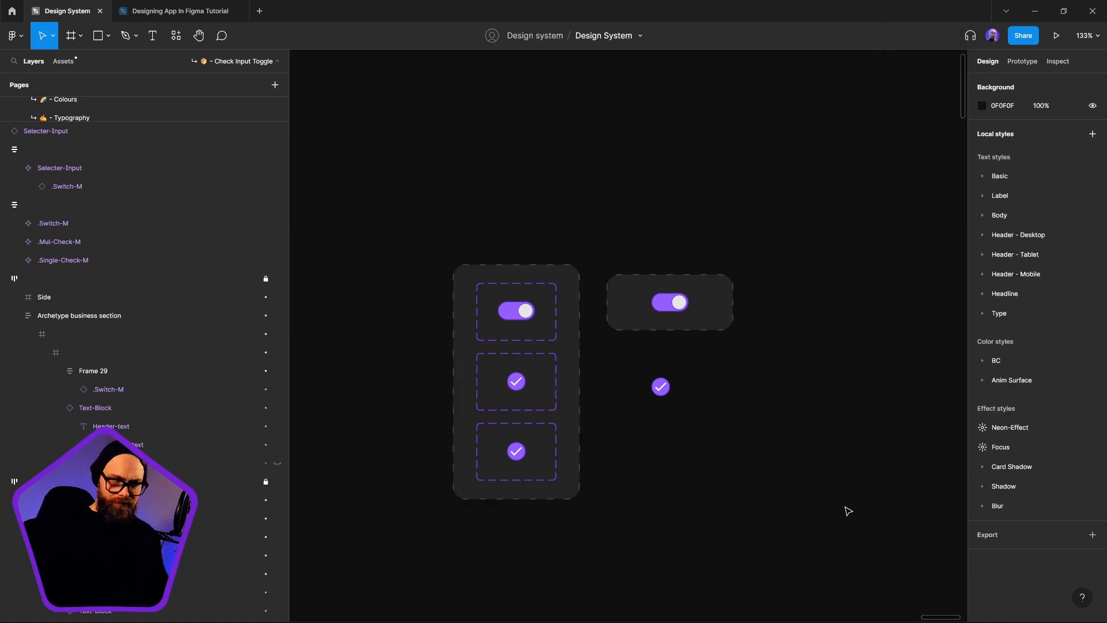
pyautogui.click(519, 457)
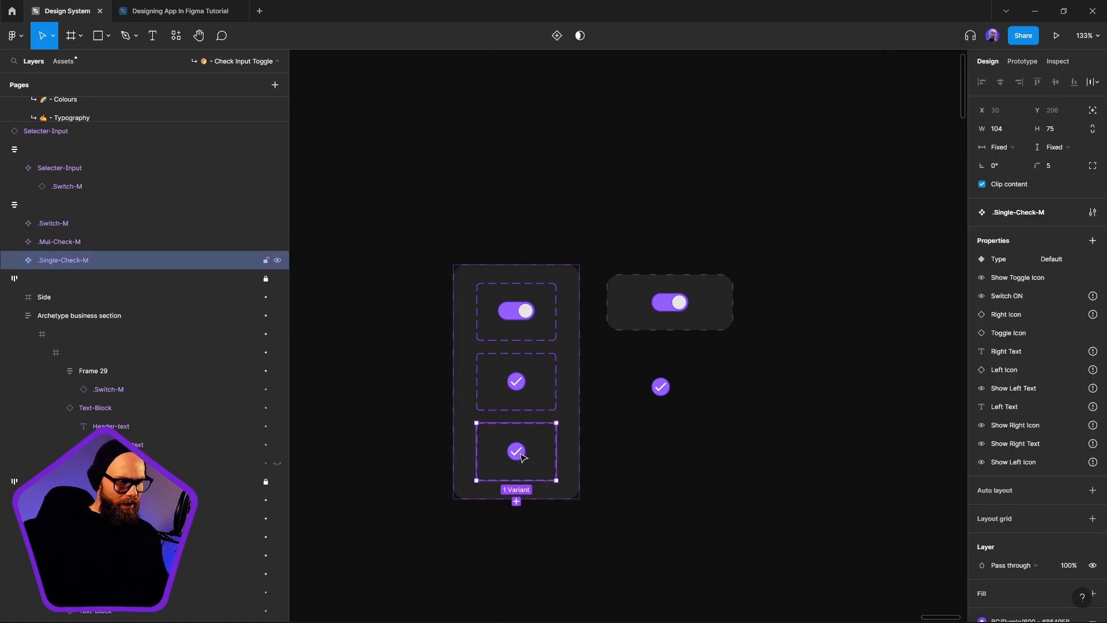
# Step: Delete the check icon inside the Toggle frame of the .Single-Check-M component
pyautogui.keyDown('ctrl'); pyautogui.click(521, 457); pyautogui.keyUp('ctrl')
pyautogui.click(154, 351)
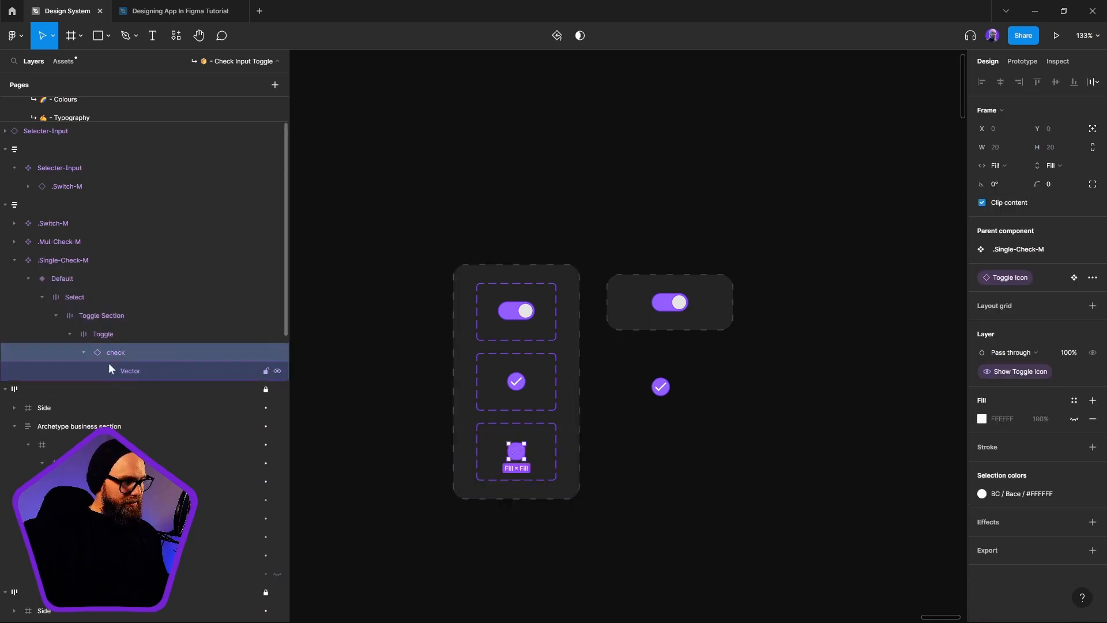
pyautogui.click(83, 352)
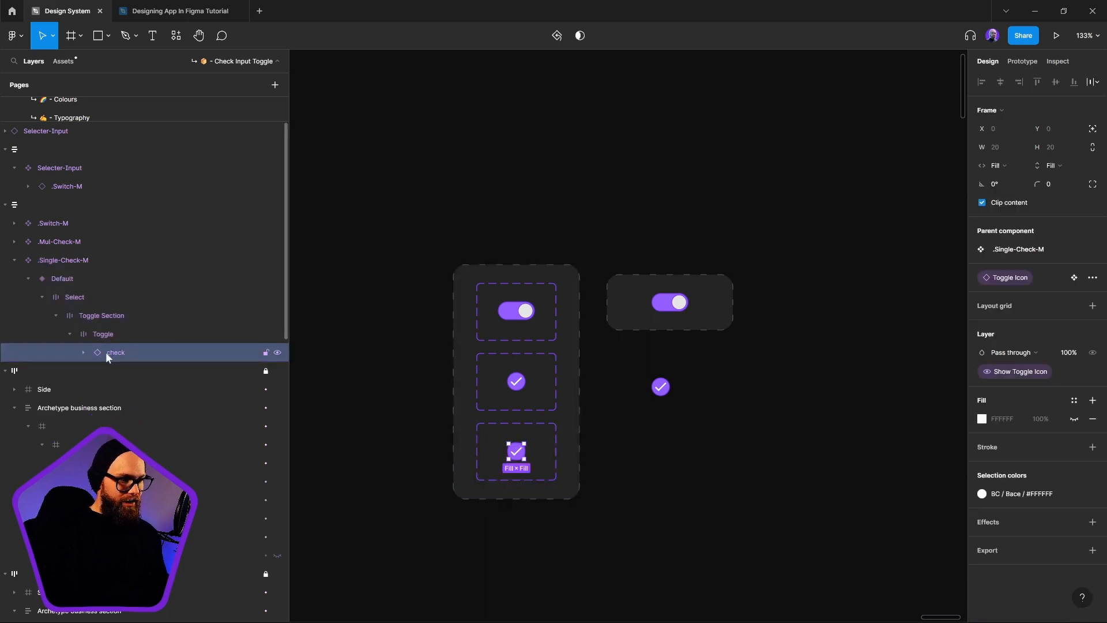
pyautogui.press('Delete')
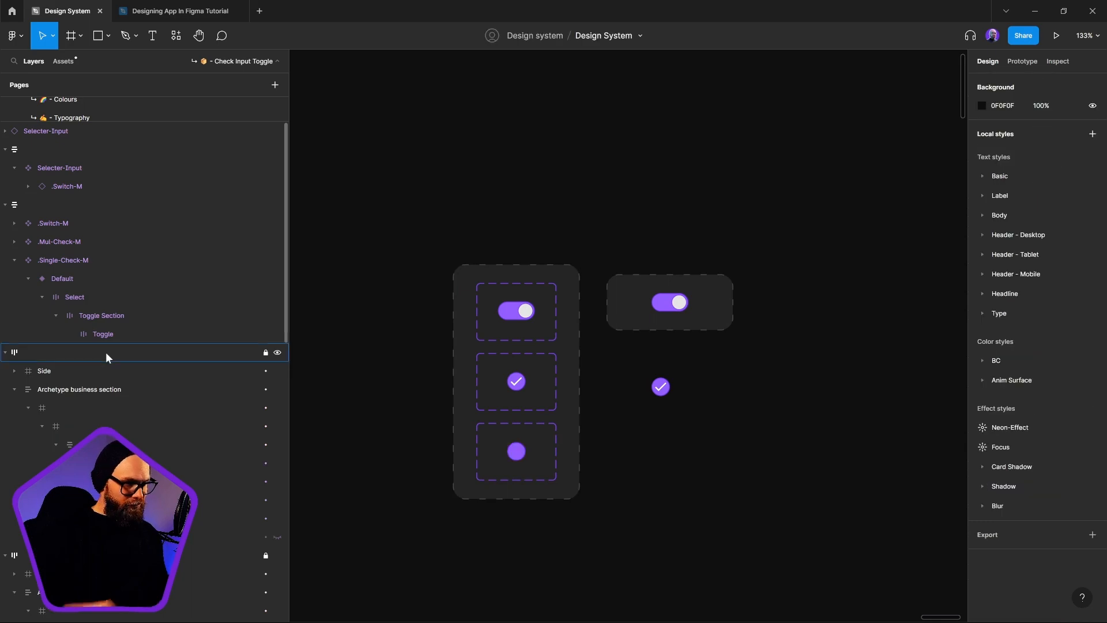
# Step: Add a fill to the Toggle frame of .Single-Check-M using the BC/Purple/50 colour style
pyautogui.click(100, 331)
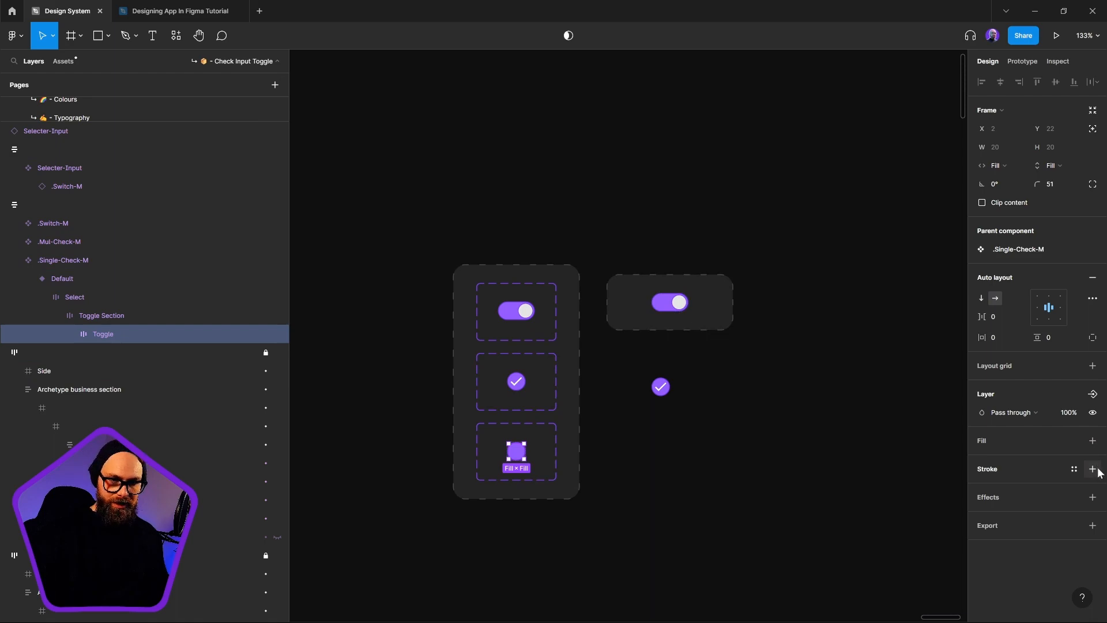
pyautogui.click(1093, 441)
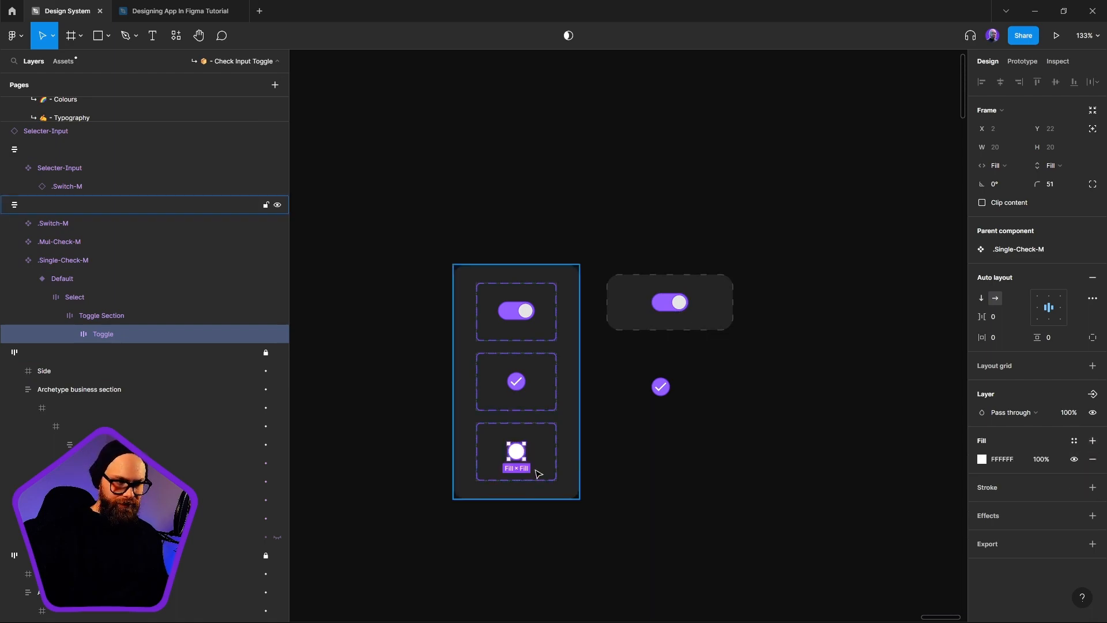
pyautogui.scroll(10, 539, 470)
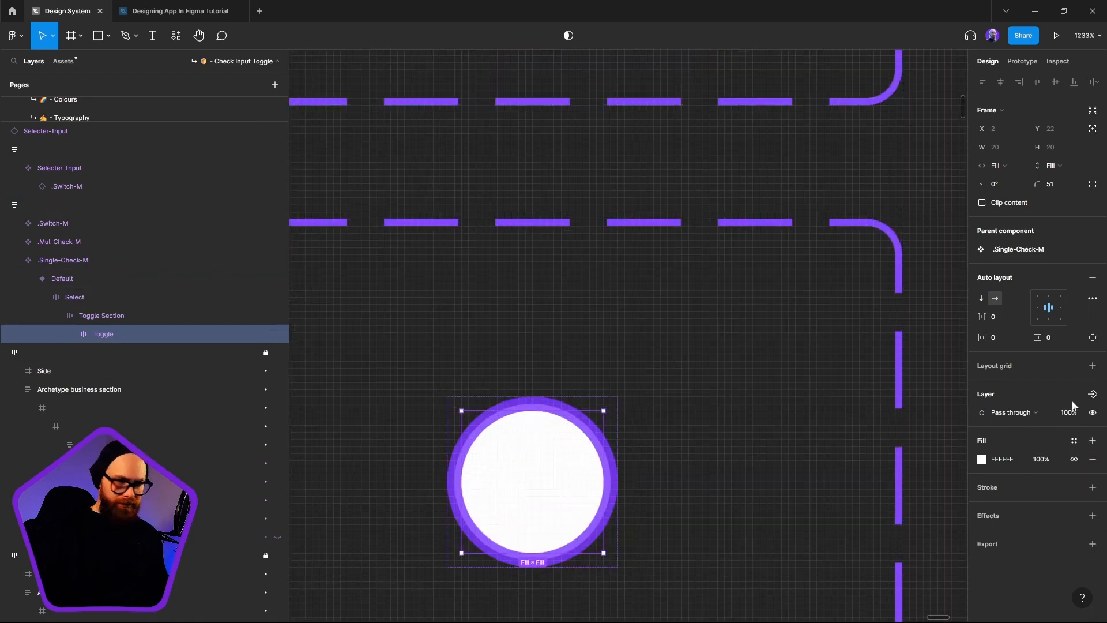
pyautogui.click(1074, 441)
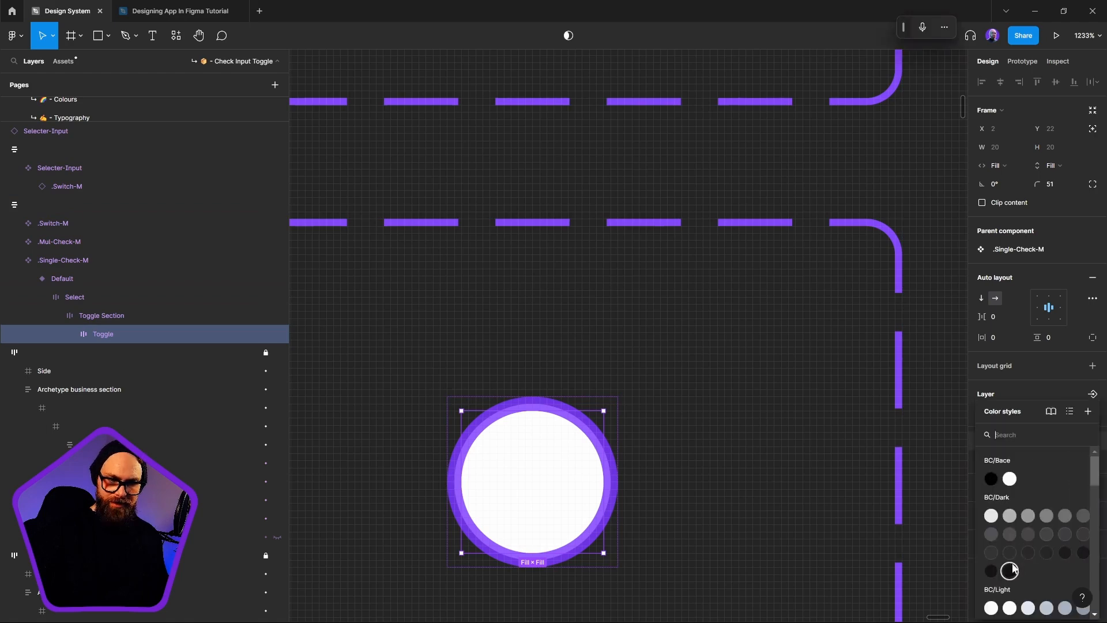
pyautogui.click(991, 601)
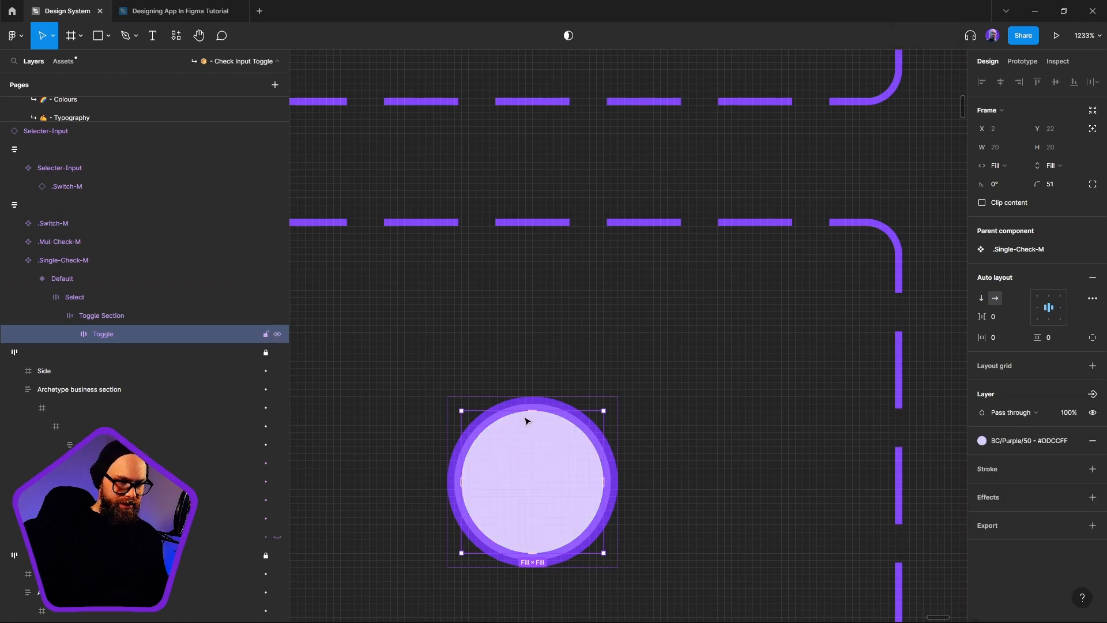
# Step: Add an inside stroke to the Toggle frame with the BC/Bace/#FFFFFF colour style and a weight of 4
pyautogui.click(1076, 469)
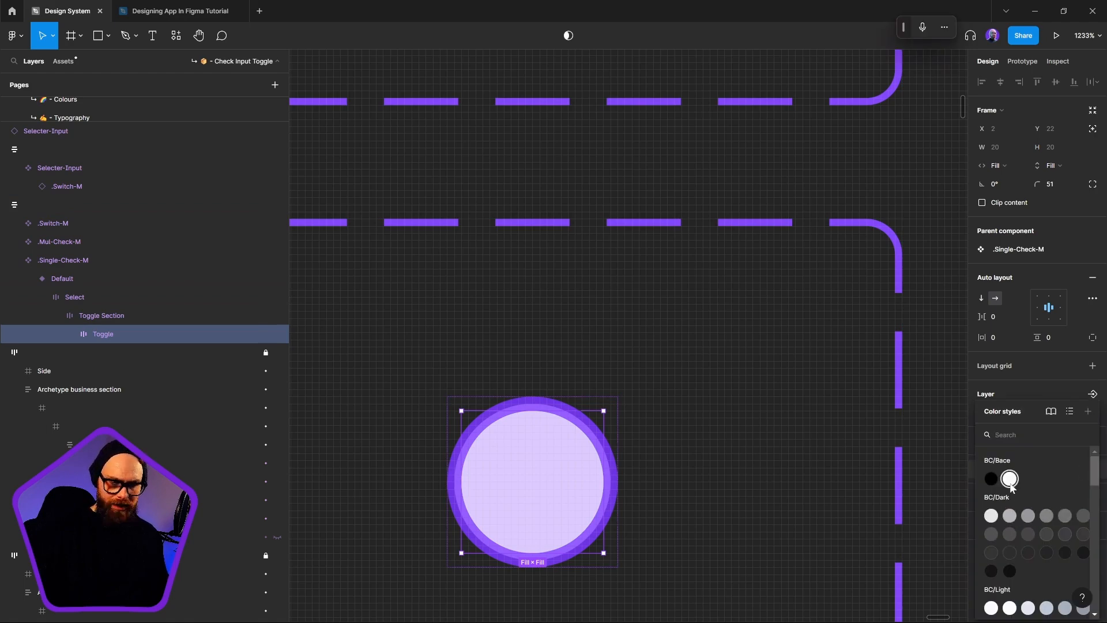
pyautogui.click(1009, 480)
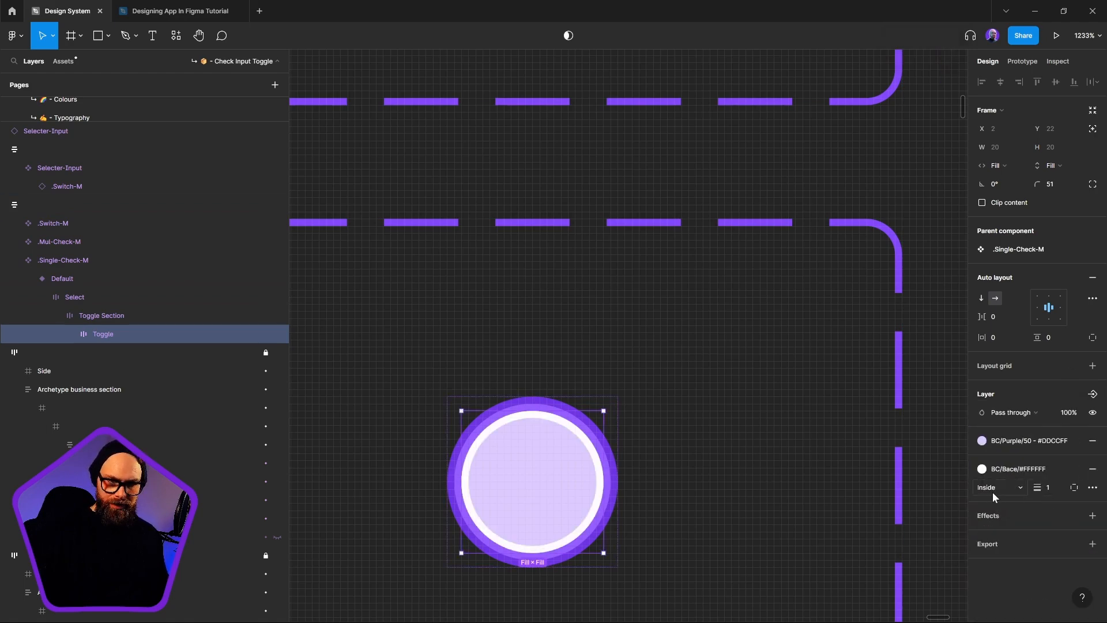
pyautogui.click(1057, 490)
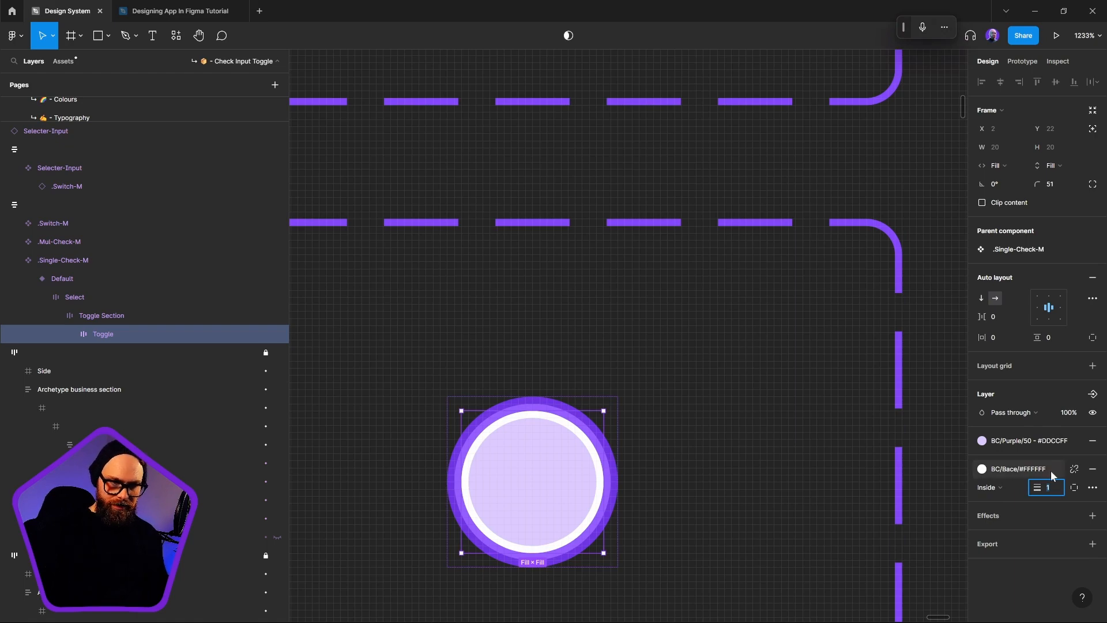
pyautogui.press('Return')
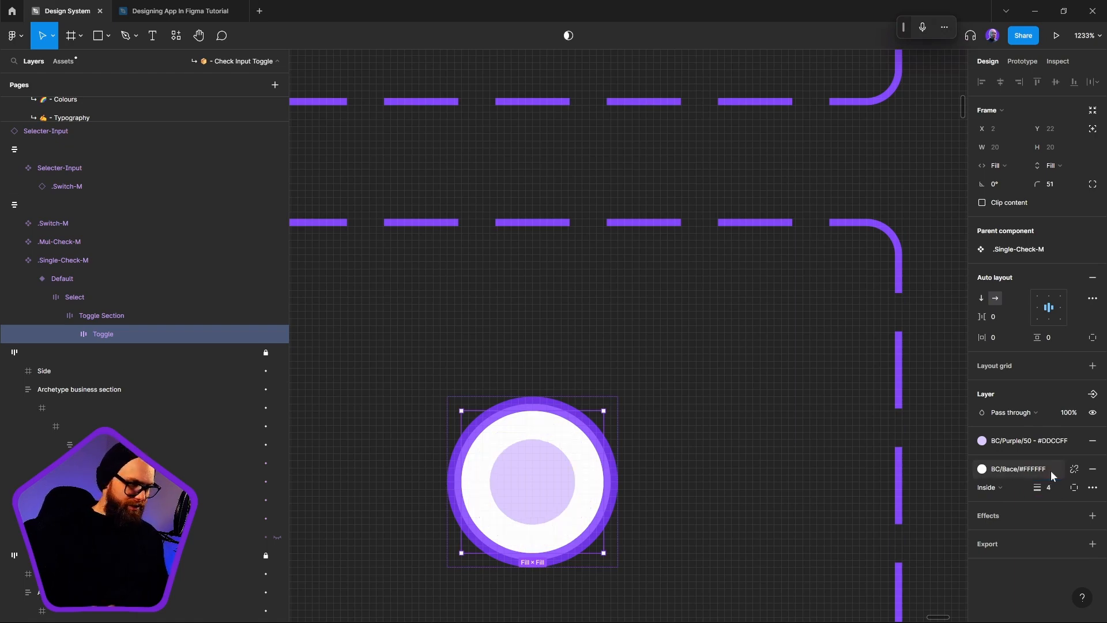
pyautogui.scroll(-3, 617, 433)
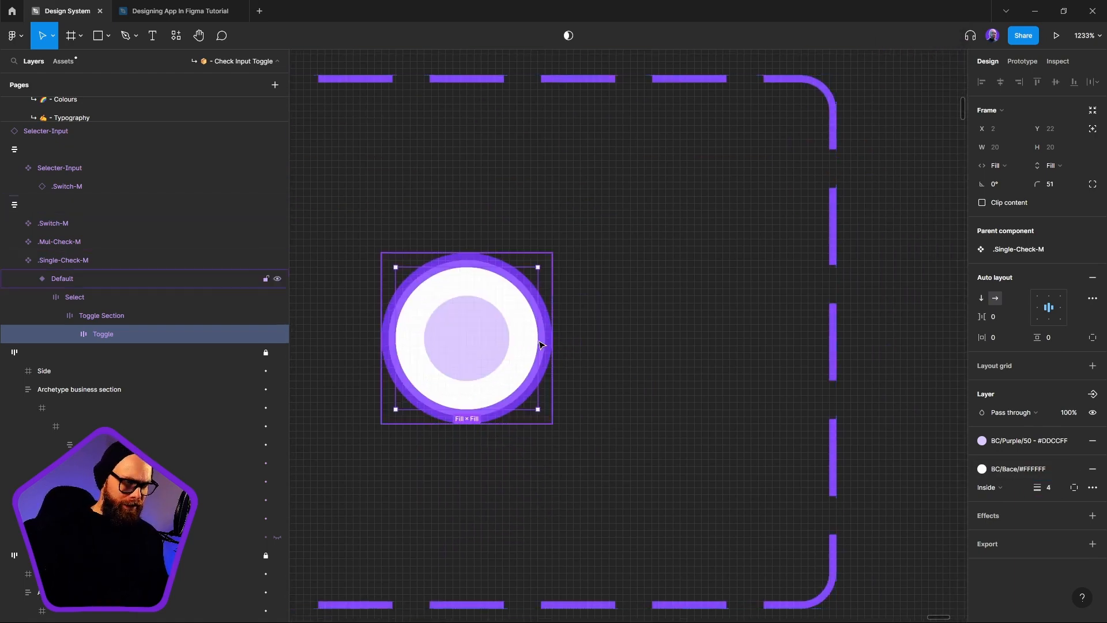
pyautogui.scroll(-5, 555, 346)
pyautogui.click(751, 352)
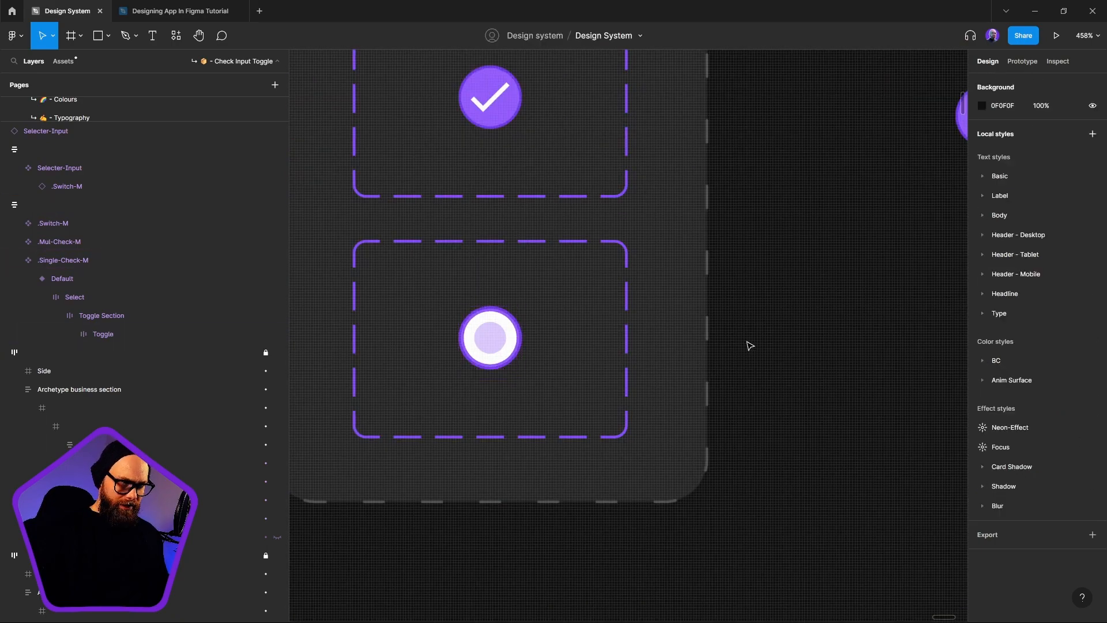
# Step: Change the fill of the .Single-Check-M Toggle frame to the BC/Purple/800 colour style
pyautogui.scroll(-5, 750, 349)
pyautogui.scroll(8, 742, 353)
pyautogui.keyDown('ctrl'); pyautogui.click(774, 318); pyautogui.keyUp('ctrl')
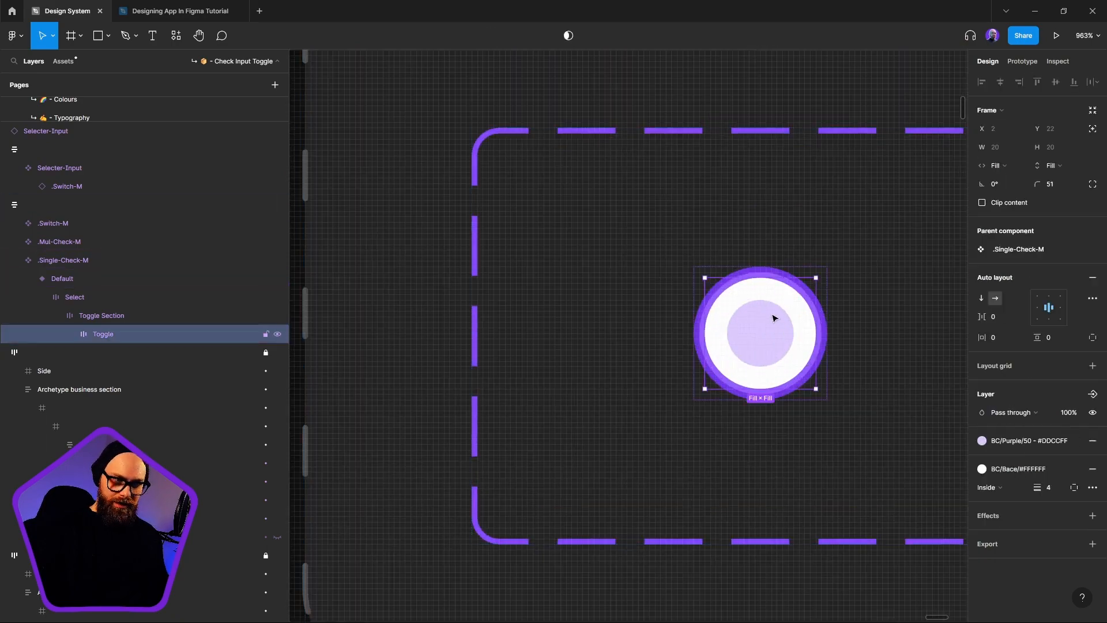
pyautogui.click(1015, 442)
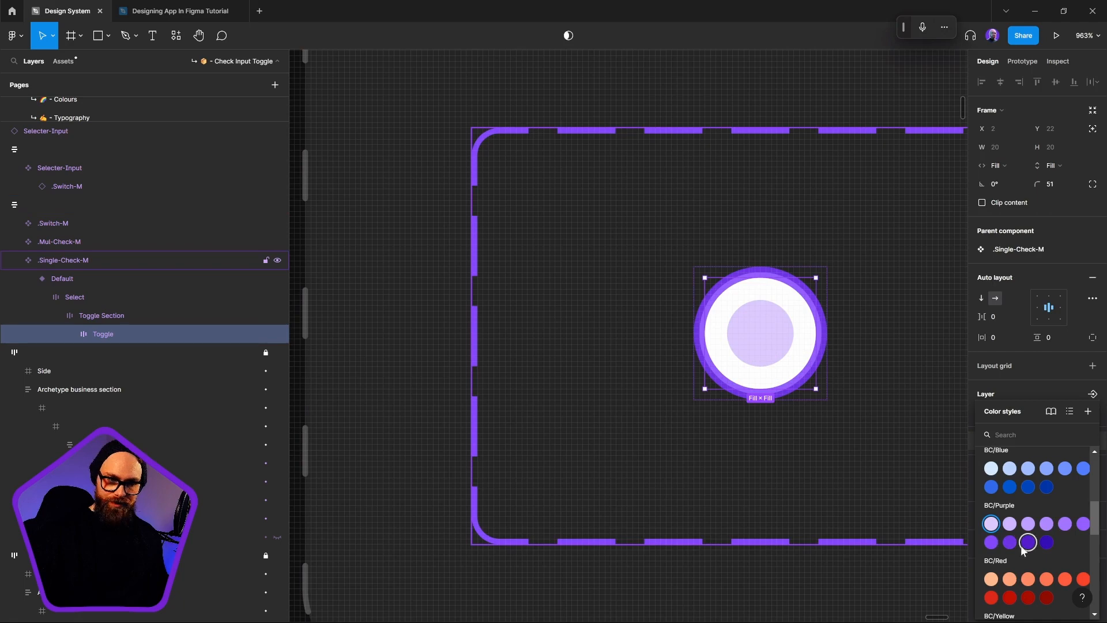
pyautogui.click(1029, 542)
pyautogui.scroll(-3, 776, 371)
pyautogui.scroll(-8, 790, 369)
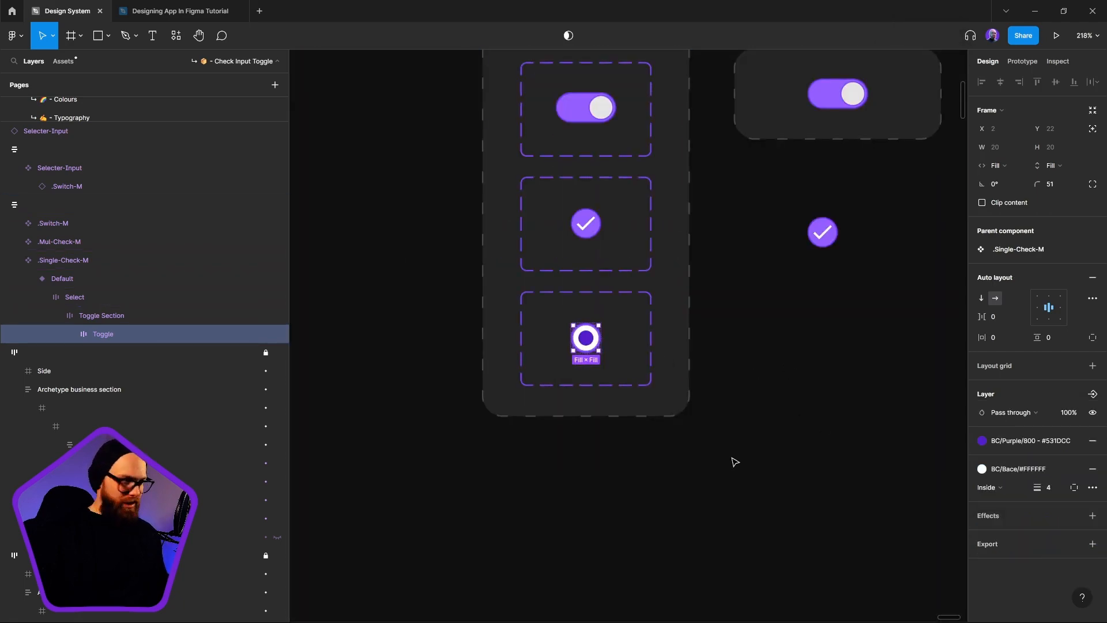
# Step: Set the vertical and horizontal padding of the Toggle Section frame in .Single-Check-M to 4
pyautogui.hotkey('shift', 'Return')
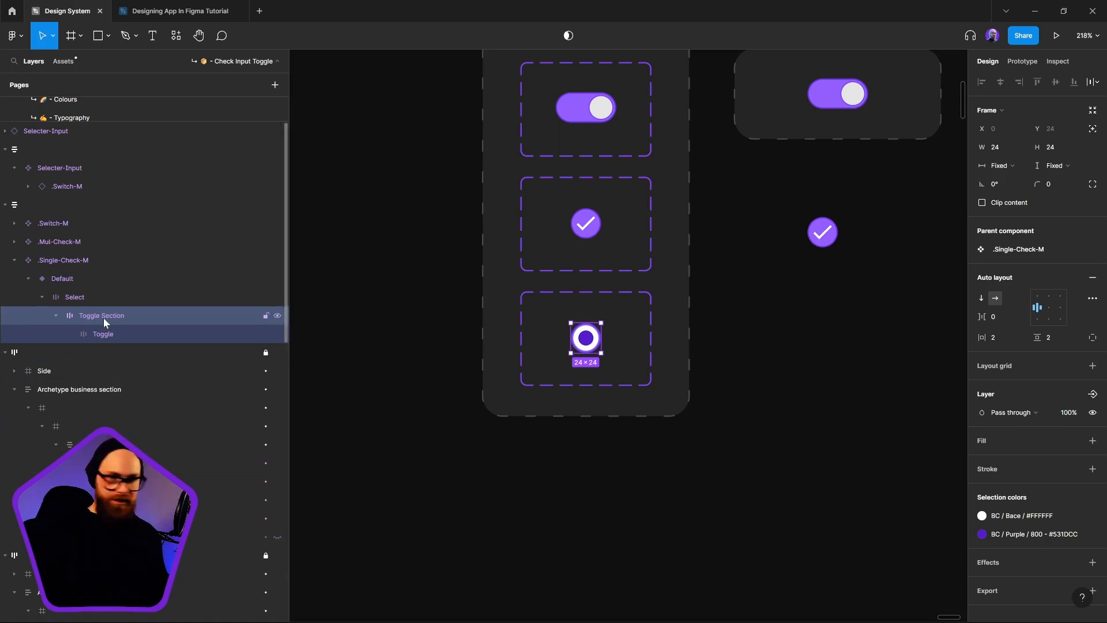
pyautogui.click(1057, 337)
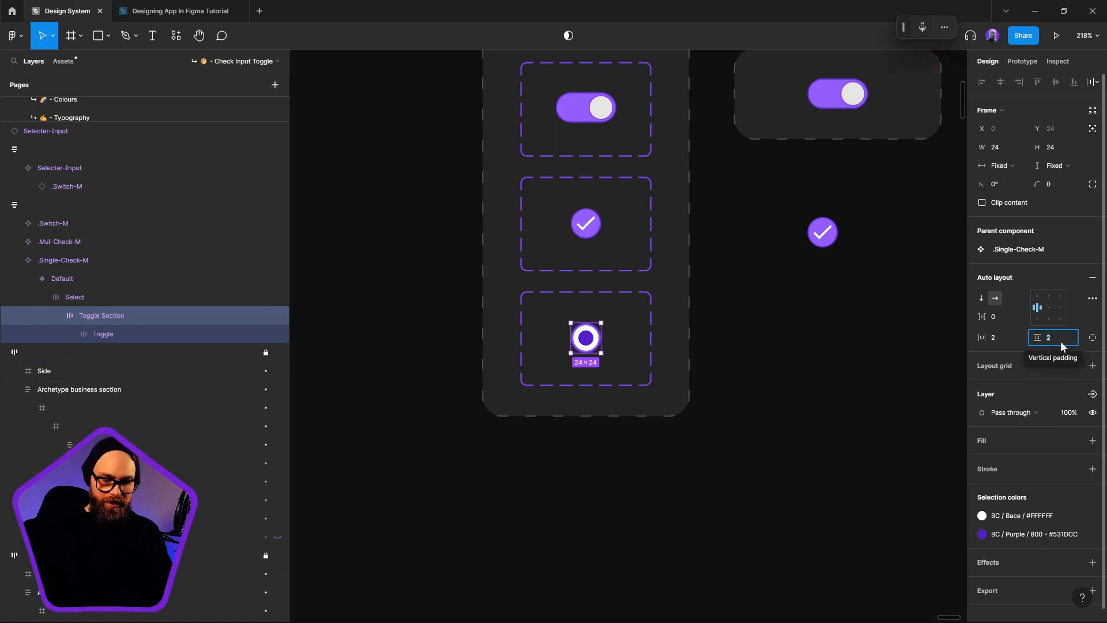
pyautogui.write('3')
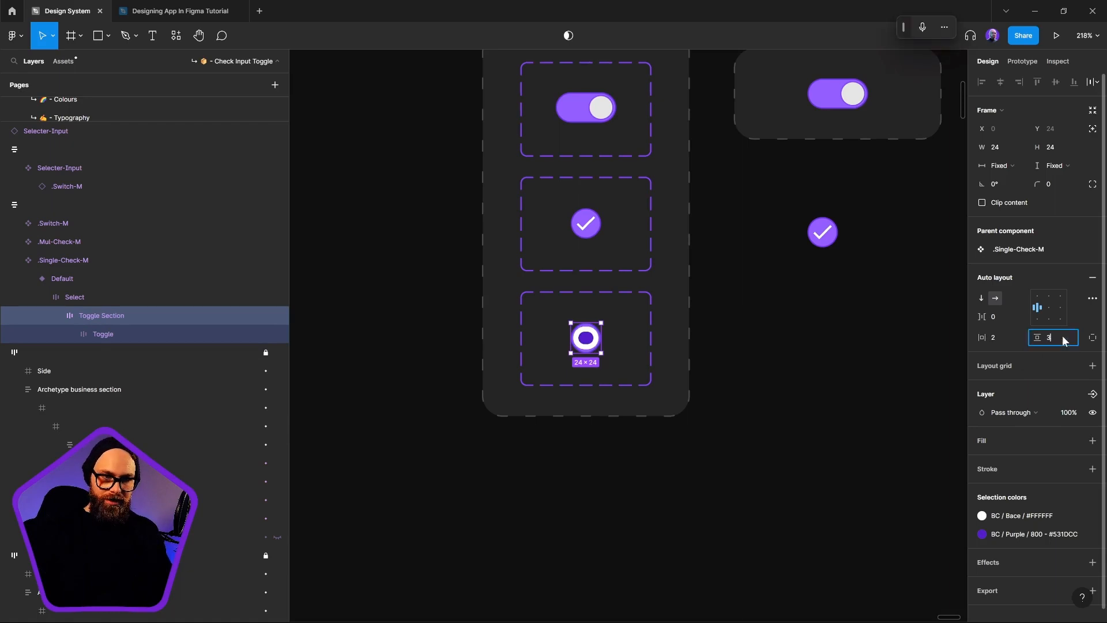
pyautogui.write('4')
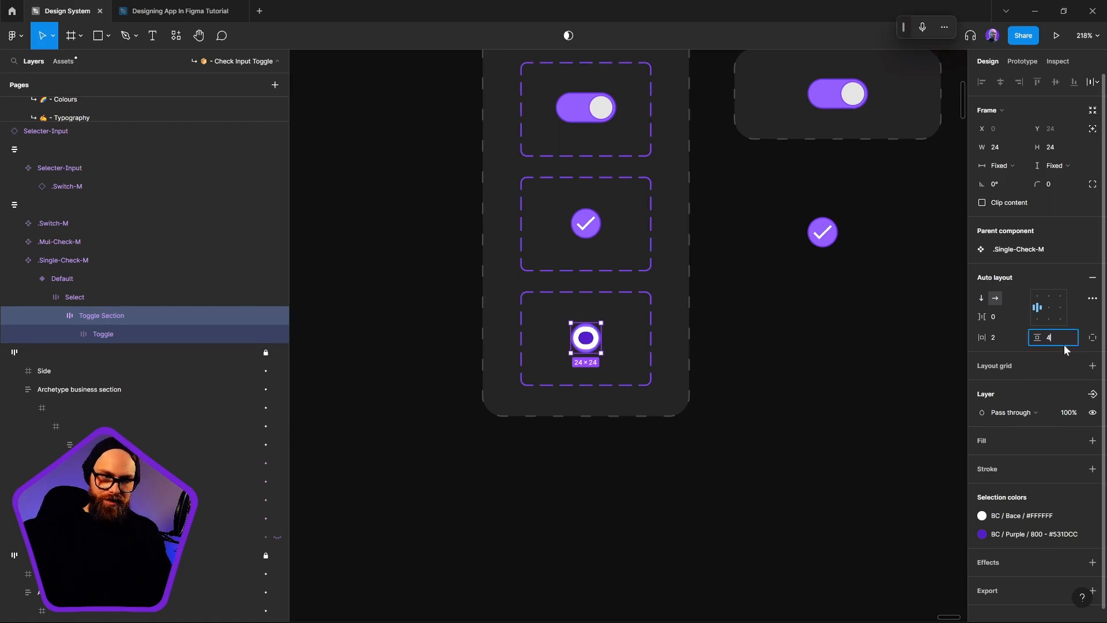
pyautogui.press('Return')
pyautogui.click(1002, 337)
pyautogui.write('4')
pyautogui.press('Return')
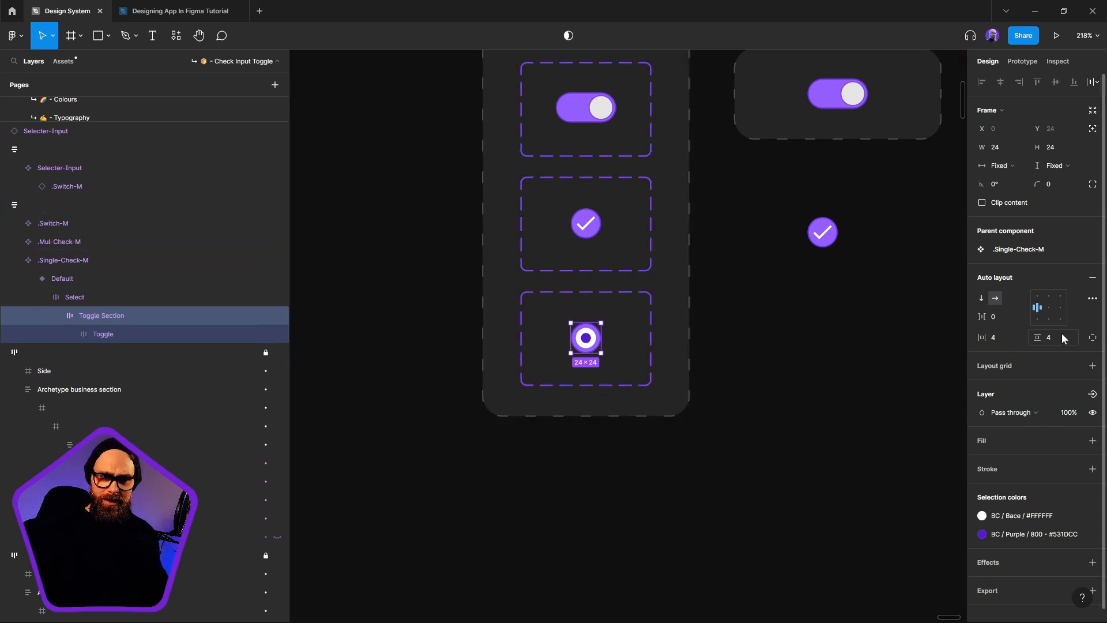
# Step: Resize the Toggle Section frame of .Single-Check-M about its centre to 16 × 16
pyautogui.scroll(5, 605, 382)
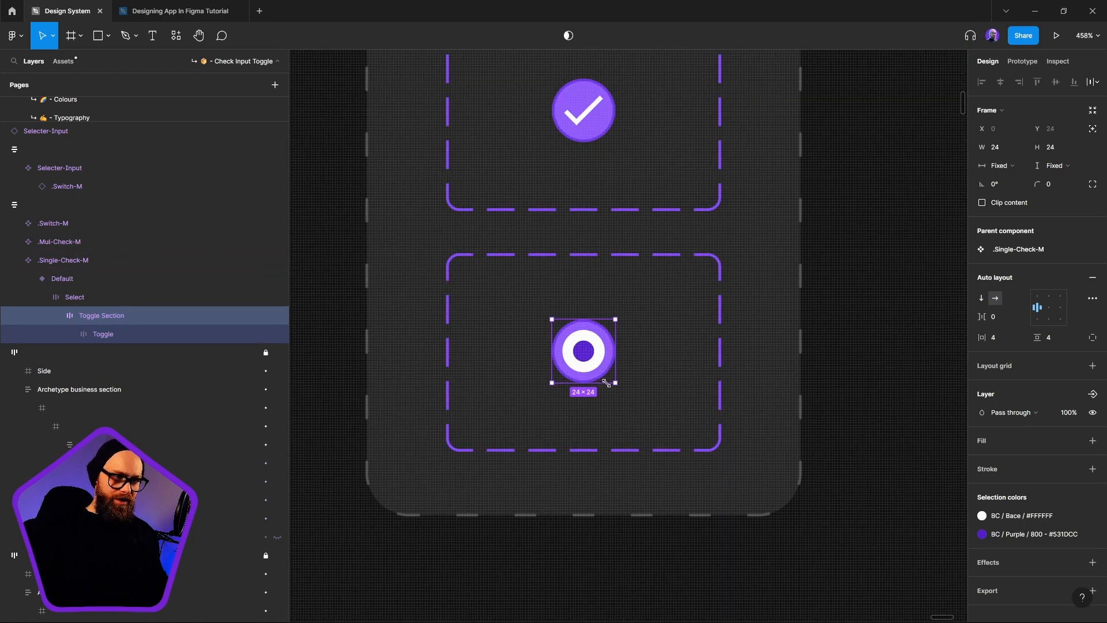
pyautogui.press('alt')
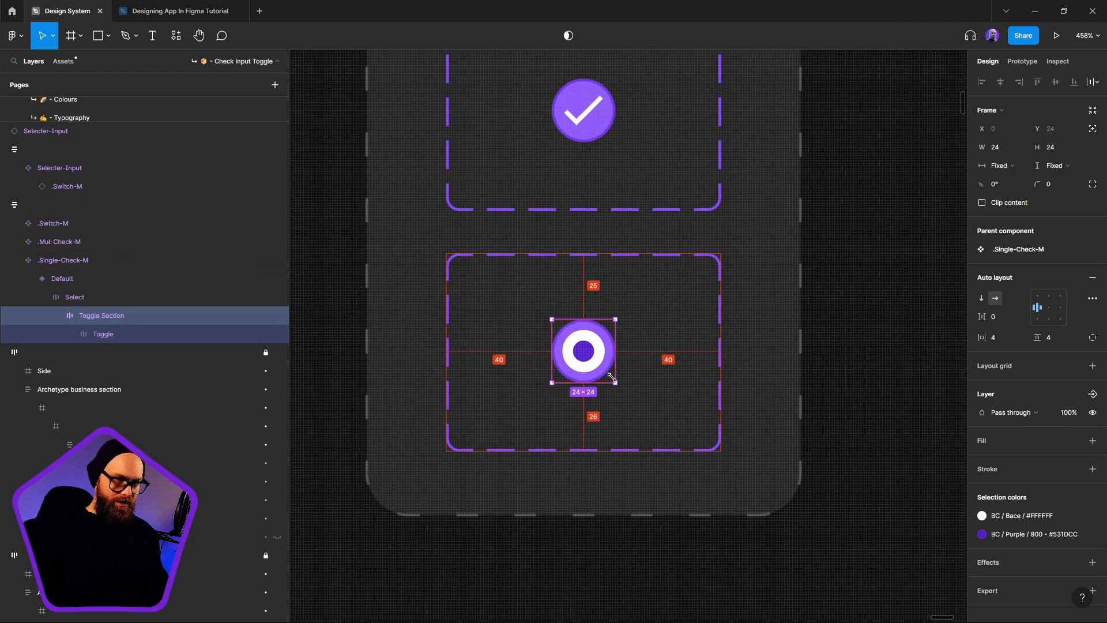
pyautogui.moveTo(608, 374); pyautogui.dragTo(605, 372)
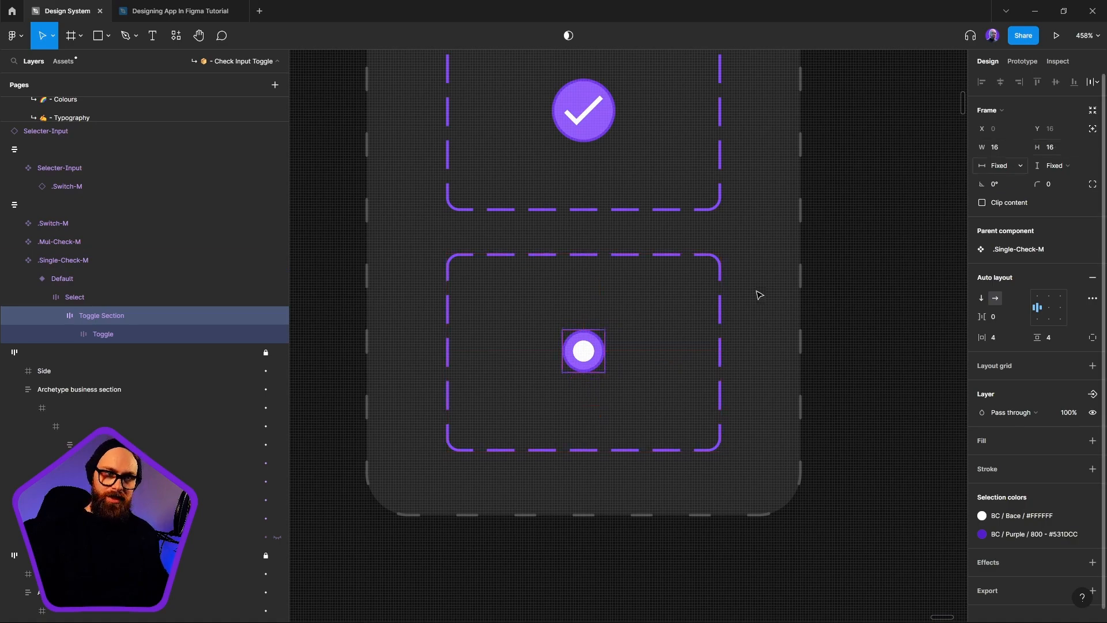
# Step: Set the stroke weight of the Toggle frame to 2
pyautogui.click(139, 329)
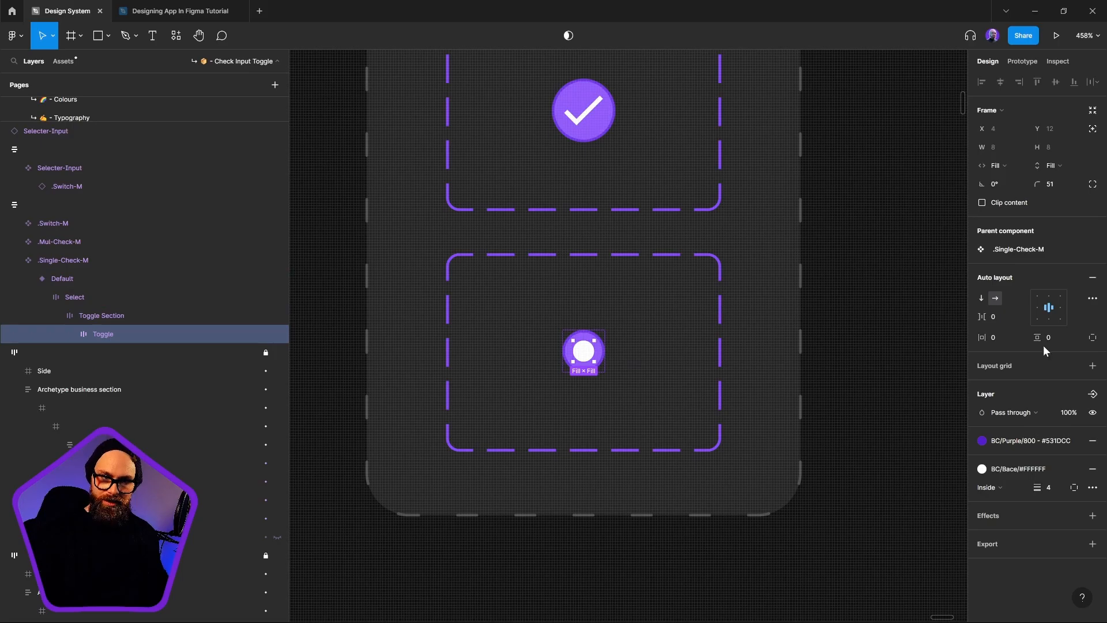
pyautogui.click(1055, 489)
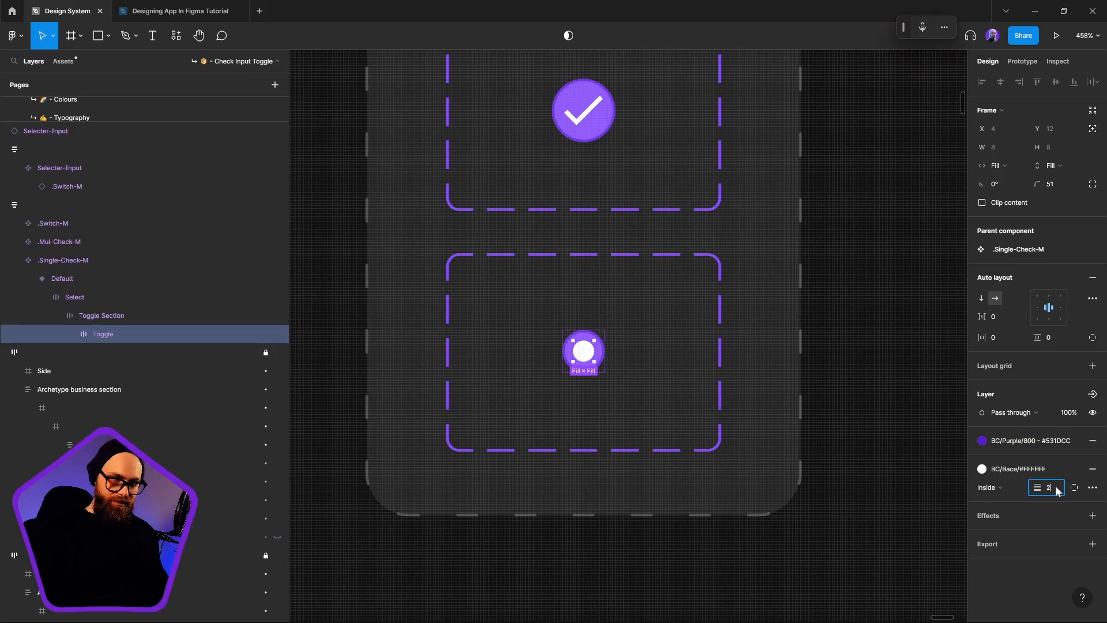
pyautogui.press('Return')
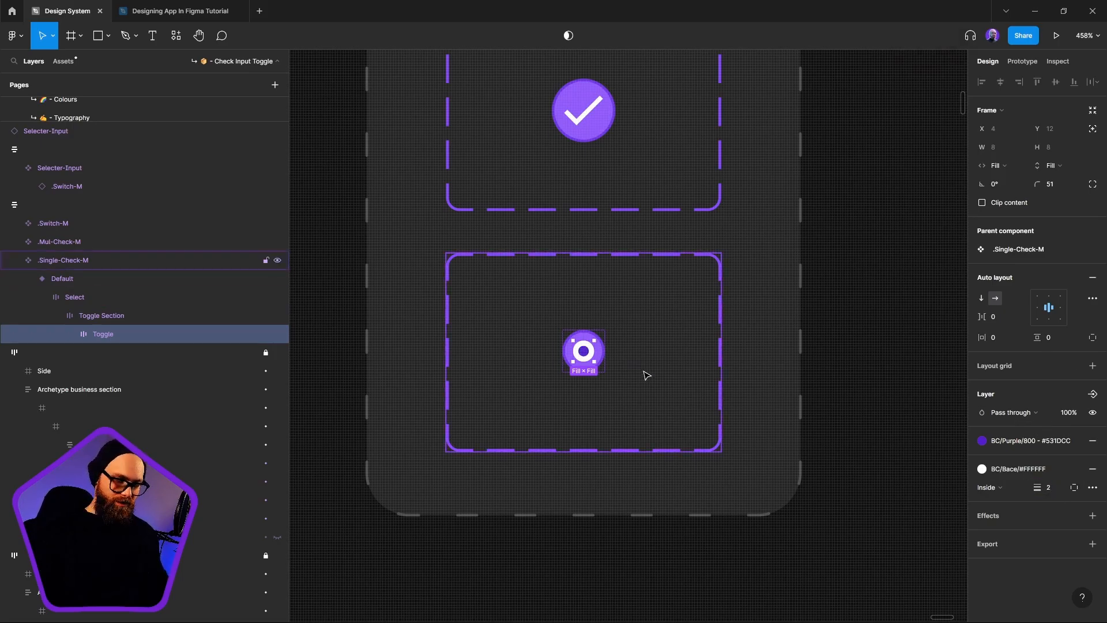
# Step: Set both the vertical and horizontal padding of the Toggle Section frame to 2
pyautogui.hotkey('shift', 'Return')
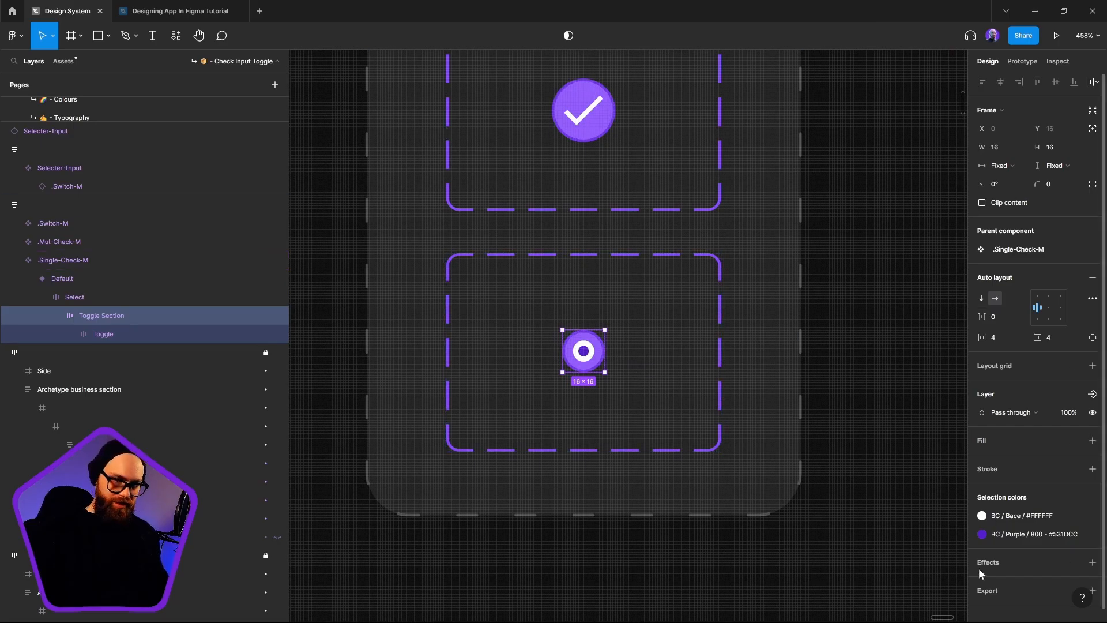
pyautogui.press('Escape')
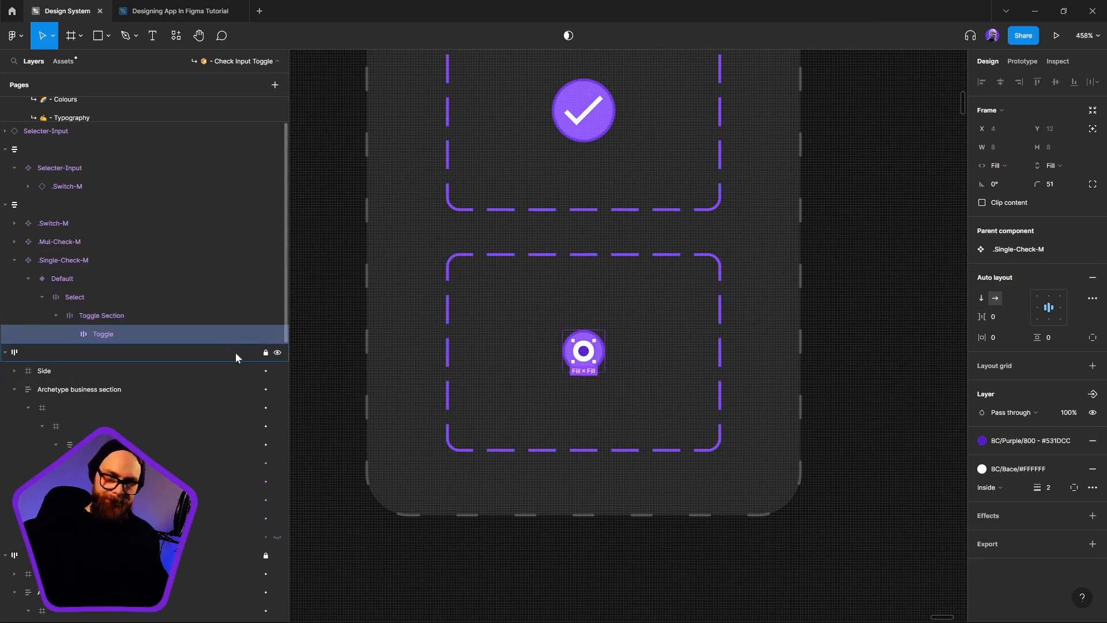
pyautogui.click(160, 316)
pyautogui.click(1066, 339)
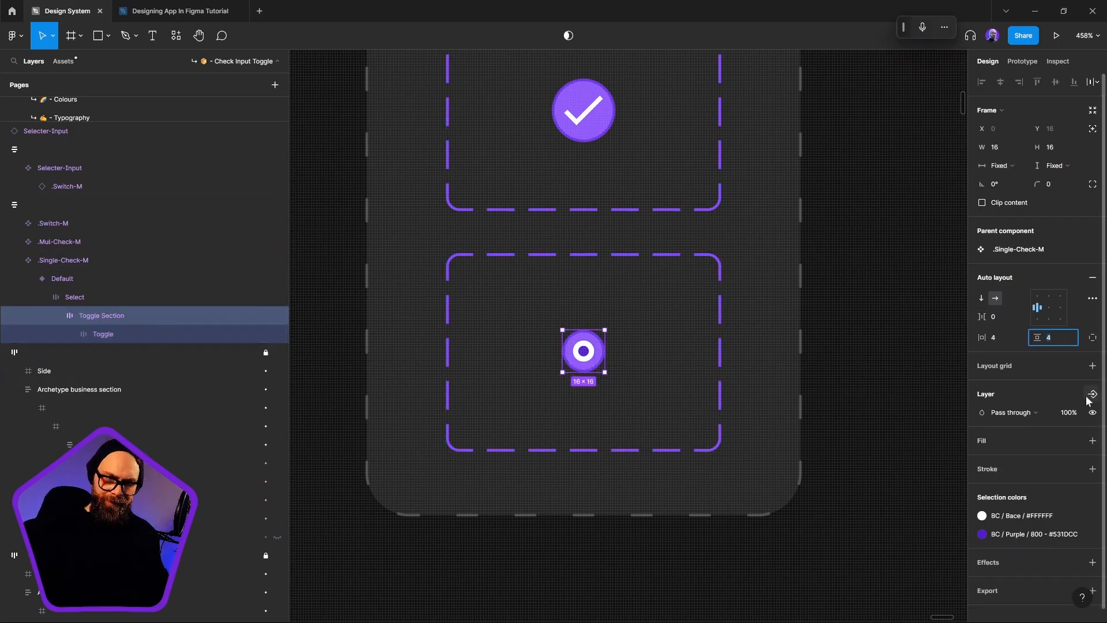
pyautogui.press('Return')
pyautogui.click(1007, 340)
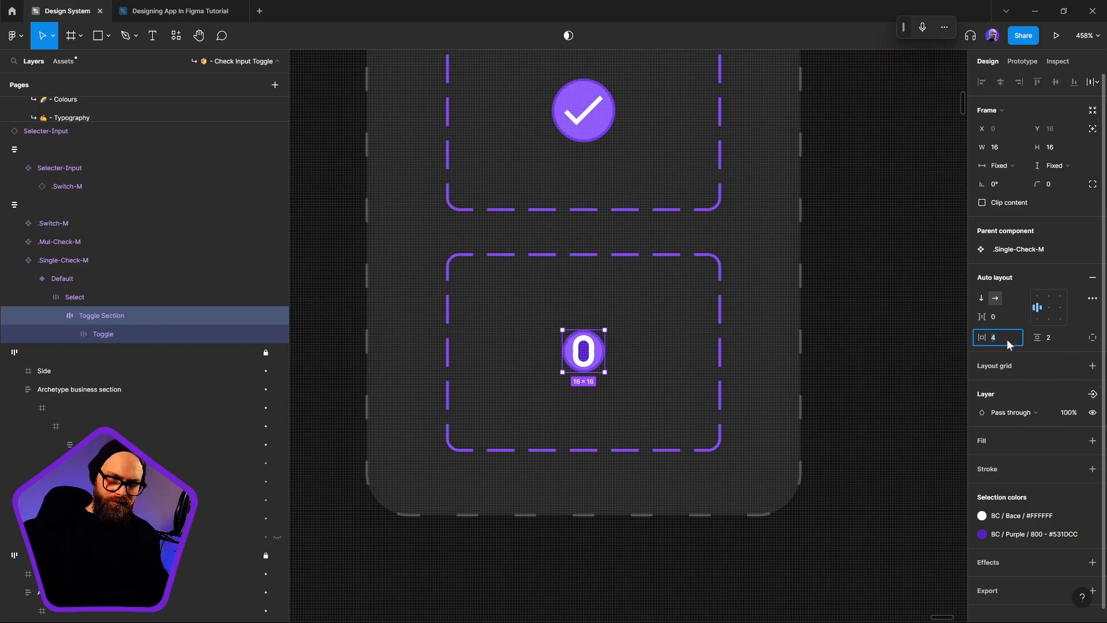
pyautogui.write('2')
pyautogui.press('Return')
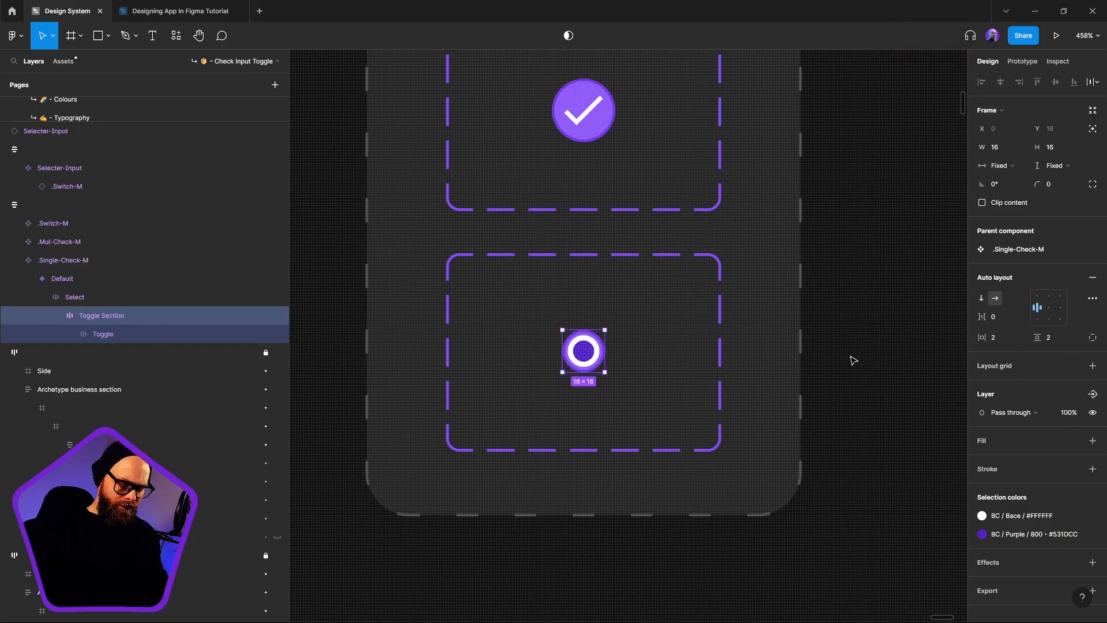
# Step: Try a stroke weight of 4 on the Toggle frame of .Single-Check-M and undo it
pyautogui.click(109, 333)
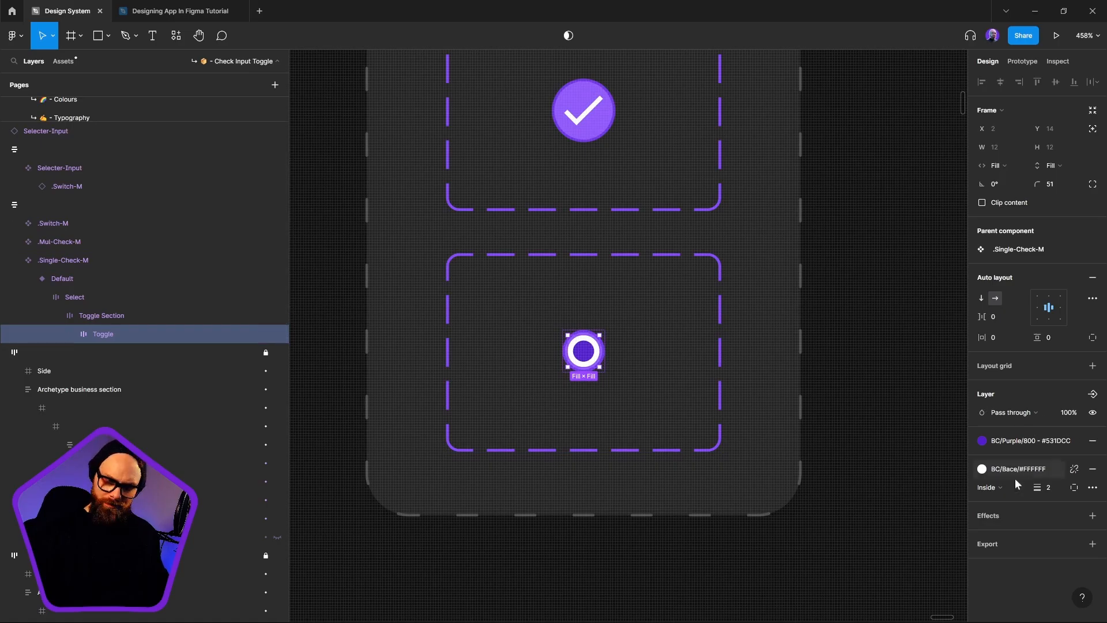
pyautogui.click(1049, 488)
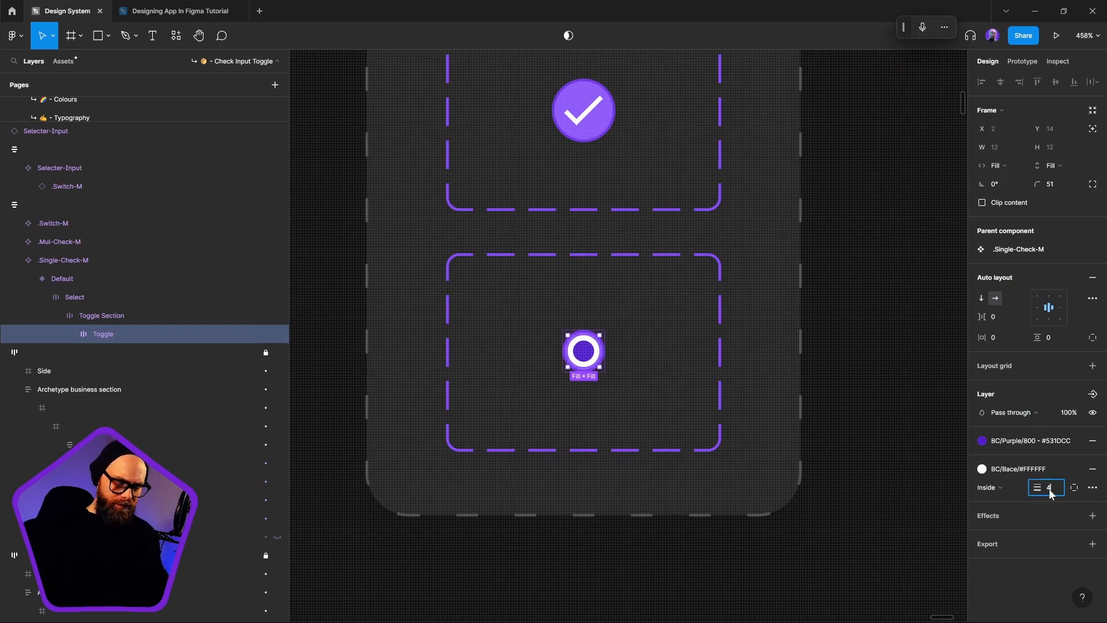
pyautogui.write('4')
pyautogui.press('Return')
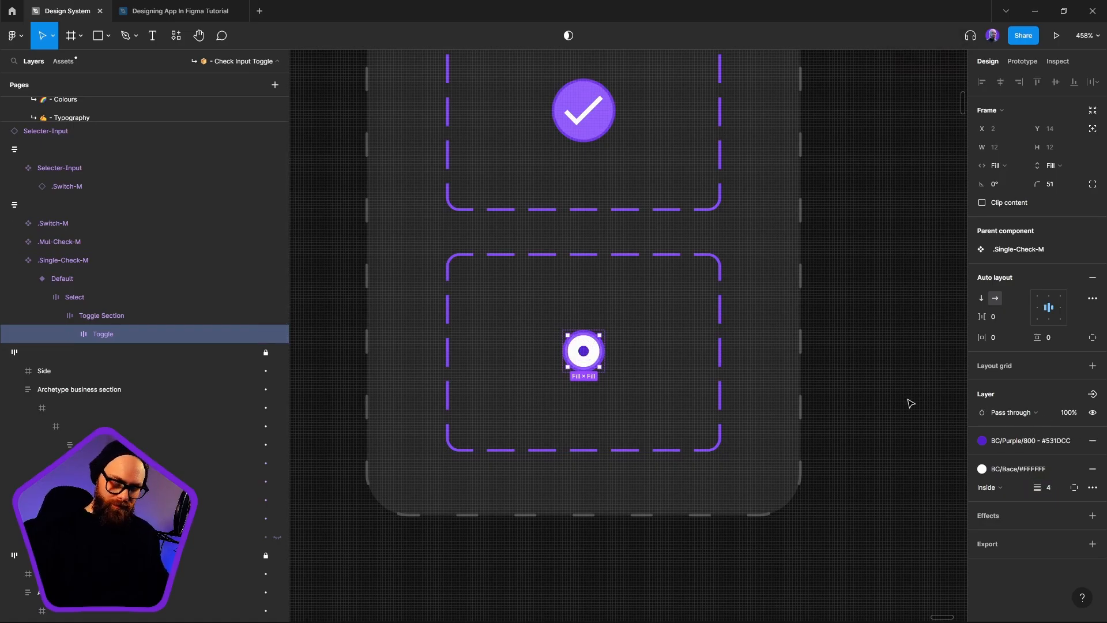
pyautogui.hotkey('ctrl', 'z')
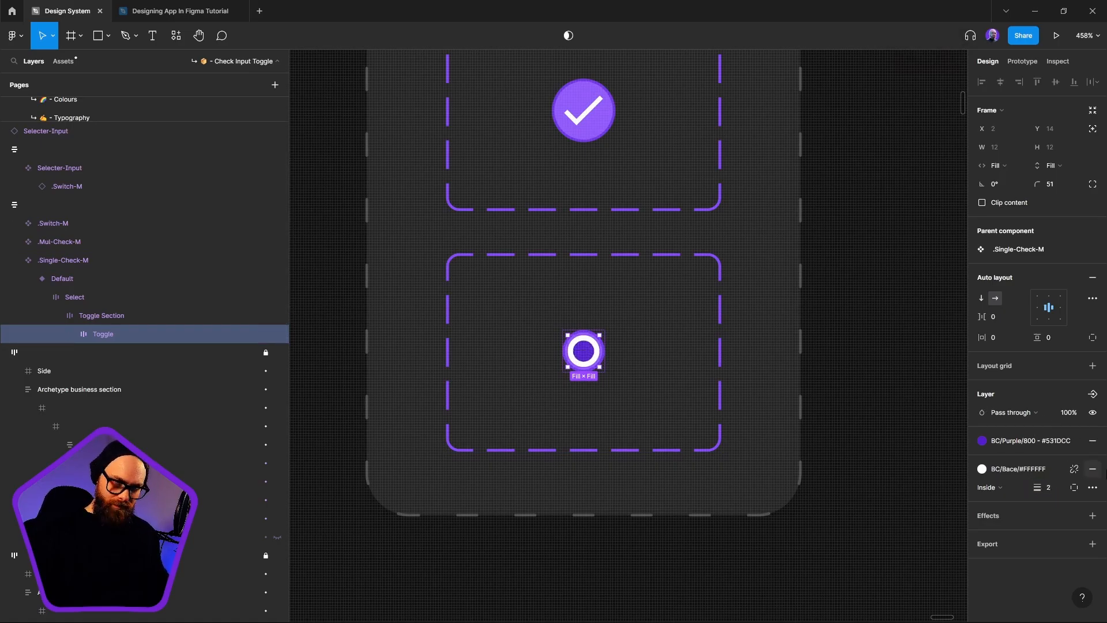
# Step: Set the stroke weight of the Toggle frame in .Single-Check-M to 3
pyautogui.click(1060, 489)
pyautogui.write('3')
pyautogui.press('Return')
pyautogui.scroll(-5, 846, 360)
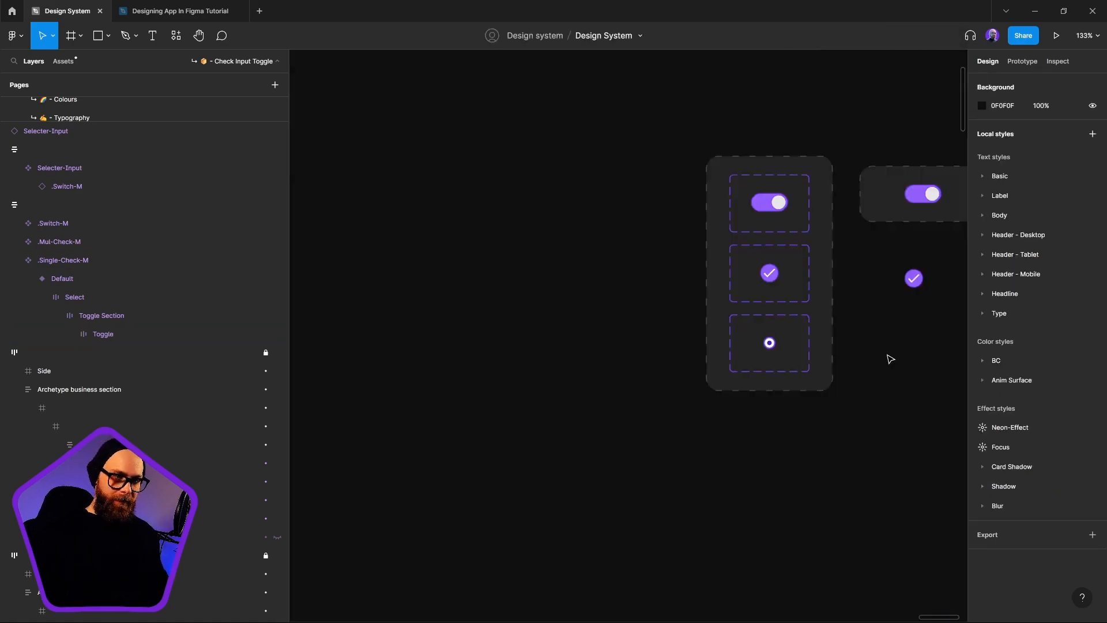
pyautogui.scroll(5, 701, 406)
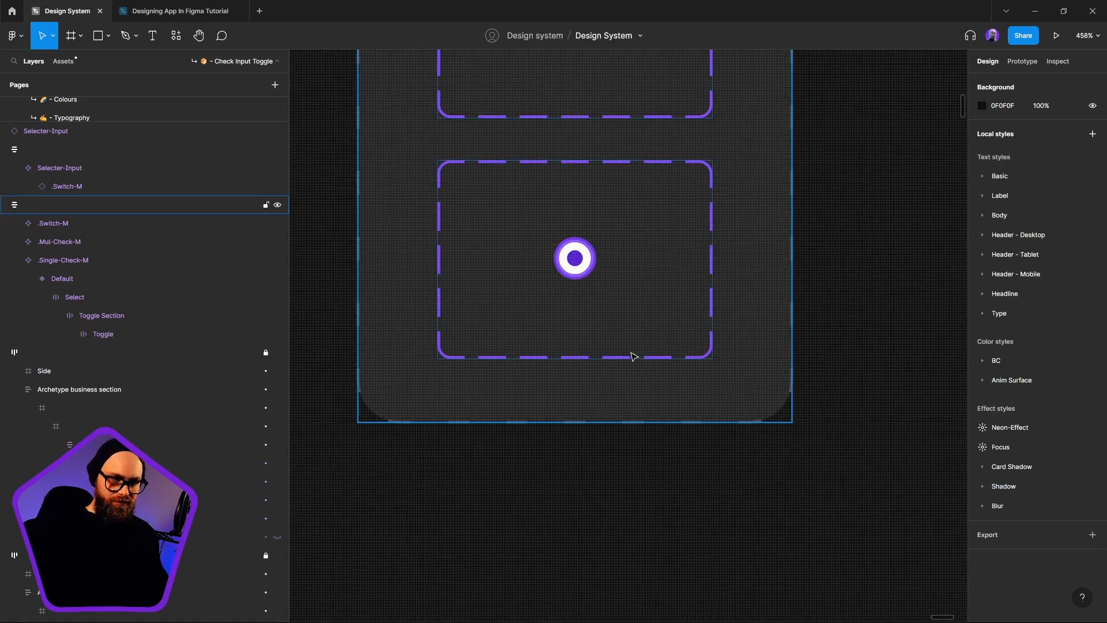
# Step: Change the Toggle frame's fill in .Single-Check-M to the colour style BC/Purple/700 - #6D34E3
pyautogui.click(102, 334)
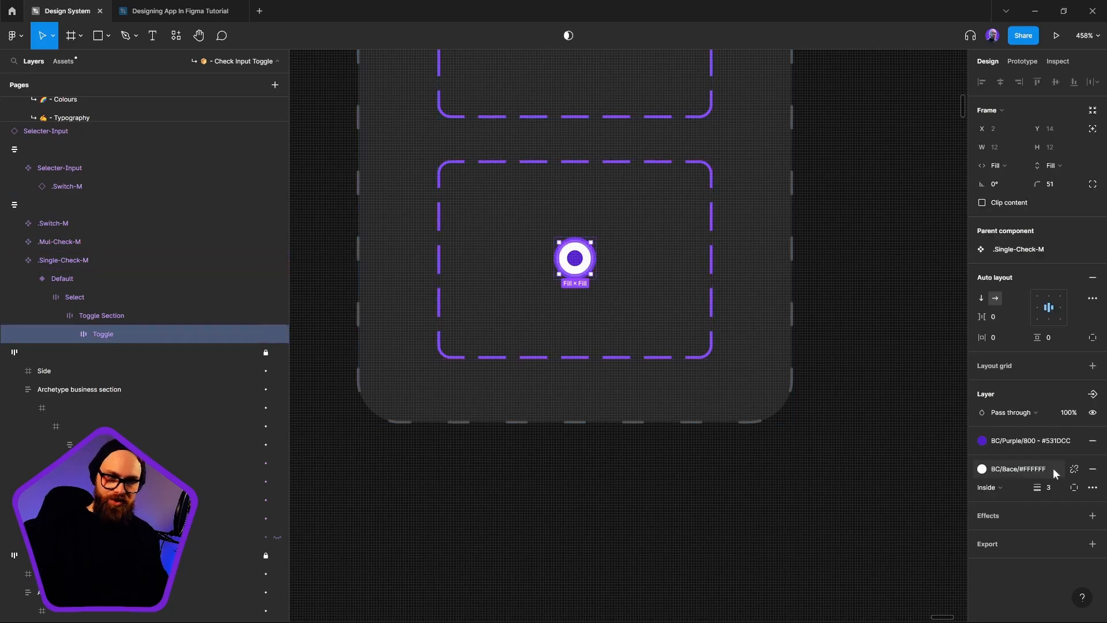
pyautogui.click(1020, 438)
pyautogui.click(991, 524)
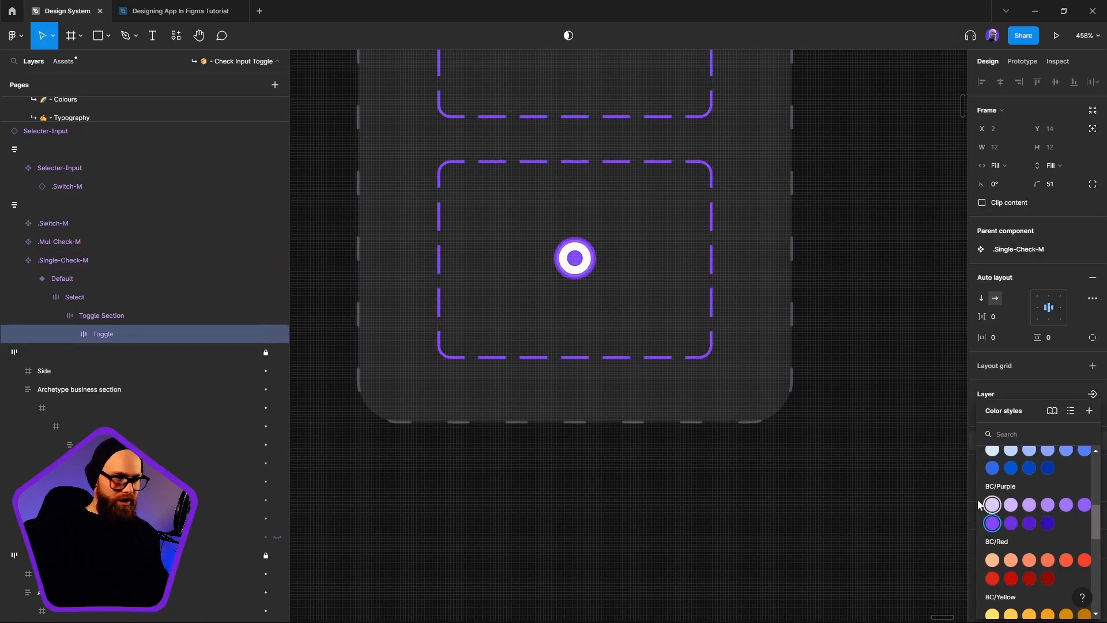
pyautogui.click(1012, 525)
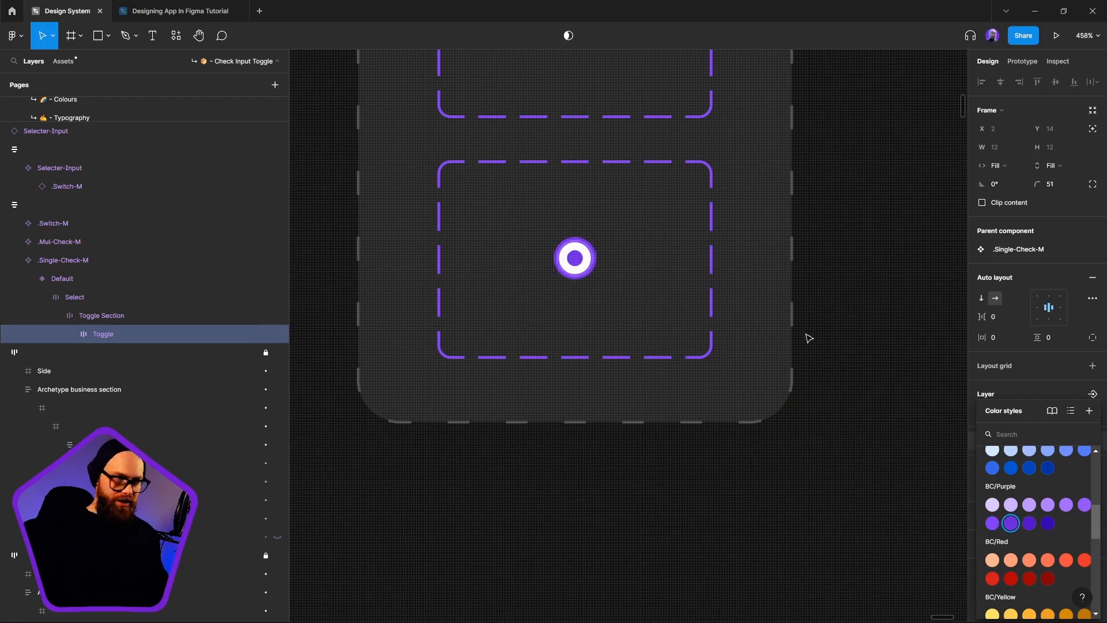
pyautogui.click(806, 336)
pyautogui.scroll(-5, 754, 346)
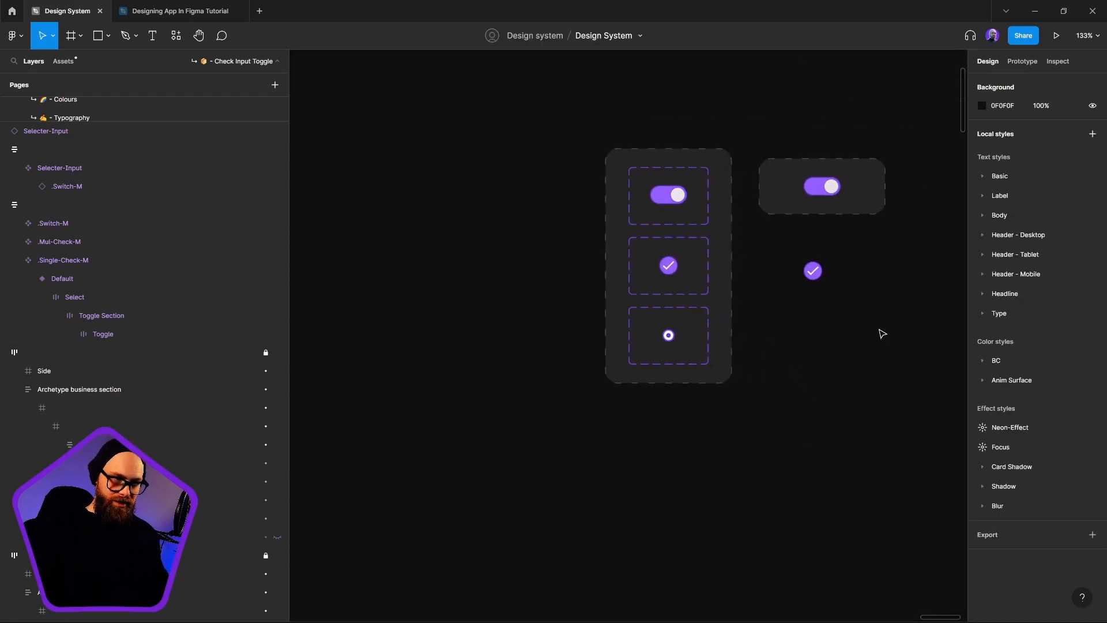
# Step: Add .Single-Check-M to the preferred values of the Selecter-Input component's Selection Type instance swap property
pyautogui.moveTo(881, 334); pyautogui.dragTo(734, 422)
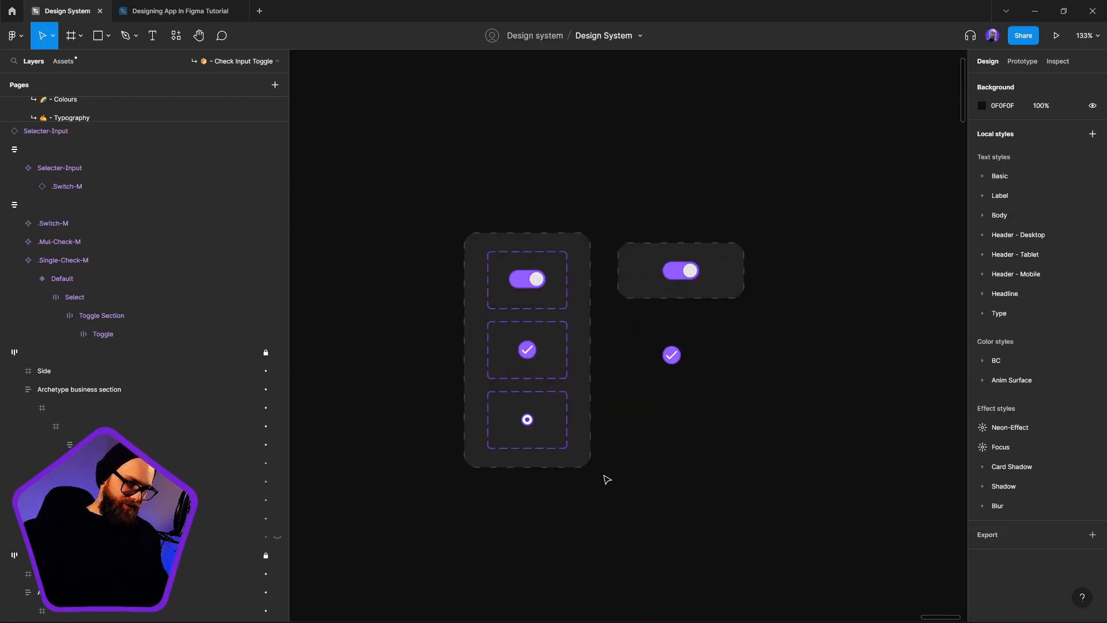
pyautogui.click(522, 430)
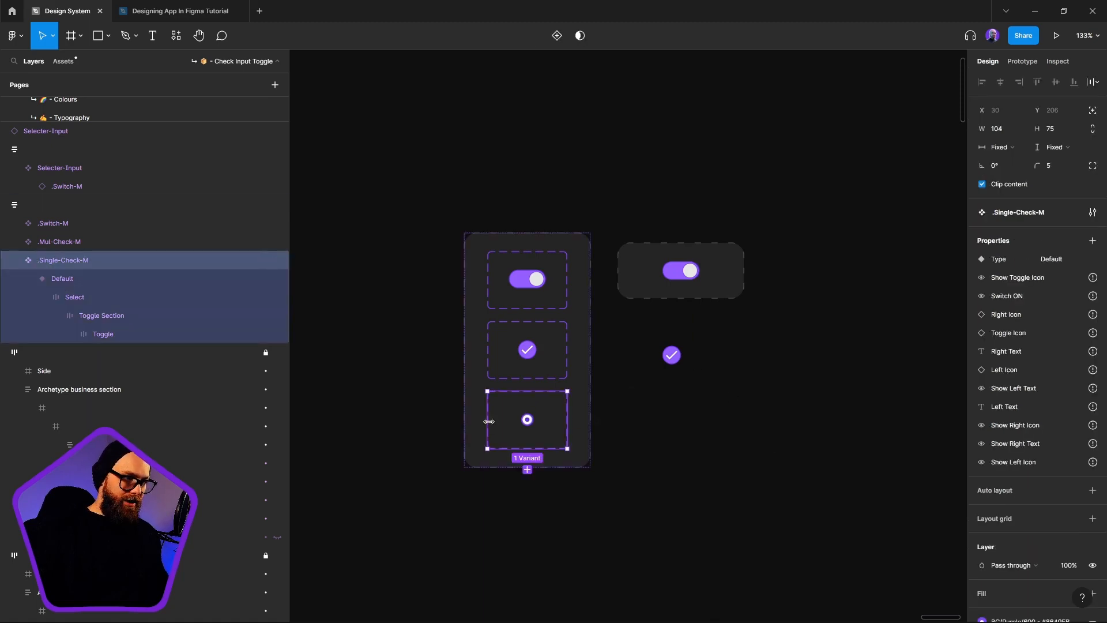
pyautogui.click(14, 260)
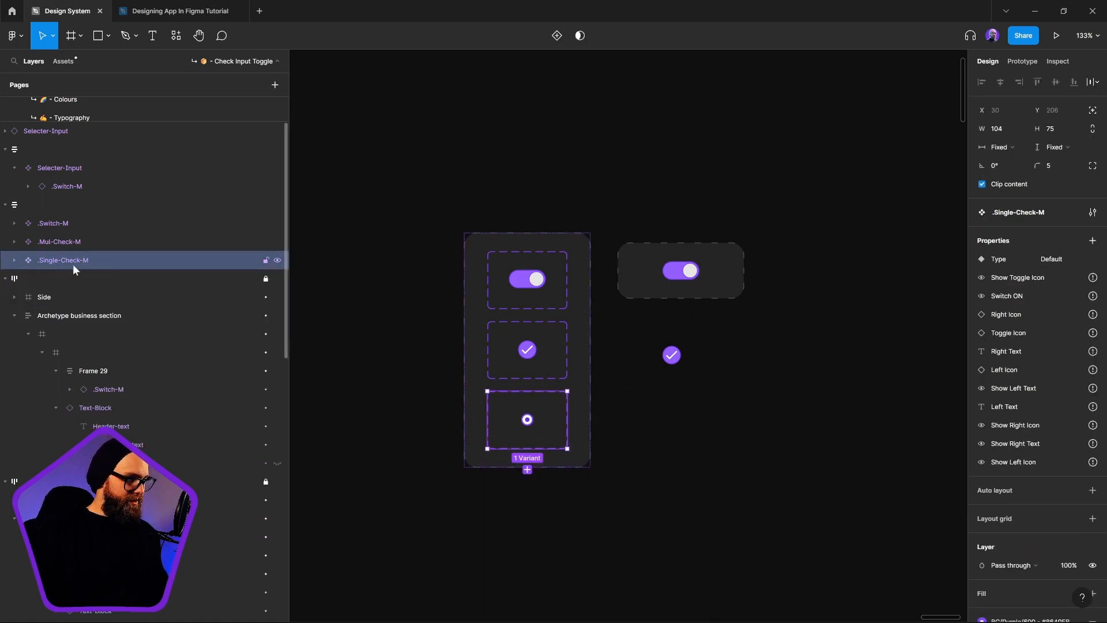
pyautogui.click(682, 271)
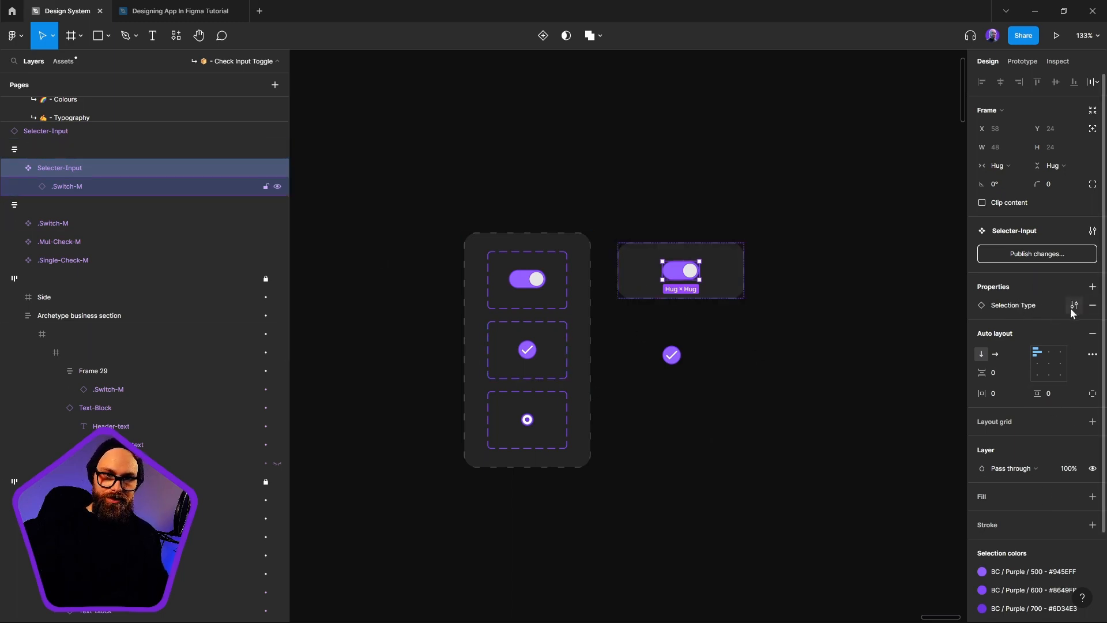
pyautogui.click(1074, 306)
pyautogui.click(954, 391)
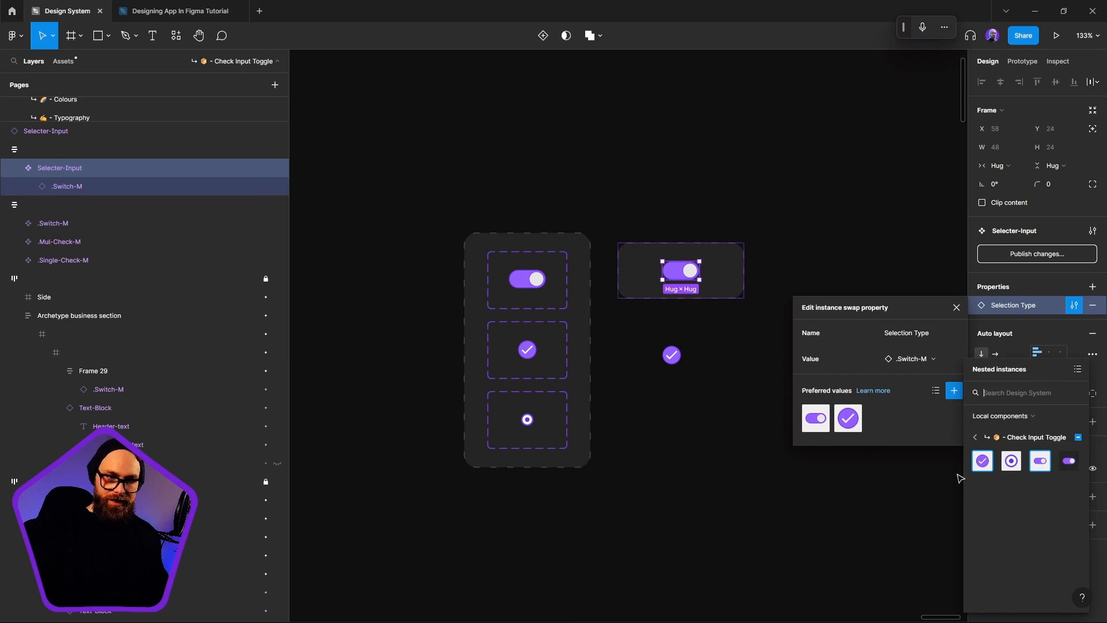
pyautogui.click(1013, 467)
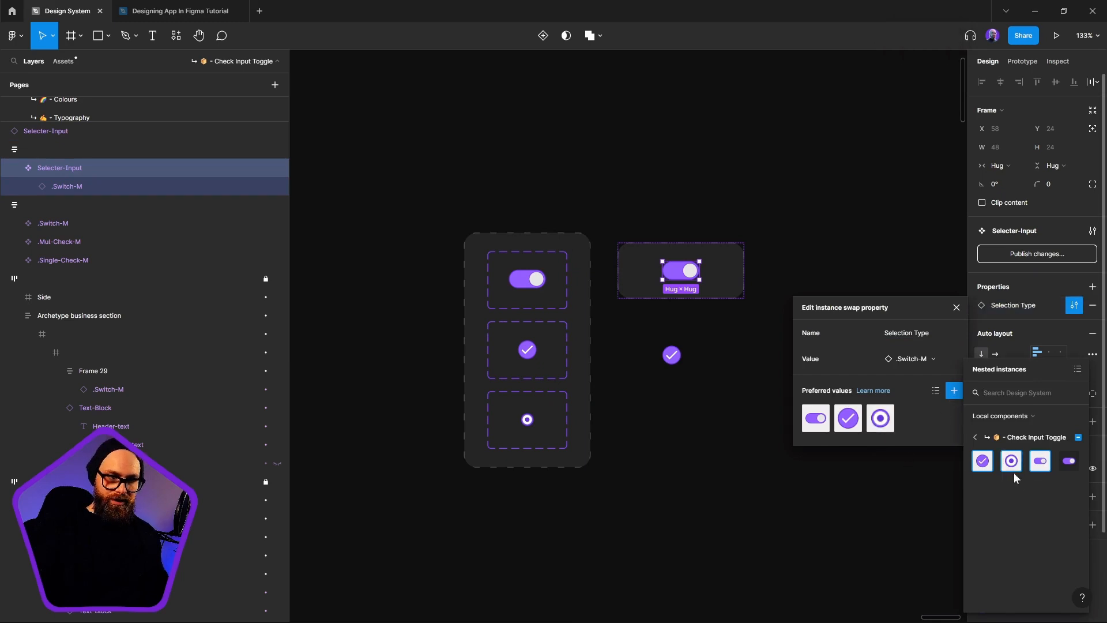
pyautogui.click(956, 307)
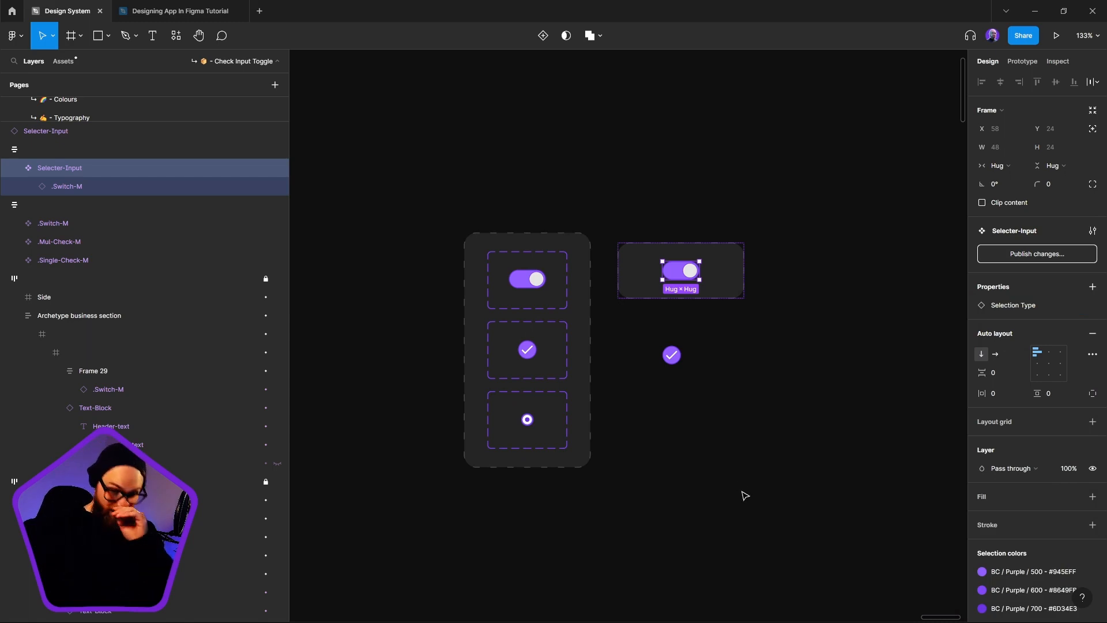
# Step: Swap the Selection Type of the Selecter-Input instance below the main component to .Single-Check-M
pyautogui.click(694, 380)
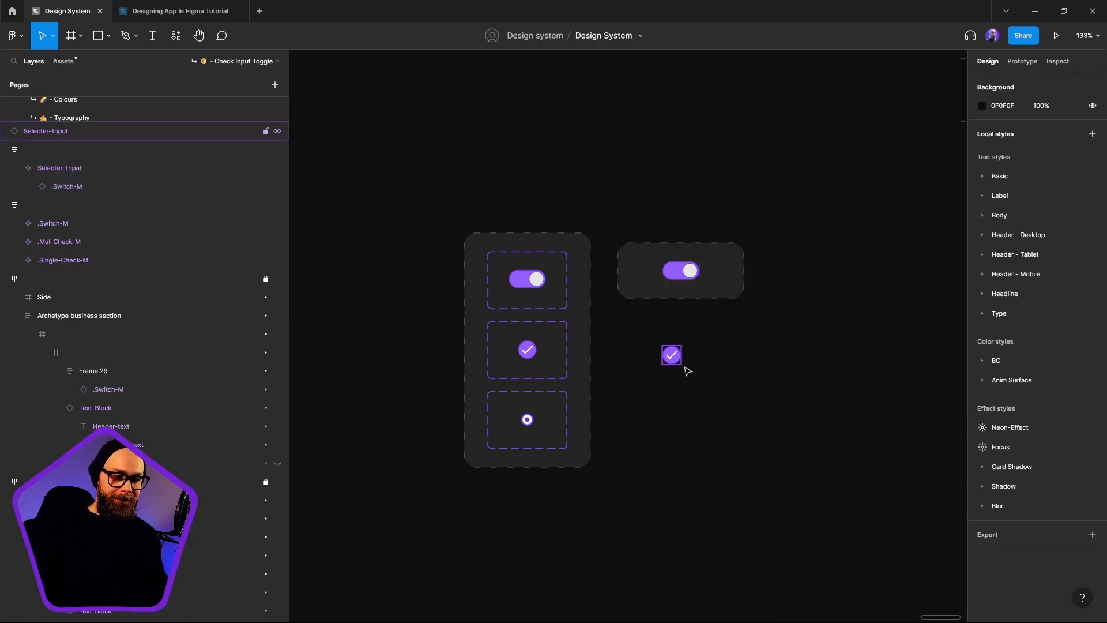
pyautogui.click(686, 369)
pyautogui.click(1055, 250)
pyautogui.click(1045, 340)
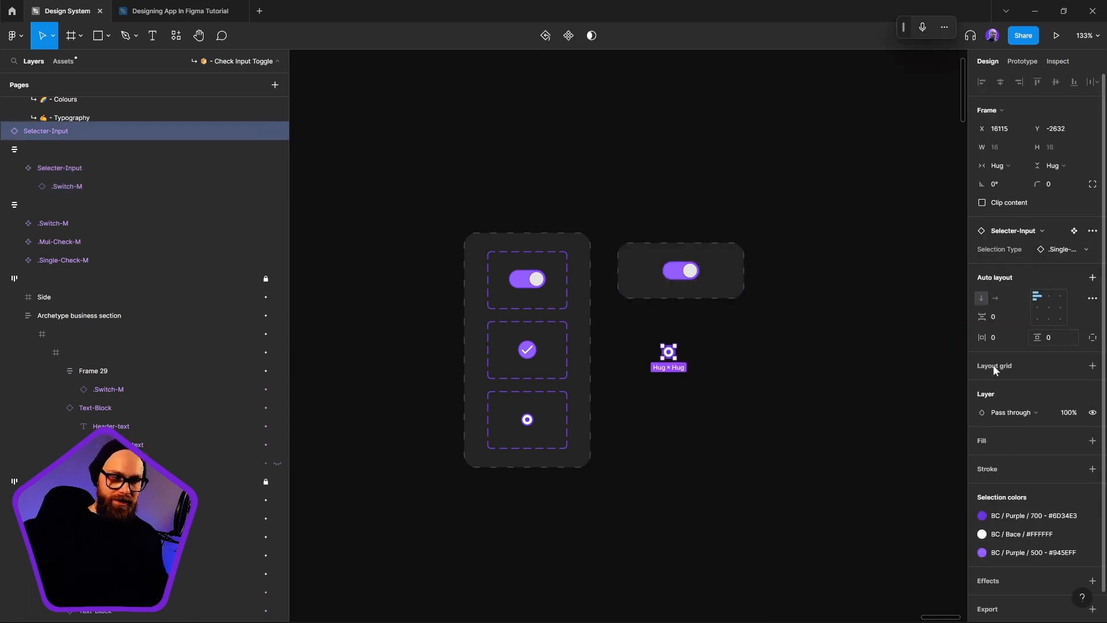
pyautogui.click(702, 435)
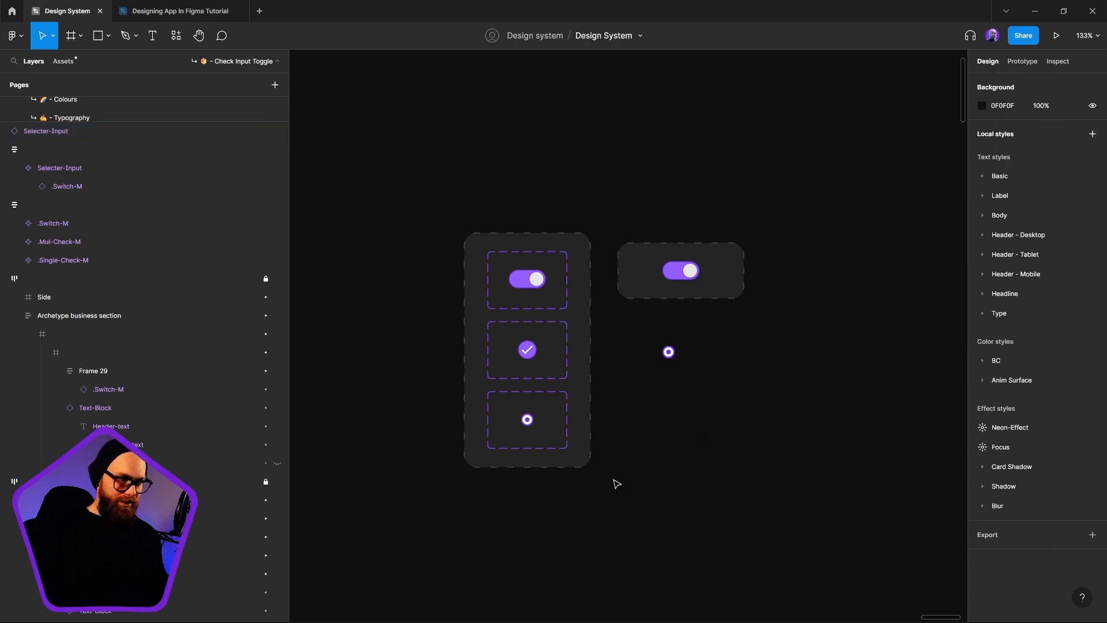
# Step: Resize the Default variant of .Mul-Check-M about its centre to 16 × 16
pyautogui.click(529, 351)
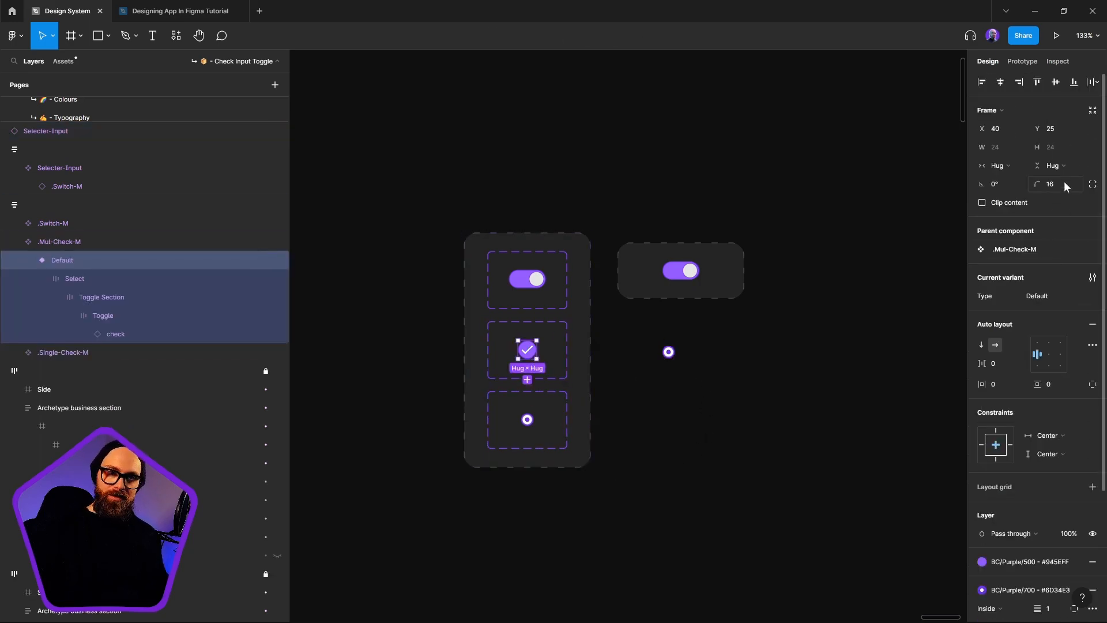
pyautogui.scroll(5, 533, 349)
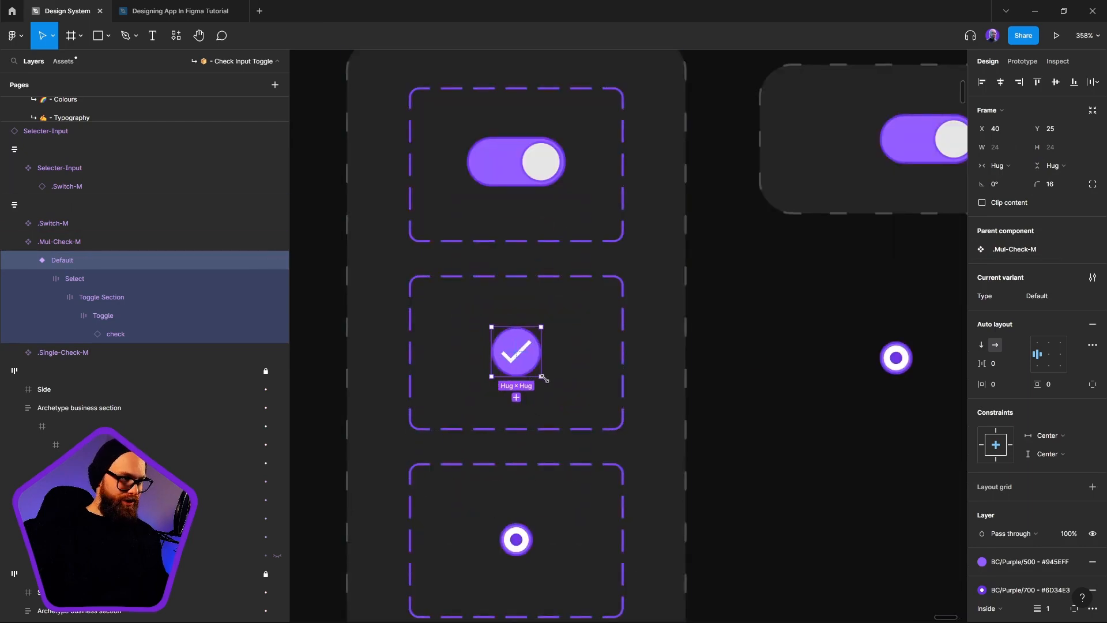
pyautogui.moveTo(544, 378); pyautogui.dragTo(533, 362)
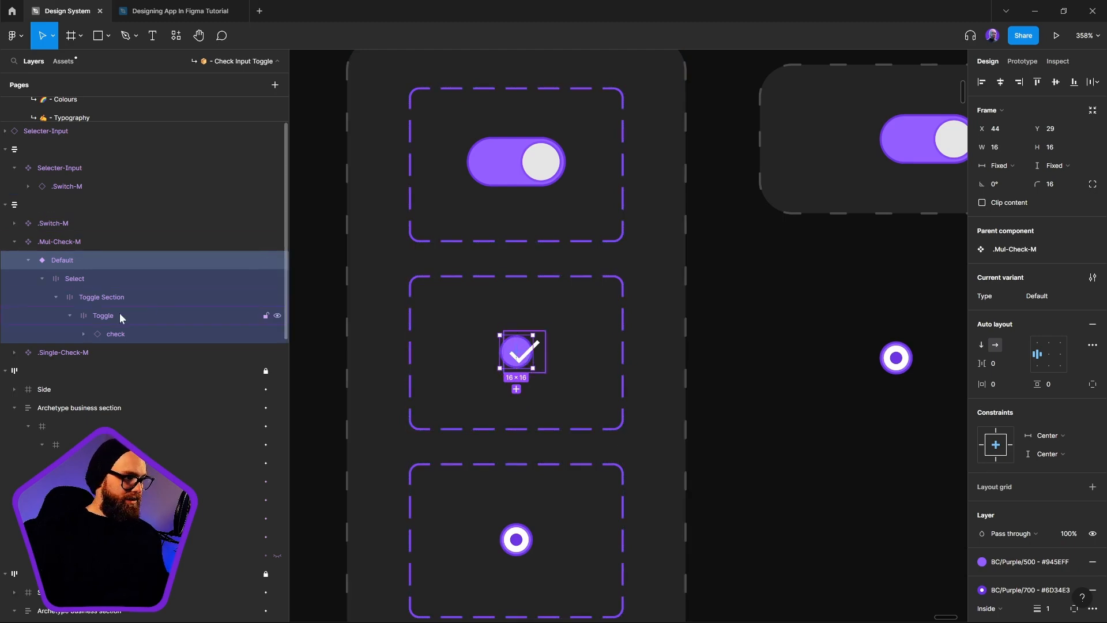
# Step: Resize the check icon inside .Mul-Check-M about its centre to 10 × 10, and set its height to 16
pyautogui.click(112, 334)
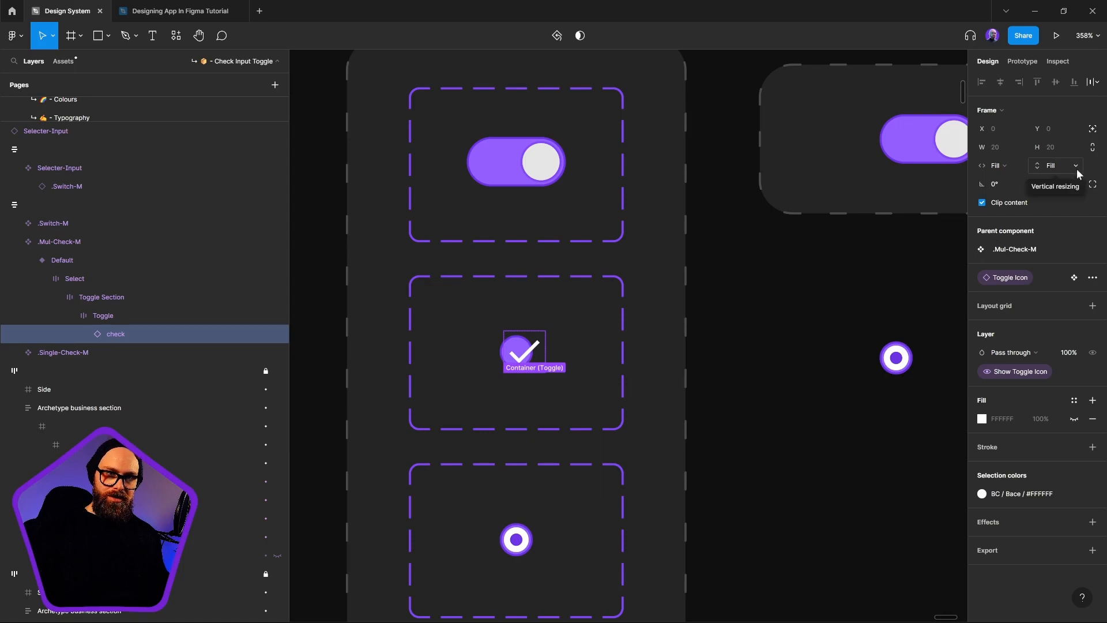
pyautogui.click(118, 314)
pyautogui.click(120, 334)
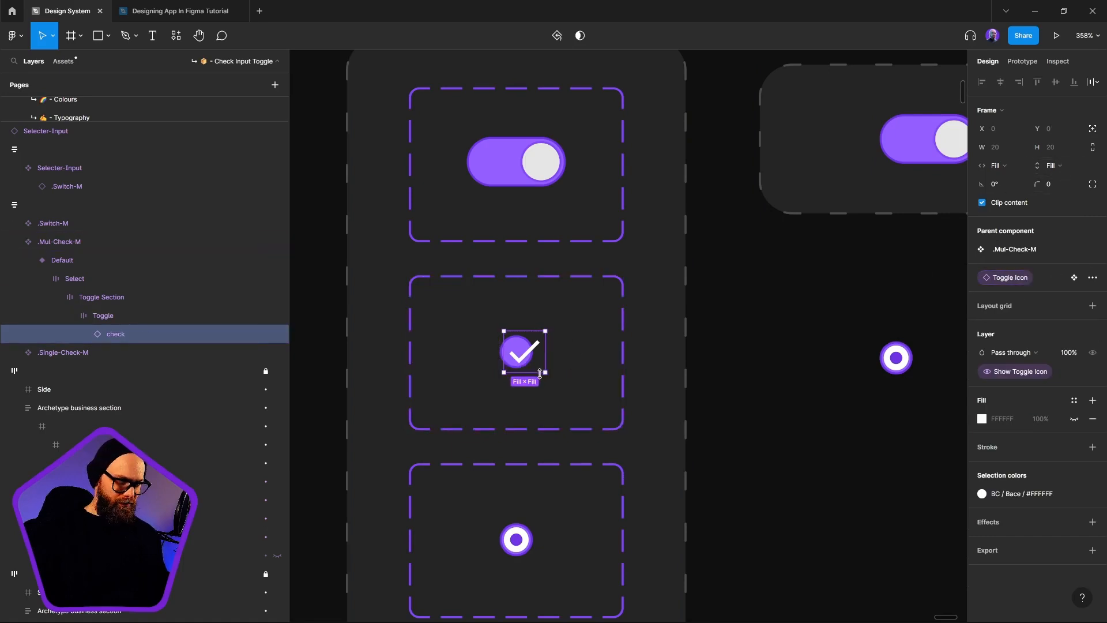
pyautogui.moveTo(540, 370); pyautogui.dragTo(535, 363)
pyautogui.click(1061, 149)
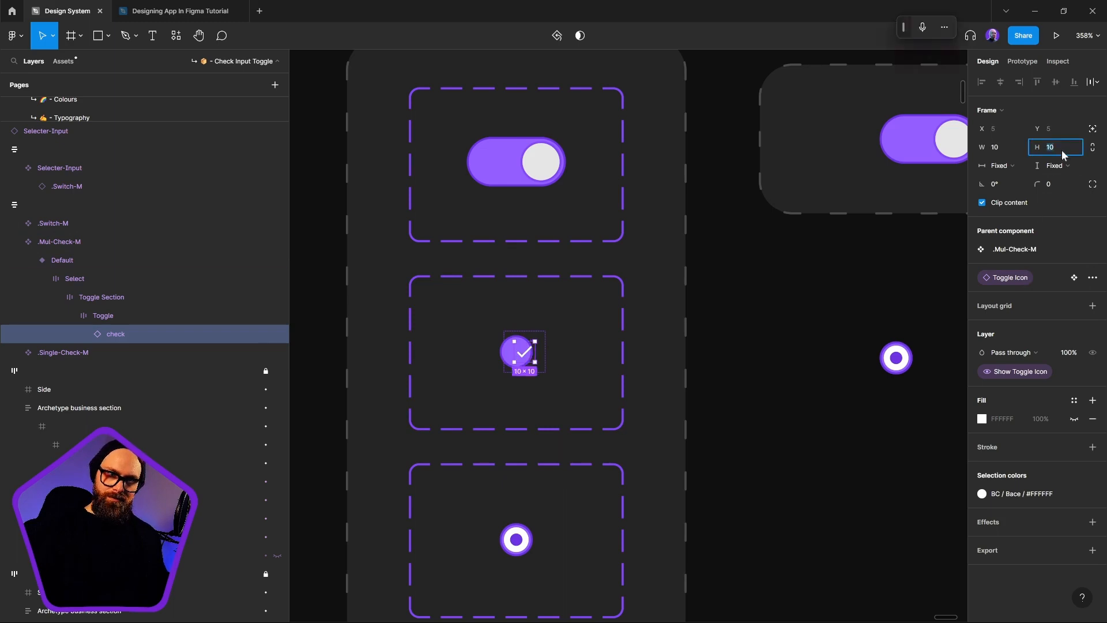
pyautogui.write('16')
pyautogui.press('Return')
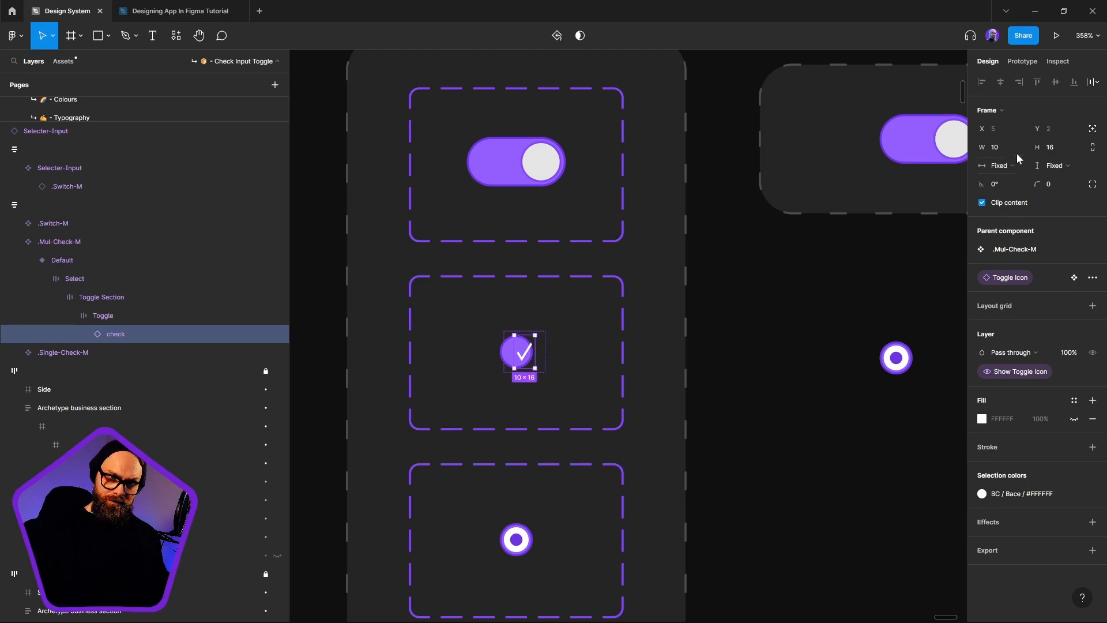
# Step: Set both the vertical and horizontal resizing of the Toggle Section frame in .Single-Check-M to Fill container
pyautogui.click(1055, 165)
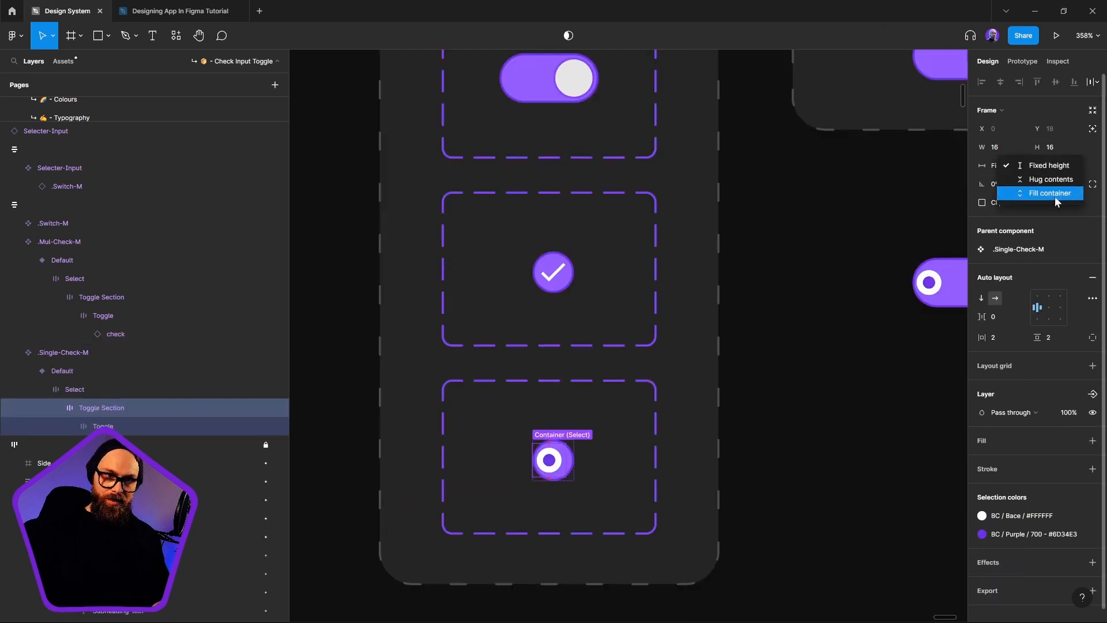
pyautogui.click(1055, 195)
pyautogui.click(996, 165)
pyautogui.click(1018, 193)
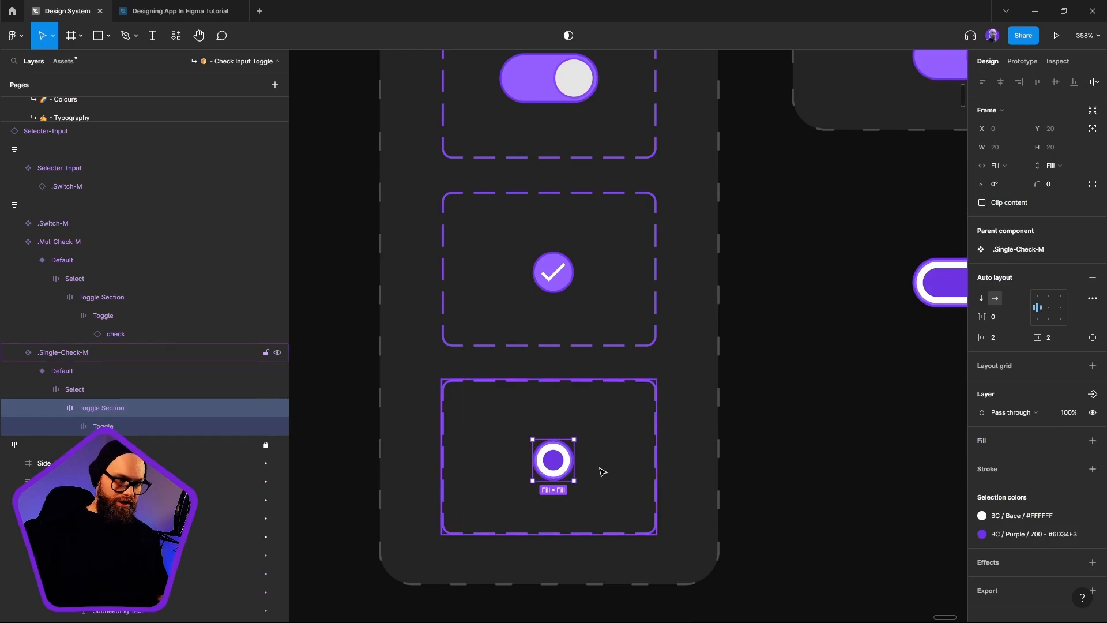
pyautogui.click(836, 400)
pyautogui.scroll(-5, 836, 400)
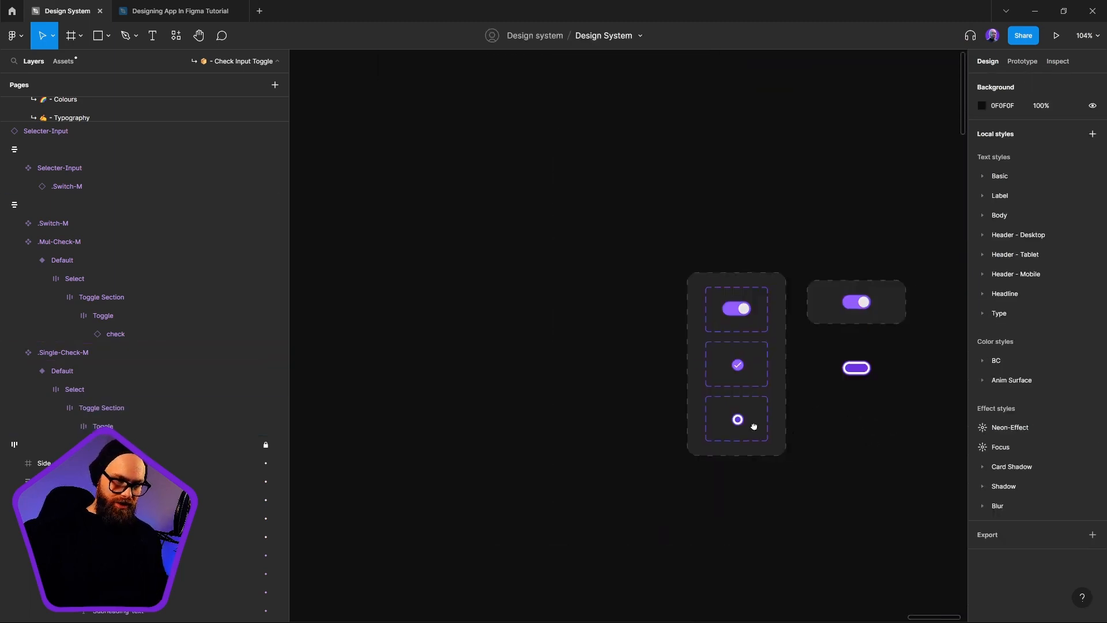
# Step: Set both the horizontal and vertical padding of the Toggle Section frame in .Single-Check-M to 3
pyautogui.hscroll(2, 744, 430)
pyautogui.scroll(4, 658, 432)
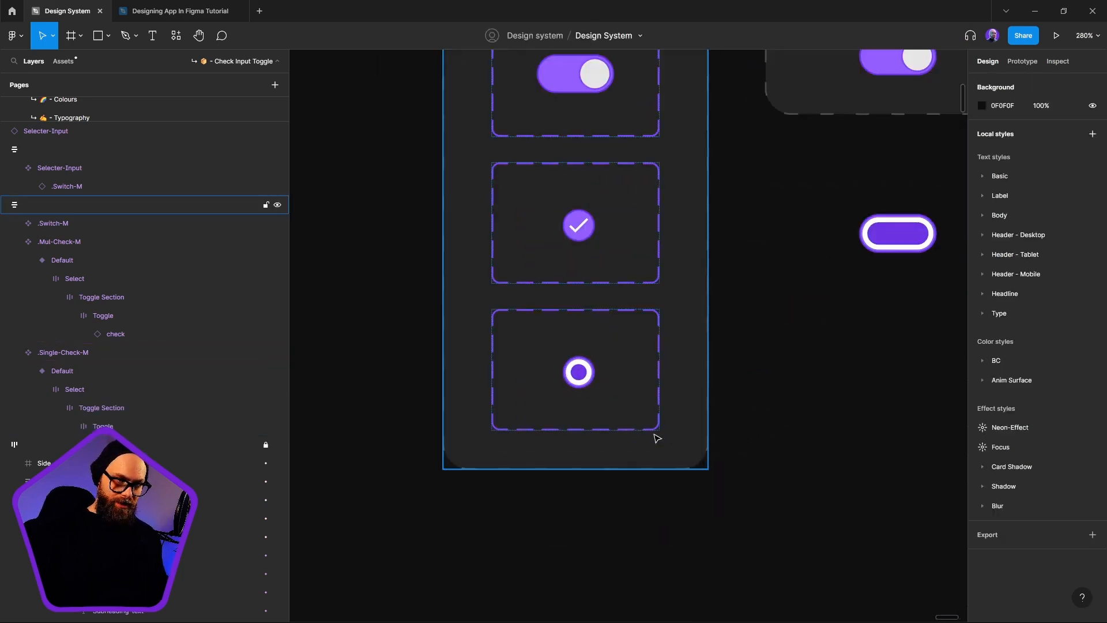
pyautogui.click(580, 374)
pyautogui.click(81, 391)
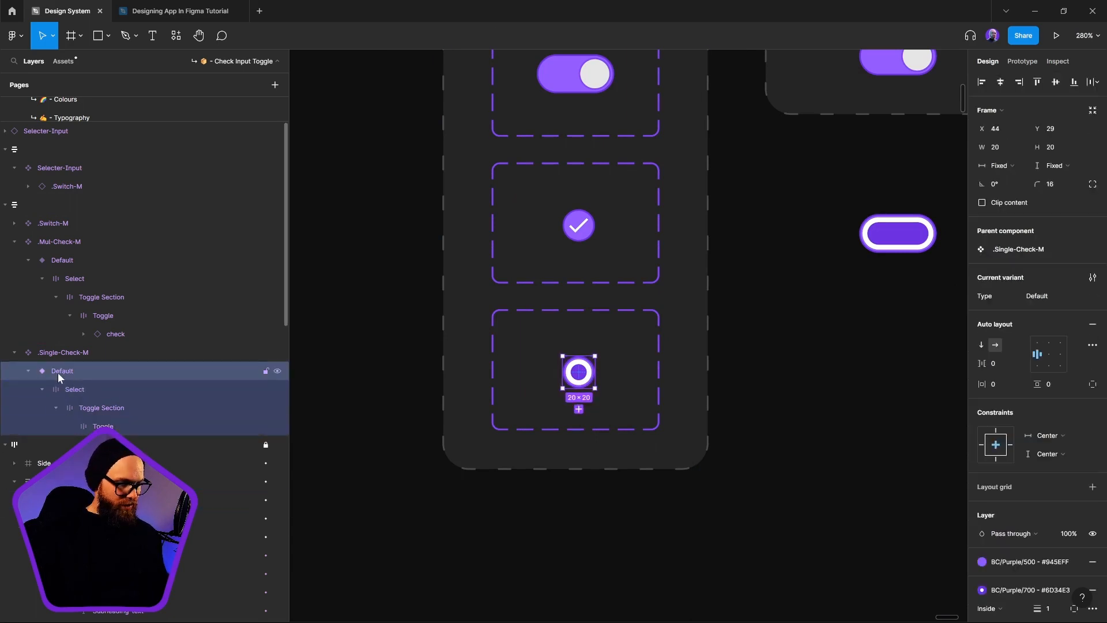
pyautogui.click(102, 407)
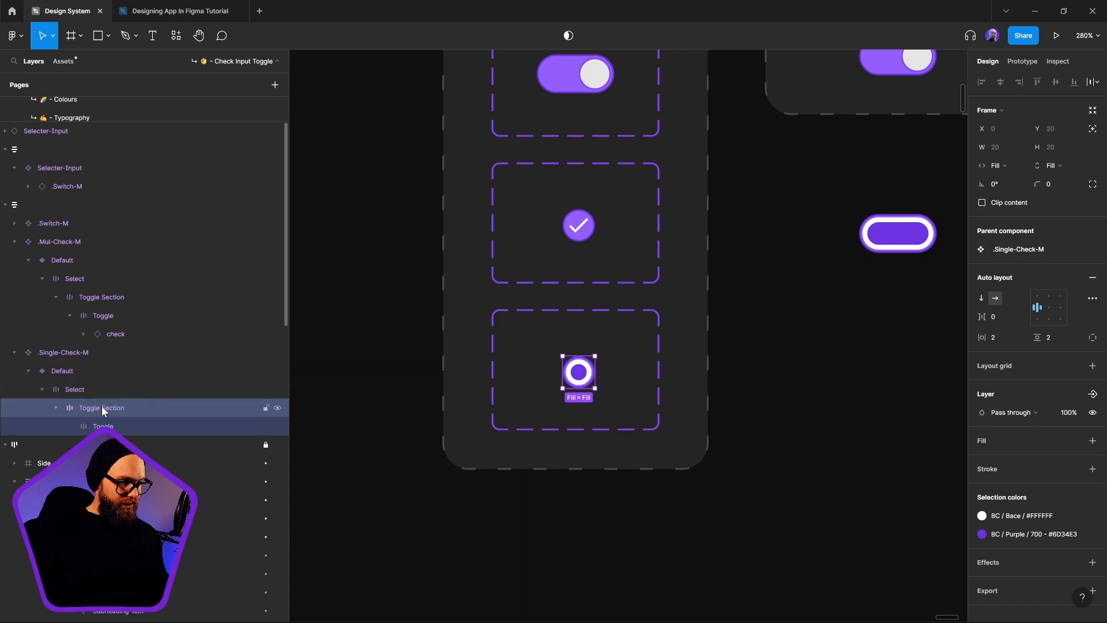
pyautogui.click(1003, 336)
pyautogui.write('3')
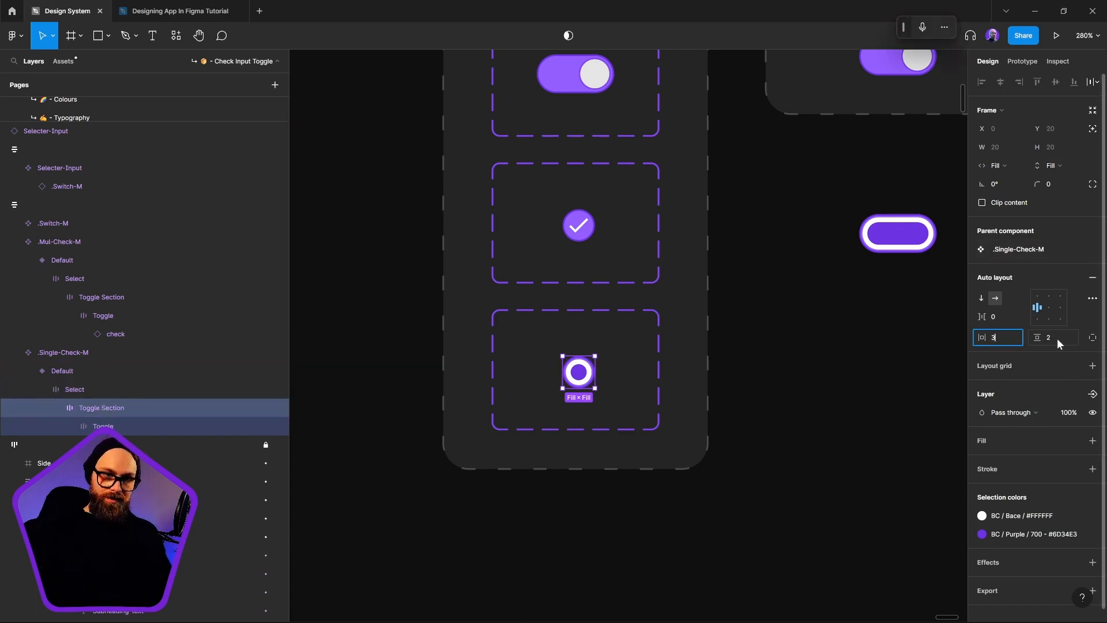
pyautogui.press('Tab')
pyautogui.write('3')
pyautogui.press('Return')
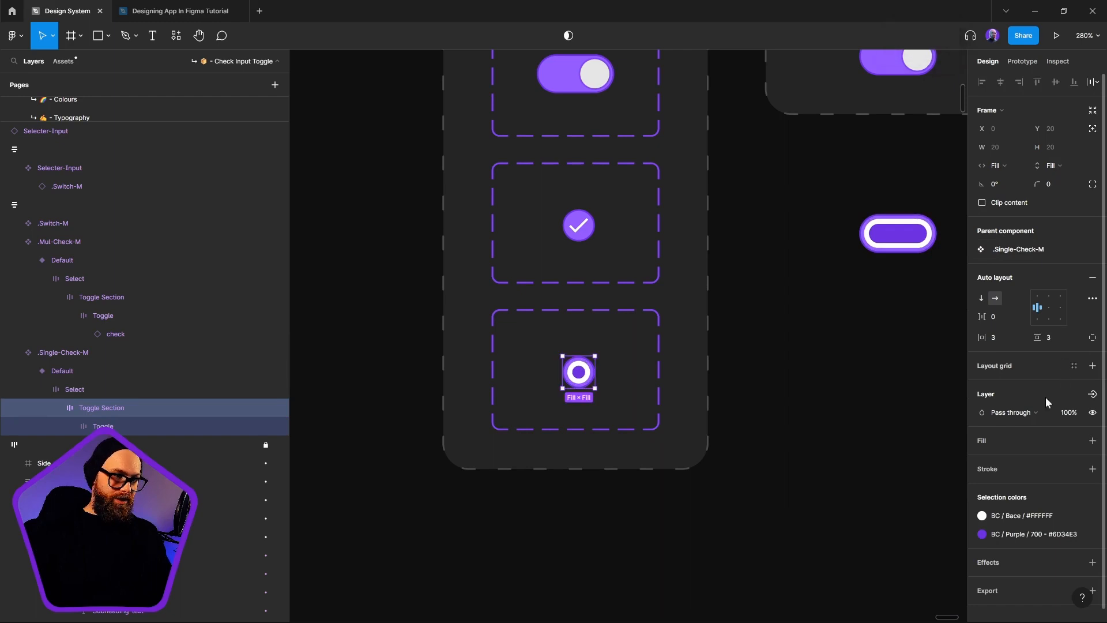
pyautogui.click(900, 405)
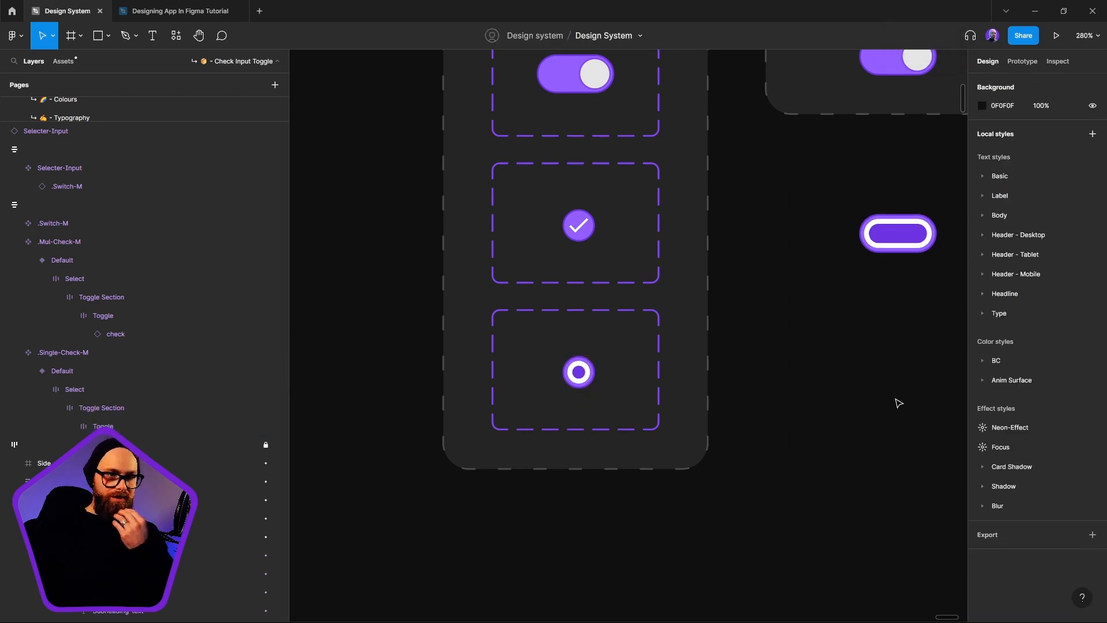
pyautogui.click(901, 238)
pyautogui.hscroll(4, 680, 402)
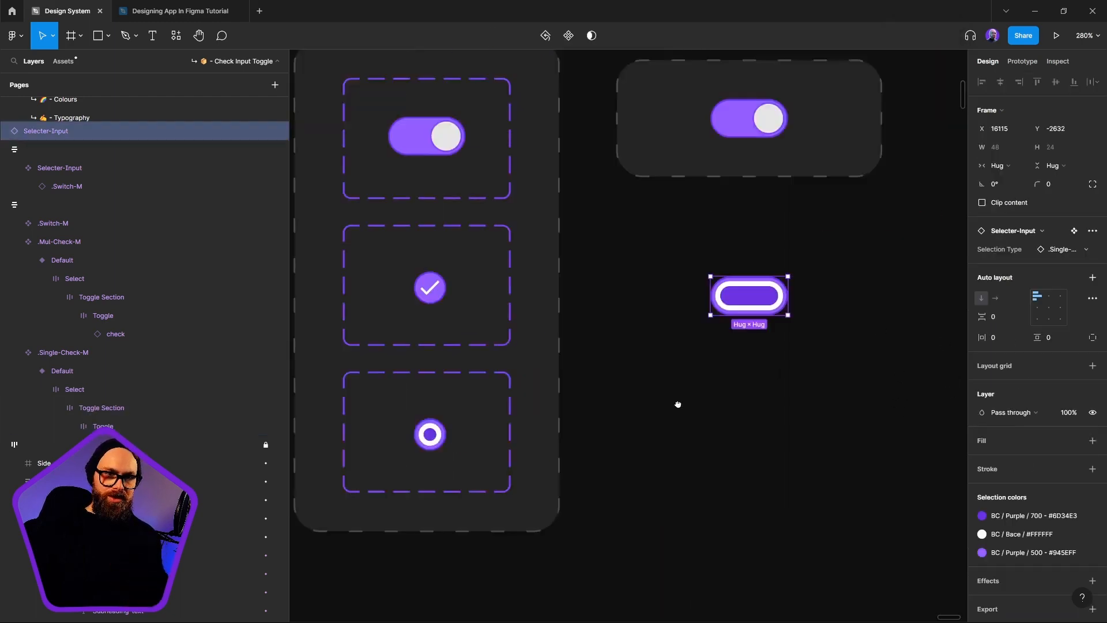
# Step: Delete every component property of the .Single-Check-M component set except the Type variant property
pyautogui.click(415, 429)
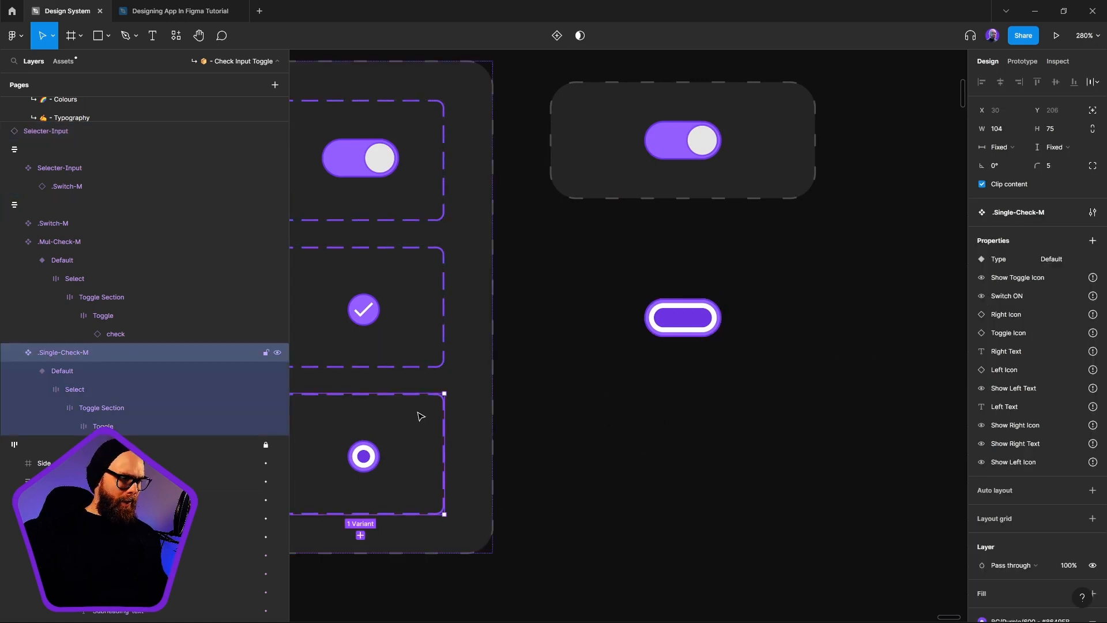
pyautogui.hscroll(-3, 604, 418)
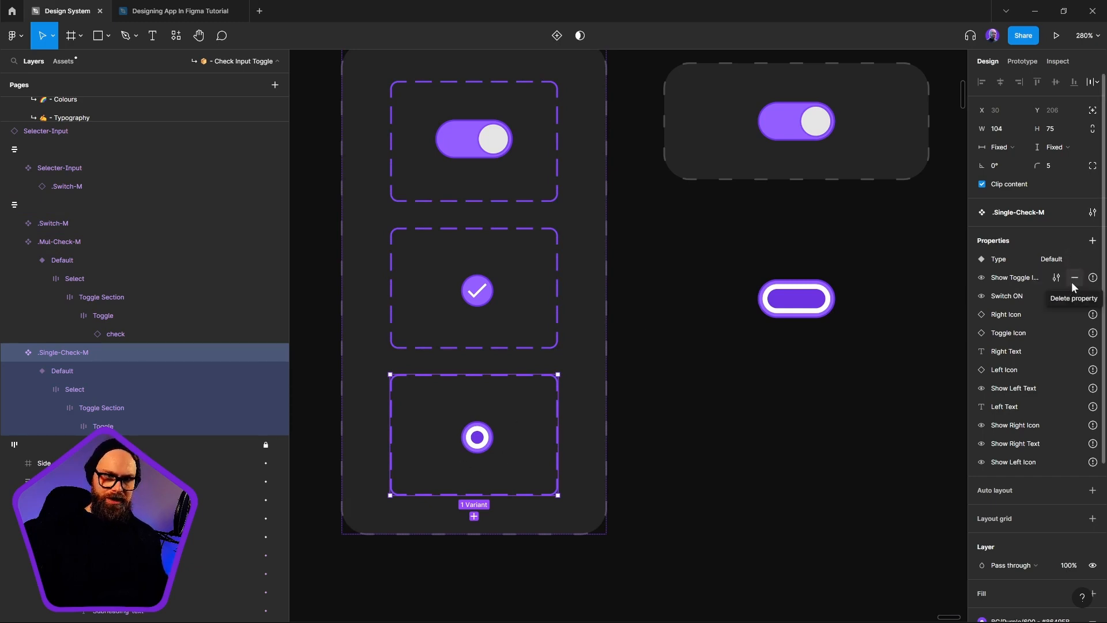
pyautogui.moveTo(1088, 295)
pyautogui.click(1078, 279)
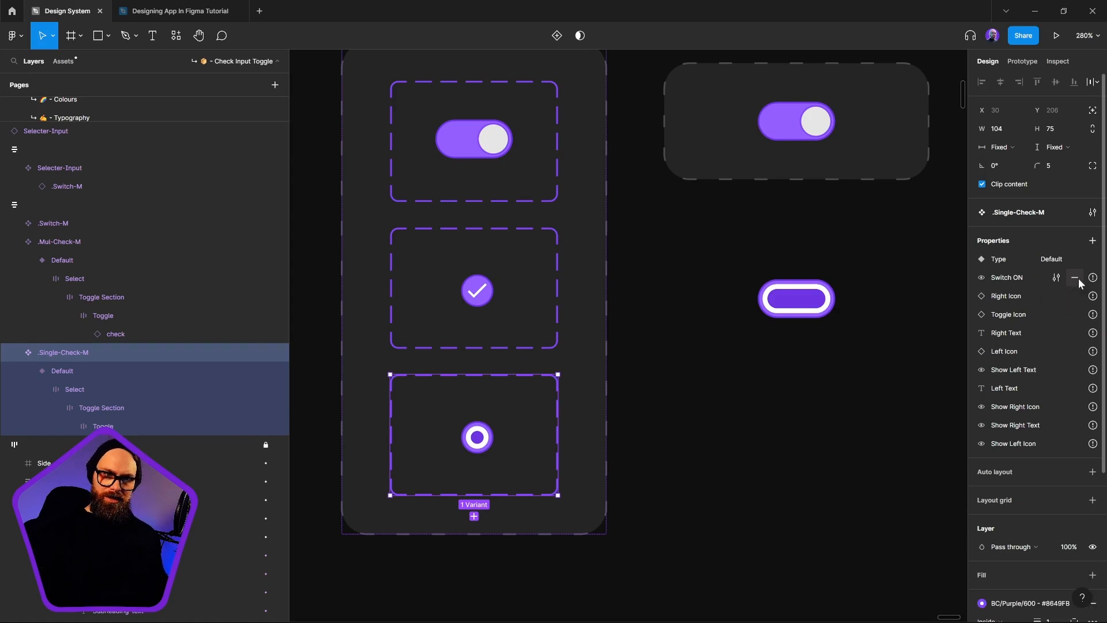
pyautogui.click(1078, 279)
pyautogui.click(1076, 278)
pyautogui.click(1076, 278)
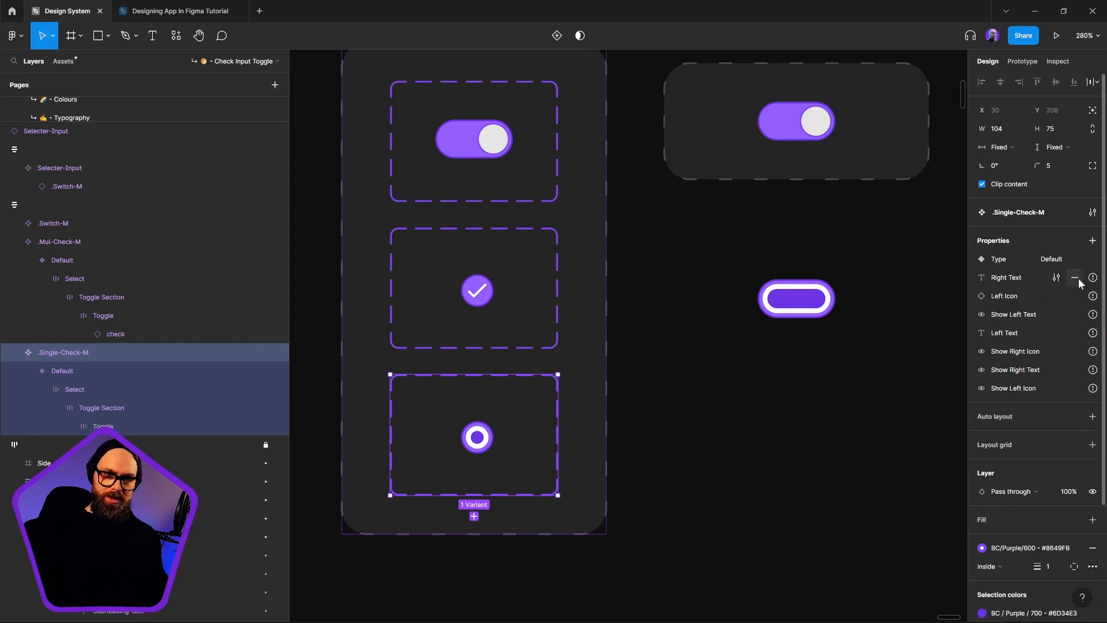
pyautogui.click(1076, 278)
pyautogui.click(1076, 278)
pyautogui.click(1076, 278)
pyautogui.click(1076, 278)
pyautogui.click(1075, 278)
pyautogui.click(1076, 278)
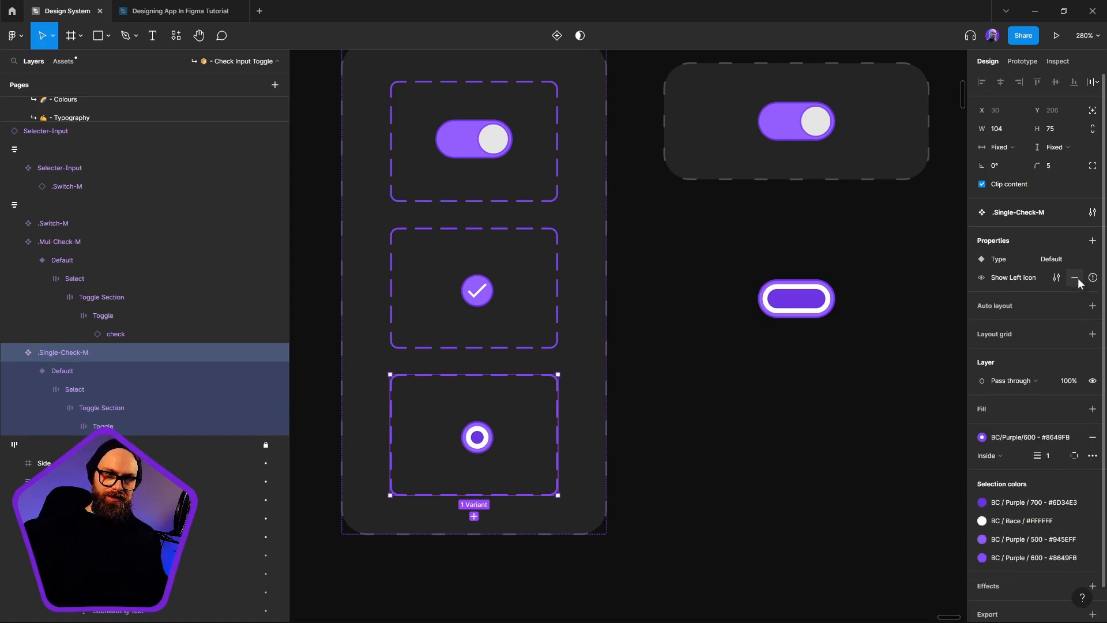
pyautogui.click(1076, 279)
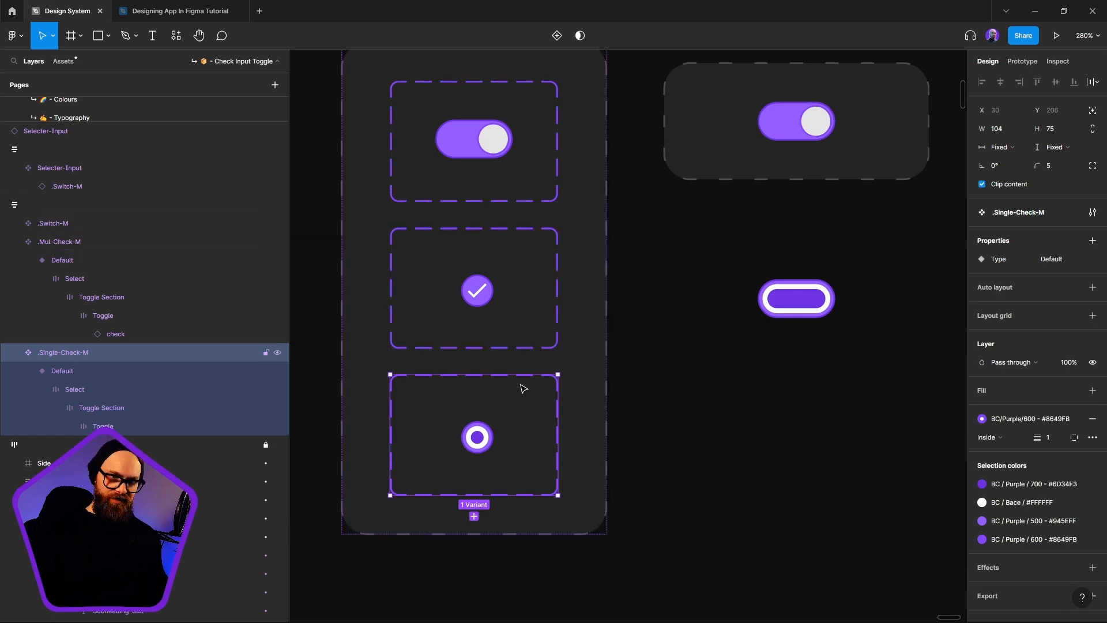
# Step: Delete the unused component properties of the .Mul-Check-M component set, keeping only Type, Show Toggle Icon and Toggle Icon
pyautogui.click(539, 331)
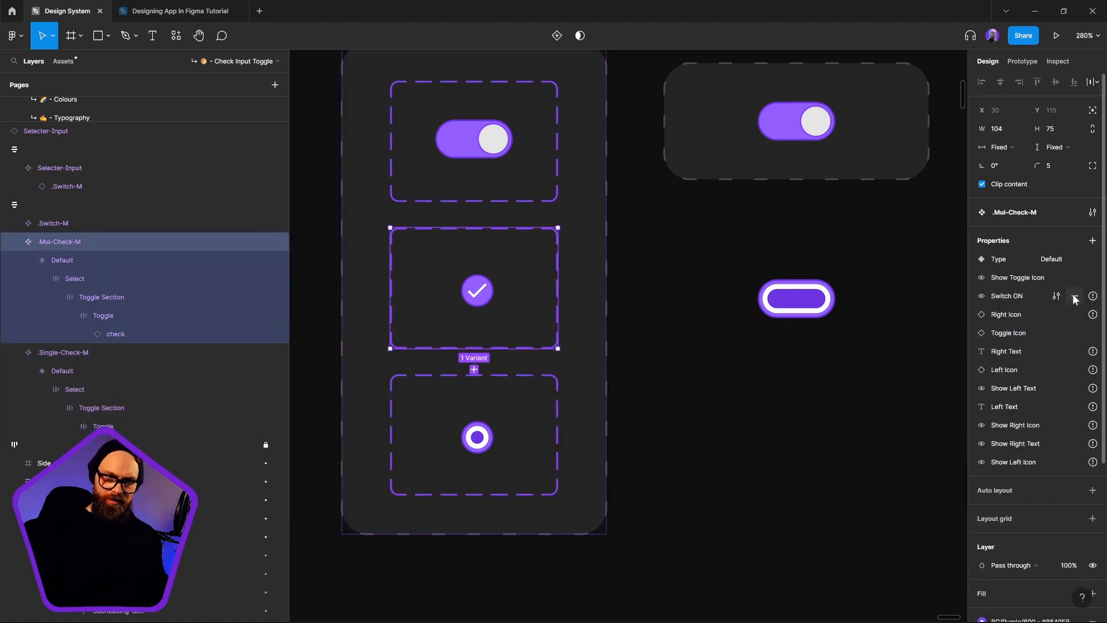
pyautogui.click(1074, 295)
pyautogui.click(1074, 295)
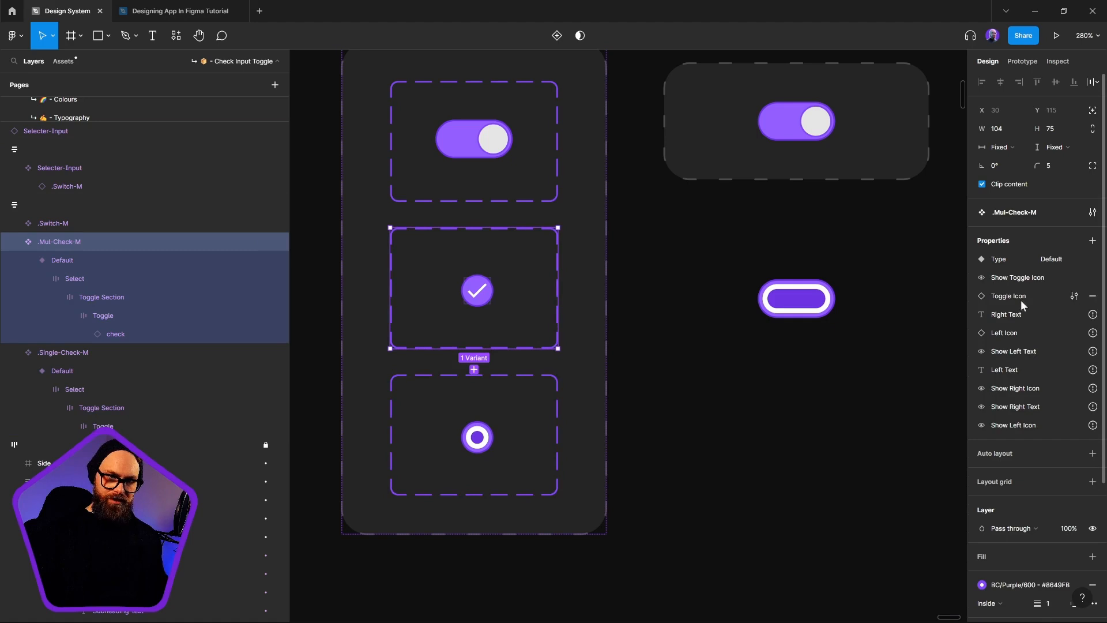
pyautogui.click(1076, 314)
pyautogui.click(1075, 314)
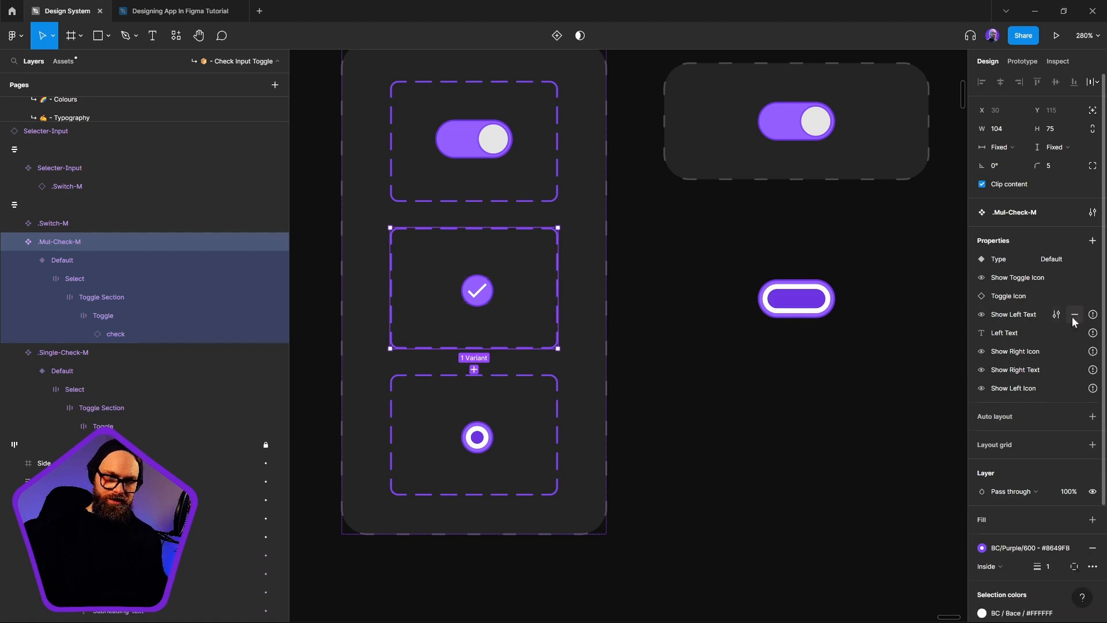
pyautogui.click(1074, 315)
pyautogui.click(1074, 315)
pyautogui.click(1074, 315)
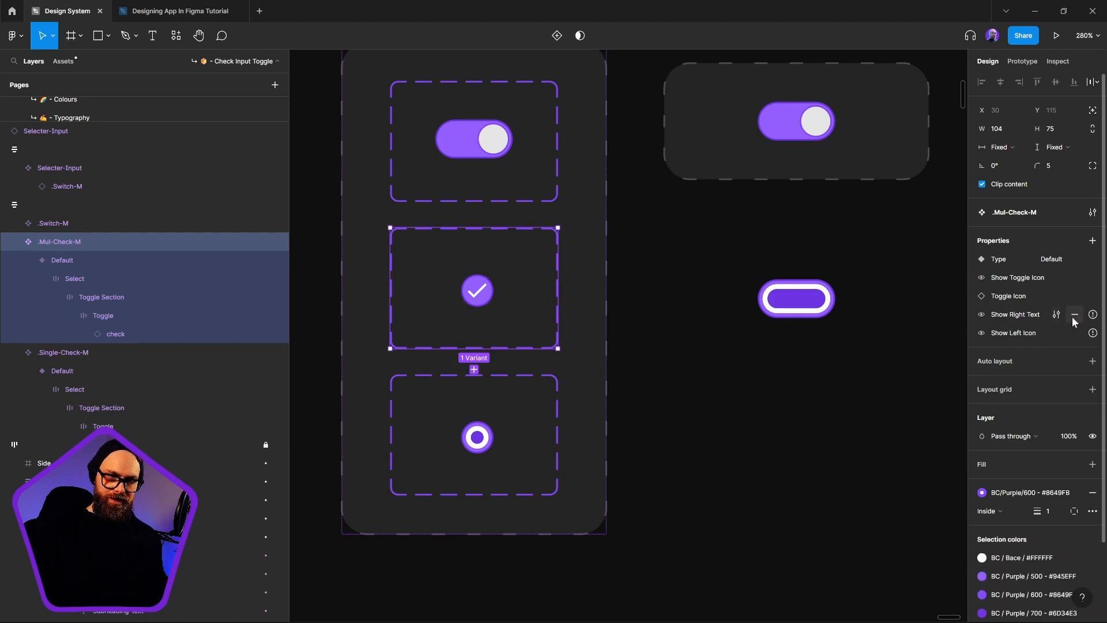
pyautogui.click(1075, 315)
pyautogui.click(1074, 315)
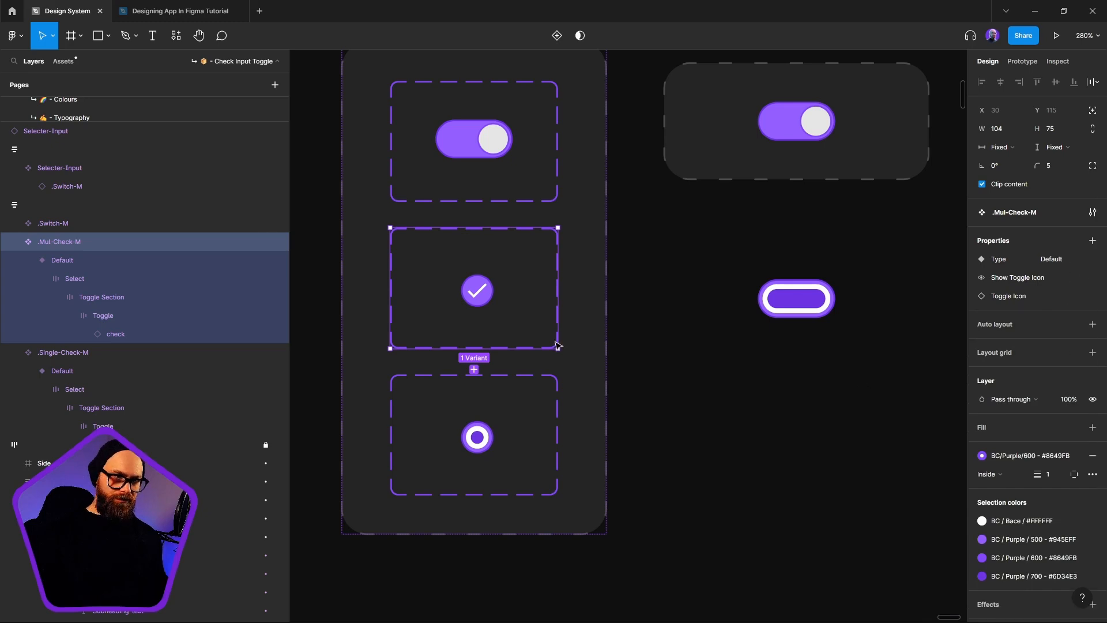
pyautogui.hotkey('shift', 'Tab')
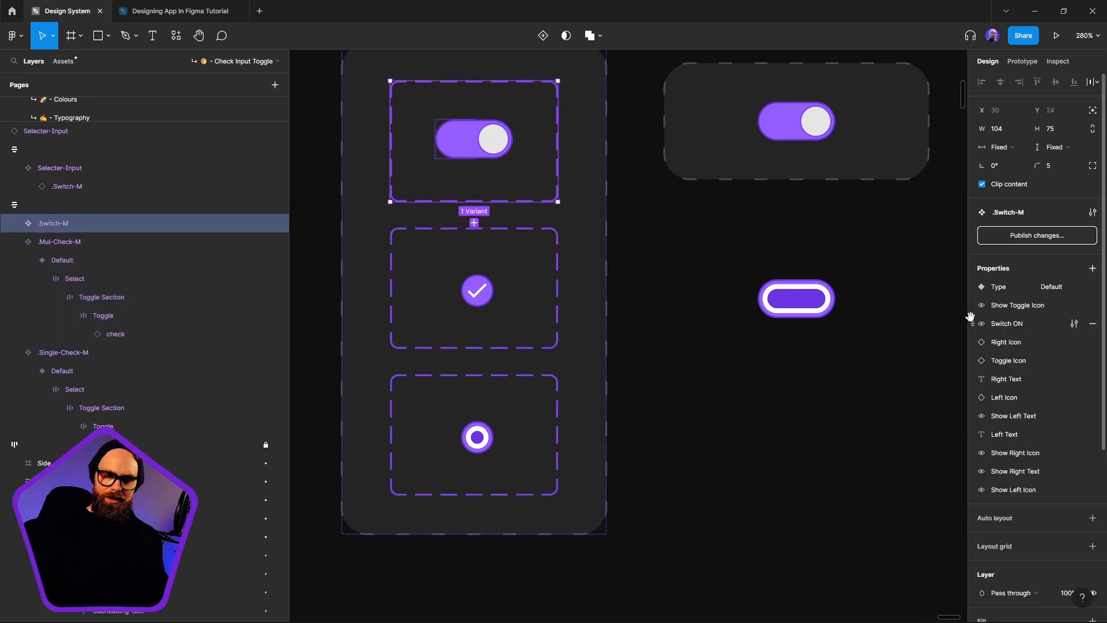
# Step: Add auto layout to the .Single-Check-M and .Mul-Check-M component sets, and select the .Switch-M set
pyautogui.click(456, 441)
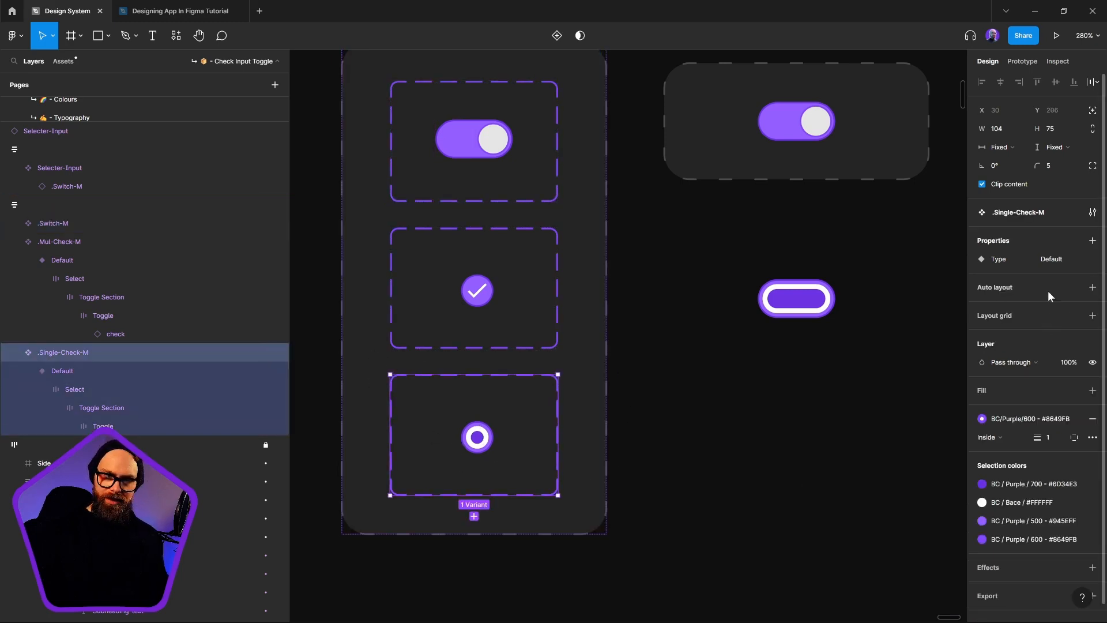
pyautogui.click(1093, 287)
pyautogui.click(533, 334)
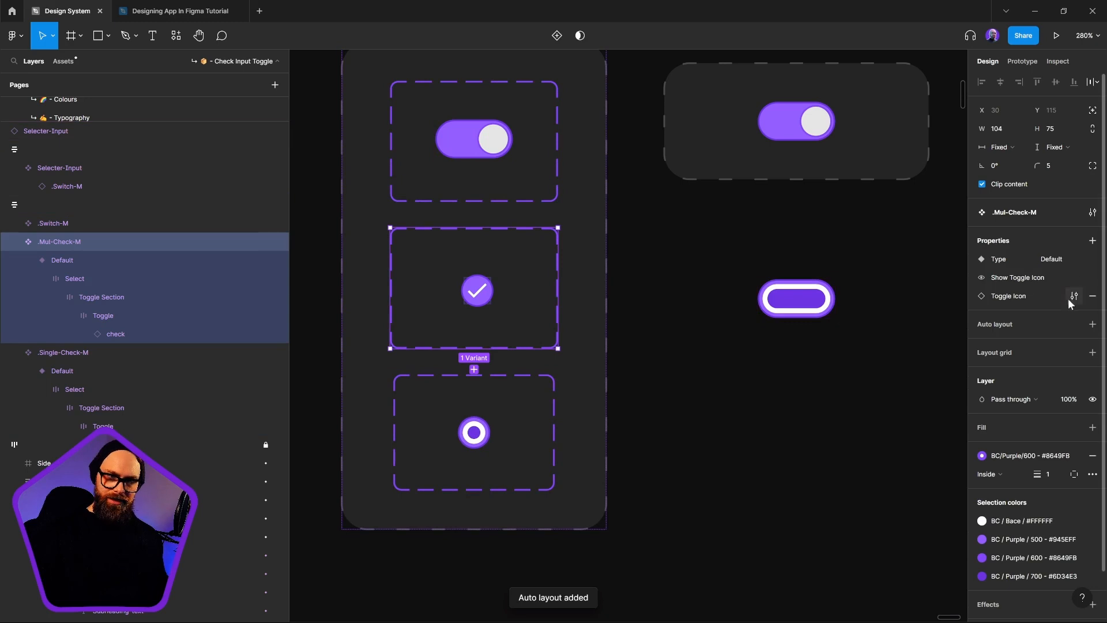
pyautogui.click(1092, 325)
pyautogui.click(552, 196)
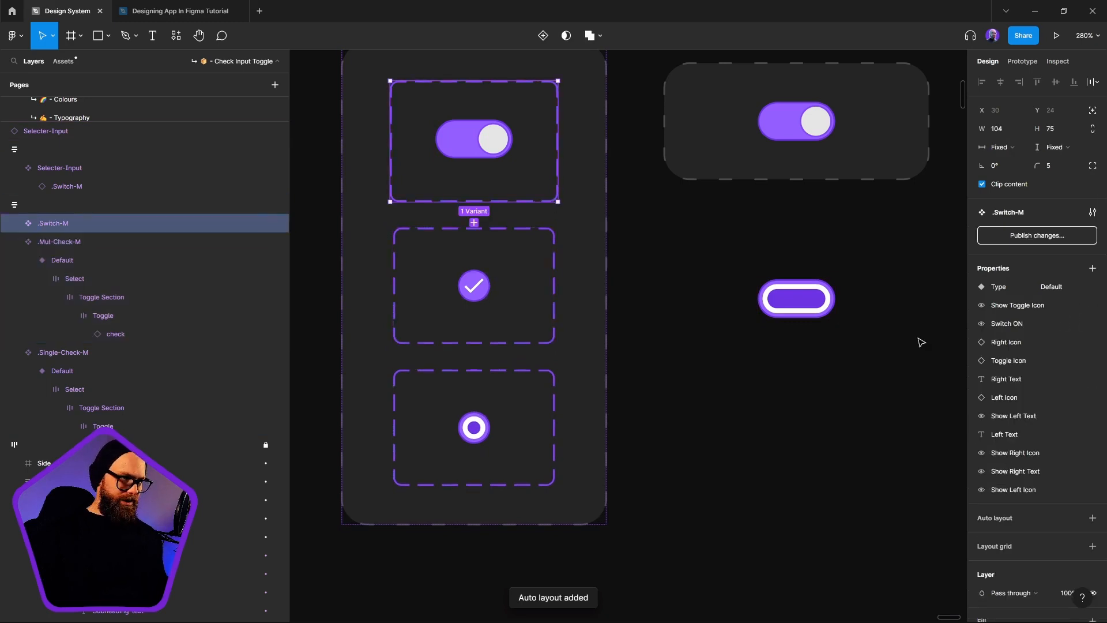
pyautogui.click(1093, 269)
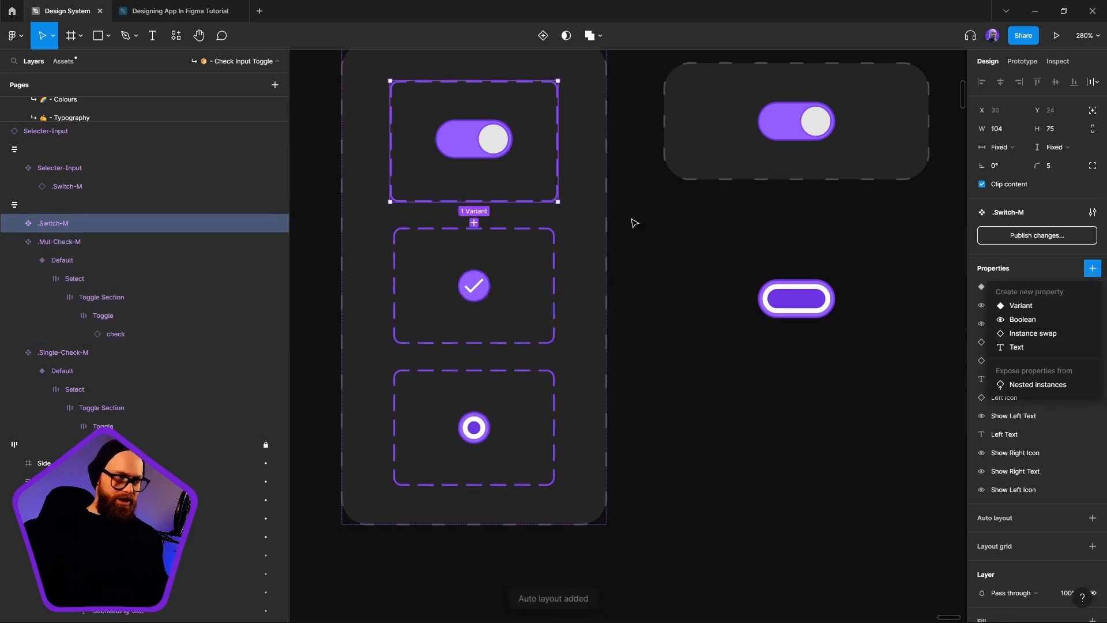
pyautogui.click(1024, 265)
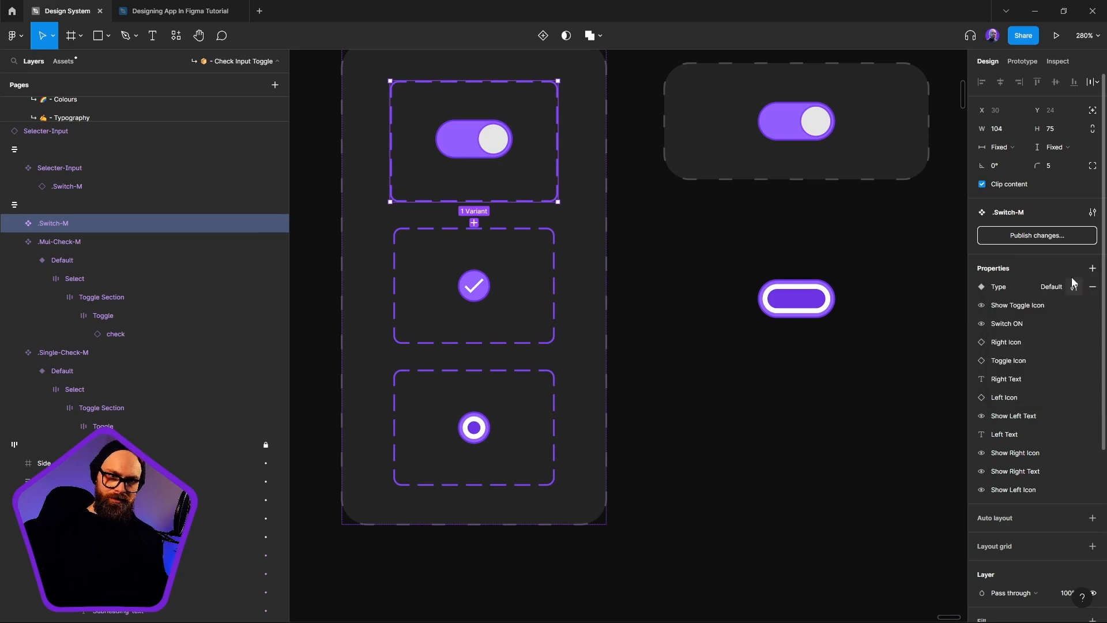
pyautogui.click(1093, 269)
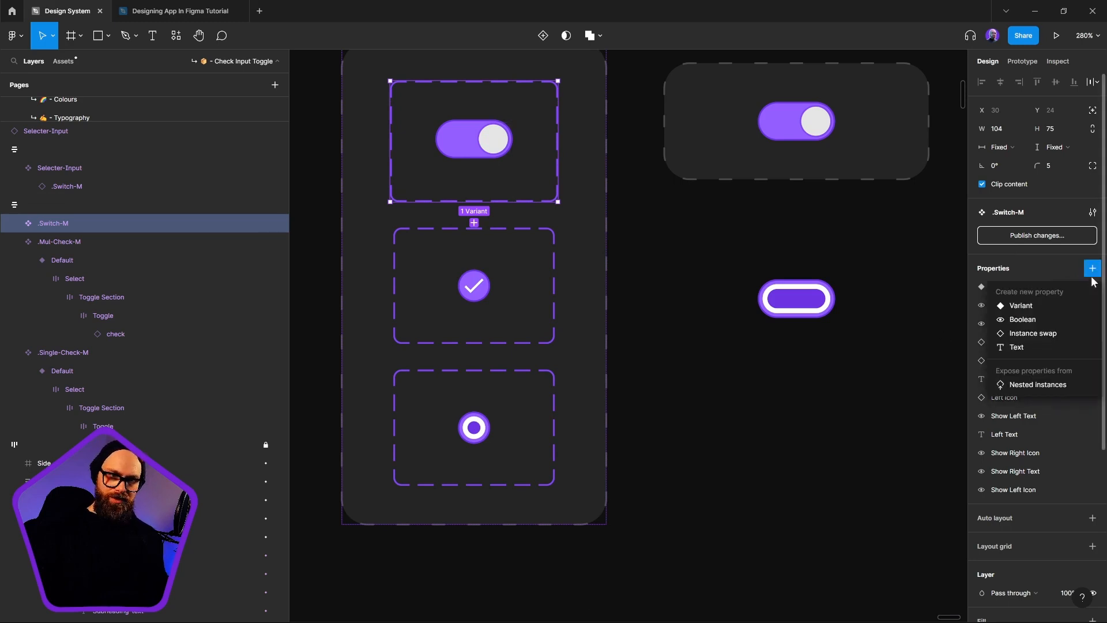
pyautogui.click(1050, 271)
# Step: Add auto layout to the .Switch-M component set
pyautogui.click(1092, 518)
pyautogui.click(781, 460)
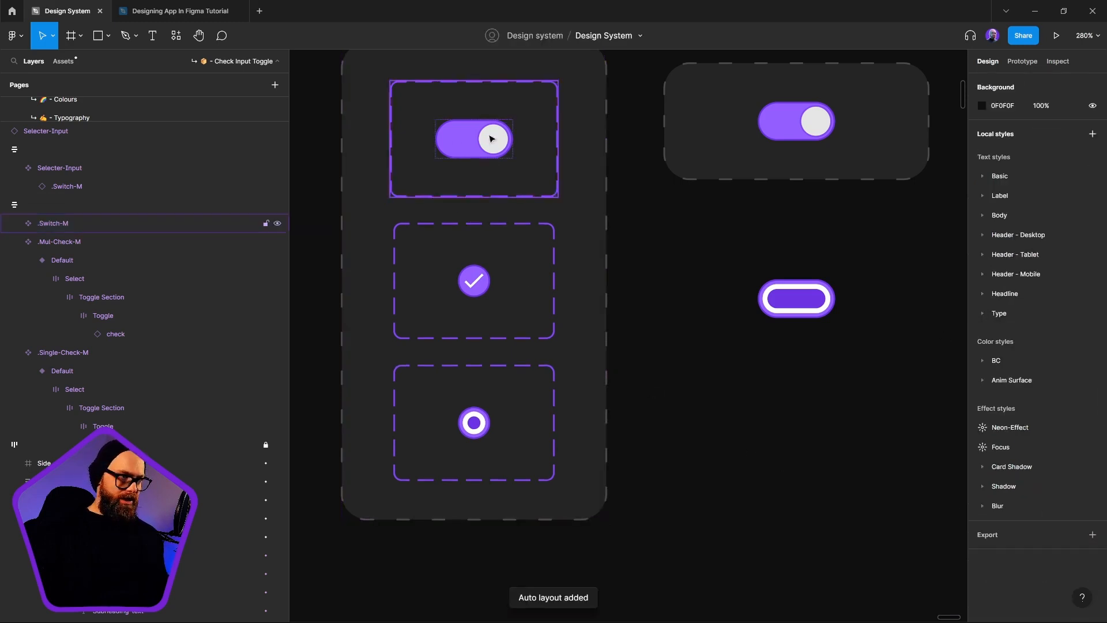
pyautogui.click(485, 143)
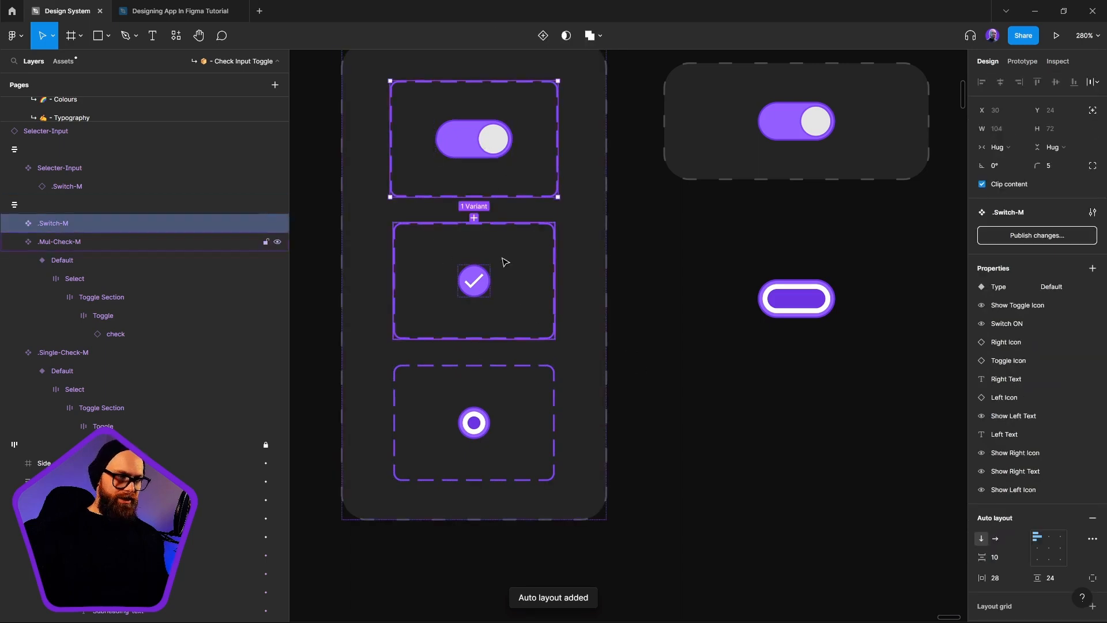
# Step: Set both the horizontal and vertical resizing of the Default variant in .Mul-Check-M to Hug contents
pyautogui.click(484, 291)
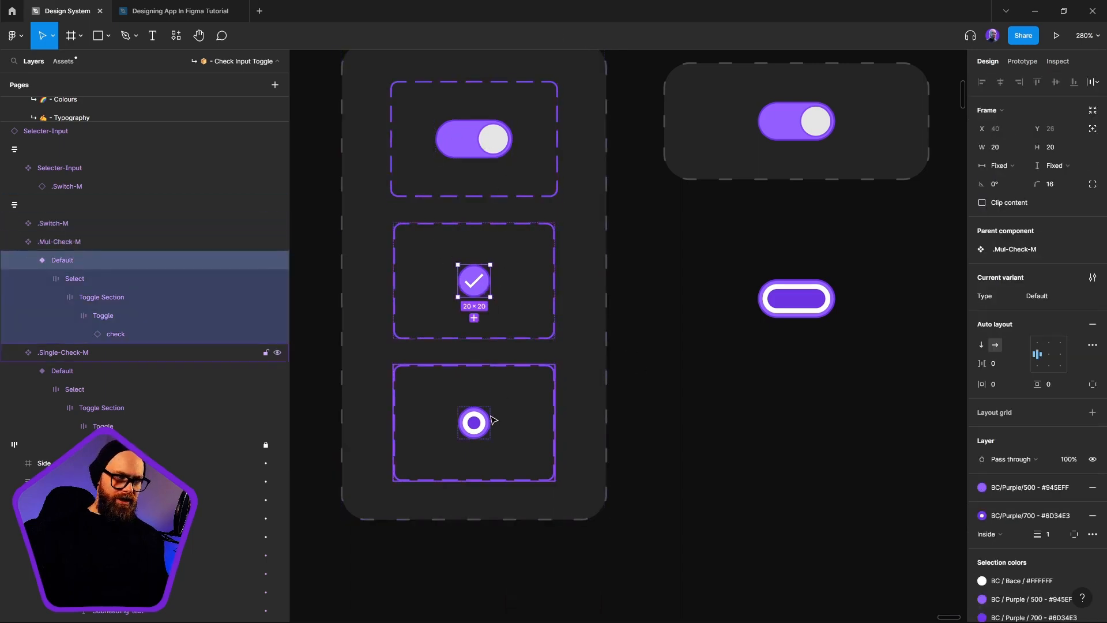
pyautogui.click(1014, 167)
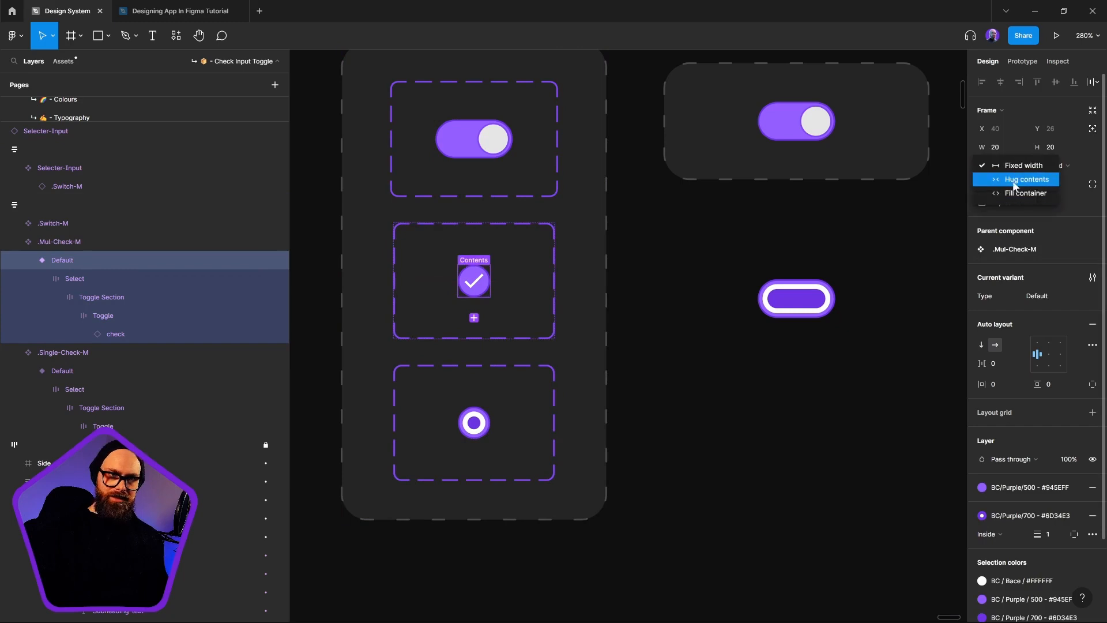
pyautogui.click(1015, 183)
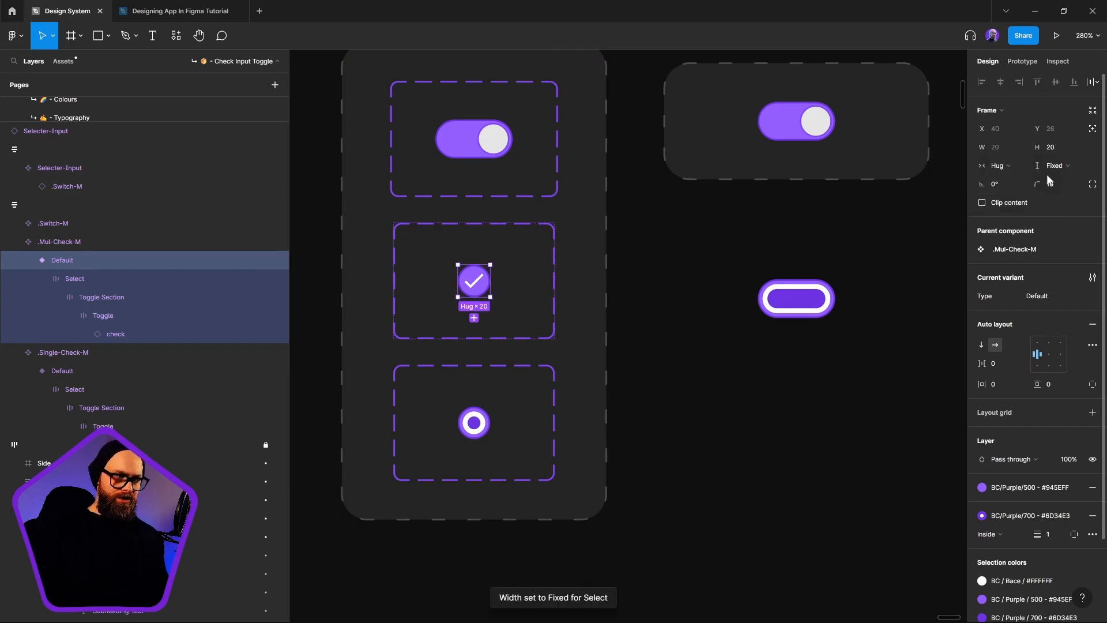
pyautogui.click(1047, 170)
pyautogui.click(1053, 180)
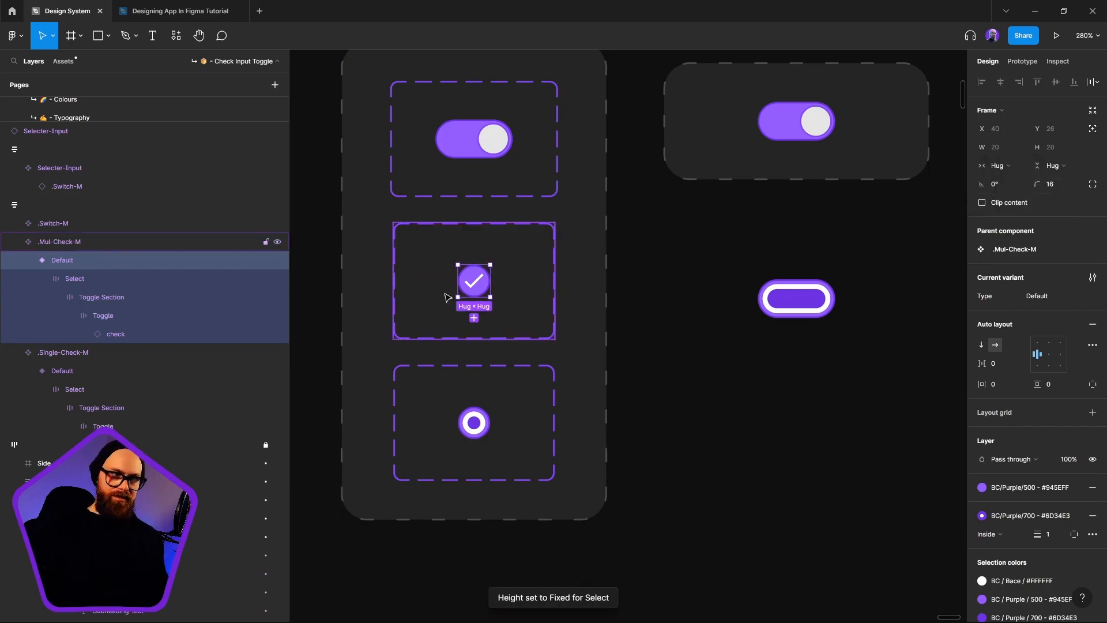
# Step: Set both the vertical and horizontal resizing of the Default variant in .Single-Check-M to Hug contents
pyautogui.click(488, 426)
pyautogui.click(488, 426)
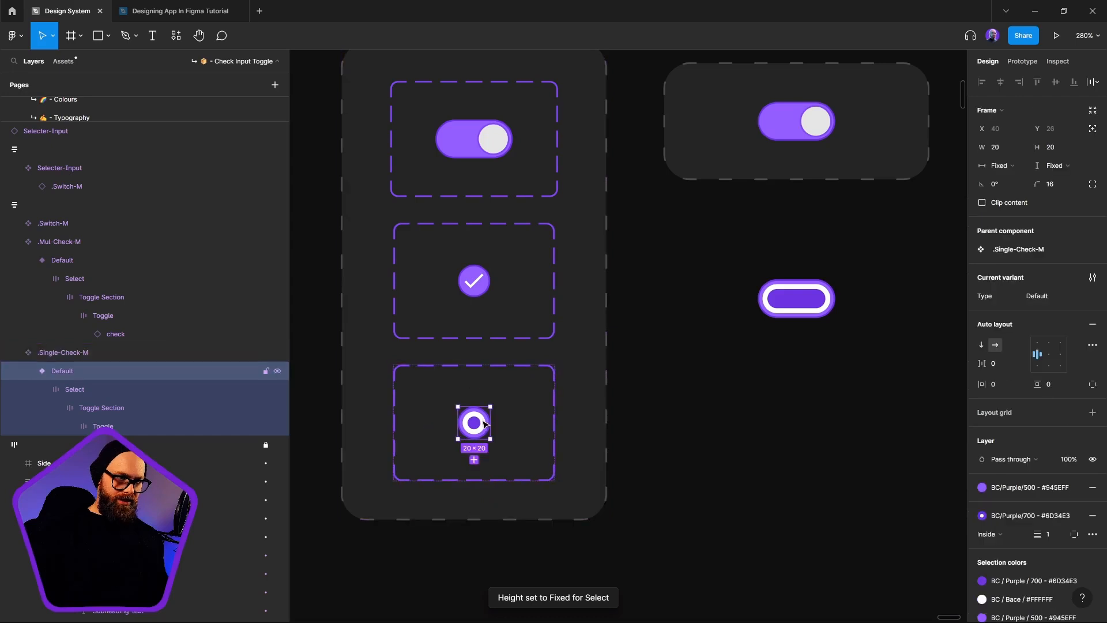
pyautogui.click(1074, 160)
pyautogui.click(1068, 172)
pyautogui.click(1010, 171)
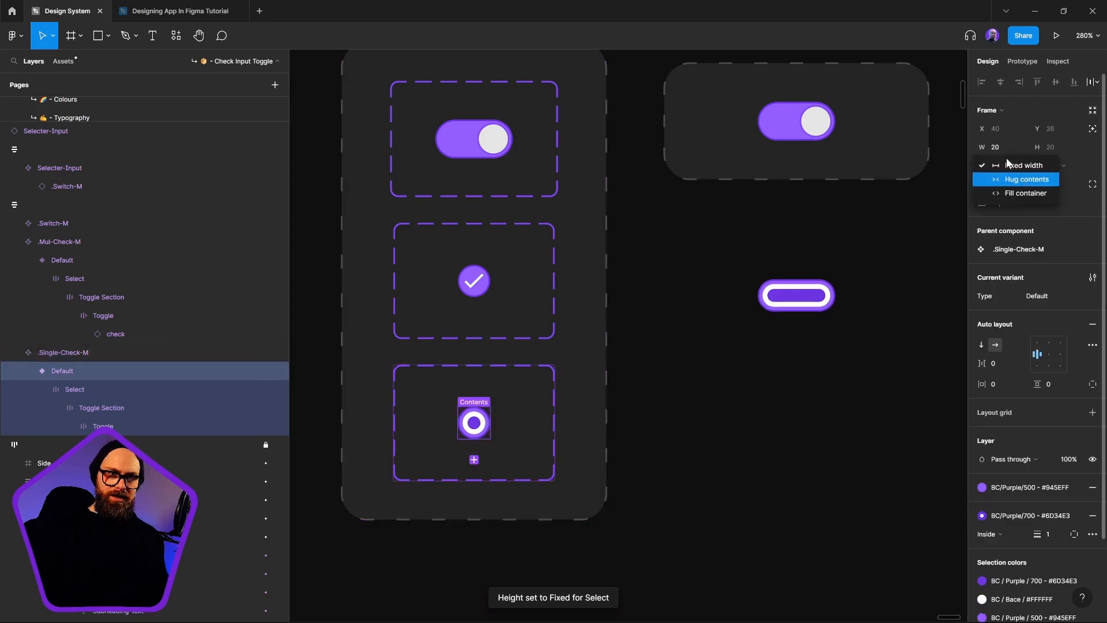
pyautogui.click(1015, 179)
pyautogui.click(474, 295)
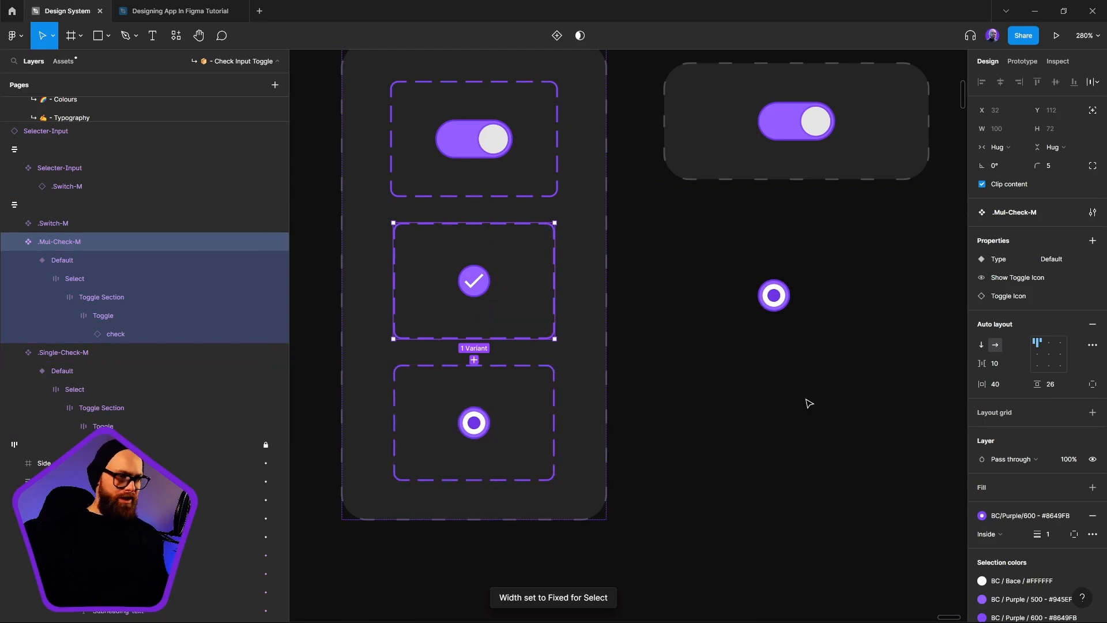
# Step: Test the Selecter-Input instance by swapping its Selection Type to .Mul-Check-M and finally to .Switch-M
pyautogui.click(793, 352)
pyautogui.click(780, 299)
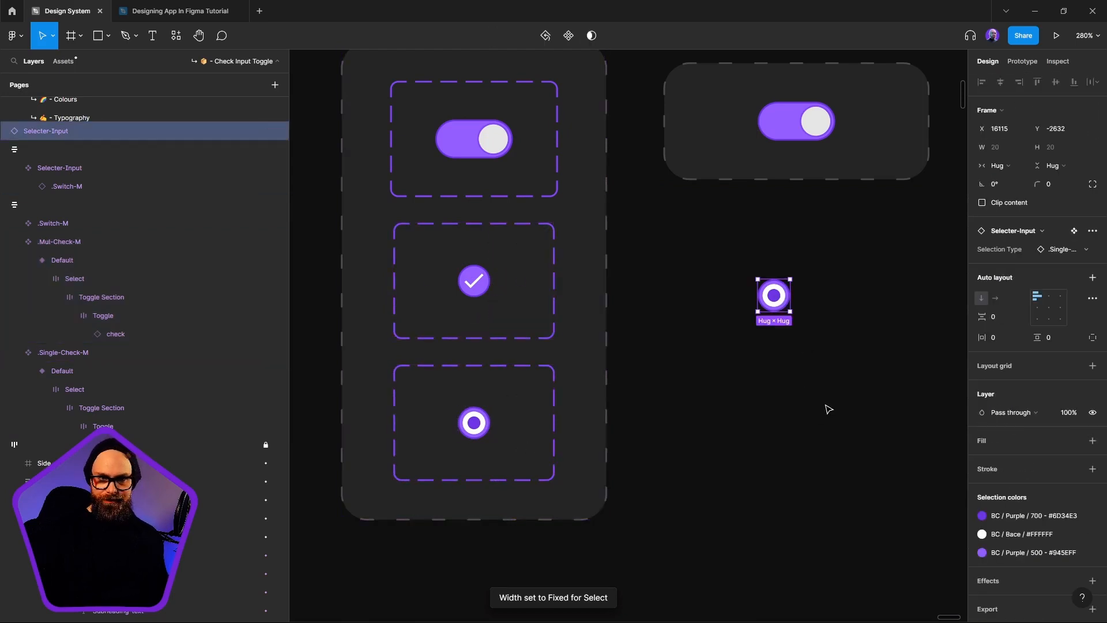
pyautogui.click(1061, 249)
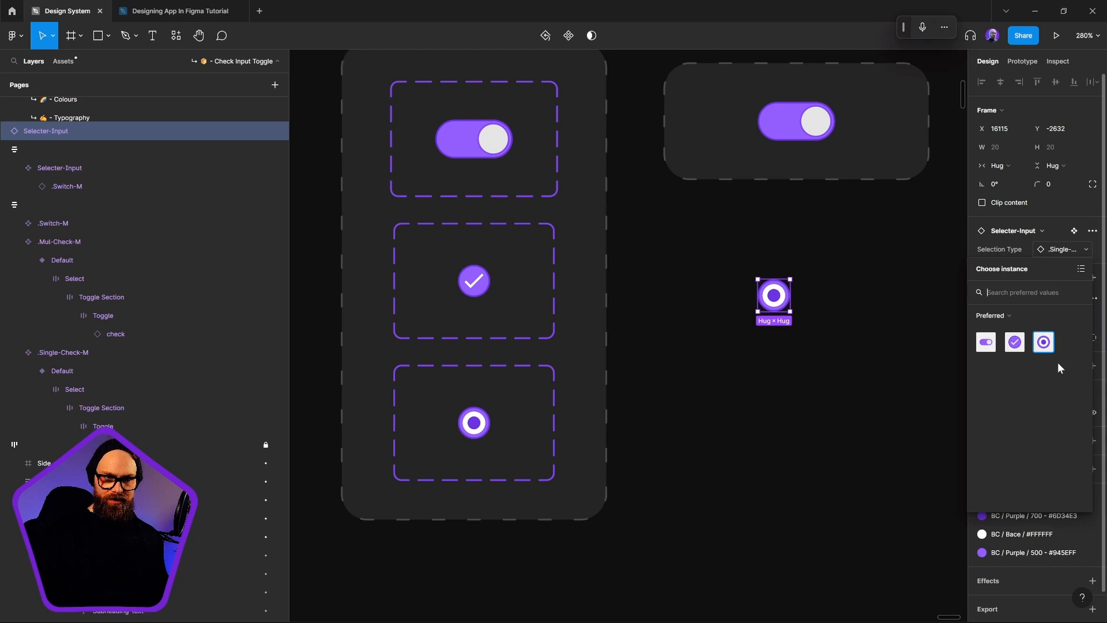
pyautogui.click(1018, 344)
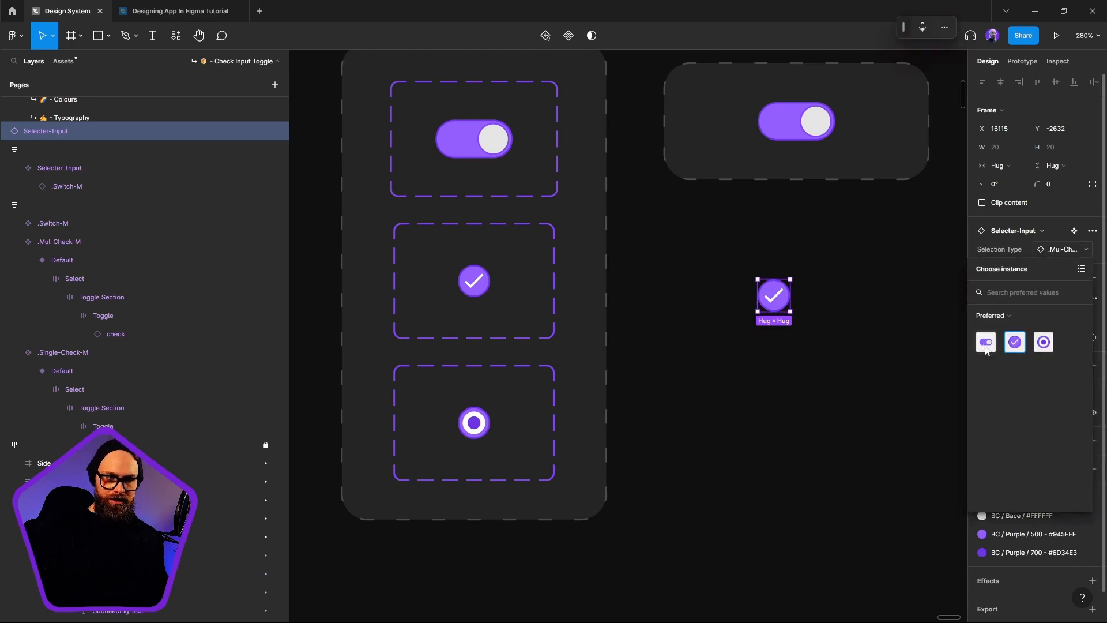
pyautogui.click(987, 345)
pyautogui.click(805, 465)
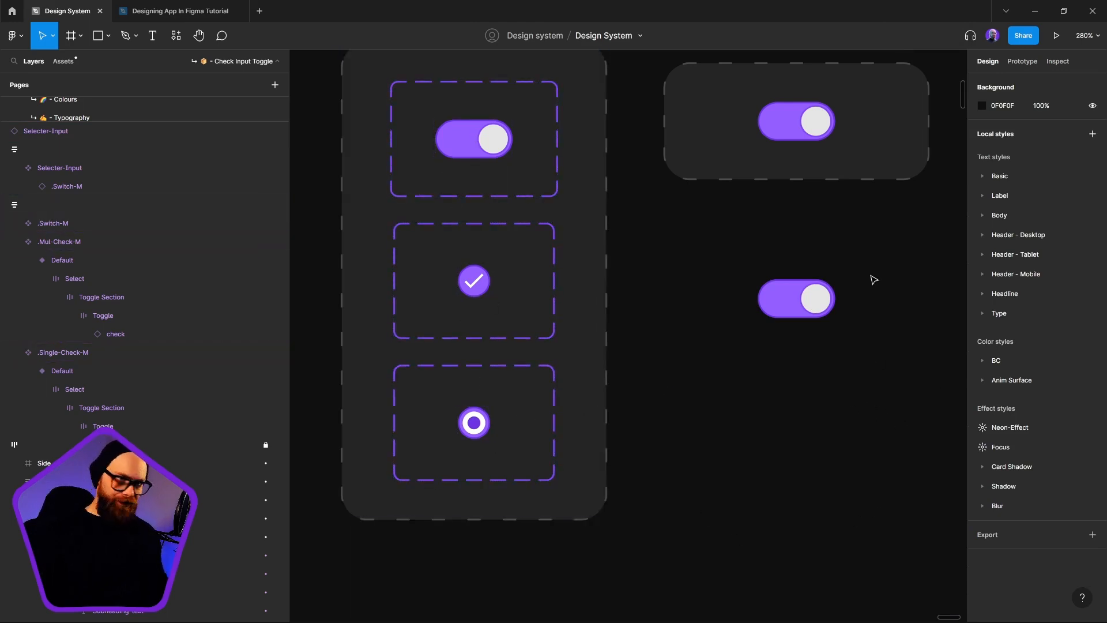
# Step: Add a second variant to the .Mul-Check-M component set, based on its Default variant
pyautogui.click(516, 161)
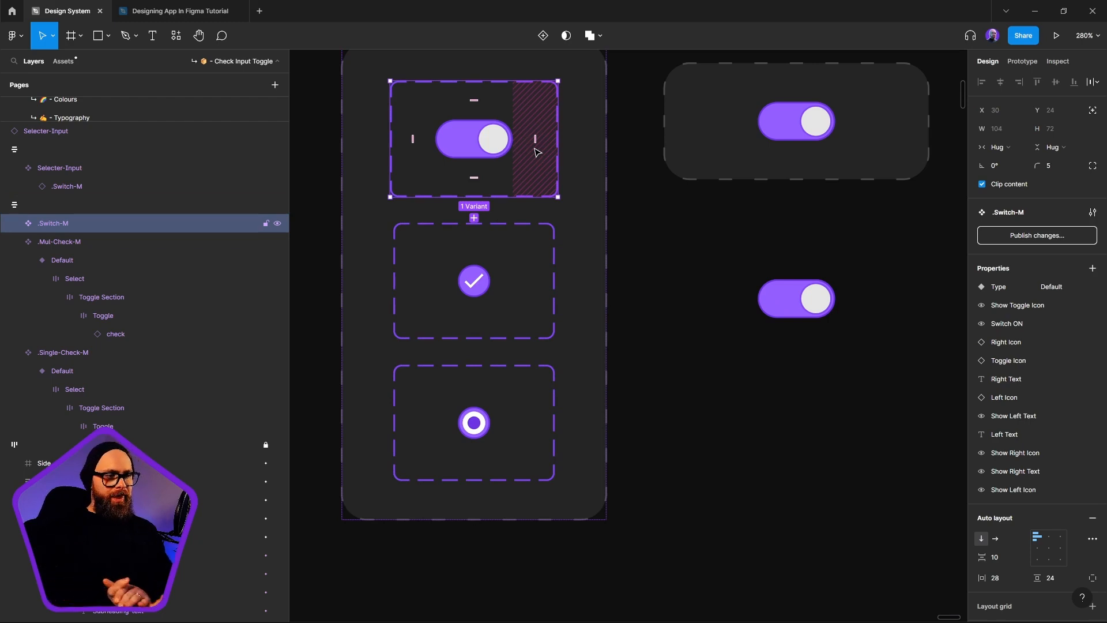
pyautogui.click(485, 303)
pyautogui.doubleClick(487, 302)
pyautogui.keyDown('shift'); pyautogui.click(545, 433); pyautogui.keyUp('shift')
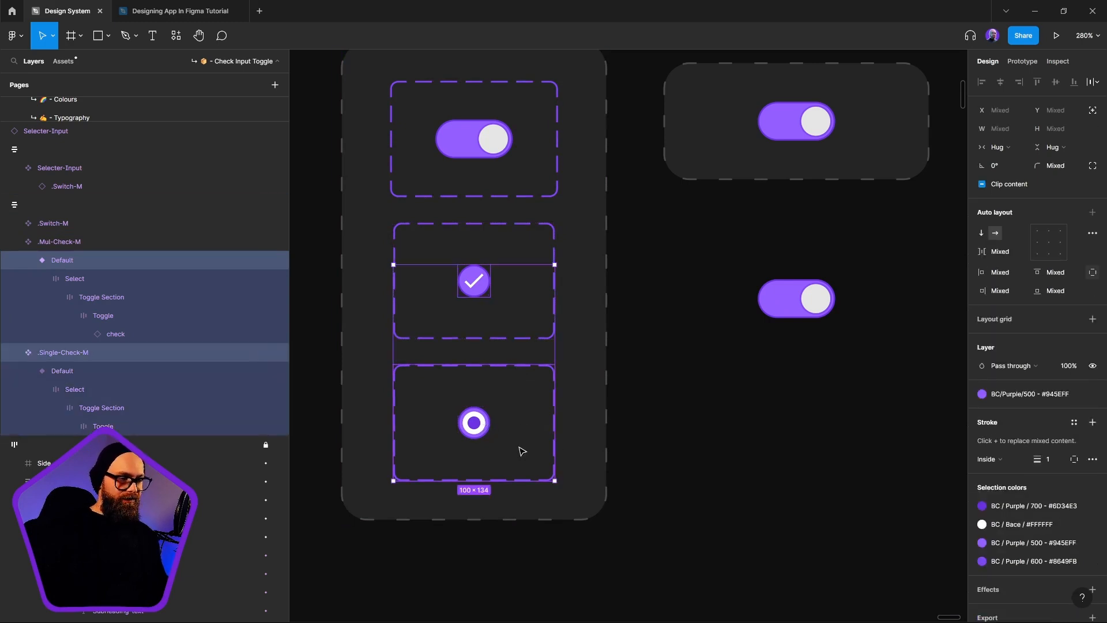
pyautogui.click(476, 294)
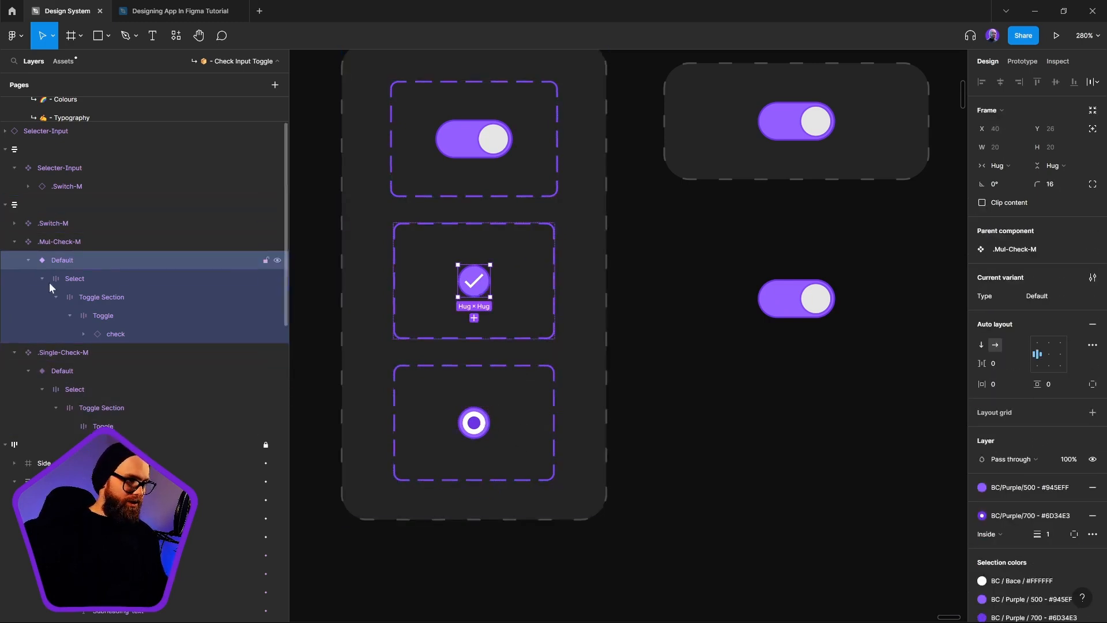
pyautogui.click(474, 318)
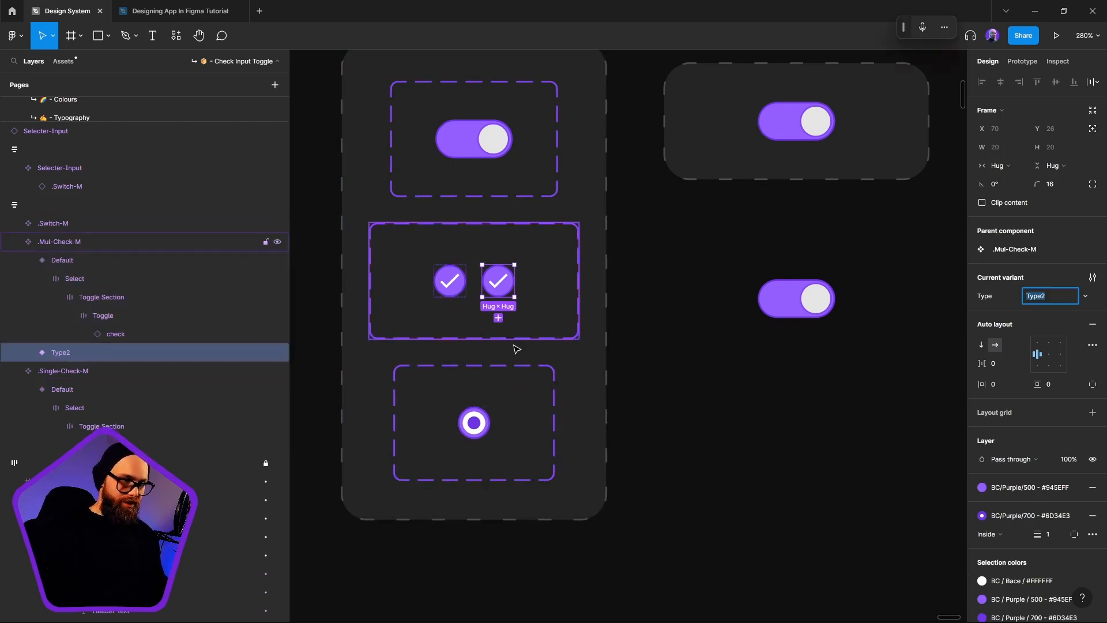
# Step: Rename the Type variant property of .Mul-Check-M to State
pyautogui.doubleClick(993, 296)
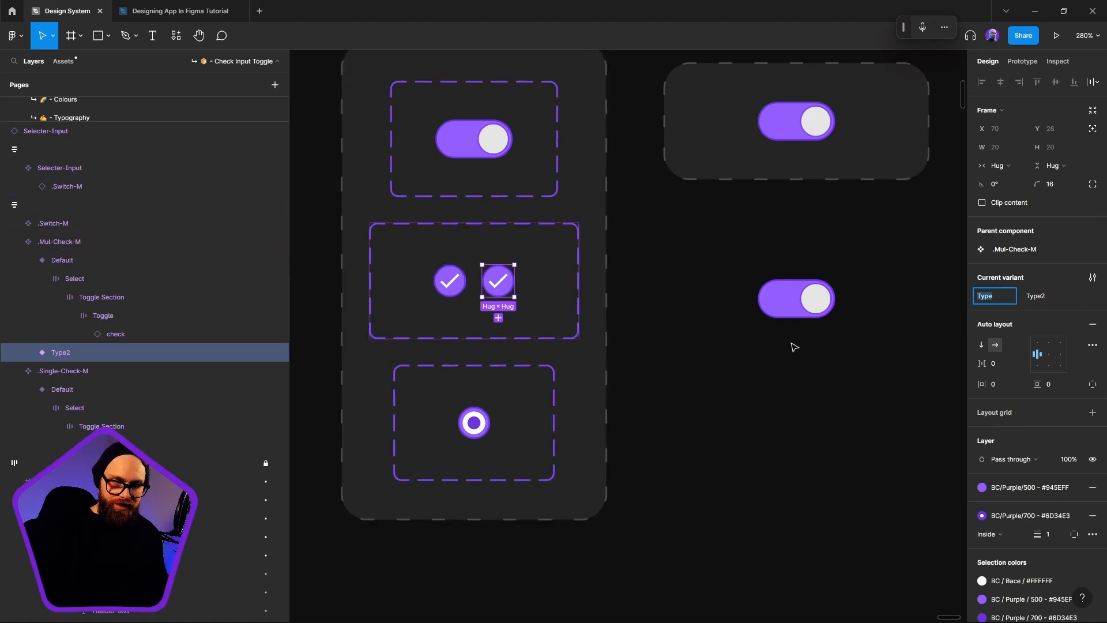
pyautogui.press('BackSpace')
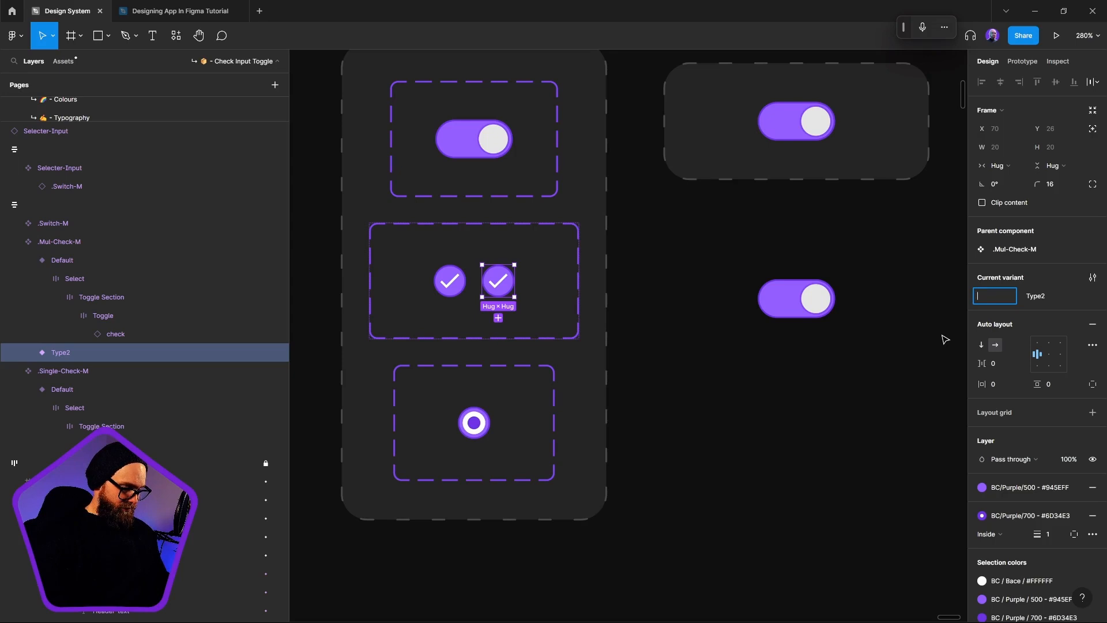
pyautogui.write('ta')
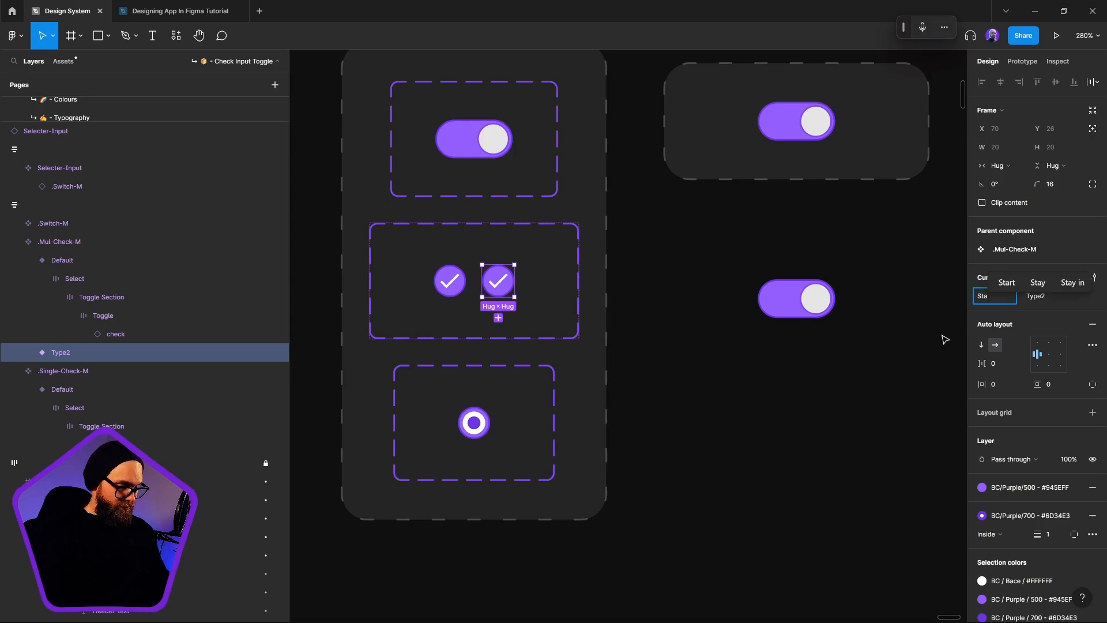
pyautogui.write('te')
pyautogui.press('Return')
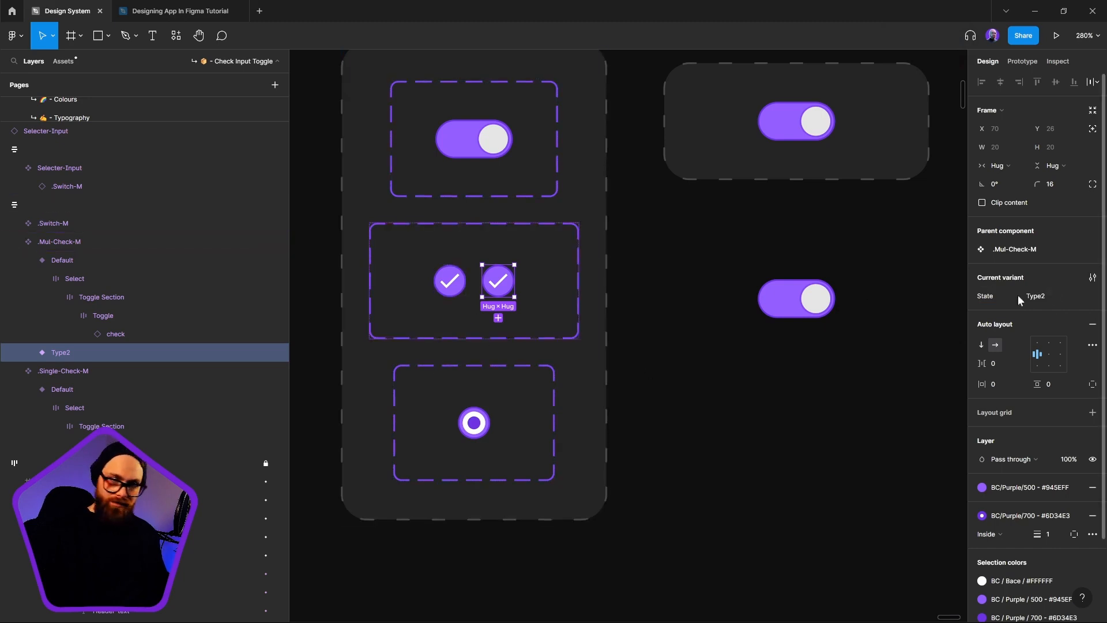
# Step: Set the State value of the second .Mul-Check-M variant to Off and of the first variant to No
pyautogui.click(1036, 296)
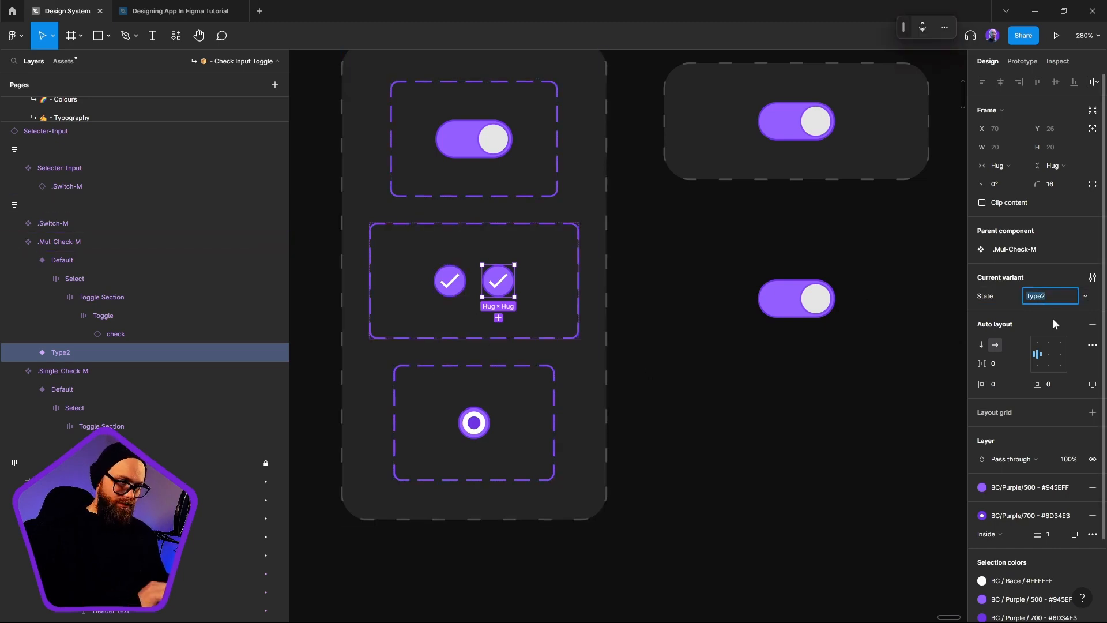
pyautogui.write('Off')
pyautogui.press('Return')
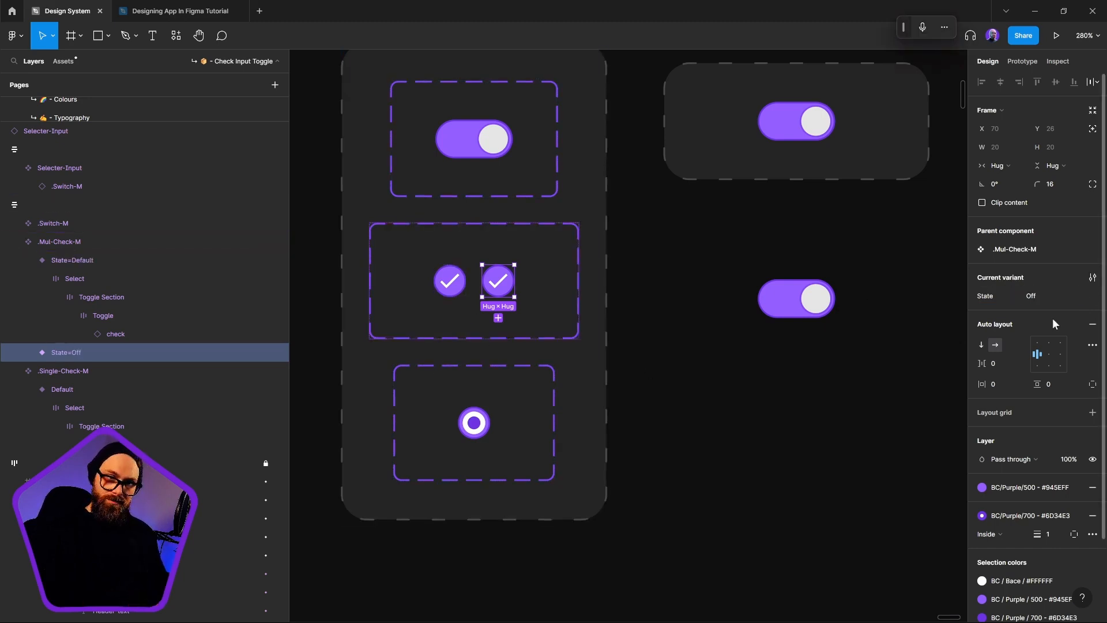
pyautogui.click(456, 283)
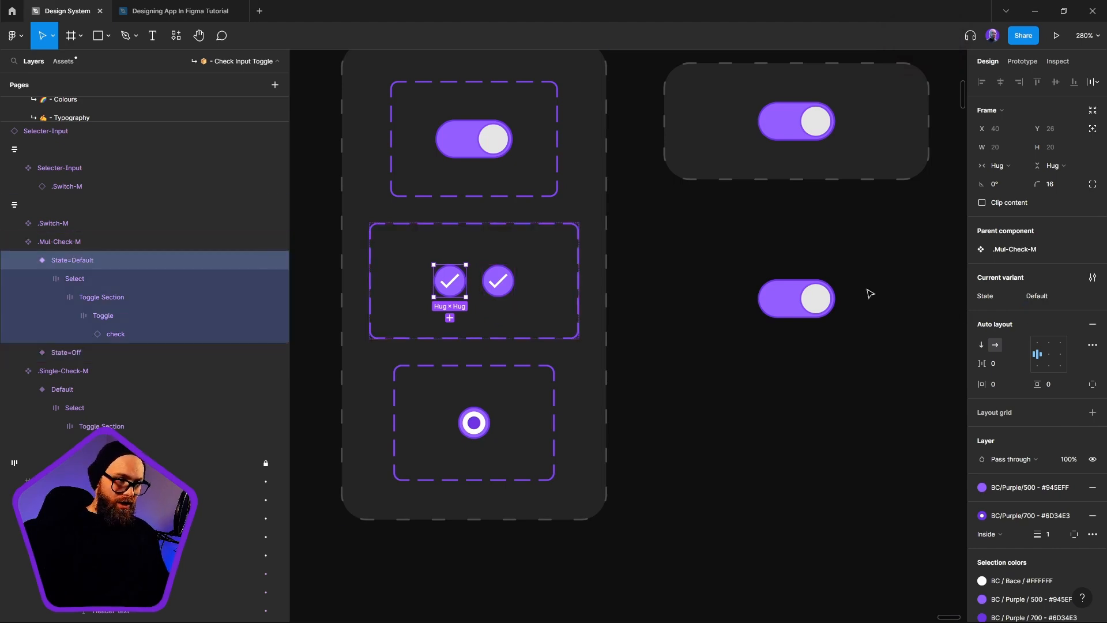
pyautogui.click(1040, 296)
pyautogui.write('No')
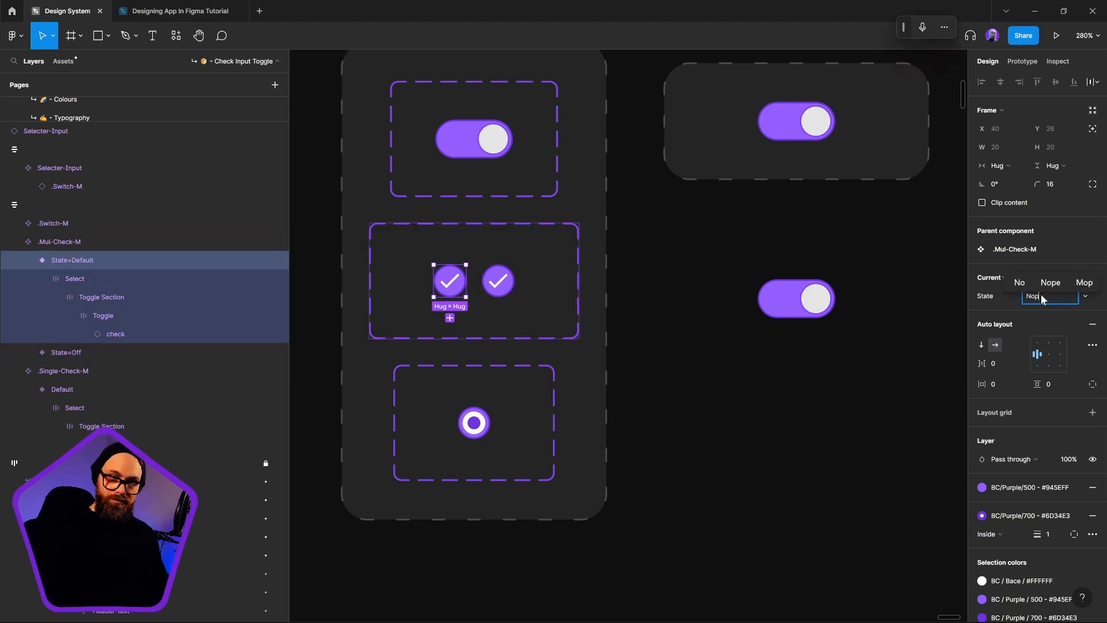
pyautogui.press('Return')
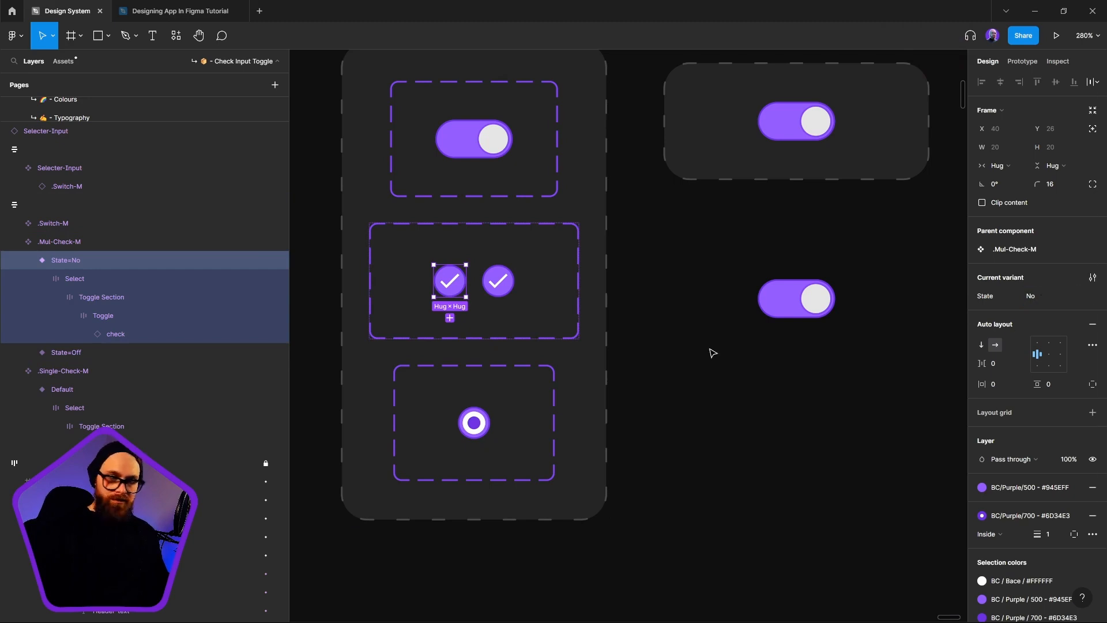
pyautogui.click(499, 284)
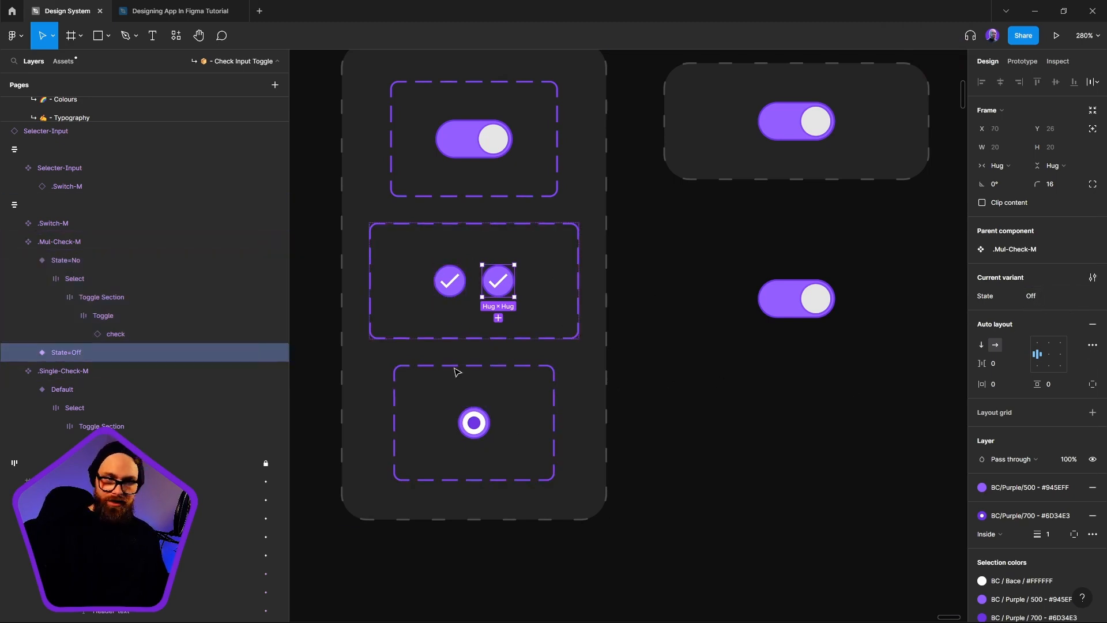
# Step: Set the Type value of the Default variant in .Single-Check-M to True
pyautogui.click(462, 424)
pyautogui.click(461, 424)
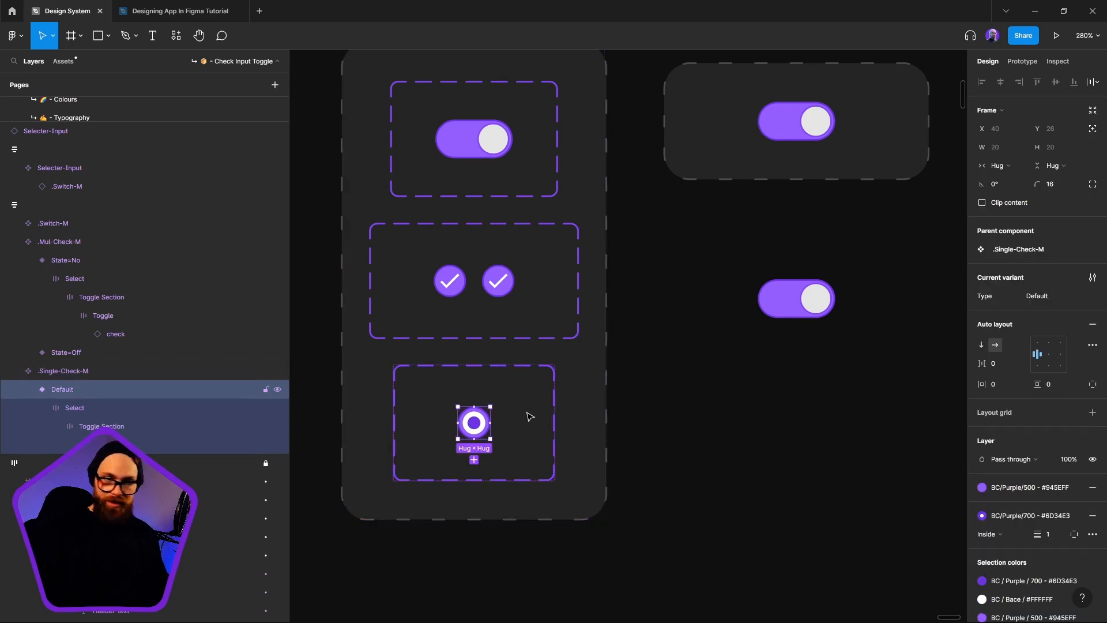
pyautogui.click(1050, 296)
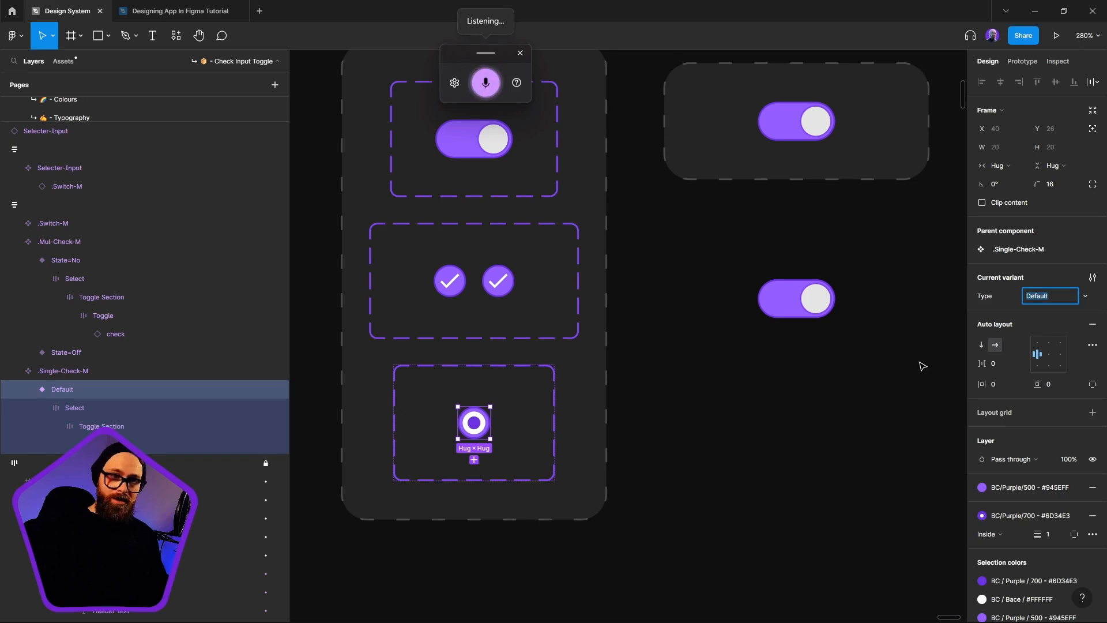
pyautogui.write('True')
pyautogui.press('Return')
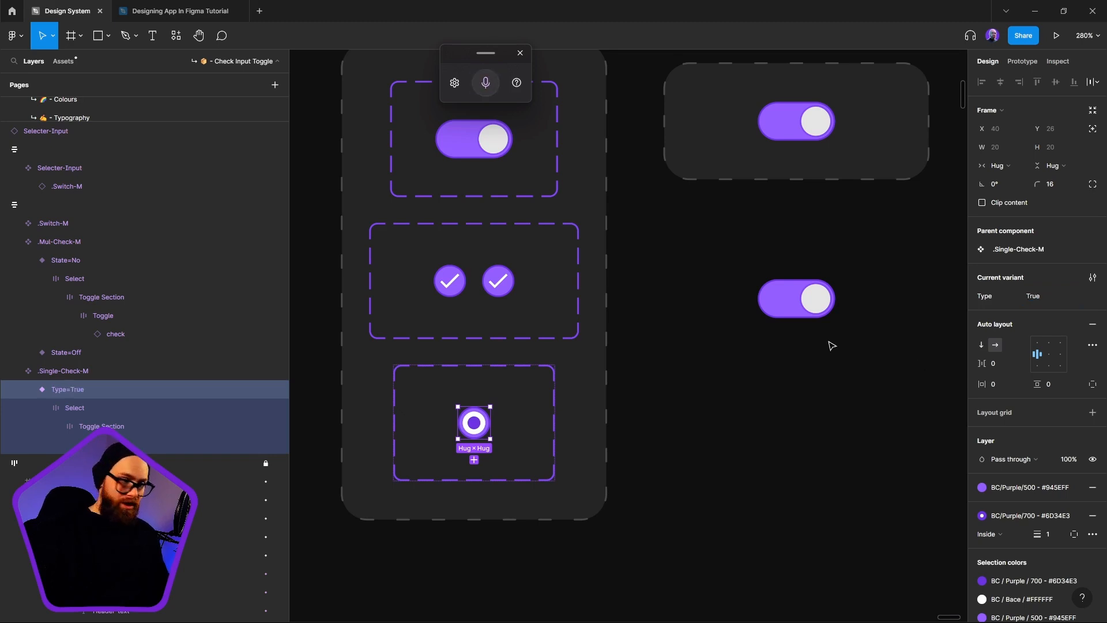
# Step: Add a second variant to .Single-Check-M and set its Type value to False
pyautogui.click(474, 460)
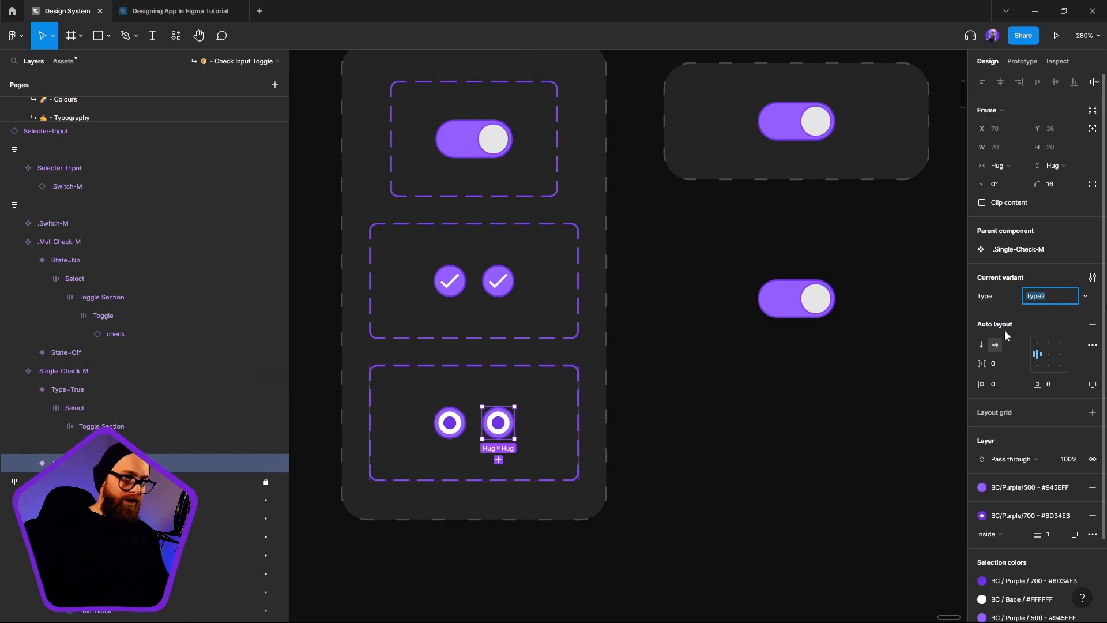
pyautogui.write('False')
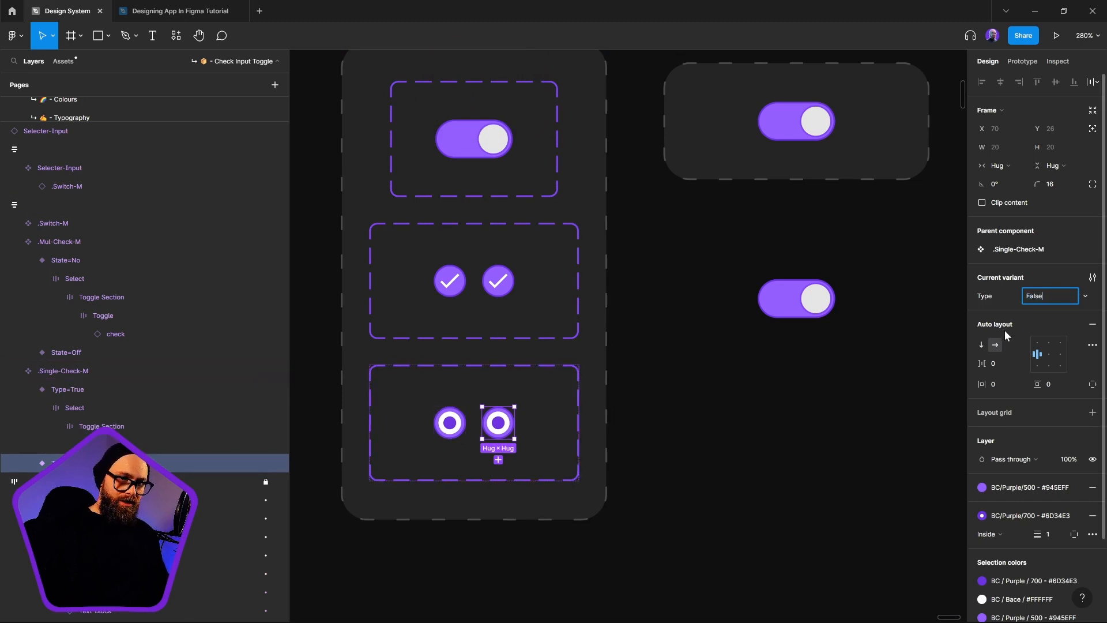
pyautogui.press('super+h')
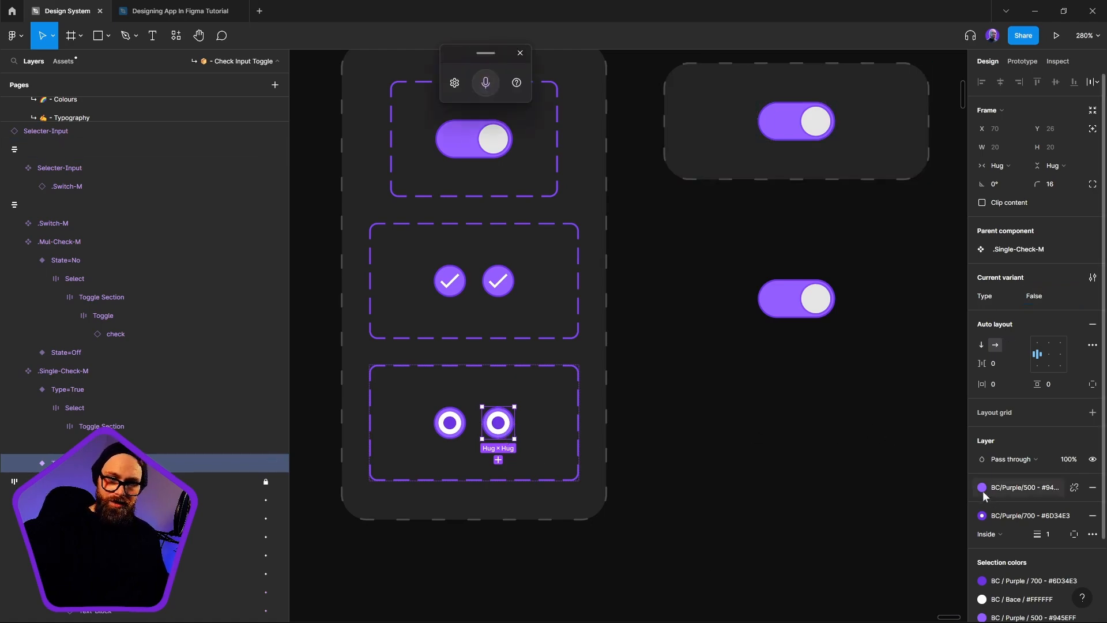
# Step: Remove the white stroke and the purple fill from the inner circle of the False variant in .Single-Check-M
pyautogui.scroll(5, 501, 426)
pyautogui.doubleClick(502, 427)
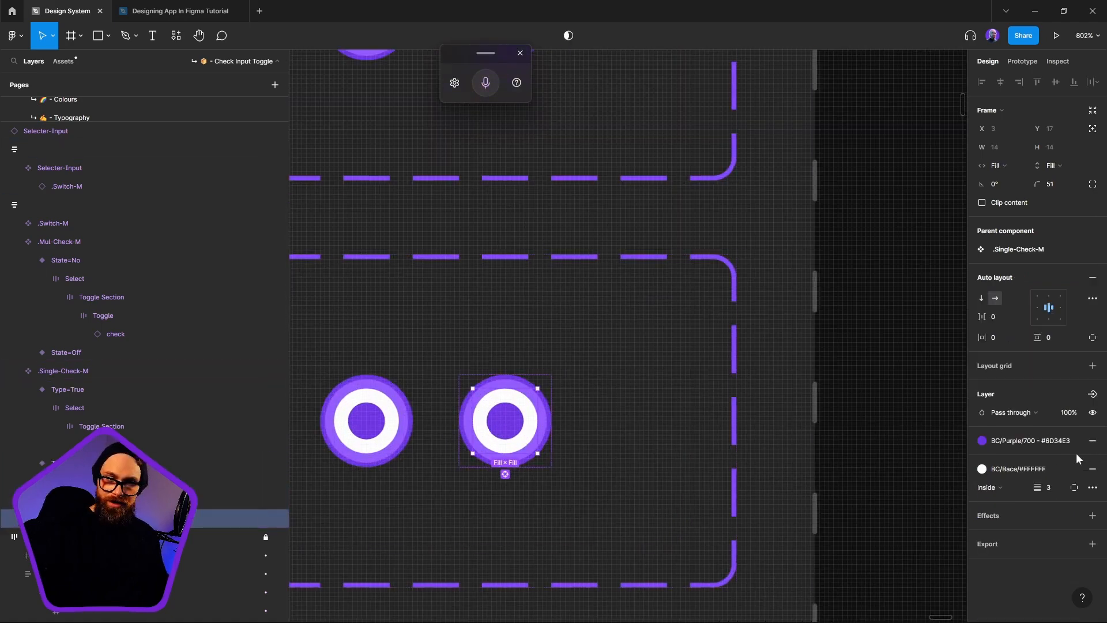
pyautogui.click(1028, 445)
pyautogui.scroll(3, 992, 508)
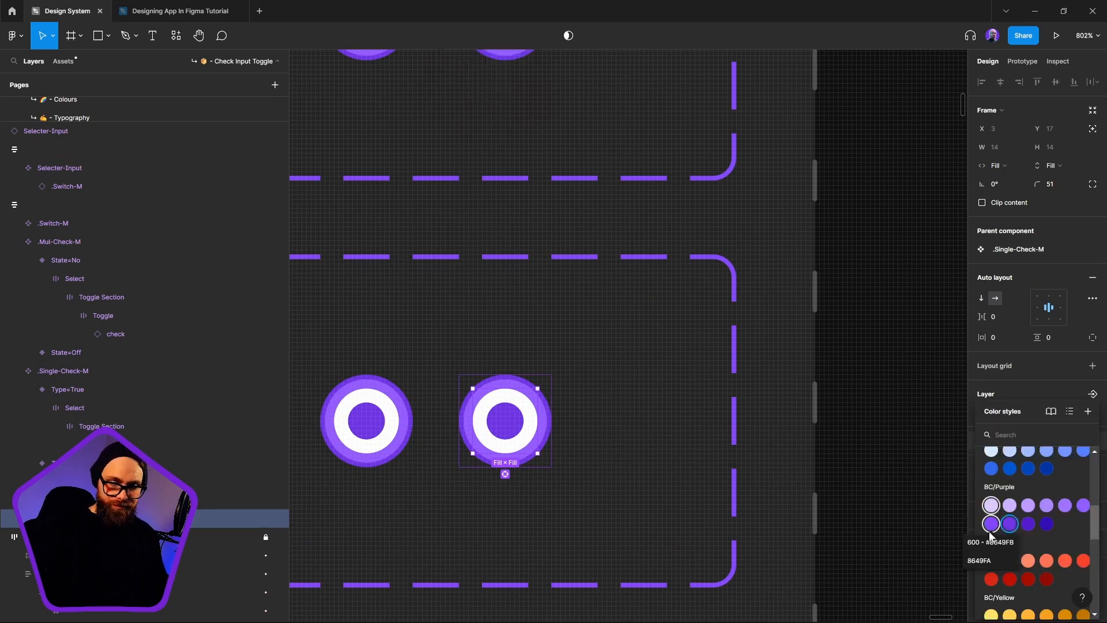
pyautogui.click(1016, 366)
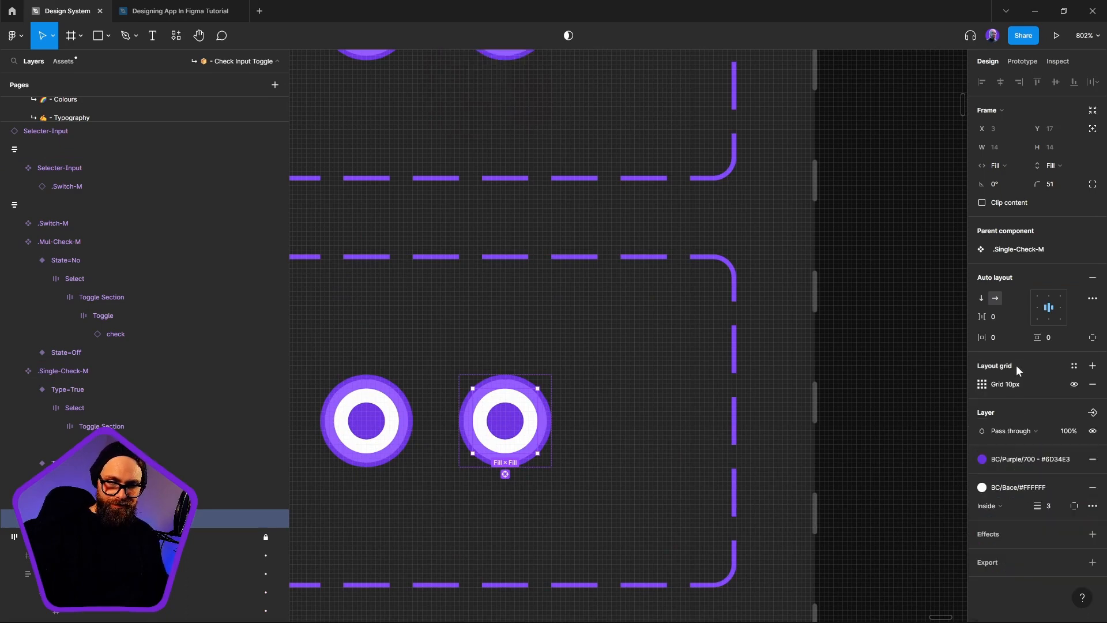
pyautogui.click(1094, 490)
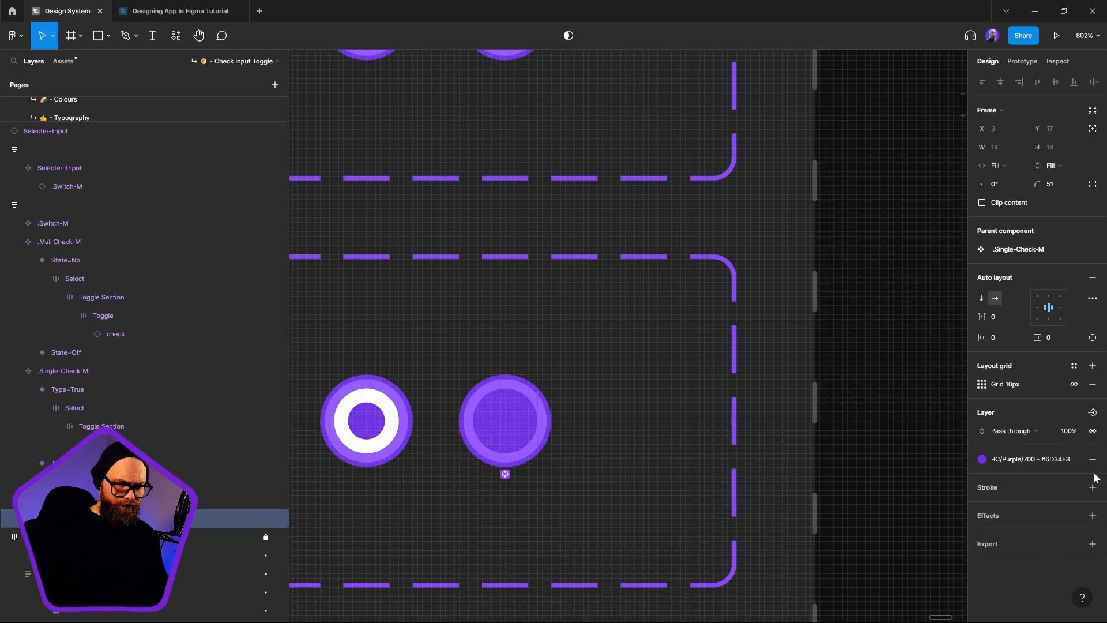
pyautogui.click(1094, 459)
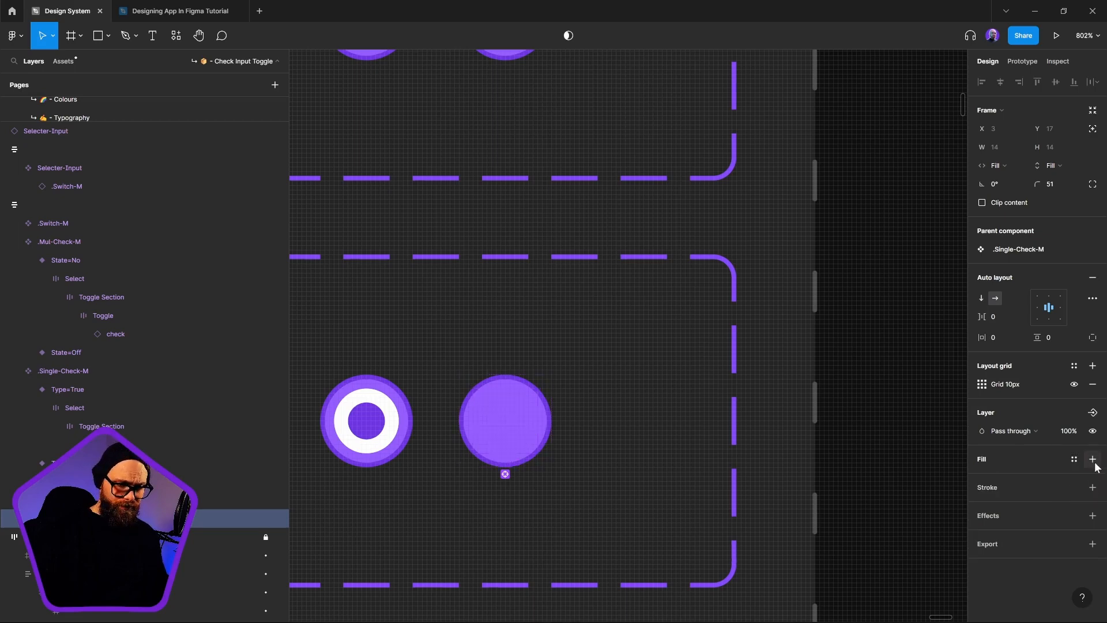
pyautogui.click(856, 445)
pyautogui.scroll(-5, 564, 461)
pyautogui.scroll(2, 628, 539)
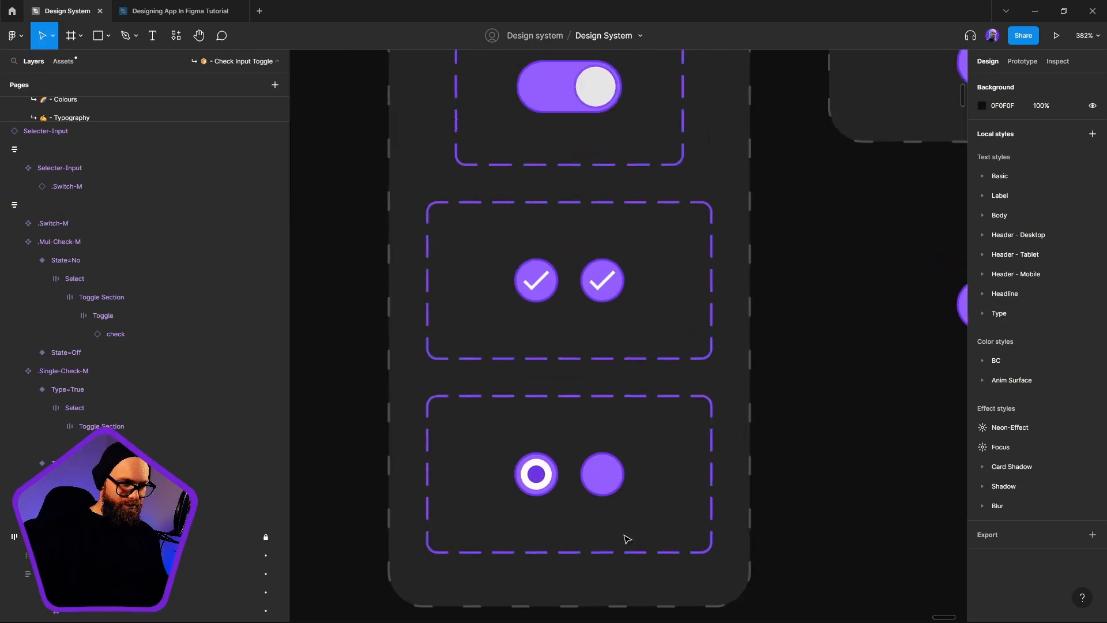
# Step: Hide the Toggle layer holding the check icon in the Off variant of .Mul-Check-M
pyautogui.keyDown('ctrl'); pyautogui.click(623, 309); pyautogui.keyUp('ctrl')
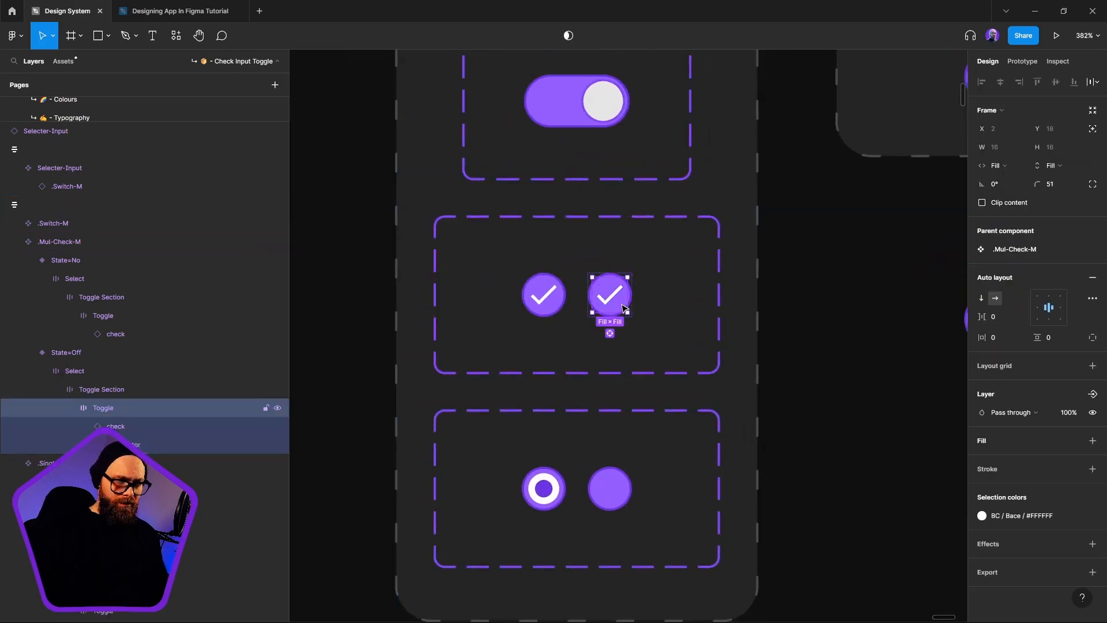
pyautogui.click(1093, 412)
pyautogui.click(838, 387)
pyautogui.hscroll(3, 655, 398)
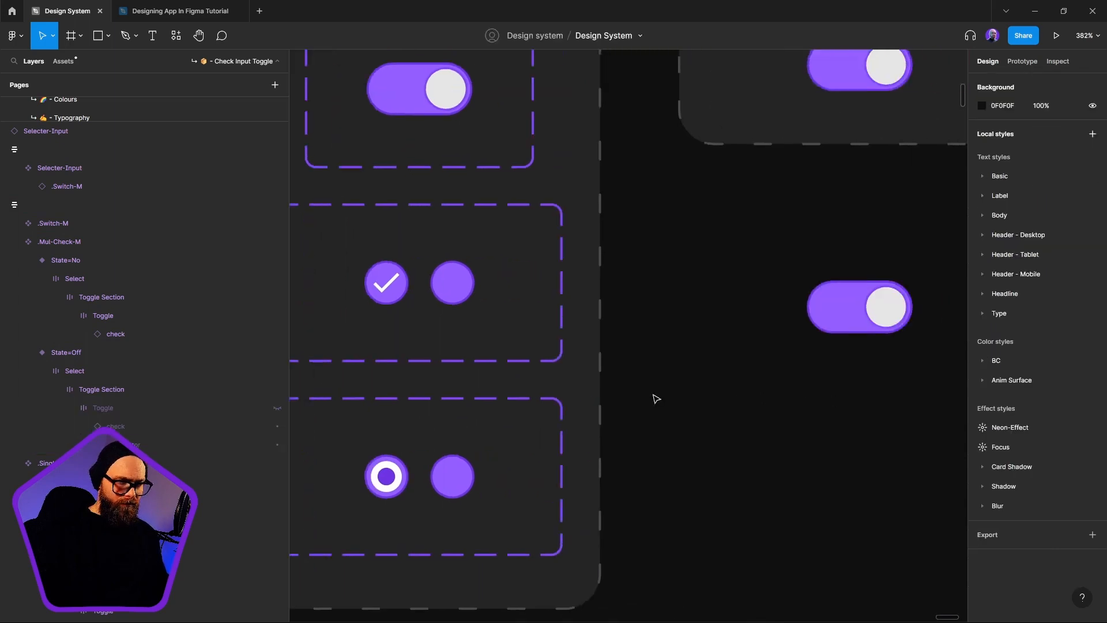
pyautogui.scroll(-5, 656, 398)
pyautogui.hscroll(1, 675, 465)
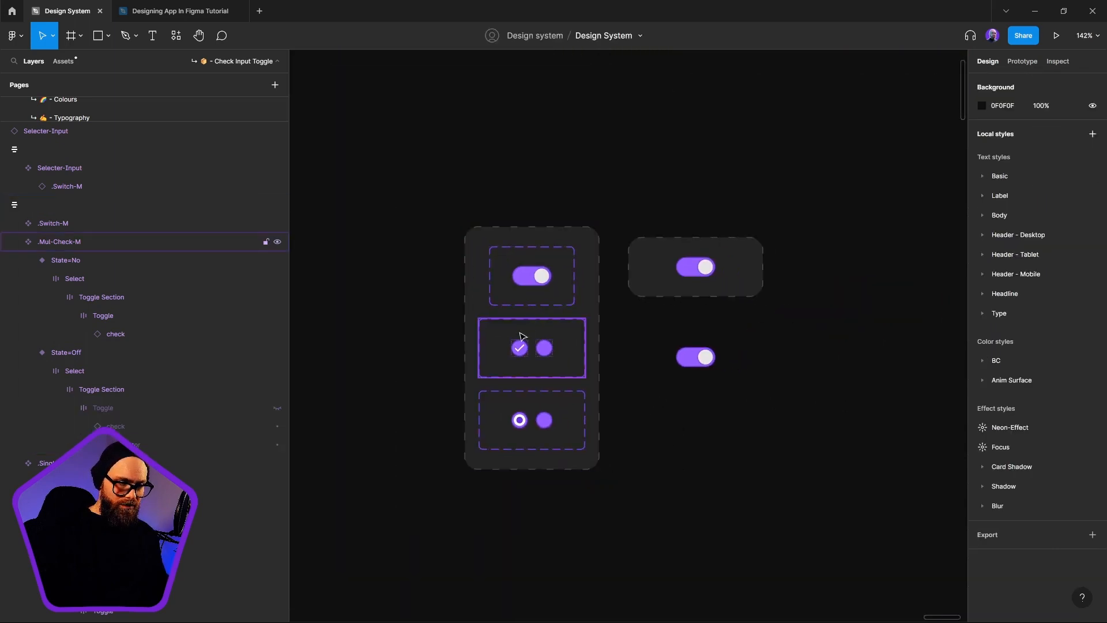
# Step: Expose the nested .Switch-M instance's properties on the main Selecter-Input component
pyautogui.click(695, 362)
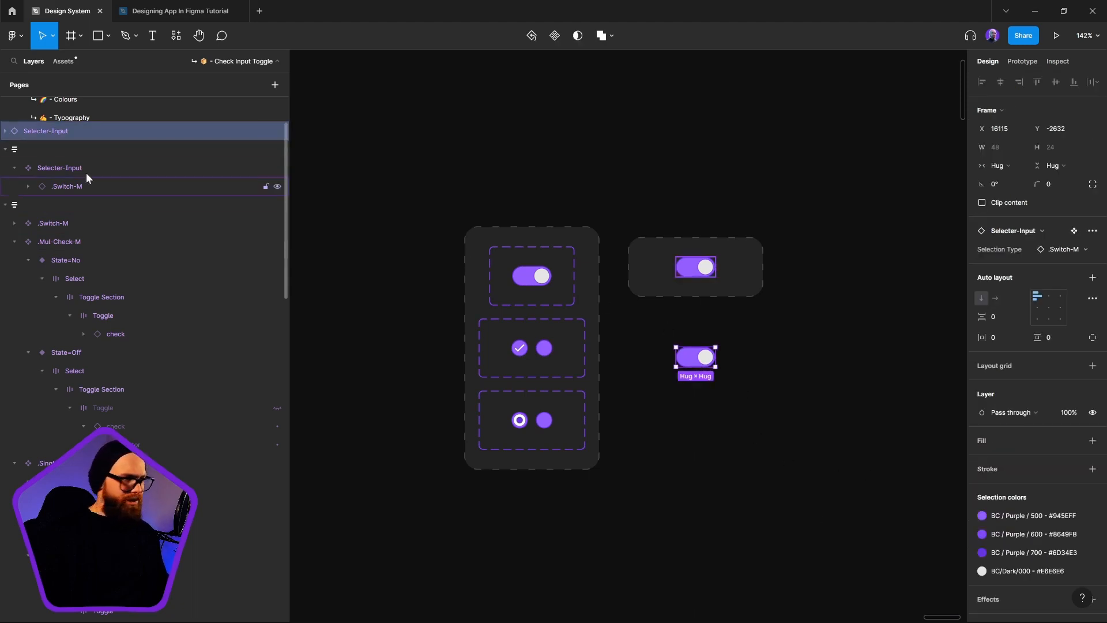
pyautogui.click(714, 267)
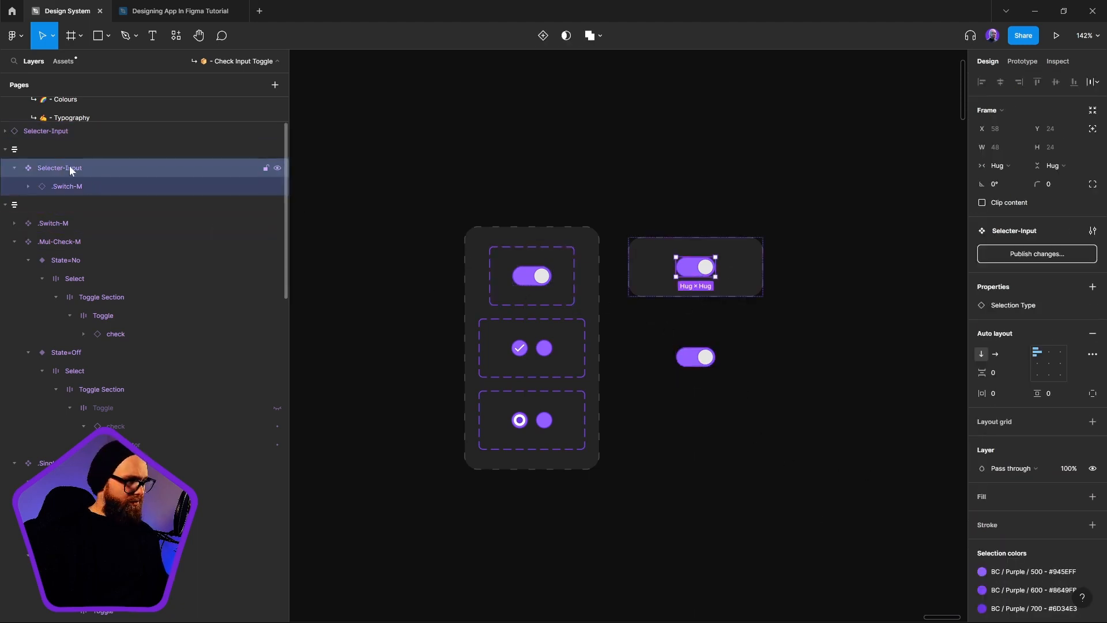
pyautogui.click(1090, 288)
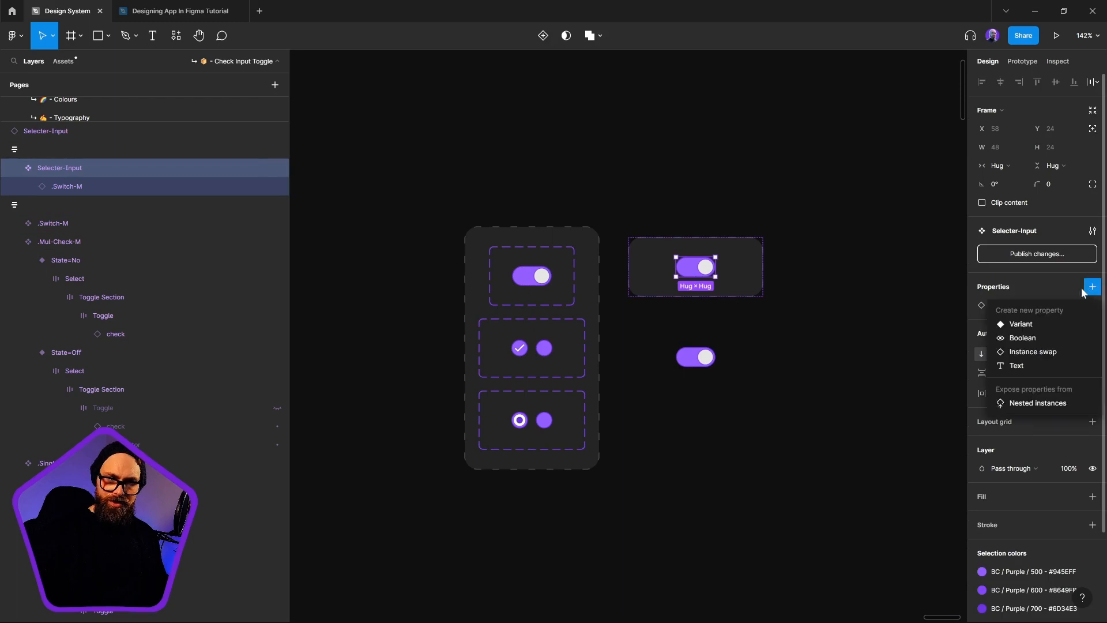
pyautogui.click(1028, 403)
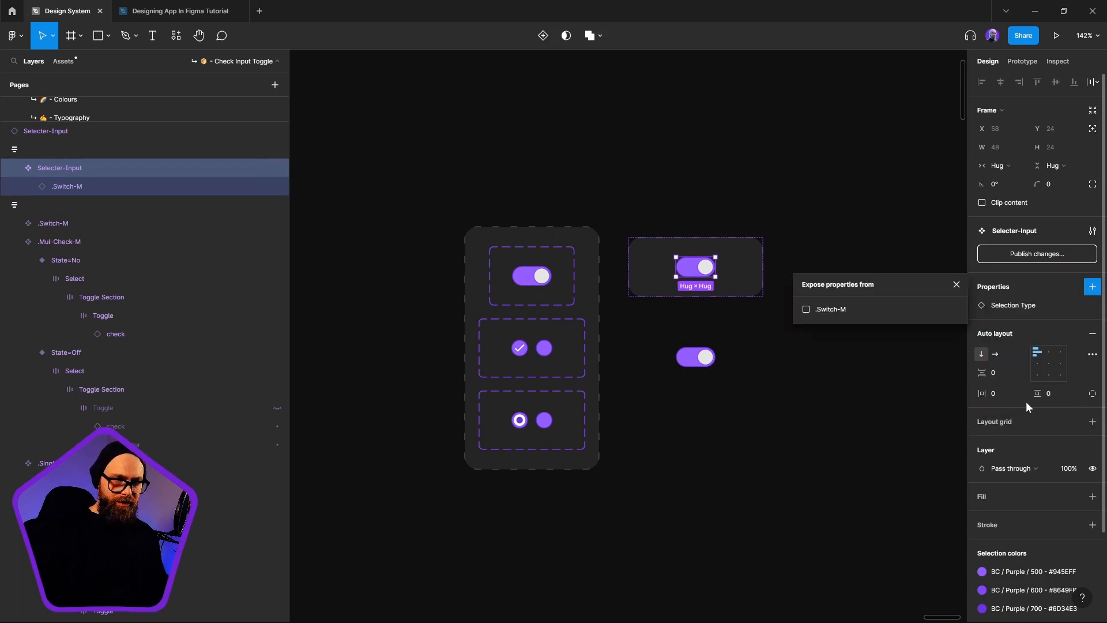
pyautogui.click(806, 310)
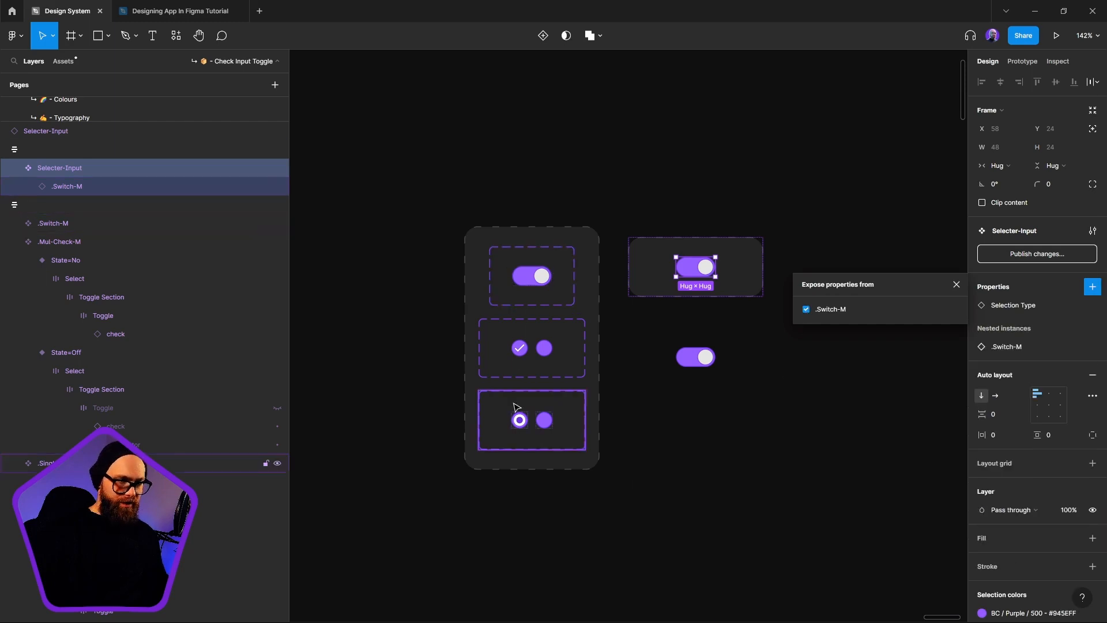
pyautogui.click(957, 285)
pyautogui.click(700, 455)
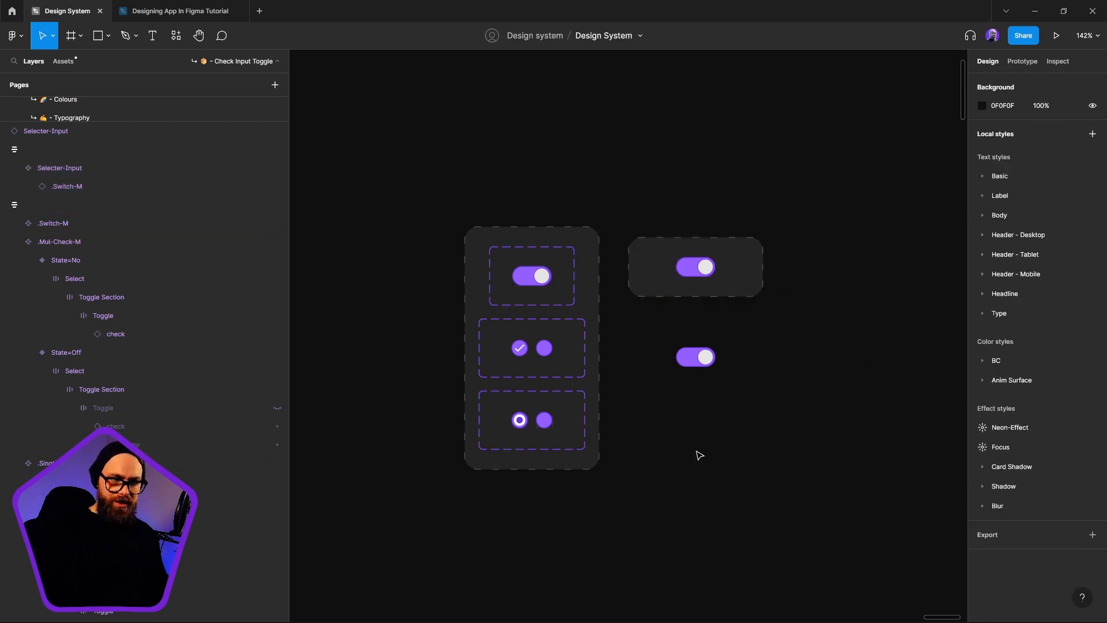
# Step: Swap the Selecter-Input instance's Selection Type to .Mul-Check-M and set its State to Off
pyautogui.click(697, 357)
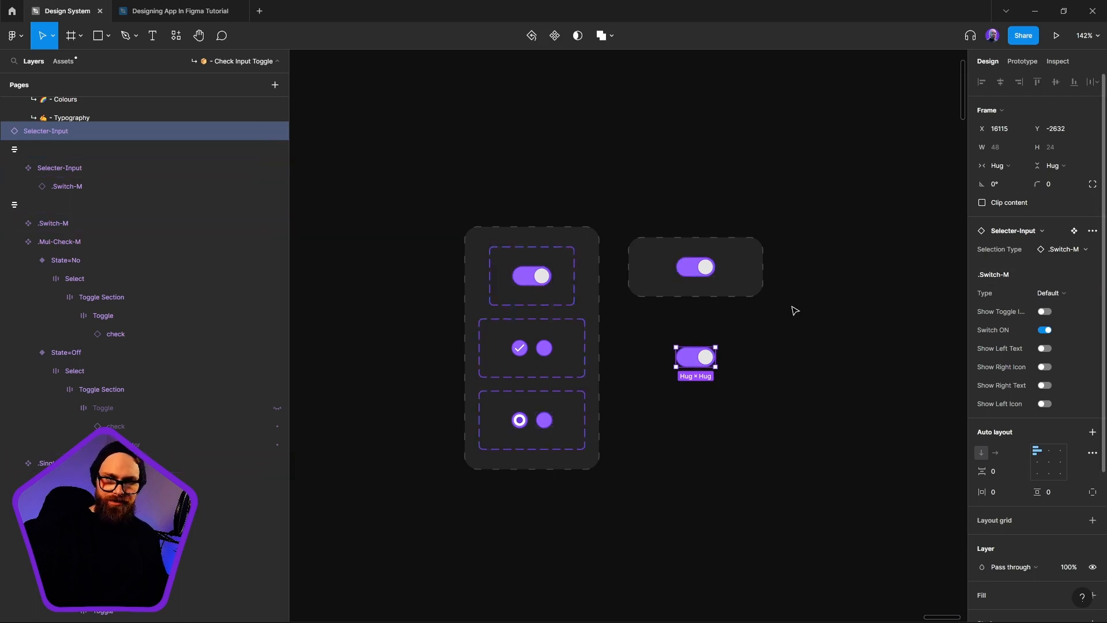
pyautogui.click(1055, 249)
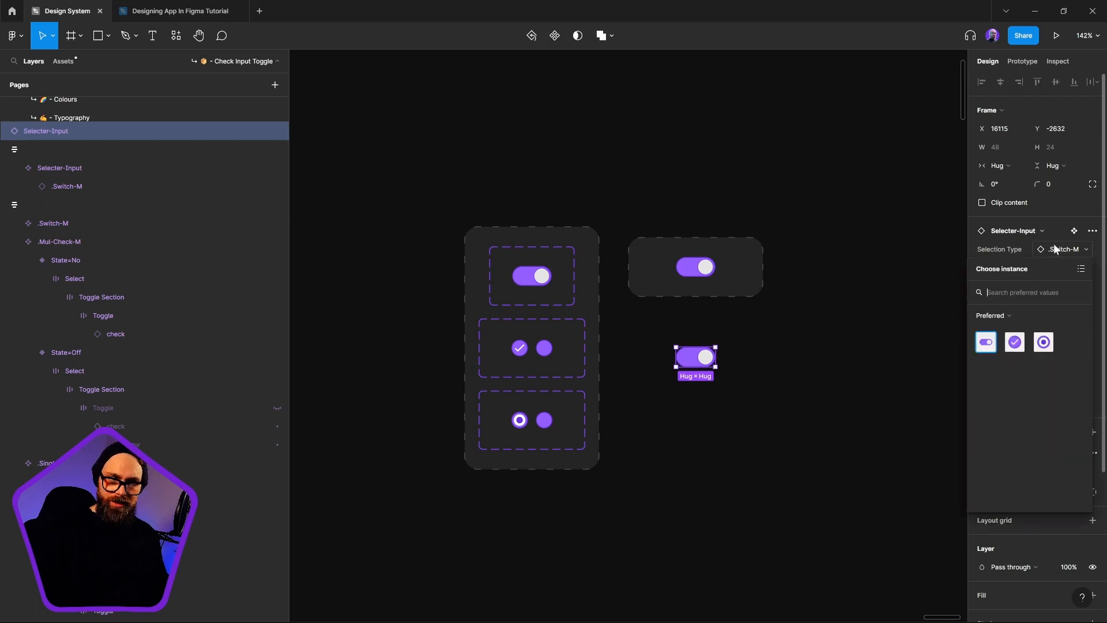
pyautogui.click(1017, 342)
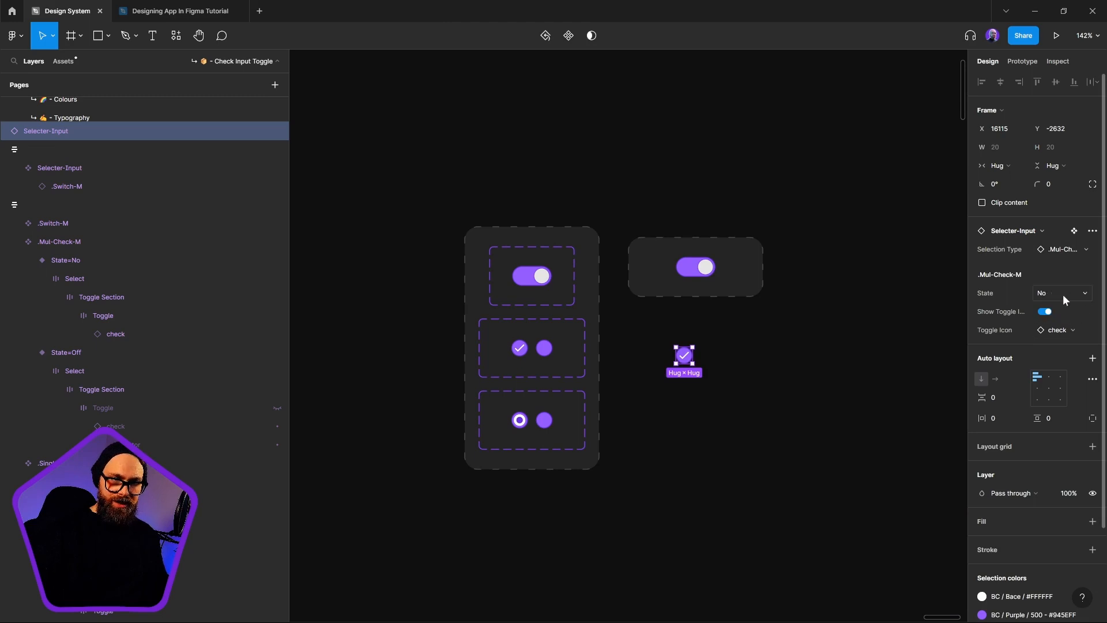
pyautogui.click(1045, 293)
pyautogui.click(1057, 310)
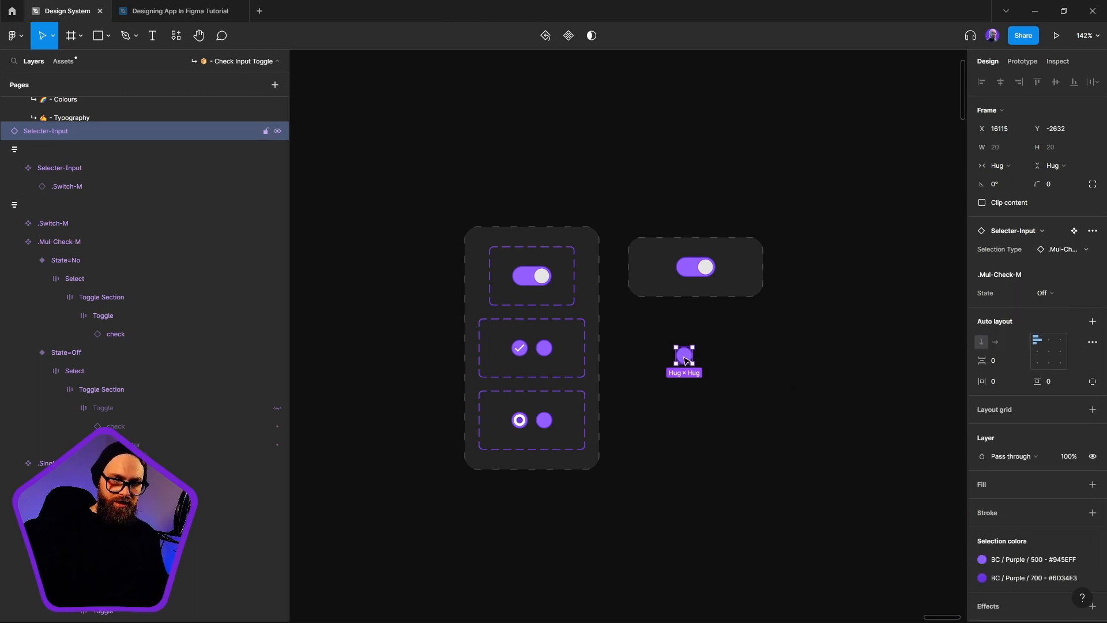
# Step: Swap the Selecter-Input instance's Selection Type to .Single-Check-M and toggle its Type property off and on
pyautogui.click(1064, 251)
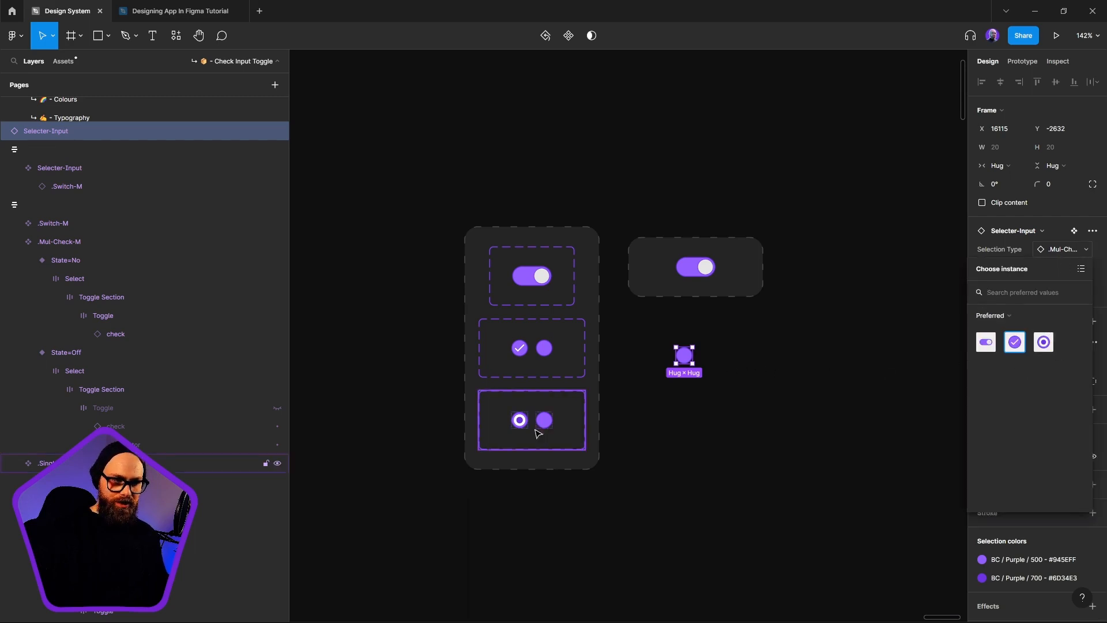
pyautogui.click(1044, 343)
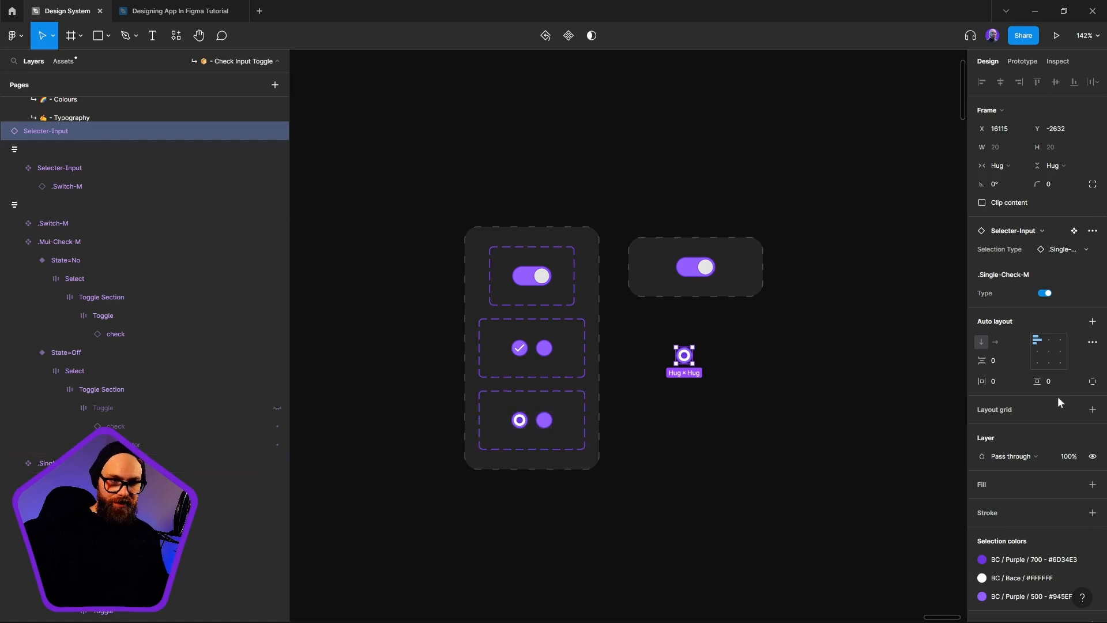
pyautogui.click(1045, 294)
pyautogui.click(1048, 293)
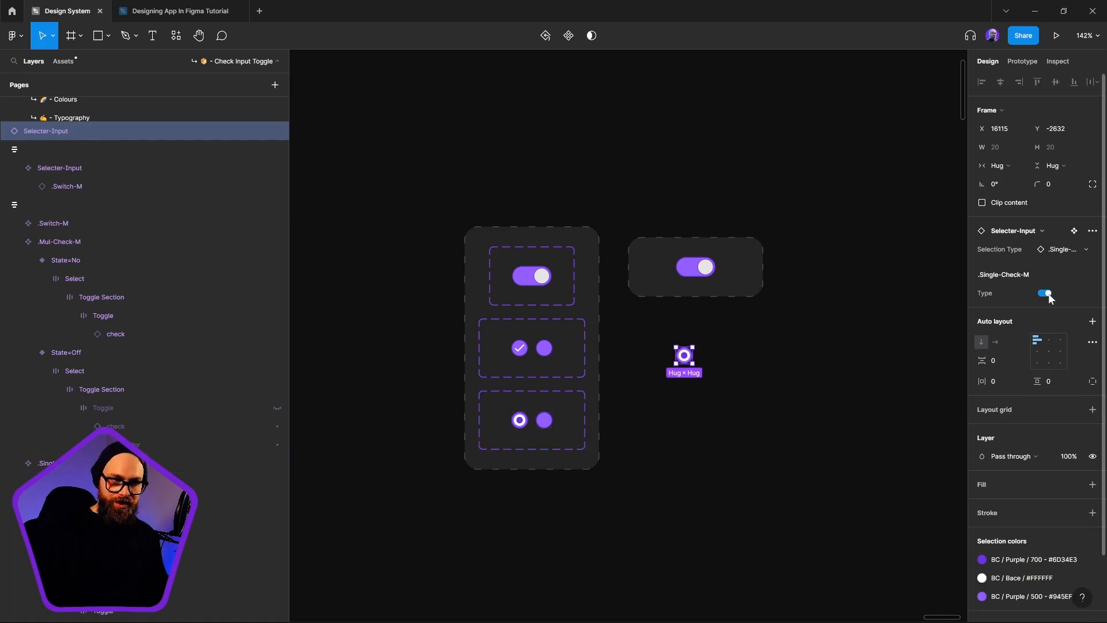
pyautogui.click(1049, 293)
pyautogui.click(1049, 293)
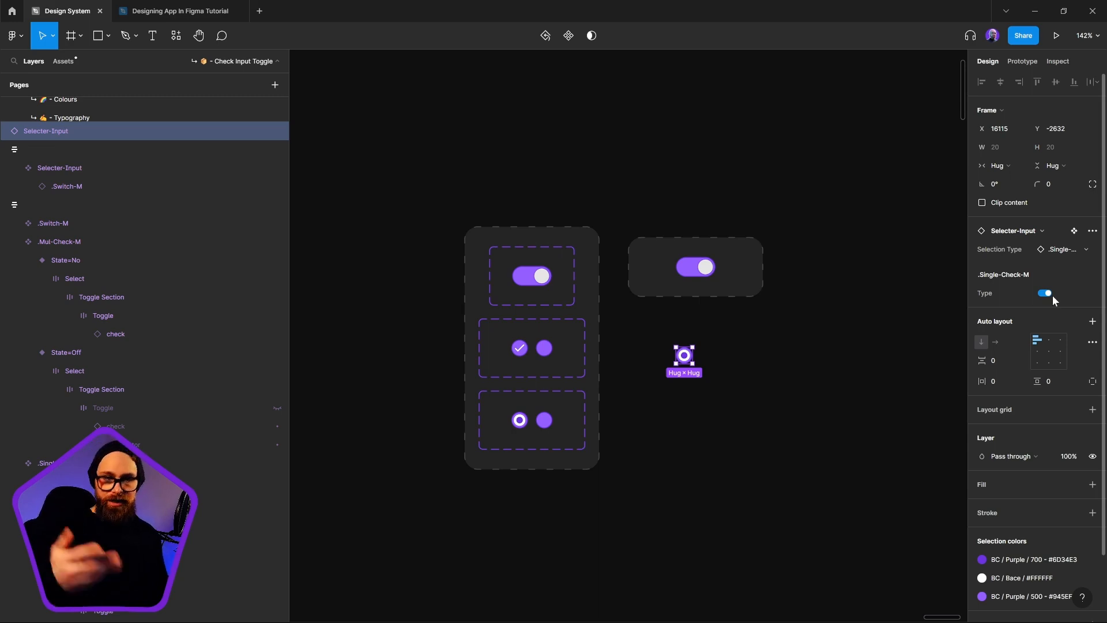
# Step: Check the .Mul-Check-M set's State property, and turn off Type on the Selecter-Input instance
pyautogui.click(548, 355)
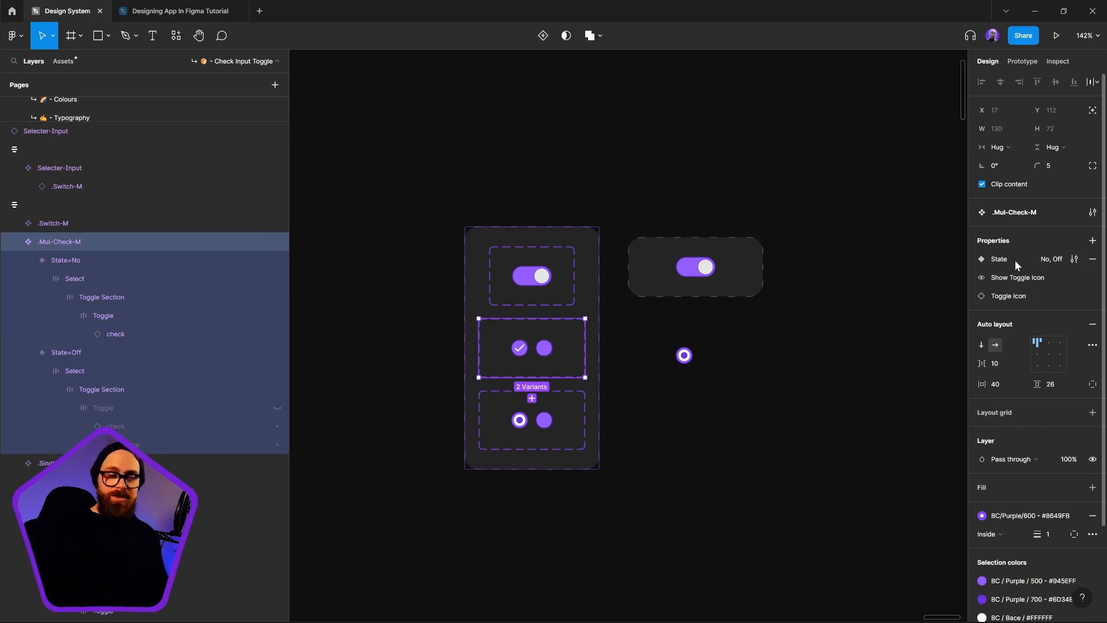
pyautogui.click(708, 466)
pyautogui.click(685, 356)
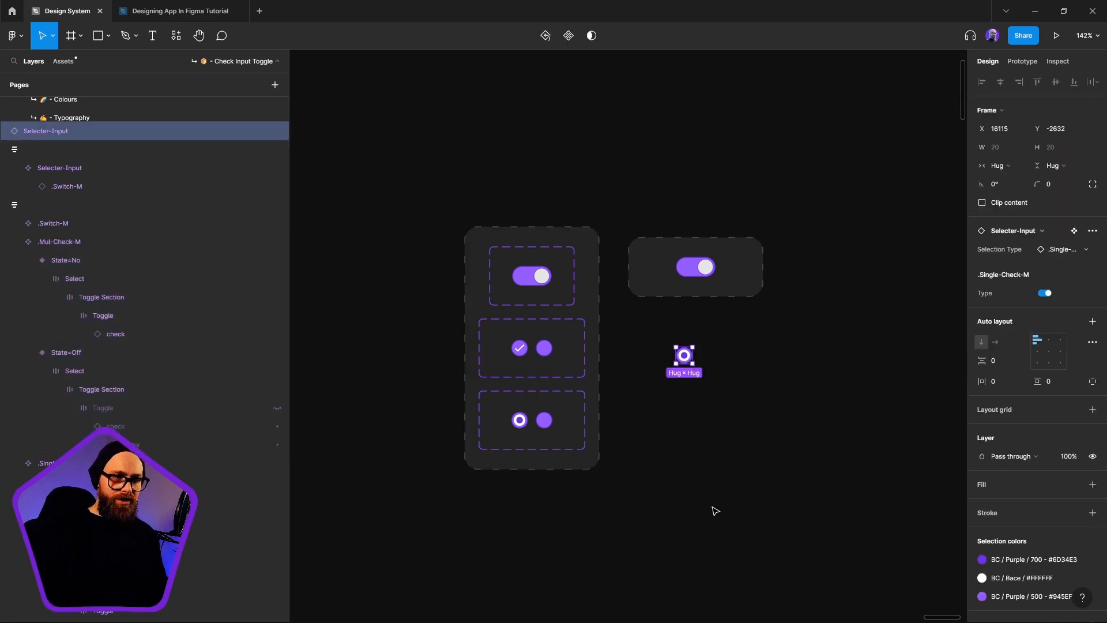
pyautogui.click(1049, 292)
pyautogui.click(712, 375)
pyautogui.click(692, 358)
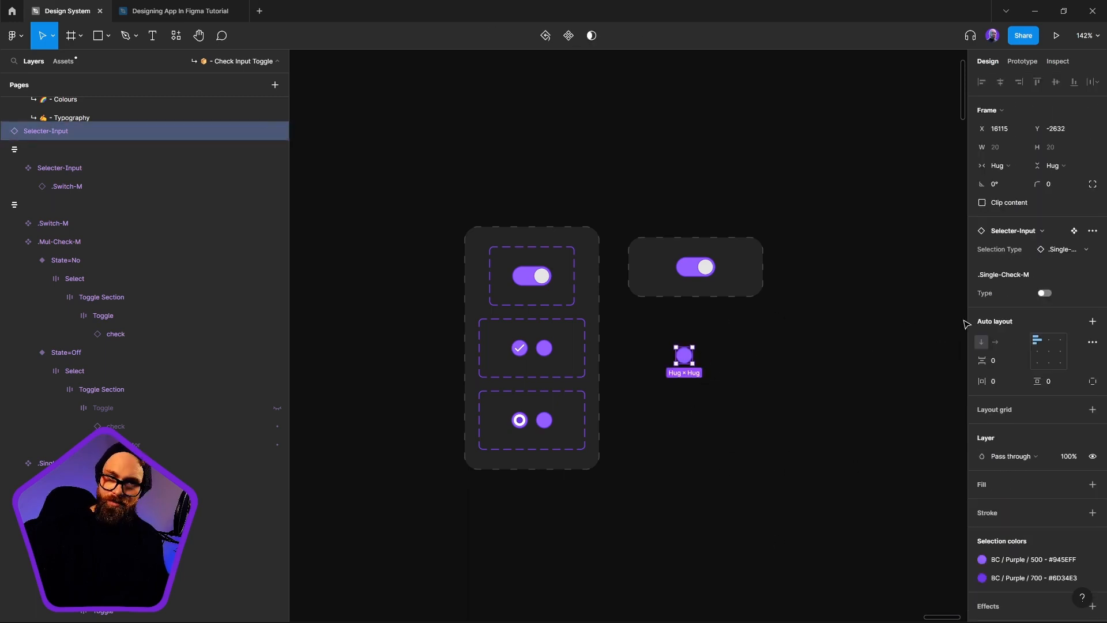
# Step: Swap the Selecter-Input instance to .Mul-Check-M and back to .Switch-M, and toggle Switch ON off and on
pyautogui.click(1055, 250)
pyautogui.click(1015, 343)
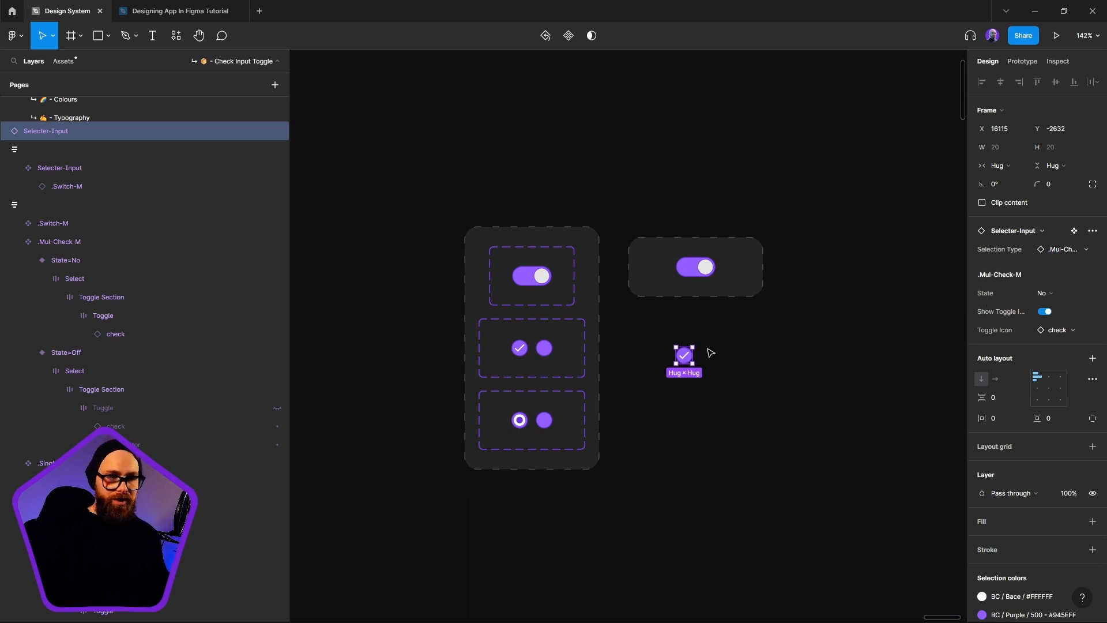
pyautogui.click(1060, 252)
pyautogui.click(986, 340)
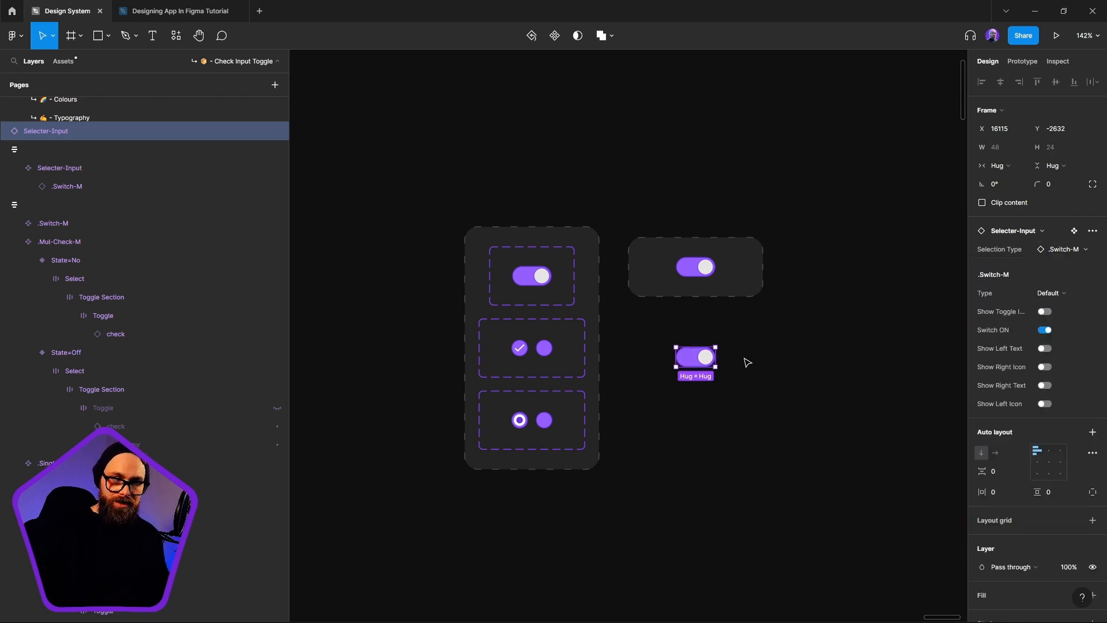
pyautogui.click(1051, 330)
pyautogui.click(1051, 330)
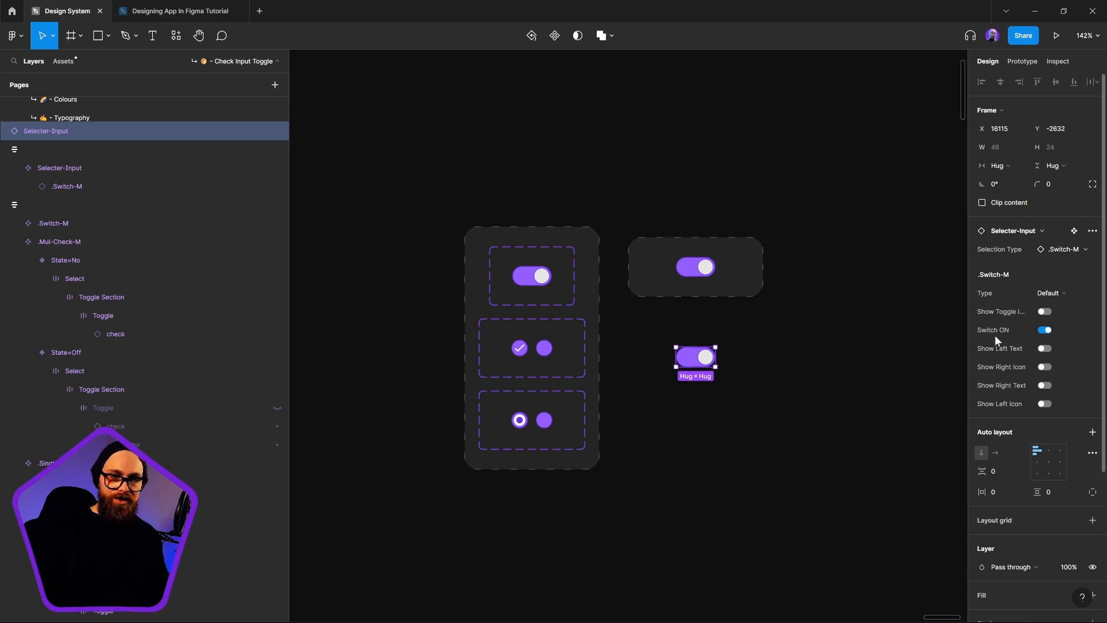
# Step: Examine the .Switch-M base component's nested layers and properties and the Selecter-Input instance's swap choices
pyautogui.click(526, 278)
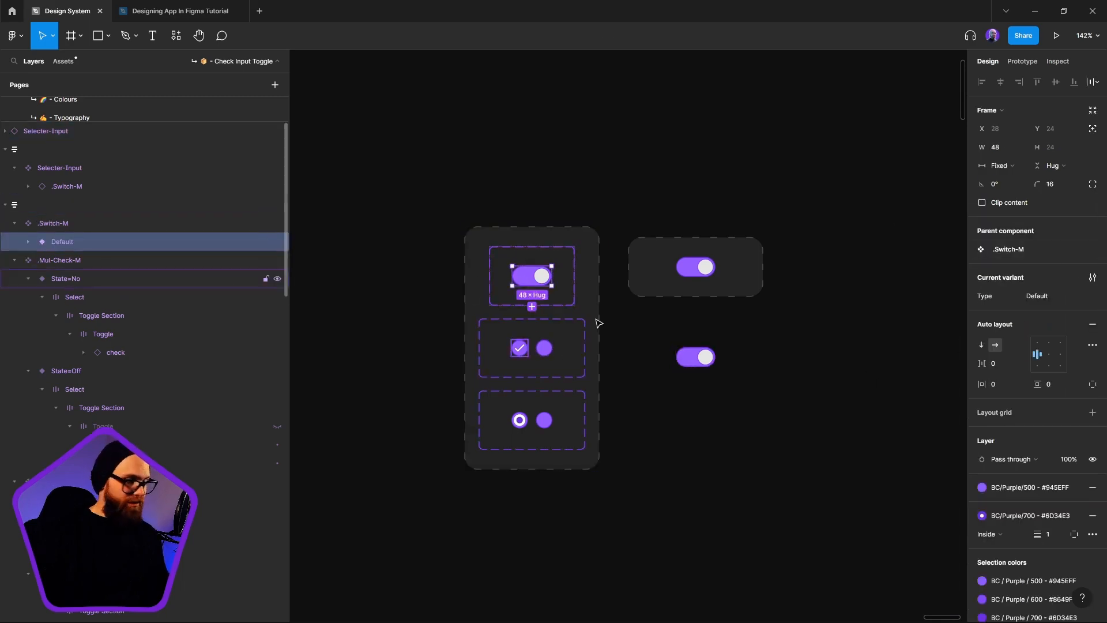
pyautogui.click(734, 413)
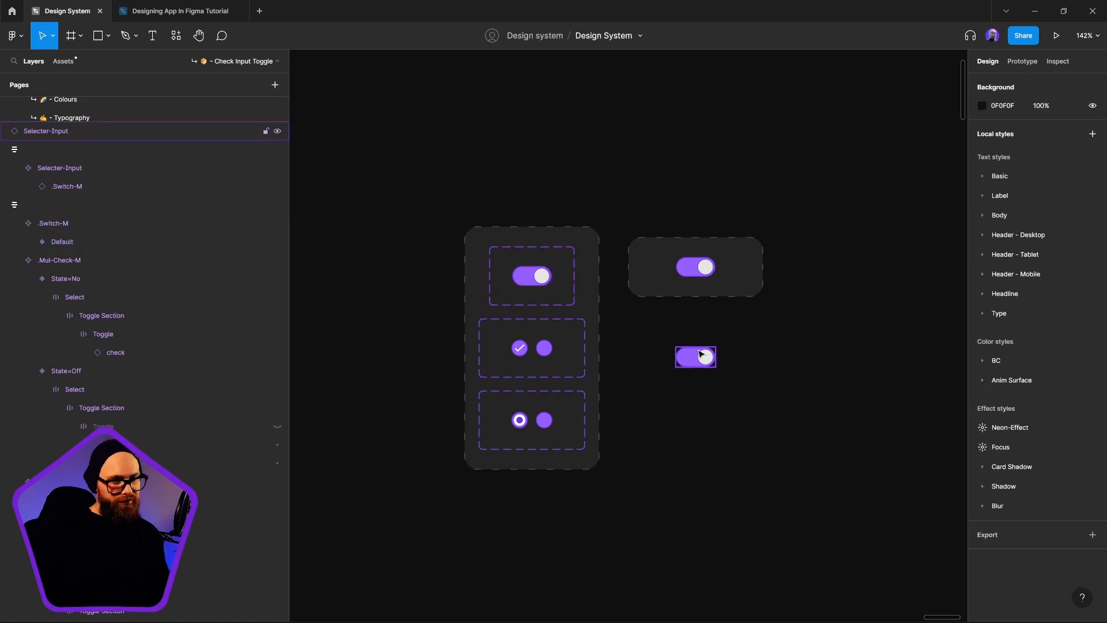
pyautogui.click(696, 357)
pyautogui.doubleClick(527, 281)
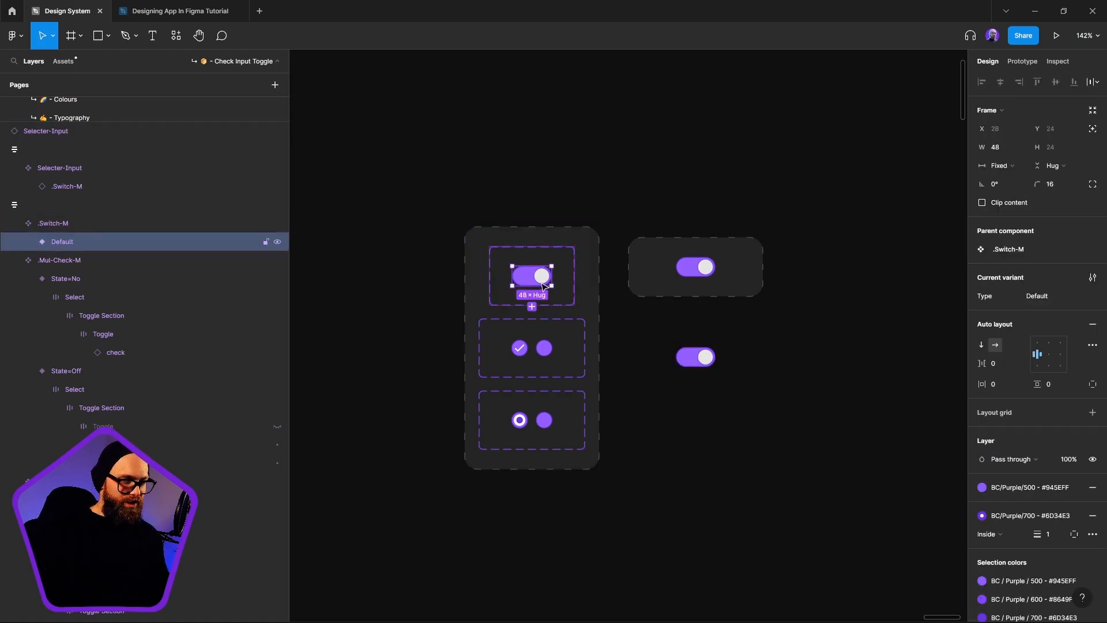
pyautogui.keyDown('ctrl'); pyautogui.click(542, 280); pyautogui.keyUp('ctrl')
pyautogui.click(529, 283)
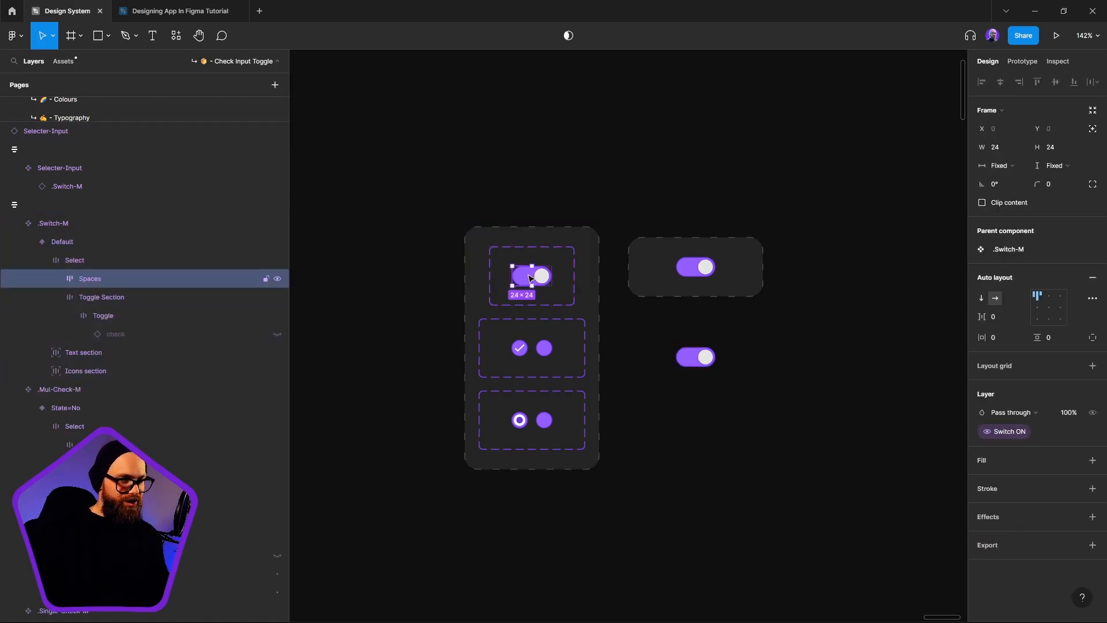
pyautogui.click(848, 328)
pyautogui.click(539, 275)
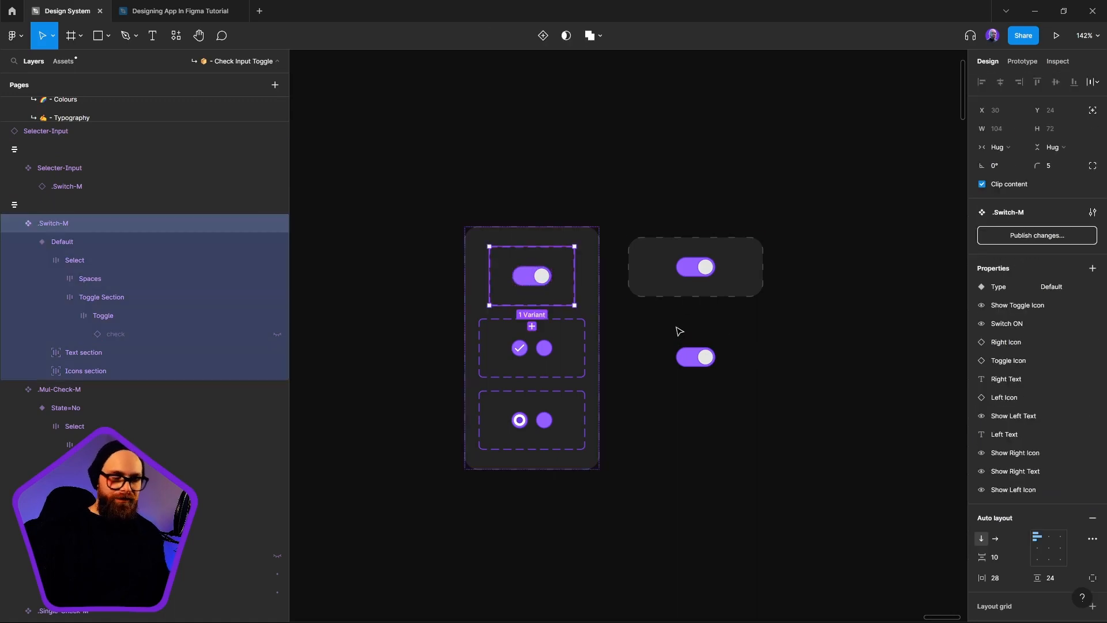
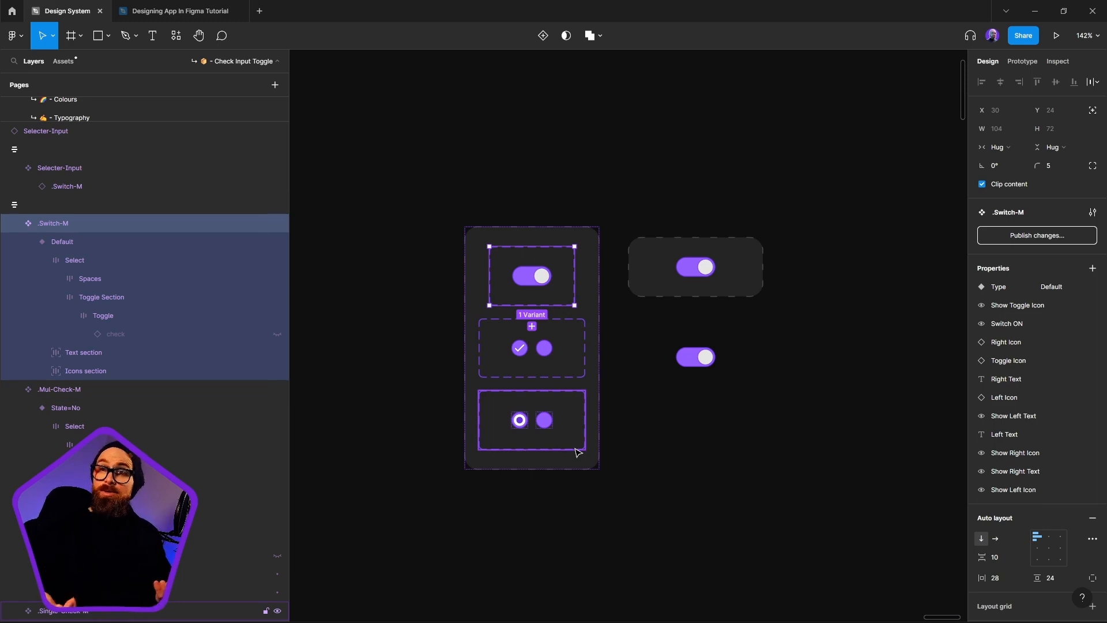
pyautogui.click(781, 390)
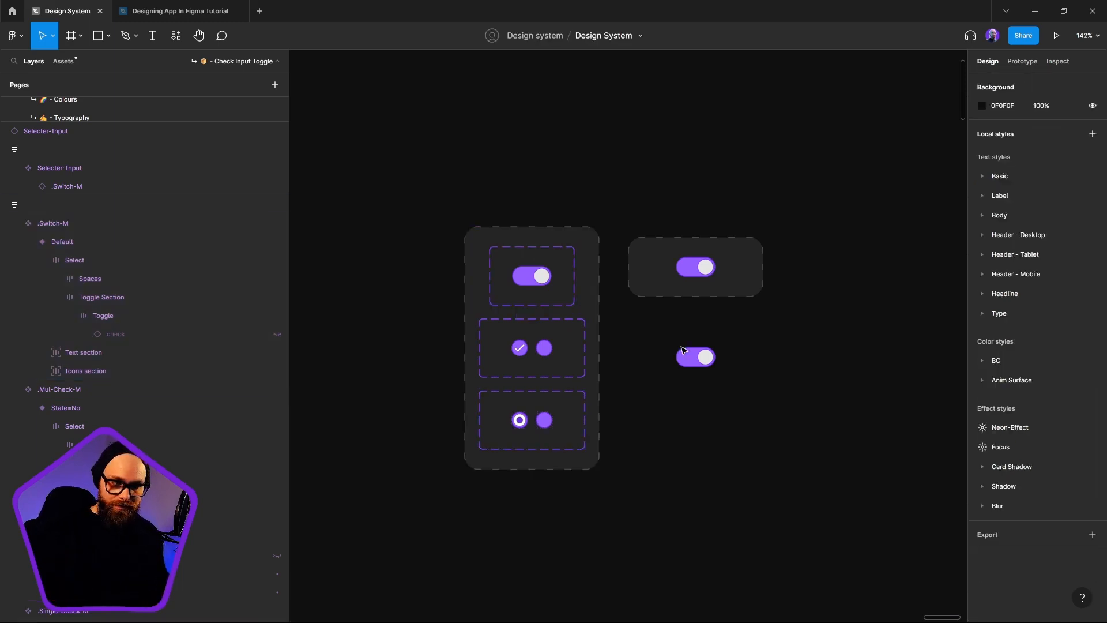
pyautogui.click(683, 355)
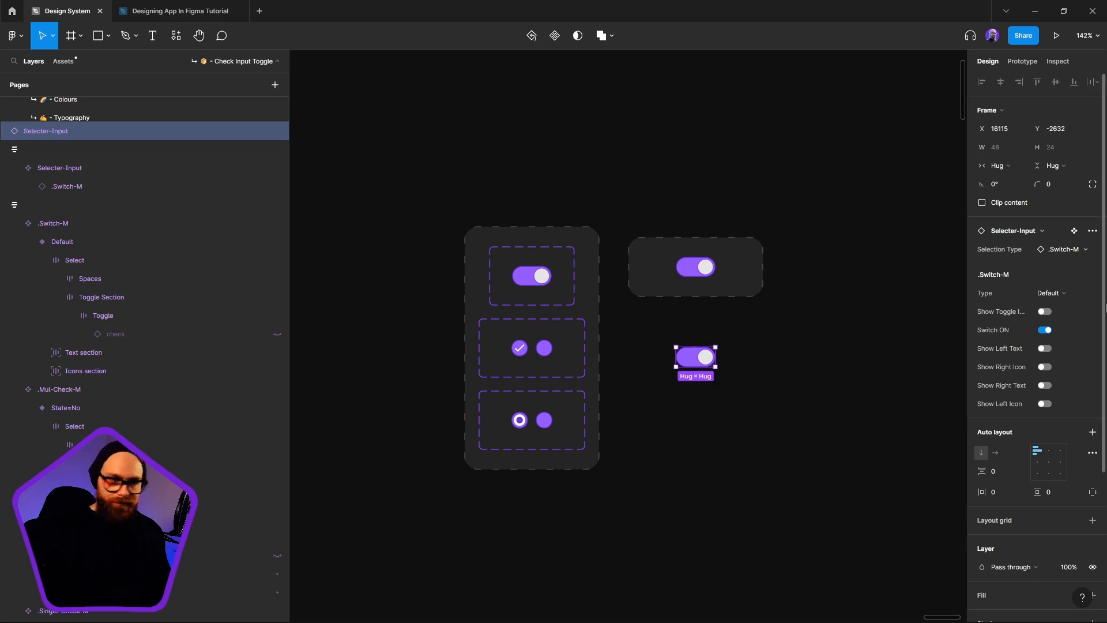
pyautogui.click(1081, 252)
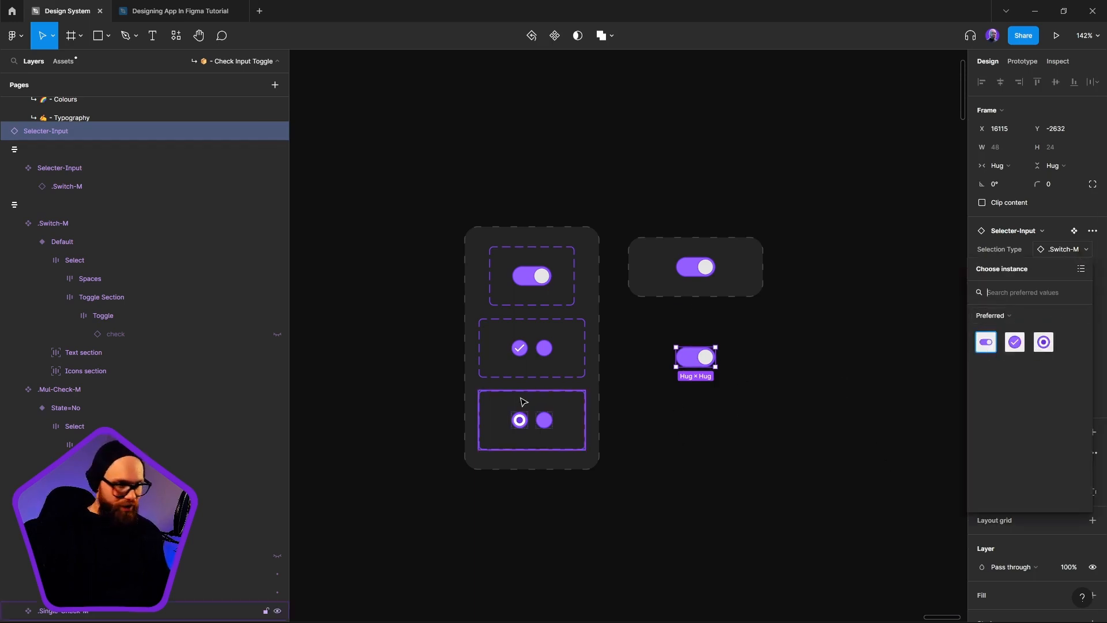
# Step: Look over the "Let's get started!" slides showing the labelled switch example and the enlarged switch
pyautogui.scroll(-3, 761, 431)
pyautogui.scroll(-5, 761, 431)
pyautogui.click(690, 462)
pyautogui.hscroll(5, 913, 381)
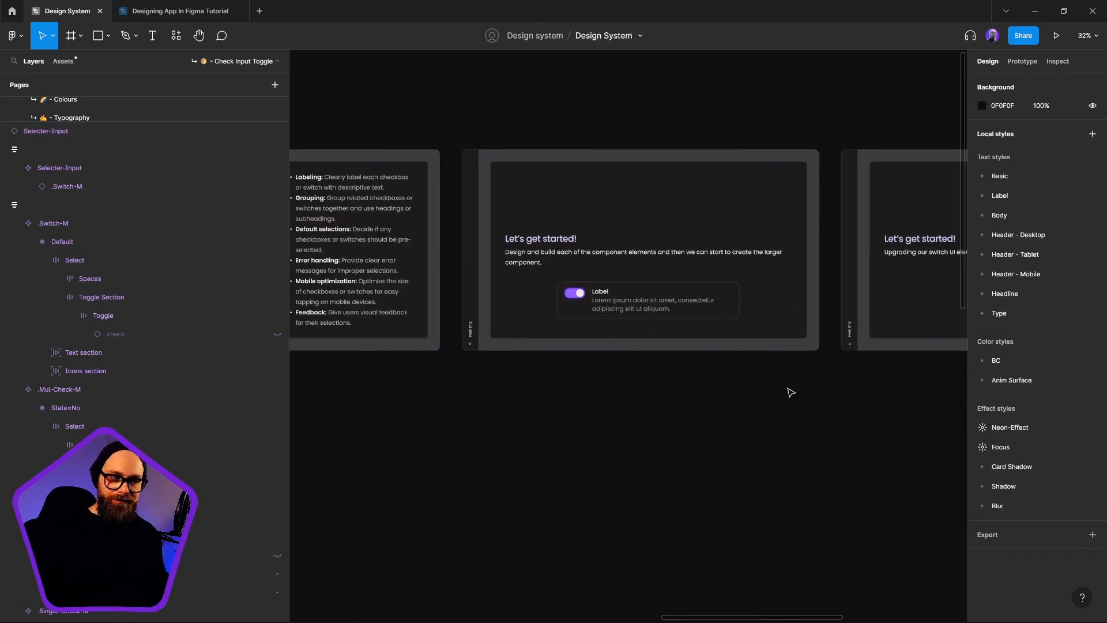
pyautogui.moveTo(801, 401); pyautogui.dragTo(398, 424)
pyautogui.moveTo(552, 421); pyautogui.dragTo(848, 450)
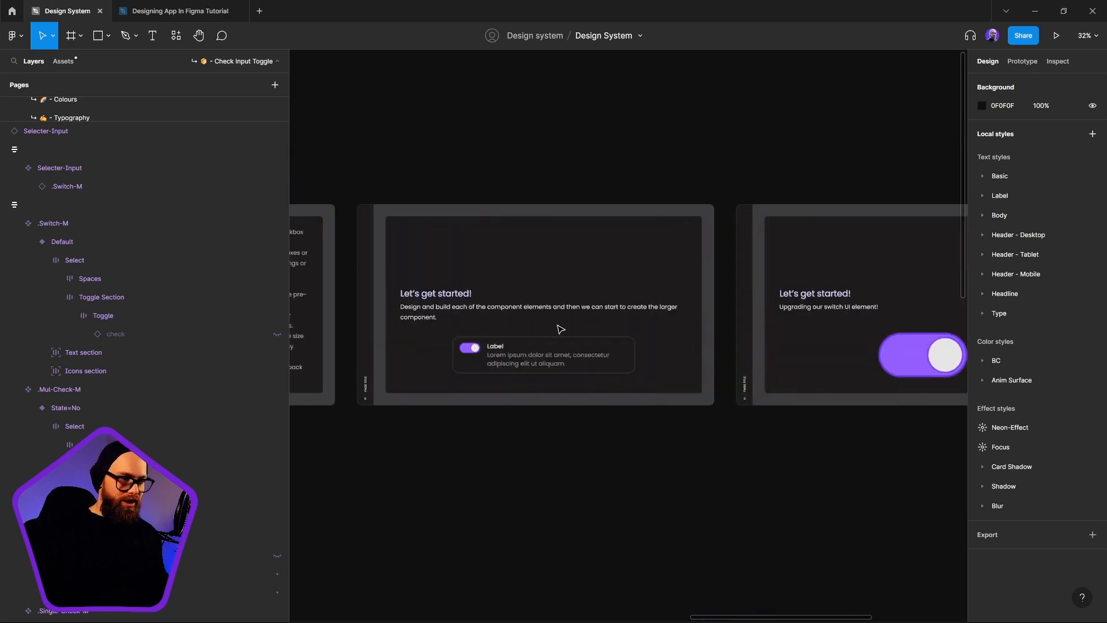
pyautogui.moveTo(675, 439); pyautogui.dragTo(333, 459)
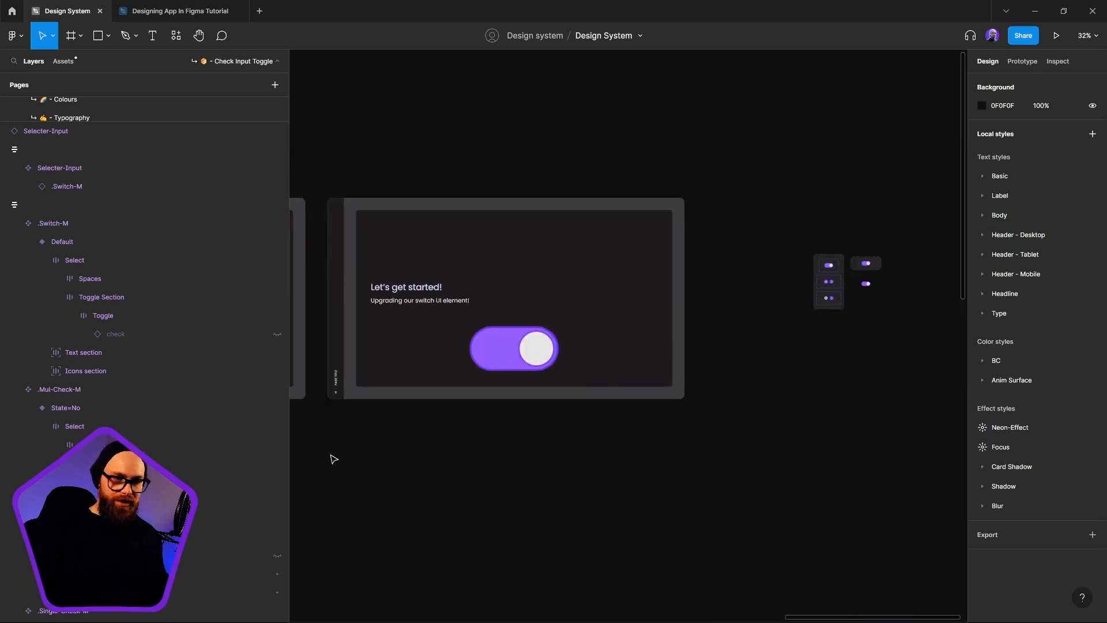
# Step: Move the Selecter-Input instance into the empty space below the base components section
pyautogui.scroll(-3, 663, 403)
pyautogui.moveTo(779, 350); pyautogui.dragTo(704, 323)
pyautogui.scroll(6, 704, 322)
pyautogui.click(563, 286)
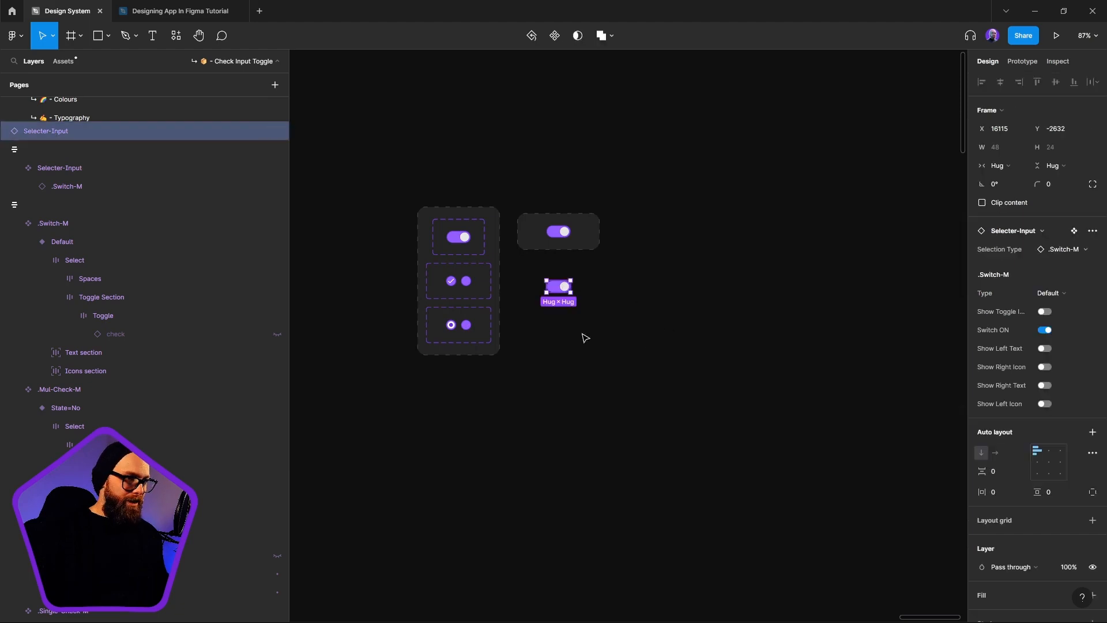
pyautogui.scroll(-3, 585, 337)
pyautogui.hscroll(-2, 585, 337)
pyautogui.moveTo(616, 203); pyautogui.dragTo(517, 346)
pyautogui.click(404, 326)
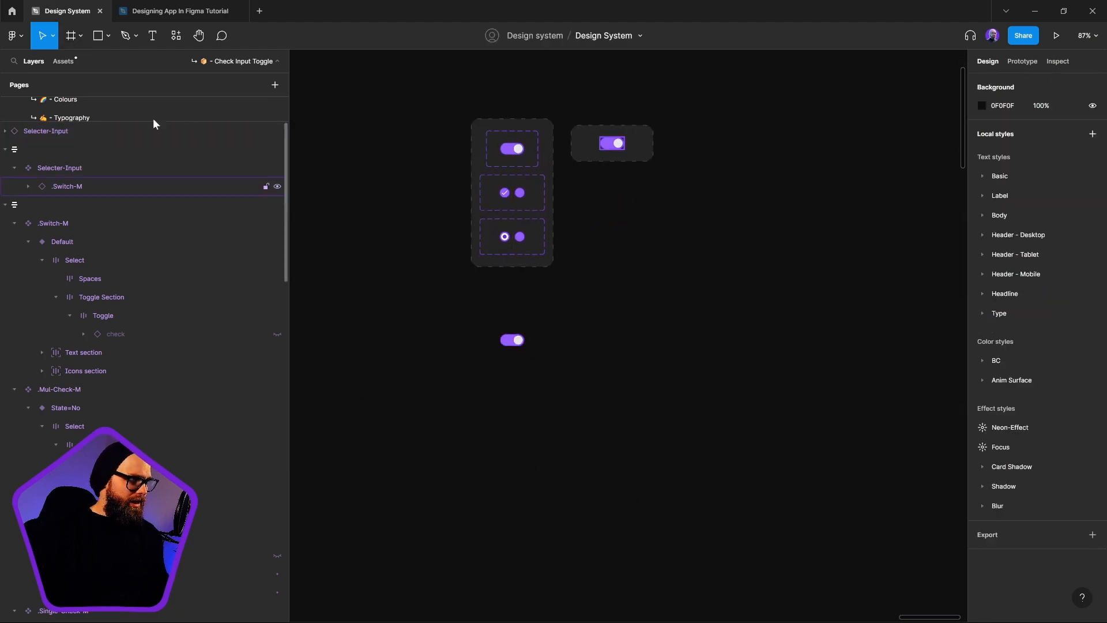
# Step: Draw a narrow frame beside the Selecter-Input instance and a frame about 427 × 133 directly next to it
pyautogui.click(72, 36)
pyautogui.hscroll(3, 598, 518)
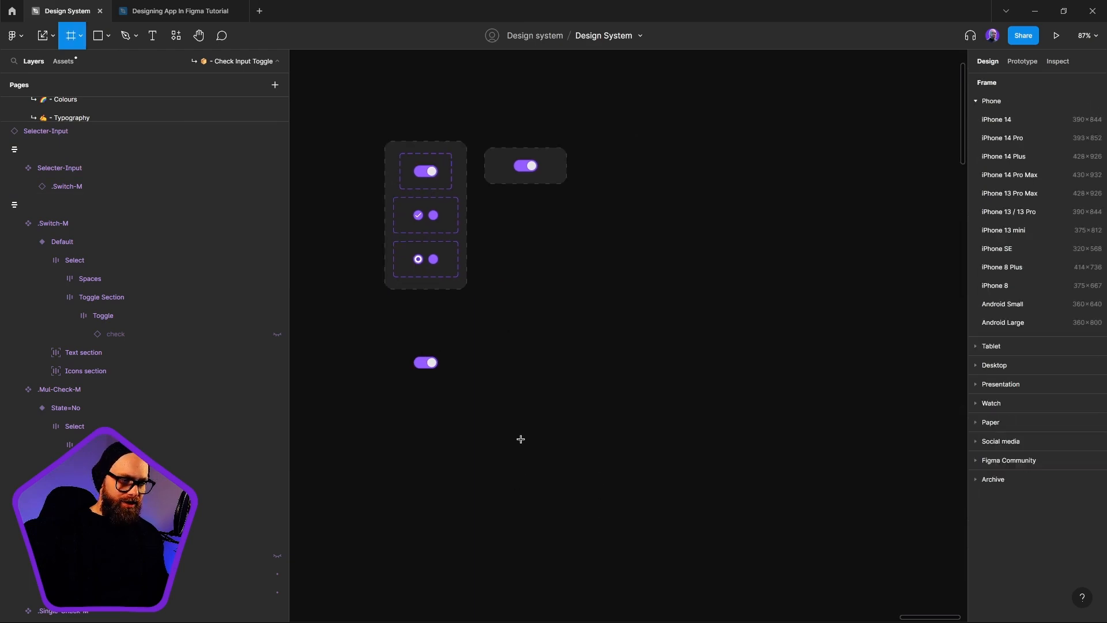
pyautogui.moveTo(504, 330)
pyautogui.mouseDown()
pyautogui.moveTo(531, 399)
pyautogui.moveTo(533, 361)
pyautogui.moveTo(928, 361)
pyautogui.moveTo(744, 362)
pyautogui.mouseUp()
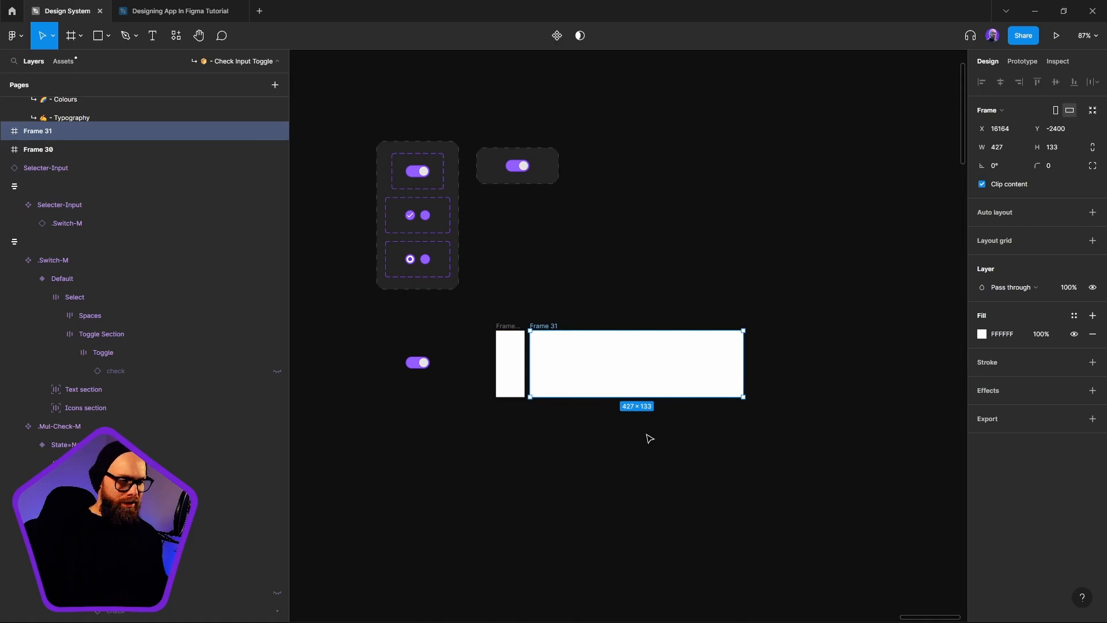
# Step: Draw a frame about 410 × 52 below the wide frame and a second one about 410 × 122 directly under it
pyautogui.moveTo(616, 366); pyautogui.dragTo(599, 461)
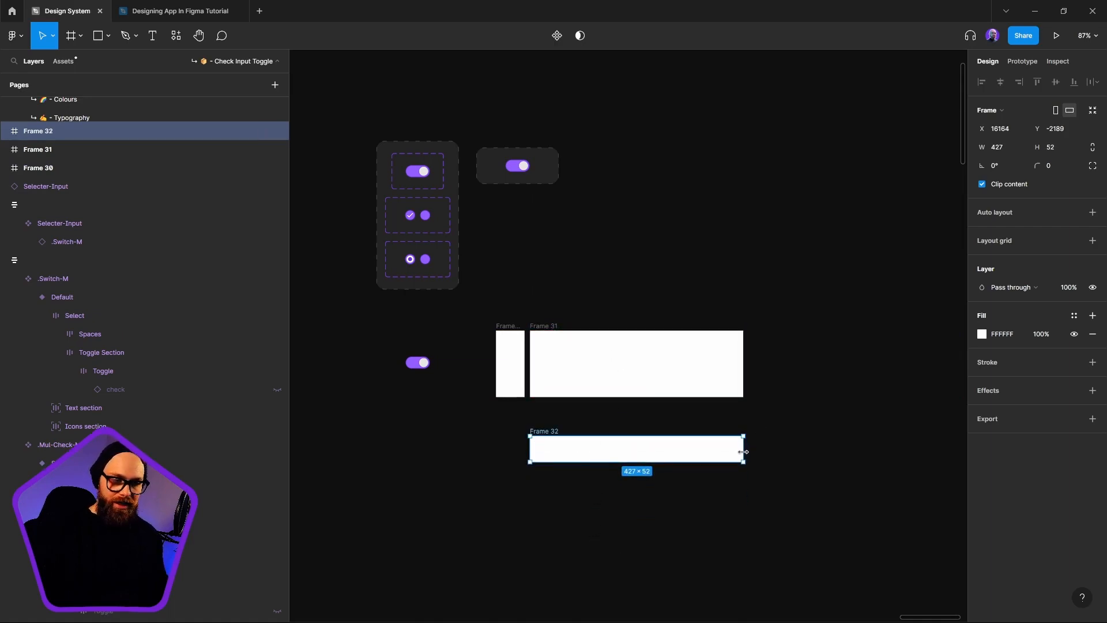
pyautogui.moveTo(744, 452); pyautogui.dragTo(734, 452)
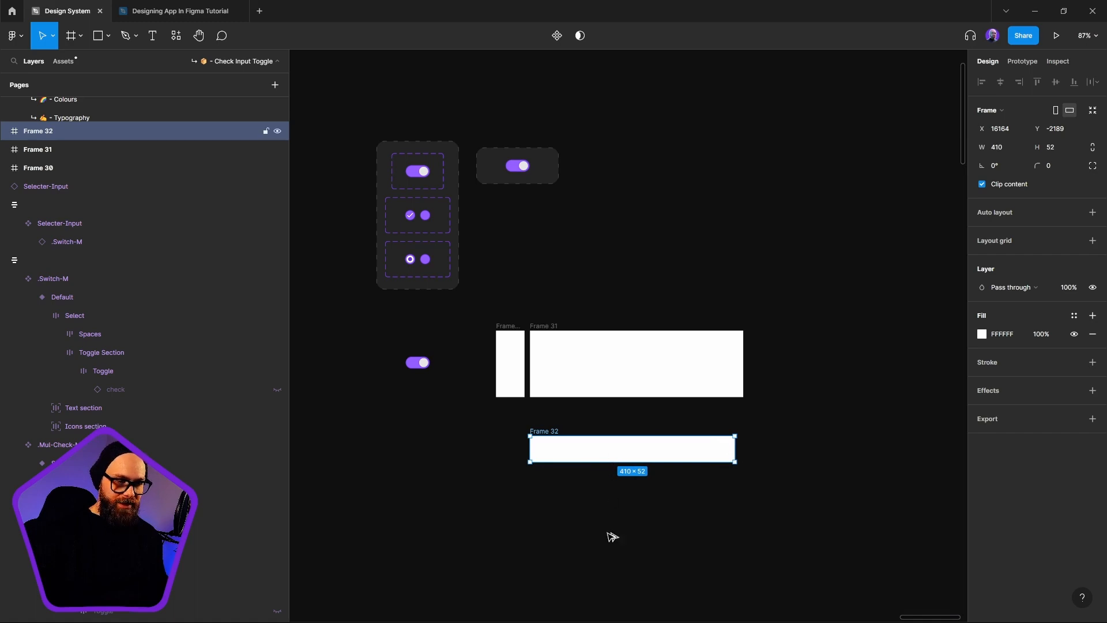
pyautogui.moveTo(623, 449); pyautogui.dragTo(620, 527)
pyautogui.click(799, 561)
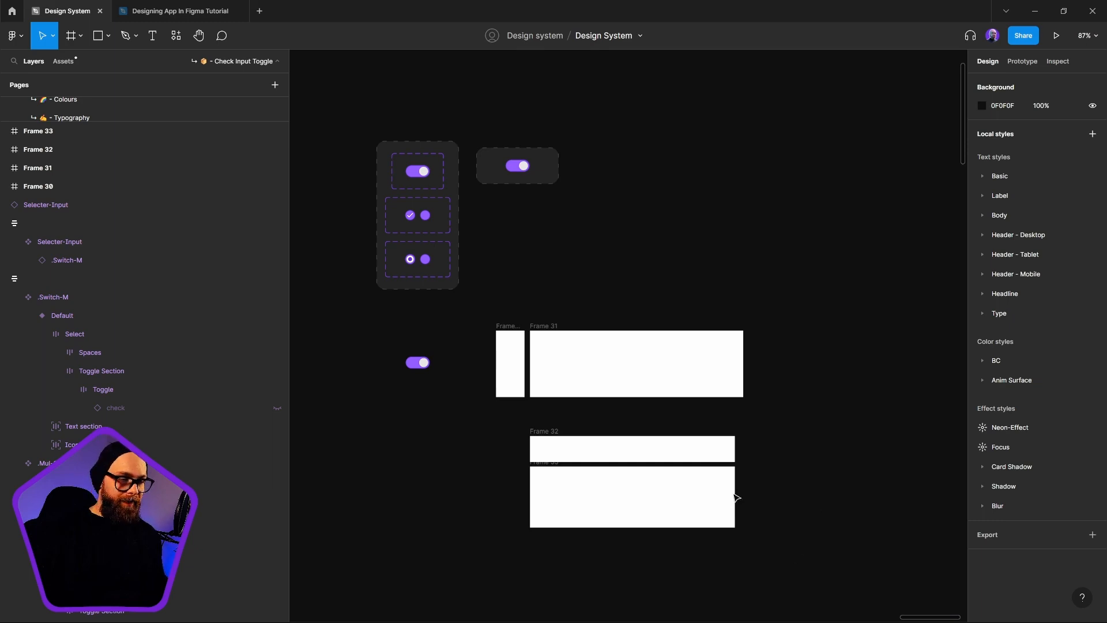
pyautogui.moveTo(495, 413); pyautogui.dragTo(873, 533)
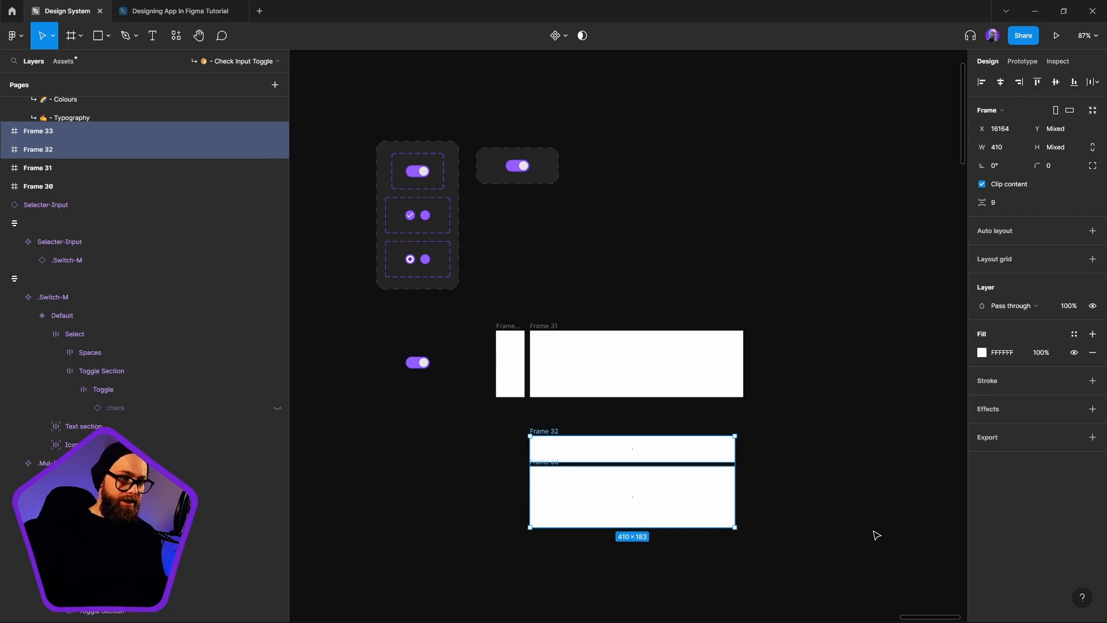
pyautogui.click(753, 459)
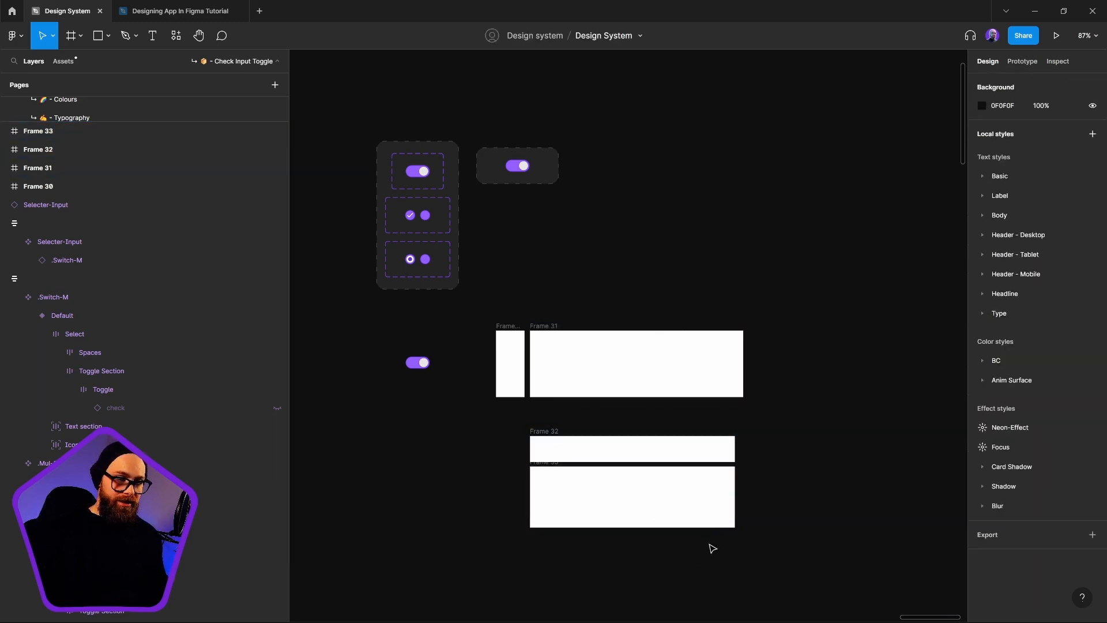
# Step: Rename the 410 × 52 frame as Header-Label-Section
pyautogui.click(545, 430)
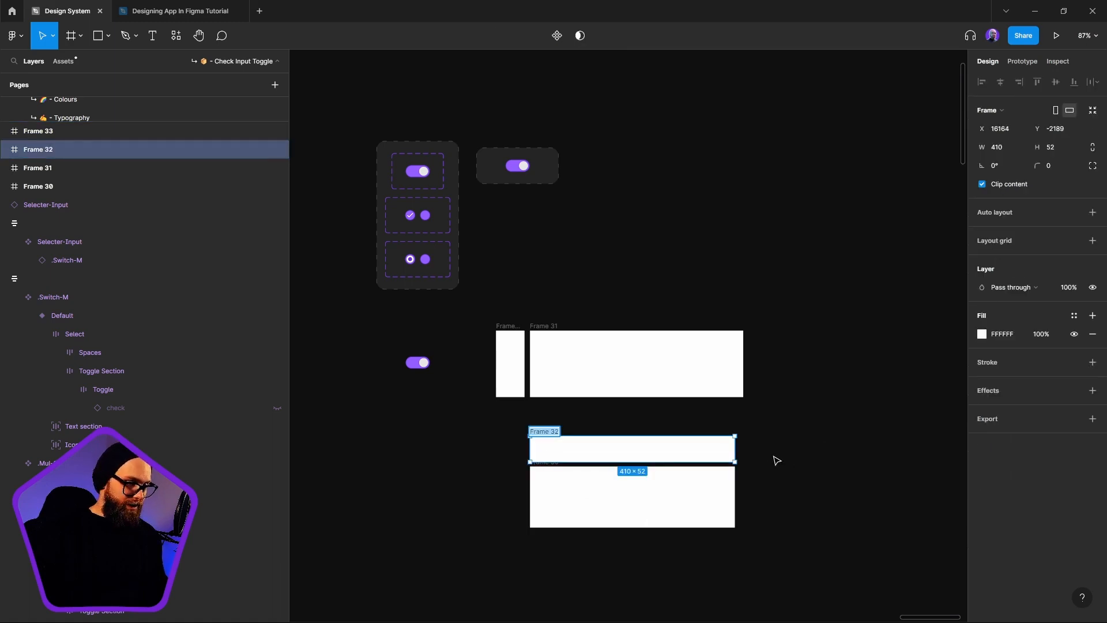
pyautogui.write('He')
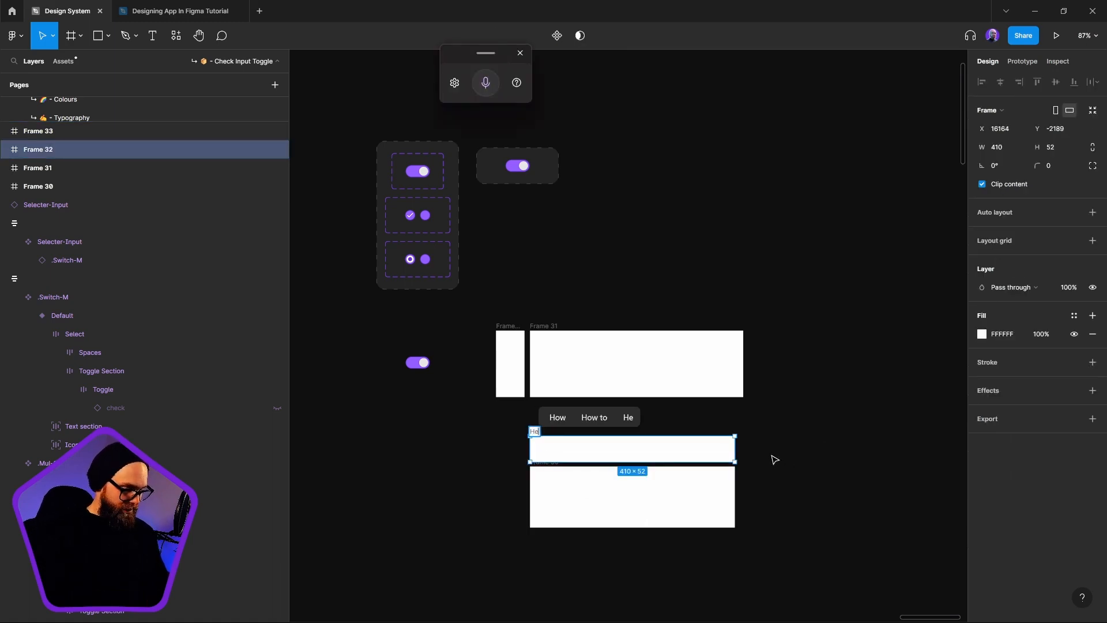
pyautogui.write('aderr')
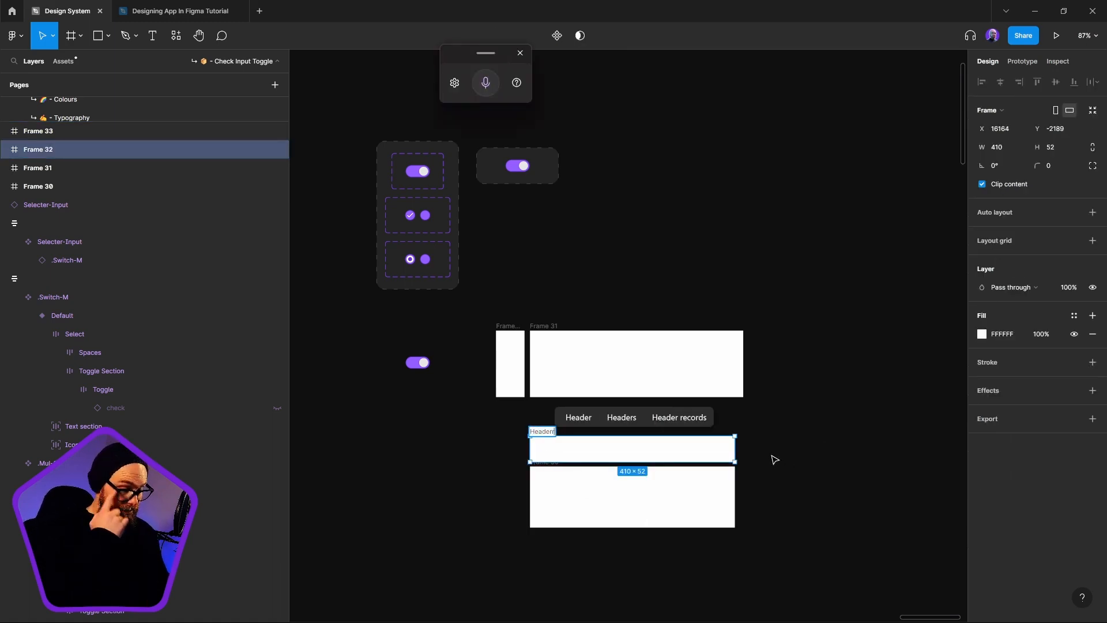
pyautogui.hotkey('ctrl', 'BackSpace')
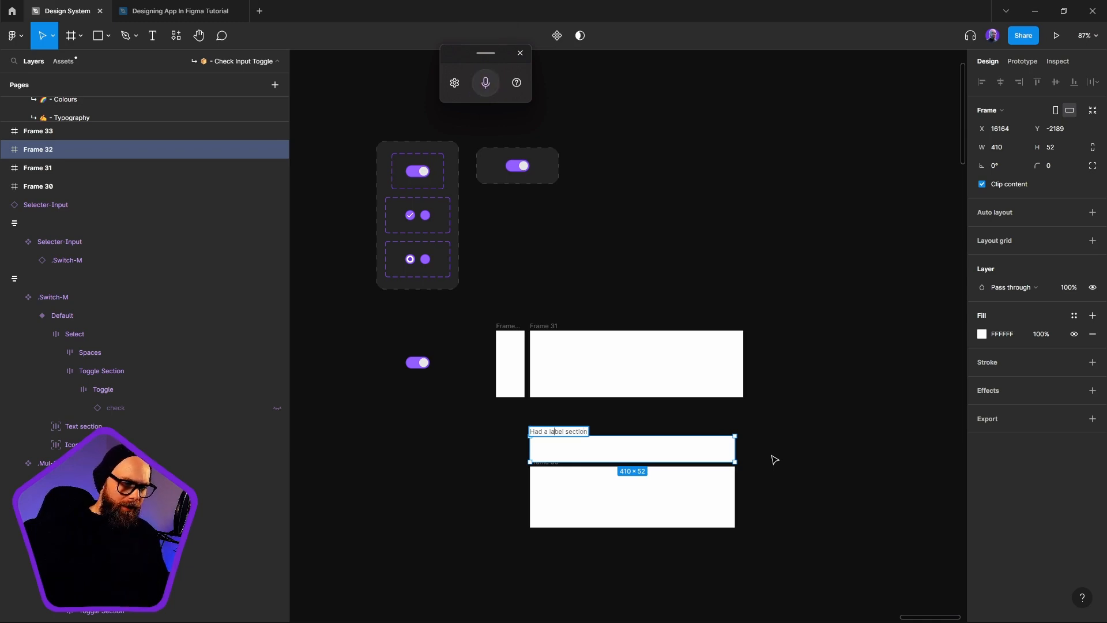
pyautogui.press('BackSpace')
pyautogui.press('BackSpace')
pyautogui.press('BackSpace')
pyautogui.press('BackSpace')
pyautogui.press('BackSpace')
pyautogui.press('BackSpace')
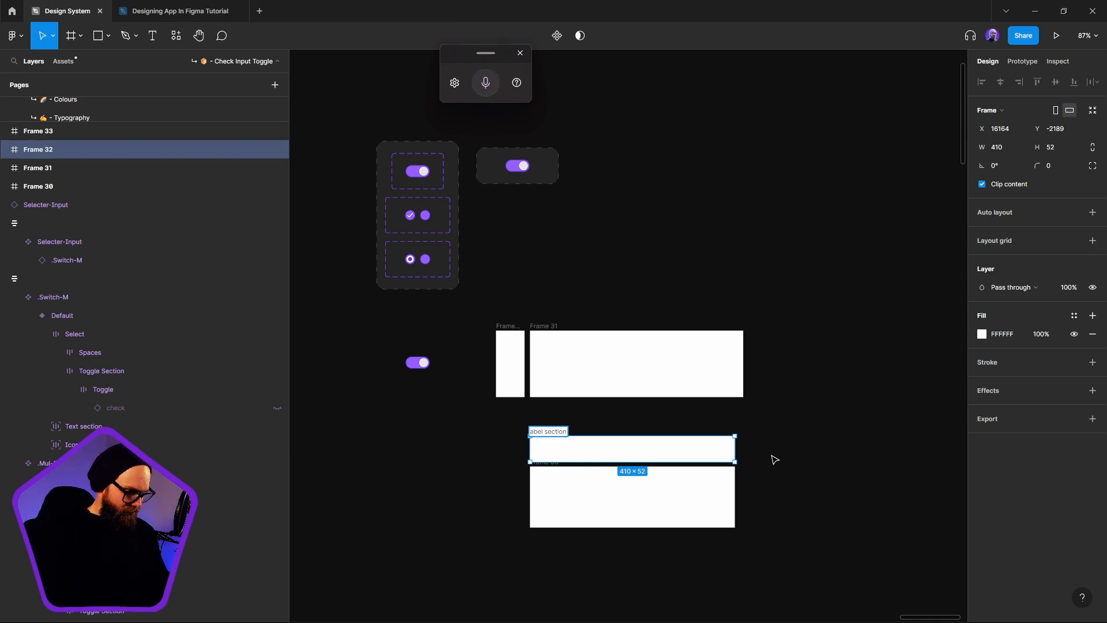
pyautogui.write('Hea')
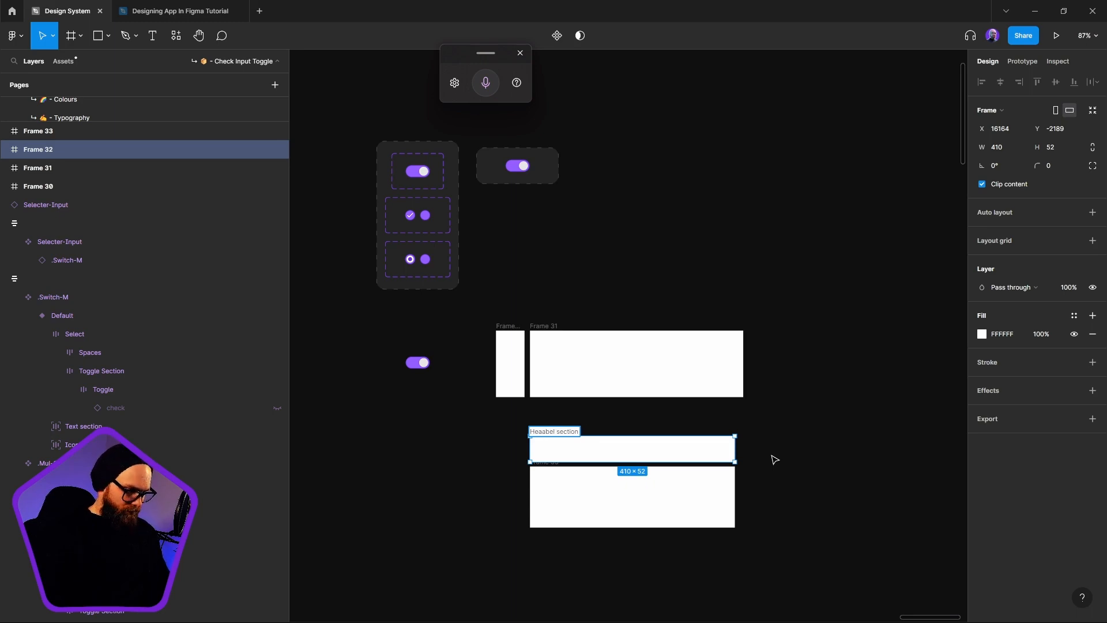
pyautogui.write('d')
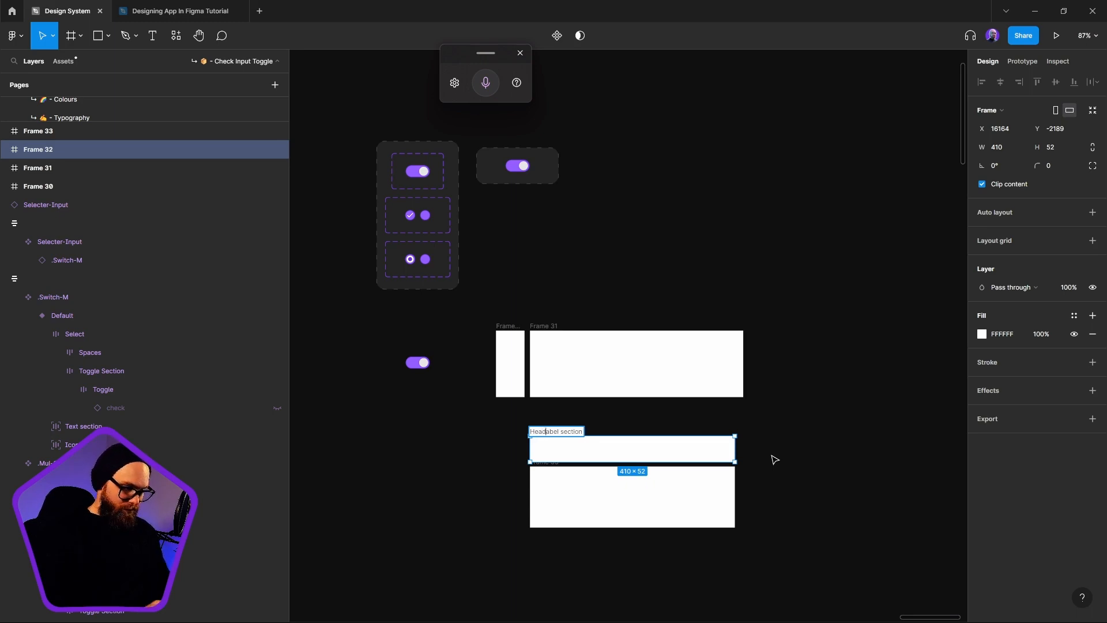
pyautogui.write('er-')
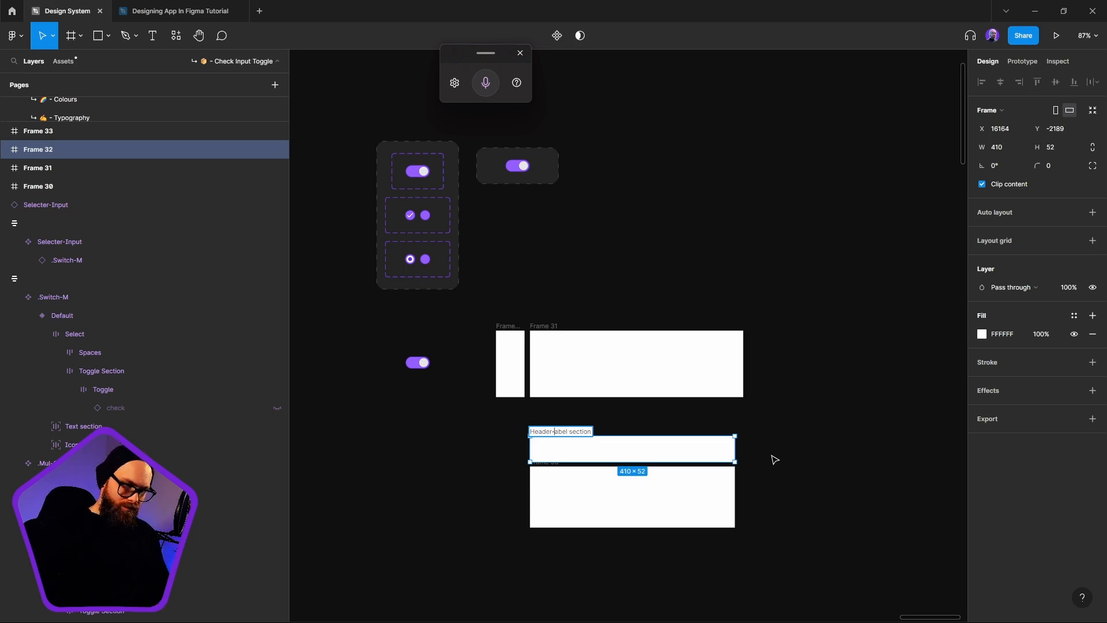
pyautogui.write('Label')
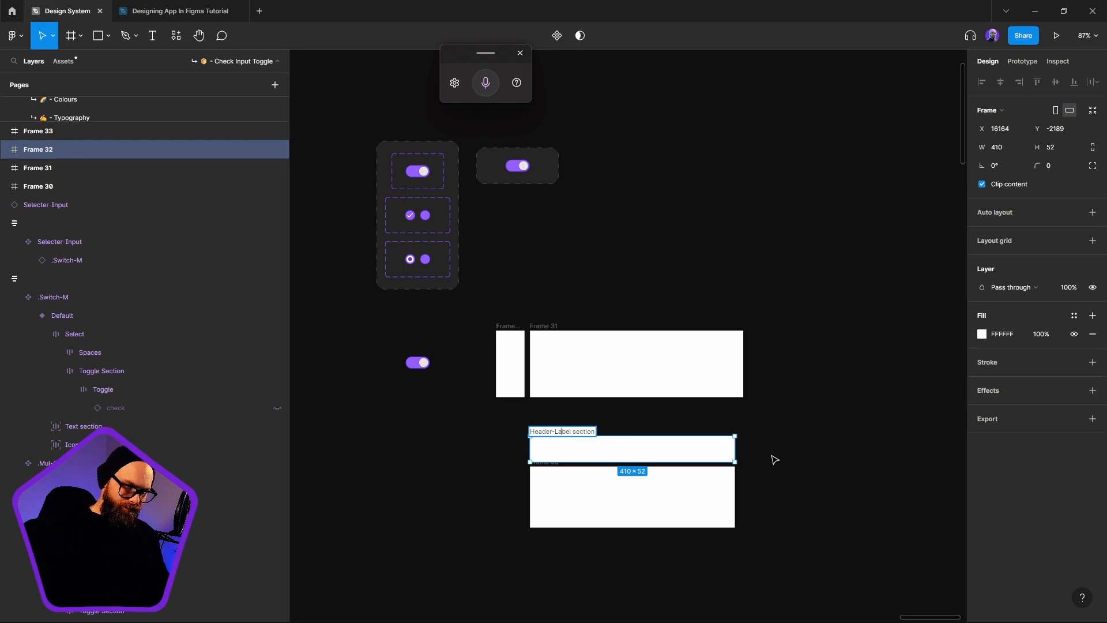
pyautogui.write('-')
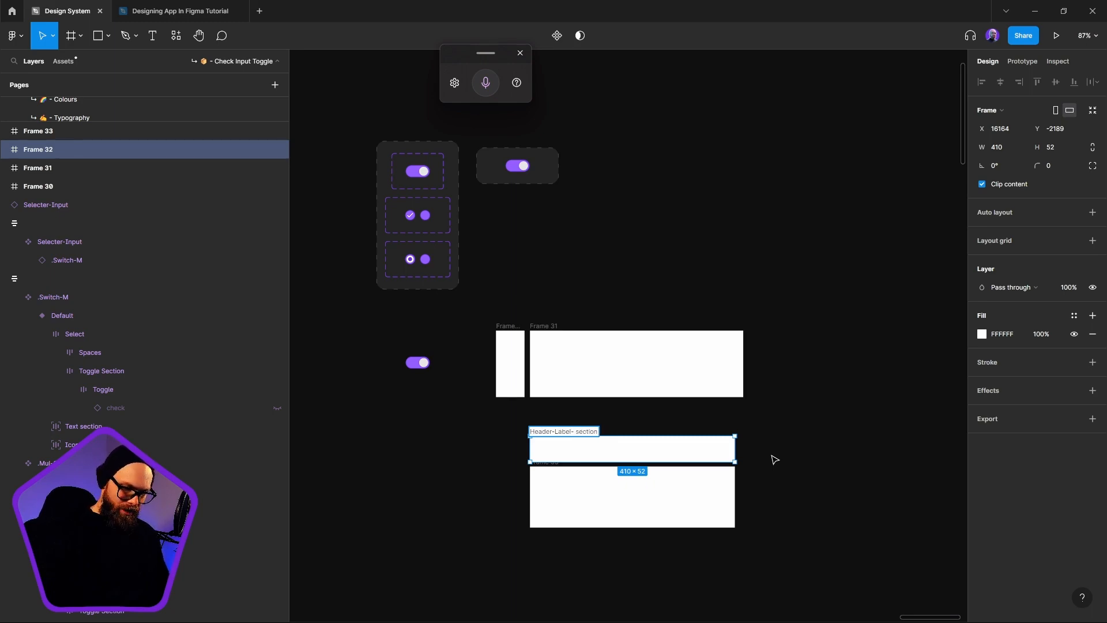
pyautogui.press('Return')
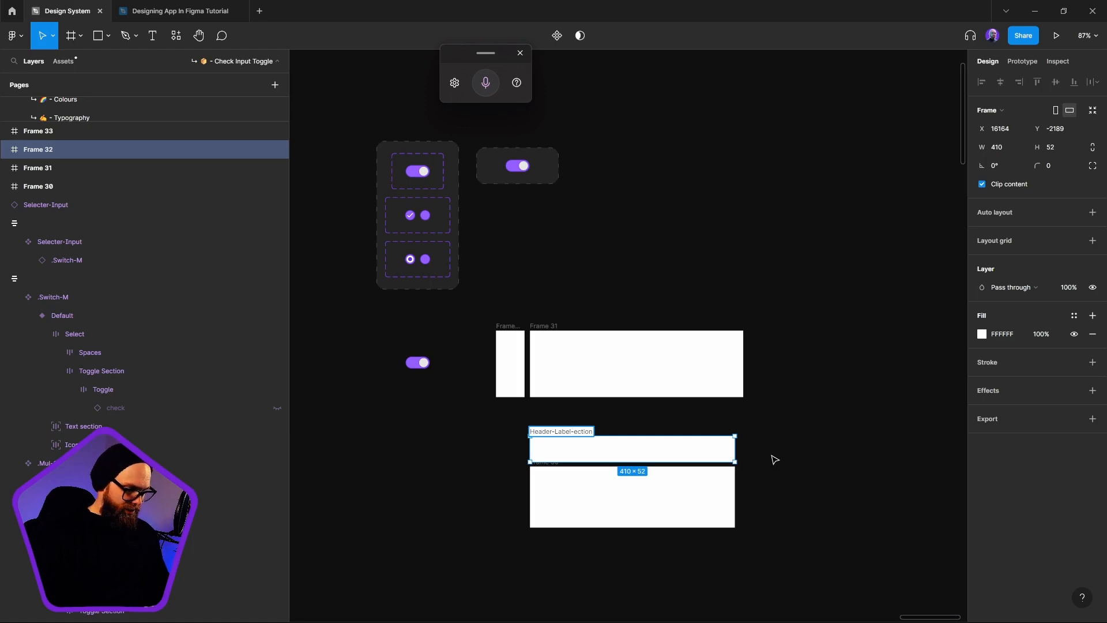
pyautogui.write('S')
pyautogui.press('Return')
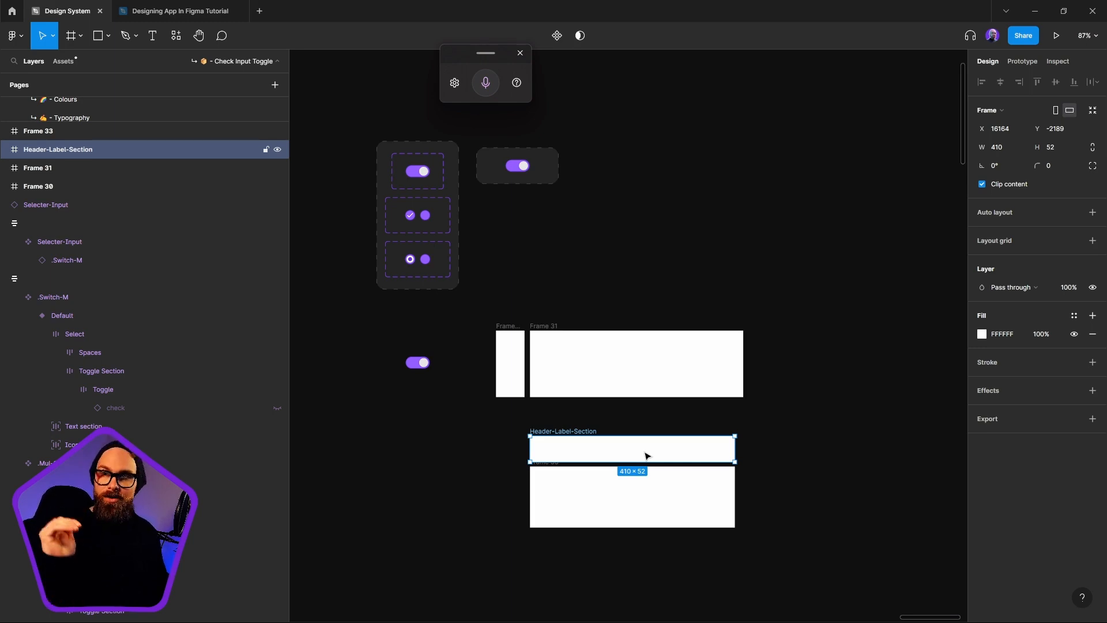
# Step: Move the 410 × 122 frame slightly down, away from Header-Label-Section, and rename it Support-Text-Section
pyautogui.click(668, 507)
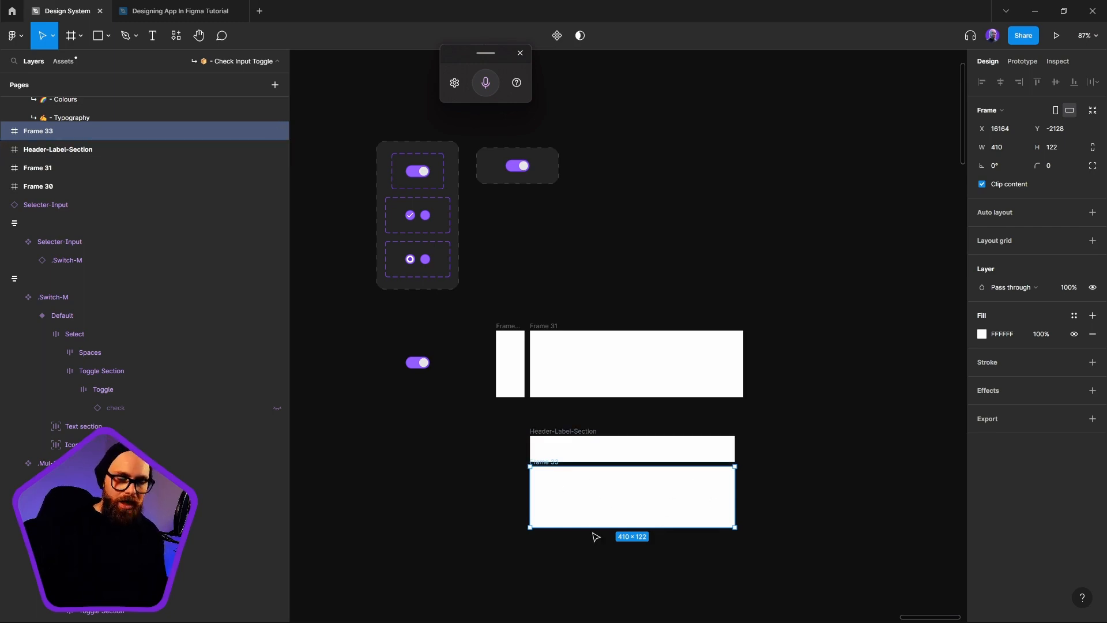
pyautogui.scroll(-2, 545, 526)
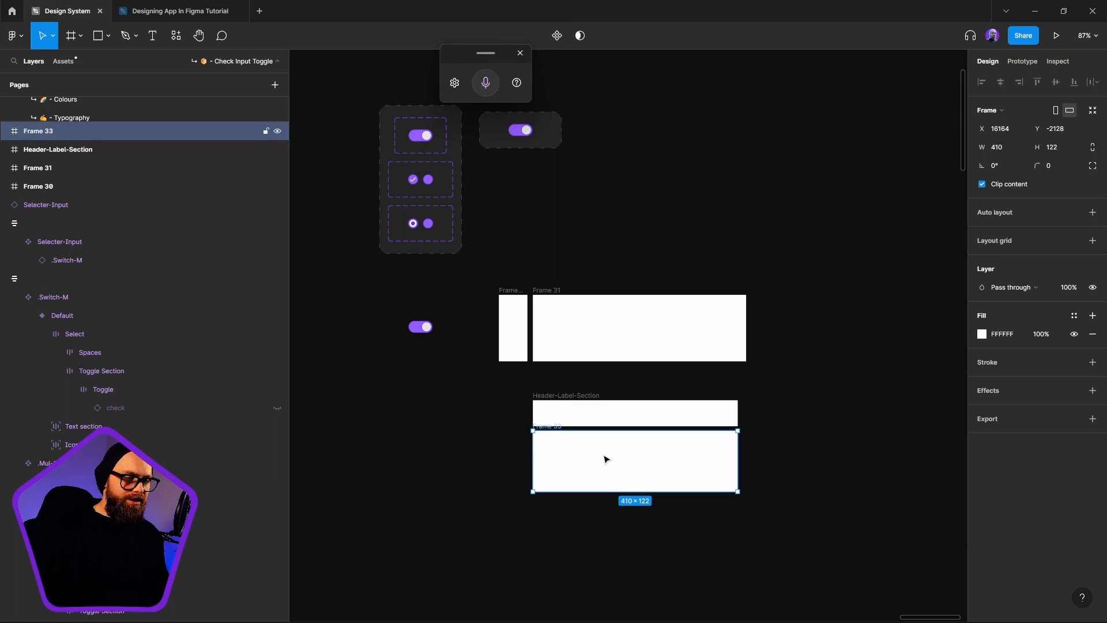
pyautogui.moveTo(606, 458); pyautogui.dragTo(553, 463)
pyautogui.doubleClick(550, 443)
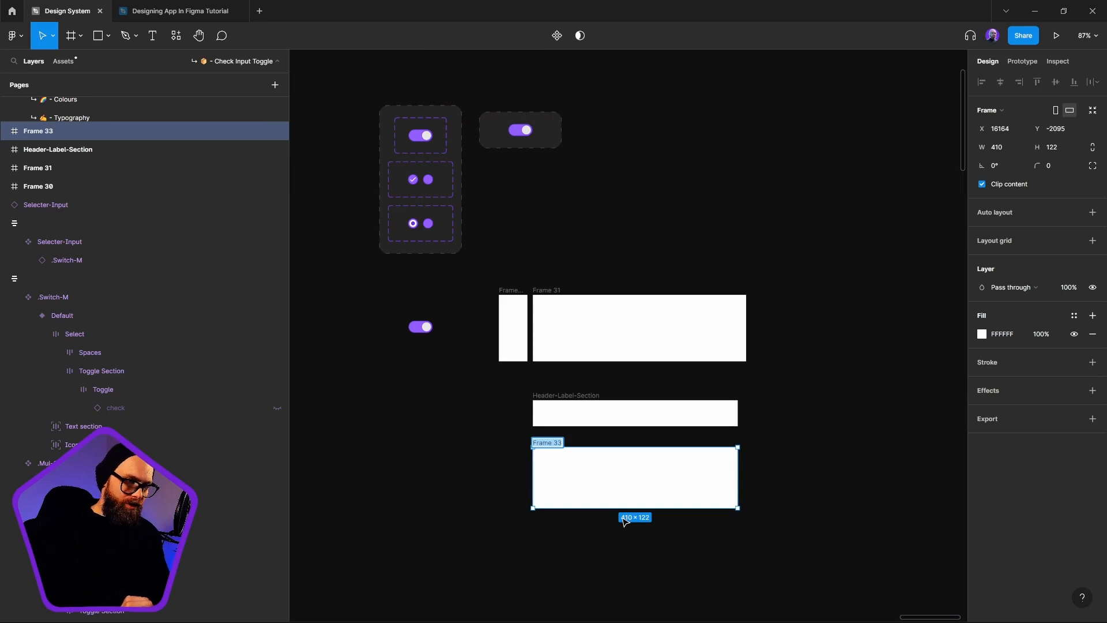
pyautogui.press('super+h')
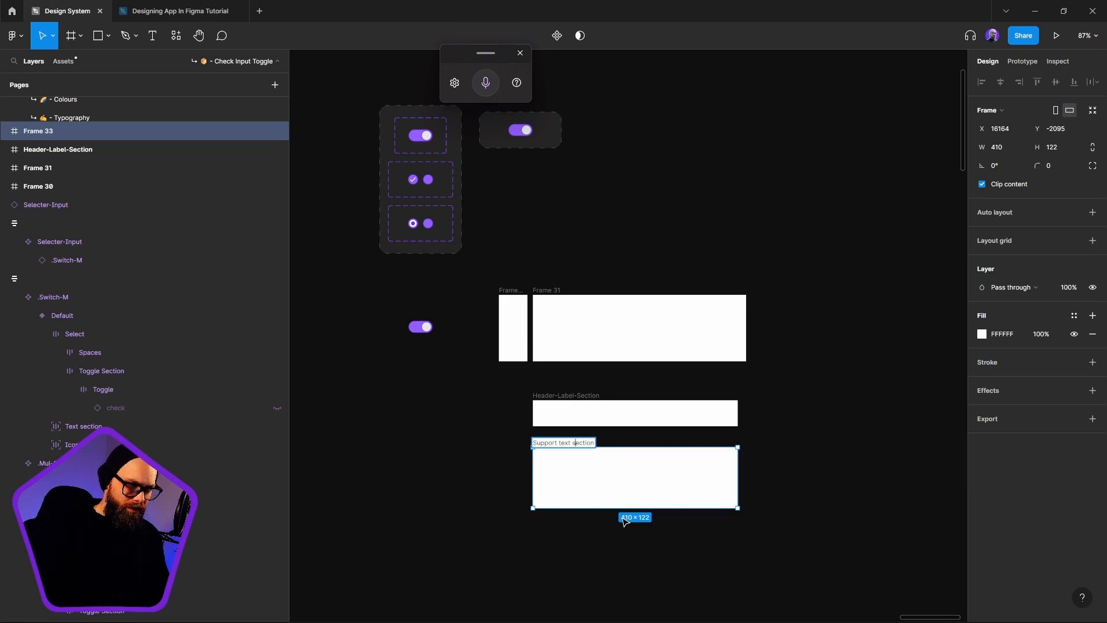
pyautogui.press('BackSpace')
pyautogui.press('BackSpace')
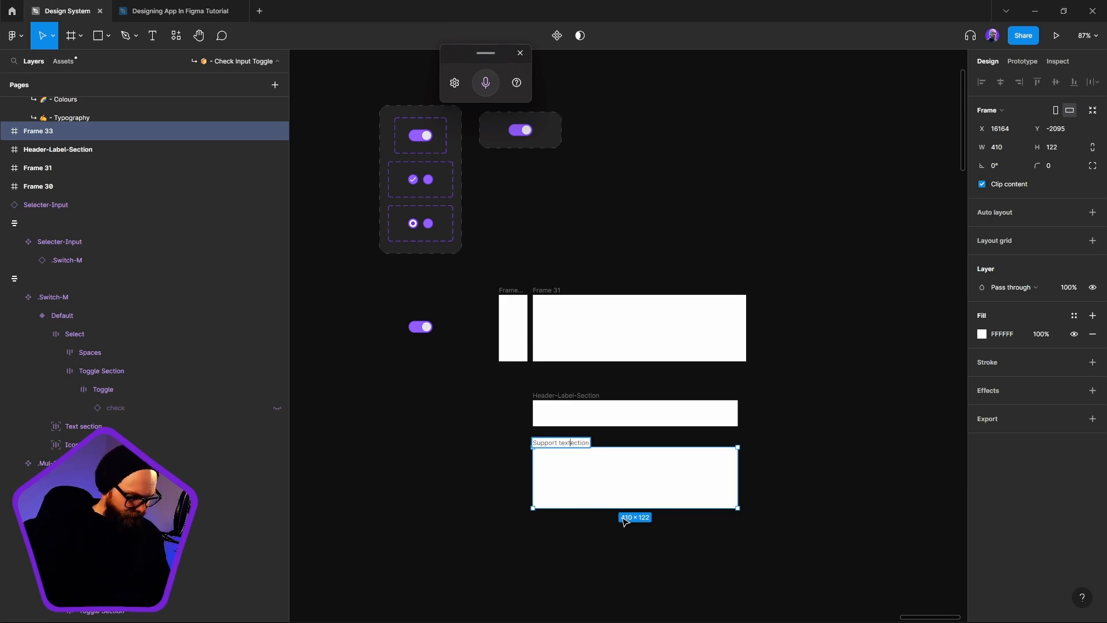
pyautogui.write('-S')
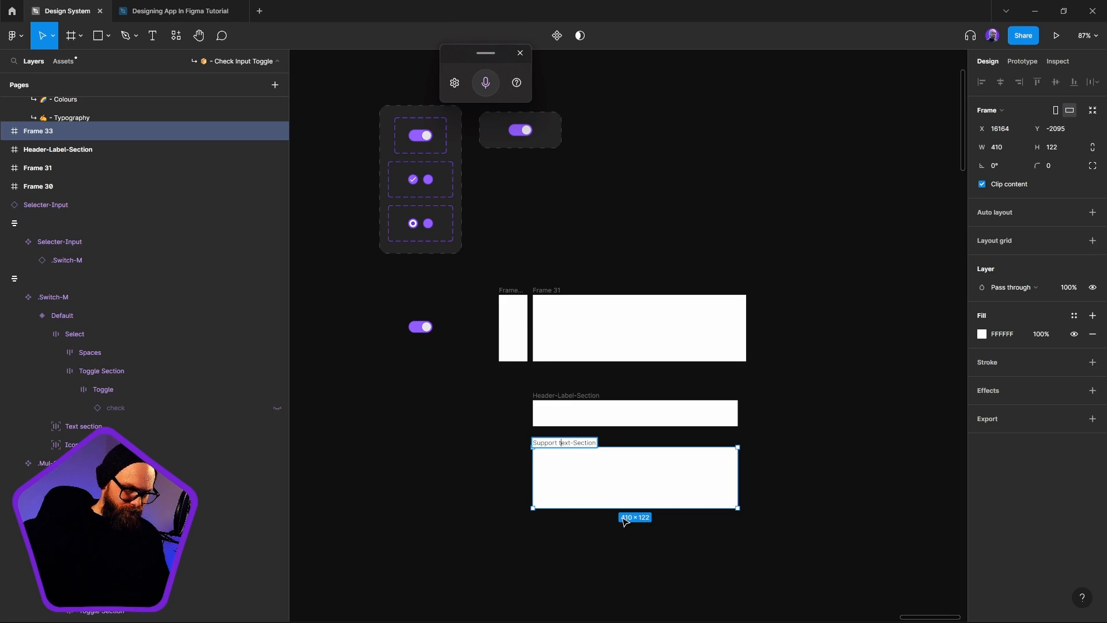
pyautogui.press('BackSpace')
pyautogui.press('BackSpace')
pyautogui.write('-T')
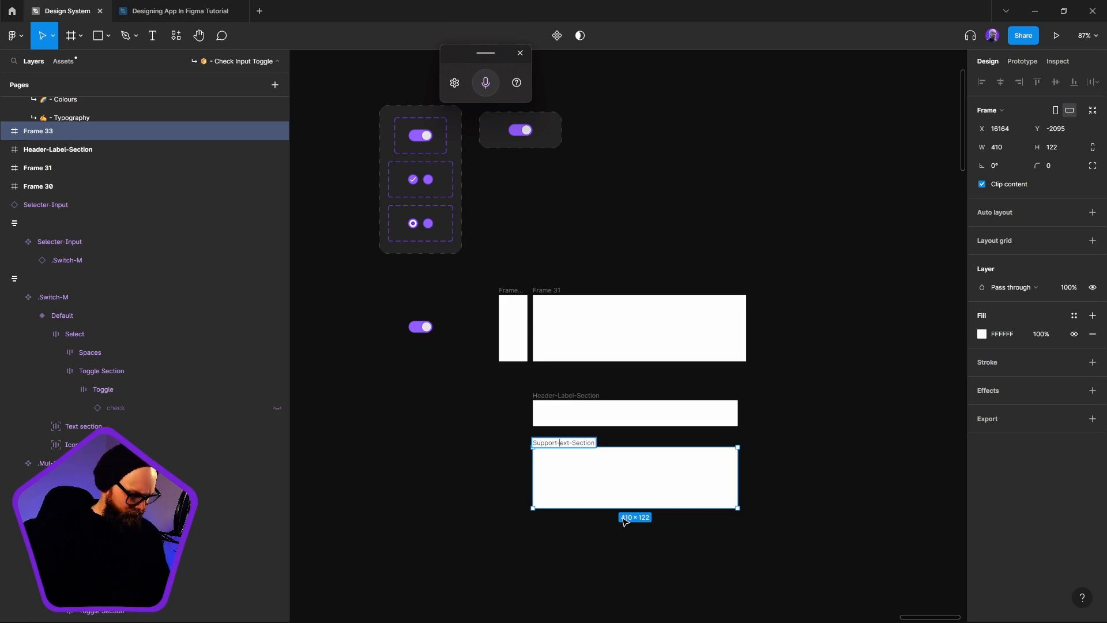
pyautogui.click(788, 445)
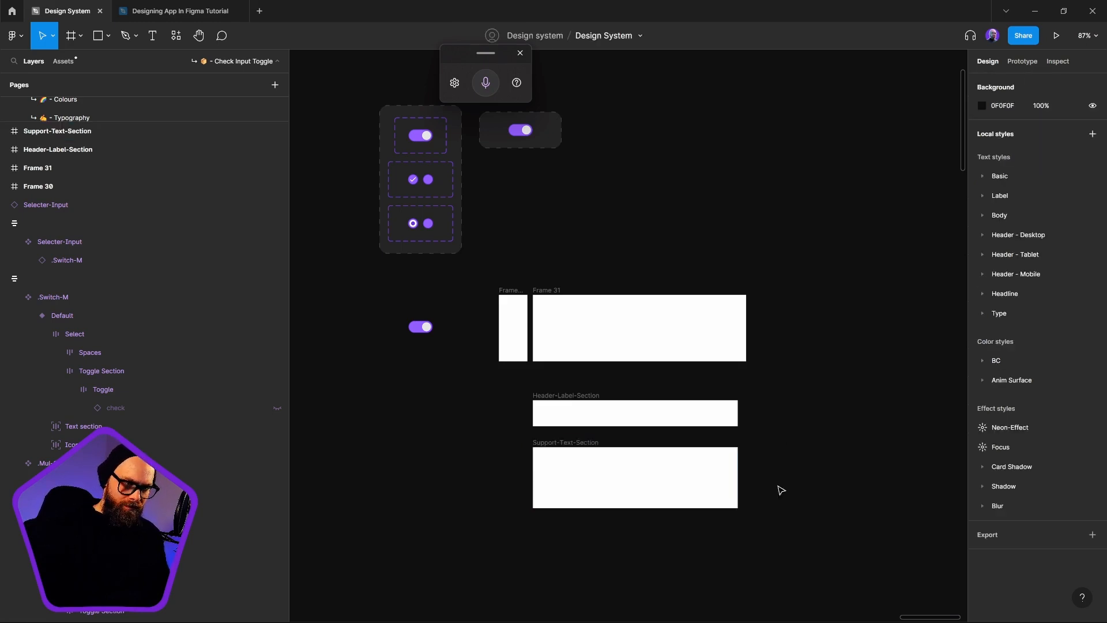
# Step: Delete the 427 × 133 frame beside the narrow frame
pyautogui.click(600, 317)
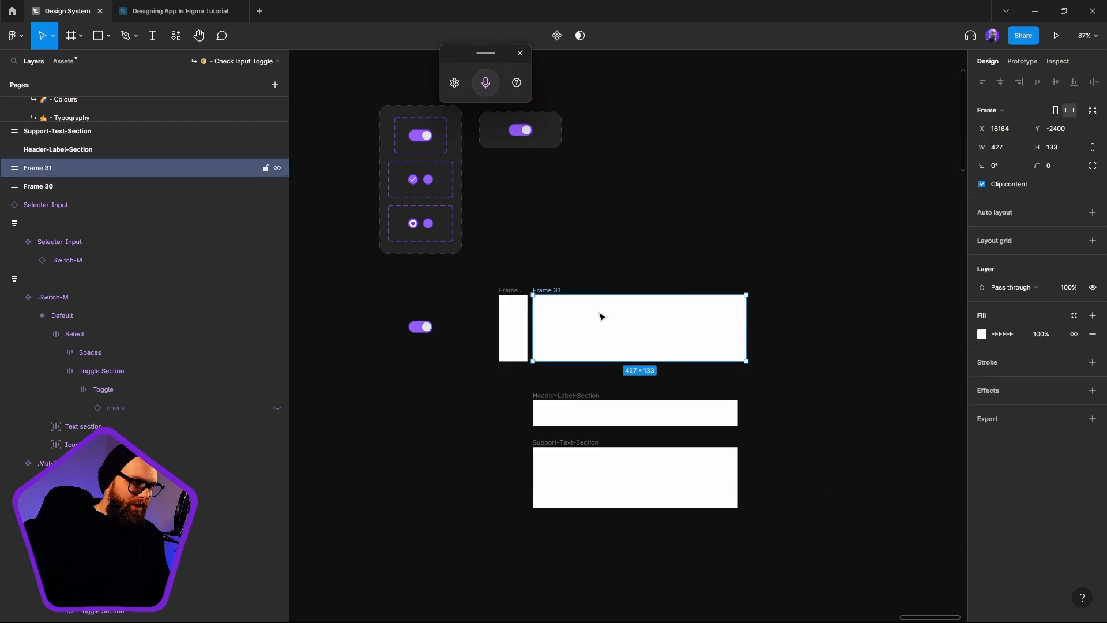
pyautogui.click(594, 465)
pyautogui.keyDown('shift'); pyautogui.click(596, 395); pyautogui.keyUp('shift')
pyautogui.click(573, 314)
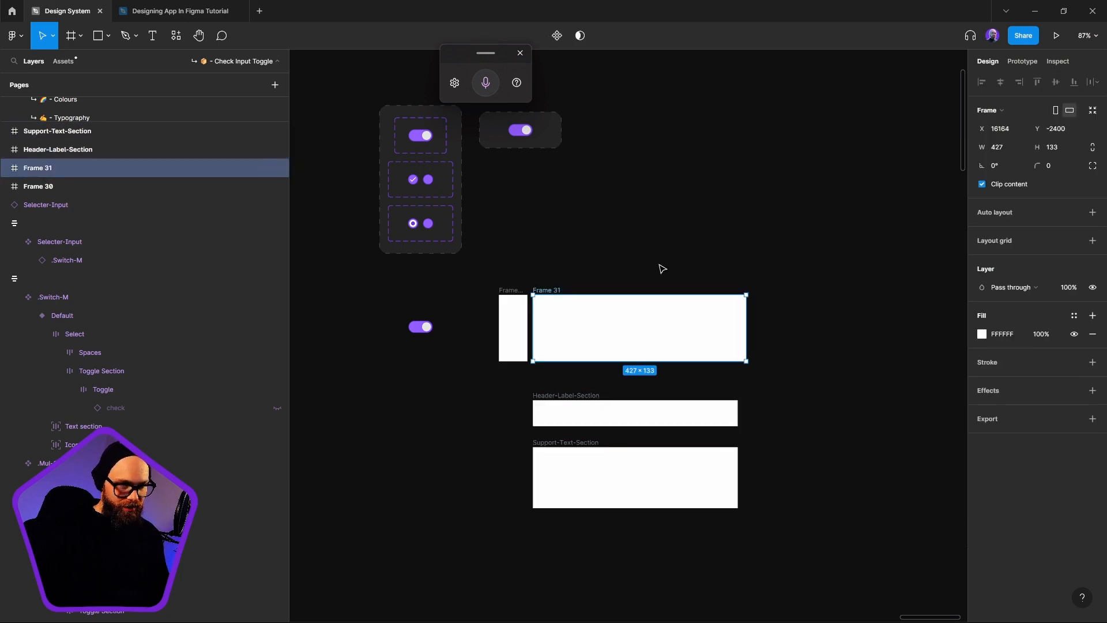
pyautogui.press('Delete')
# Step: Wrap the Header-Label-Section and Support-Text-Section frames in one vertical auto layout frame and name it Text-Section
pyautogui.moveTo(787, 425); pyautogui.dragTo(649, 450)
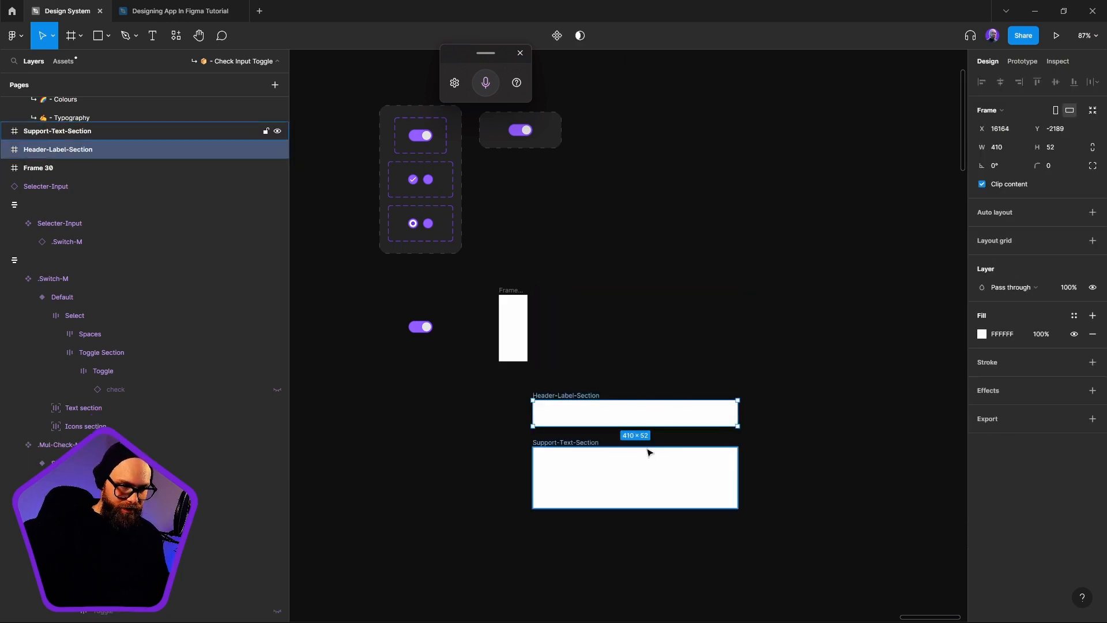
pyautogui.hotkey('shift', 'a')
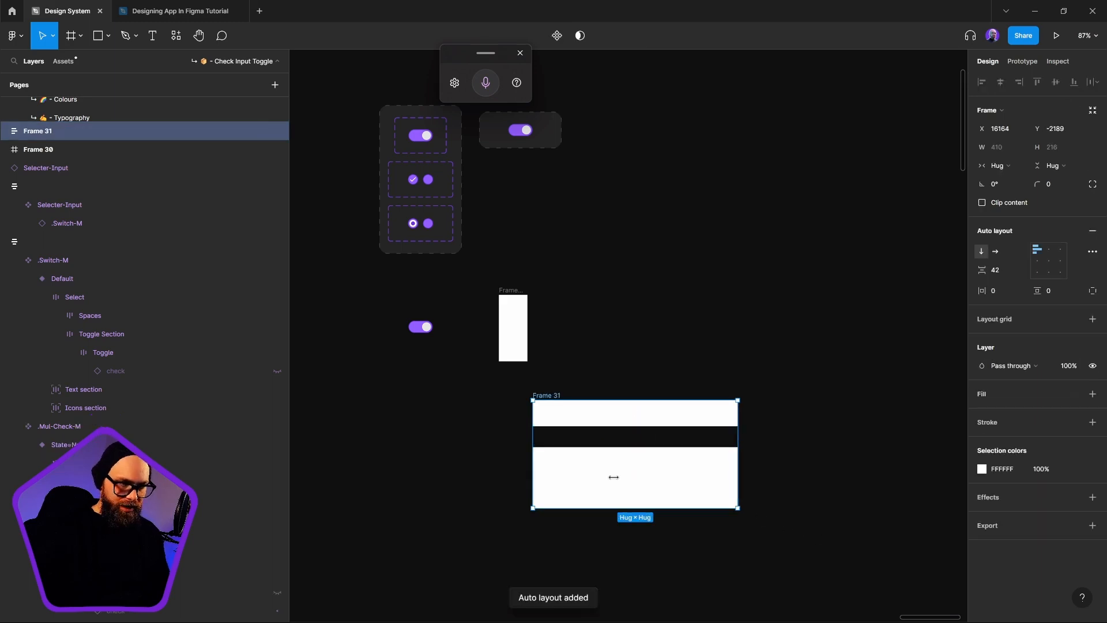
pyautogui.doubleClick(553, 395)
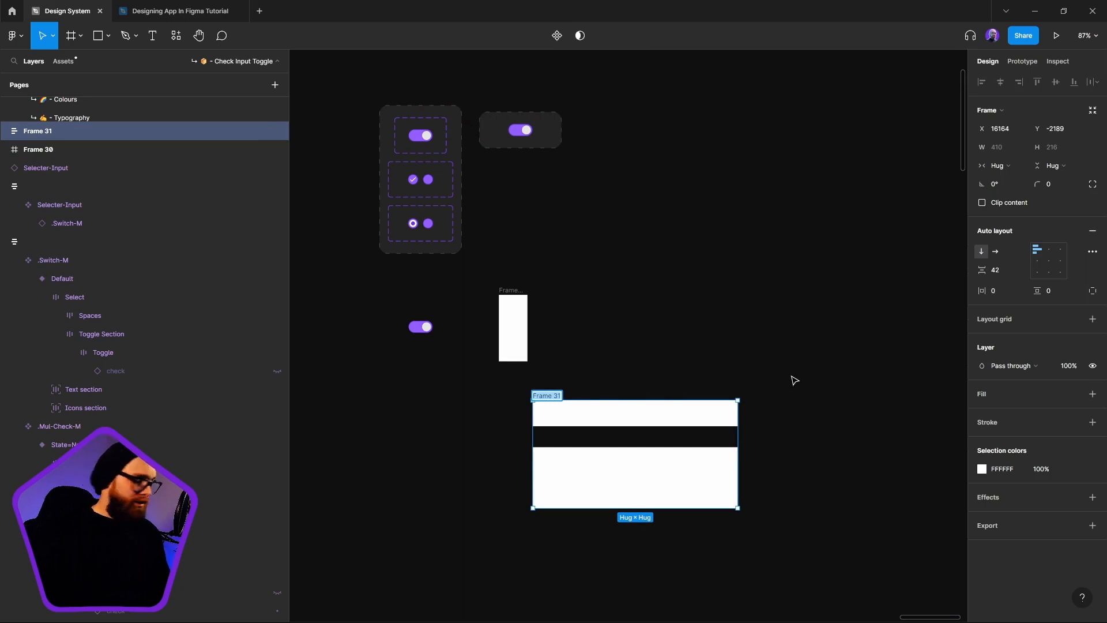
pyautogui.write('Text section')
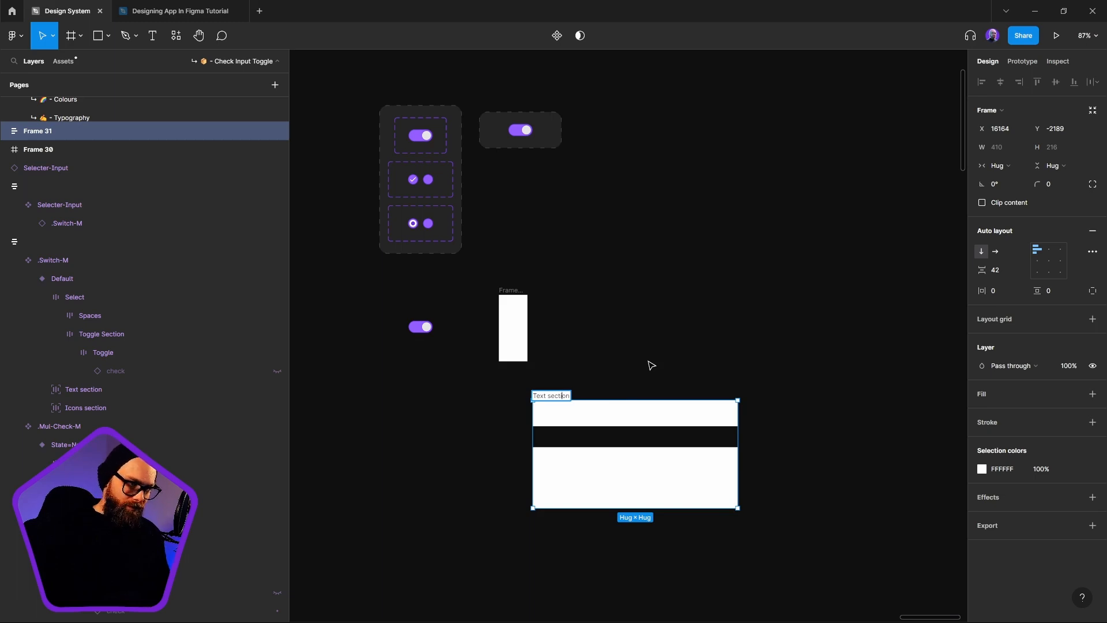
pyautogui.press('BackSpace')
pyautogui.write('-')
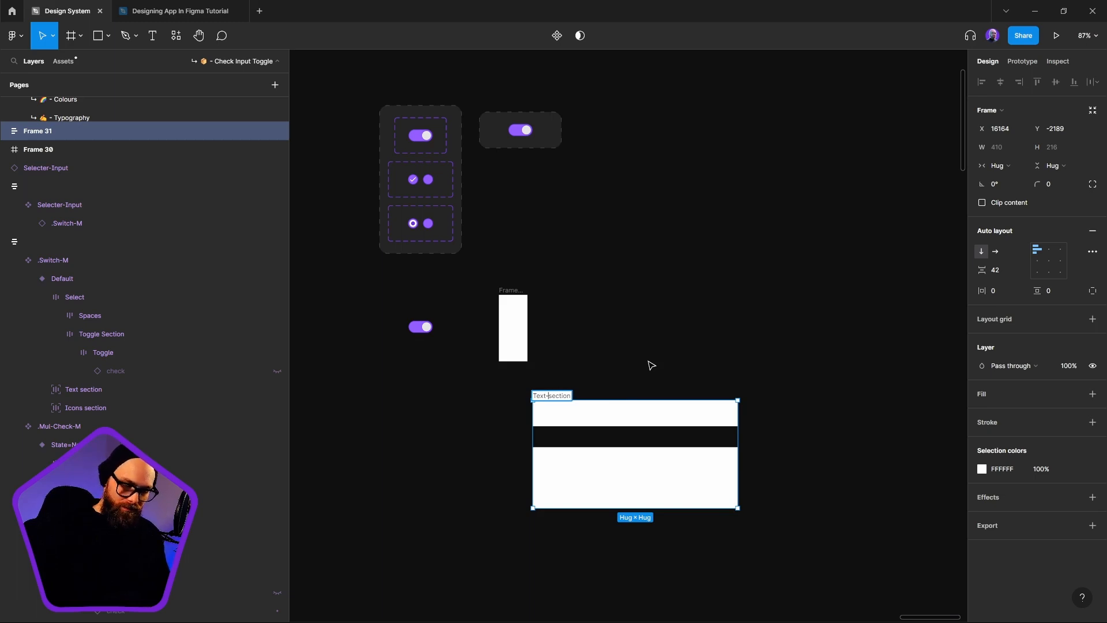
pyautogui.press('Delete')
pyautogui.write('S')
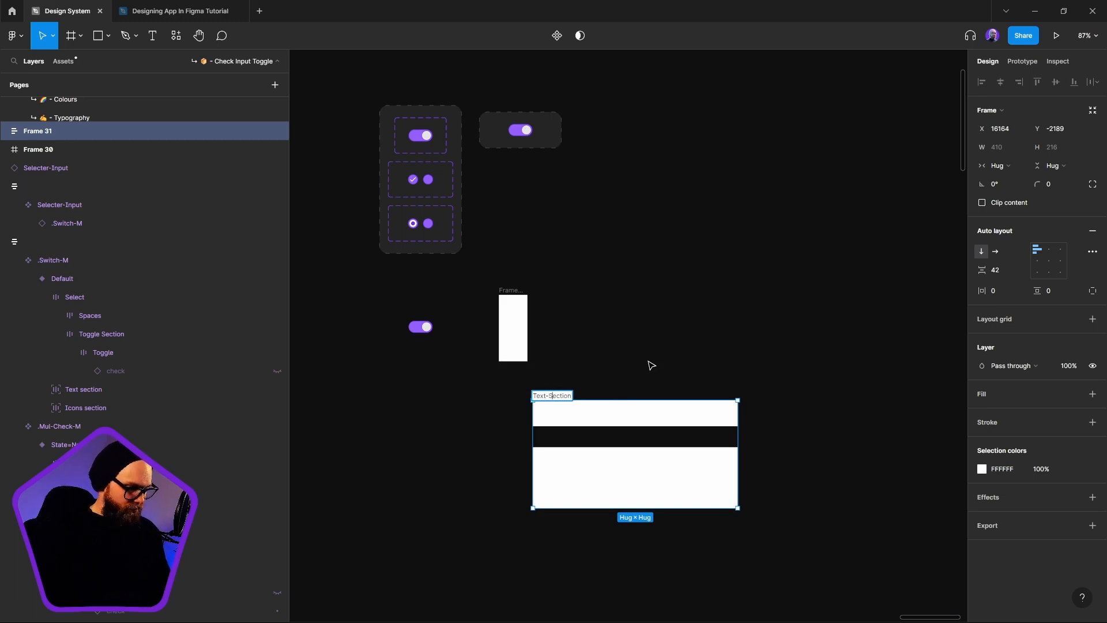
pyautogui.press('super+h')
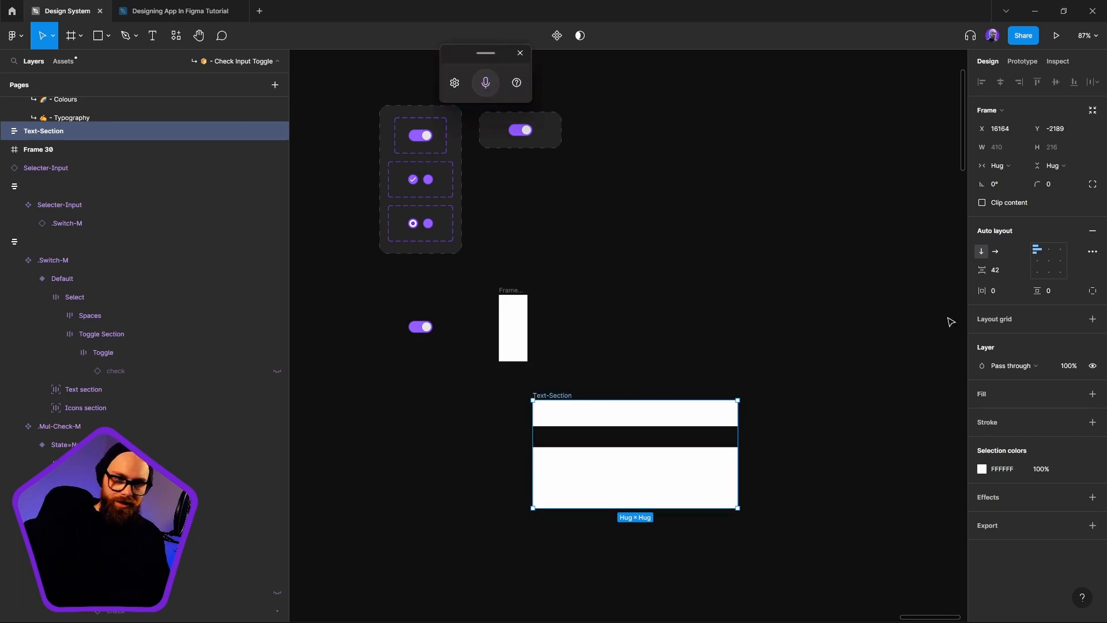
# Step: Set the spacing between items in the Text-Section auto layout to 0
pyautogui.click(1001, 272)
pyautogui.write('0')
pyautogui.press('Return')
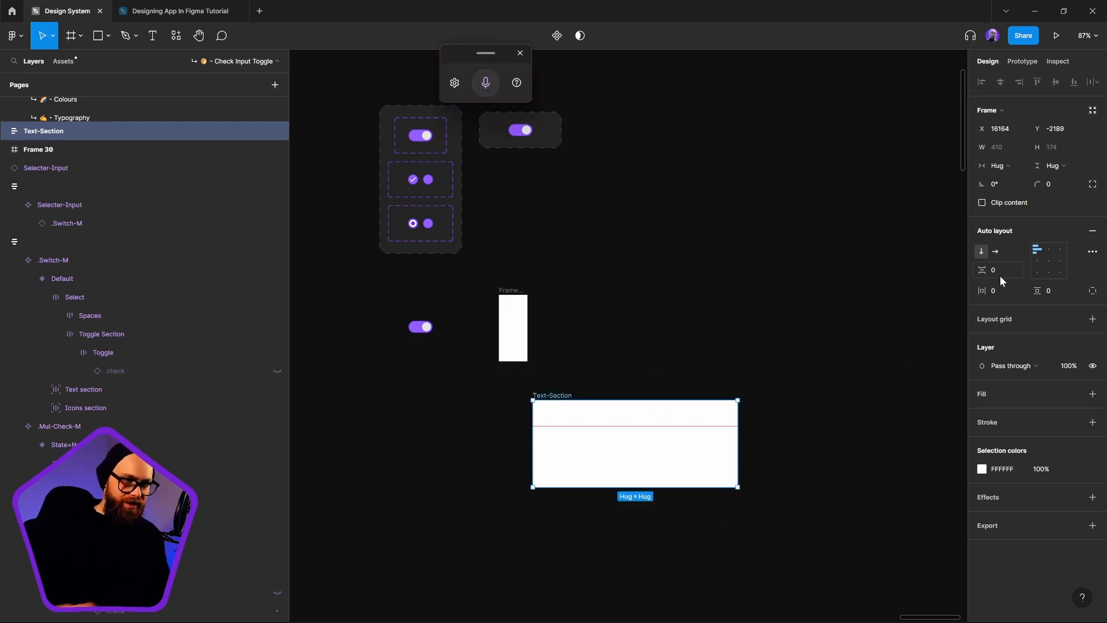
pyautogui.press('Escape')
# Step: Set the height of the Header-Label-Section frame inside Text-Section to 48
pyautogui.click(594, 468)
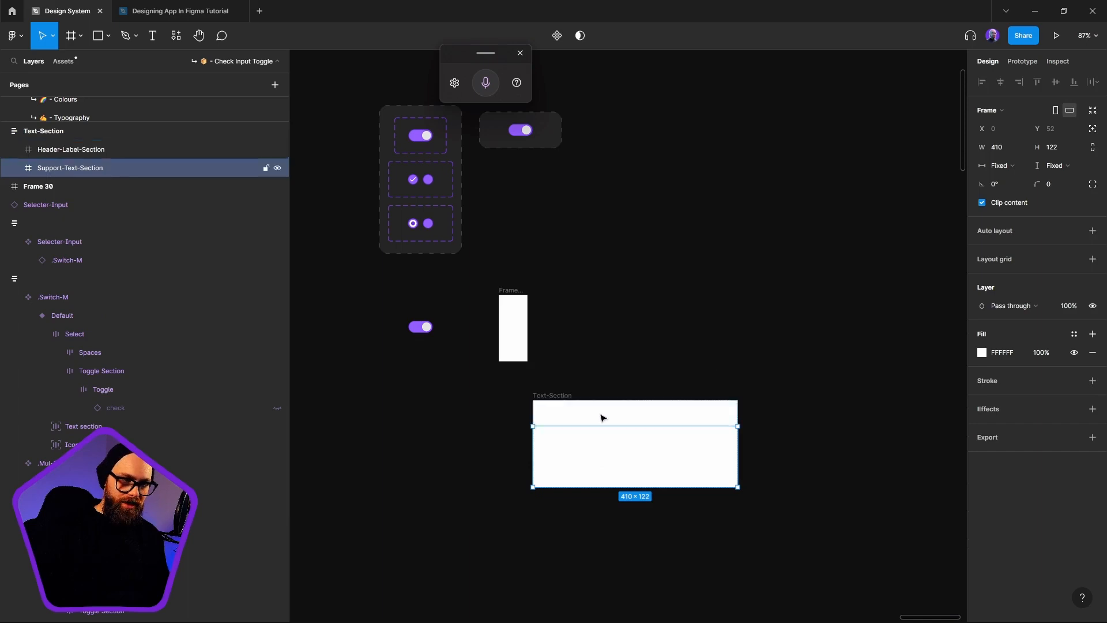
pyautogui.click(625, 415)
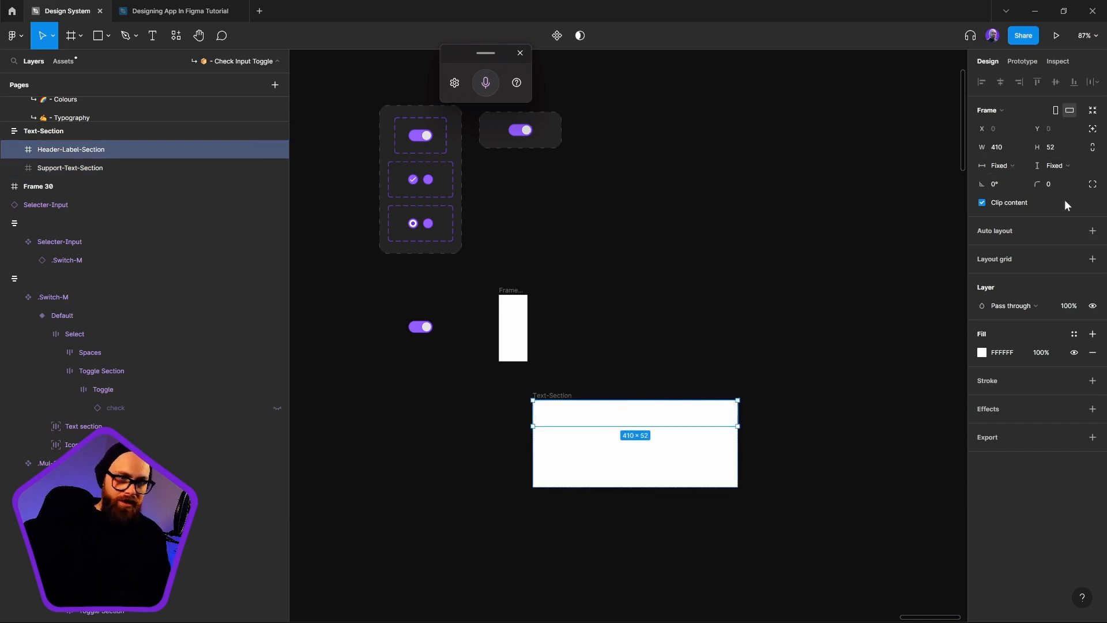
pyautogui.click(1063, 150)
pyautogui.write('48')
pyautogui.press('Return')
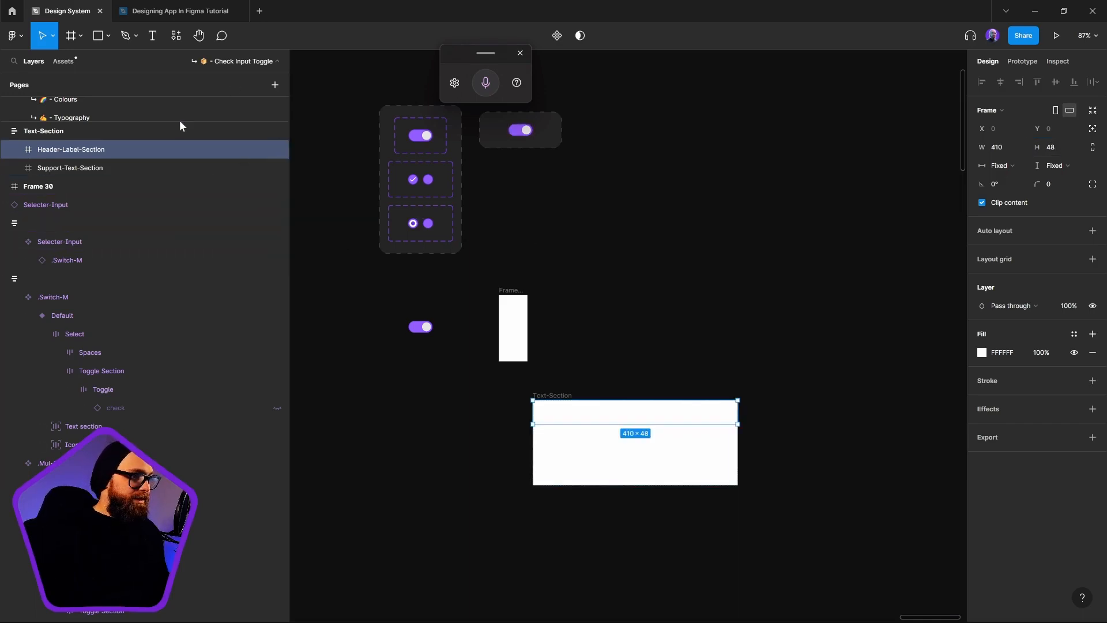
# Step: Add a text layer reading "Label" in a box about 102 × 46 above the Text-Section frame
pyautogui.press('t')
pyautogui.moveTo(635, 310); pyautogui.dragTo(687, 333)
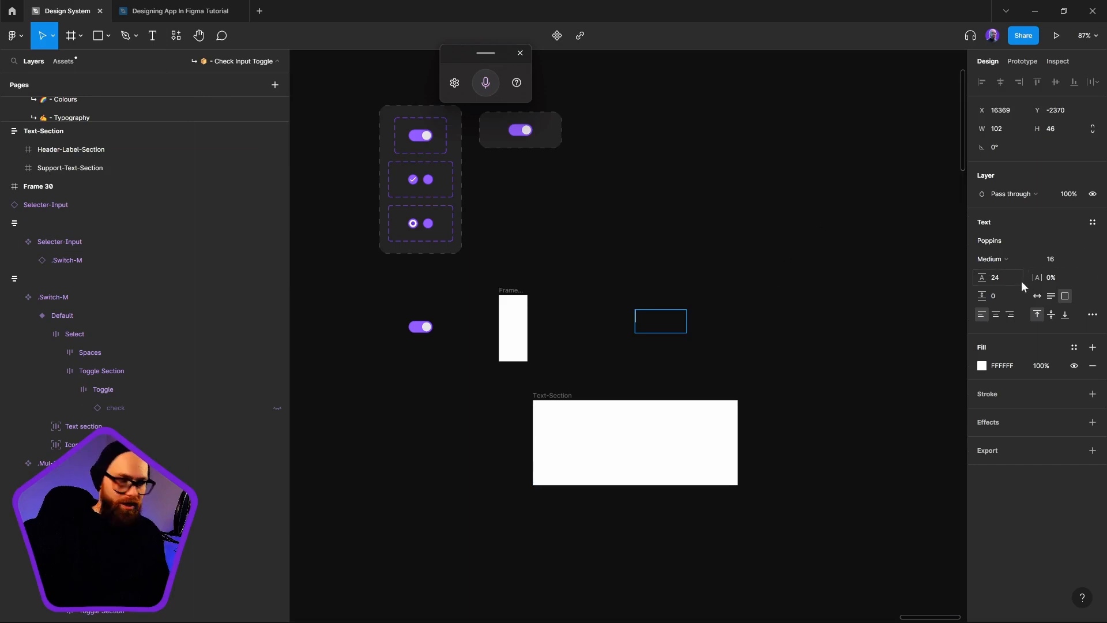
pyautogui.press('super+h')
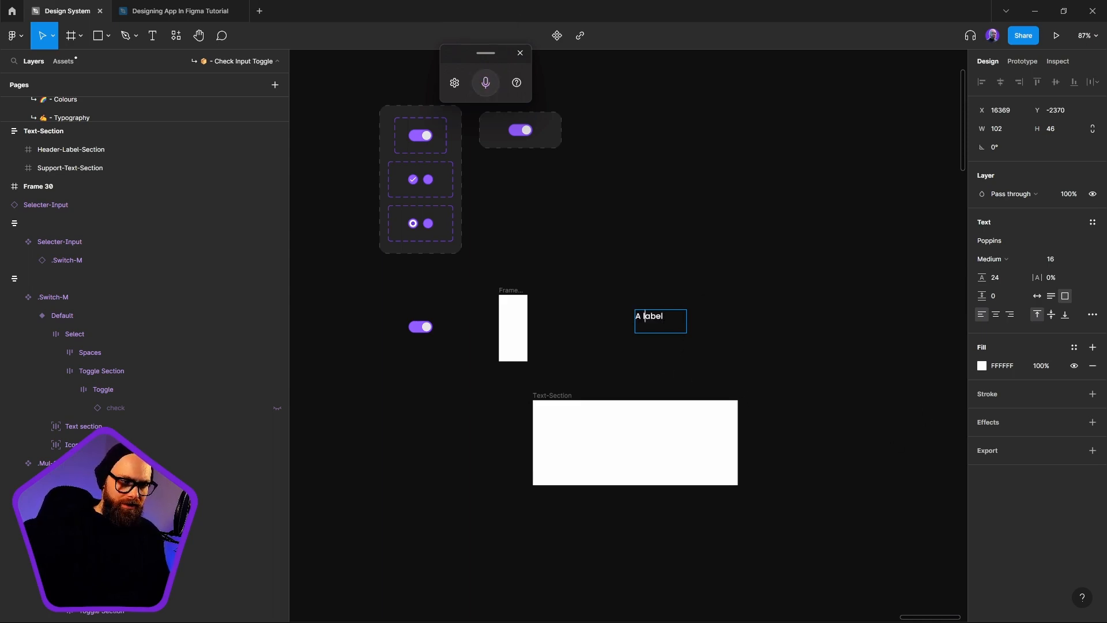
pyautogui.doubleClick(645, 318)
pyautogui.write('Label')
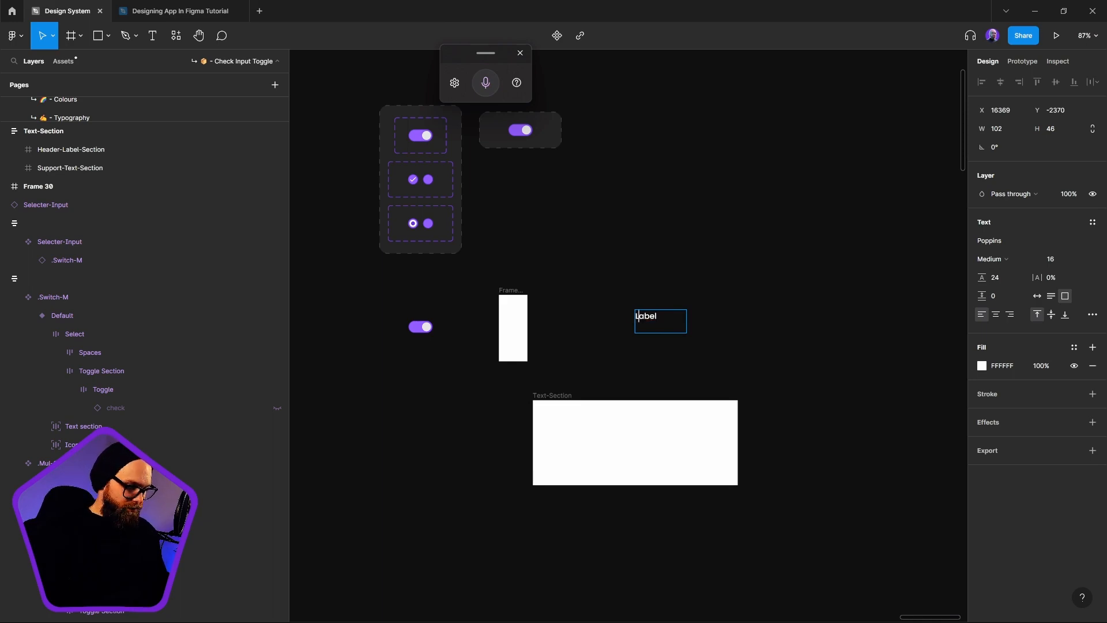
pyautogui.press('Escape')
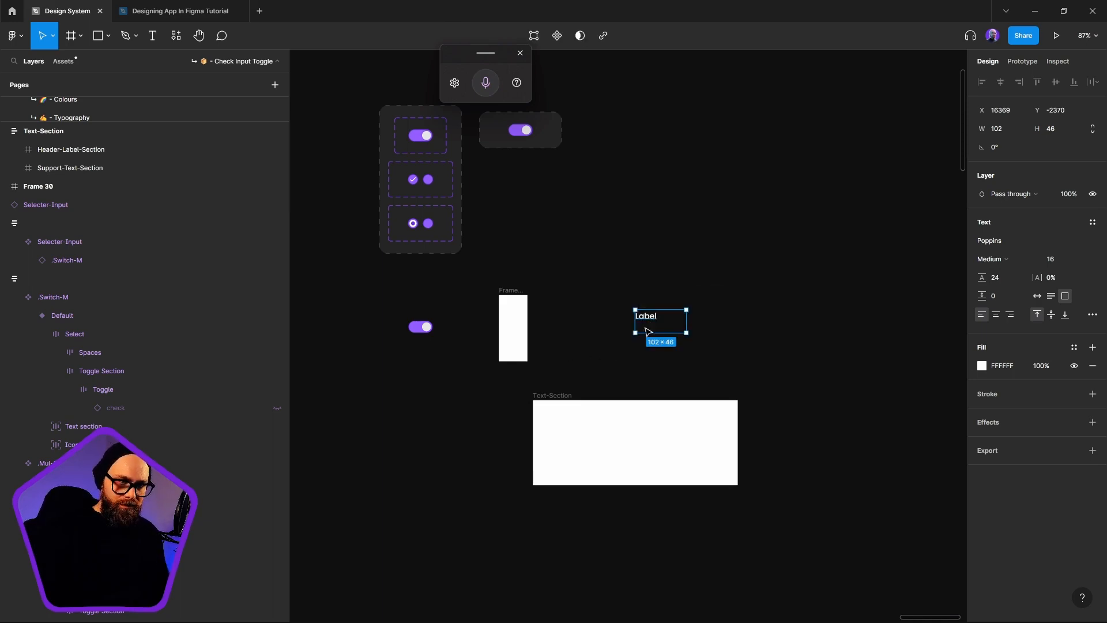
# Step: Apply the Basic/Medium/16 text style to the Label text
pyautogui.click(1092, 222)
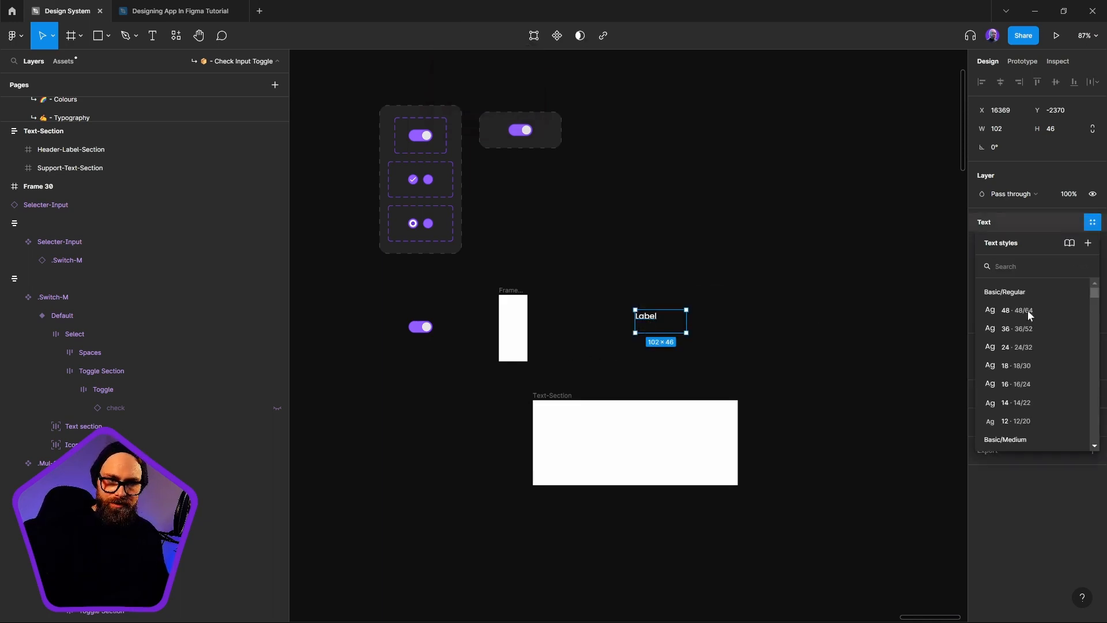
pyautogui.click(1027, 381)
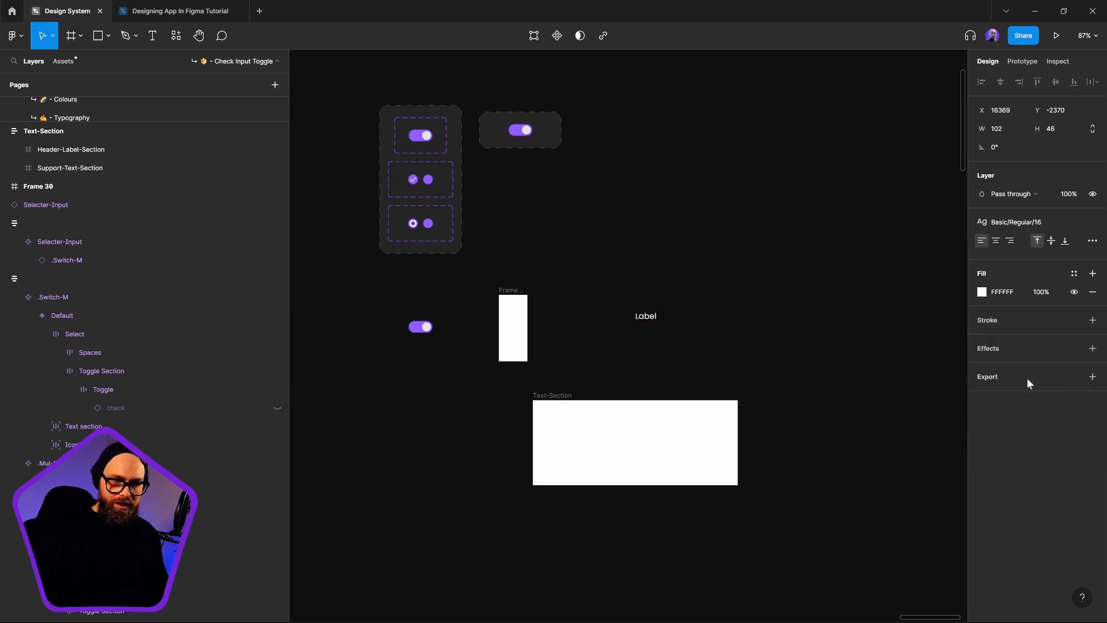
pyautogui.click(1018, 222)
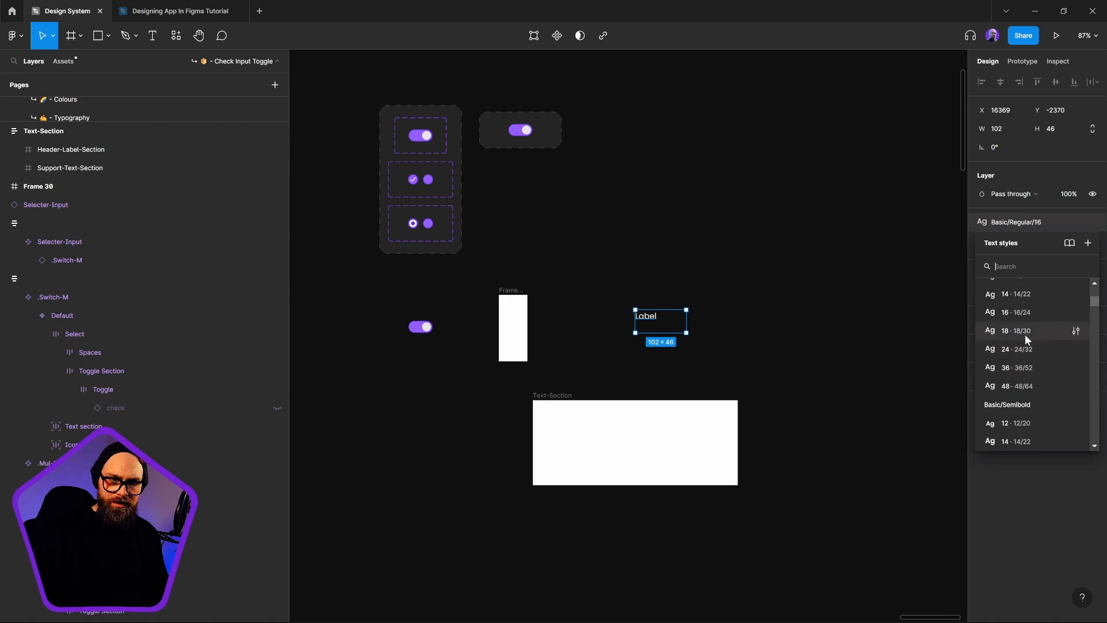
pyautogui.click(1020, 315)
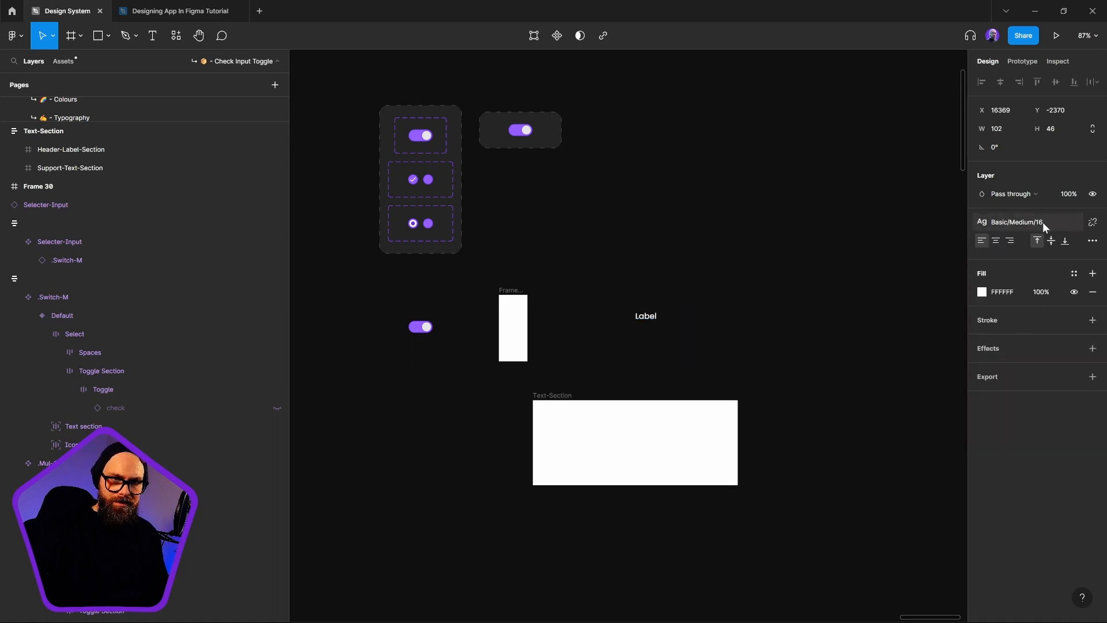
# Step: Set the Label text to auto-width resizing and move it into the Header-Label-Section frame at about X 69, Y 6
pyautogui.click(1074, 275)
pyautogui.click(1075, 277)
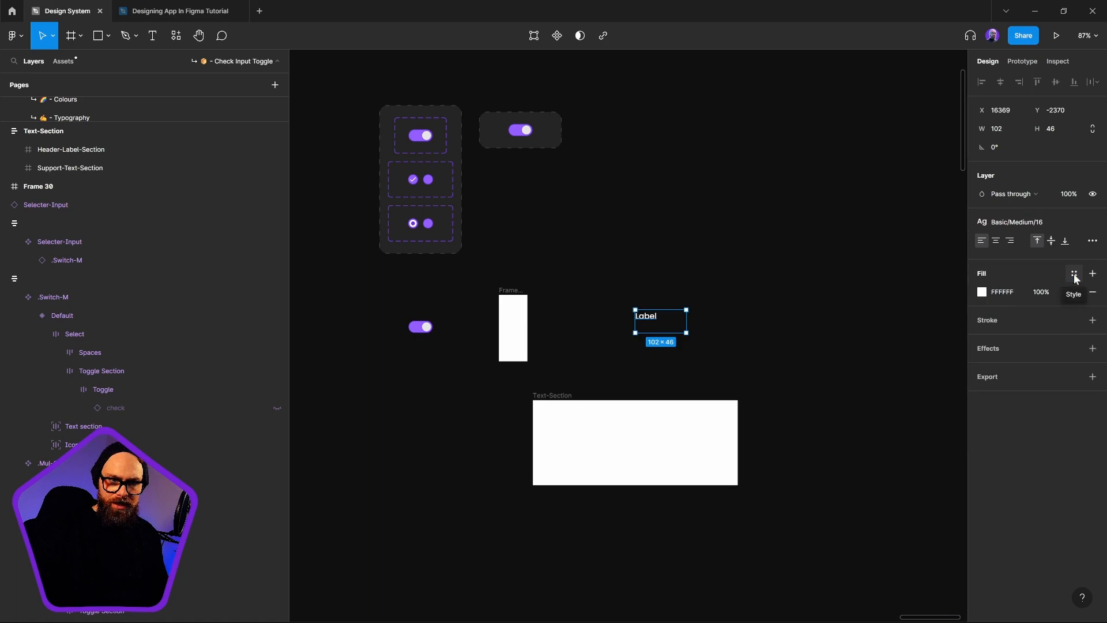
pyautogui.click(1093, 241)
pyautogui.click(913, 339)
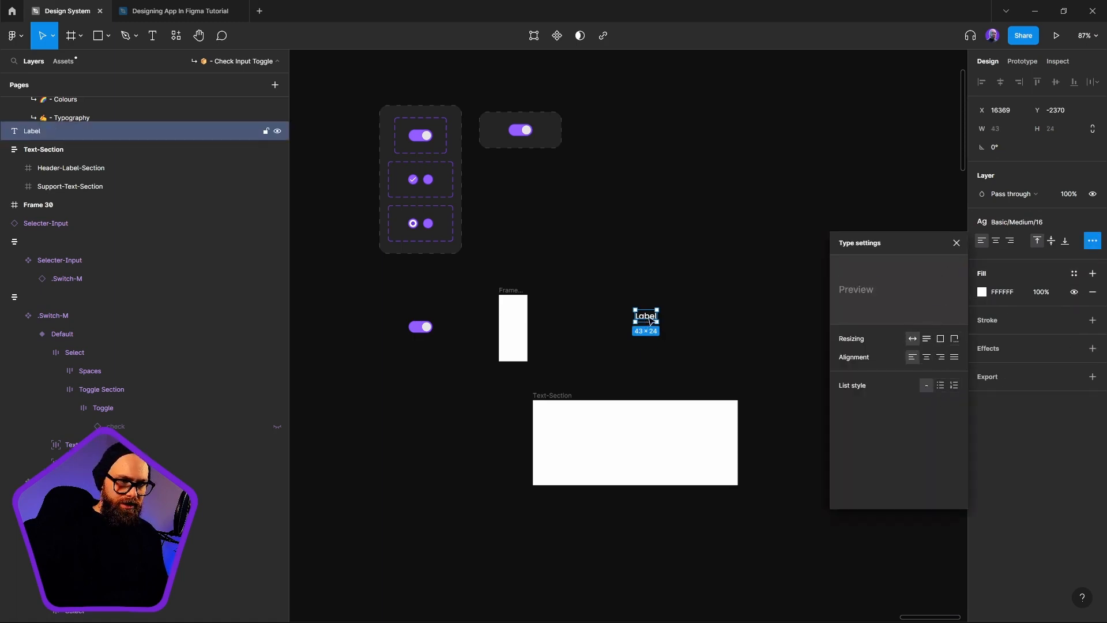
pyautogui.moveTo(648, 321); pyautogui.dragTo(580, 414)
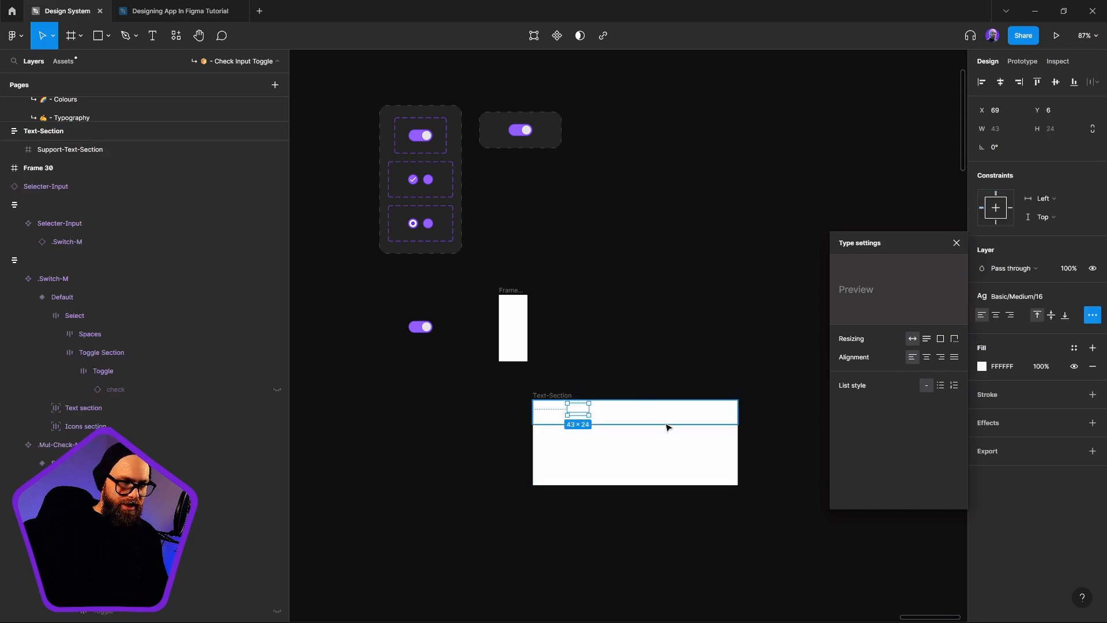
pyautogui.click(633, 418)
pyautogui.click(747, 382)
# Step: Fill the Header-Label-Section and Support-Text-Section frames with the BC/Dark/800 color style
pyautogui.click(558, 395)
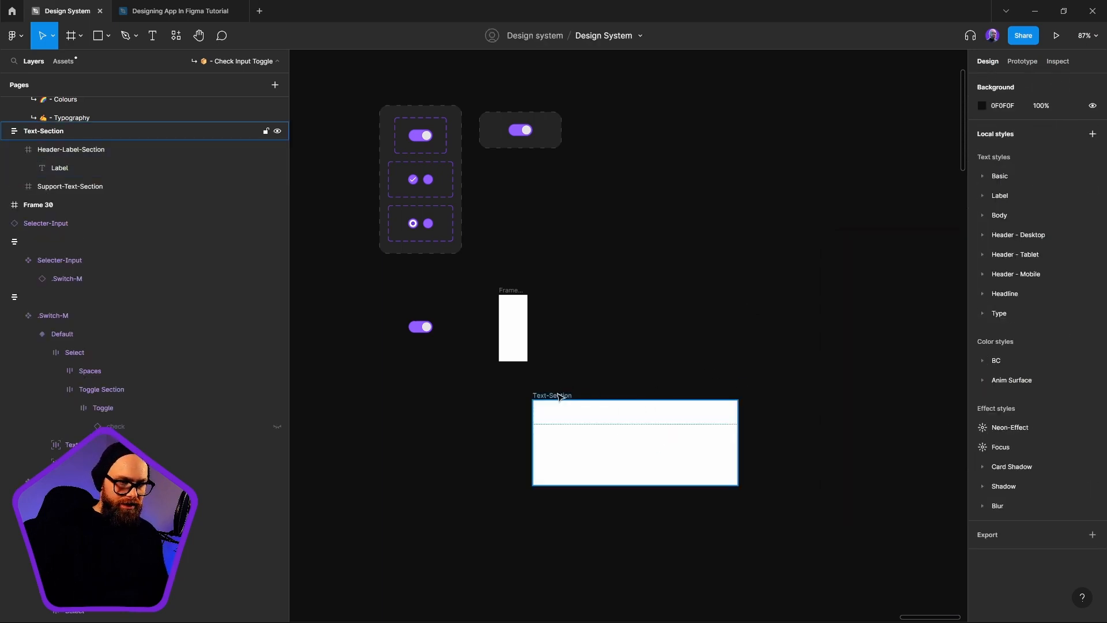
pyautogui.hotkey('shift', 'a')
pyautogui.press('Return')
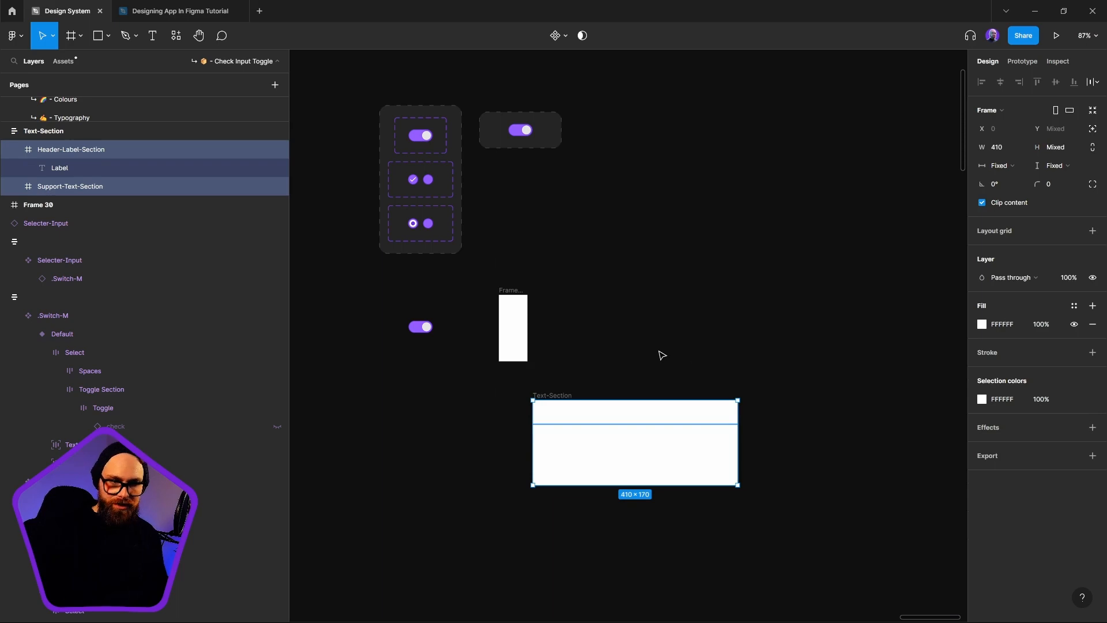
pyautogui.click(1074, 306)
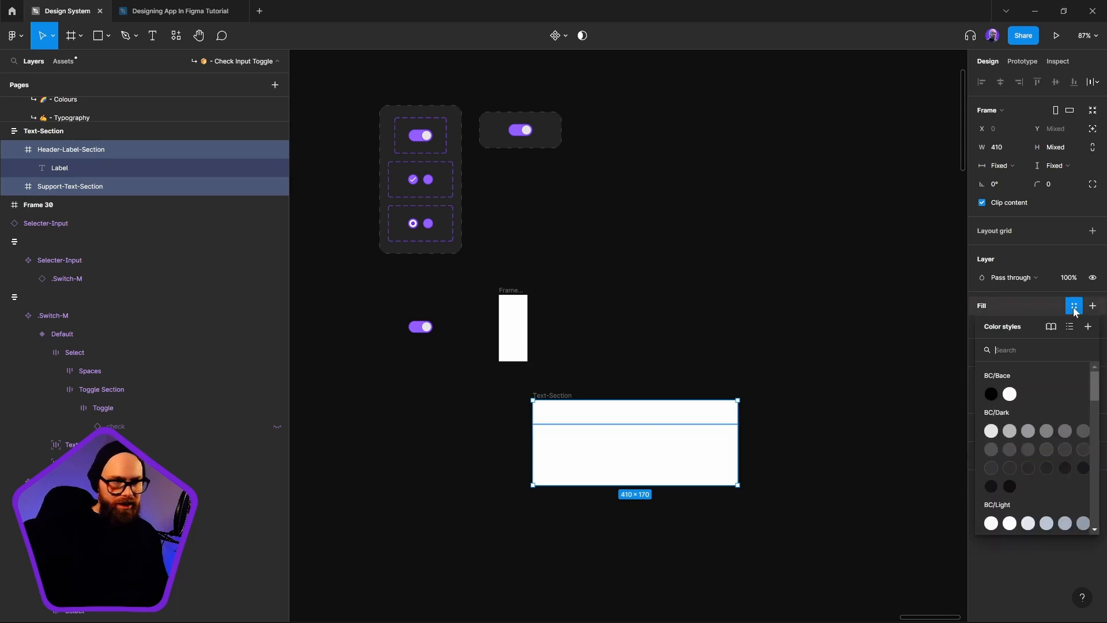
pyautogui.click(1065, 468)
pyautogui.click(776, 303)
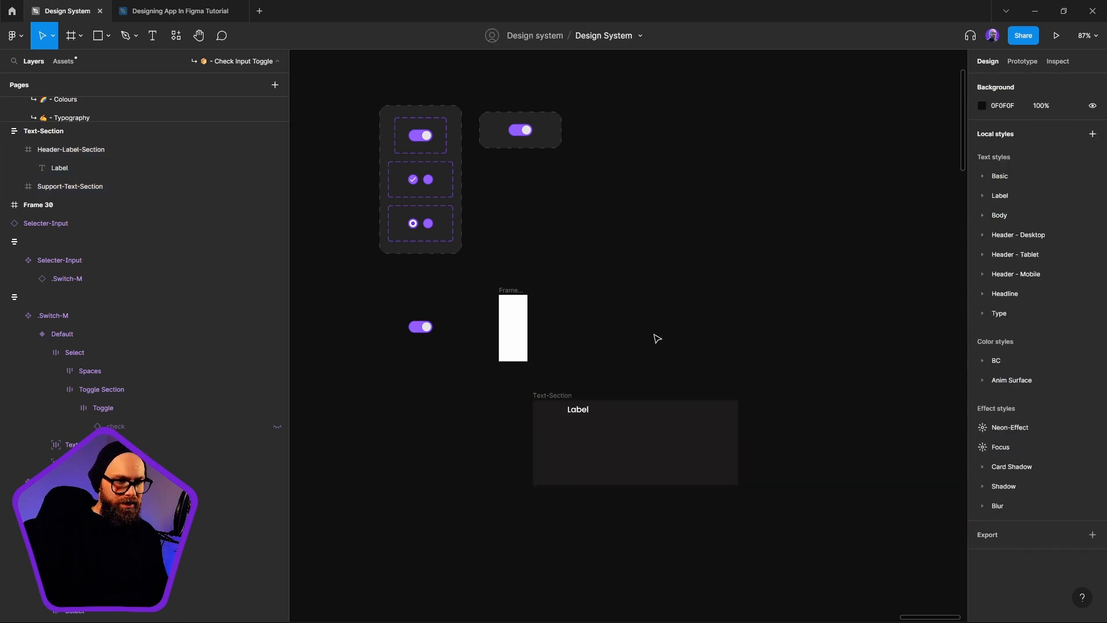
# Step: Examine the finished Select token example on the tutorial cover slide, including its text layers, fill, stroke and auto layout settings
pyautogui.scroll(-10, 656, 336)
pyautogui.moveTo(432, 399); pyautogui.dragTo(648, 364)
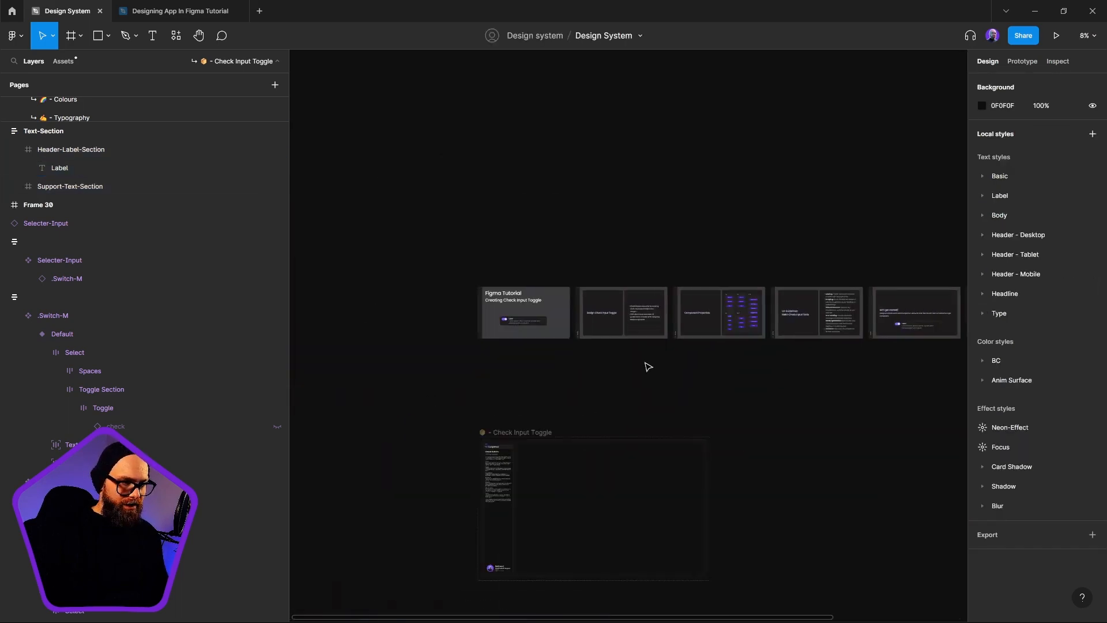
pyautogui.scroll(6, 539, 321)
pyautogui.keyDown('ctrl'); pyautogui.rightClick(509, 314); pyautogui.keyUp('ctrl')
pyautogui.click(433, 399)
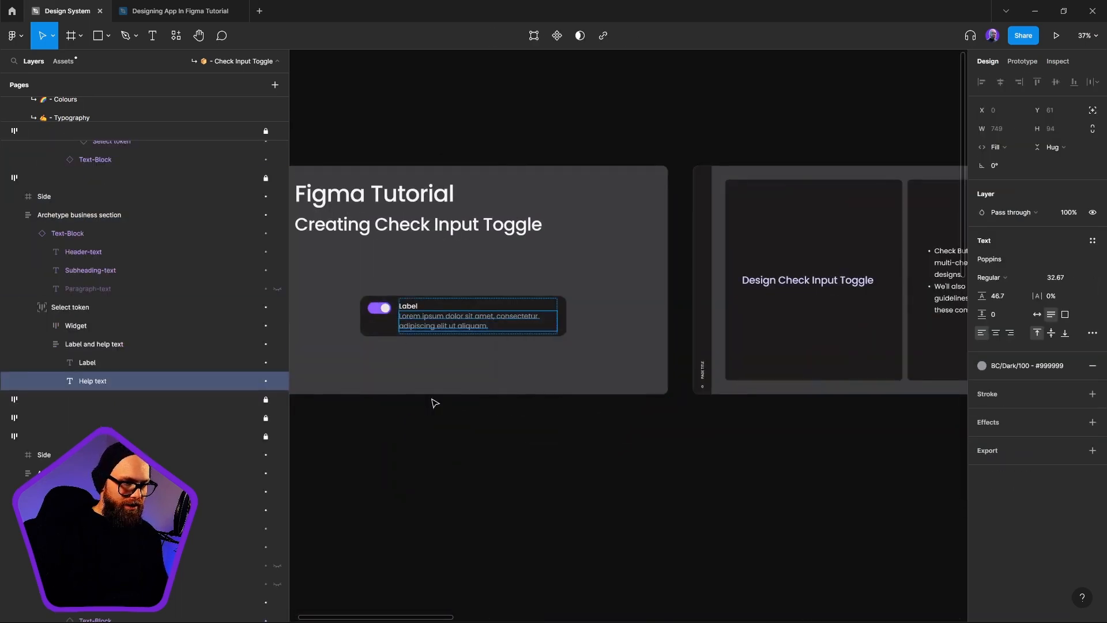
pyautogui.keyDown('ctrl'); pyautogui.rightClick(377, 334); pyautogui.keyUp('ctrl')
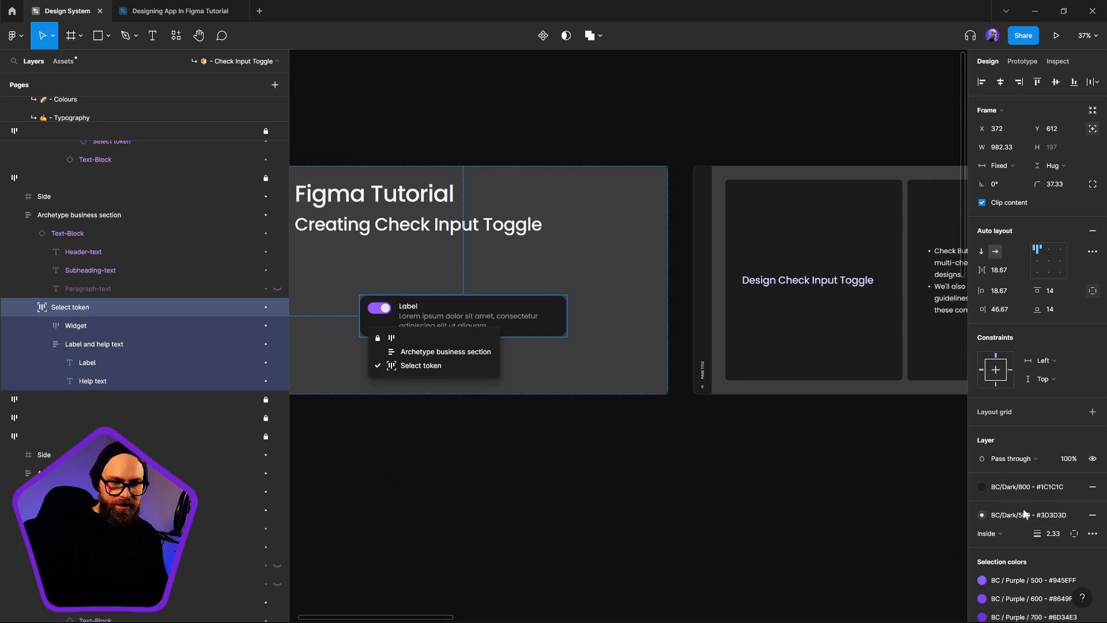
pyautogui.click(875, 449)
pyautogui.scroll(-5, 846, 417)
pyautogui.moveTo(865, 421); pyautogui.dragTo(168, 425)
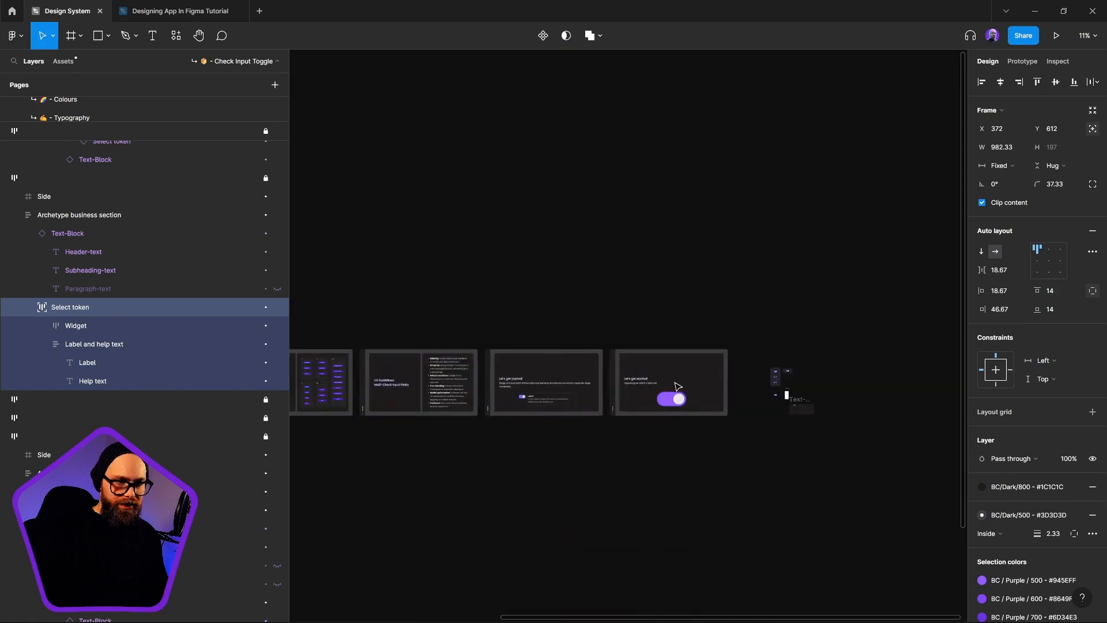
pyautogui.scroll(5, 812, 423)
pyautogui.scroll(5, 667, 383)
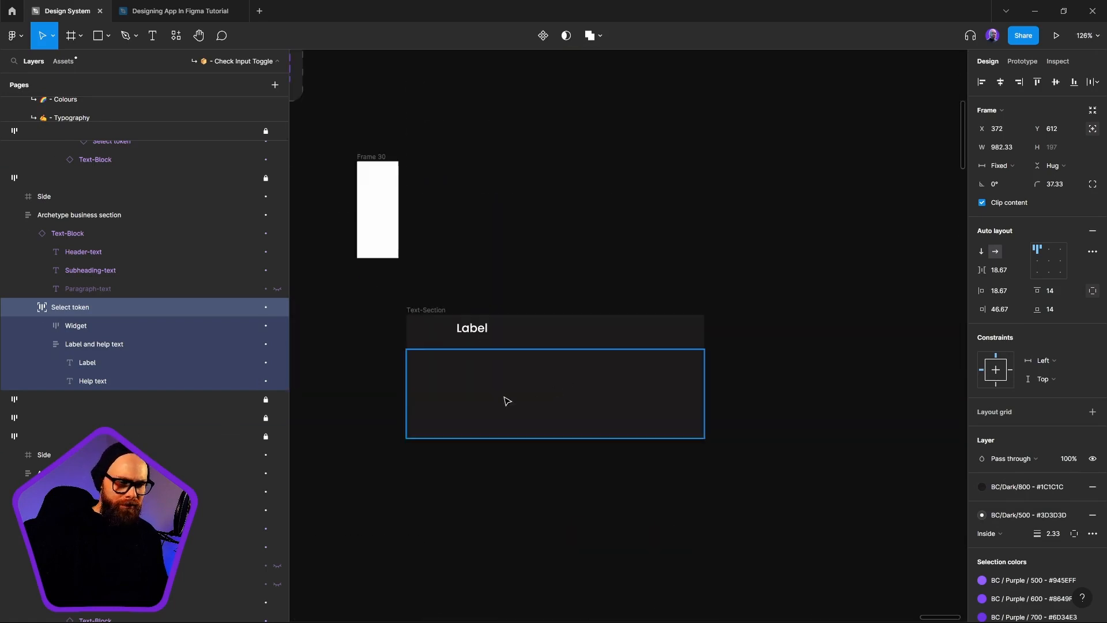
pyautogui.click(430, 311)
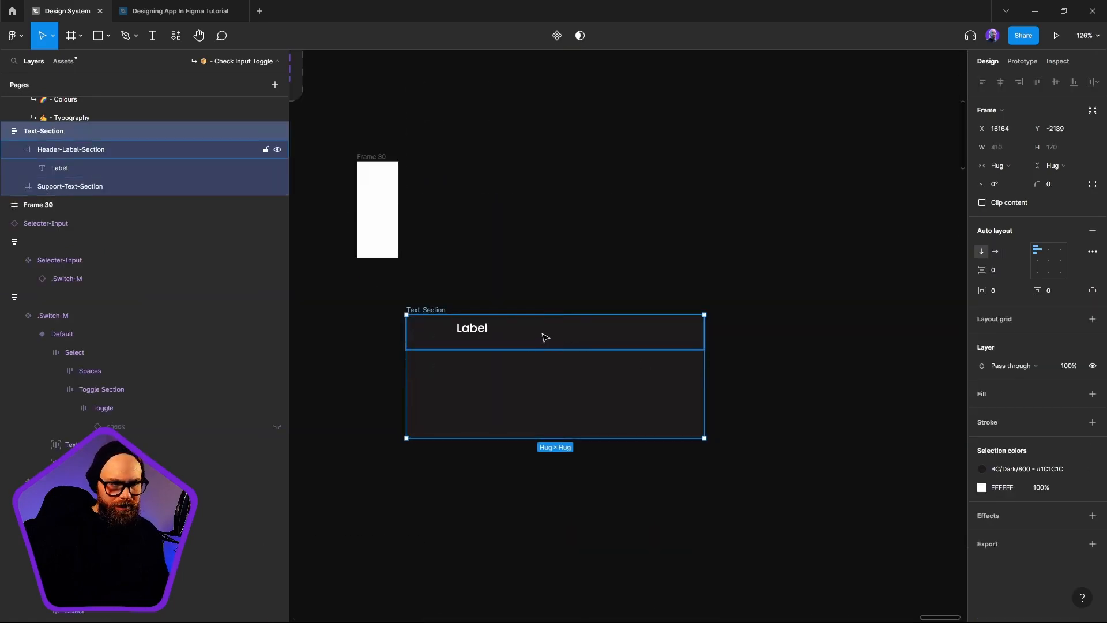
pyautogui.click(542, 335)
pyautogui.click(584, 397)
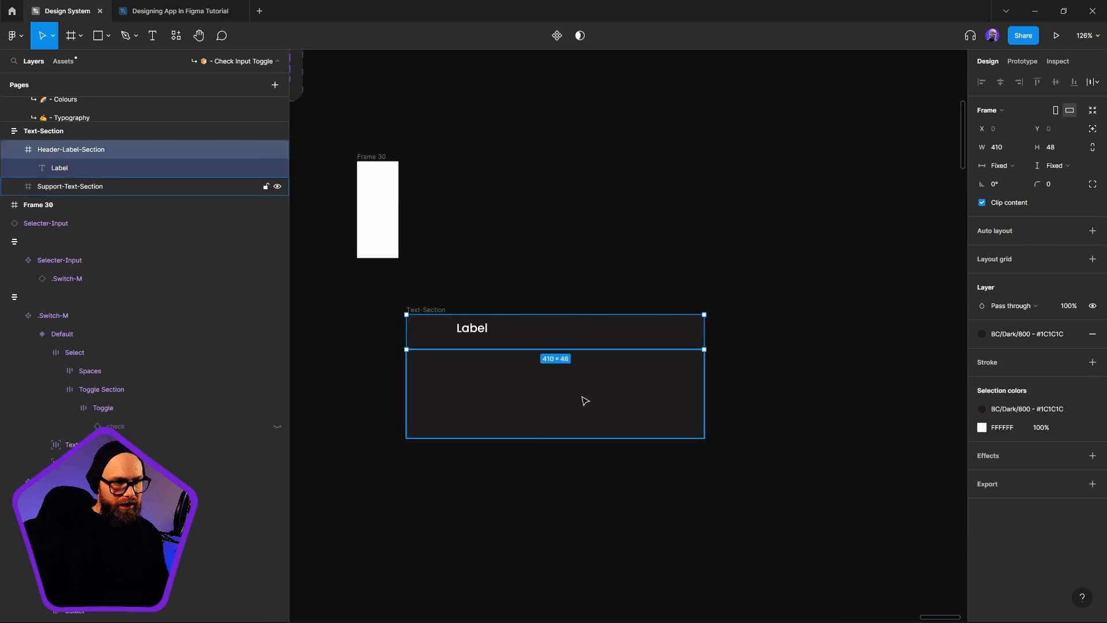
pyautogui.click(620, 337)
pyautogui.click(639, 404)
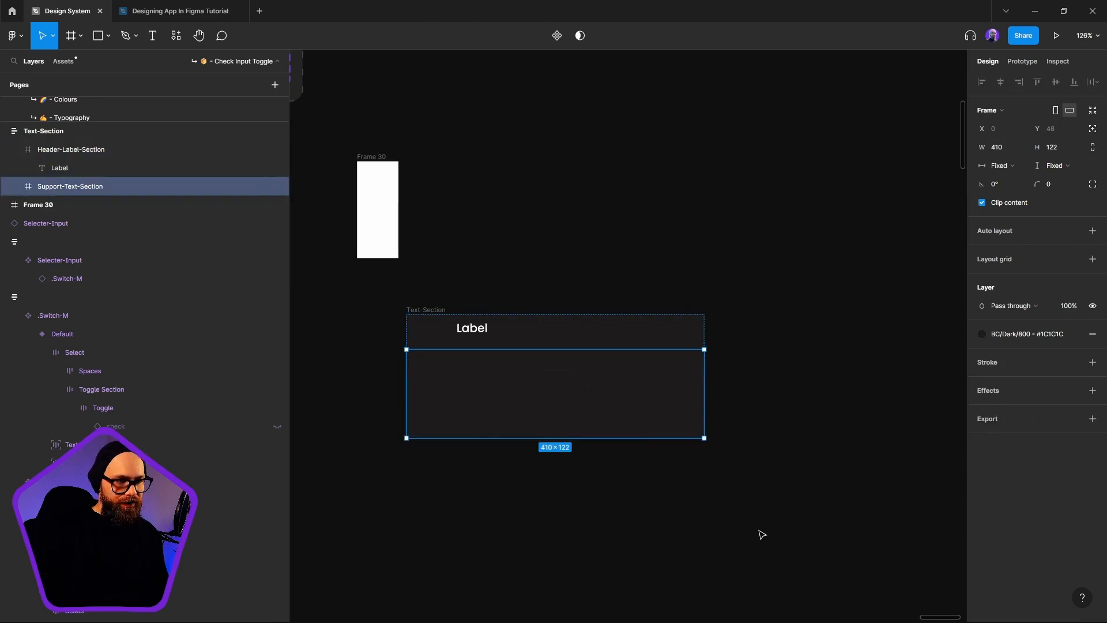
pyautogui.click(780, 396)
pyautogui.click(629, 427)
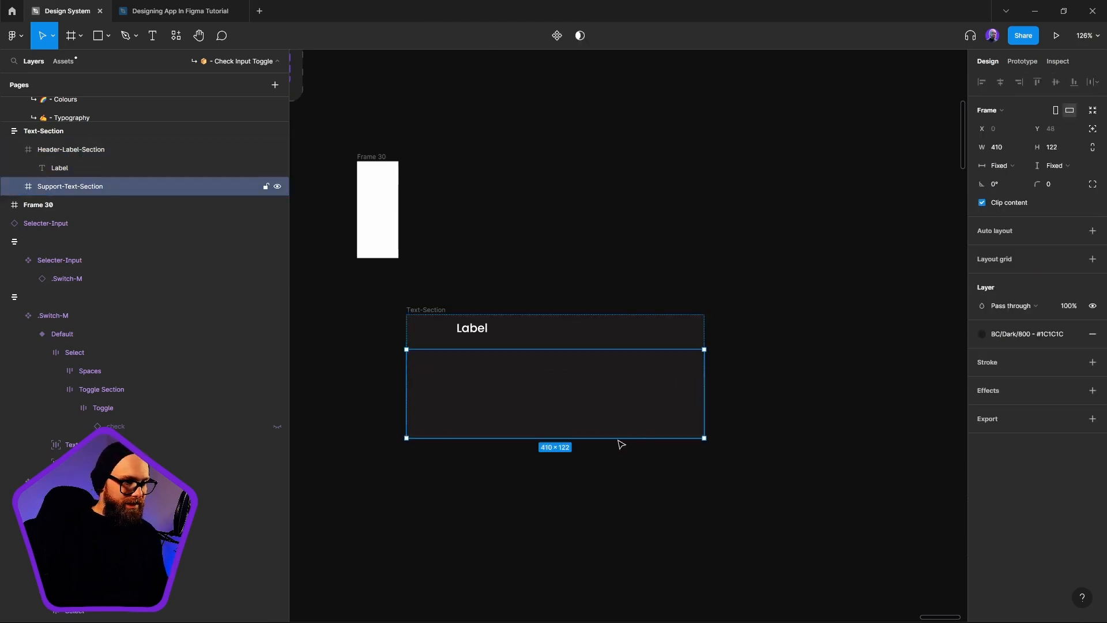
# Step: Remove the fill from both the Header-Label-Section and Support-Text-Section frames inside Text-Section
pyautogui.moveTo(372, 290); pyautogui.dragTo(891, 522)
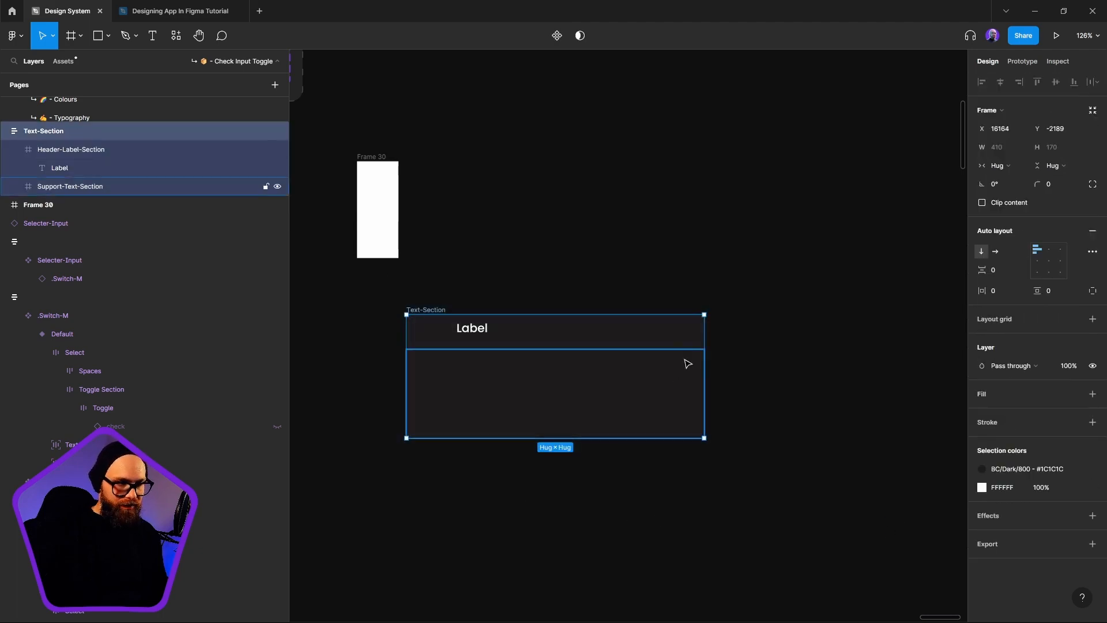
pyautogui.moveTo(1034, 468)
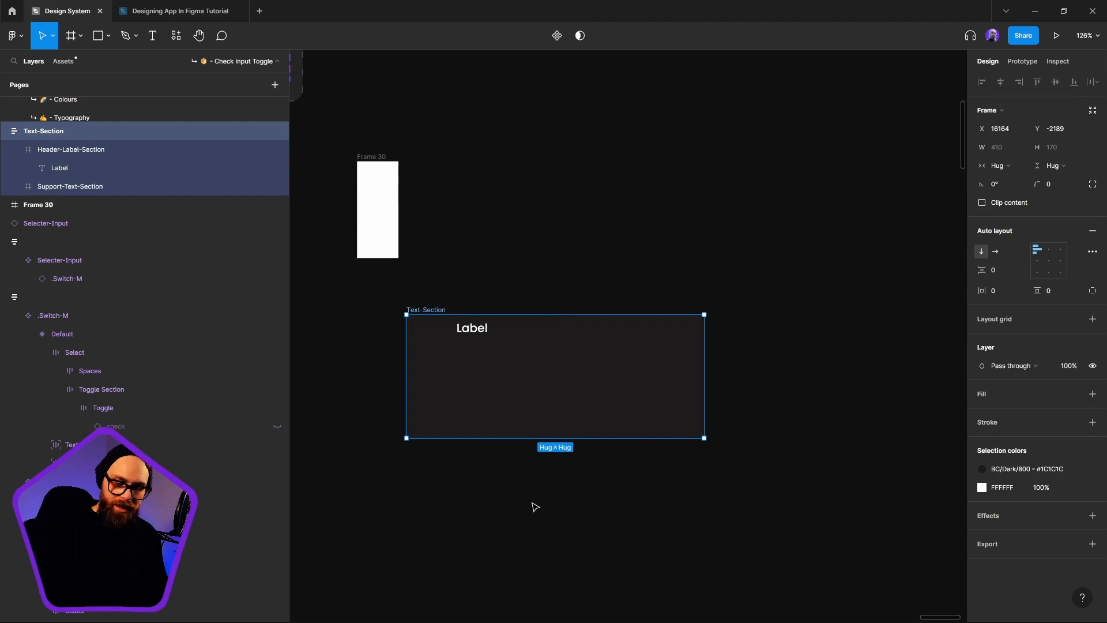
pyautogui.press('Return')
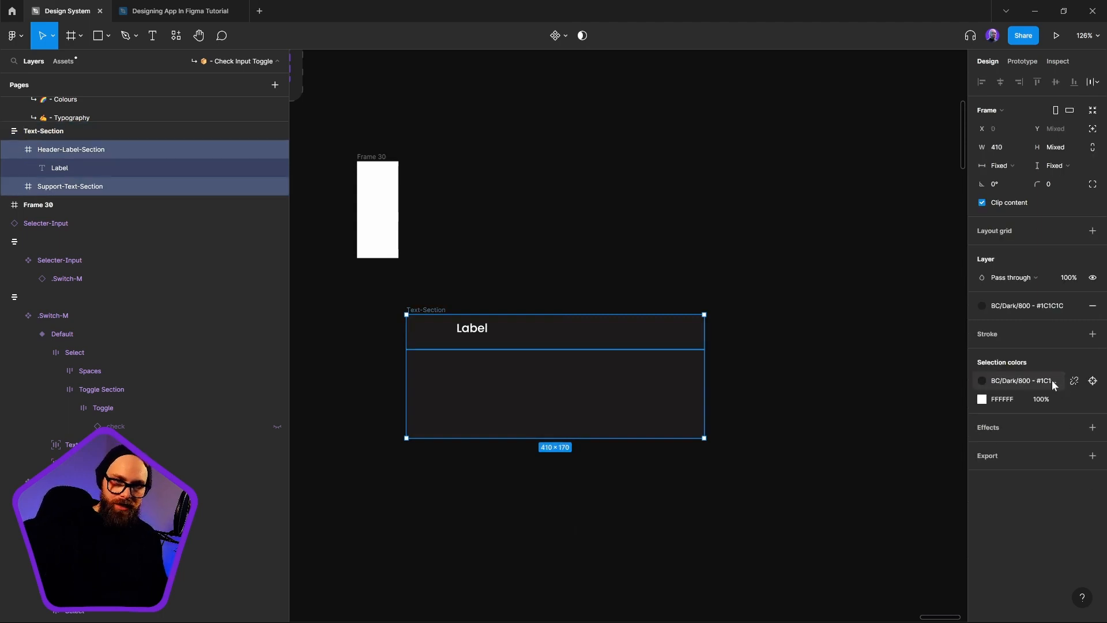
pyautogui.click(1093, 305)
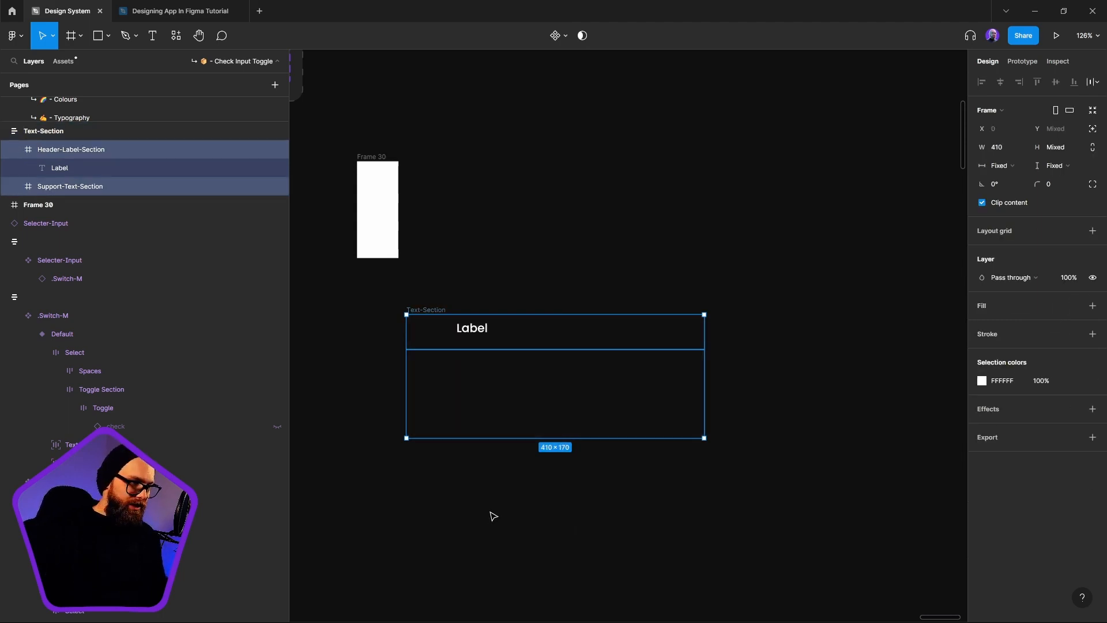
pyautogui.click(490, 512)
# Step: Move Frame 30 against the left edge of Text-Section and extend its height downward to nearly match that frame
pyautogui.moveTo(359, 345); pyautogui.dragTo(553, 358)
pyautogui.click(647, 346)
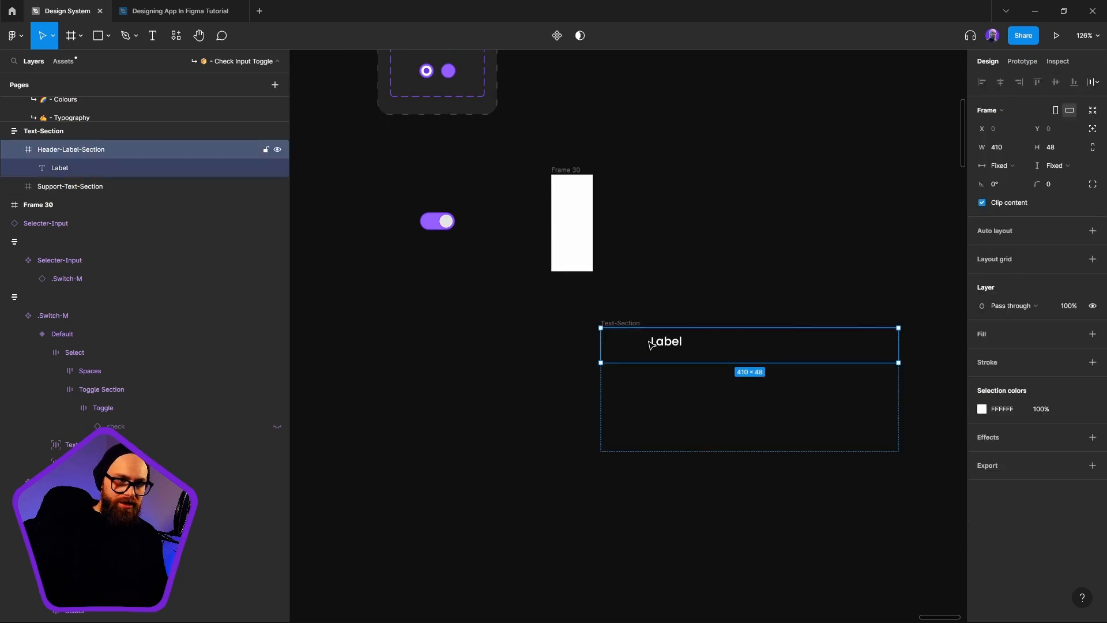
pyautogui.click(574, 171)
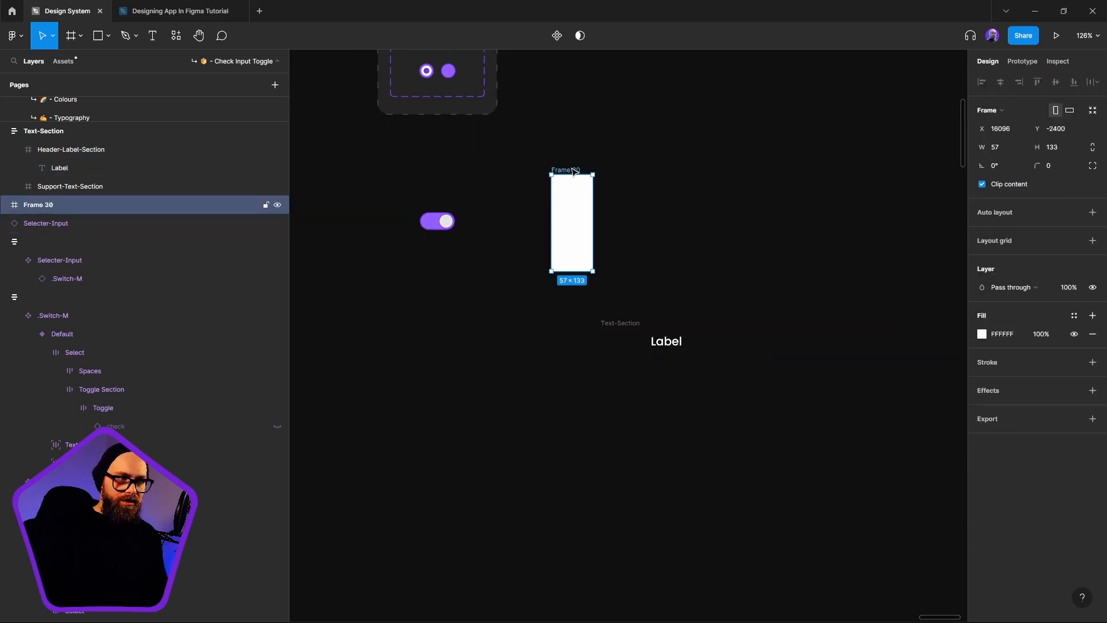
pyautogui.moveTo(575, 171); pyautogui.dragTo(582, 324)
pyautogui.click(698, 408)
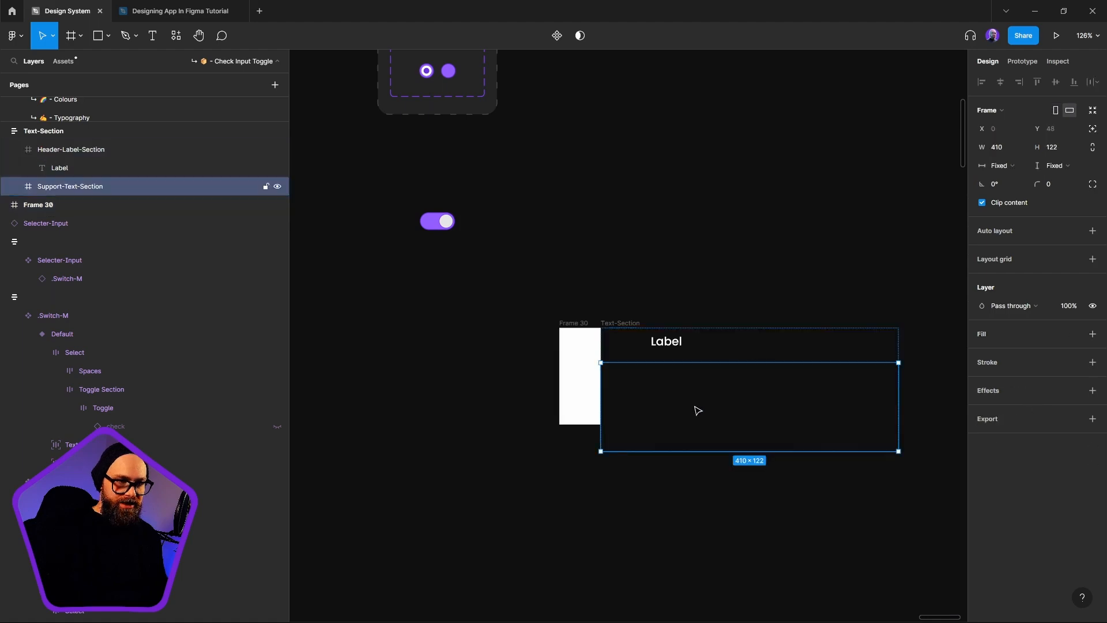
pyautogui.click(722, 508)
pyautogui.click(575, 423)
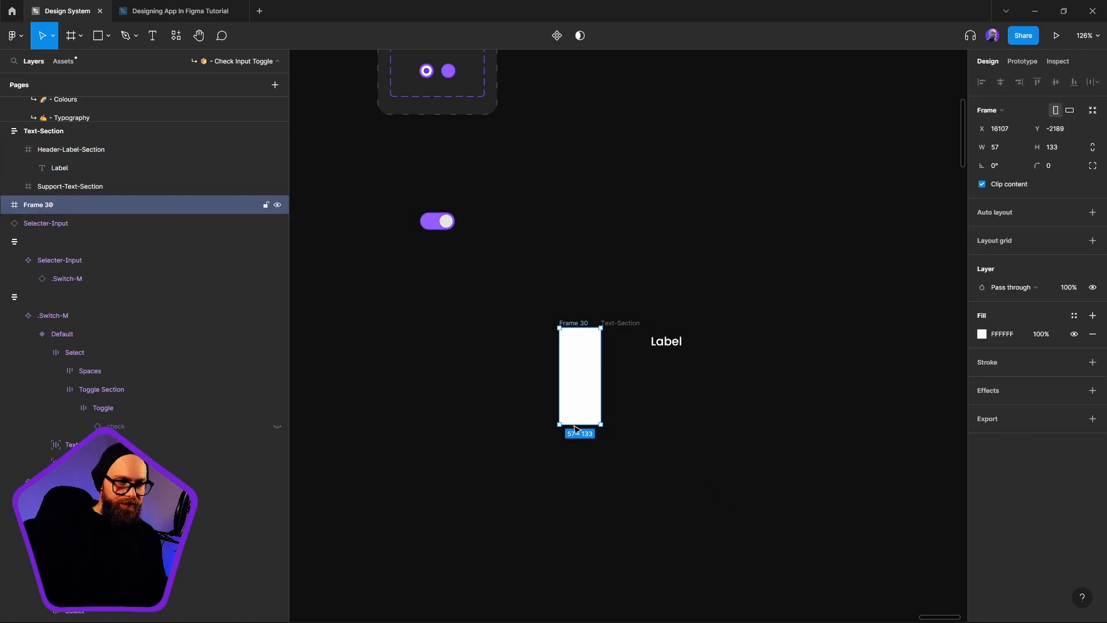
pyautogui.moveTo(578, 427)
pyautogui.mouseDown()
pyautogui.moveTo(579, 460)
pyautogui.moveTo(578, 435)
pyautogui.moveTo(578, 446)
pyautogui.mouseUp()
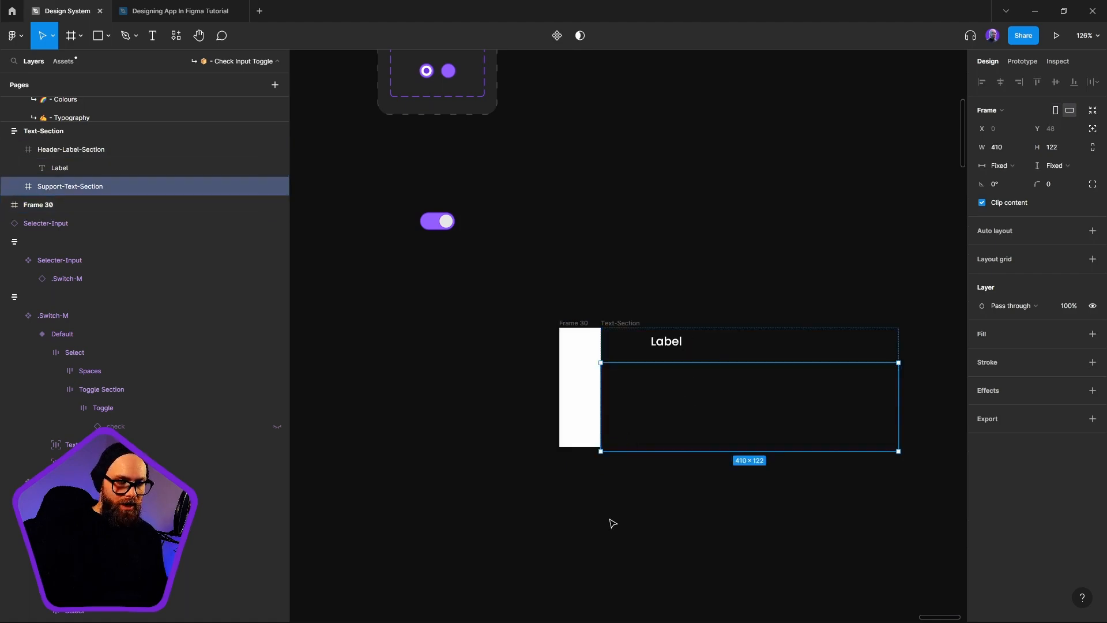
# Step: Delete Frame 30 and place a duplicate of Text-Section beside the left edge of the original
pyautogui.press('Delete')
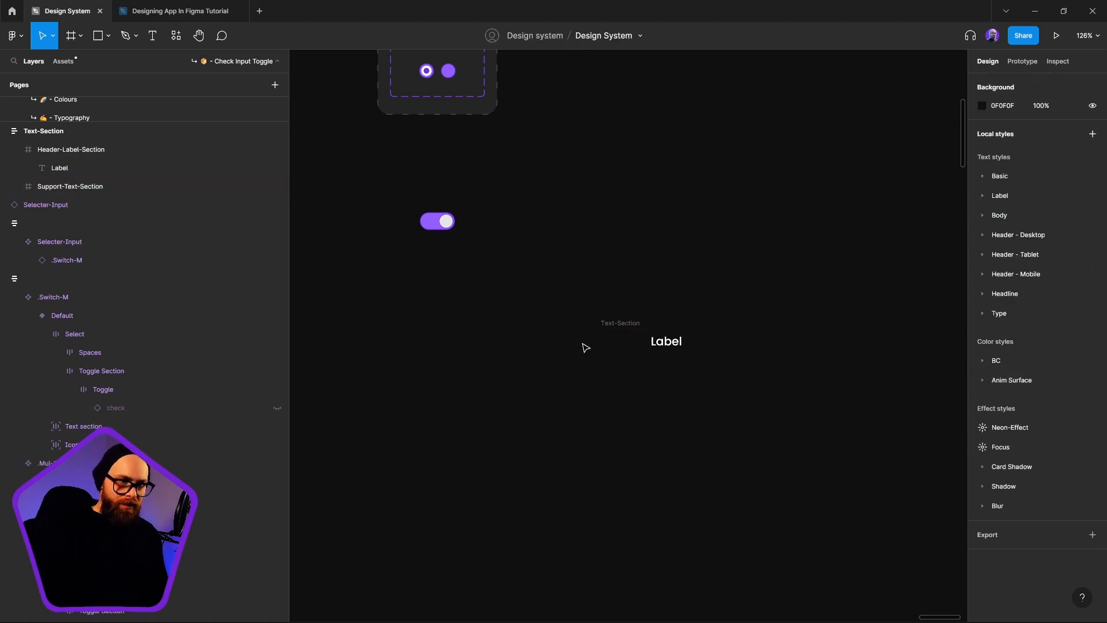
pyautogui.click(623, 340)
pyautogui.hotkey('ctrl', 'd')
pyautogui.moveTo(622, 328); pyautogui.dragTo(366, 320)
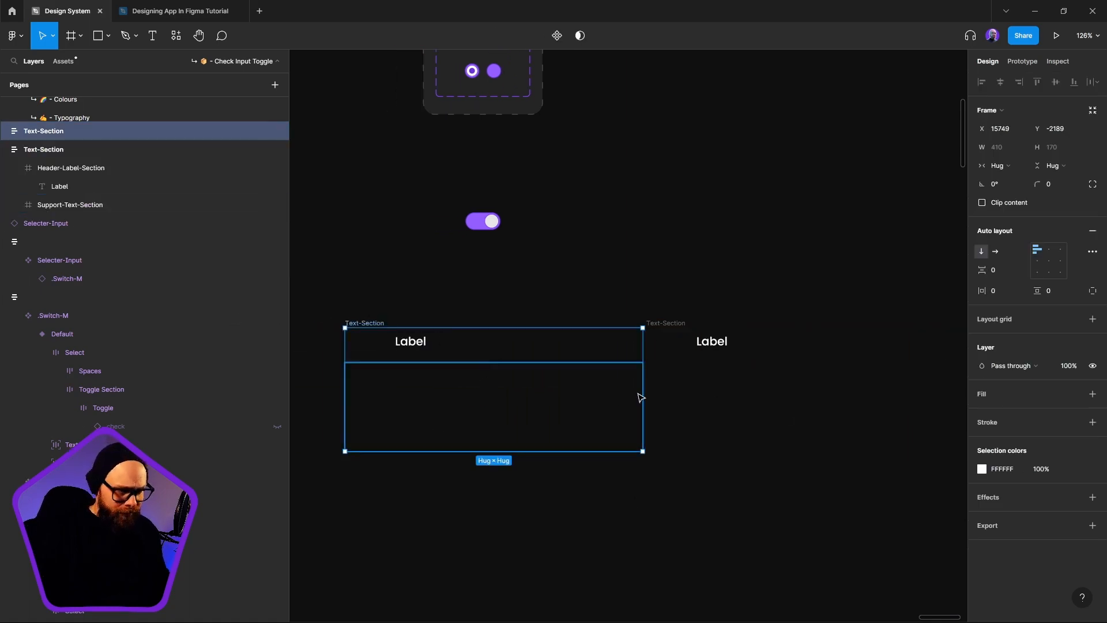
# Step: Narrow the duplicate Text-Section to about 140 wide and set both of its inner frames to fill the container width
pyautogui.moveTo(642, 372); pyautogui.dragTo(448, 368)
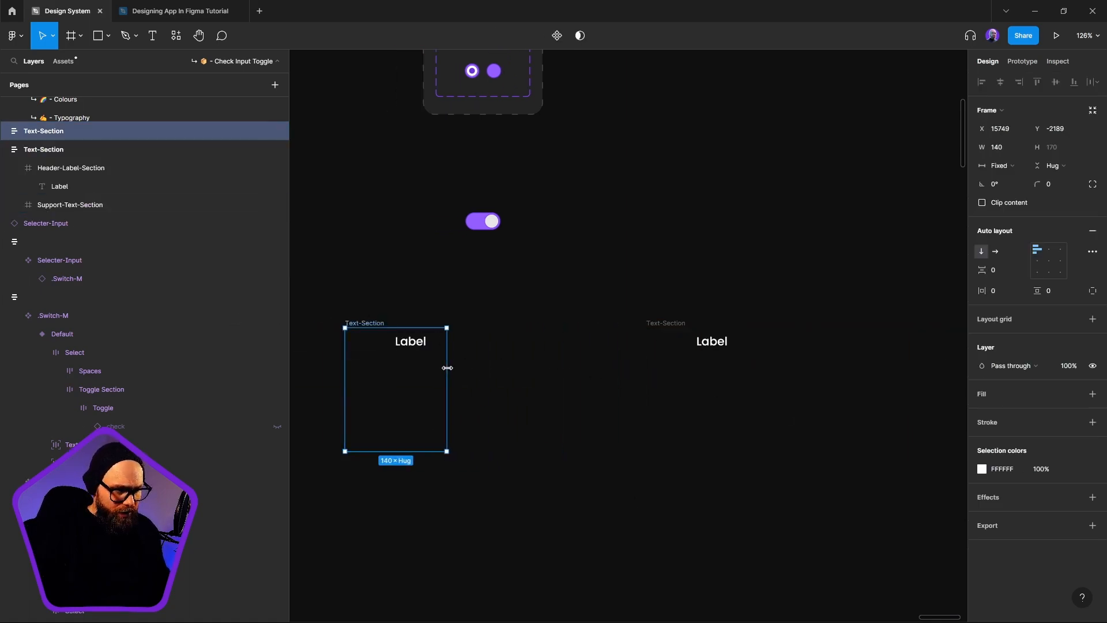
pyautogui.press('Return')
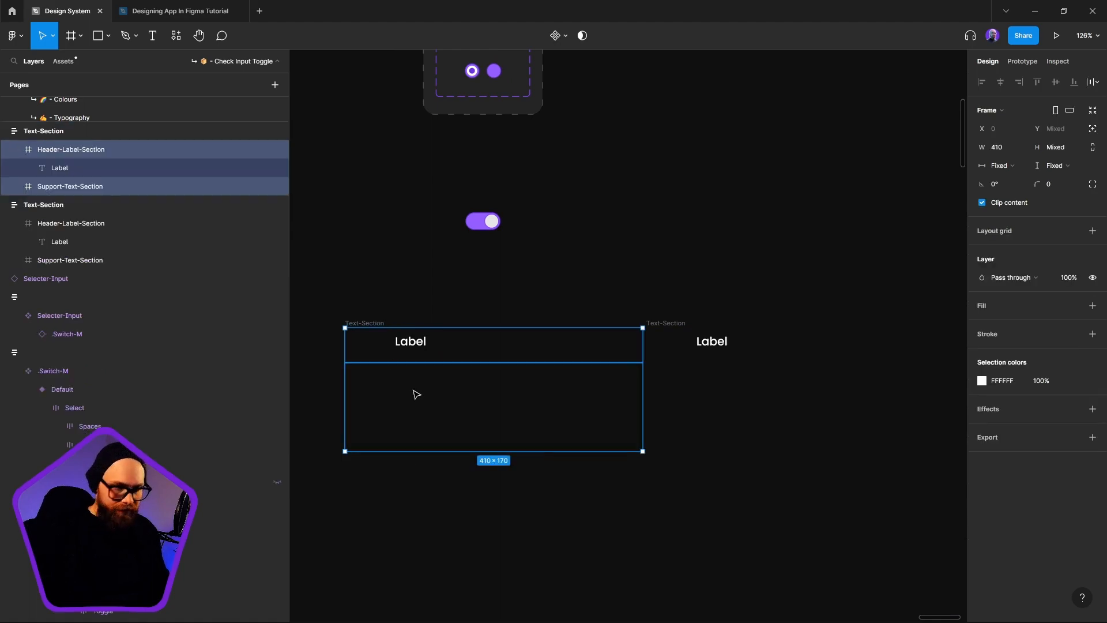
pyautogui.click(1002, 165)
pyautogui.click(1013, 182)
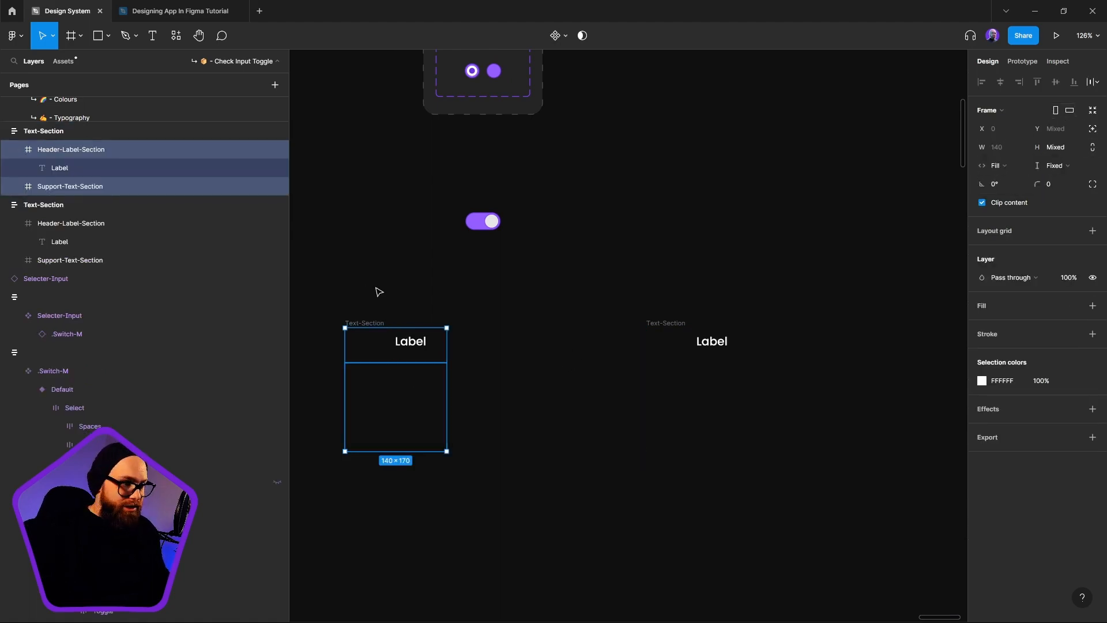
# Step: Delete the Label from the duplicate Text-Section and place the frame, narrowed to about 66 wide, just beside the original
pyautogui.click(410, 348)
pyautogui.press('Delete')
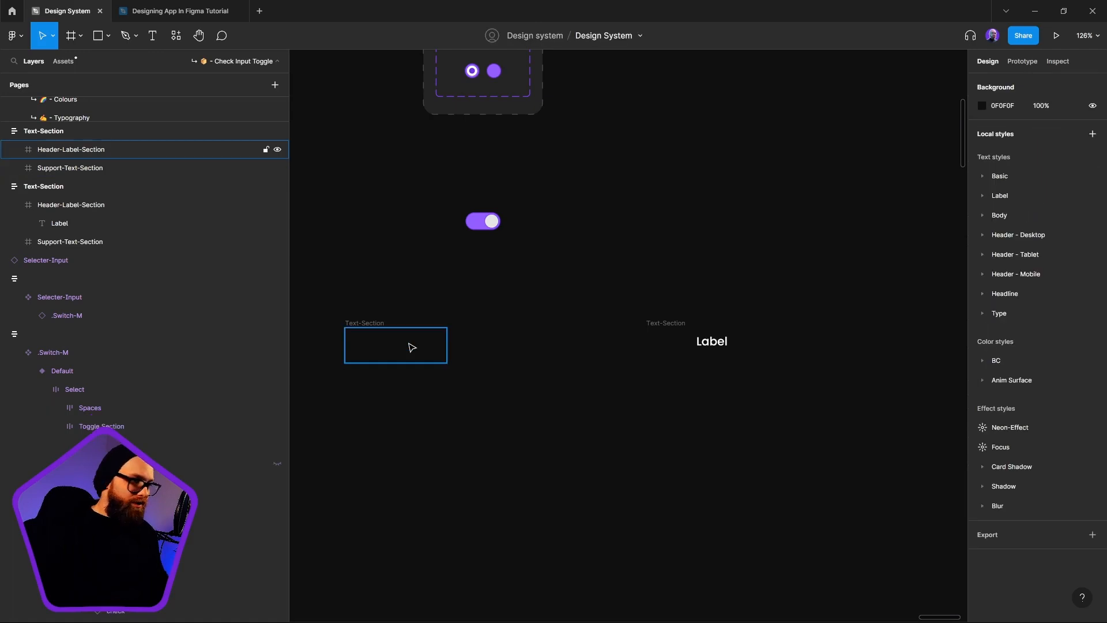
pyautogui.click(369, 324)
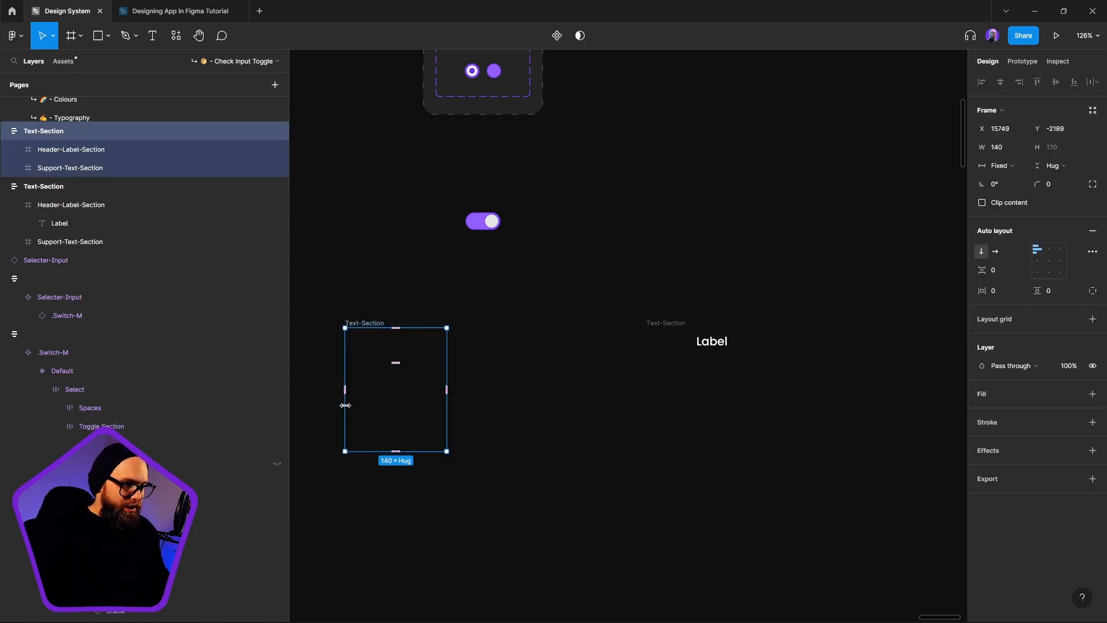
pyautogui.moveTo(345, 404); pyautogui.dragTo(399, 398)
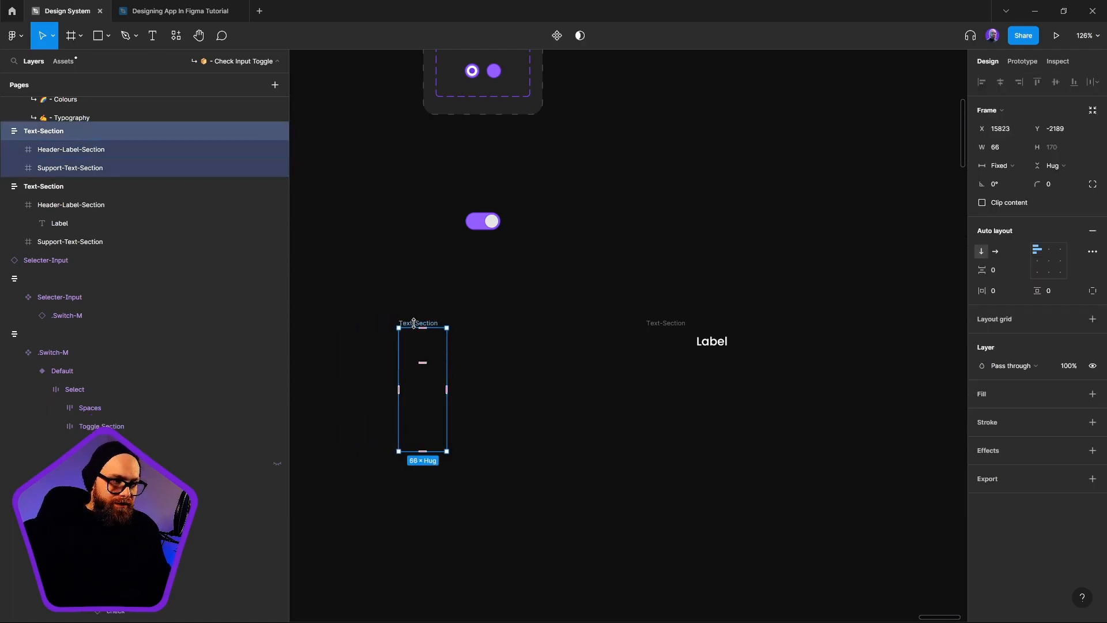
pyautogui.moveTo(414, 326); pyautogui.dragTo(592, 323)
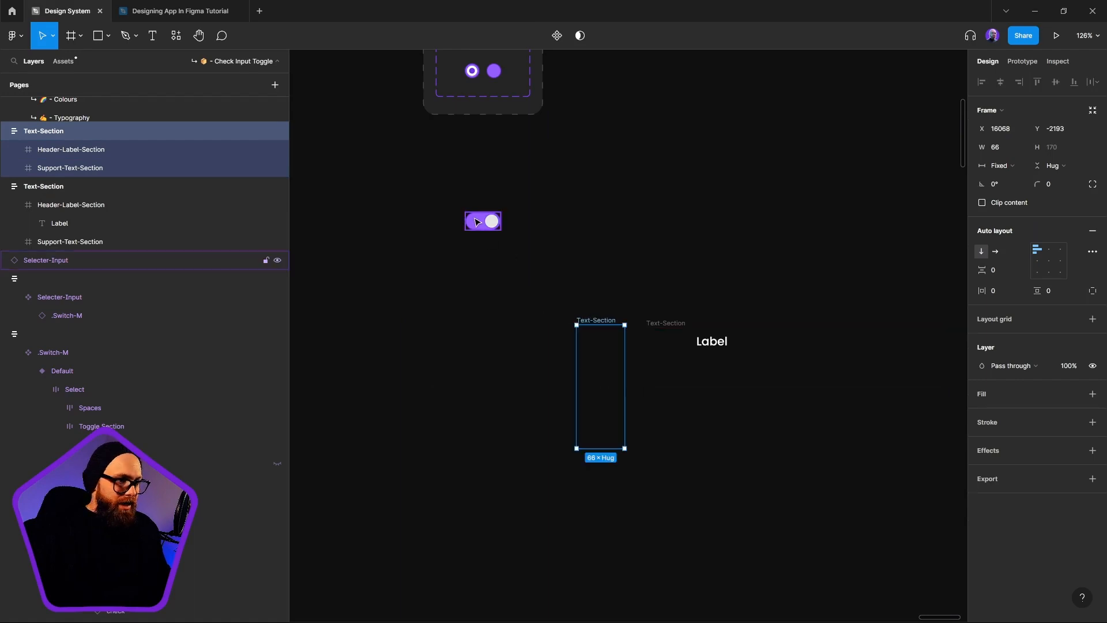
# Step: Wrap the loose Selecter-Input switch in an auto layout frame with left padding of 16 and right padding of 8
pyautogui.click(483, 221)
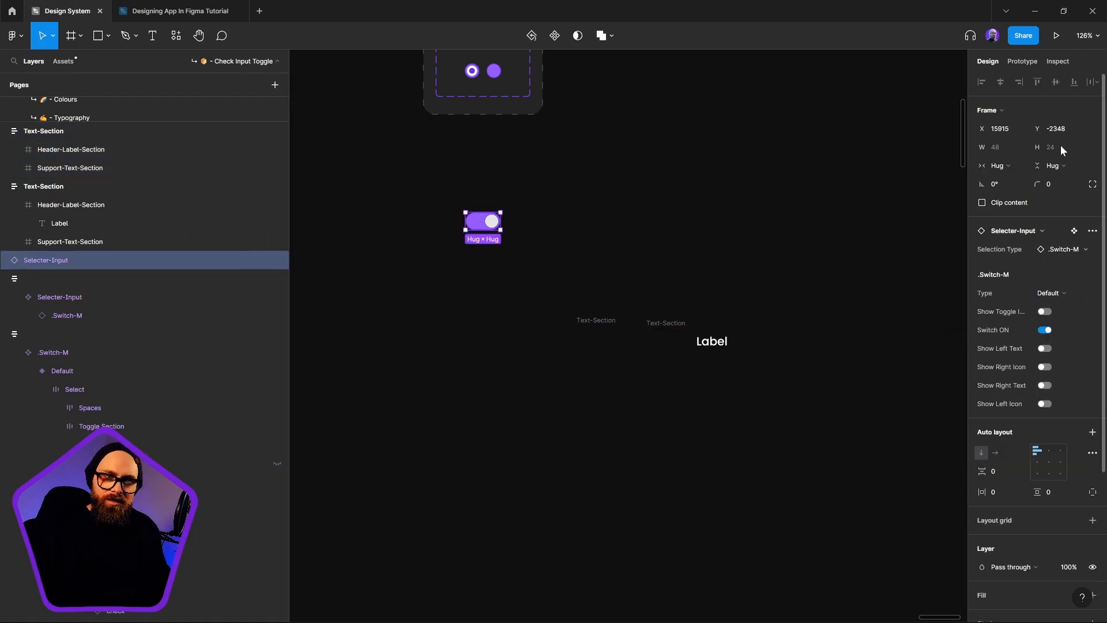
pyautogui.scroll(3, 519, 243)
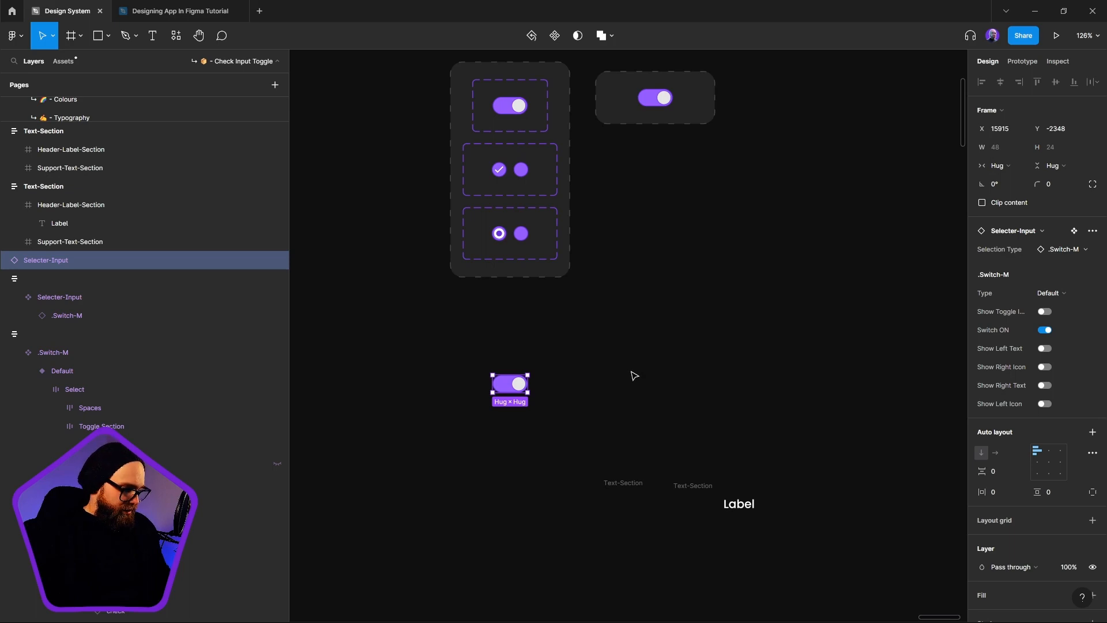
pyautogui.hotkey('shift', 'a')
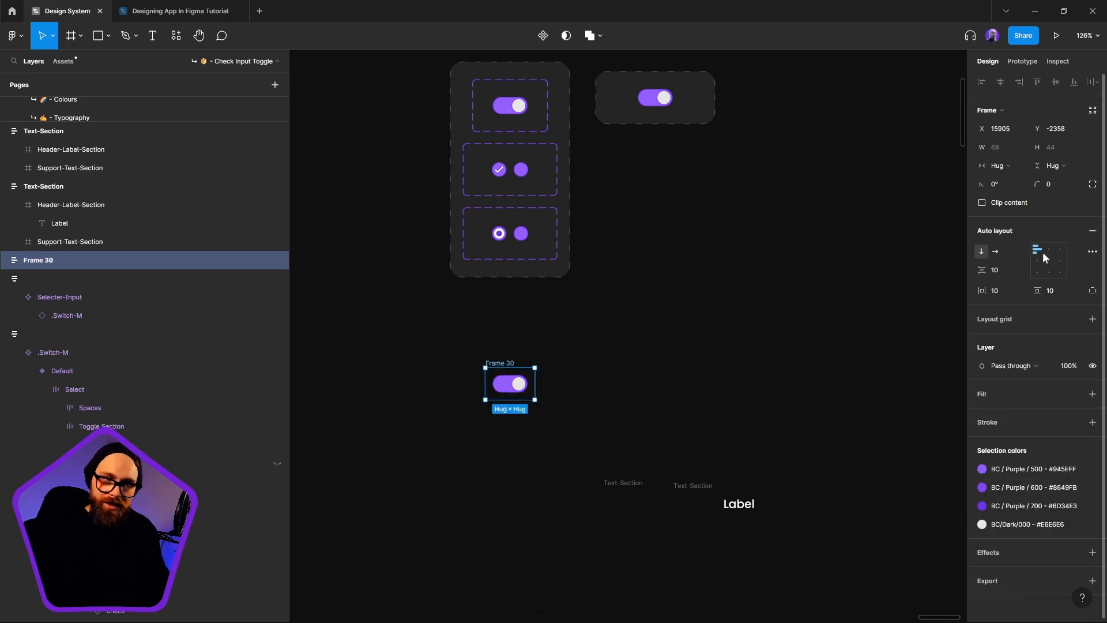
pyautogui.click(1010, 294)
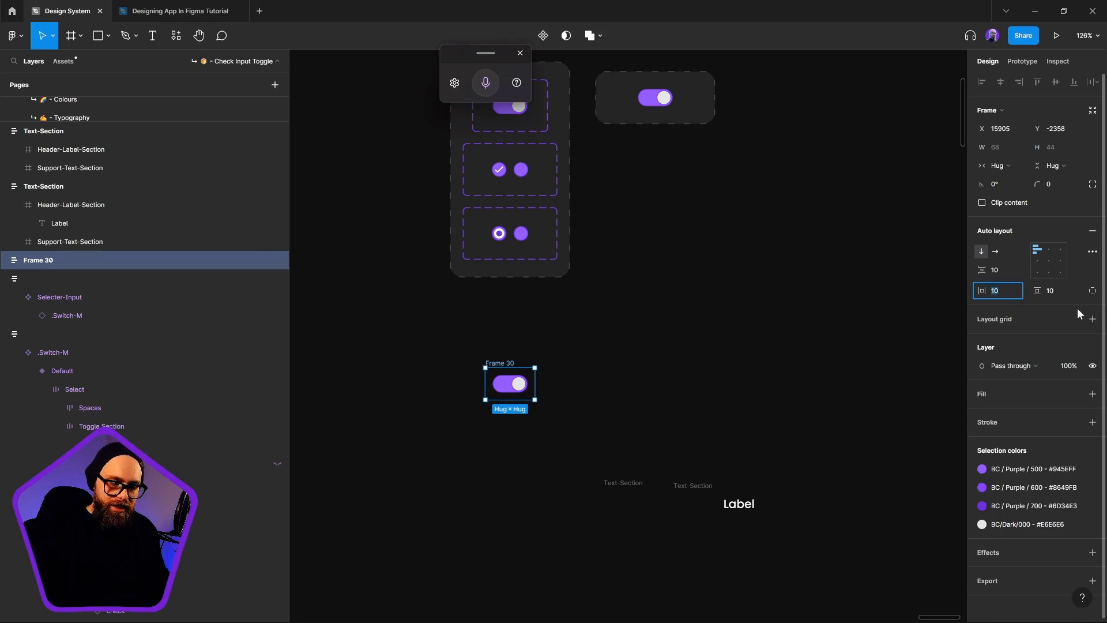
pyautogui.write('16')
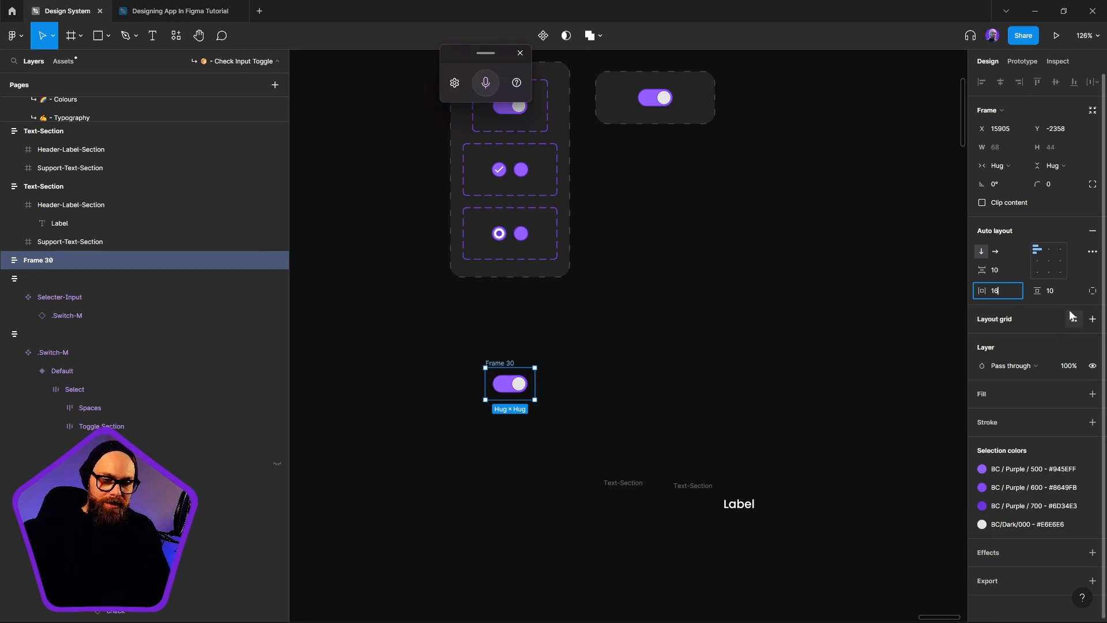
pyautogui.press('Return')
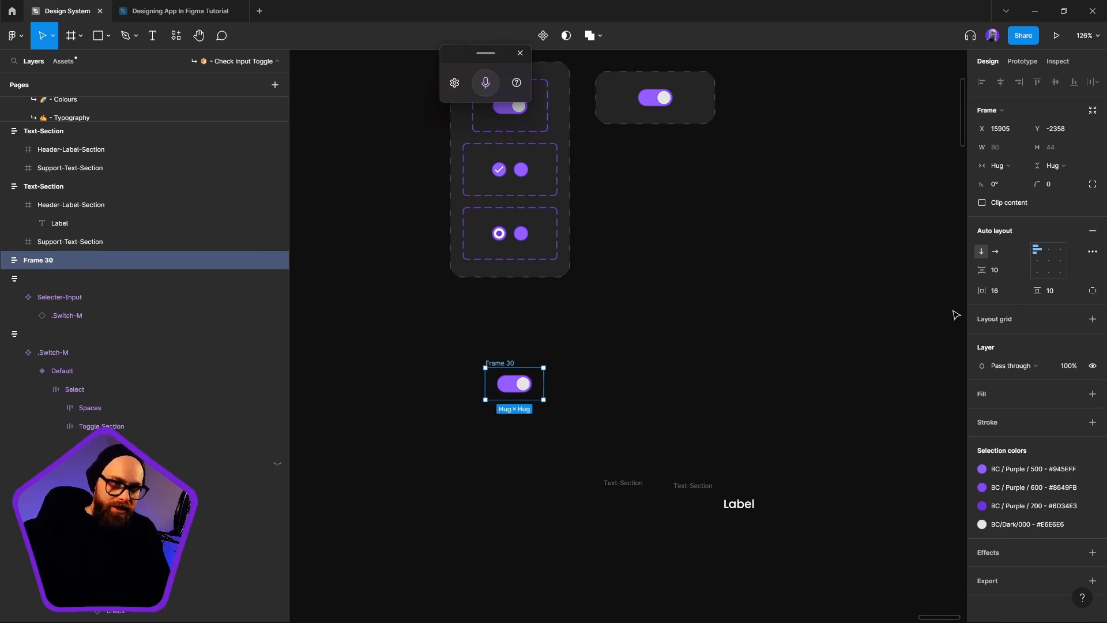
pyautogui.click(1093, 291)
pyautogui.click(1002, 310)
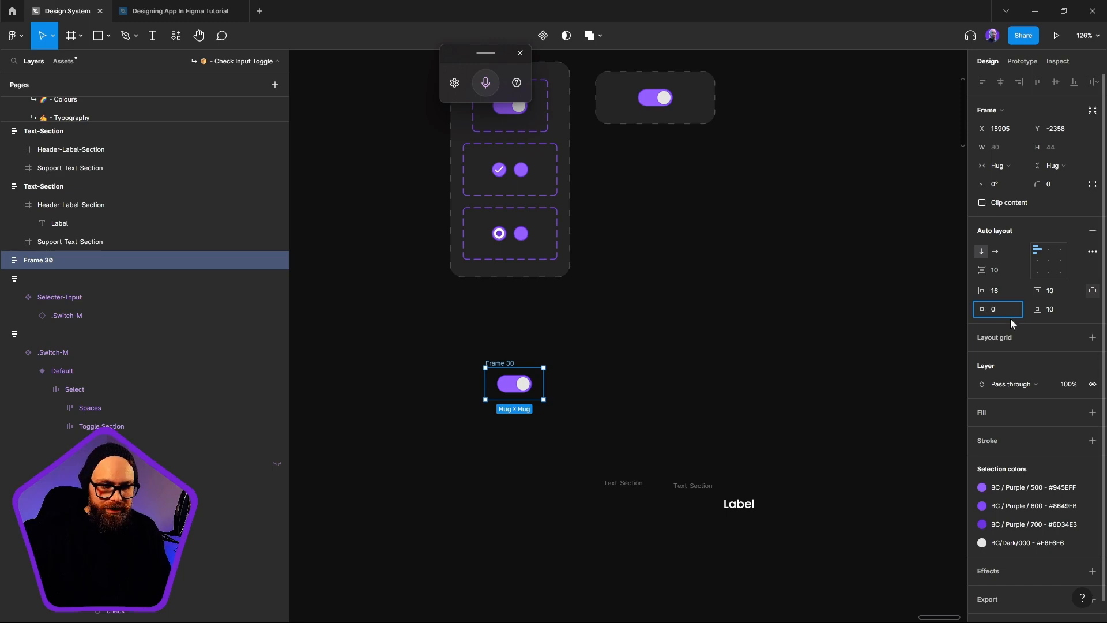
pyautogui.write('8')
pyautogui.press('Return')
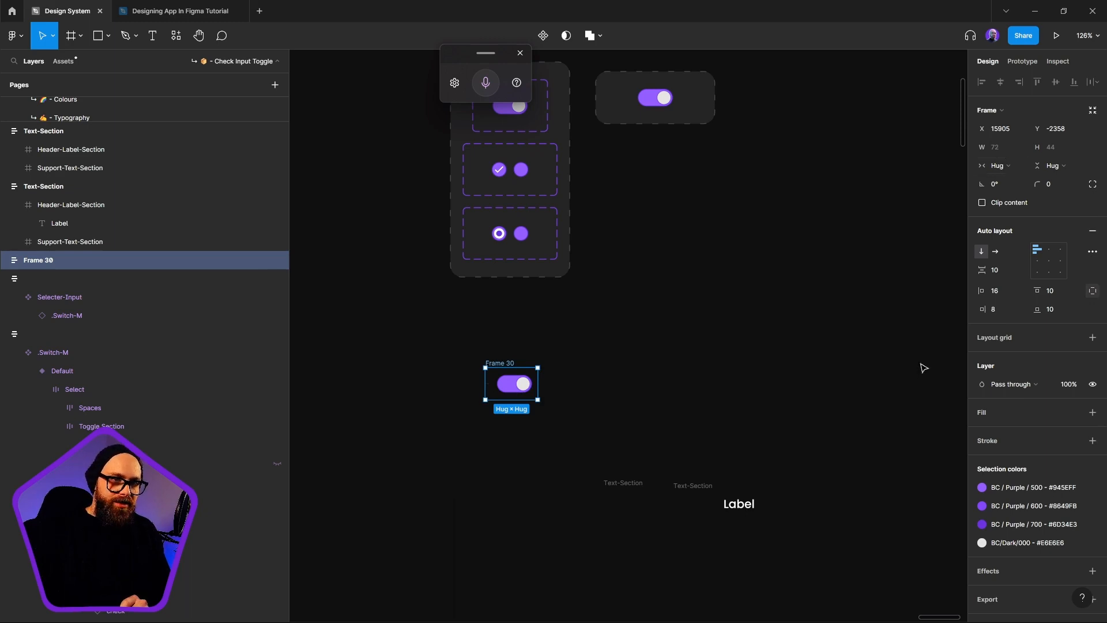
pyautogui.click(689, 428)
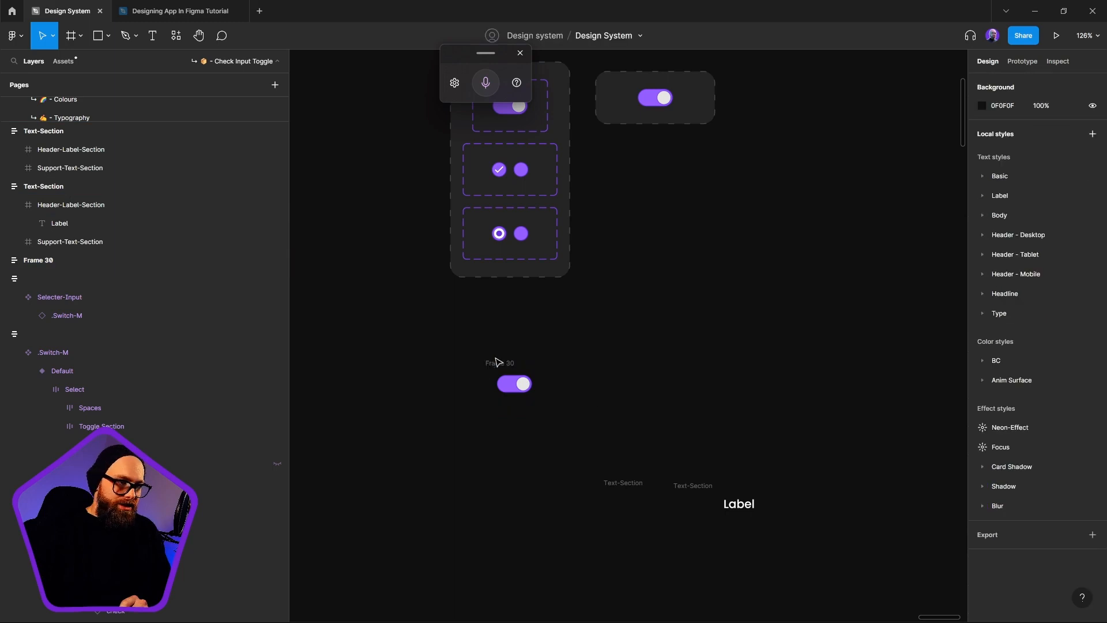
# Step: Give the Header-Label-Section inside the narrow Text-Section a fixed width of 72
pyautogui.click(498, 363)
pyautogui.click(616, 502)
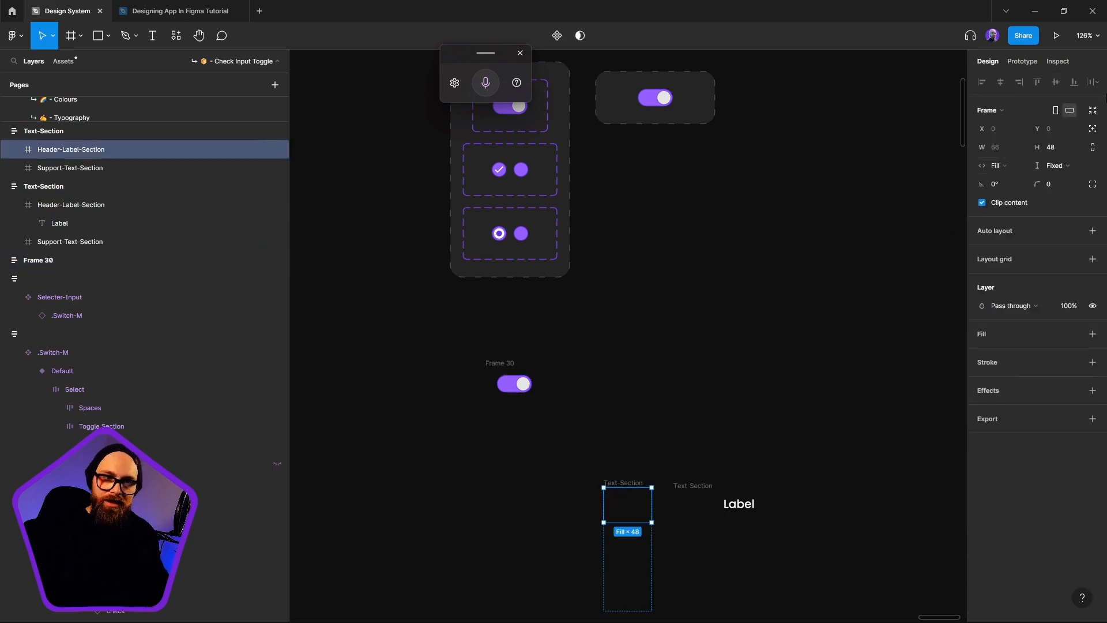
pyautogui.click(1006, 167)
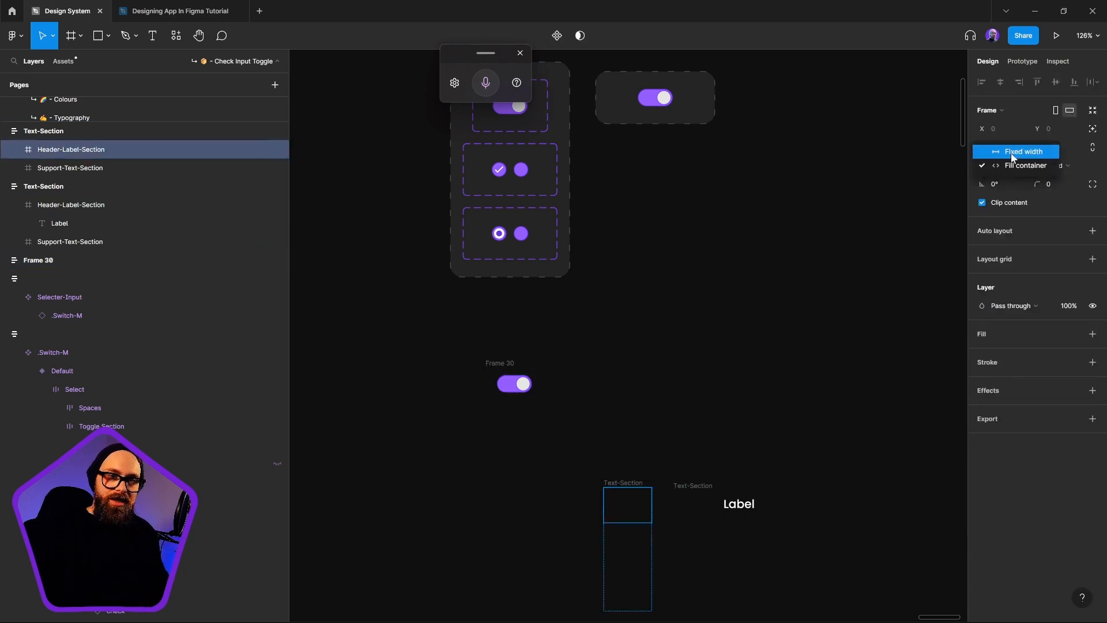
pyautogui.click(1006, 148)
pyautogui.write('7')
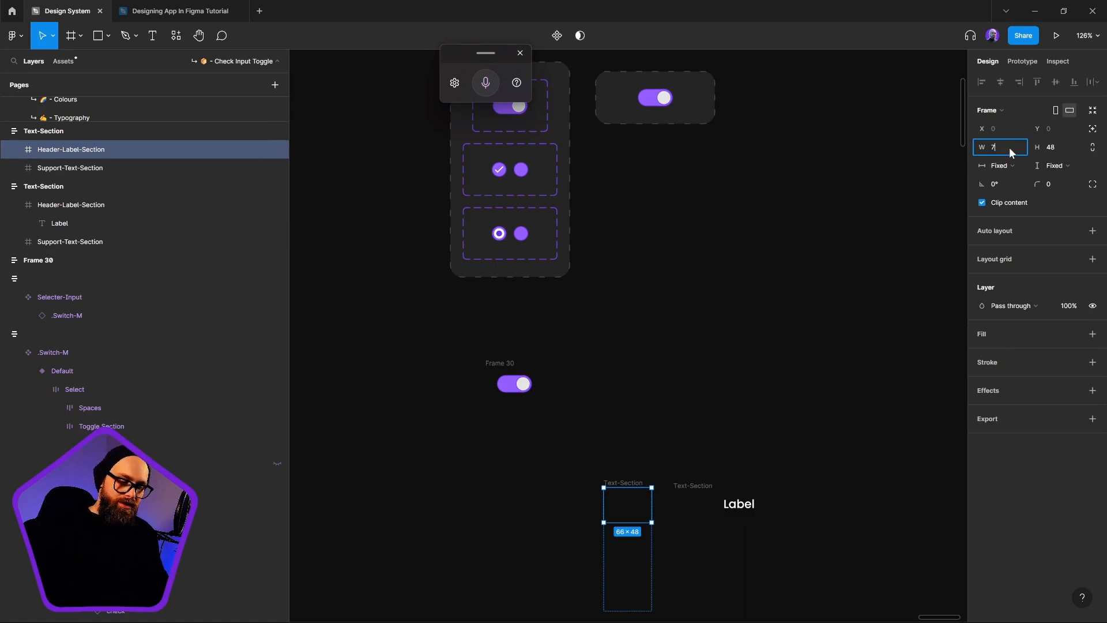
pyautogui.write('2')
pyautogui.press('Return')
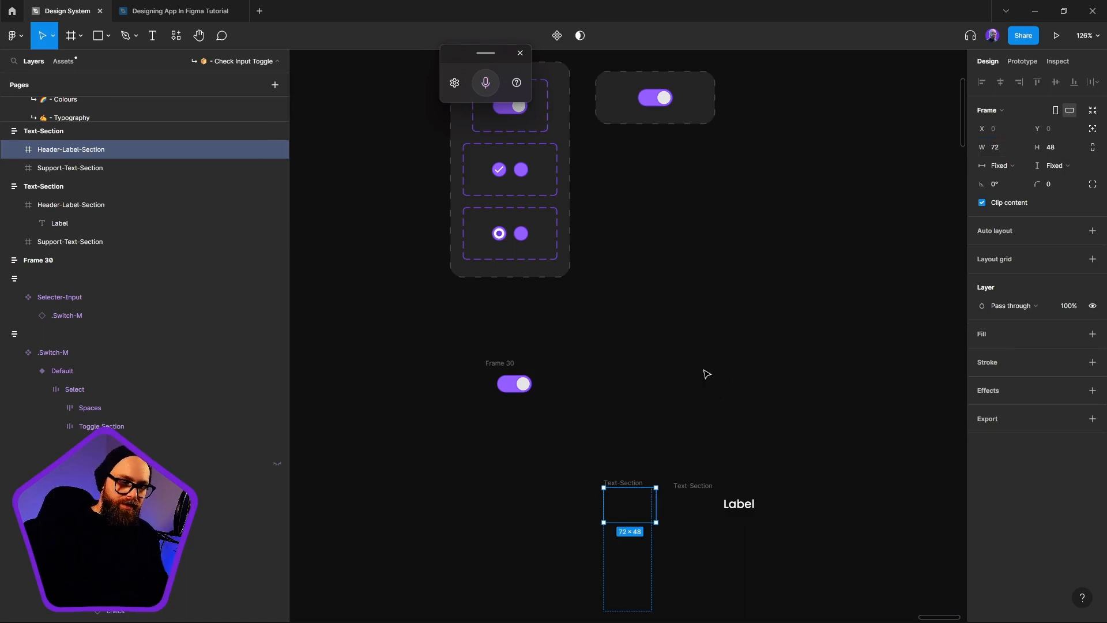
# Step: Select the whole narrow Text-Section frame for adjusting its layout settings
pyautogui.click(656, 362)
pyautogui.click(615, 486)
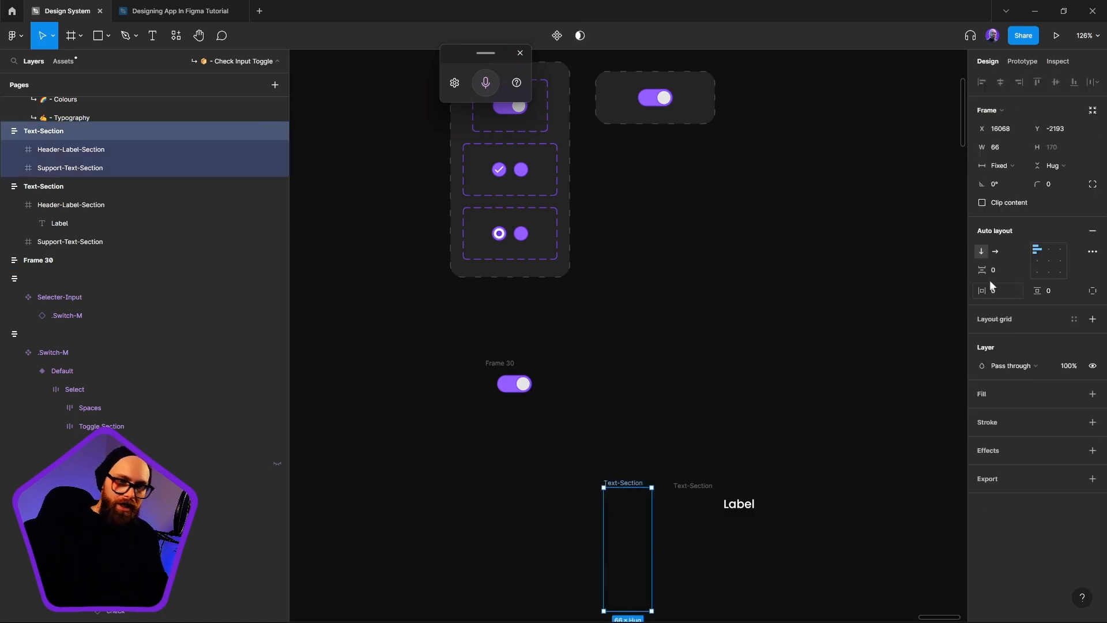
# Step: Set the narrow Text-Section to hug its width and its Support-Text-Section to fill the container's height
pyautogui.click(996, 167)
pyautogui.click(998, 178)
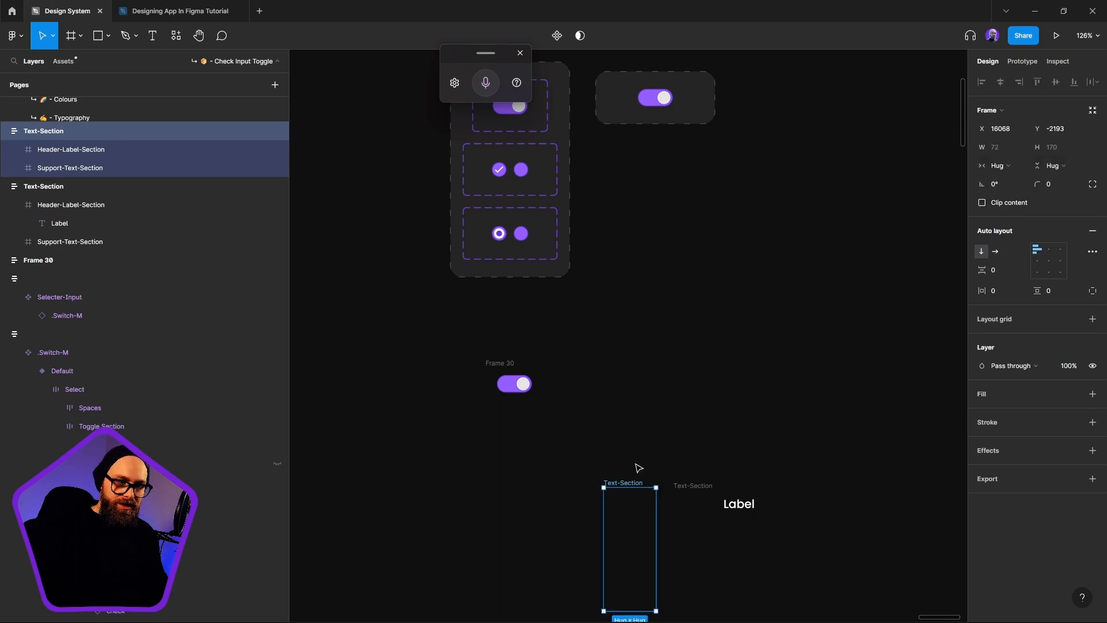
pyautogui.click(650, 574)
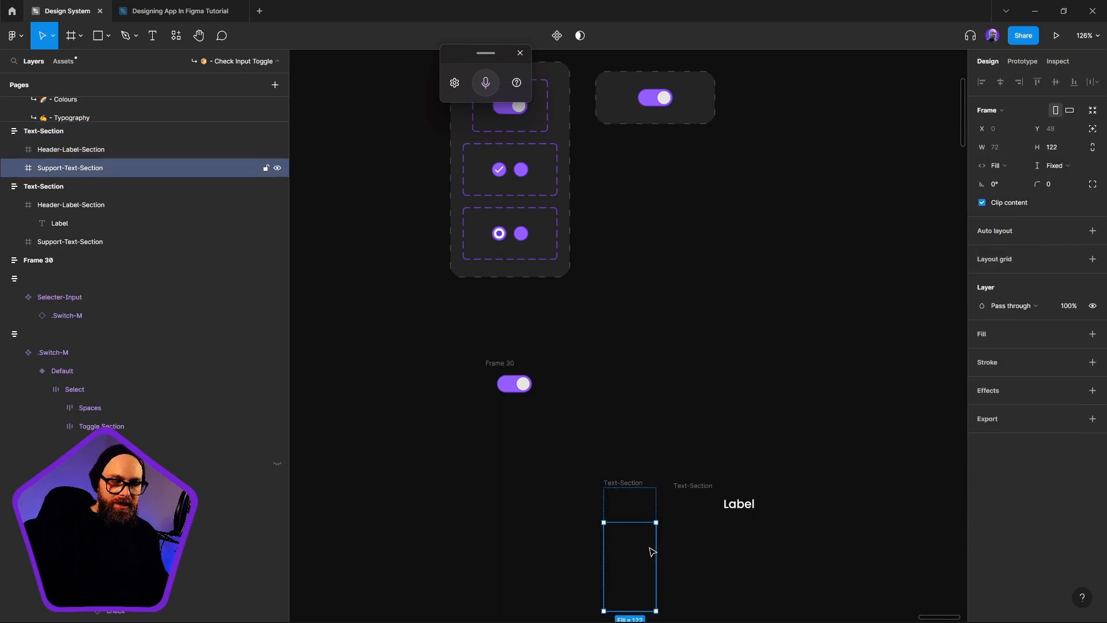
pyautogui.click(1054, 165)
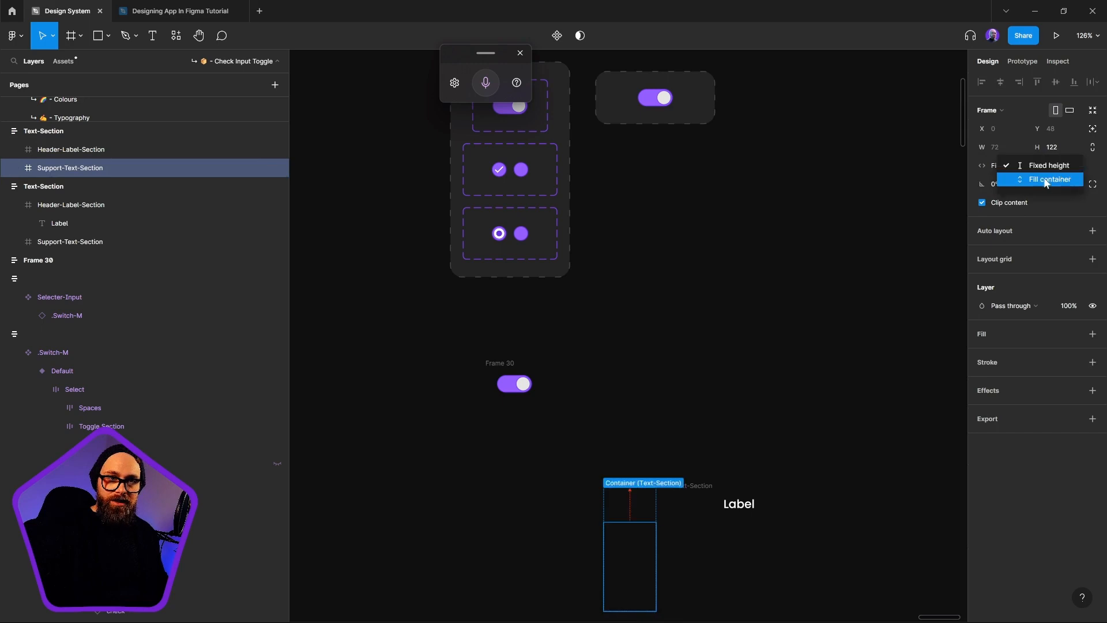
pyautogui.click(1009, 178)
pyautogui.scroll(-3, 643, 502)
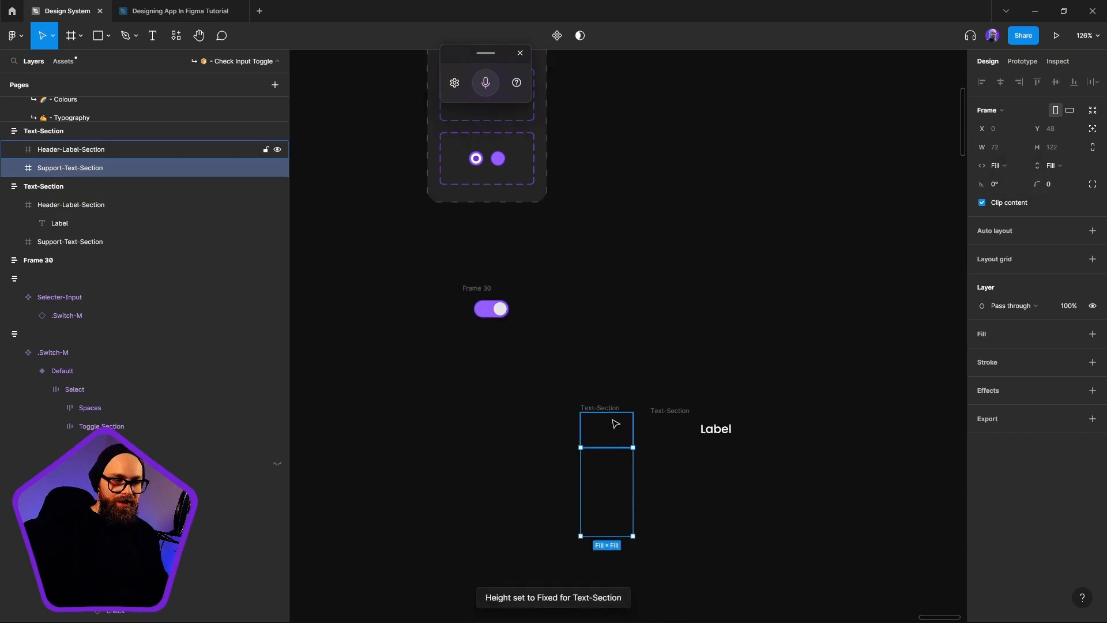
# Step: Replace the name of the Support-Text-Section layer in the narrow Text-Section with "Fill-"
pyautogui.doubleClick(88, 167)
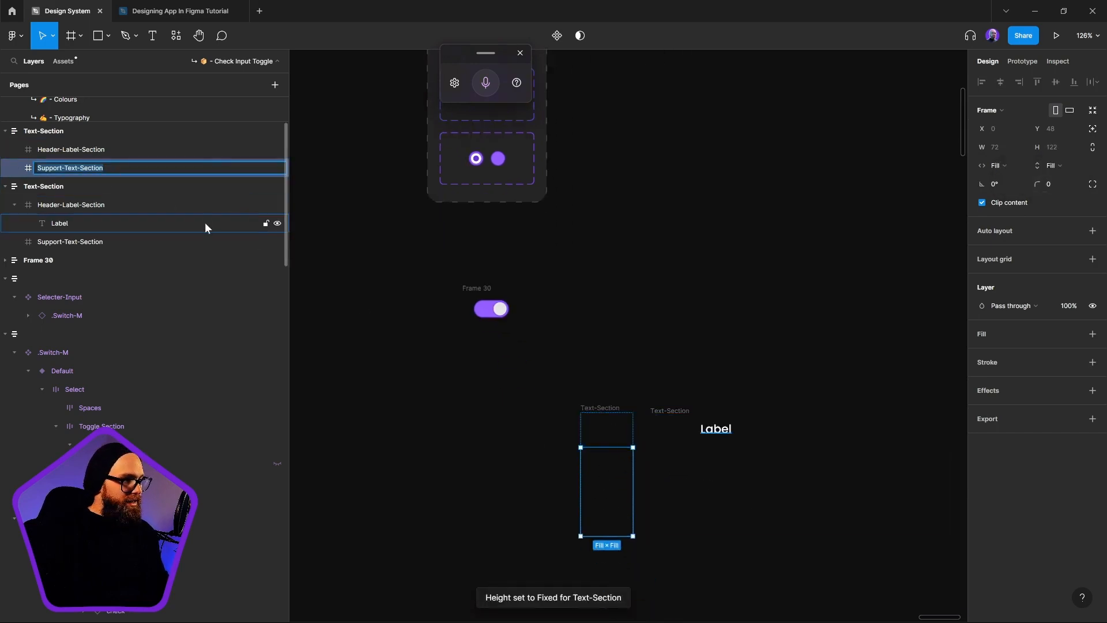
pyautogui.press('BackSpace')
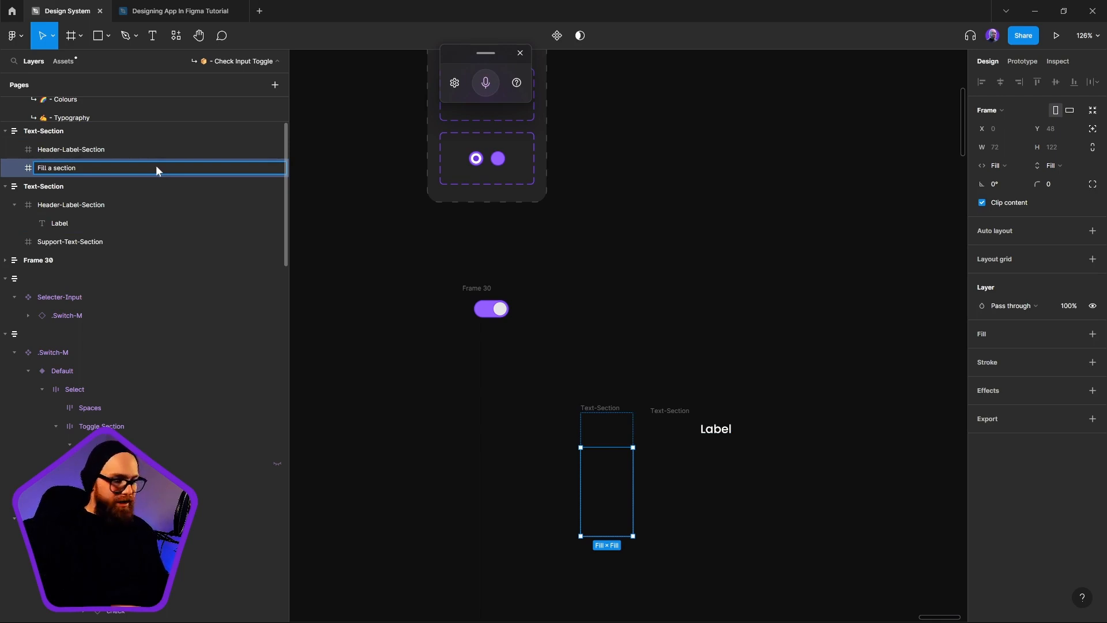
pyautogui.press('BackSpace')
pyautogui.press('BackSpace')
pyautogui.press('BackSpace')
pyautogui.press('BackSpace')
pyautogui.press('BackSpace')
pyautogui.press('BackSpace')
pyautogui.press('BackSpace')
pyautogui.press('BackSpace')
pyautogui.press('BackSpace')
pyautogui.press('BackSpace')
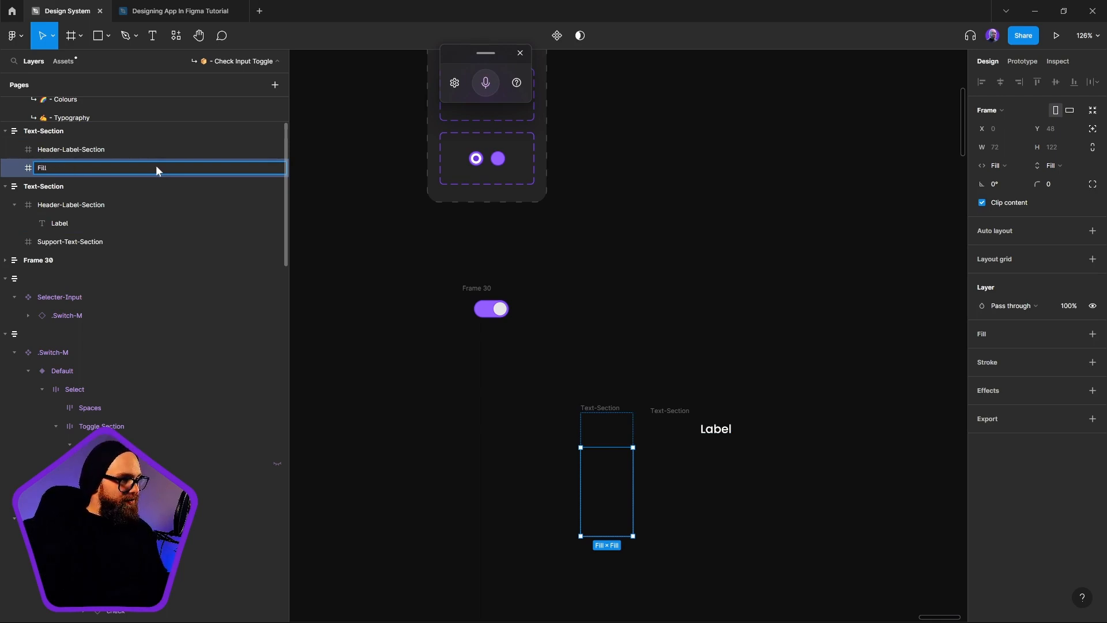
pyautogui.write('-')
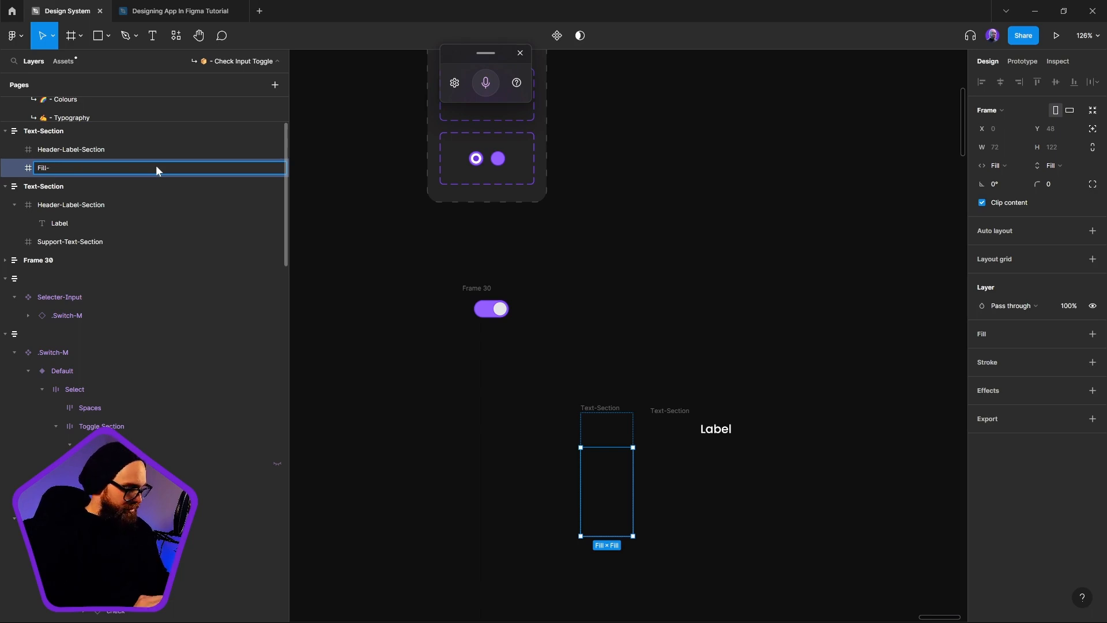
# Step: Find the up-down arrow emoji with the search "arr" and append it to the layer name, making it "Fill-↕"
pyautogui.press('super+v')
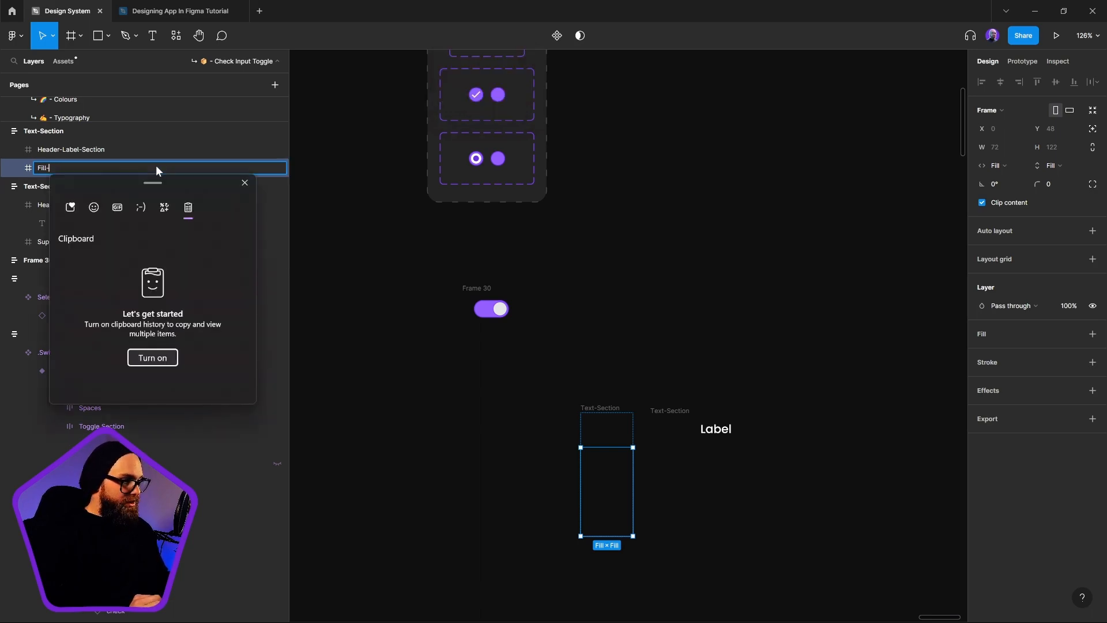
pyautogui.click(97, 207)
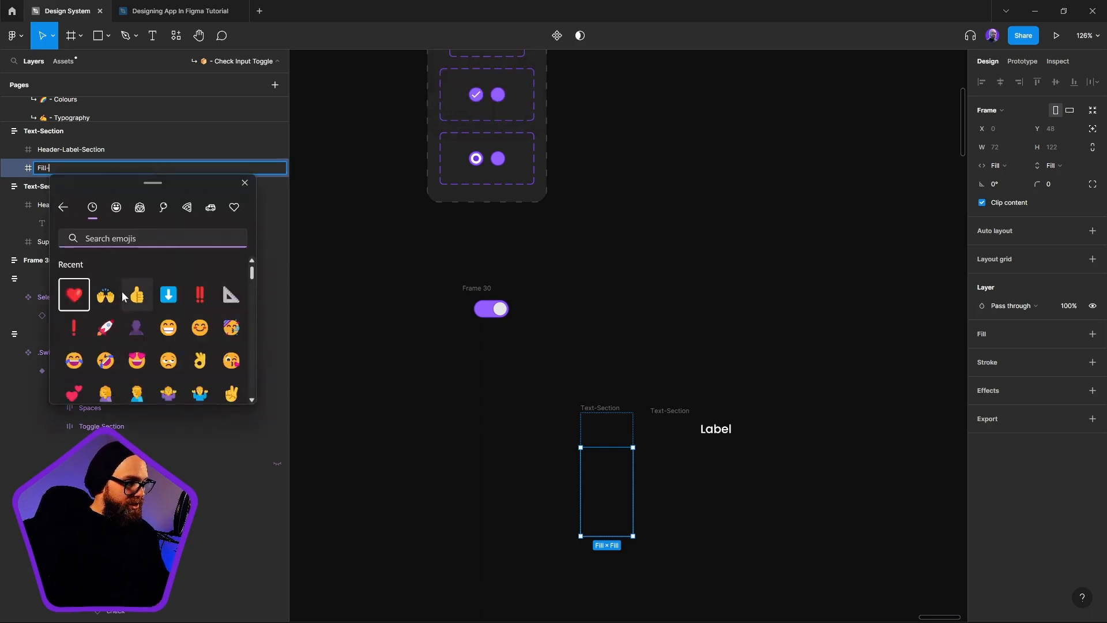
pyautogui.scroll(-2, 182, 373)
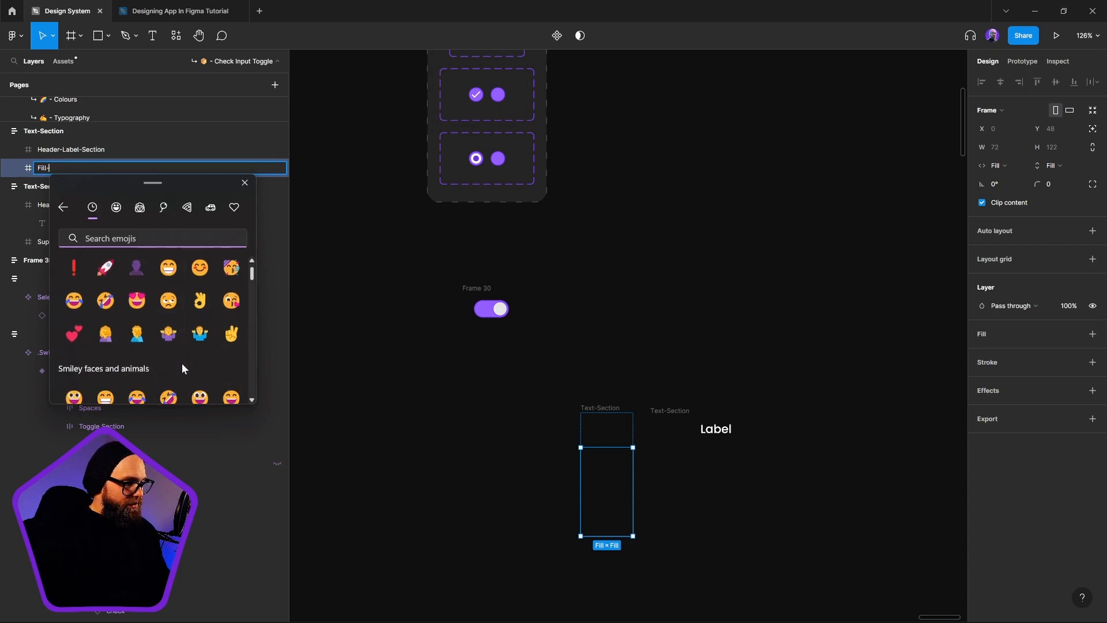
pyautogui.write('ar')
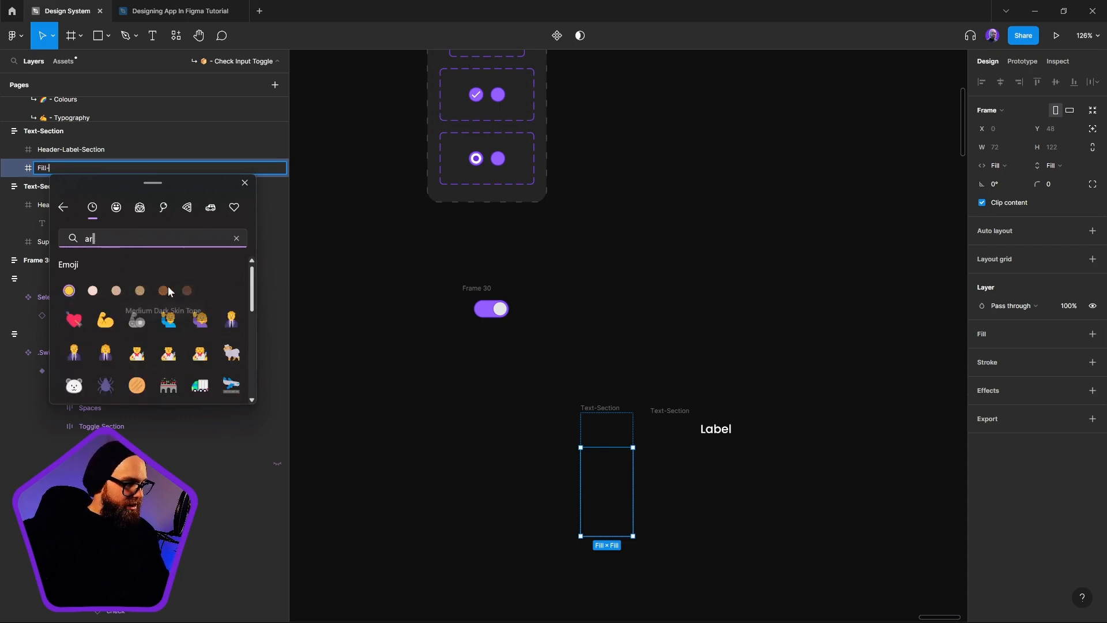
pyautogui.write('r')
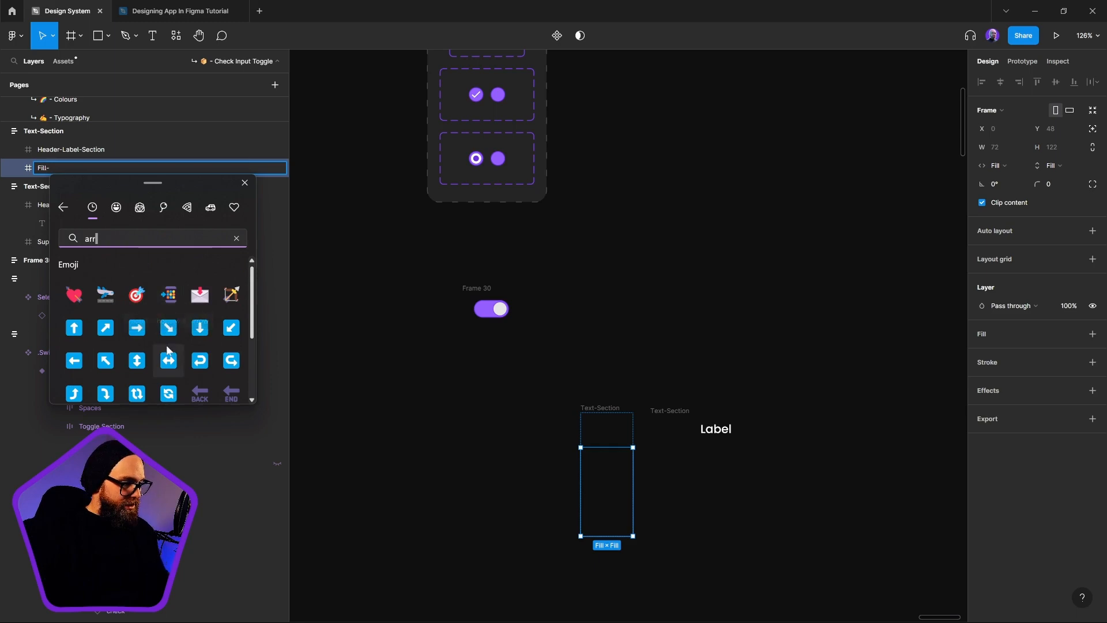
pyautogui.click(137, 361)
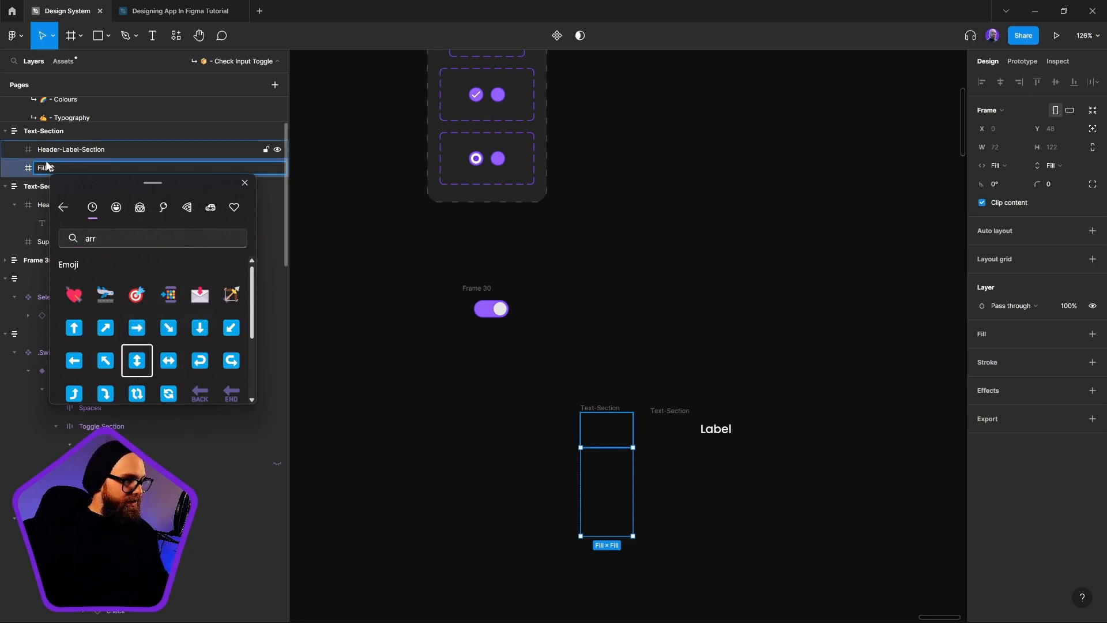
pyautogui.click(244, 183)
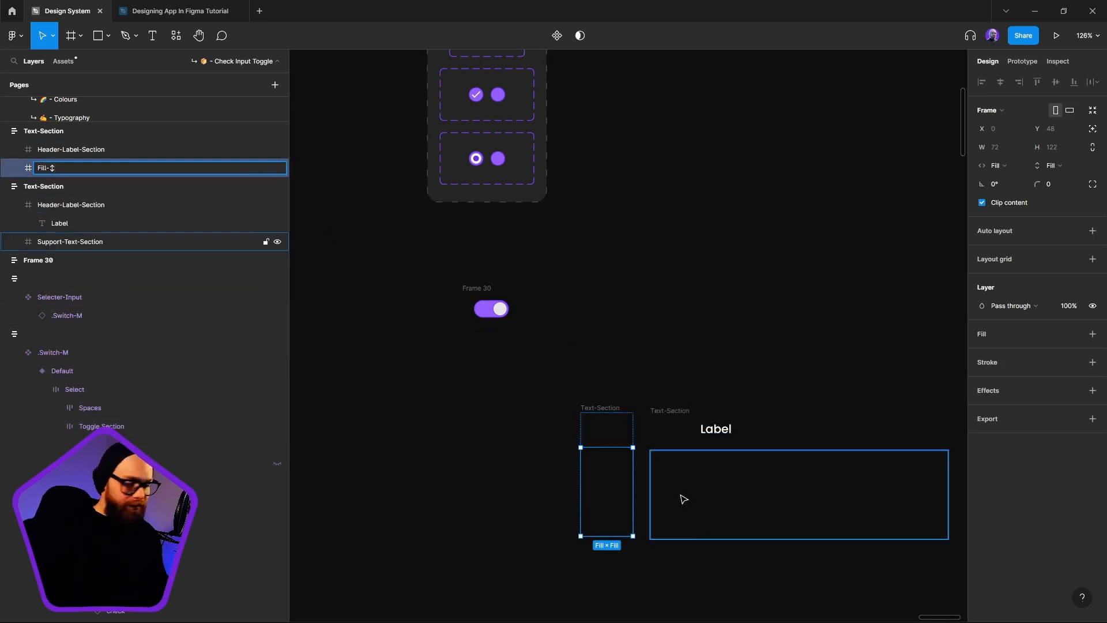
pyautogui.click(513, 507)
# Step: Add auto layout to the Fill-↕ and Header-Label-Section frames inside the narrow Text-Section
pyautogui.click(599, 408)
pyautogui.hotkey('shift', 'a')
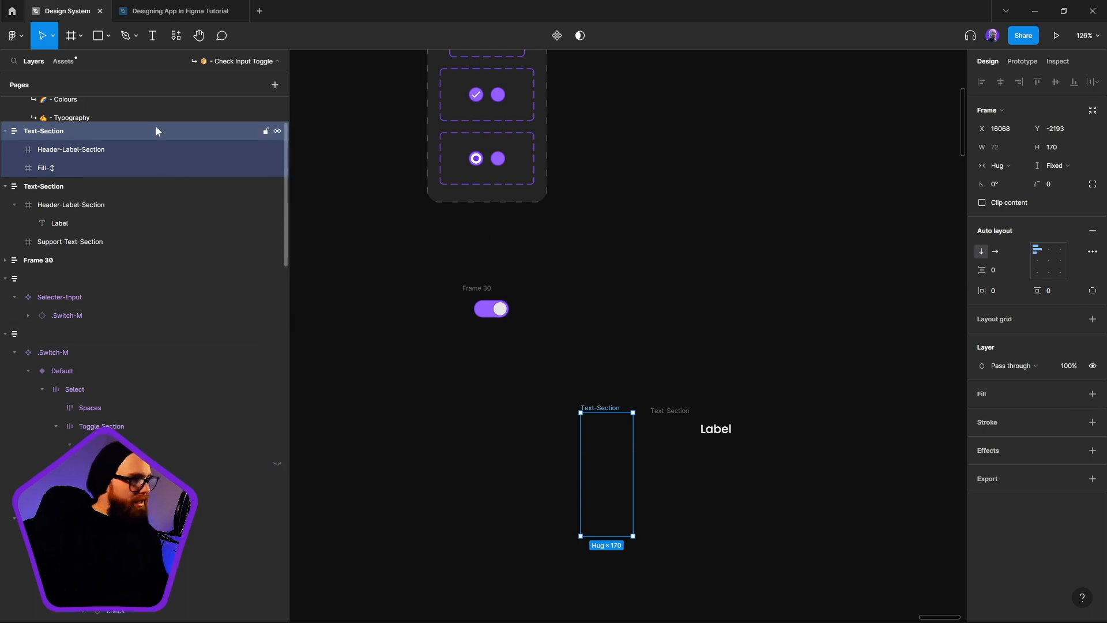
pyautogui.click(98, 153)
pyautogui.click(85, 168)
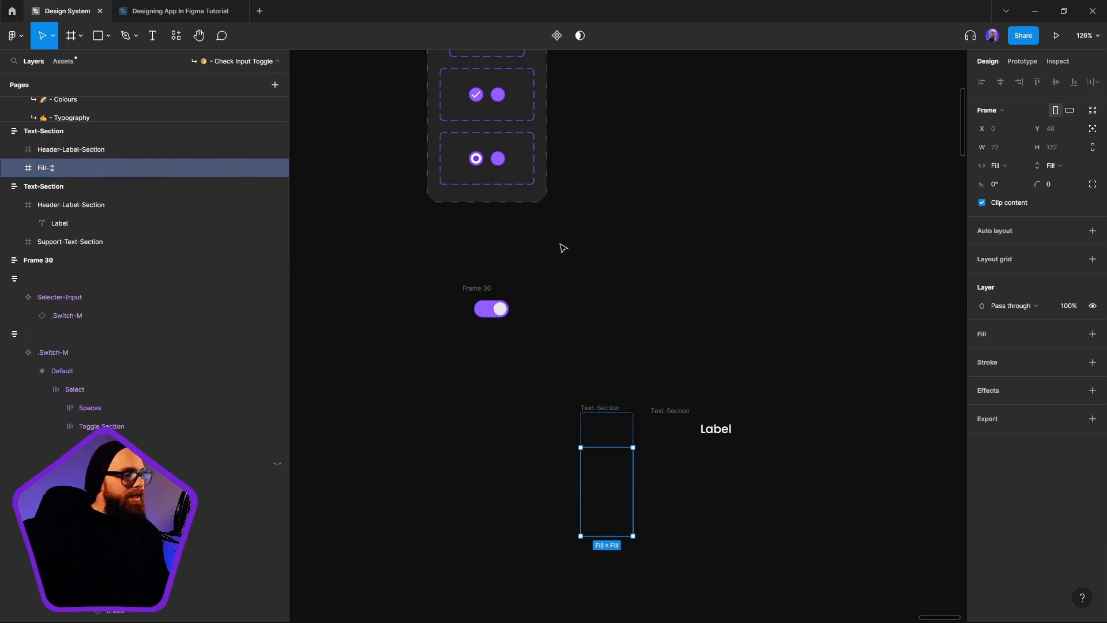
pyautogui.click(110, 149)
pyautogui.click(1092, 231)
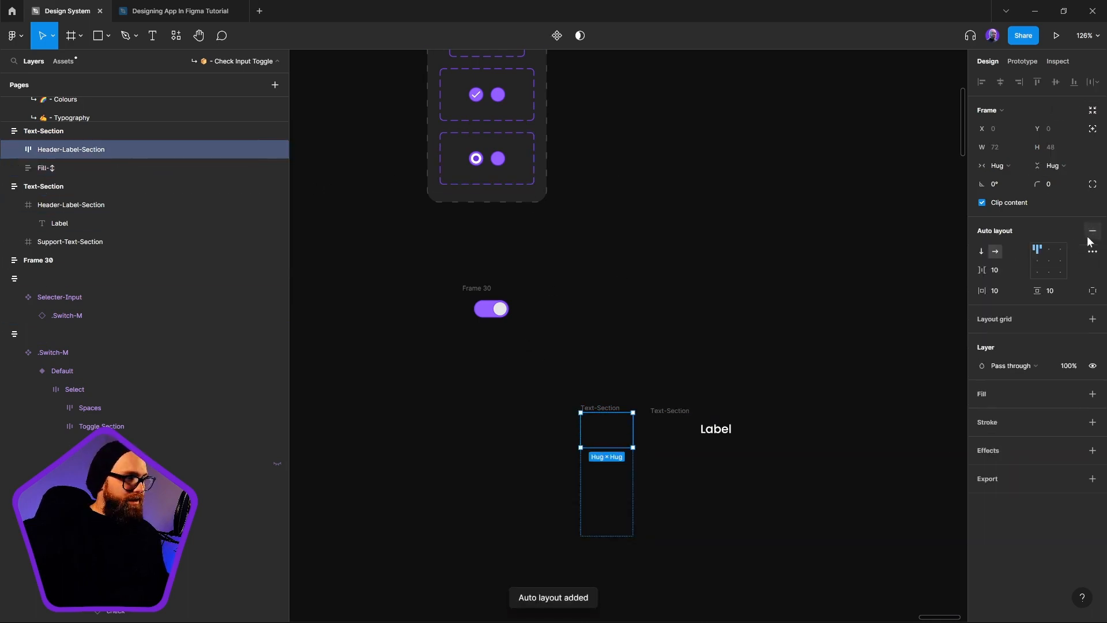
pyautogui.click(630, 367)
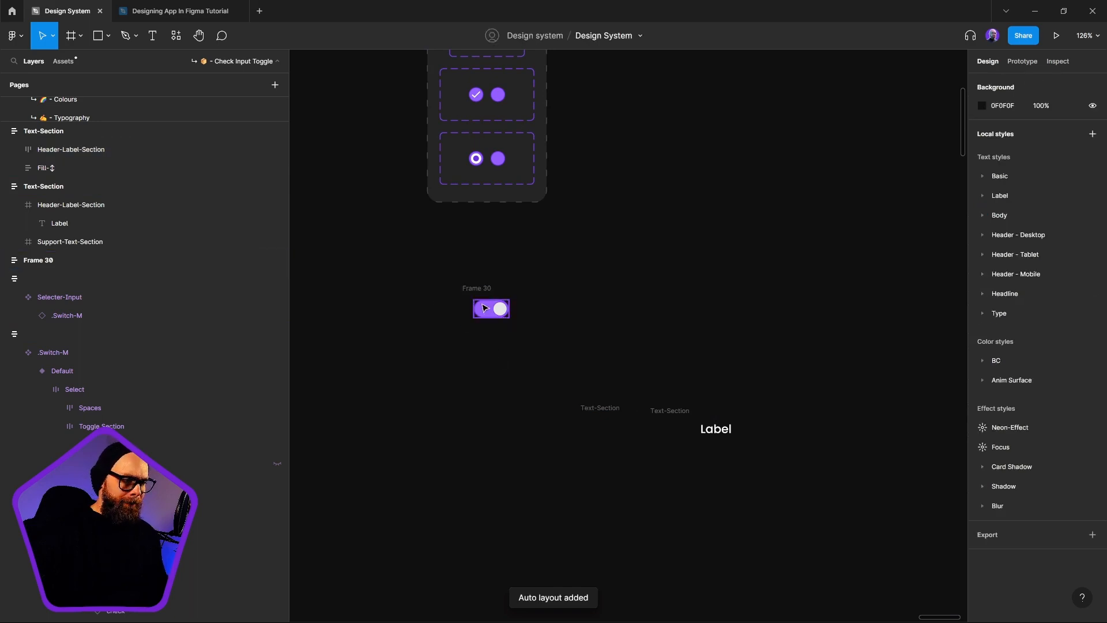
# Step: Move the toggle switch from Frame 30 into the narrow Text-Section, above the Fill-↕ frame
pyautogui.click(489, 312)
pyautogui.moveTo(489, 311); pyautogui.dragTo(600, 428)
pyautogui.click(603, 407)
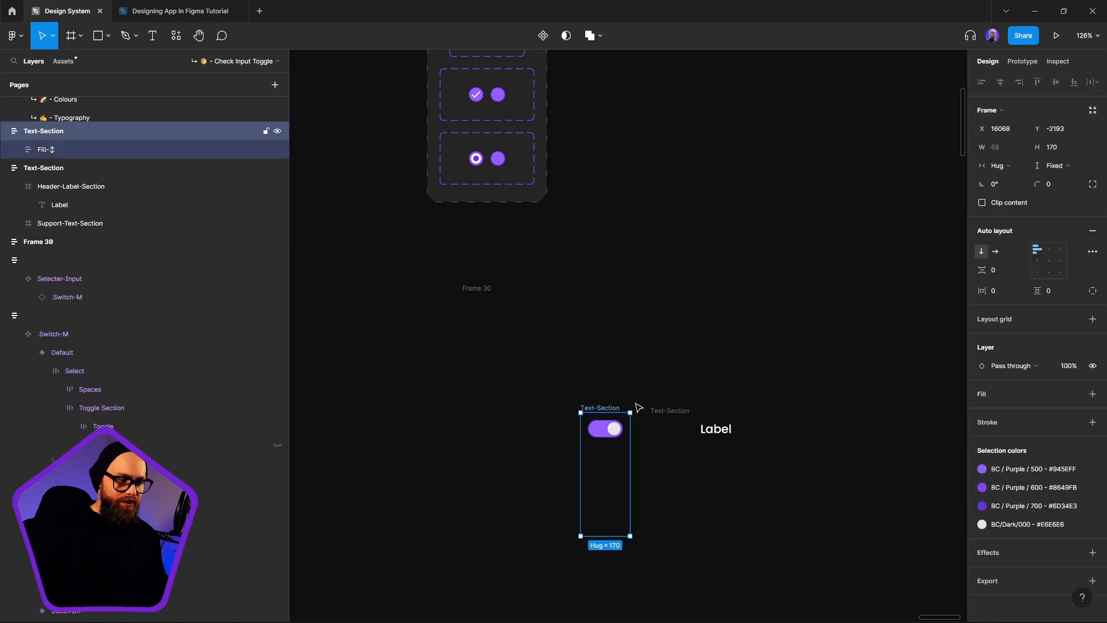
# Step: Rename the Text-Section containing the toggle as "Selecter-Section"
pyautogui.doubleClick(50, 131)
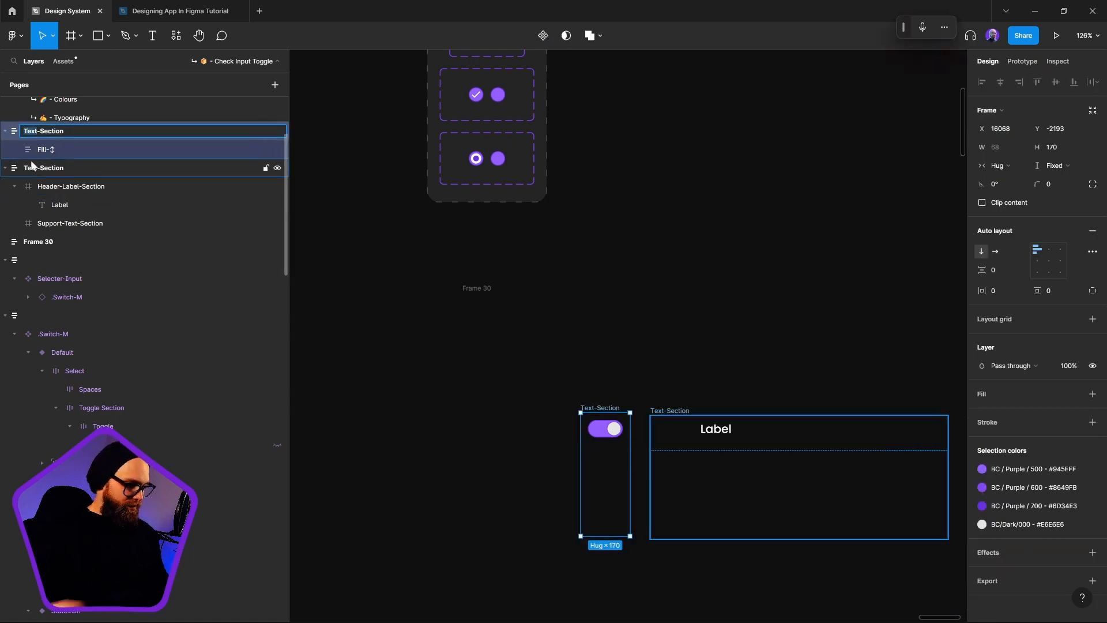
pyautogui.write('Selecter')
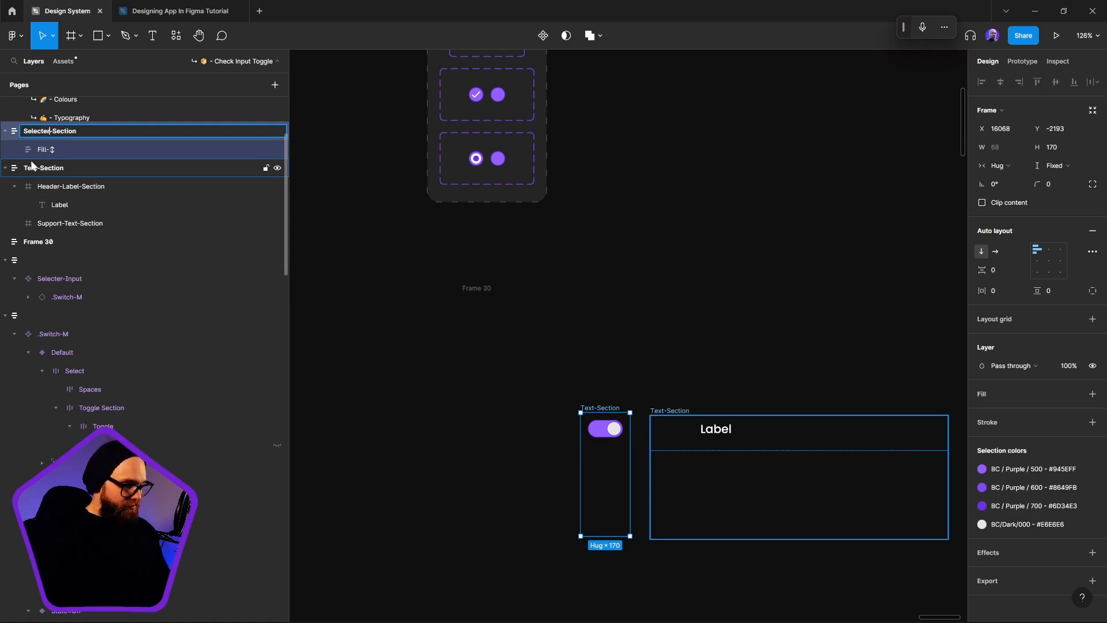
pyautogui.press('Return')
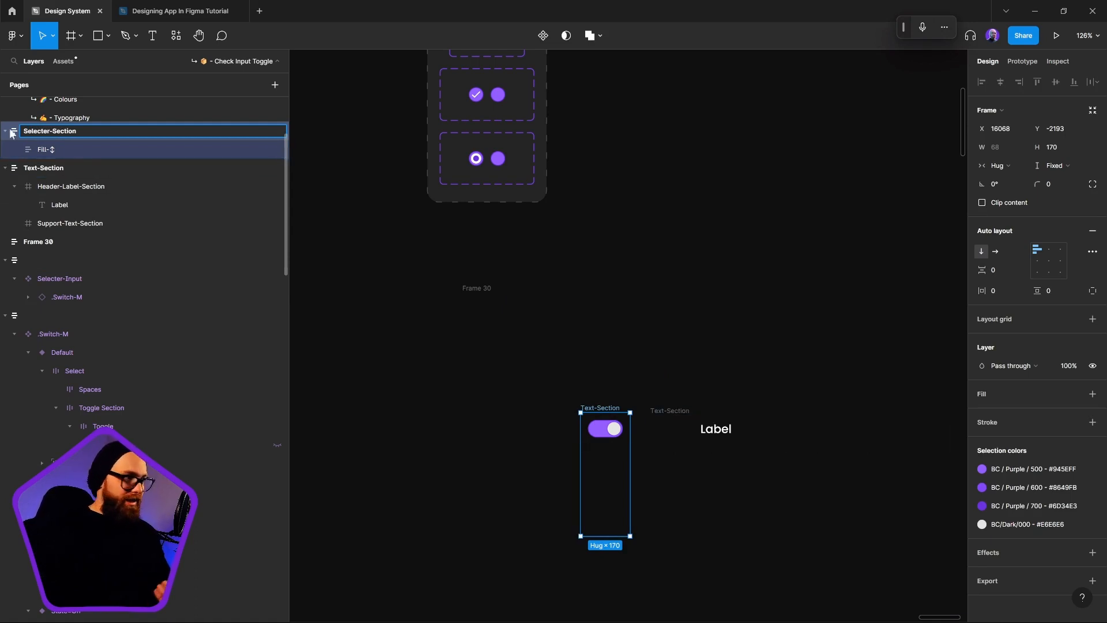
pyautogui.click(60, 149)
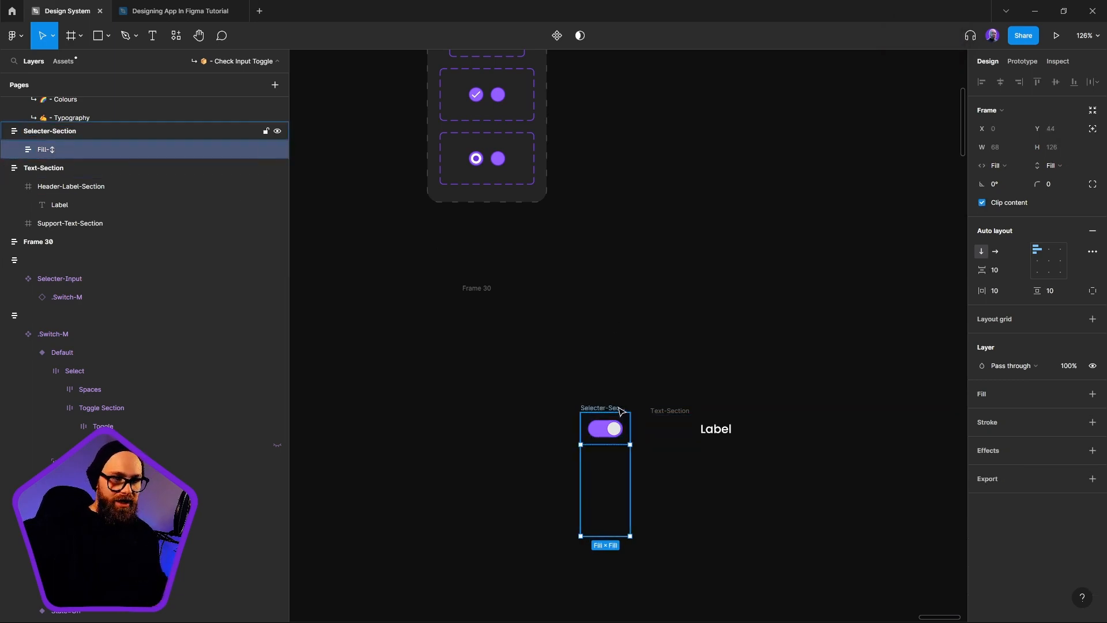
# Step: Delete the empty Frame 30 and move the Selecter-Section flush against the Text-Section with the label
pyautogui.click(489, 289)
pyautogui.press('Delete')
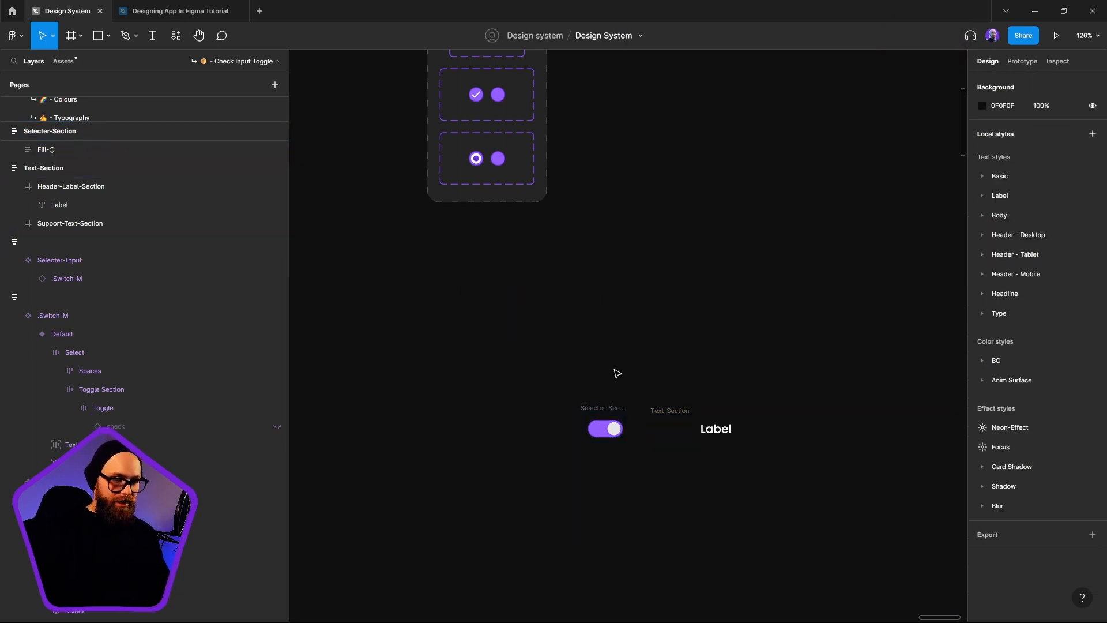
pyautogui.moveTo(606, 407); pyautogui.dragTo(626, 410)
pyautogui.click(680, 381)
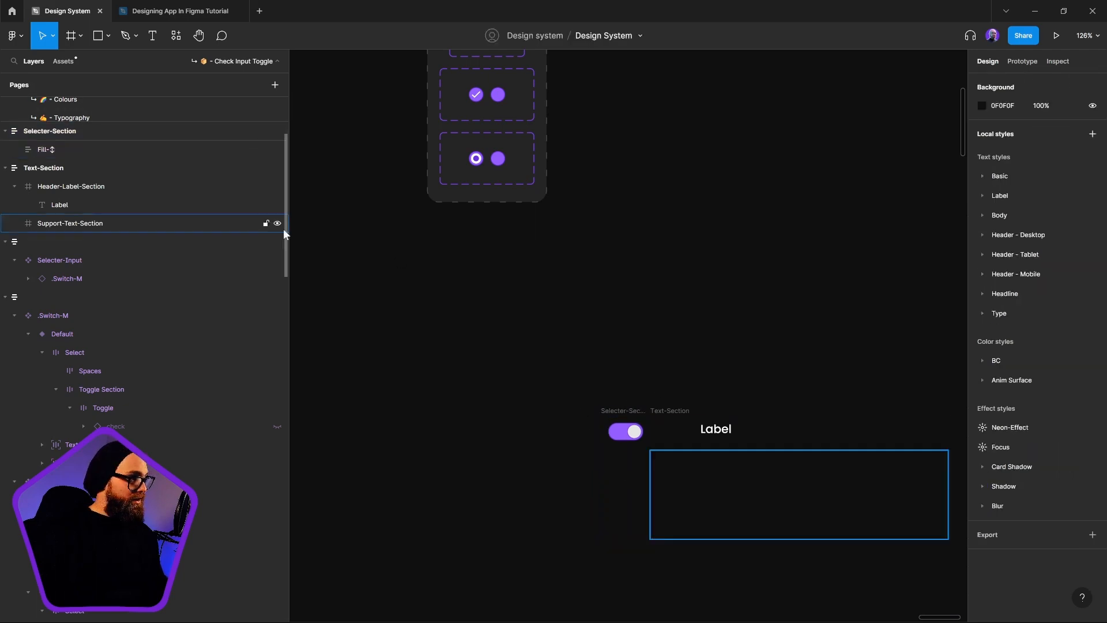
# Step: Wrap the Selecter-Section and Text-Section together in one horizontal auto layout frame
pyautogui.hscroll(5, 536, 349)
pyautogui.click(400, 402)
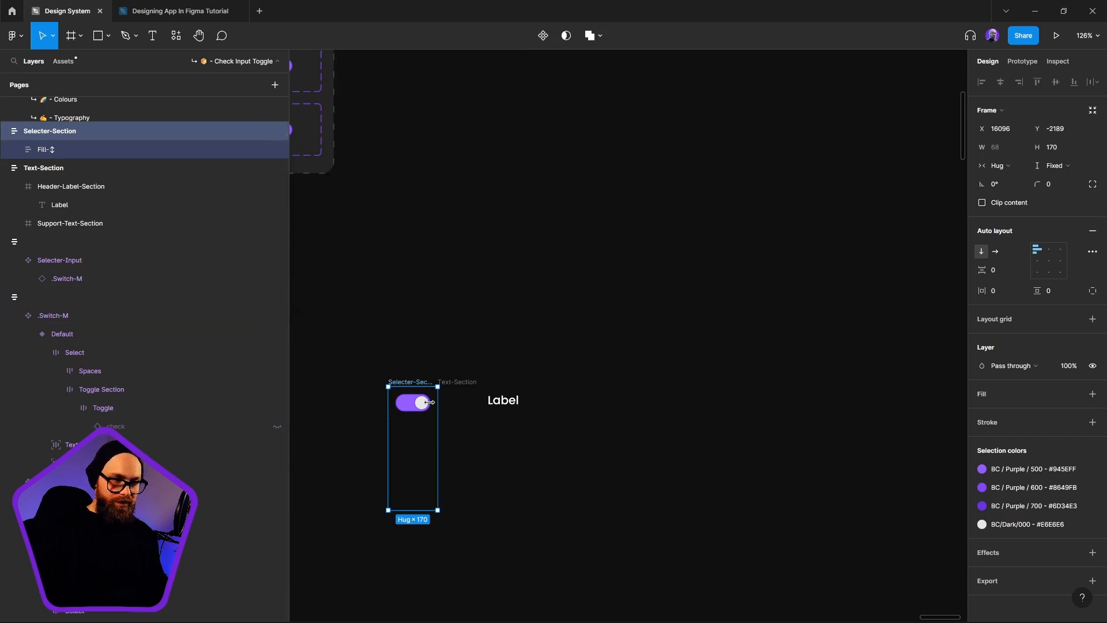
pyautogui.click(452, 383)
pyautogui.click(404, 402)
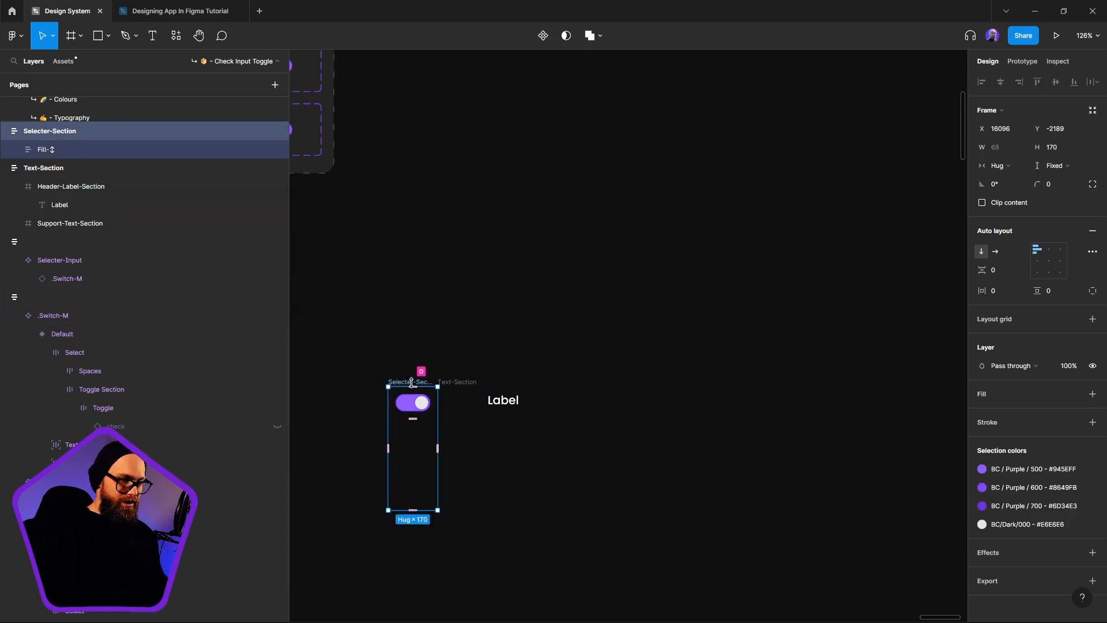
pyautogui.moveTo(337, 330); pyautogui.dragTo(851, 580)
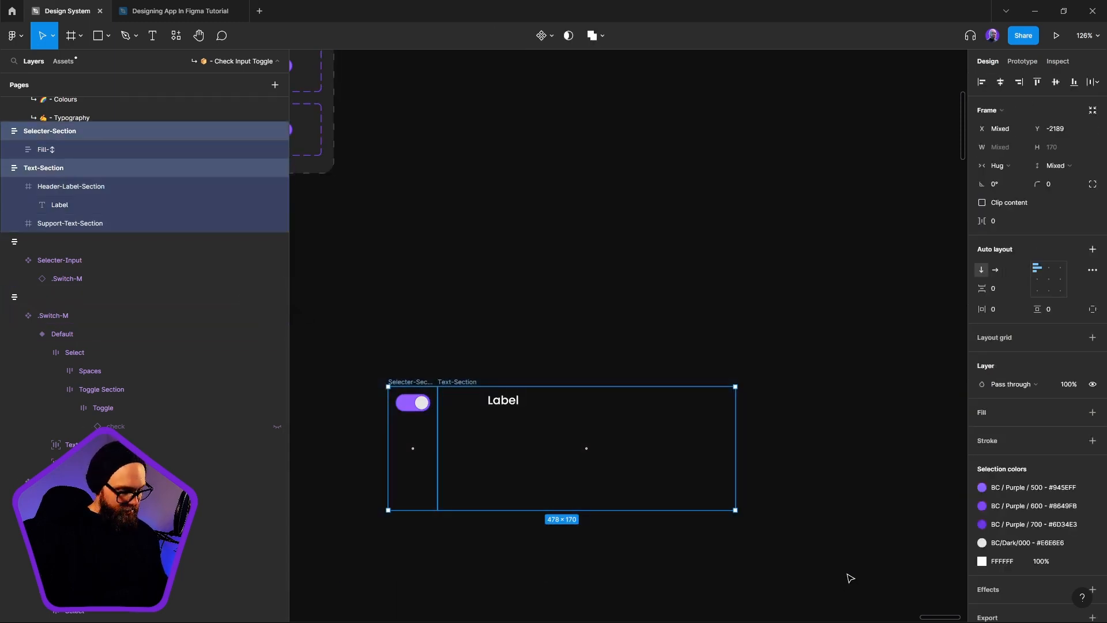
pyautogui.hotkey('shift', 'a')
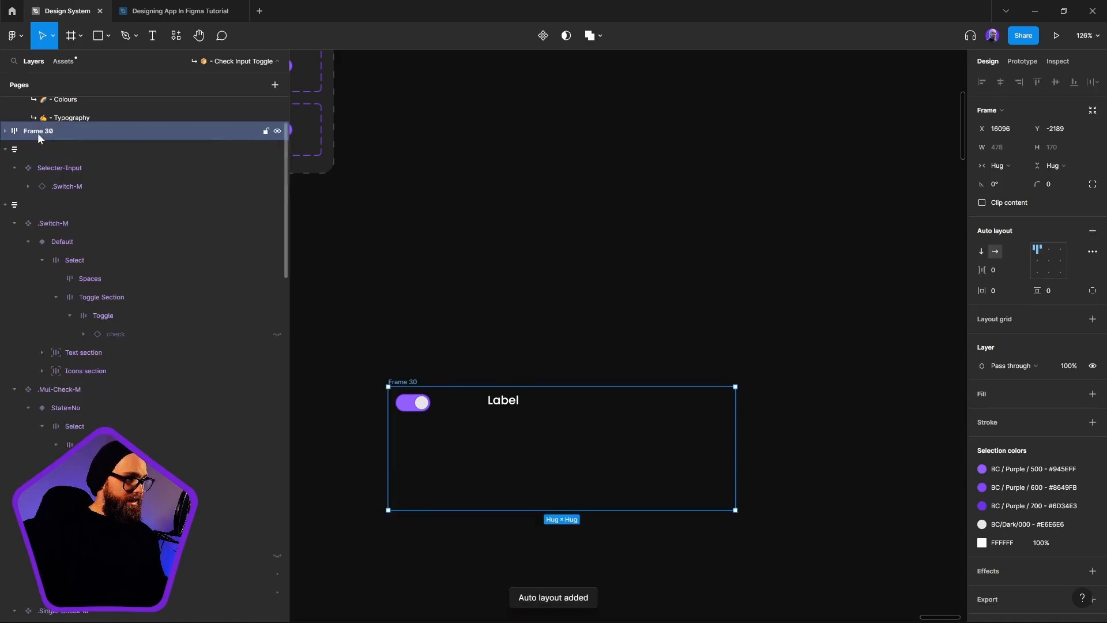
# Step: Rename the new auto layout frame as "Toggle-Switch"
pyautogui.doubleClick(39, 132)
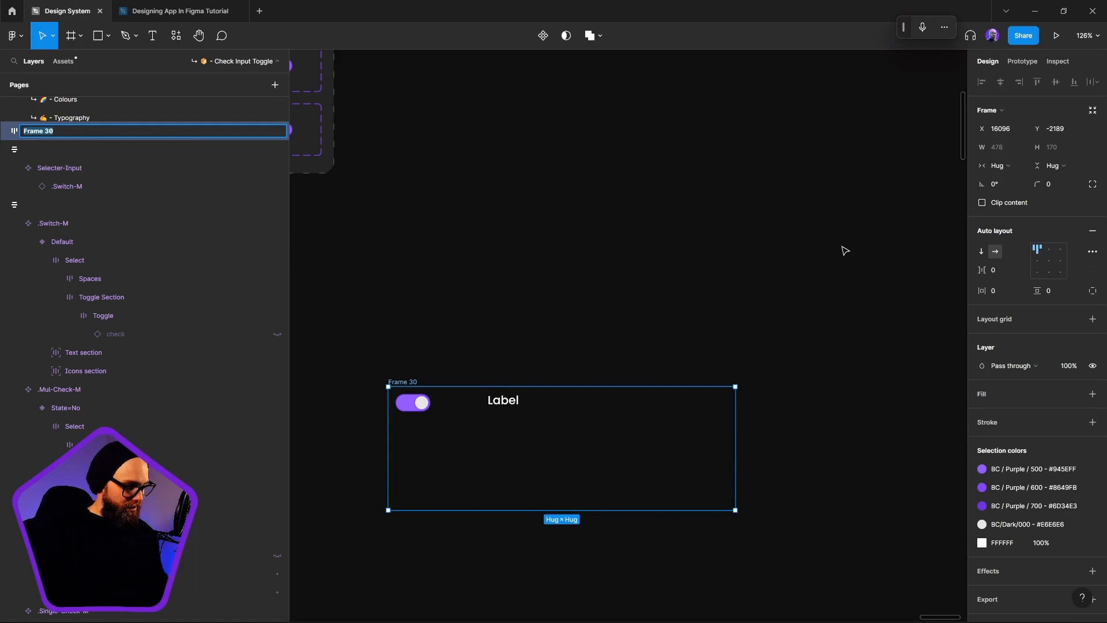
pyautogui.press('super+h')
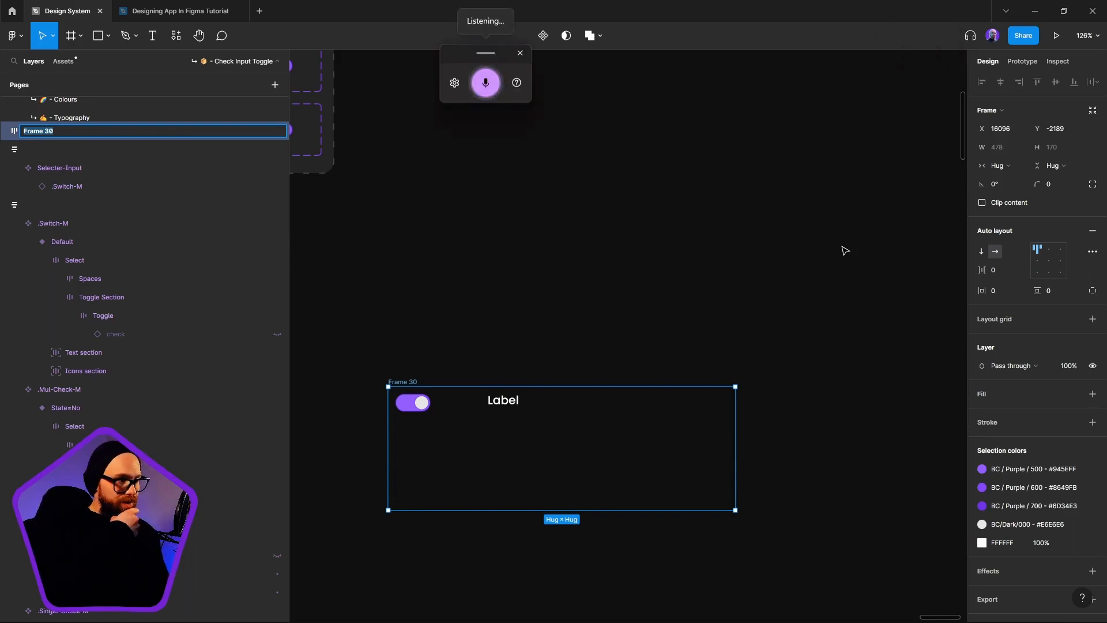
pyautogui.write('Toggle switch')
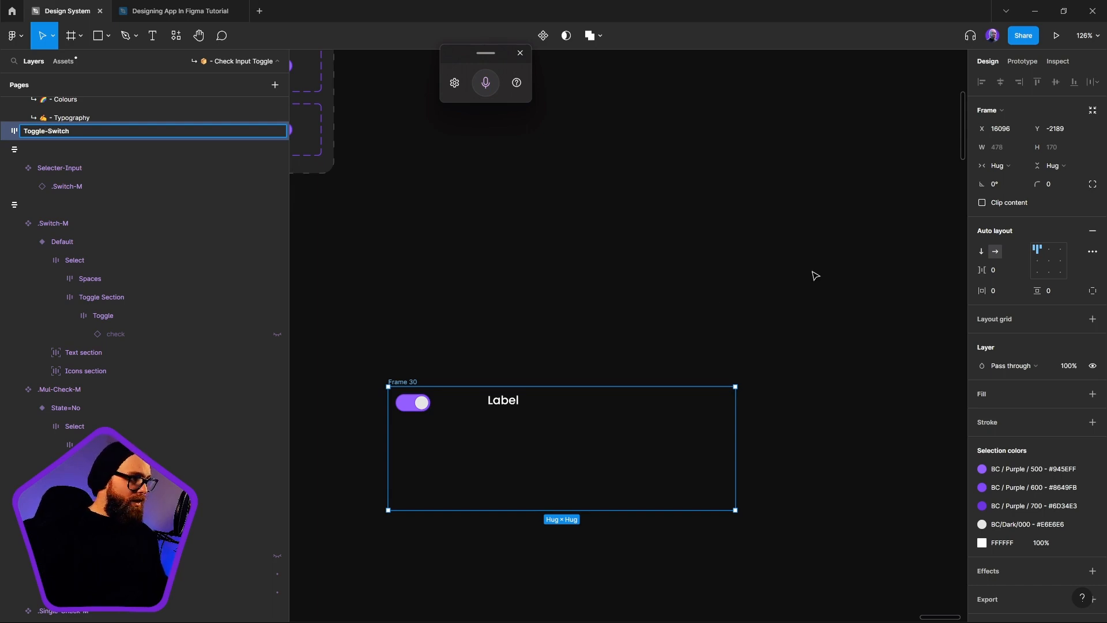
pyautogui.click(538, 315)
# Step: Examine the example check input toggle on the tutorial title slide
pyautogui.scroll(-8, 536, 300)
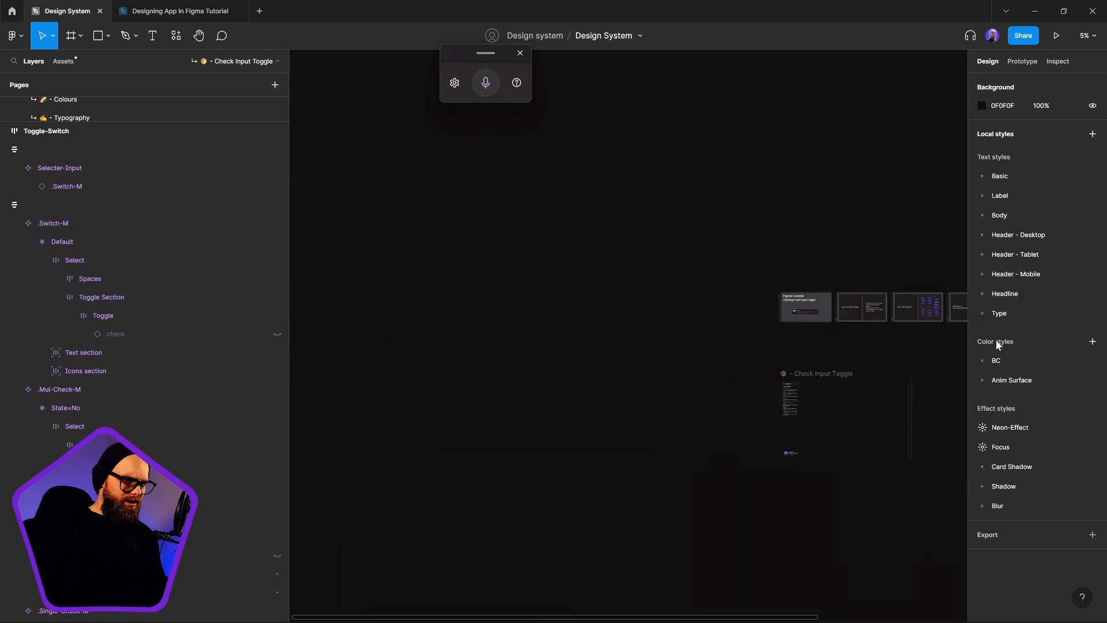
pyautogui.scroll(6, 823, 323)
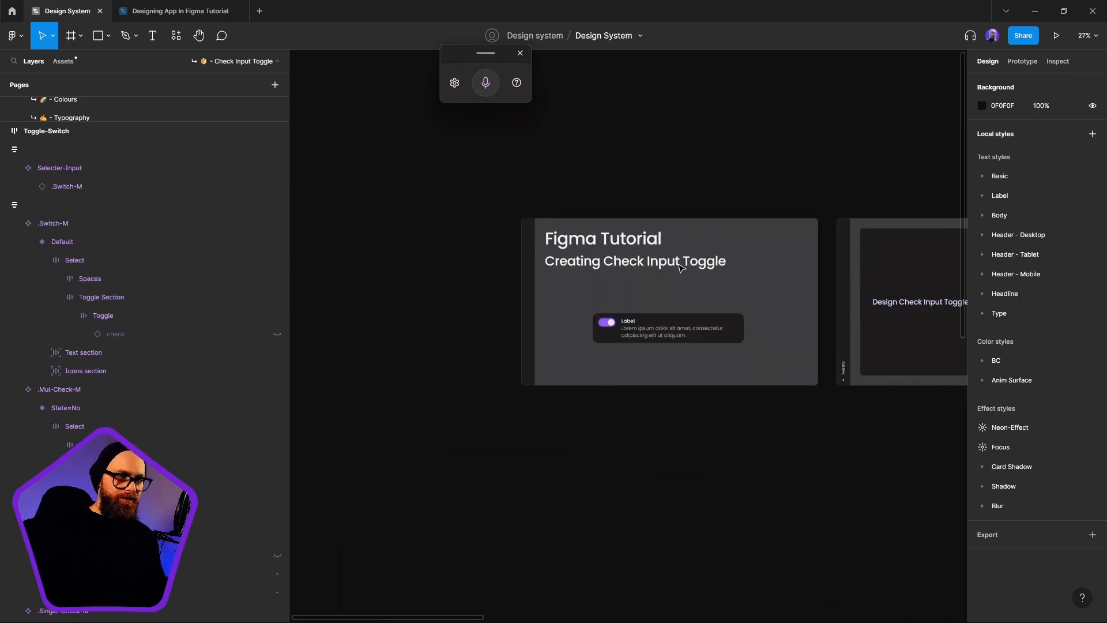
pyautogui.rightClick(671, 265)
pyautogui.click(511, 412)
pyautogui.scroll(-5, 695, 373)
pyautogui.moveTo(695, 374); pyautogui.dragTo(152, 370)
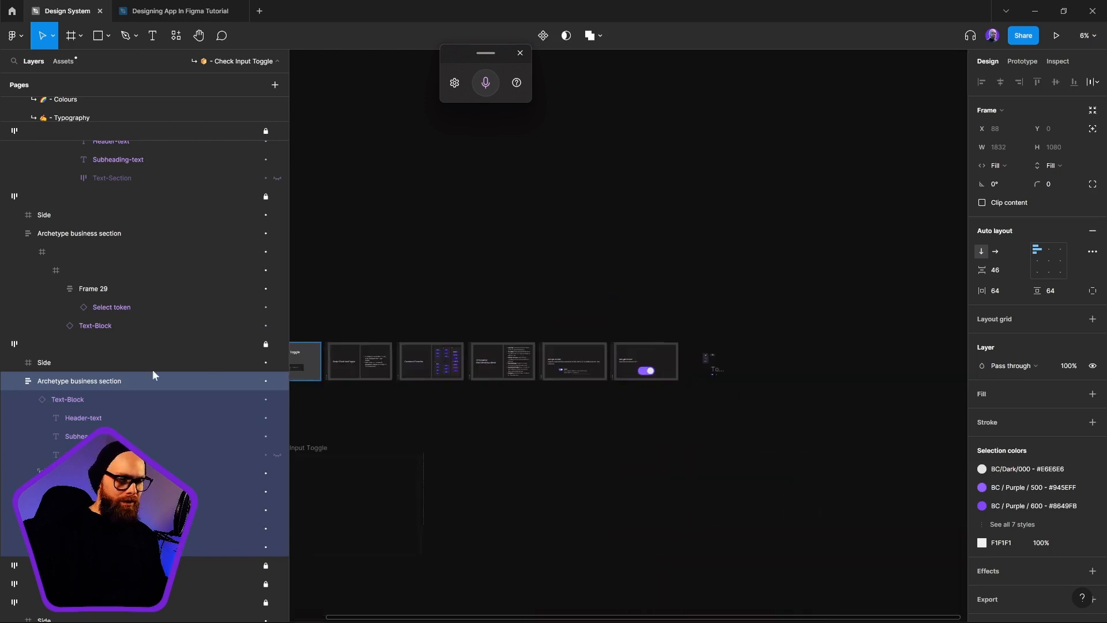
pyautogui.scroll(7, 634, 393)
pyautogui.moveTo(786, 433); pyautogui.dragTo(425, 298)
pyautogui.scroll(4, 469, 371)
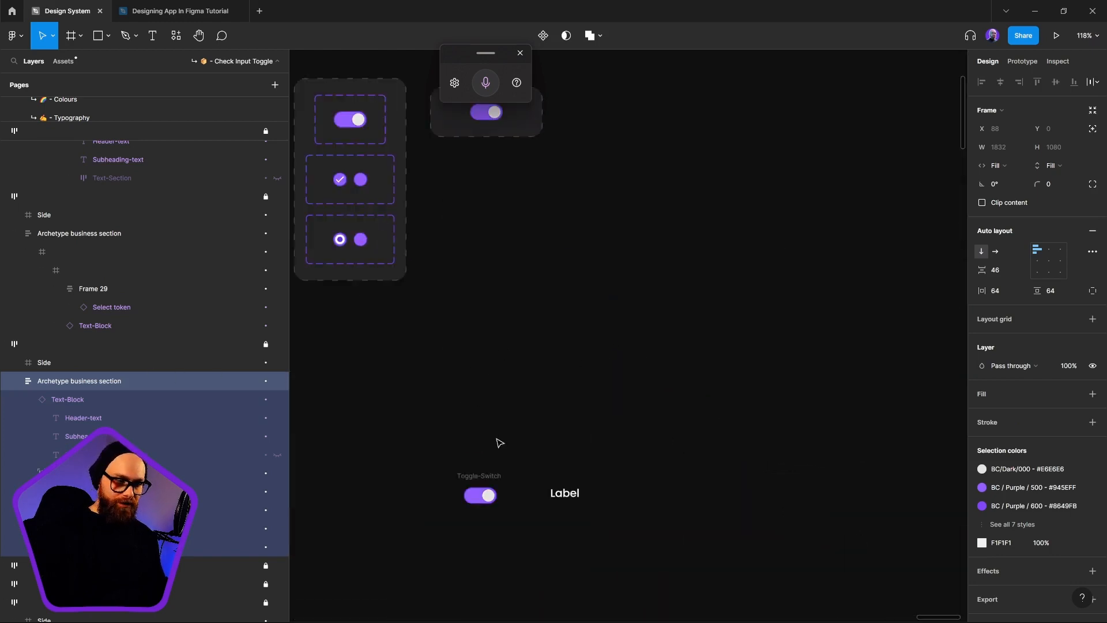
# Step: Rename the Toggle-Switch frame as "Check-Input-Toggle"
pyautogui.click(493, 477)
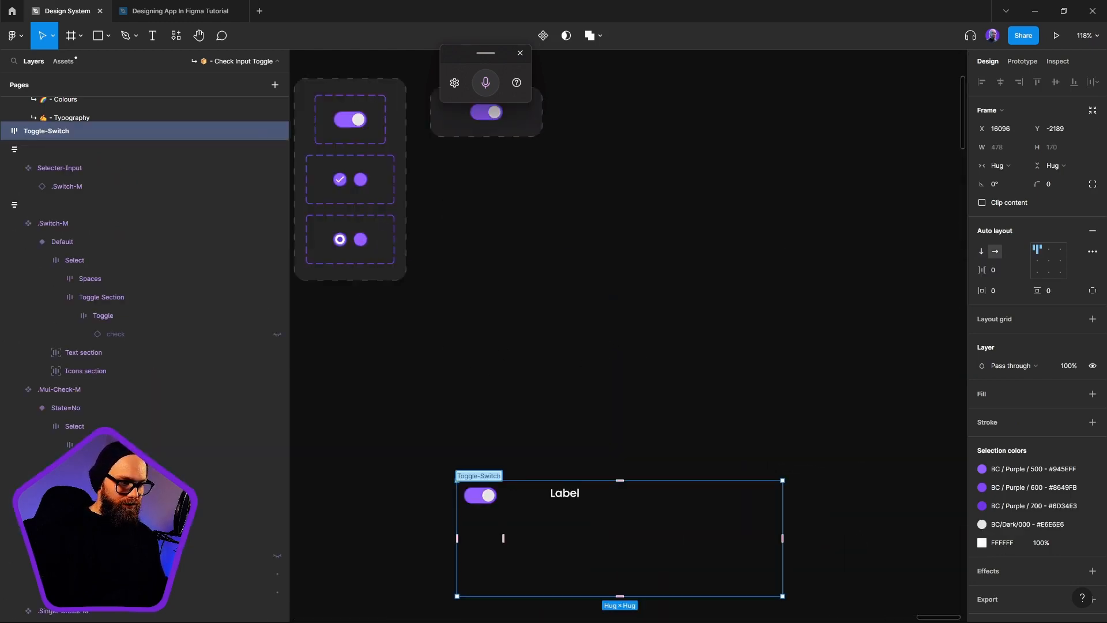
pyautogui.press('Left')
pyautogui.write('Check')
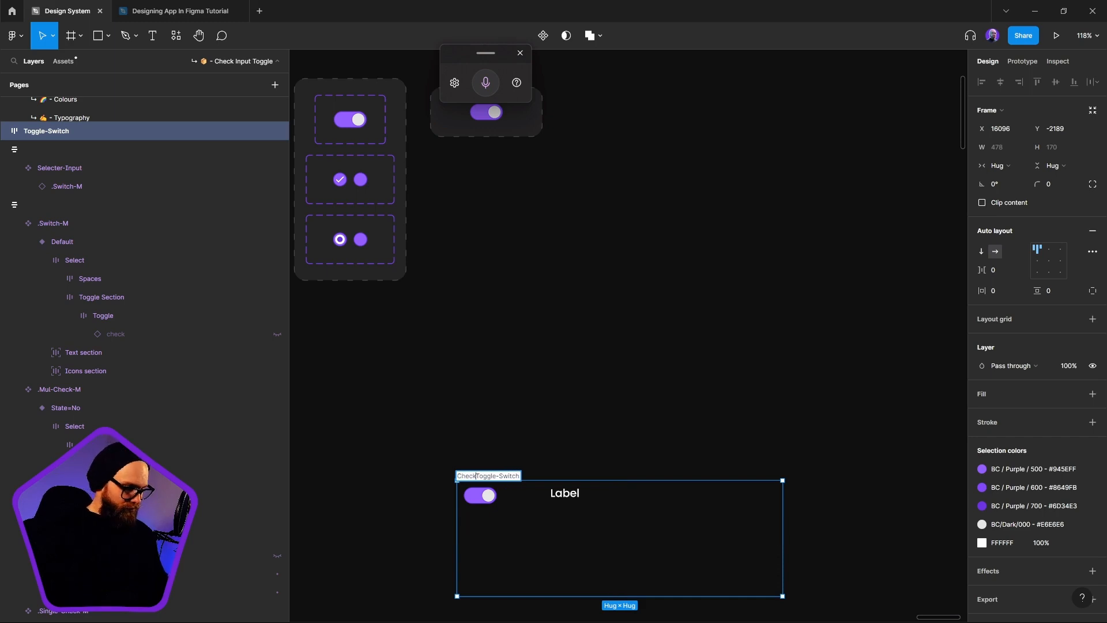
pyautogui.write('-Inp')
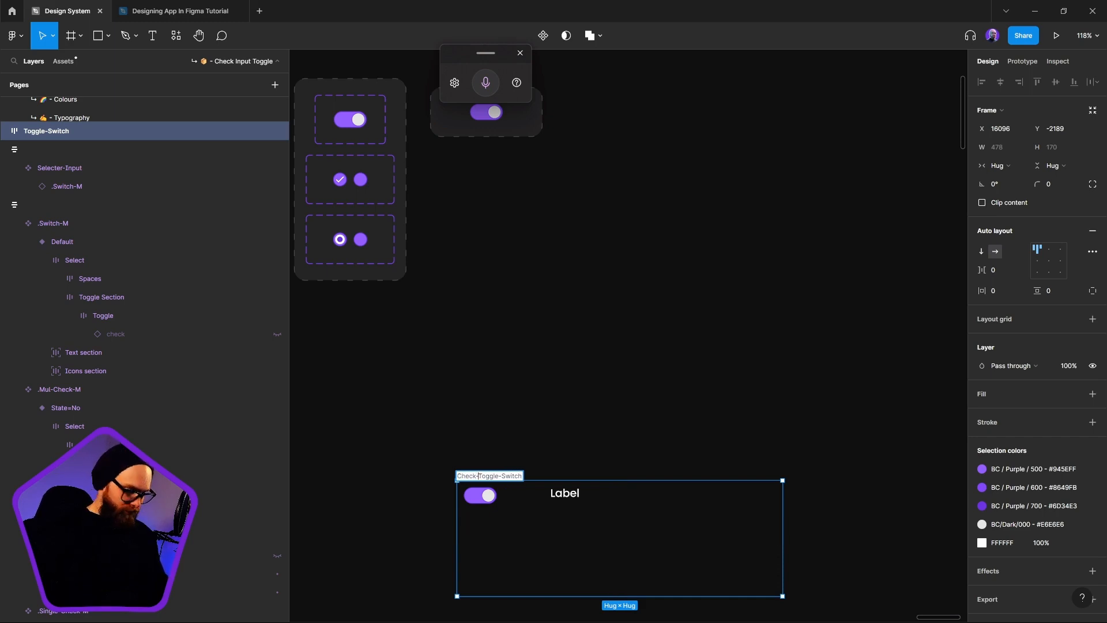
pyautogui.write('ut')
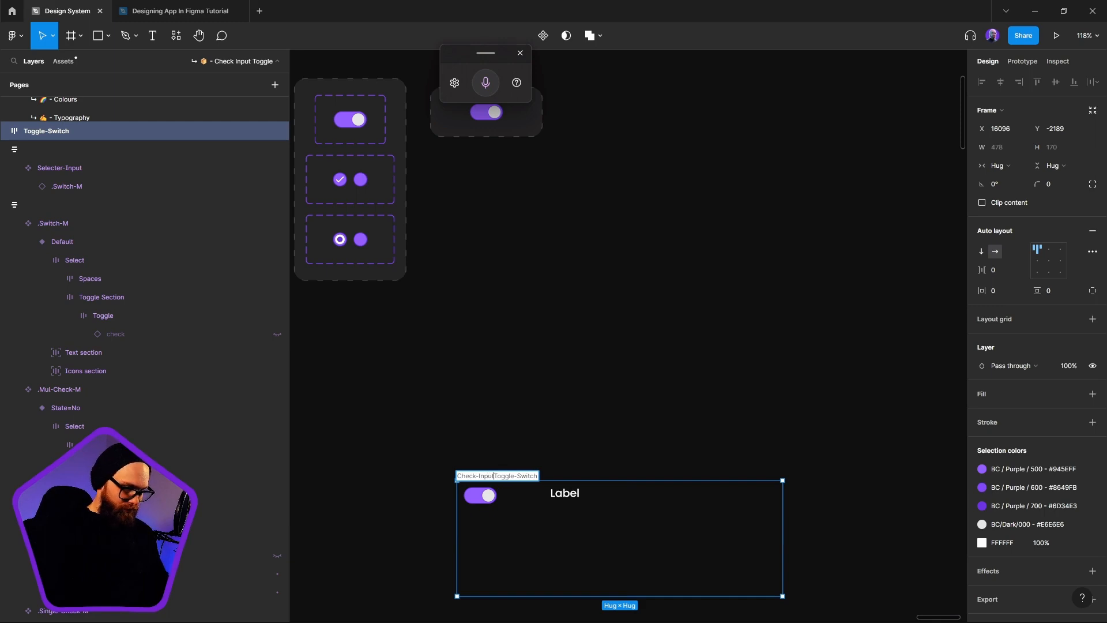
pyautogui.write('-')
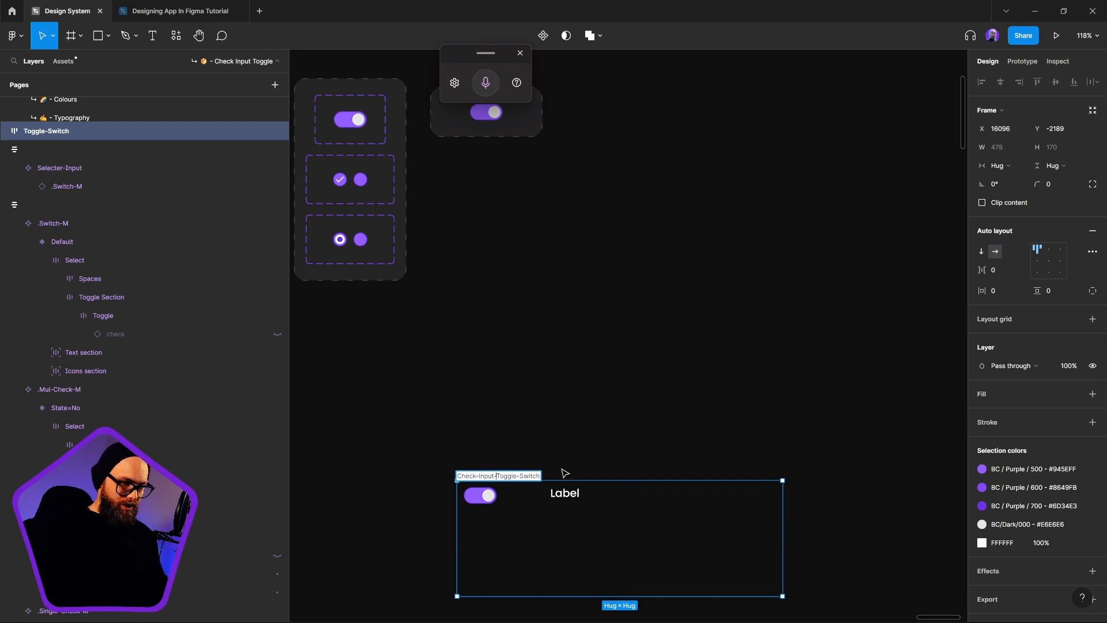
pyautogui.press('BackSpace')
pyautogui.press('BackSpace')
pyautogui.press('BackSpace')
pyautogui.press('BackSpace')
pyautogui.press('BackSpace')
pyautogui.press('BackSpace')
pyautogui.press('BackSpace')
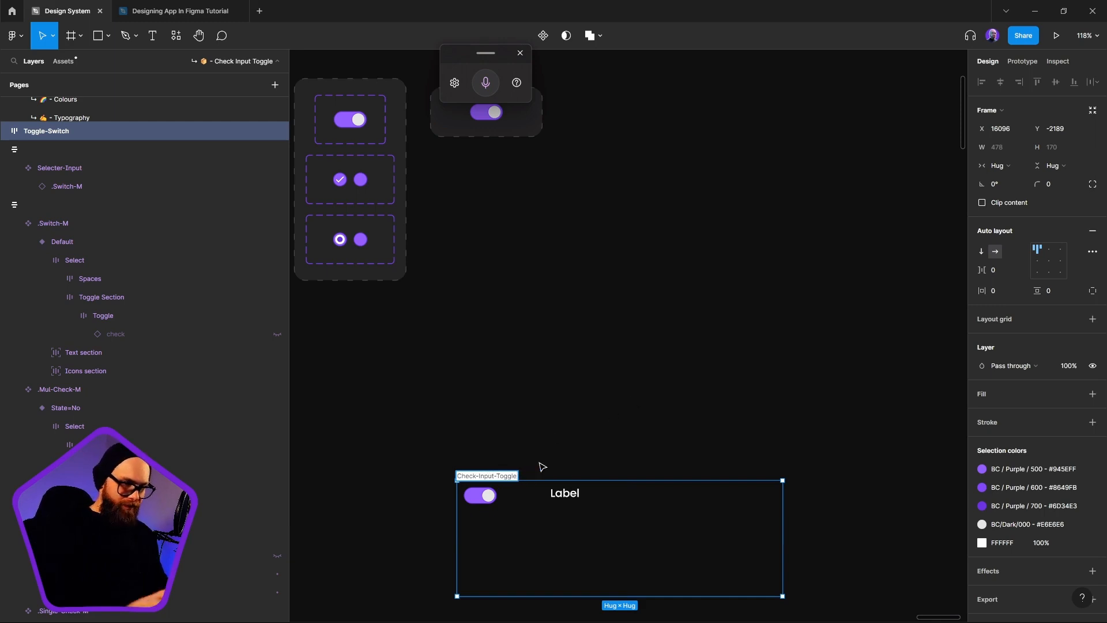
pyautogui.click(531, 467)
# Step: Fill the Check-Input-Toggle frame with the BC/Dark/800 colour style
pyautogui.moveTo(585, 402); pyautogui.dragTo(460, 321)
pyautogui.click(396, 396)
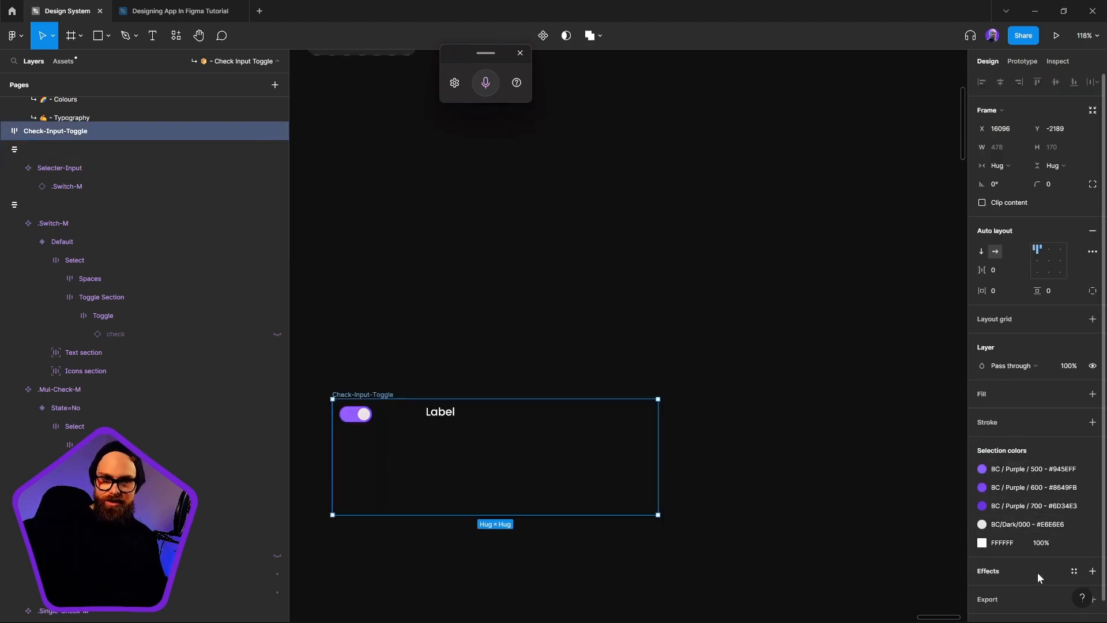
pyautogui.click(1076, 395)
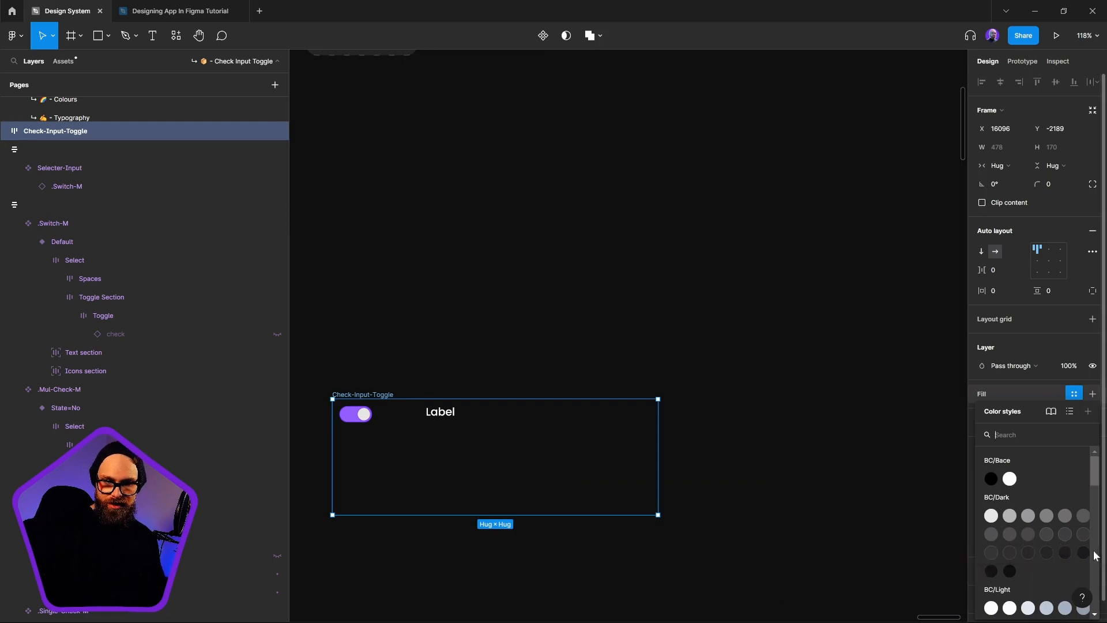
pyautogui.click(1065, 553)
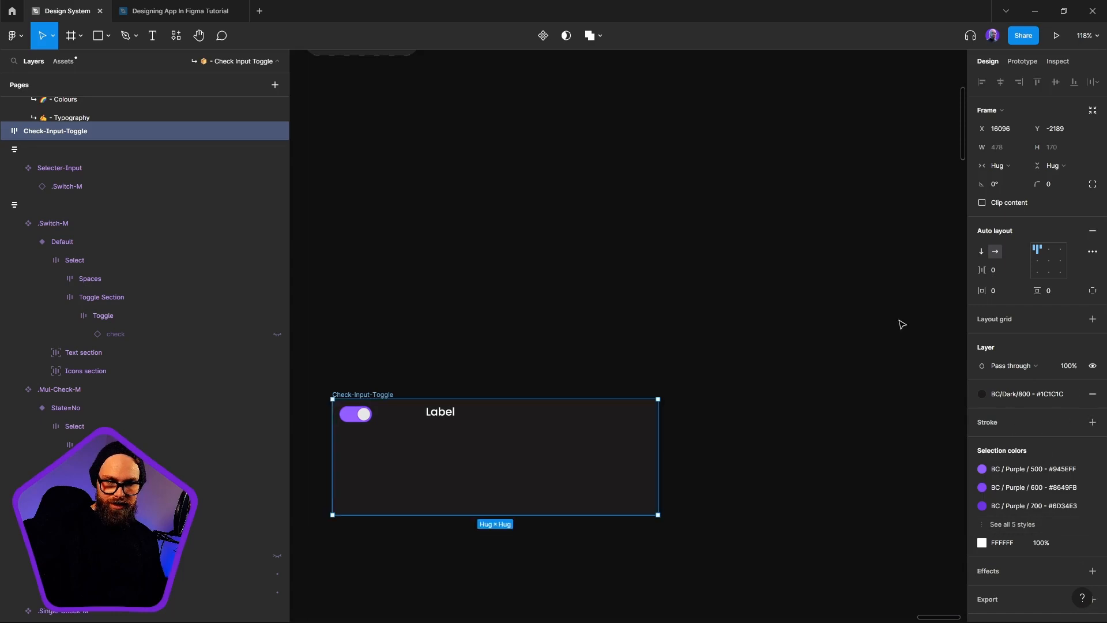
# Step: Add a stroke to the Check-Input-Toggle frame using the BC/Dark/500 colour style
pyautogui.click(1075, 423)
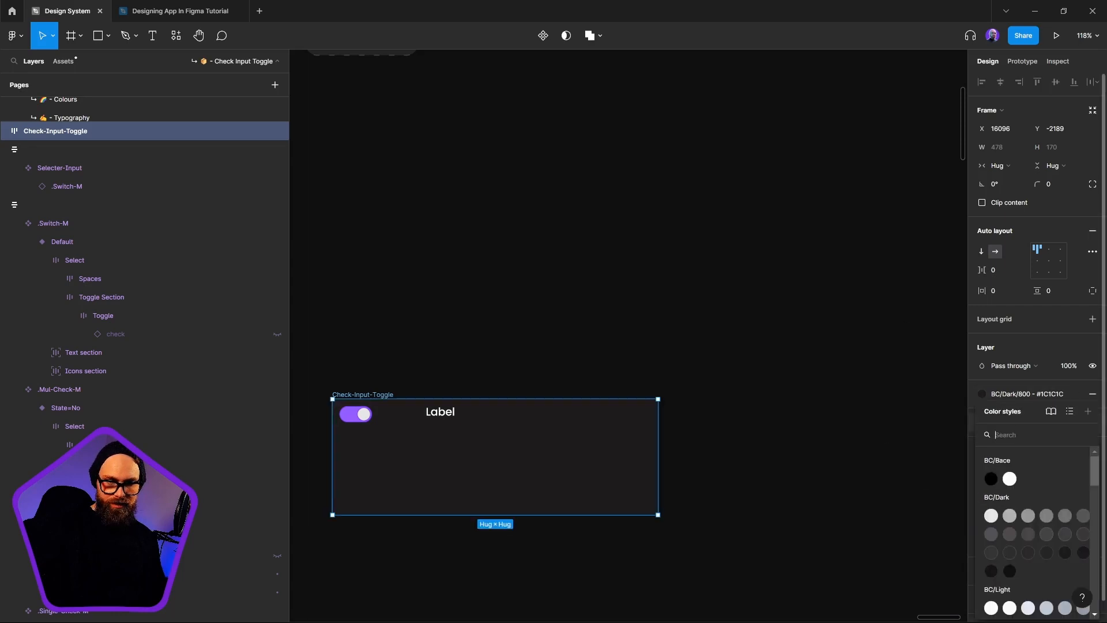
pyautogui.click(1084, 538)
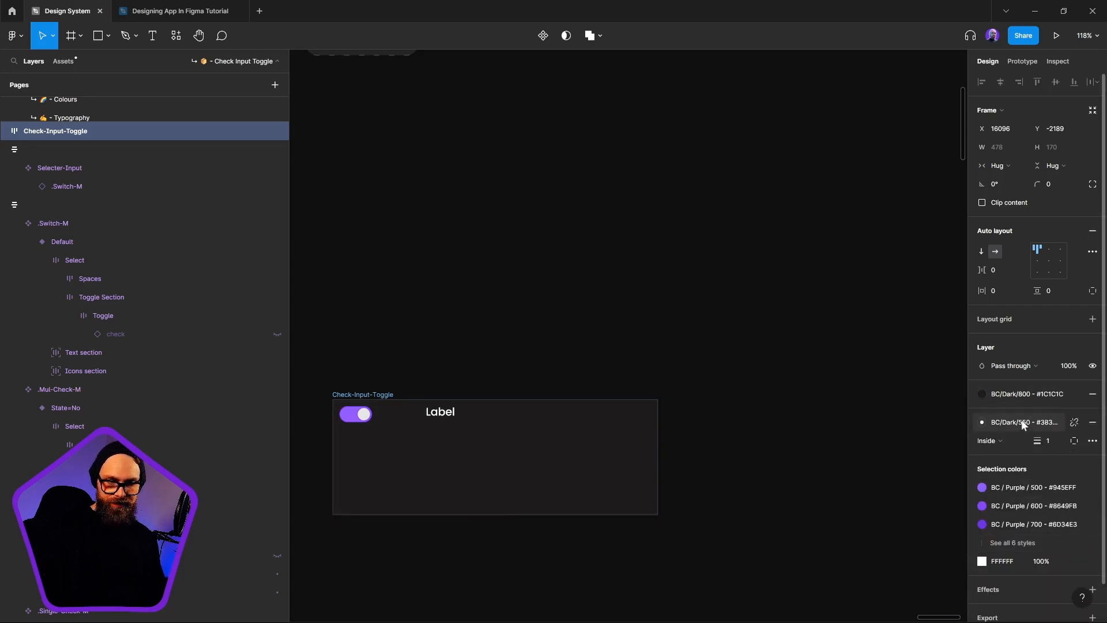
pyautogui.click(1025, 423)
pyautogui.click(1067, 529)
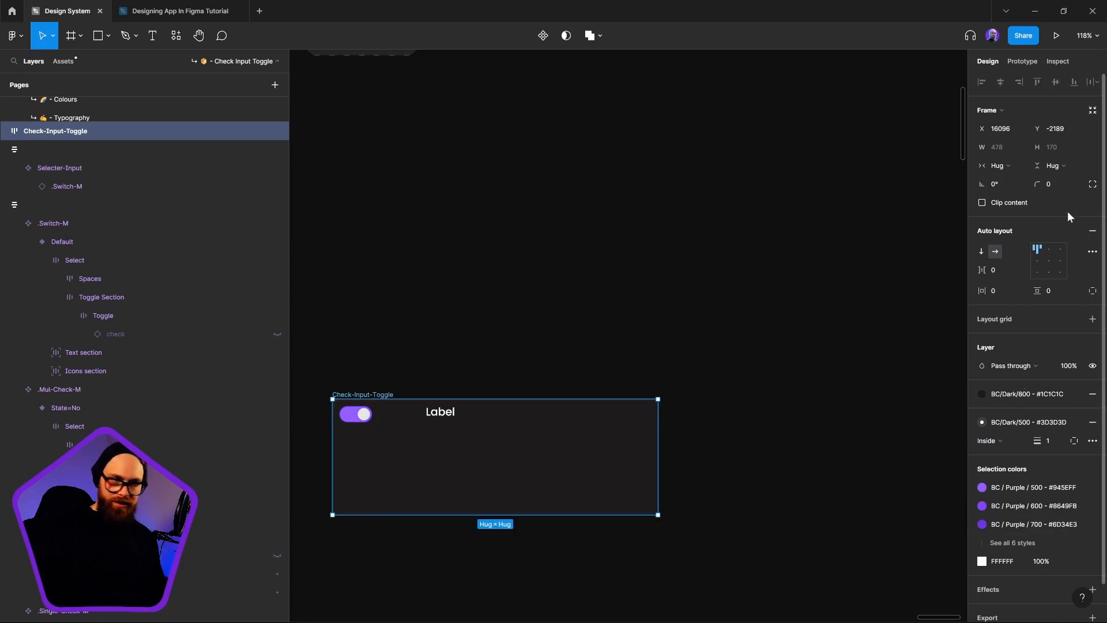
# Step: Set the Check-Input-Toggle frame's corner radius to 24 and close the voice typing window
pyautogui.click(1059, 185)
pyautogui.press('super+h')
pyautogui.write('24')
pyautogui.press('Return')
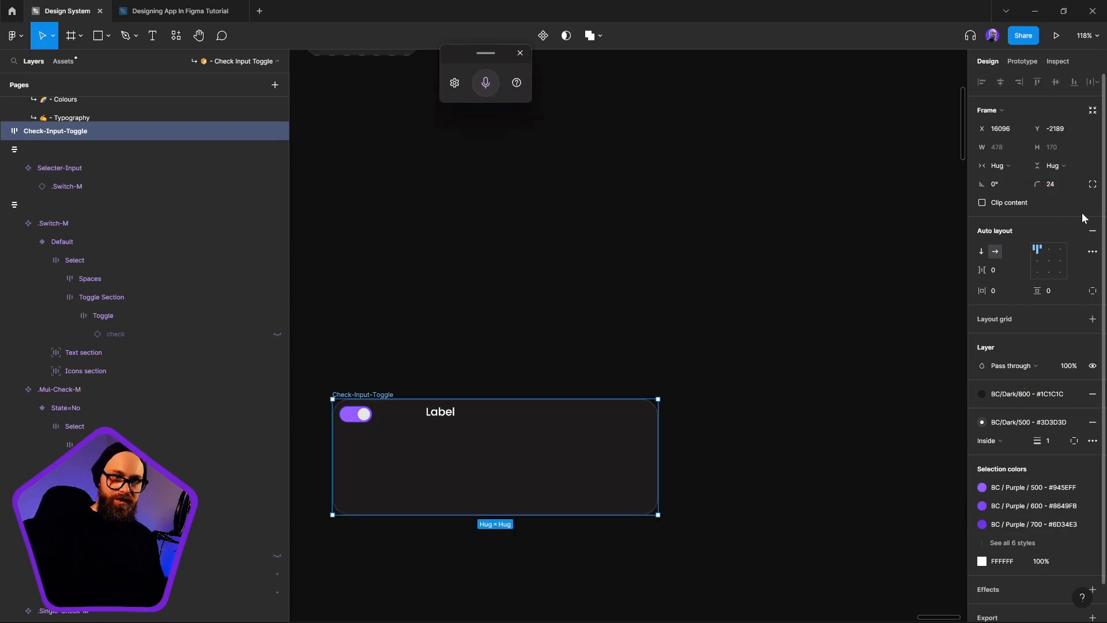
pyautogui.click(658, 264)
pyautogui.moveTo(522, 265); pyautogui.dragTo(597, 220)
pyautogui.click(521, 53)
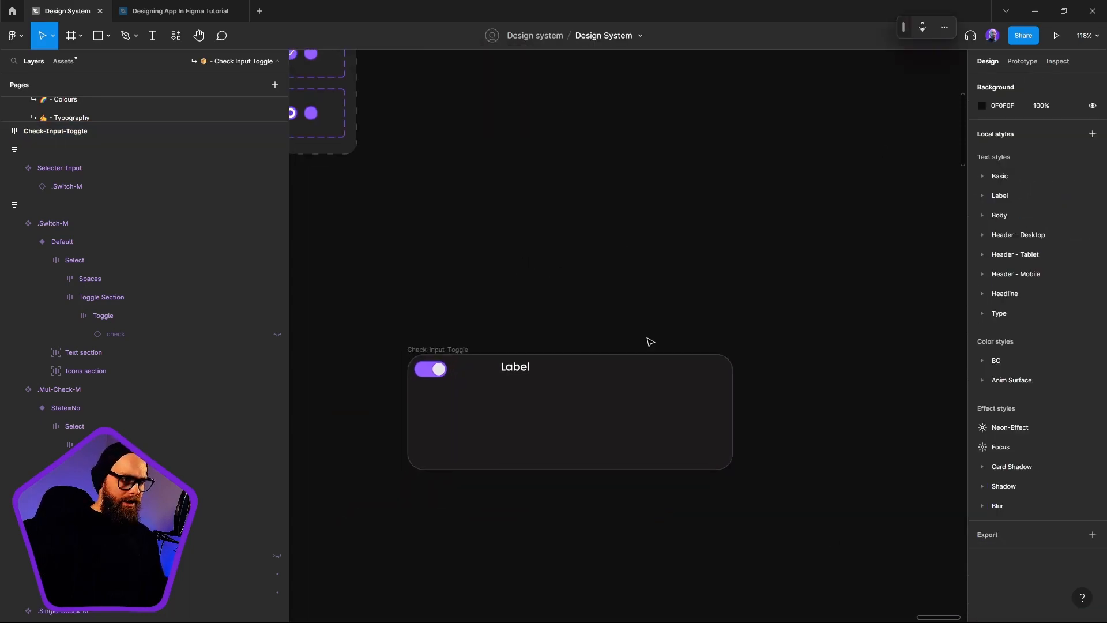
# Step: Apply auto layout to the Header-Label-Section that contains the label text
pyautogui.click(485, 380)
pyautogui.doubleClick(527, 370)
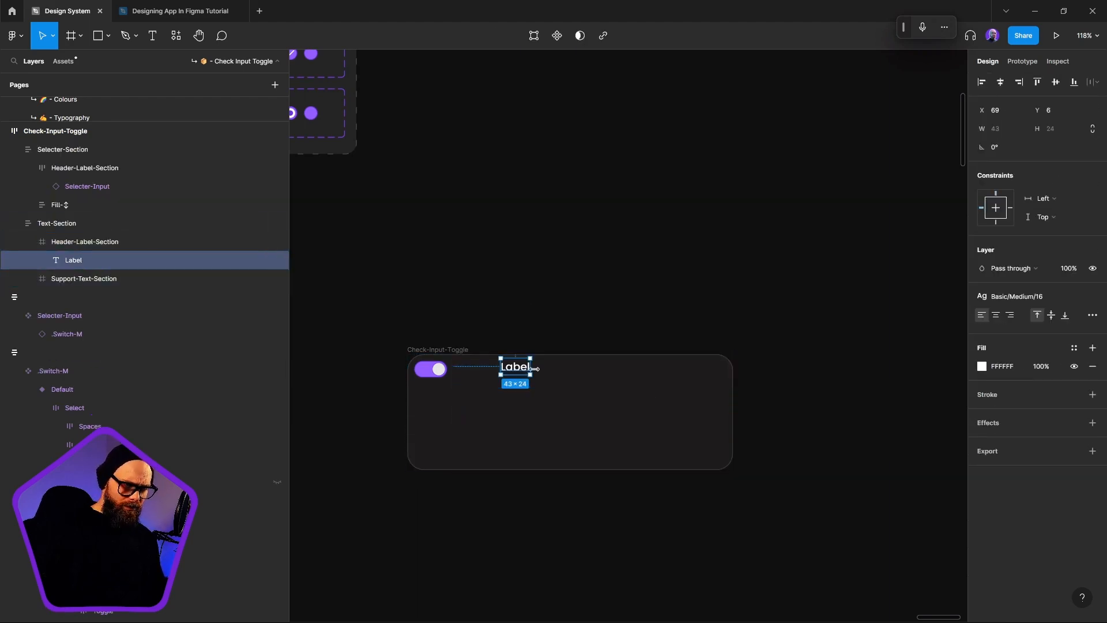
pyautogui.click(485, 383)
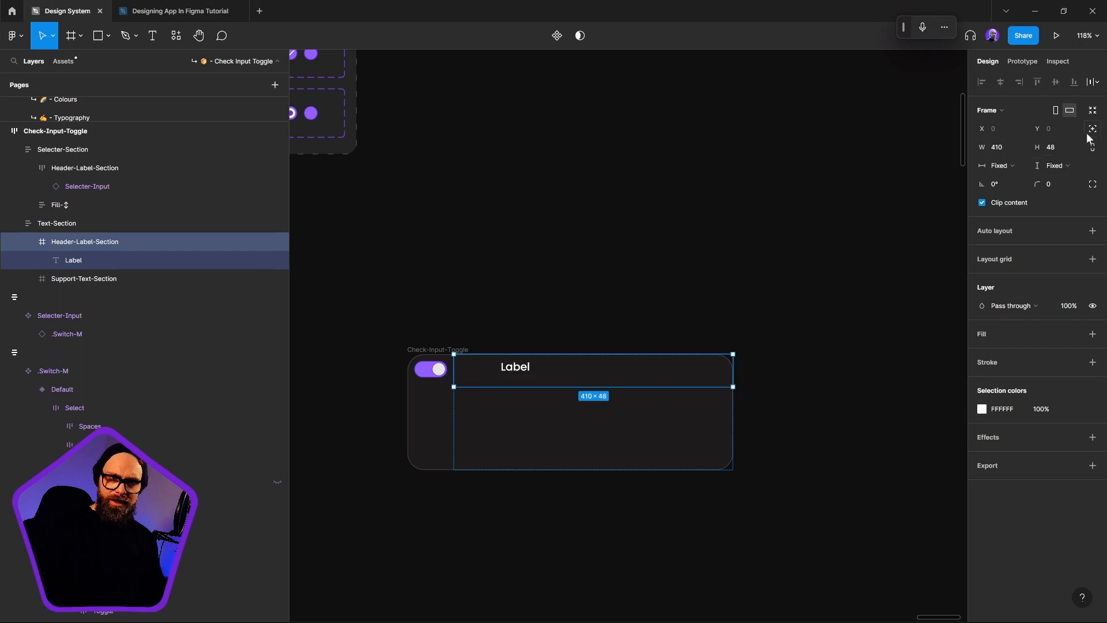
pyautogui.click(1093, 230)
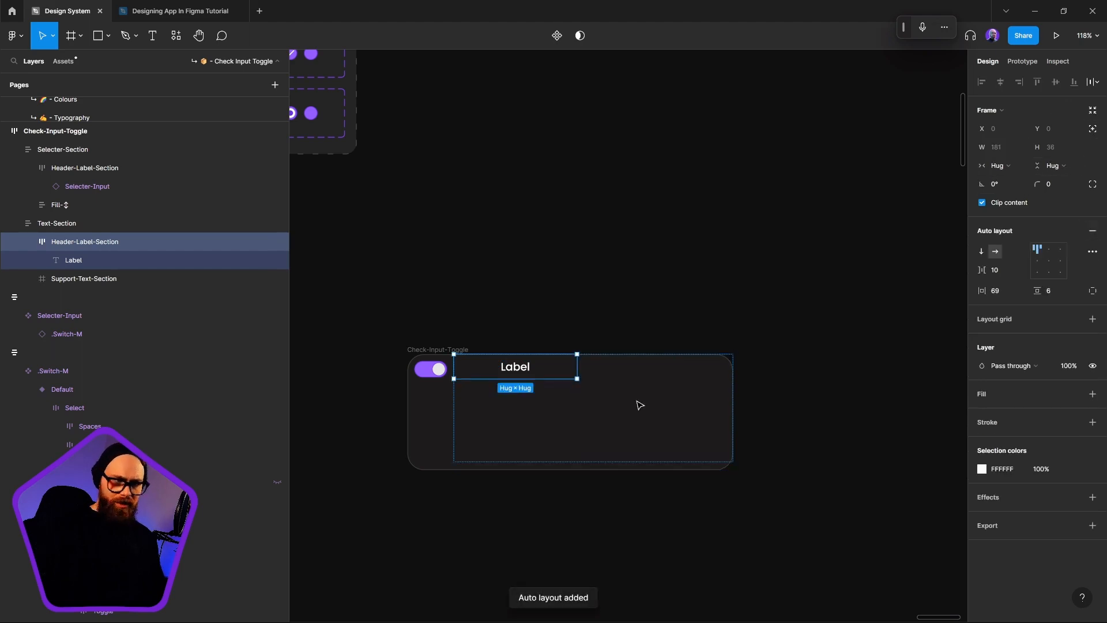
# Step: Apply auto layout to the empty Support-Text-Section below the label
pyautogui.click(700, 420)
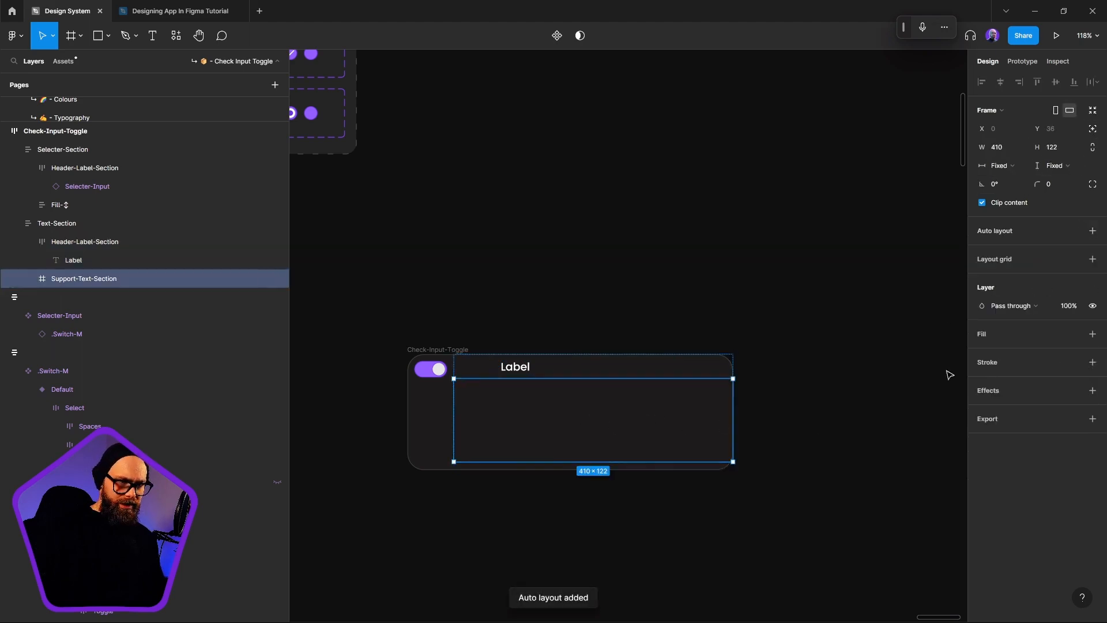
pyautogui.click(1069, 165)
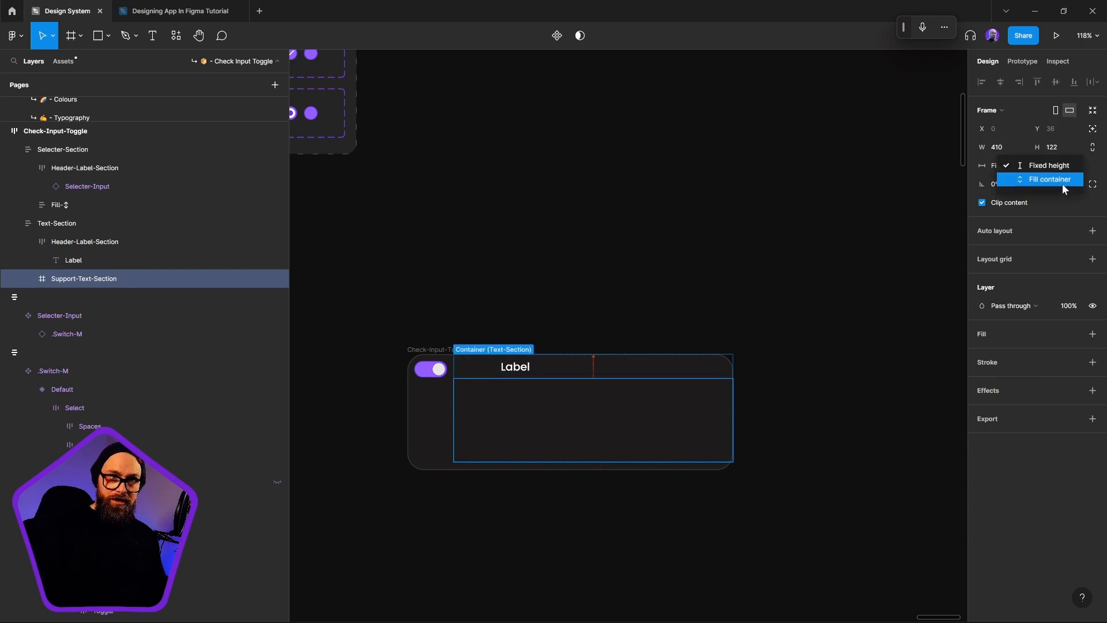
pyautogui.click(1092, 230)
pyautogui.click(1093, 231)
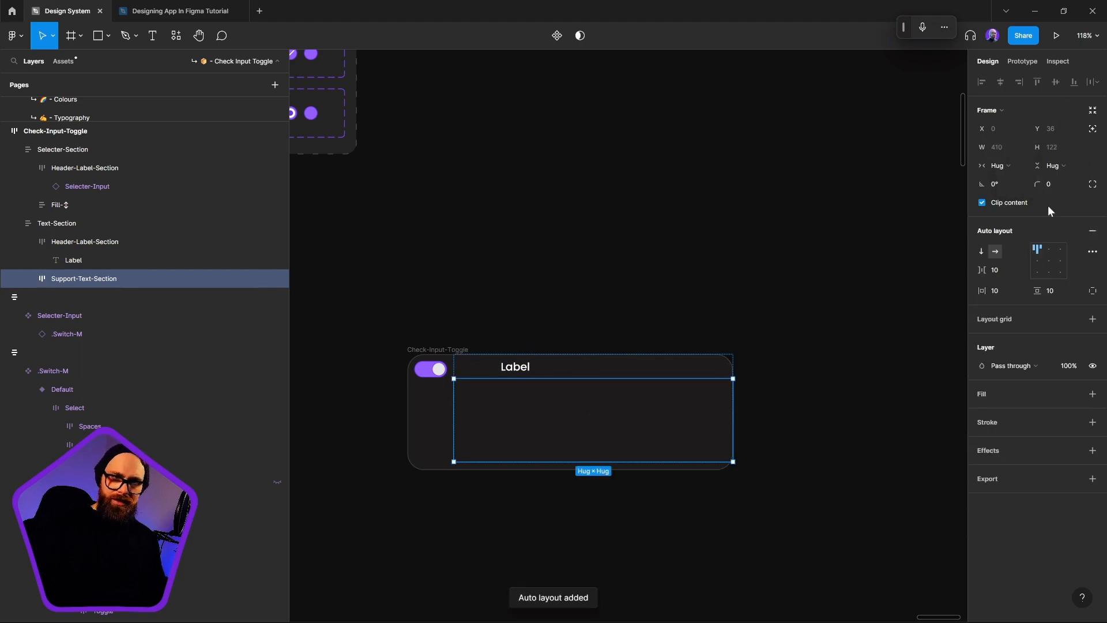
# Step: Set the widths of the label's Header-Label-Section and the Support-Text-Section to Fill container
pyautogui.click(521, 372)
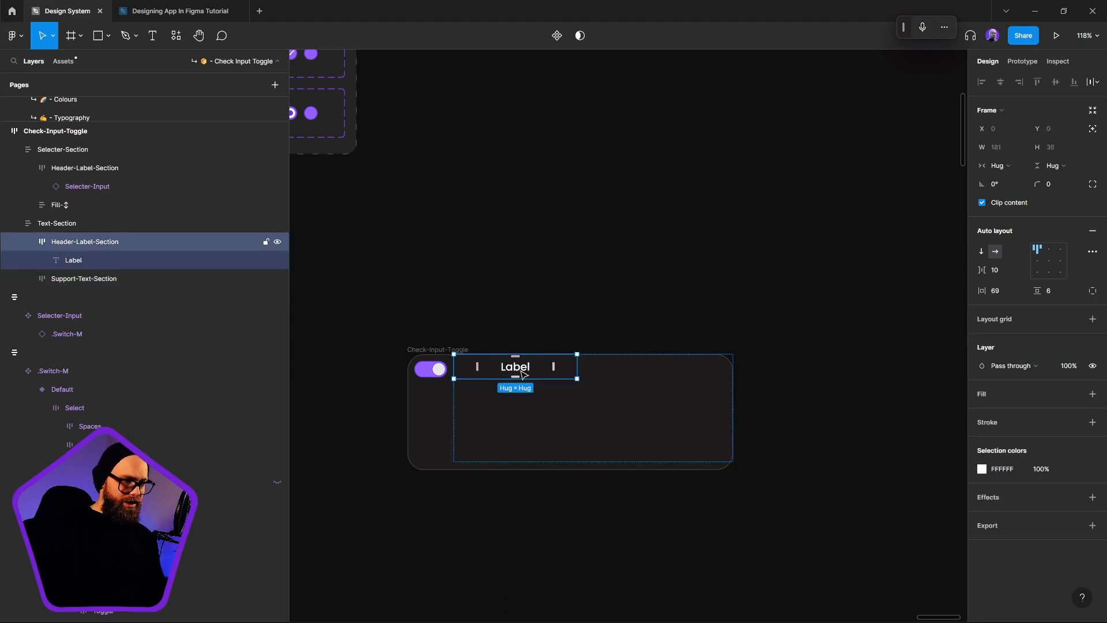
pyautogui.keyDown('shift'); pyautogui.click(600, 417); pyautogui.keyUp('shift')
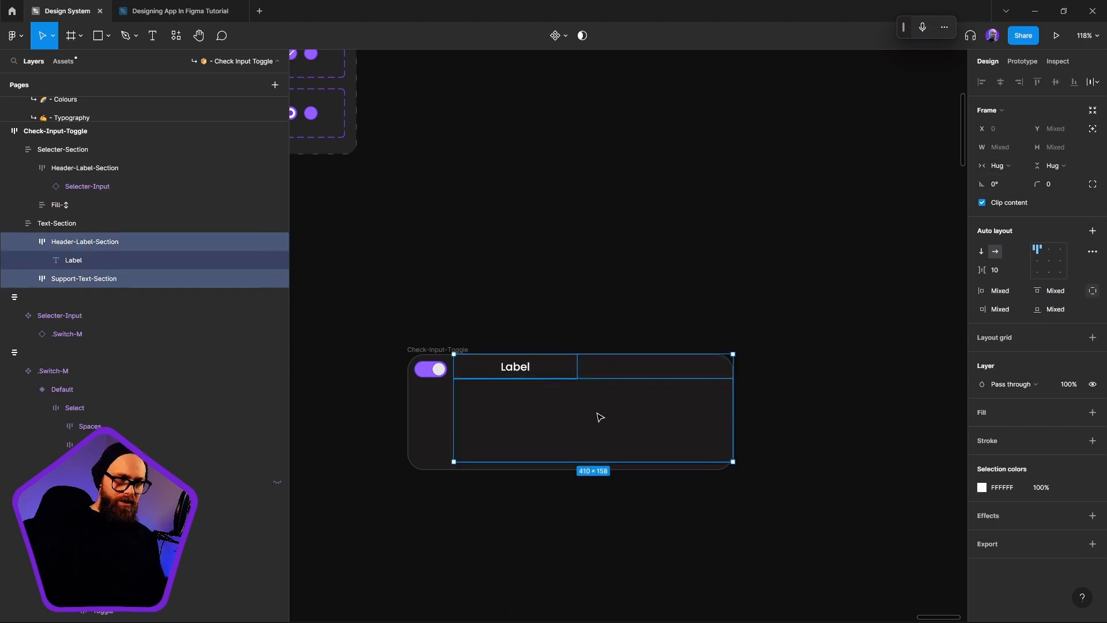
pyautogui.click(999, 165)
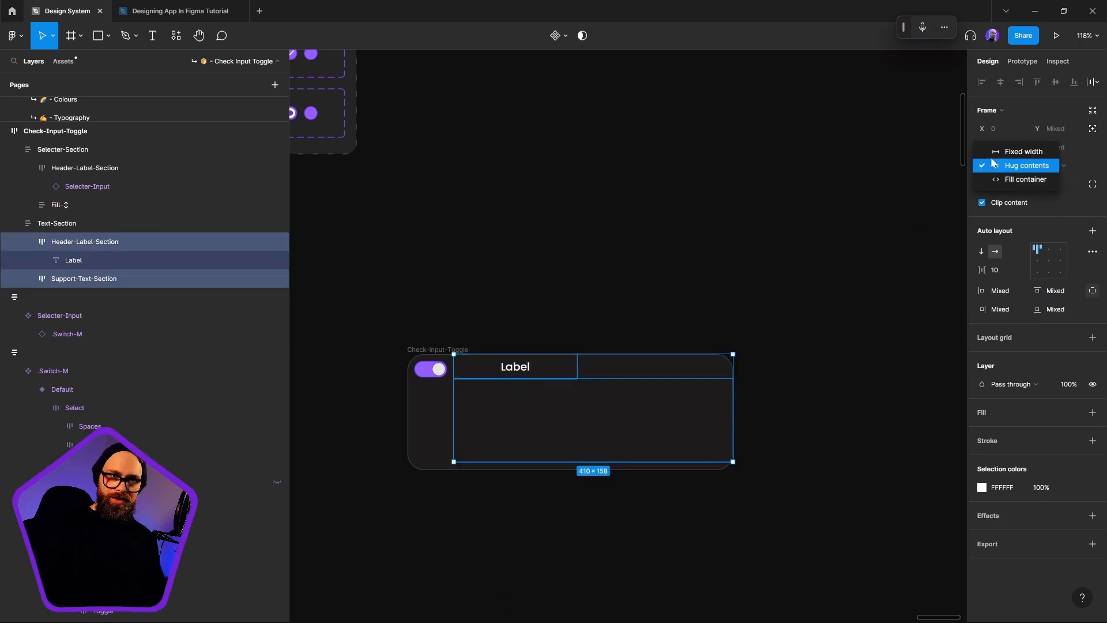
pyautogui.click(1018, 182)
# Step: Widen the Check-Input-Toggle frame to about 439 px by extending its right edge
pyautogui.click(700, 444)
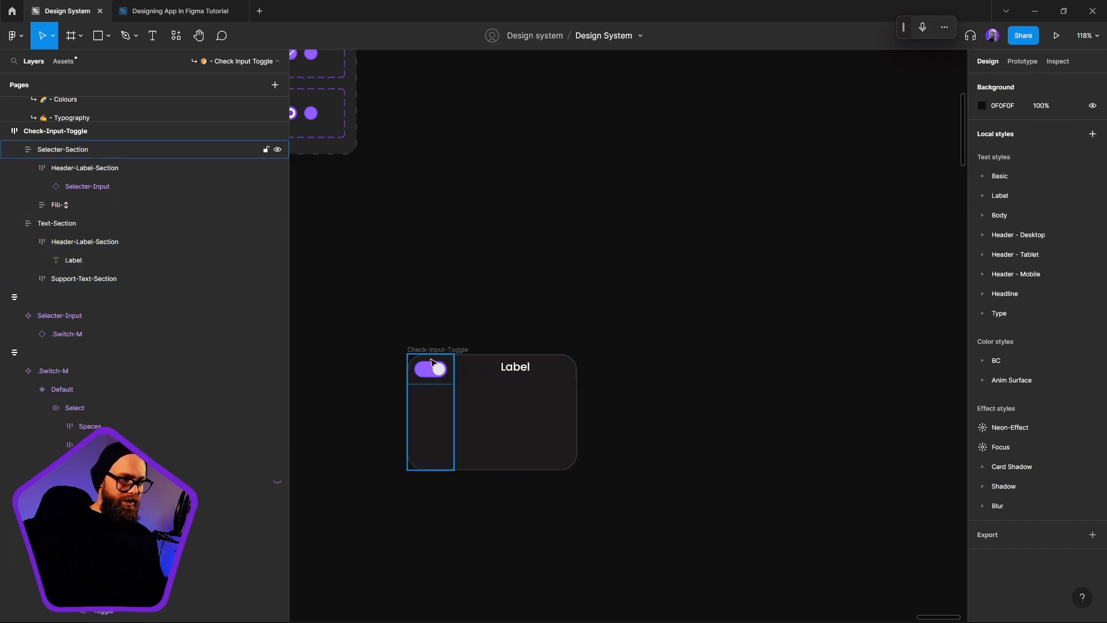
pyautogui.click(438, 349)
pyautogui.moveTo(631, 395); pyautogui.dragTo(706, 393)
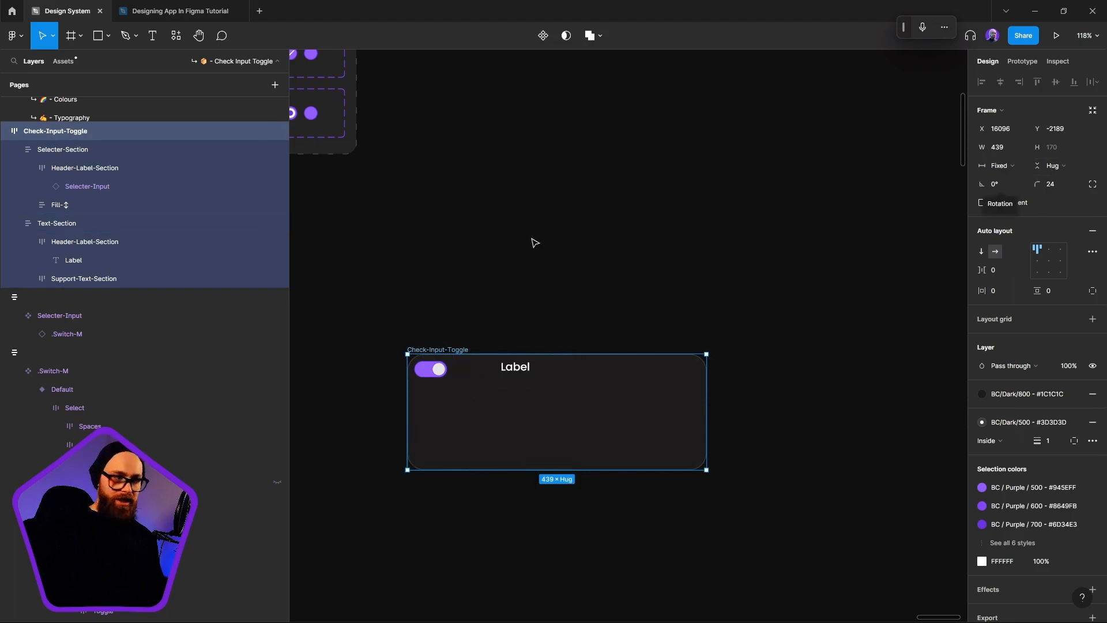
# Step: Set the label's Header-Label-Section item spacing, horizontal padding and vertical padding to 0
pyautogui.click(522, 368)
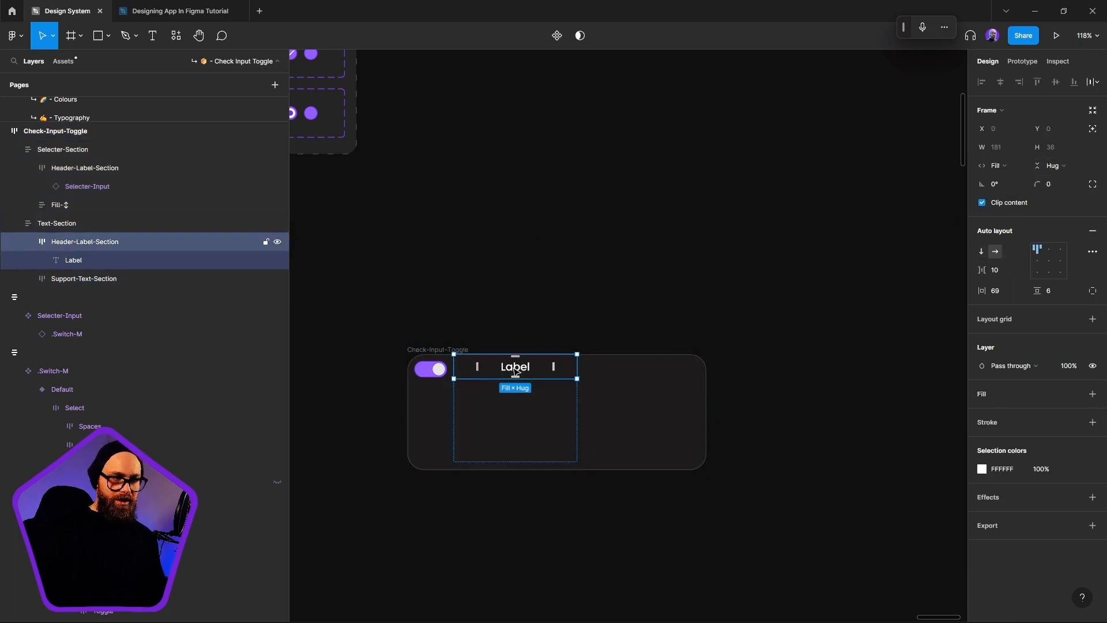
pyautogui.click(522, 368)
pyautogui.click(552, 372)
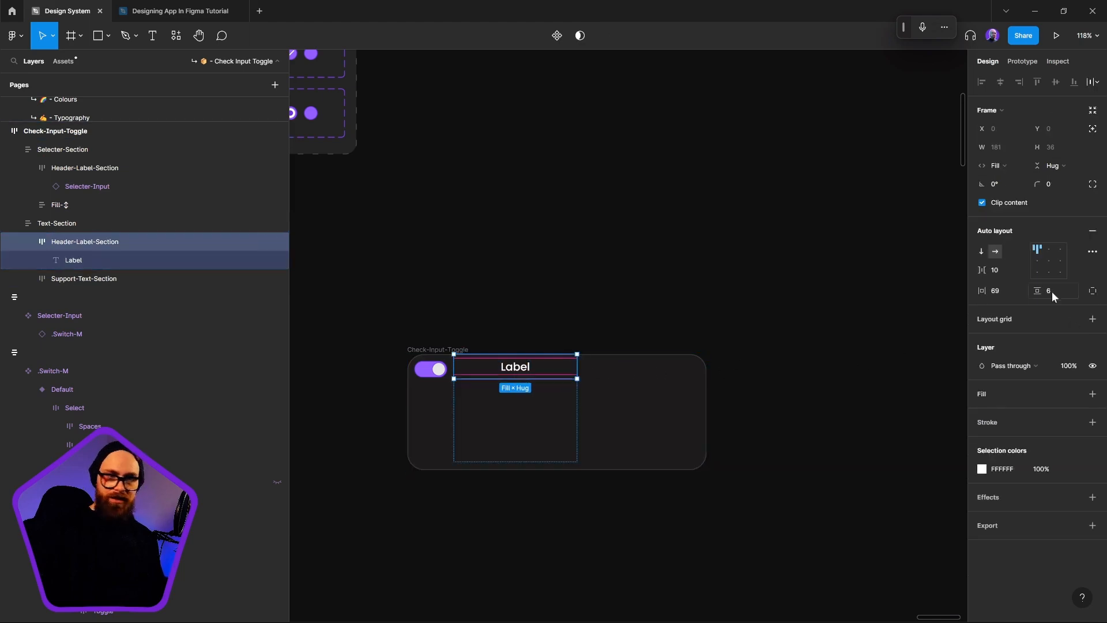
pyautogui.click(1007, 293)
pyautogui.write('0')
pyautogui.click(1009, 266)
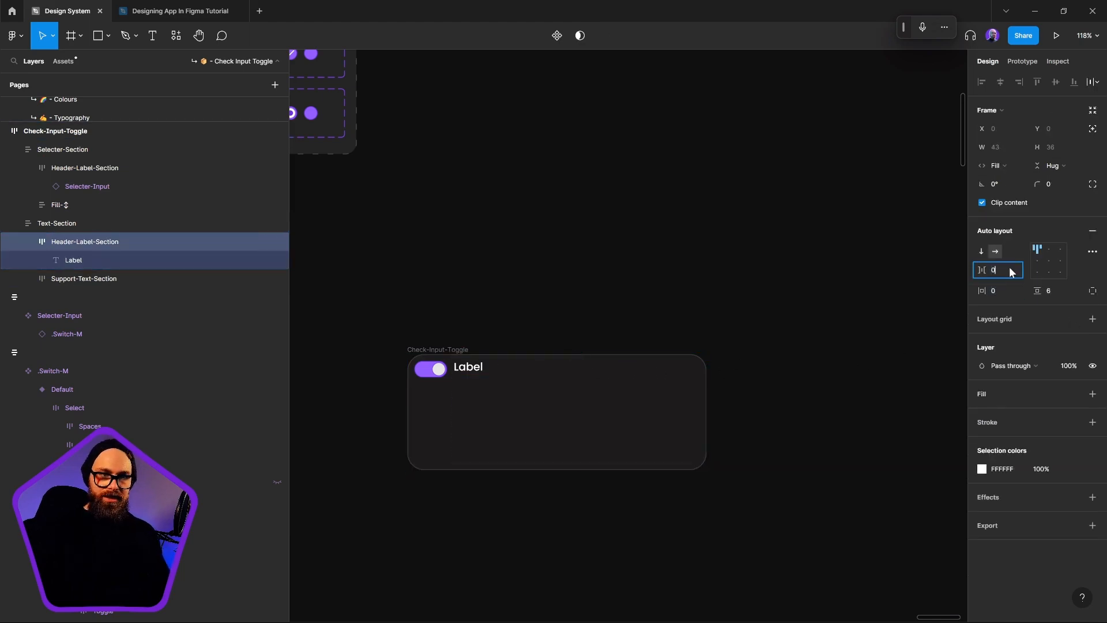
pyautogui.write('0')
pyautogui.click(1057, 290)
pyautogui.write('0')
pyautogui.press('Return')
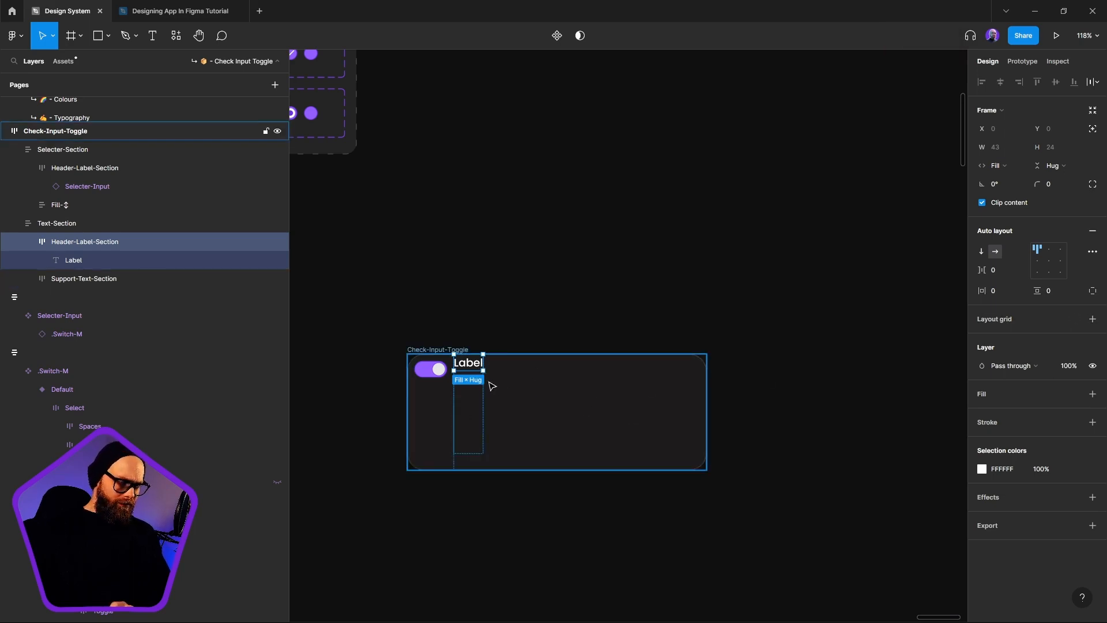
# Step: Try a vertical padding of 48 on the label's Header-Label-Section
pyautogui.click(1063, 296)
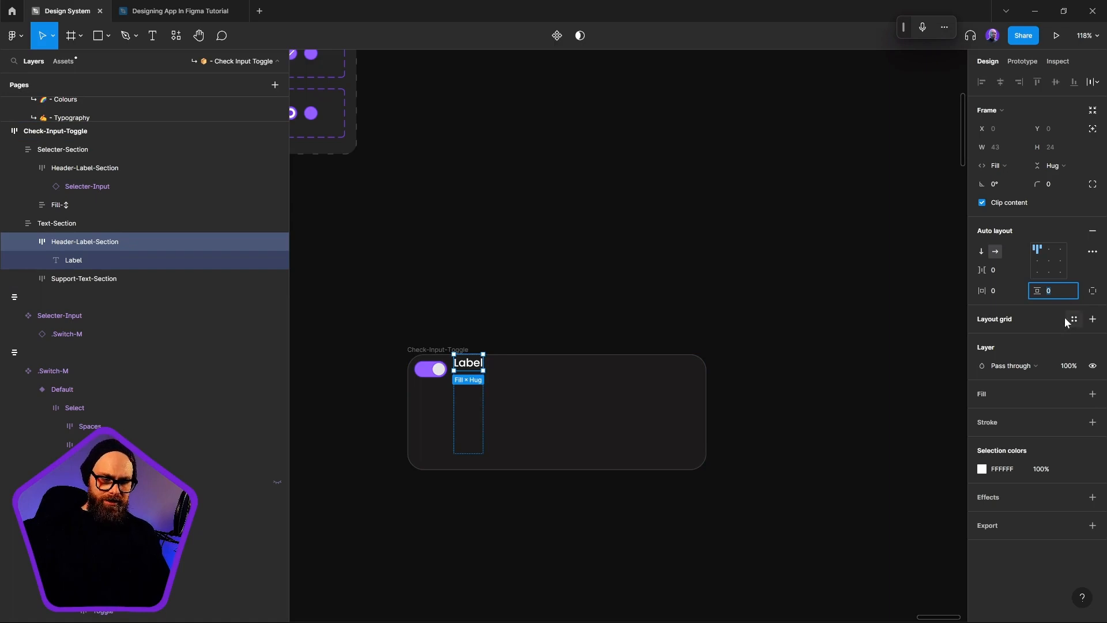
pyautogui.write('48')
pyautogui.press('Return')
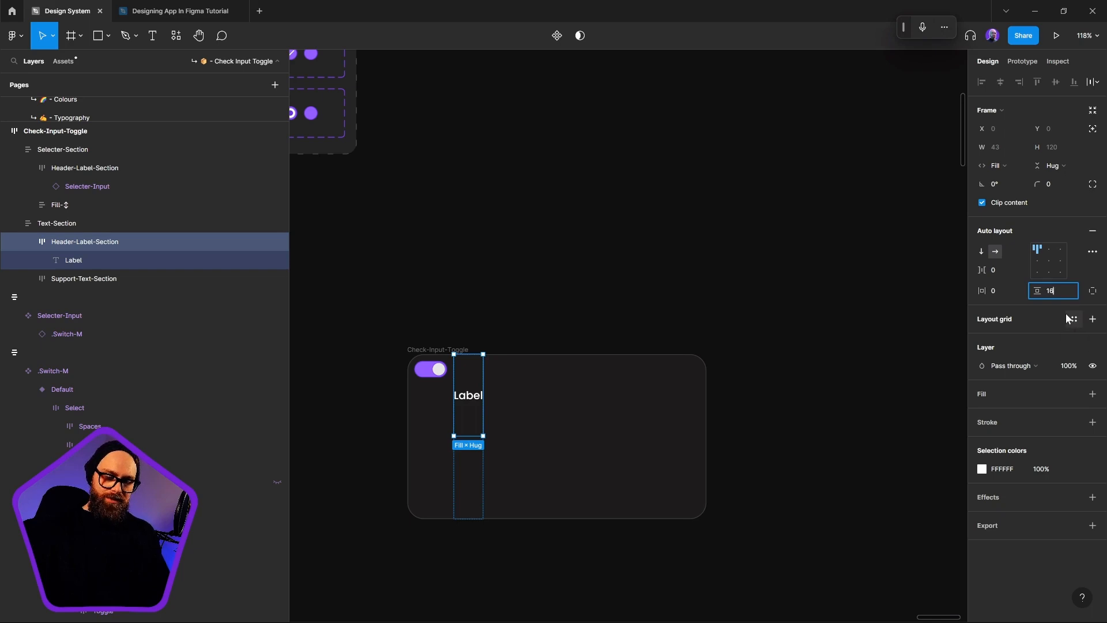
# Step: Try vertical paddings of 16 and 8 on the label's Header-Label-Section
pyautogui.press('Return')
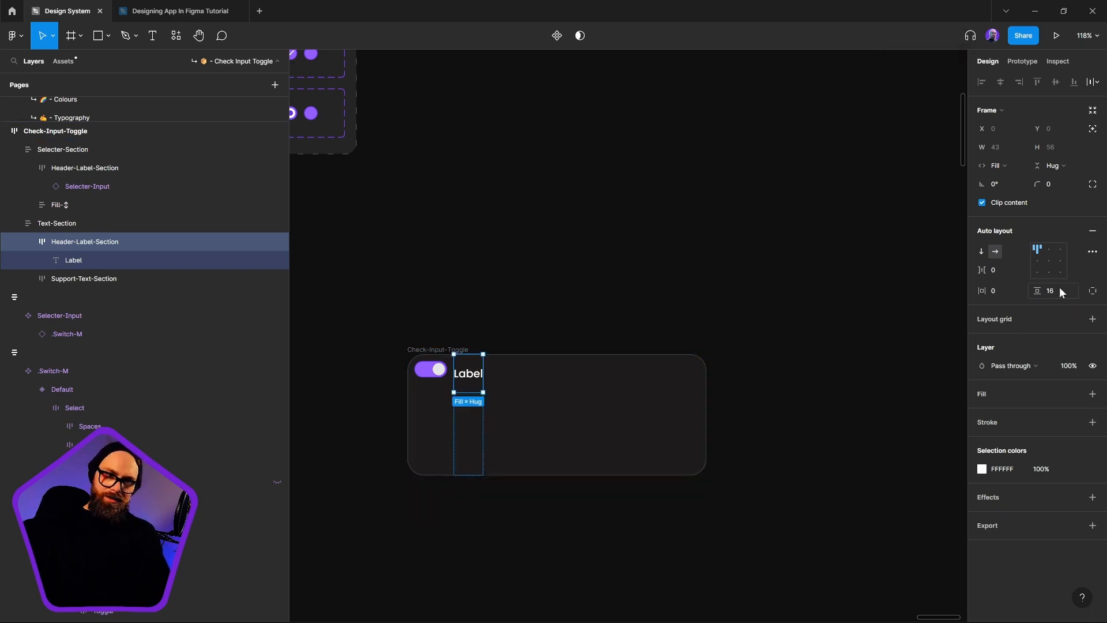
pyautogui.click(1060, 291)
pyautogui.write('8')
pyautogui.press('Return')
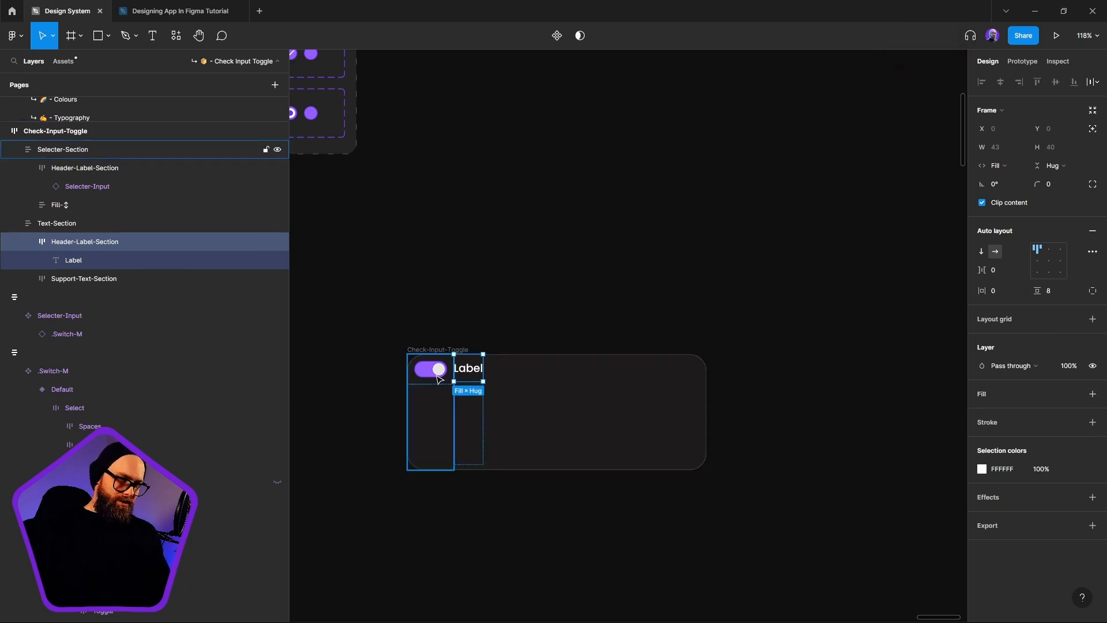
# Step: Set the vertical padding of the label's Header-Label-Section to 10 and give it a fixed height of 48
pyautogui.click(1067, 291)
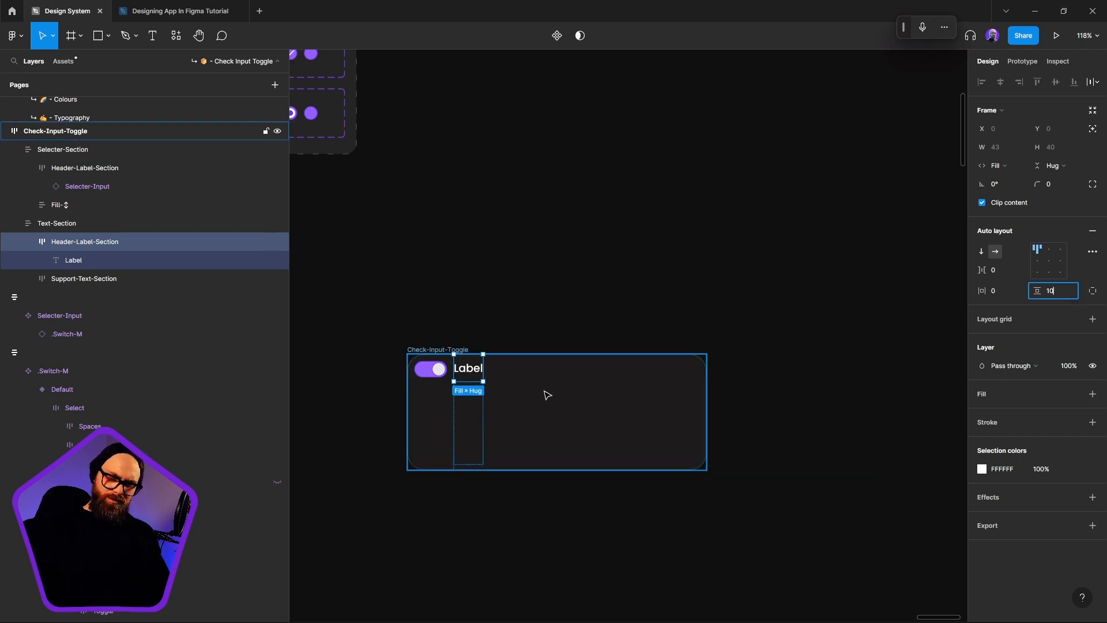
pyautogui.press('Return')
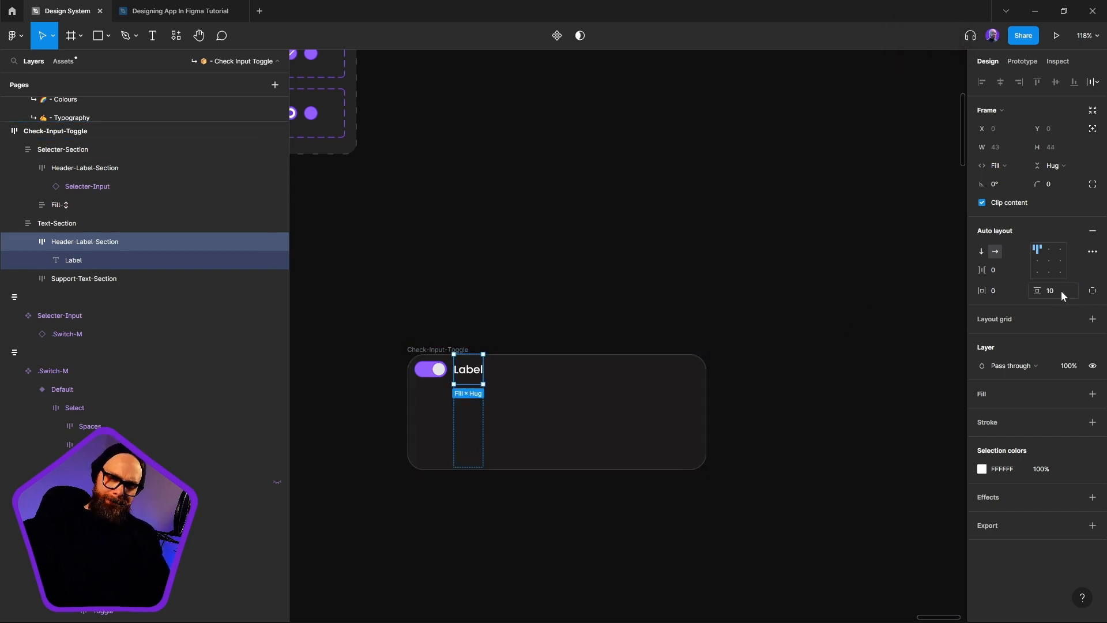
pyautogui.click(1065, 166)
pyautogui.click(1058, 150)
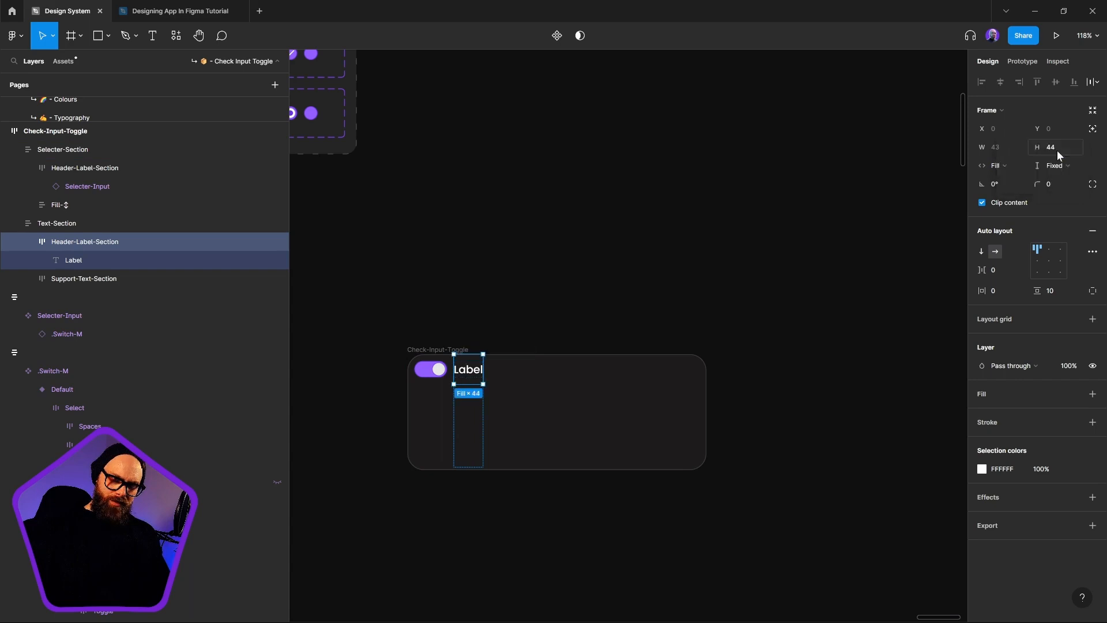
pyautogui.click(1064, 148)
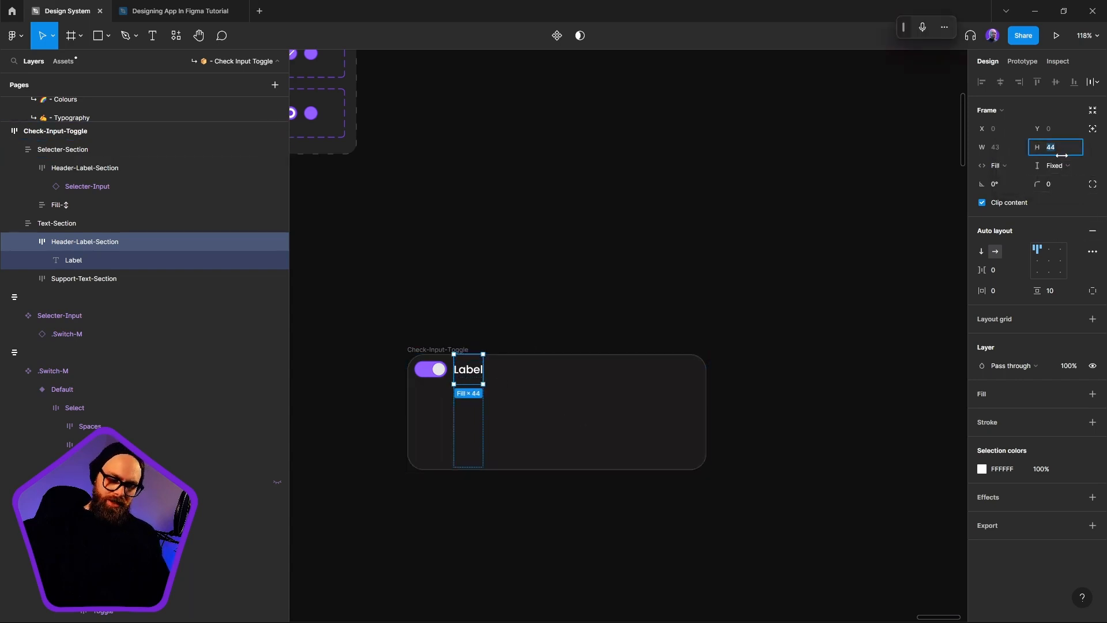
pyautogui.press('Return')
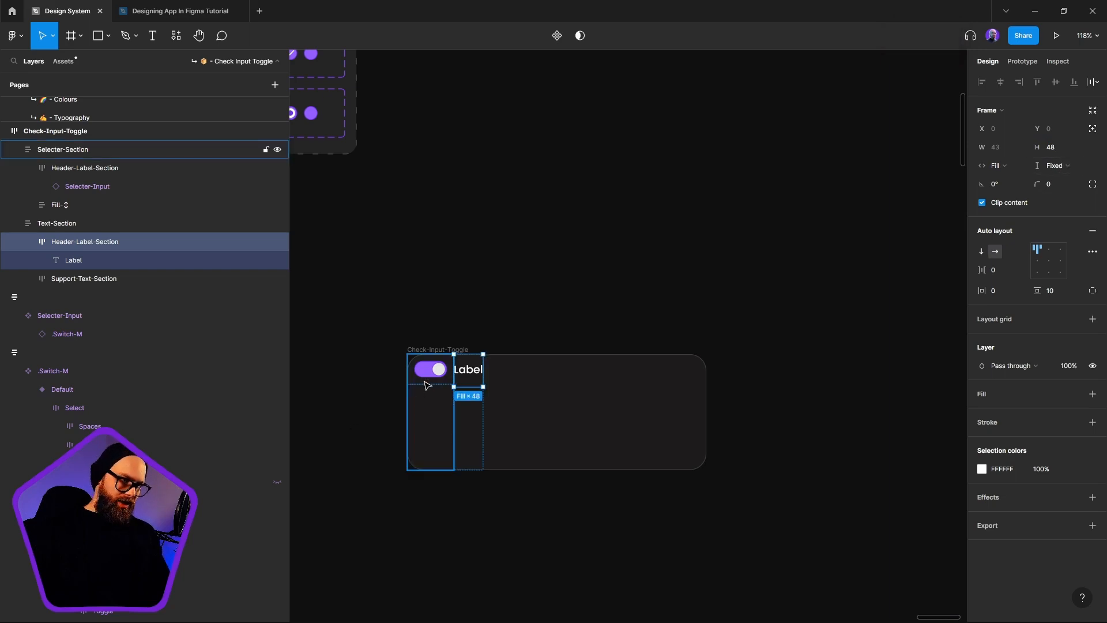
# Step: Give the switch's Header-Label-Section a fixed height of 48
pyautogui.click(431, 382)
pyautogui.click(1064, 167)
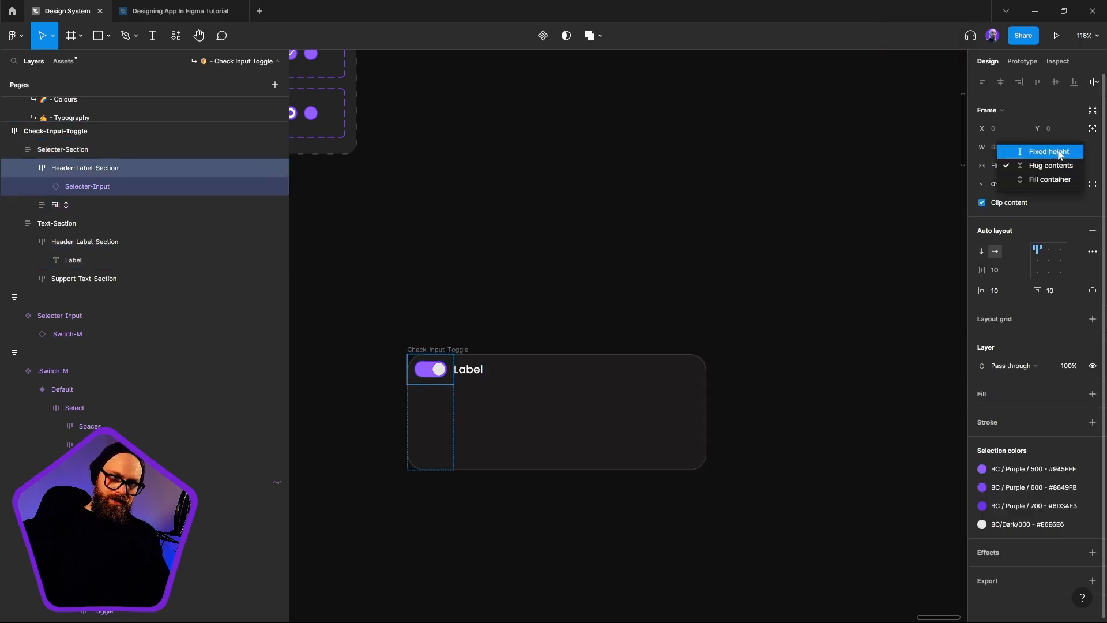
pyautogui.click(1060, 148)
pyautogui.click(1060, 148)
pyautogui.write('84')
pyautogui.press('Return')
pyautogui.click(1064, 149)
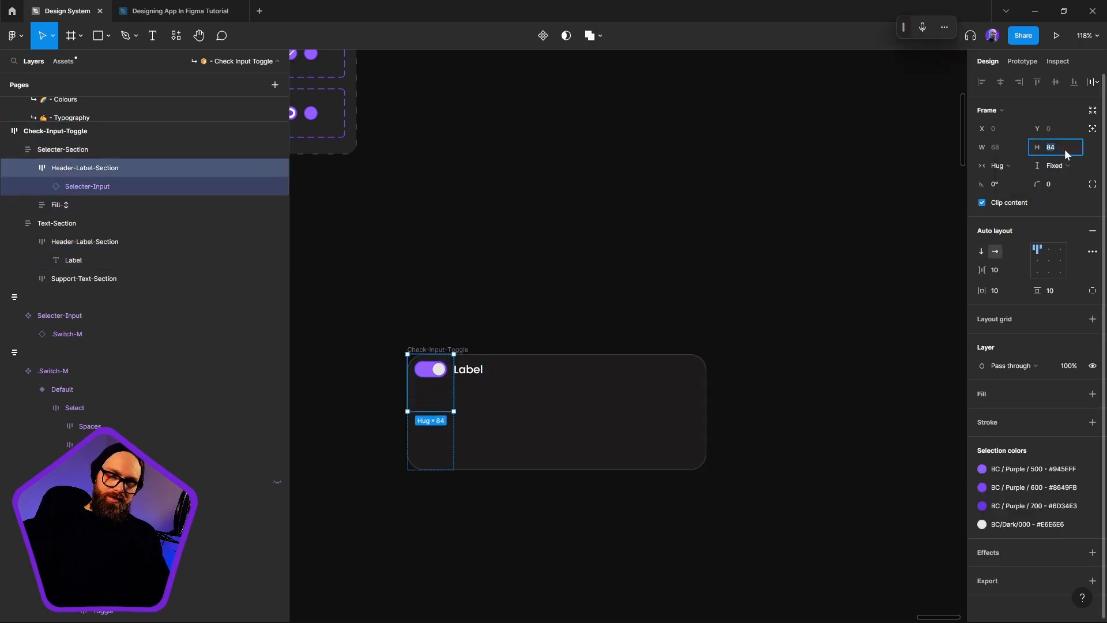
pyautogui.press('Return')
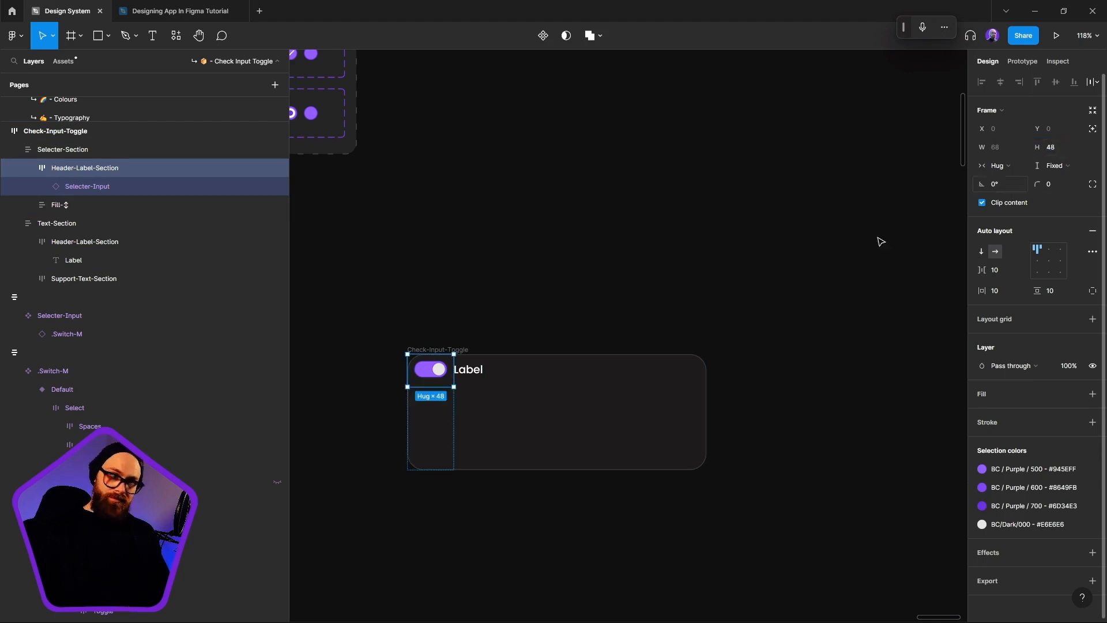
# Step: Set the vertical padding, horizontal padding and item spacing of the switch's Header-Label-Section to 0
pyautogui.click(469, 378)
pyautogui.doubleClick(468, 377)
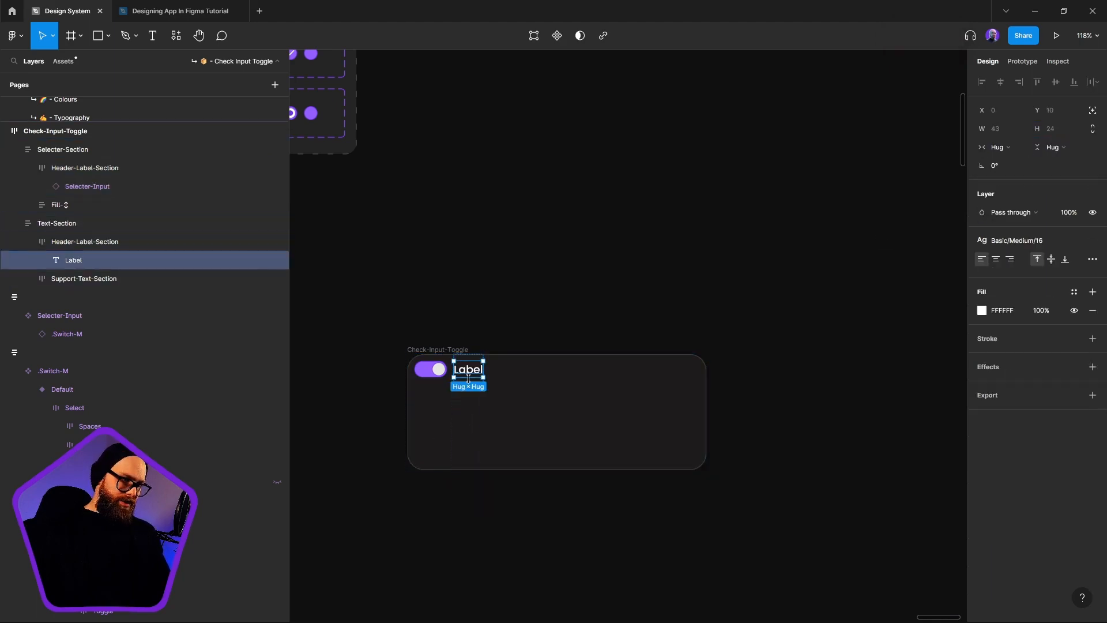
pyautogui.click(427, 388)
pyautogui.click(420, 379)
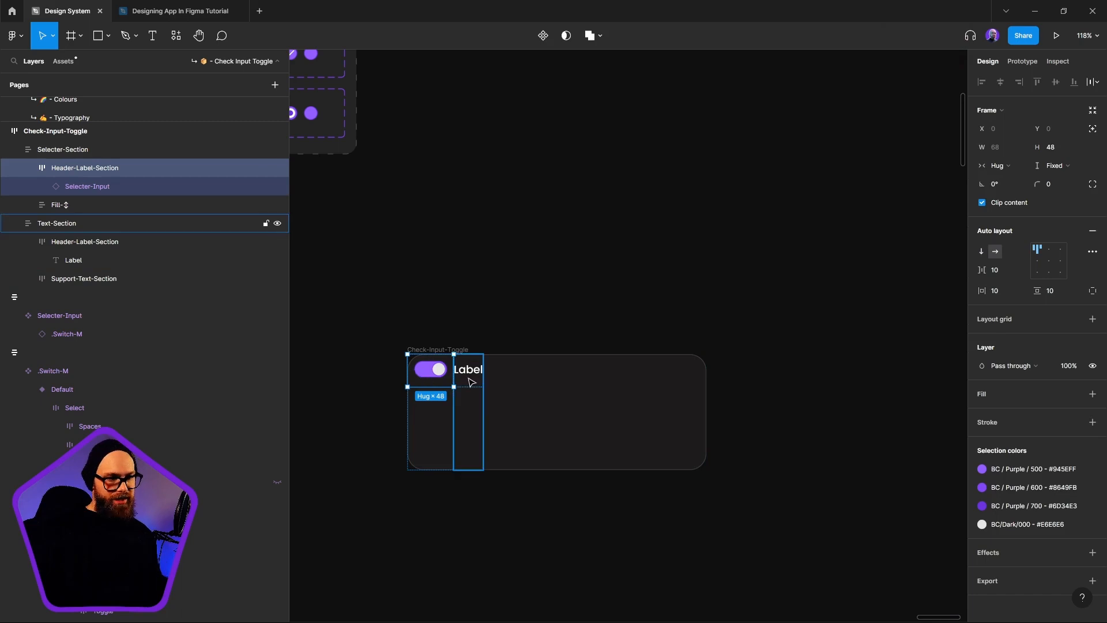
pyautogui.click(1051, 291)
pyautogui.write('0')
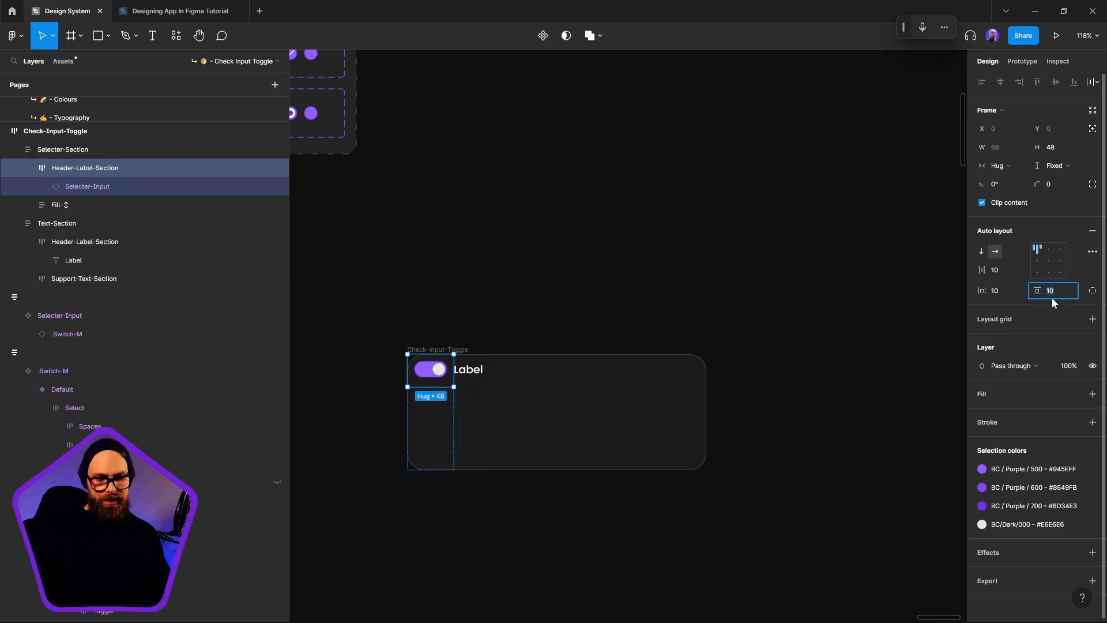
pyautogui.click(1002, 290)
pyautogui.write('0')
pyautogui.click(1008, 276)
pyautogui.write('0')
pyautogui.press('Return')
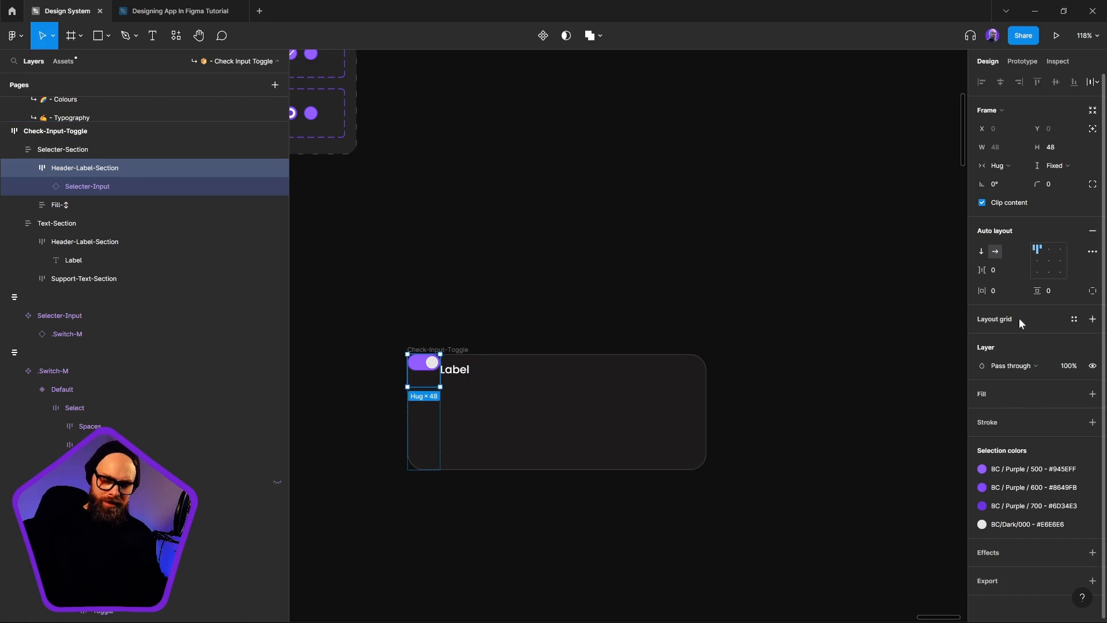
# Step: Set the horizontal padding of the switch's Header-Label-Section to 8 and align its content to the centre
pyautogui.click(1006, 292)
pyautogui.write('8')
pyautogui.press('Return')
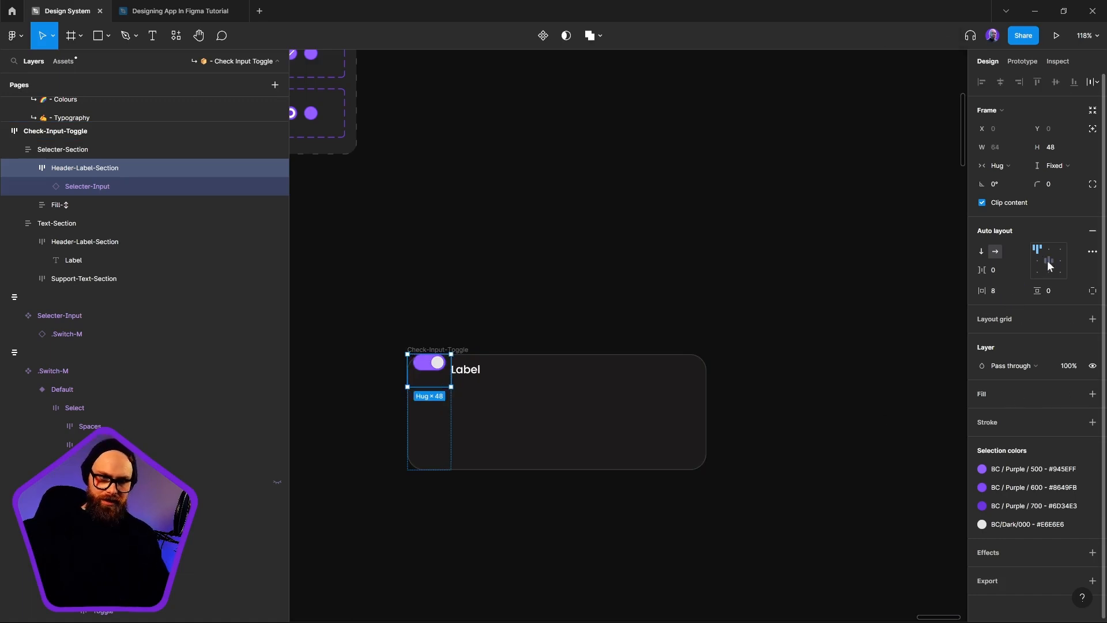
pyautogui.click(1049, 261)
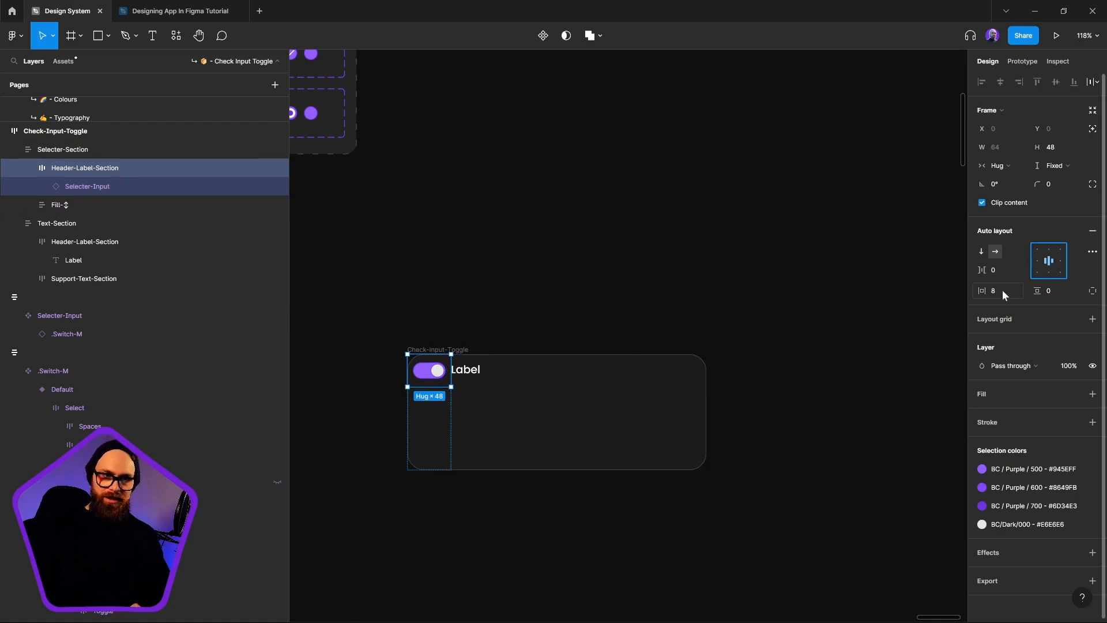
# Step: Use individual paddings on the switch's Header-Label-Section and set only its left padding to 16
pyautogui.click(1093, 290)
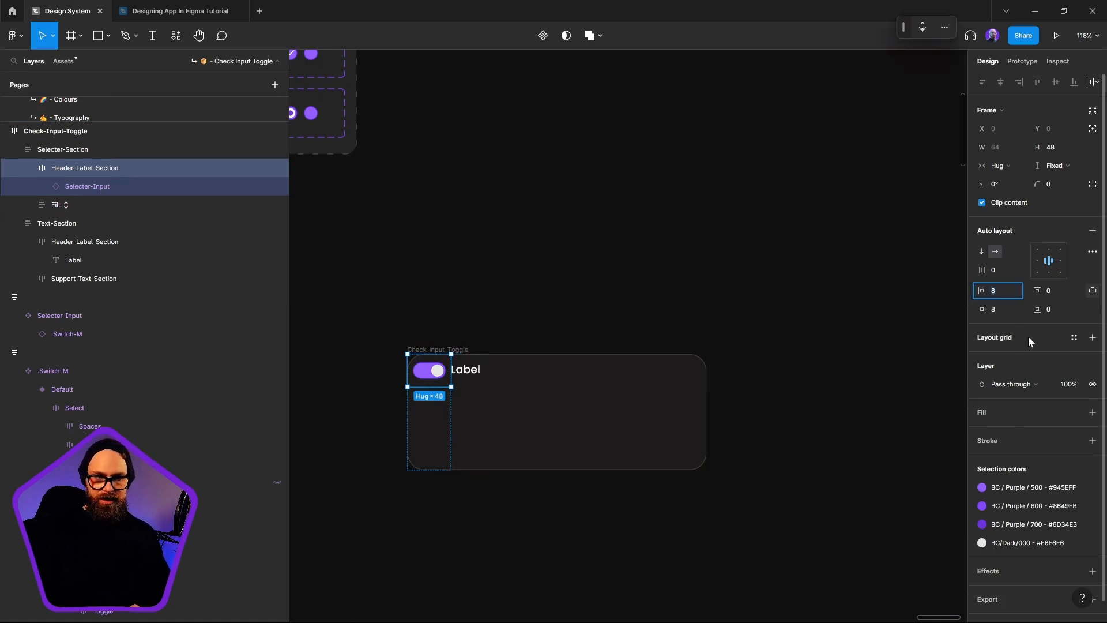
pyautogui.write('16')
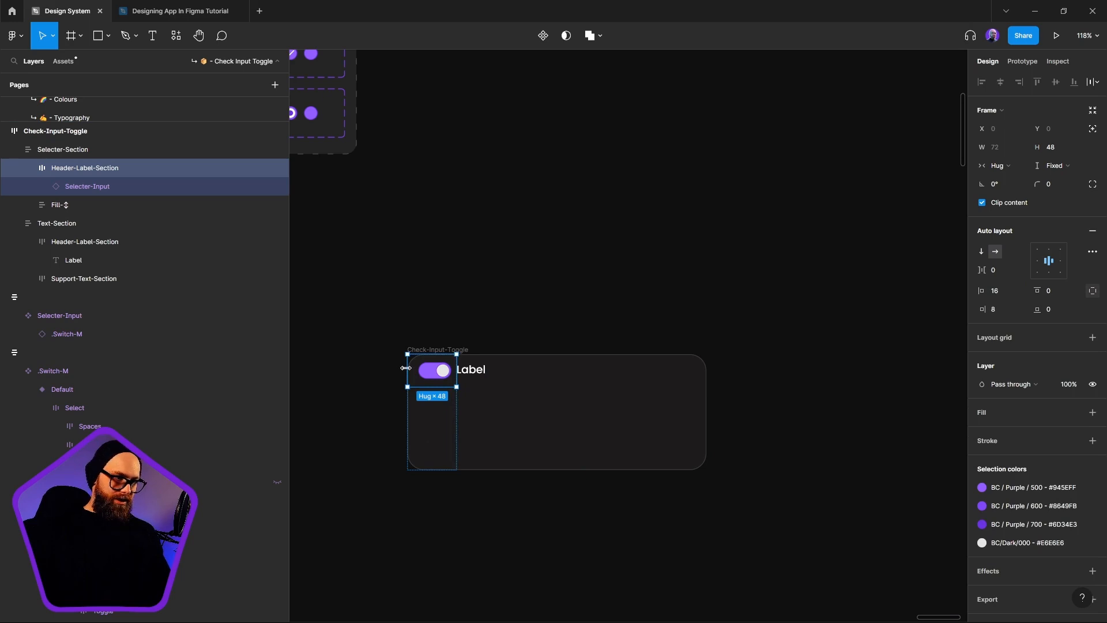
pyautogui.click(1077, 296)
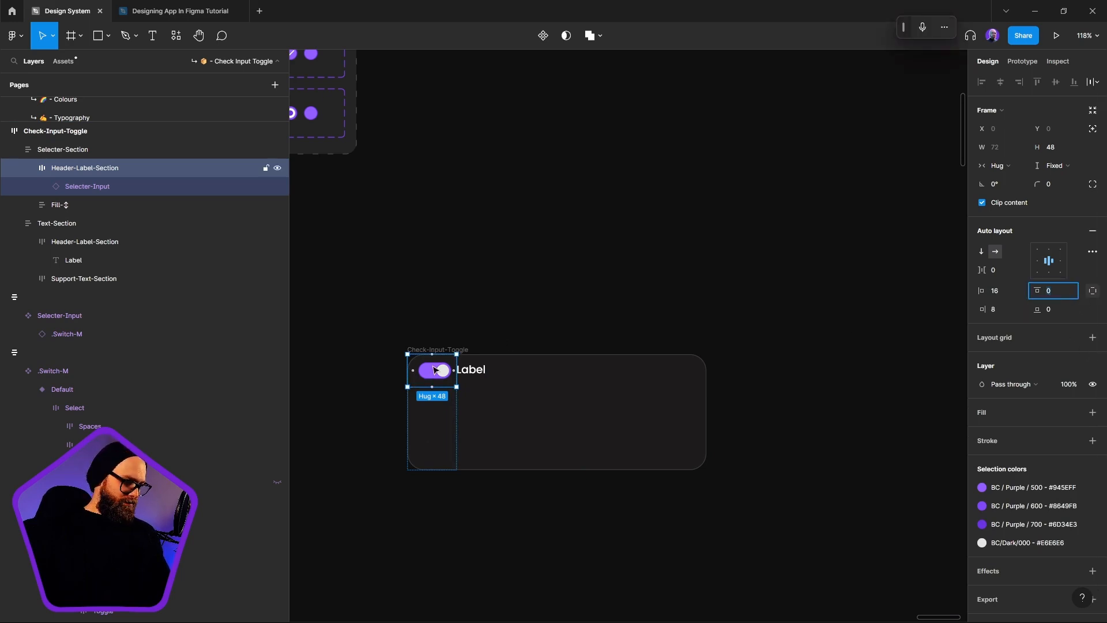
# Step: Try a vertical padding of 16 on the switch's Header-Label-Section
pyautogui.keyDown('ctrl'); pyautogui.click(473, 370); pyautogui.keyUp('ctrl')
pyautogui.scroll(5, 474, 371)
pyautogui.scroll(-3, 514, 362)
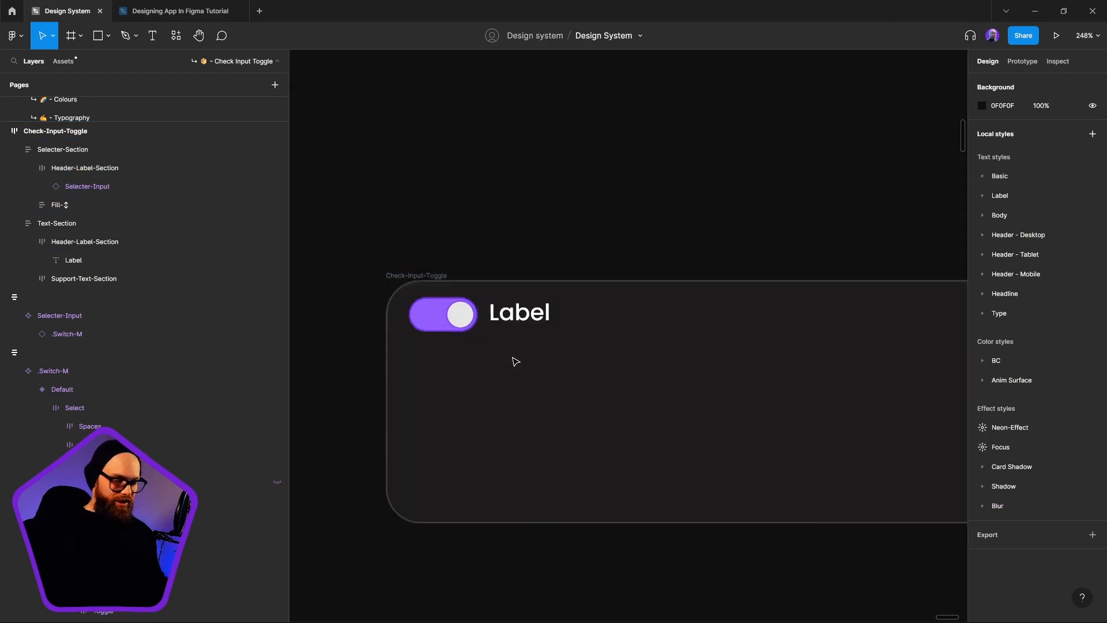
pyautogui.click(445, 338)
pyautogui.click(466, 333)
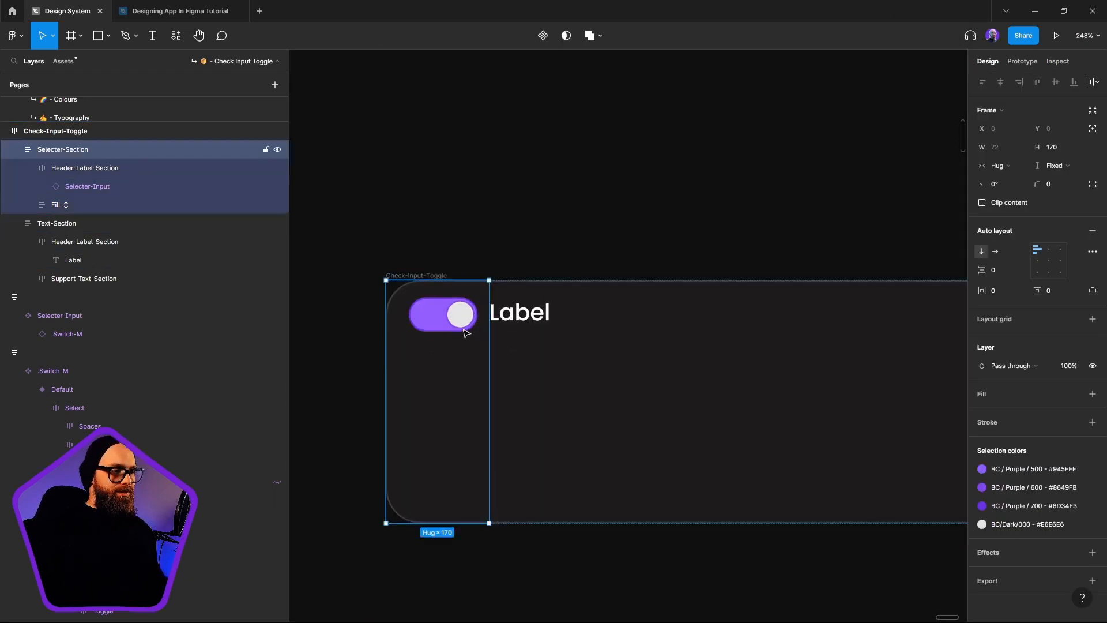
pyautogui.click(466, 334)
pyautogui.click(1093, 290)
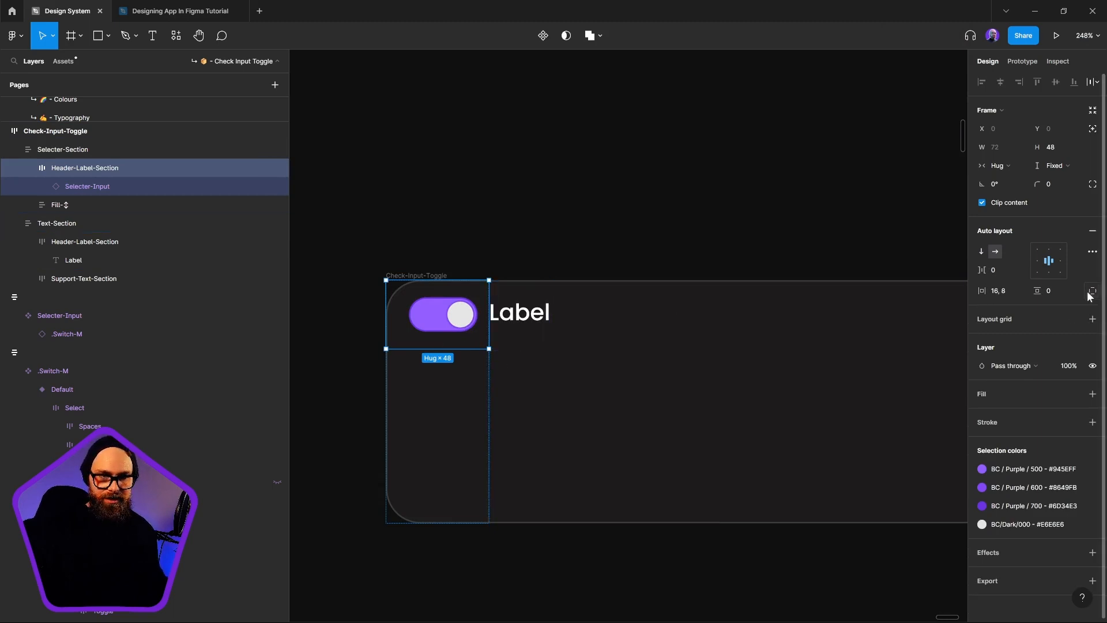
pyautogui.click(1053, 290)
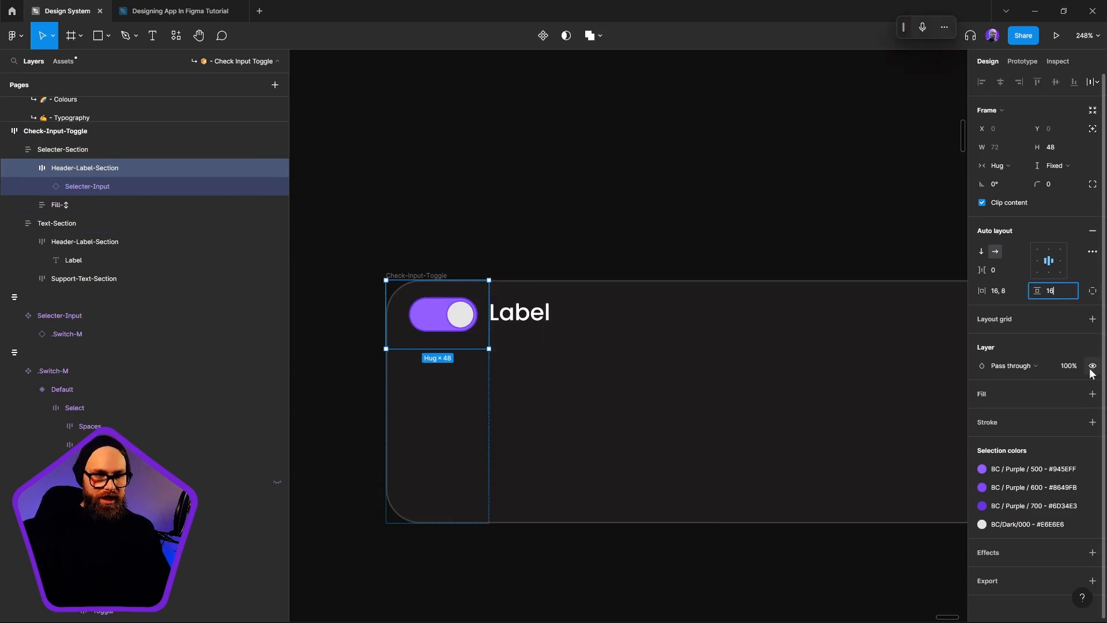
pyautogui.press('Return')
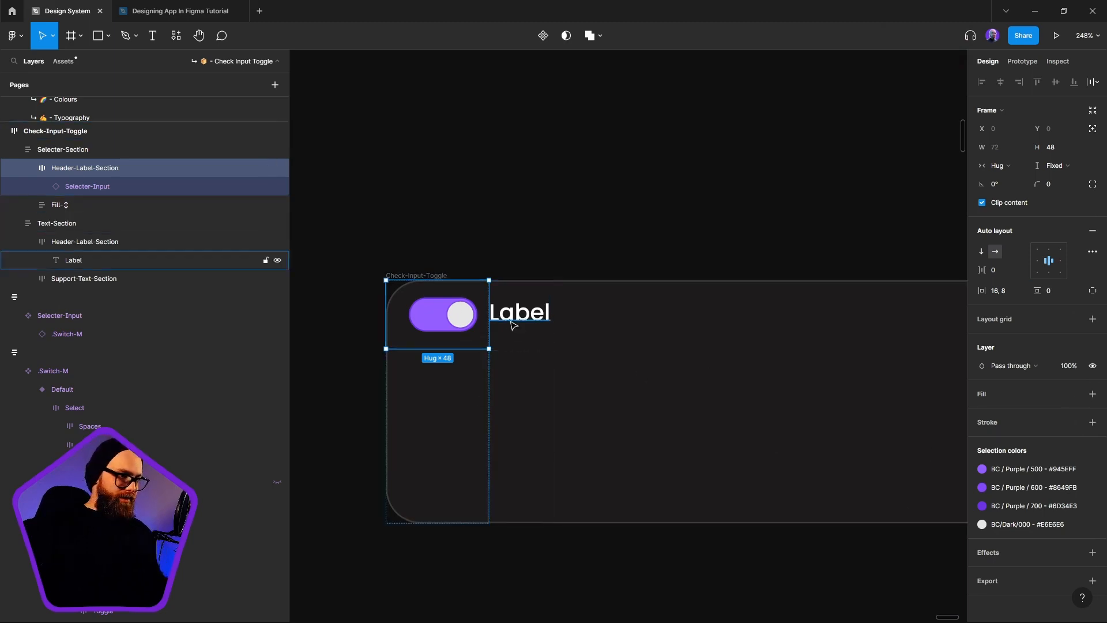
# Step: Set the fixed height of the switch's Header-Label-Section to 64
pyautogui.click(541, 357)
pyautogui.click(482, 338)
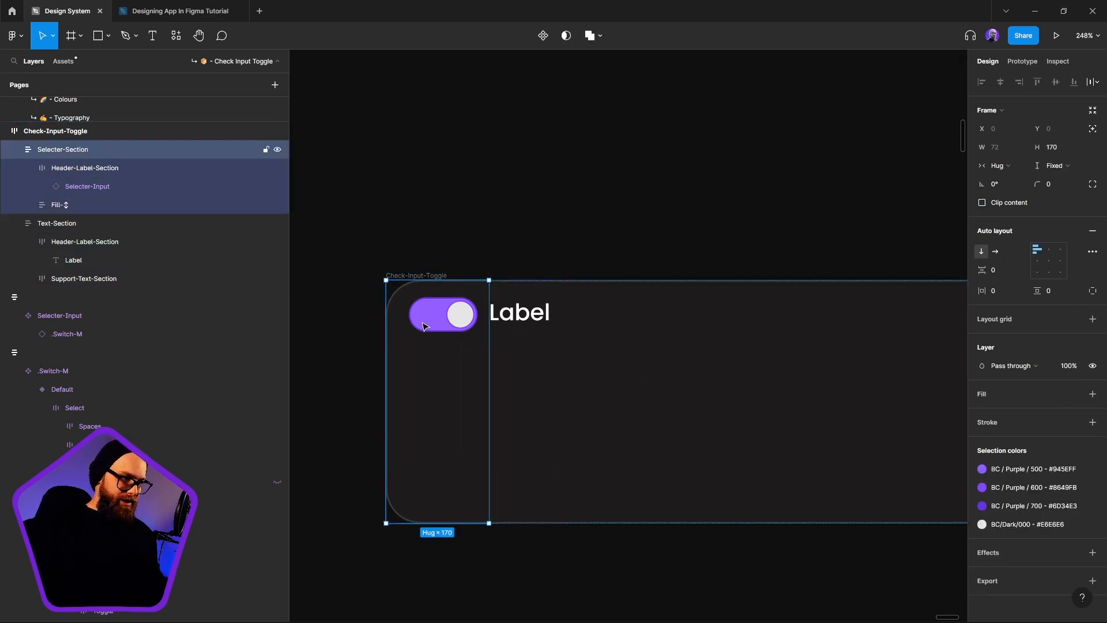
pyautogui.click(481, 333)
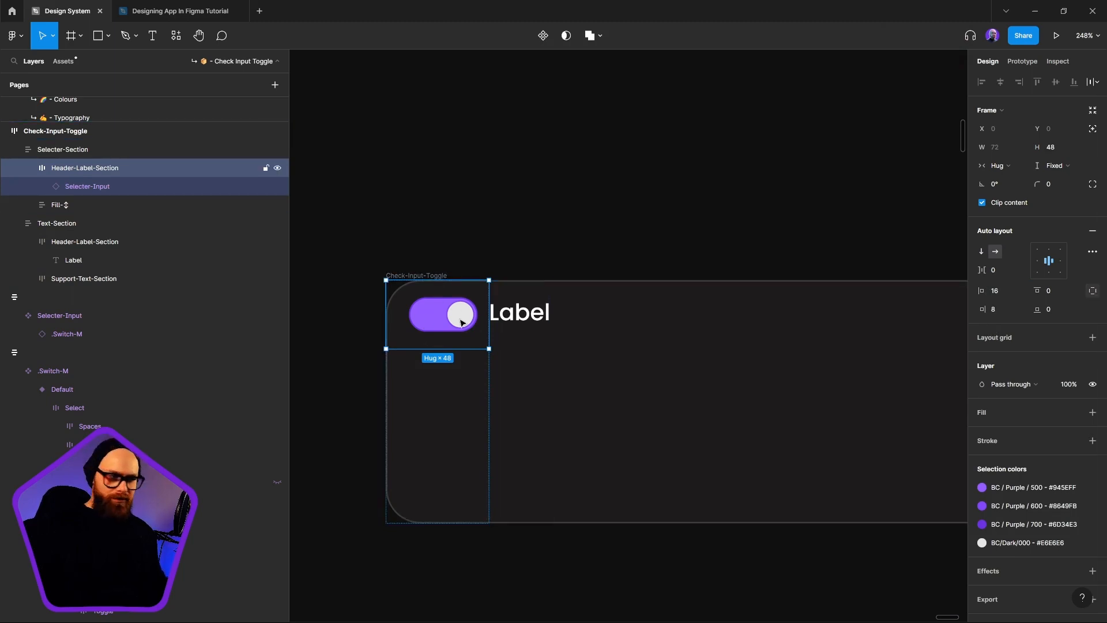
pyautogui.click(1078, 147)
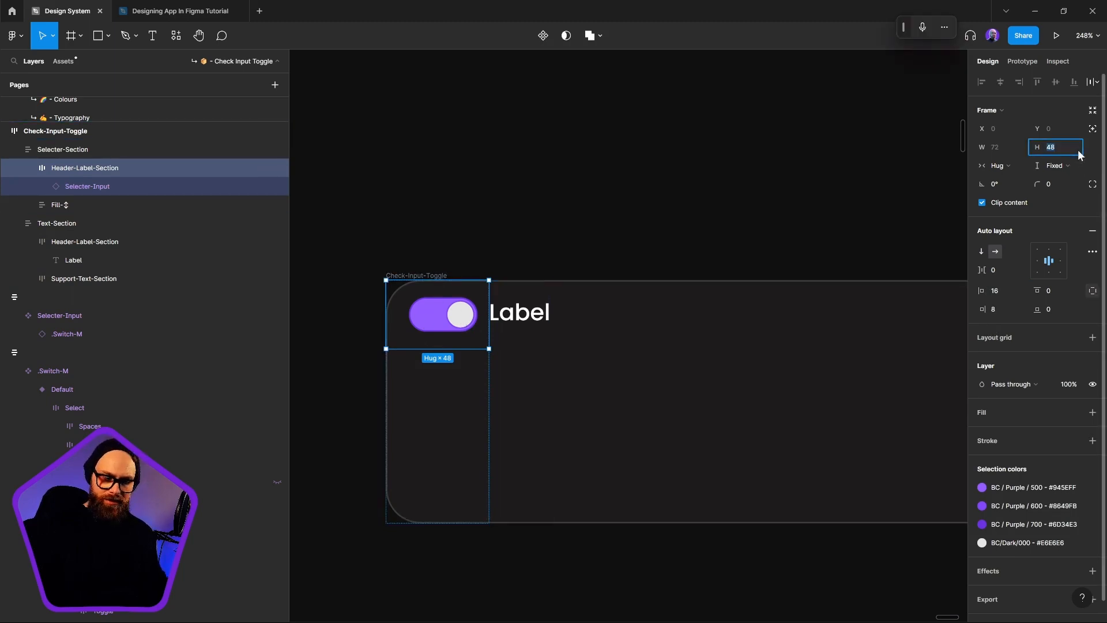
pyautogui.press('Return')
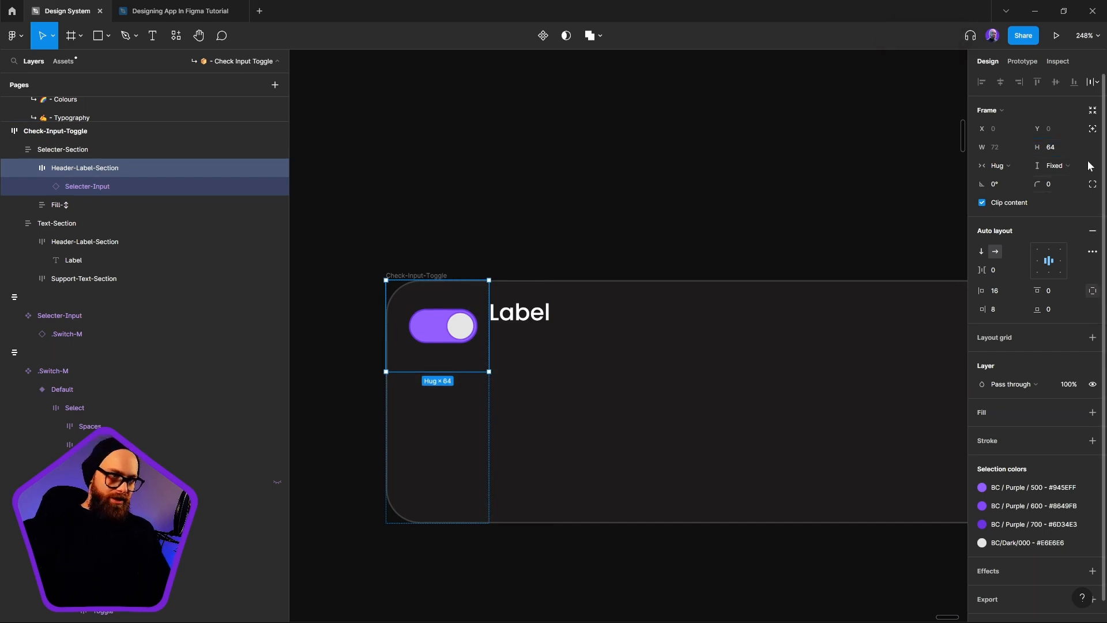
# Step: Set the fixed height of the label's Header-Label-Section to 64
pyautogui.doubleClick(530, 317)
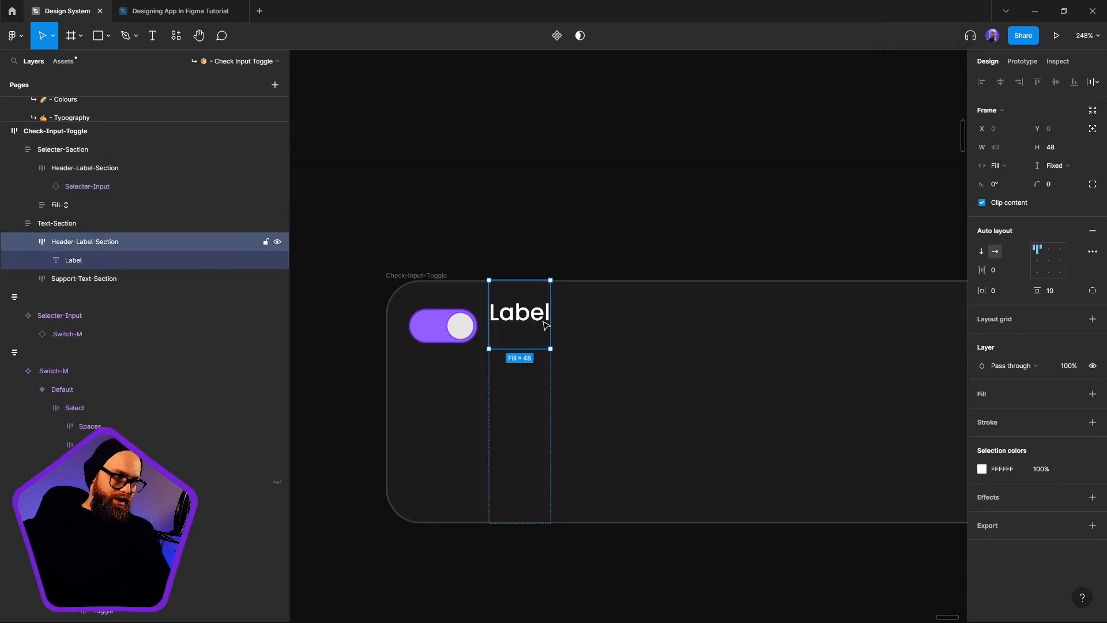
pyautogui.click(1066, 147)
pyautogui.write('64')
pyautogui.press('Return')
pyautogui.click(697, 181)
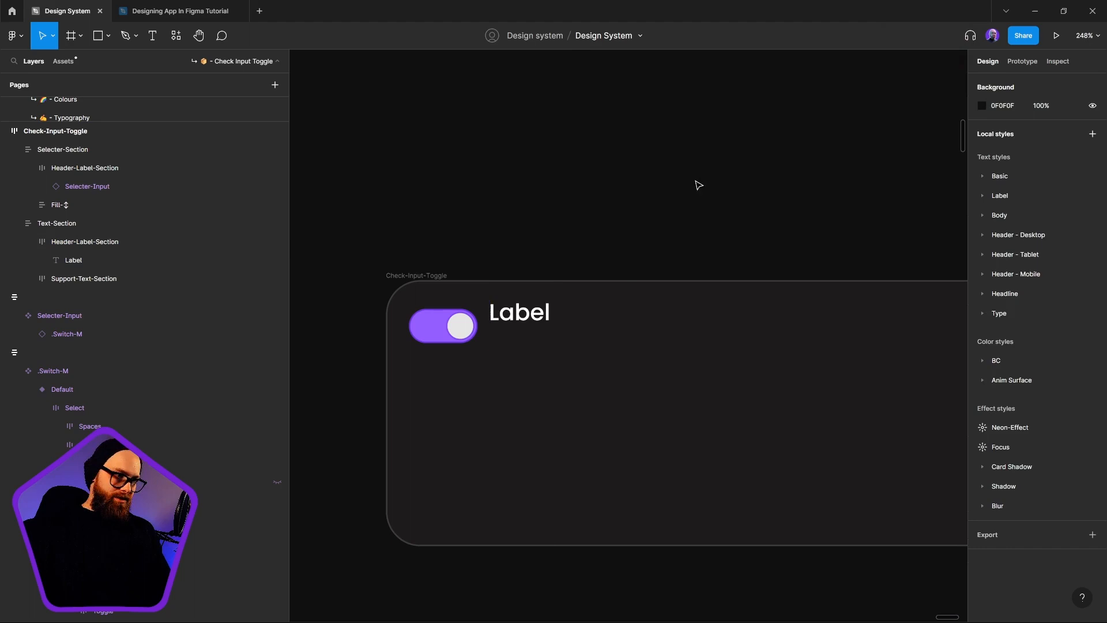
# Step: Align the content of the label's Header-Label-Section to the left and vertically centred, level with the switch
pyautogui.click(521, 320)
pyautogui.doubleClick(523, 316)
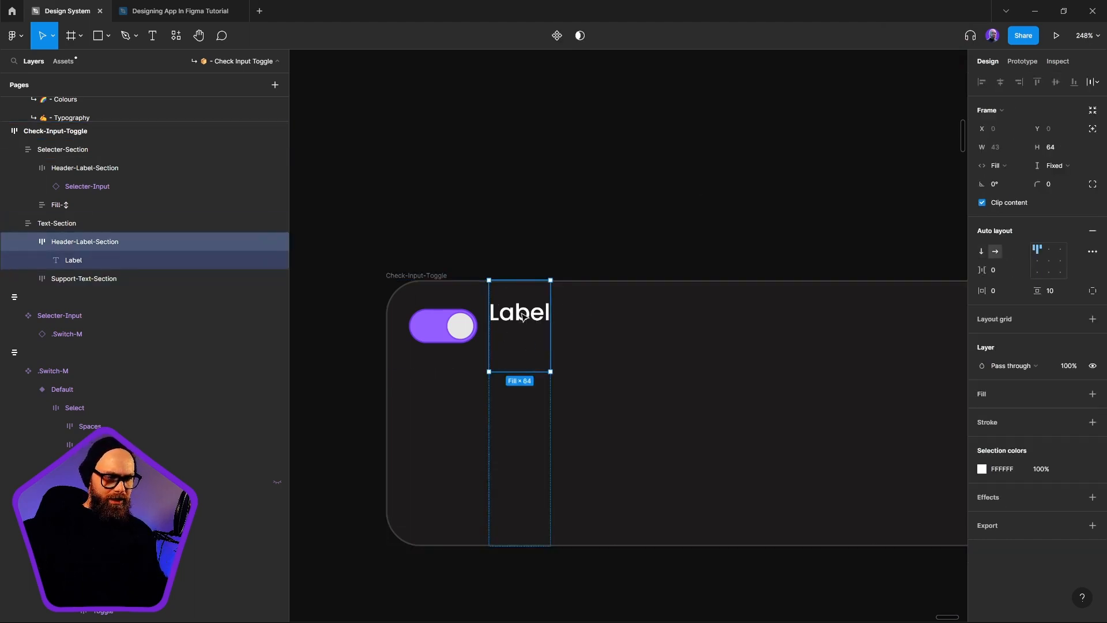
pyautogui.click(1038, 263)
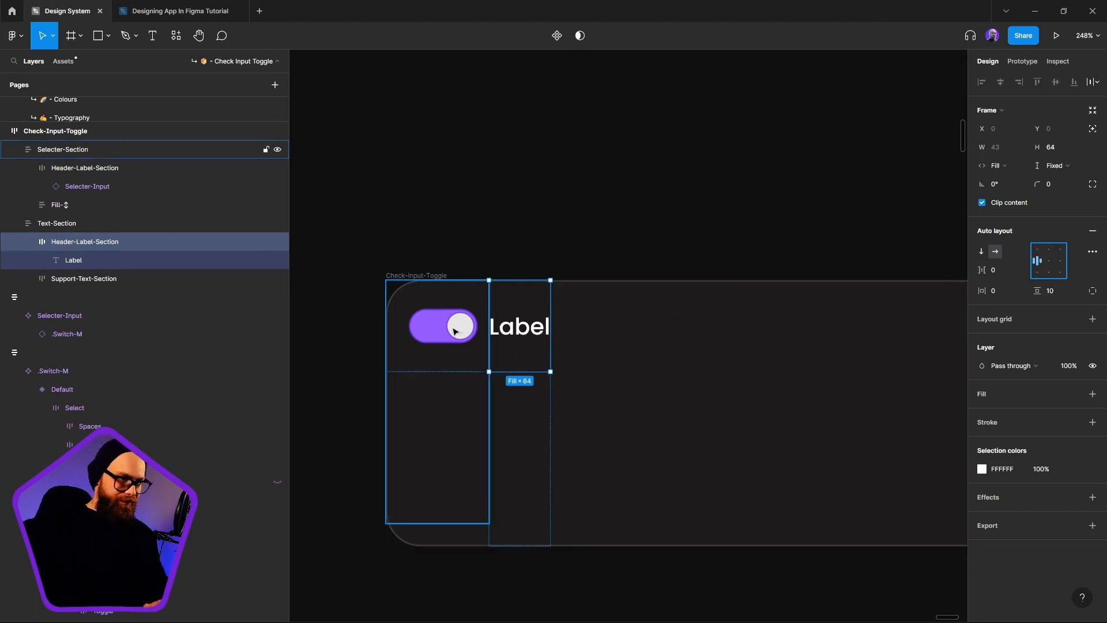
pyautogui.click(484, 330)
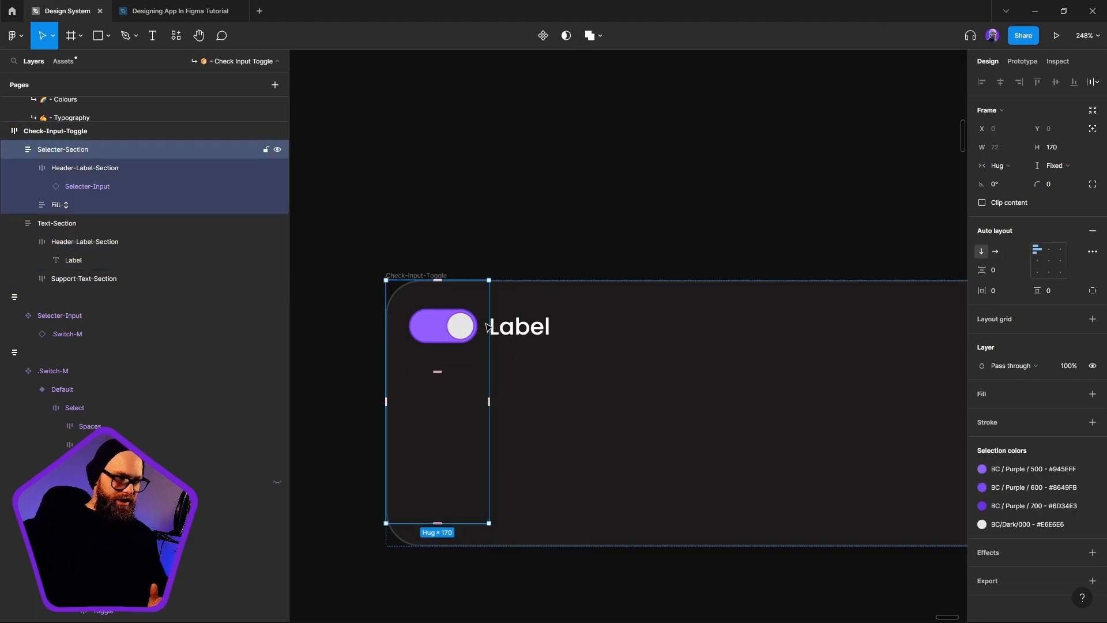
pyautogui.click(519, 307)
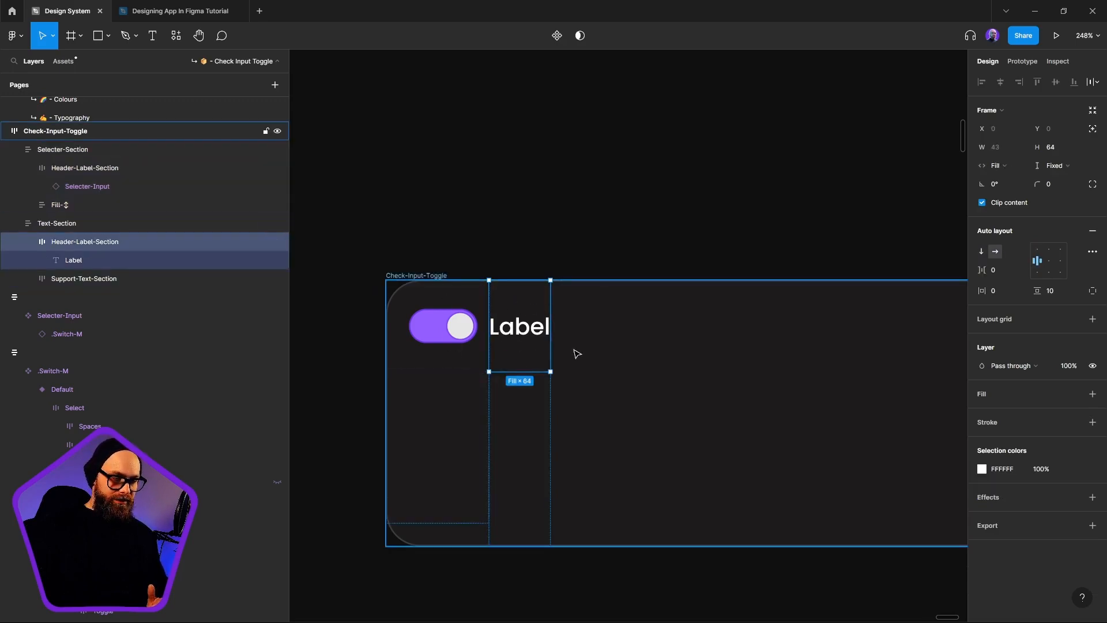
pyautogui.moveTo(676, 414); pyautogui.dragTo(577, 372)
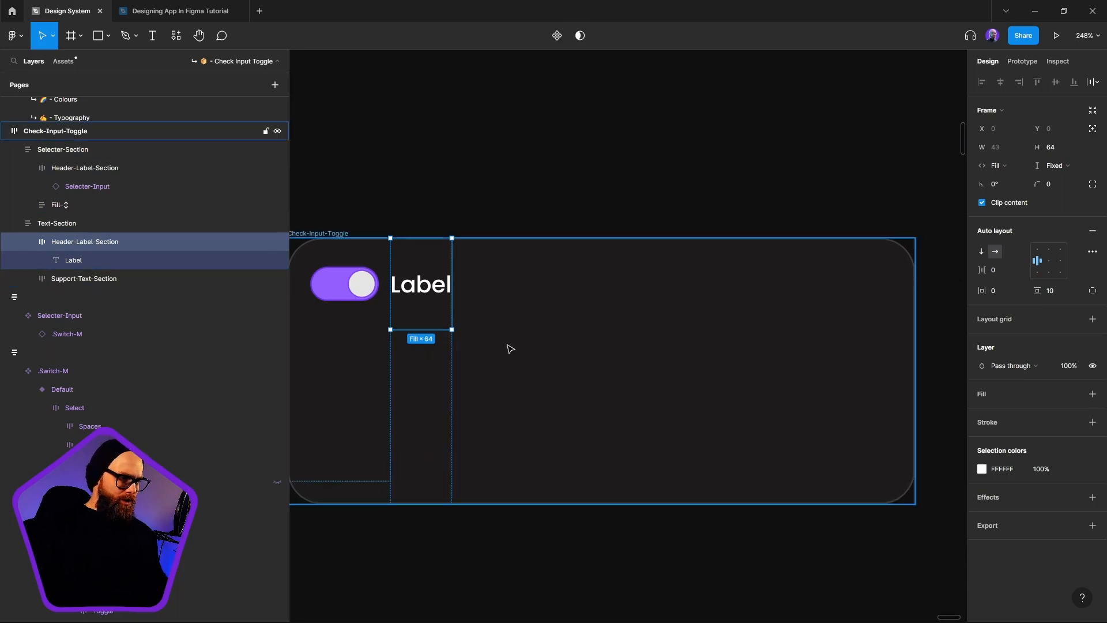
# Step: Set the label's Header-Label-Section padding to 0 vertically and 16 on its right side only
pyautogui.click(1061, 293)
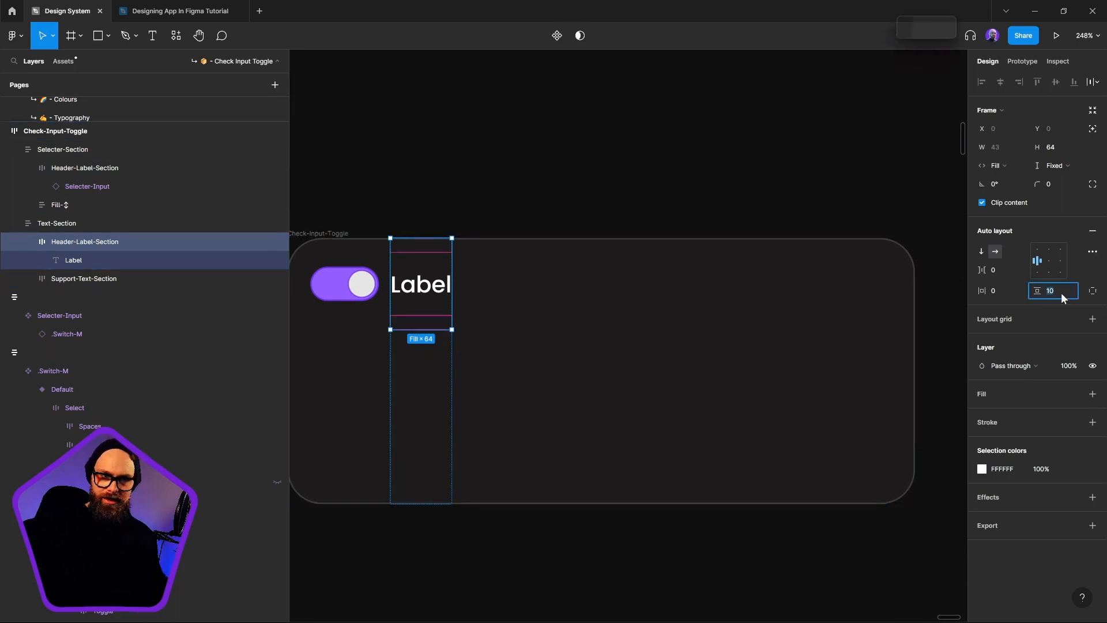
pyautogui.write('0')
pyautogui.press('Return')
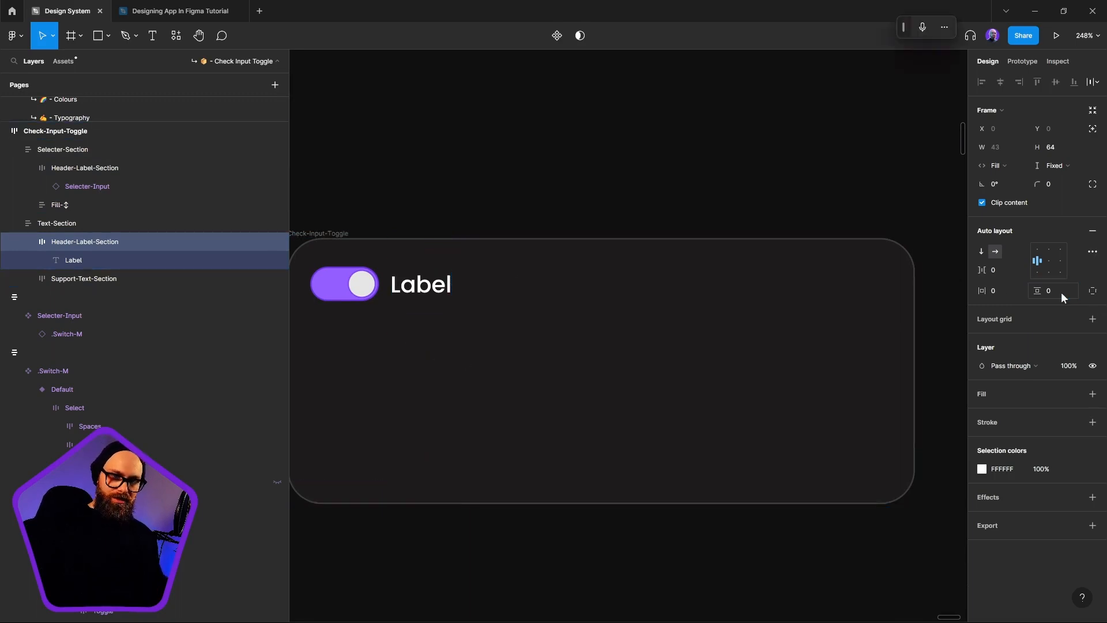
pyautogui.click(1012, 292)
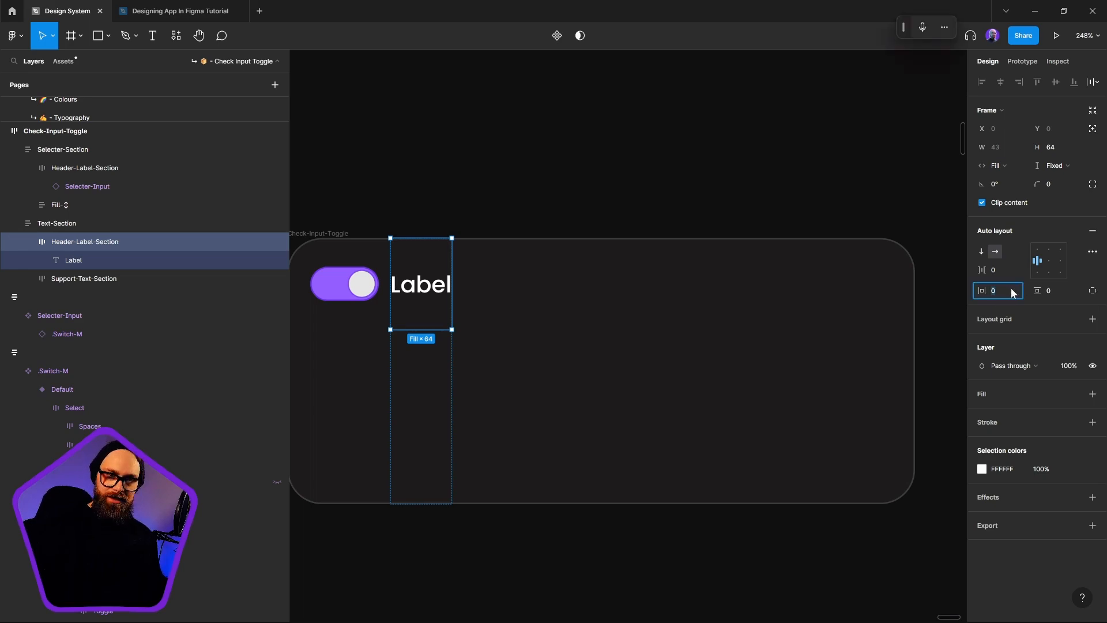
pyautogui.click(1093, 291)
pyautogui.click(1007, 309)
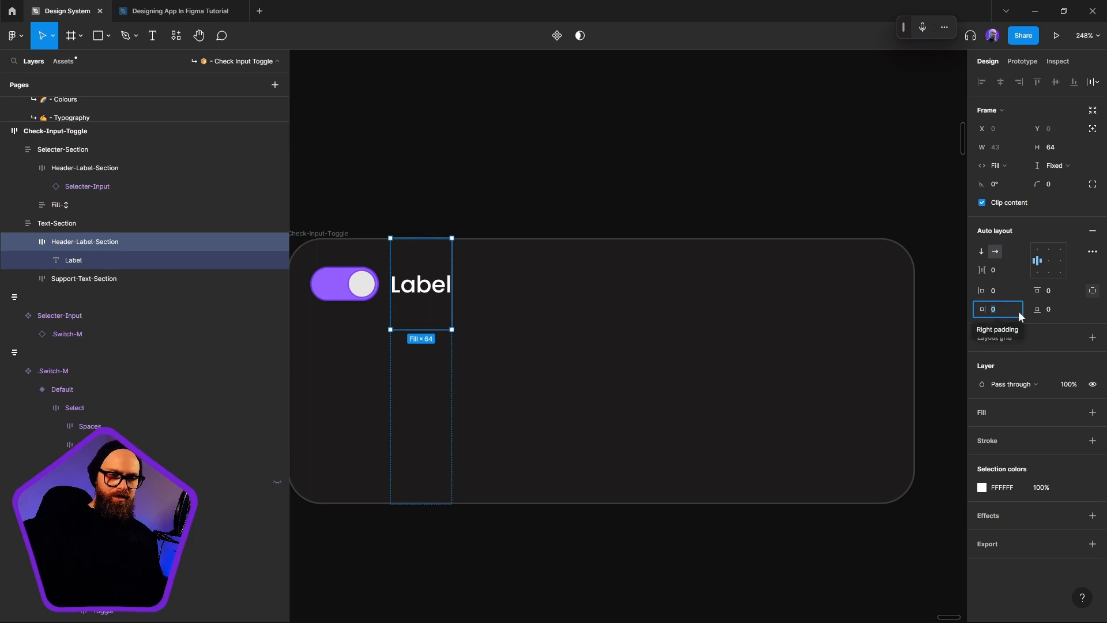
pyautogui.write('16')
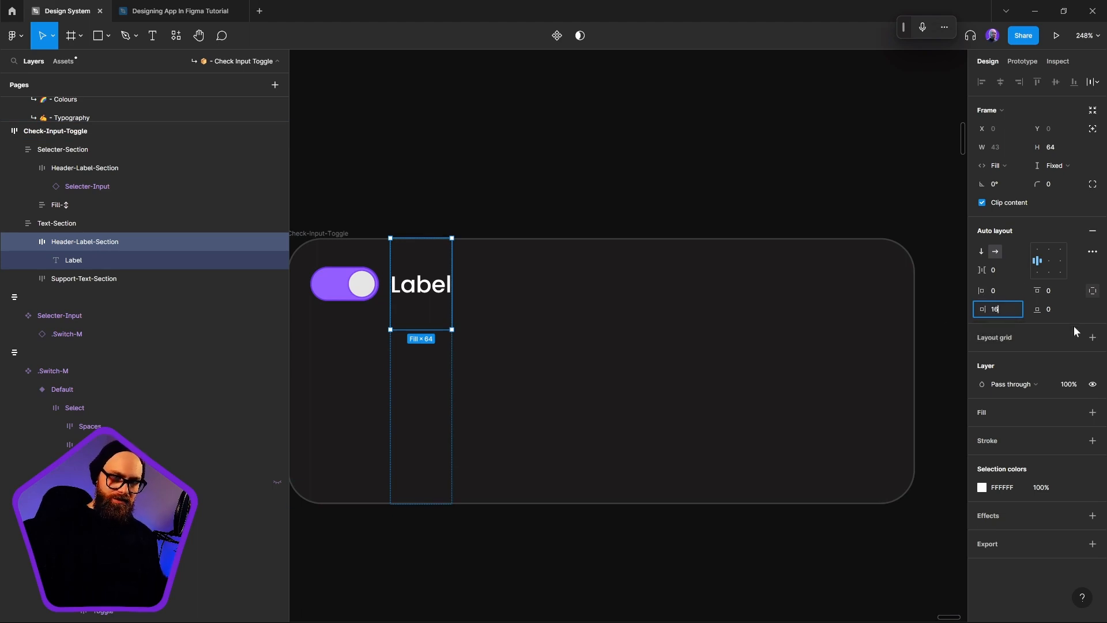
pyautogui.press('Return')
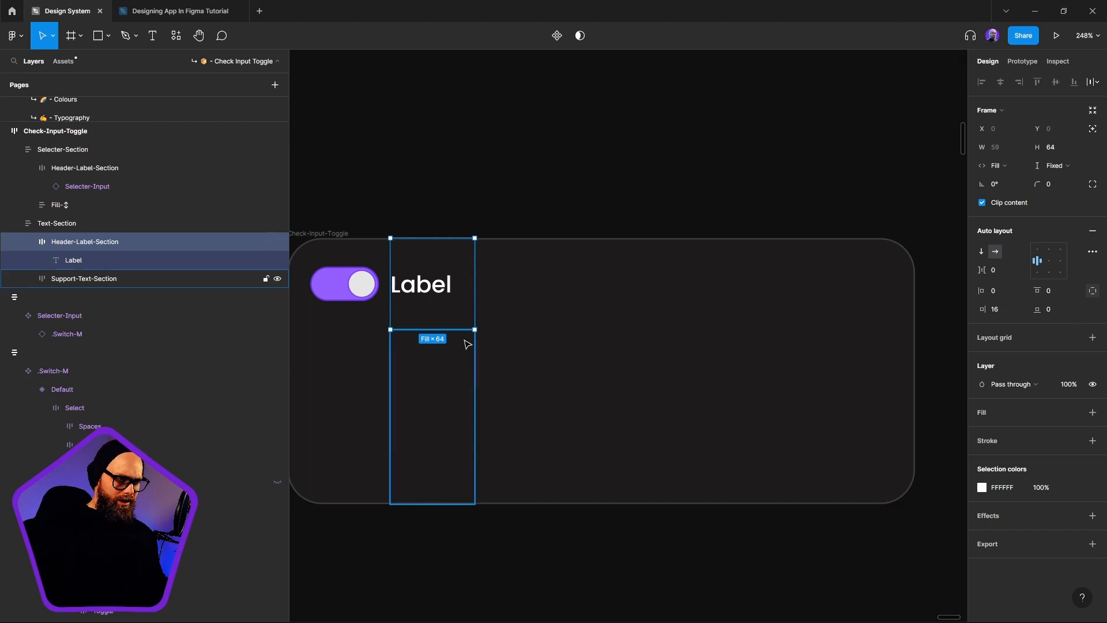
# Step: Make the Label text fill its container's width and truncate overflowing text
pyautogui.doubleClick(440, 293)
pyautogui.click(1011, 148)
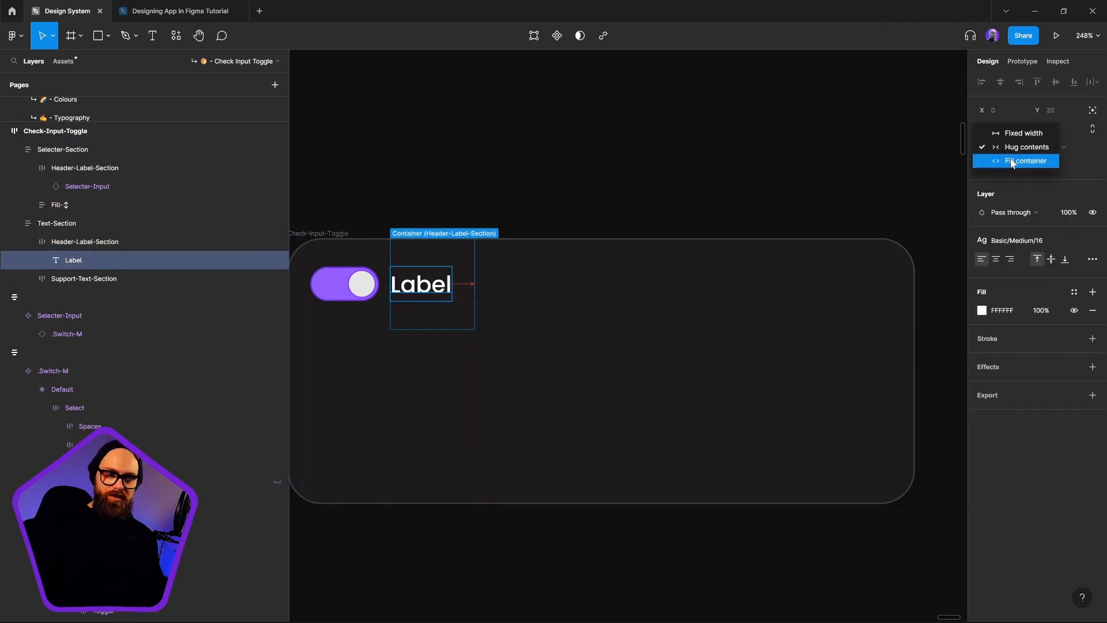
pyautogui.click(1012, 162)
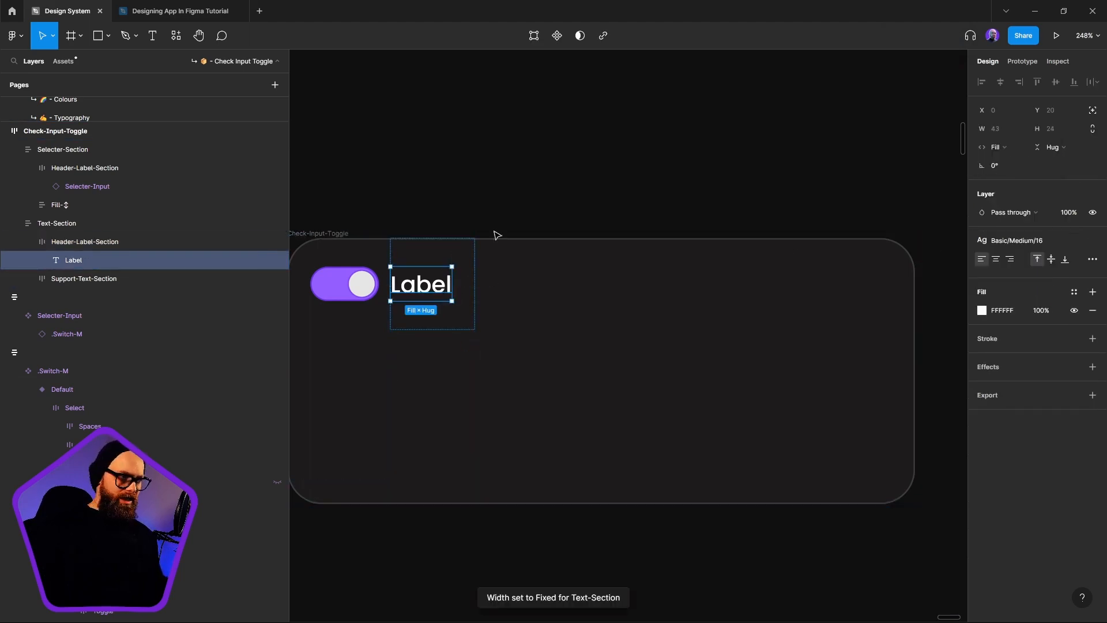
pyautogui.click(1094, 259)
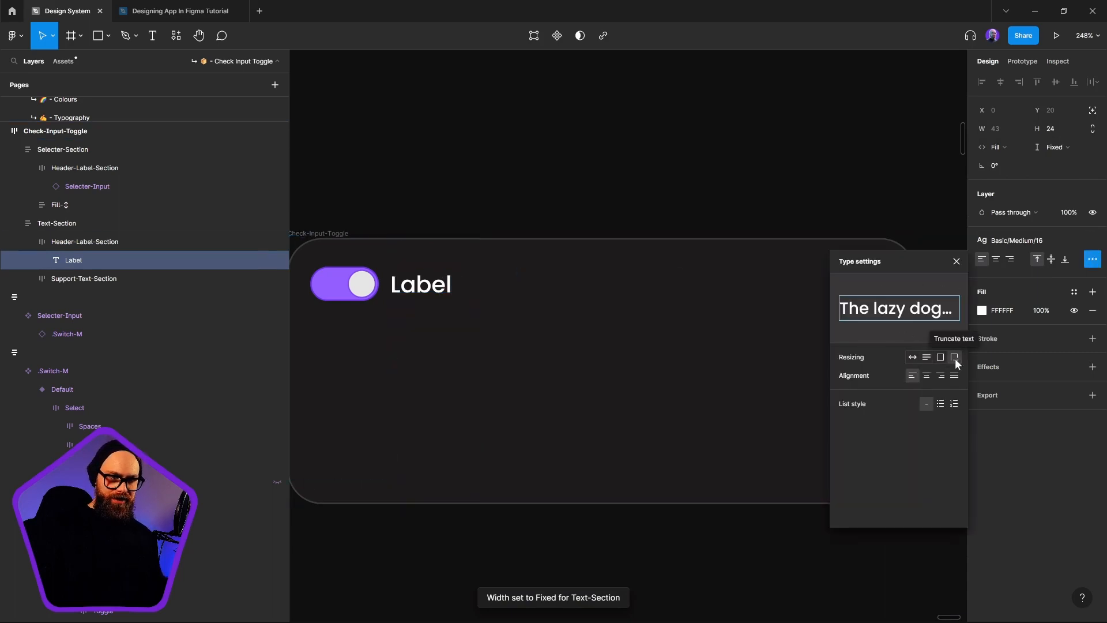
pyautogui.click(955, 359)
pyautogui.press('Escape')
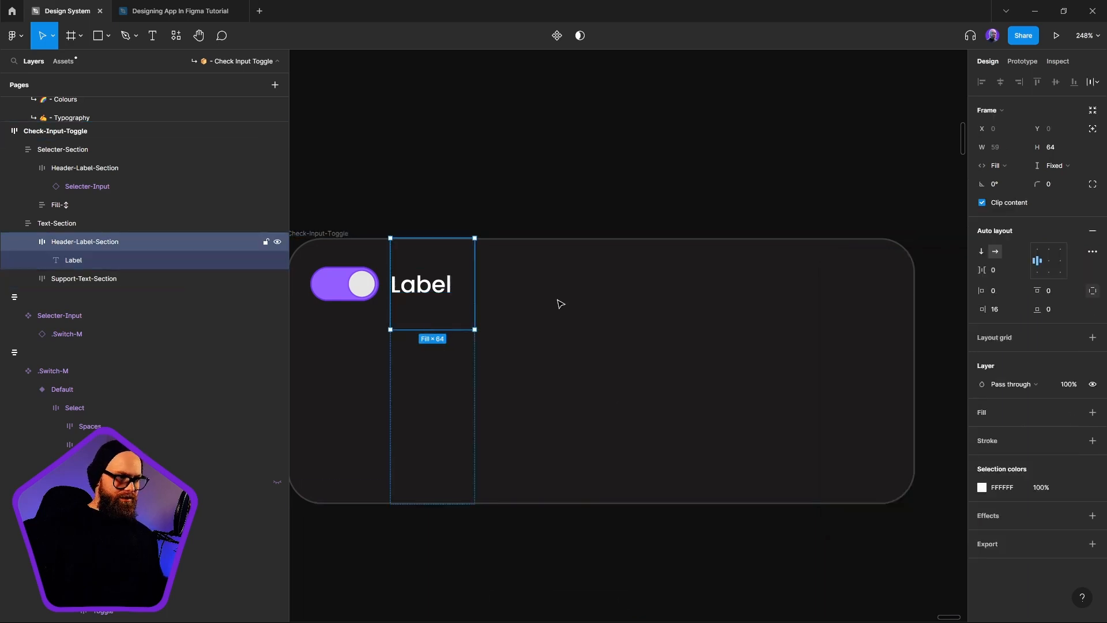
# Step: Set the Text-Section's width to fill the Check-Input-Toggle container
pyautogui.press('Escape')
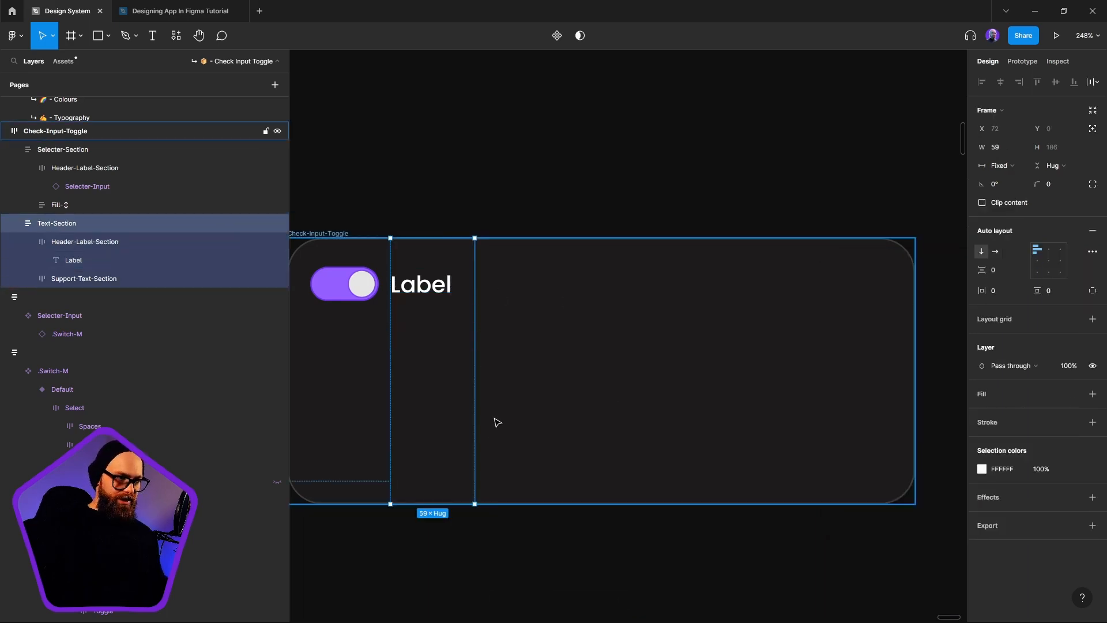
pyautogui.click(1002, 166)
pyautogui.click(1003, 196)
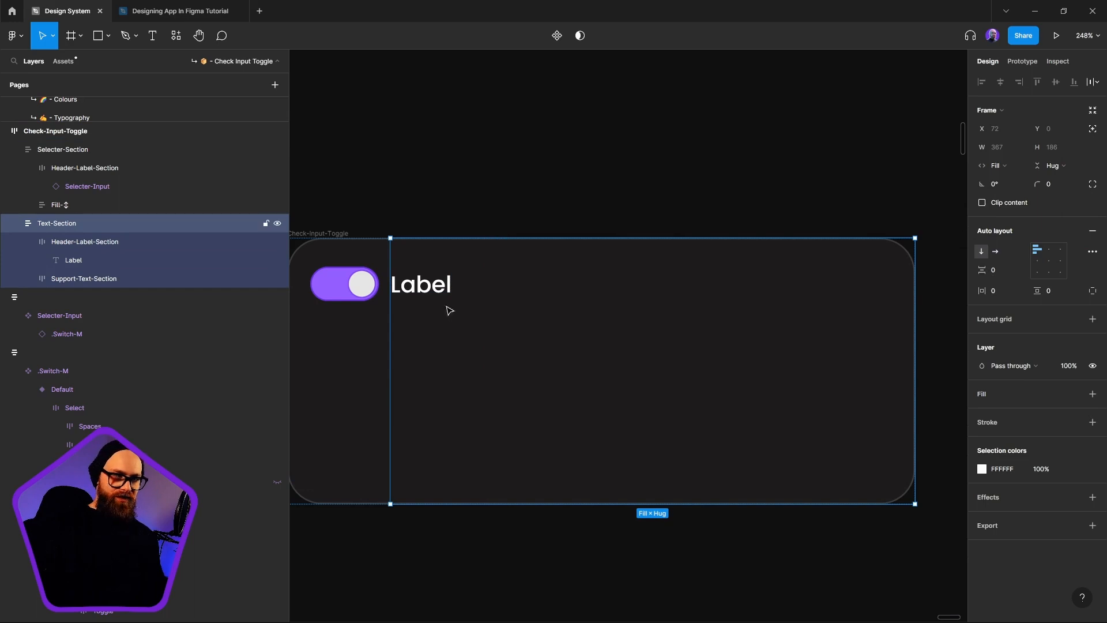
# Step: Repeat the word Label many times in the header label to test its truncation
pyautogui.doubleClick(421, 288)
pyautogui.hotkey('ctrl', 'c')
pyautogui.hotkey('ctrl', 'v')
pyautogui.hotkey('ctrl', 'v')
pyautogui.hotkey('ctrl', 'v')
pyautogui.hotkey('ctrl', 'v')
pyautogui.hotkey('ctrl', 'v')
pyautogui.hotkey('ctrl', 'v')
pyautogui.hotkey('ctrl', 'v')
pyautogui.hotkey('ctrl', 'v')
pyautogui.hotkey('ctrl', 'v')
pyautogui.hotkey('ctrl', 'v')
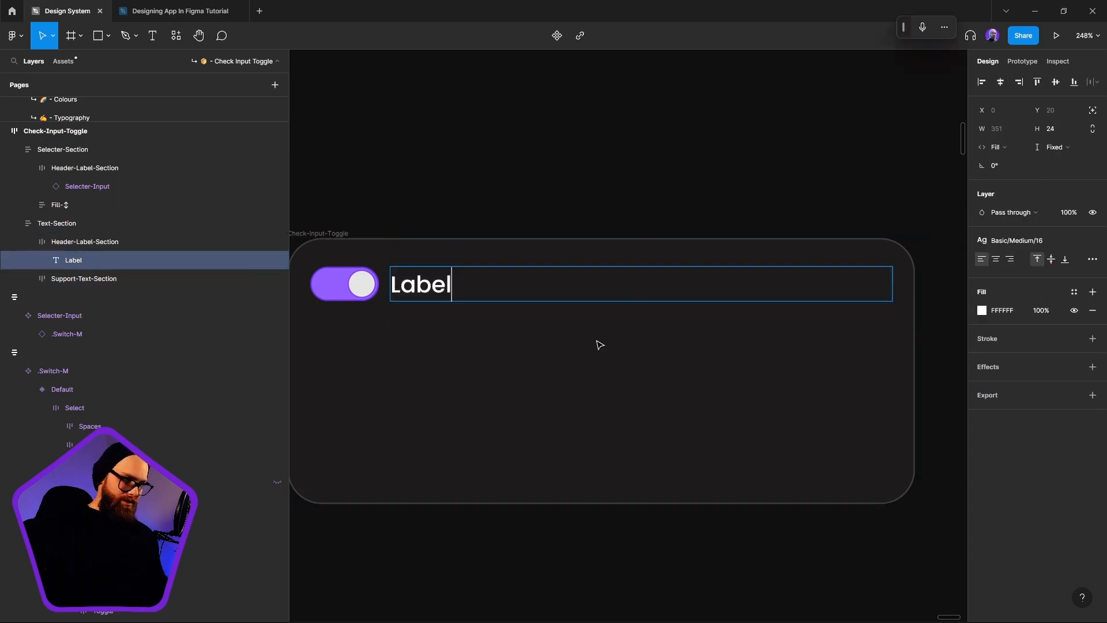
pyautogui.press('Escape')
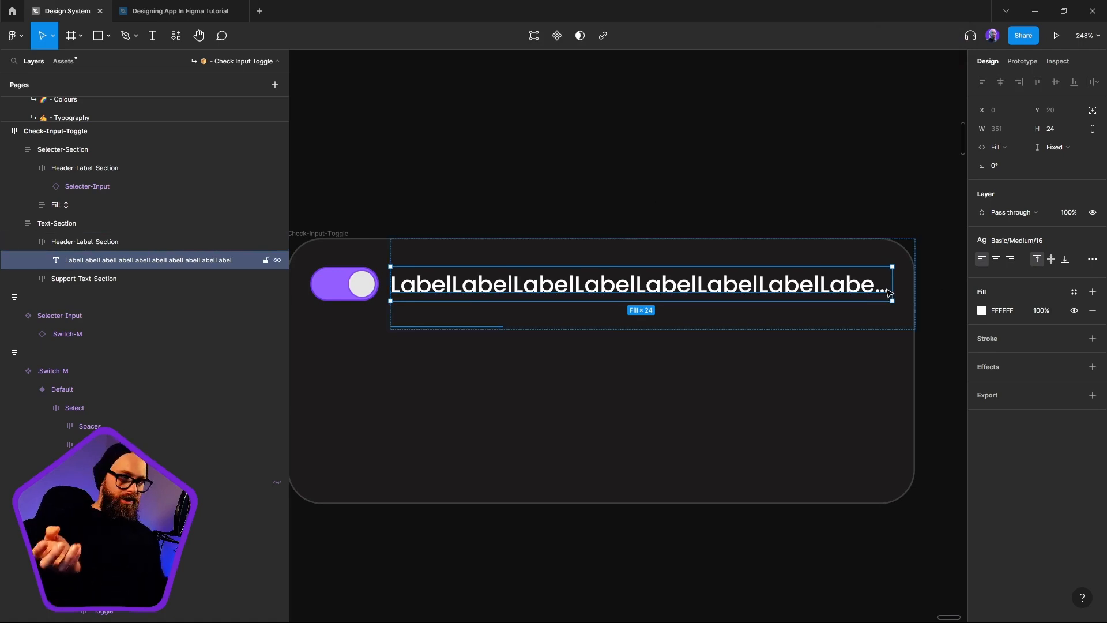
# Step: Remove the repeated words from the header label, leaving a single Label
pyautogui.click(832, 231)
pyautogui.hotkey('ctrl', 'z')
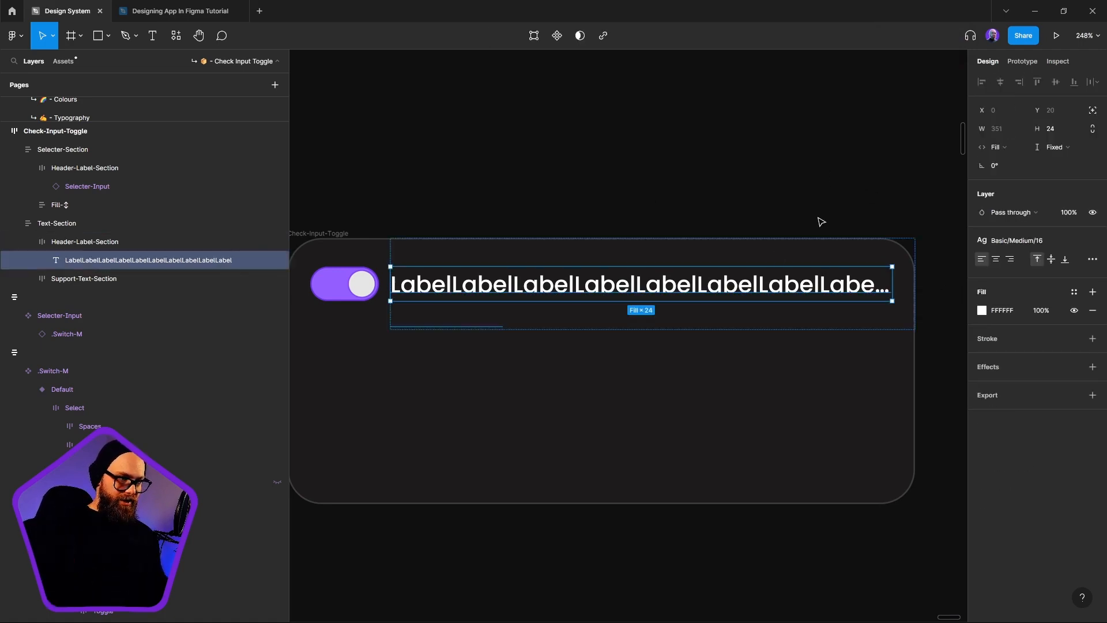
pyautogui.doubleClick(477, 290)
pyautogui.moveTo(453, 285); pyautogui.dragTo(576, 379)
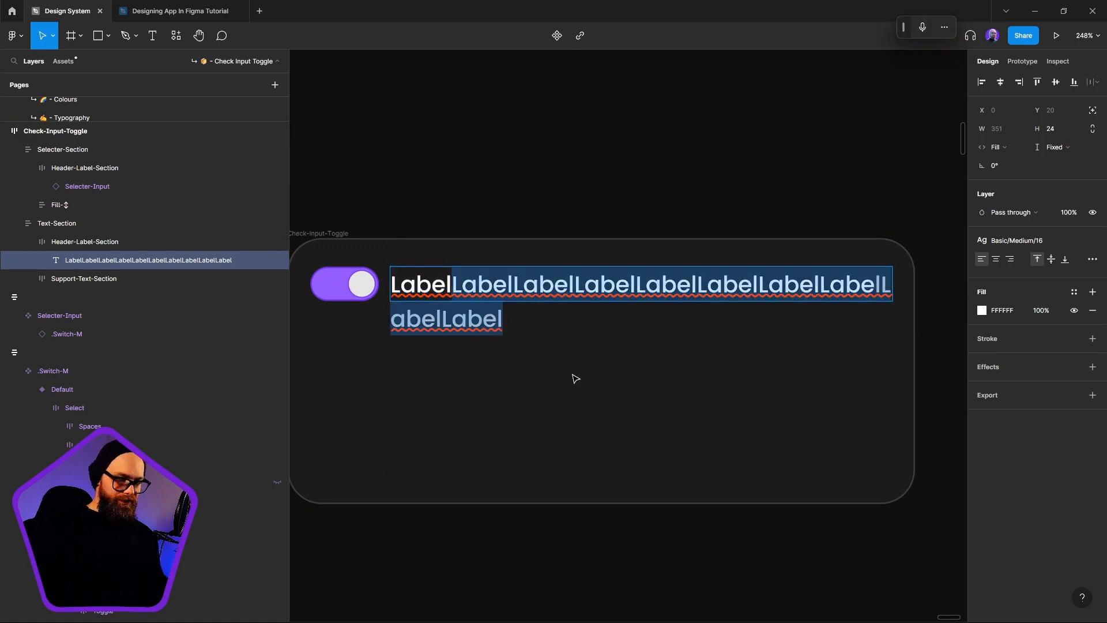
pyautogui.press('BackSpace')
pyautogui.click(594, 178)
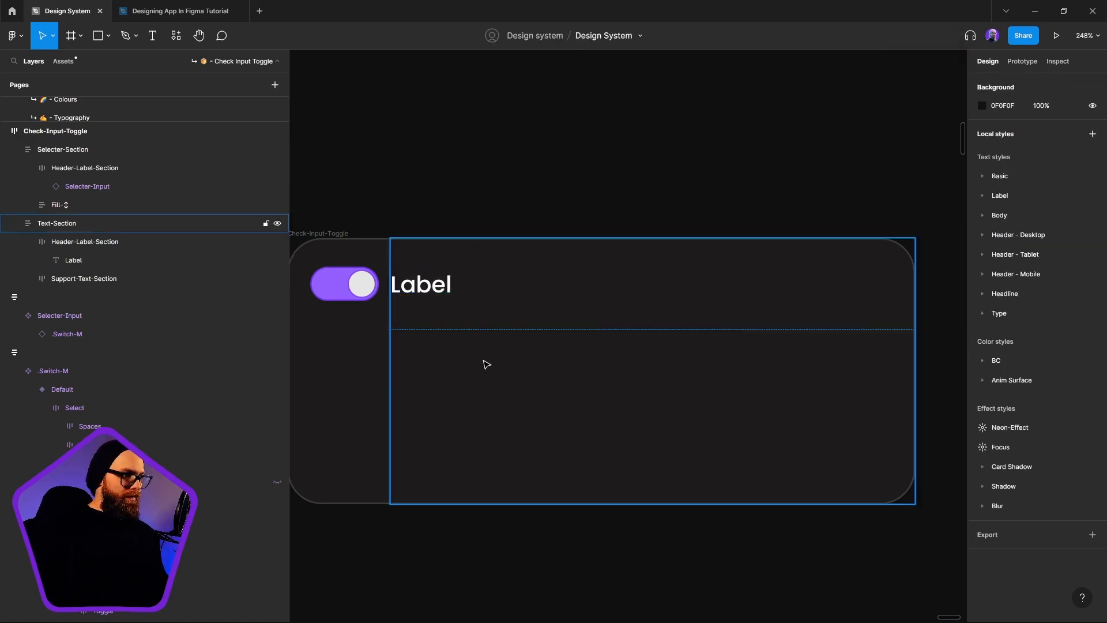
# Step: Duplicate the header Label text and place the copy inside the Support-Text-Section
pyautogui.click(510, 324)
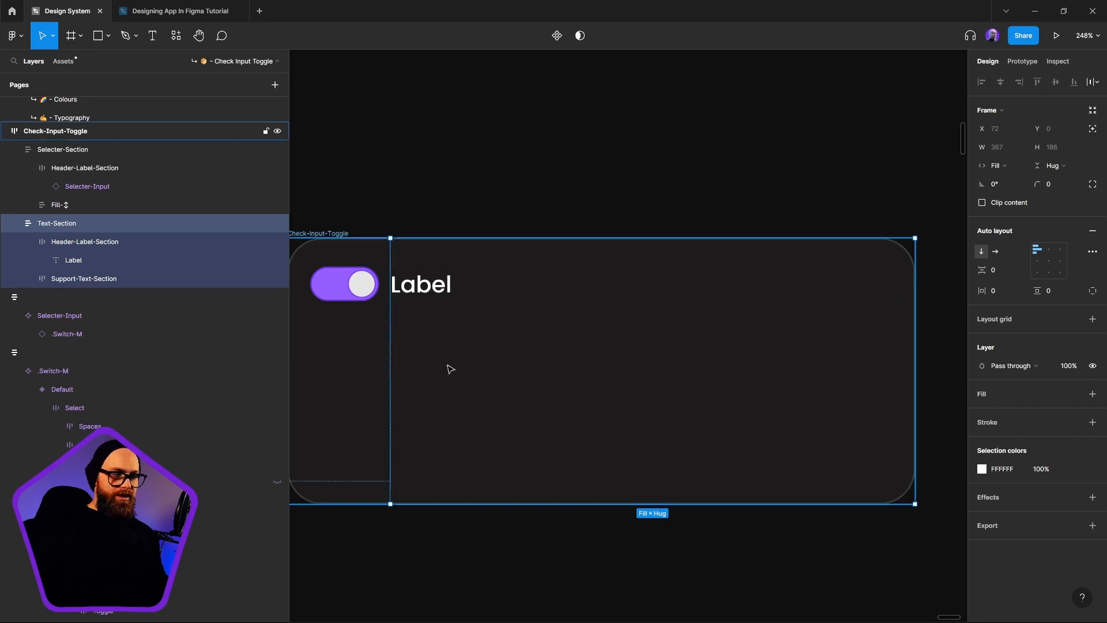
pyautogui.keyDown('ctrl'); pyautogui.click(421, 288); pyautogui.keyUp('ctrl')
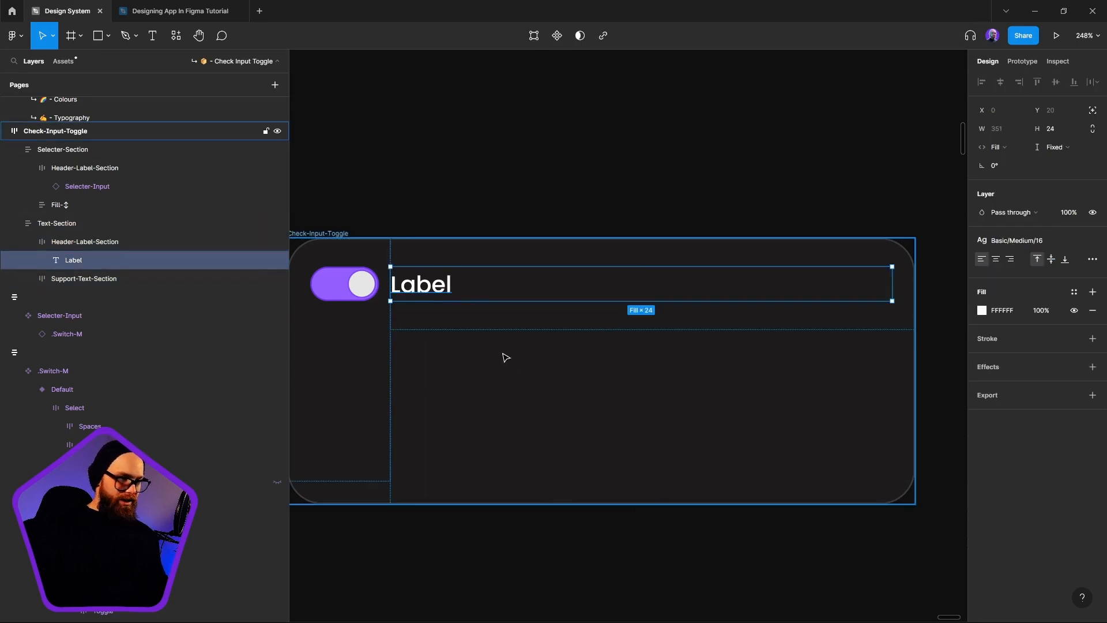
pyautogui.hotkey('ctrl', 'd')
pyautogui.moveTo(672, 282); pyautogui.dragTo(679, 388)
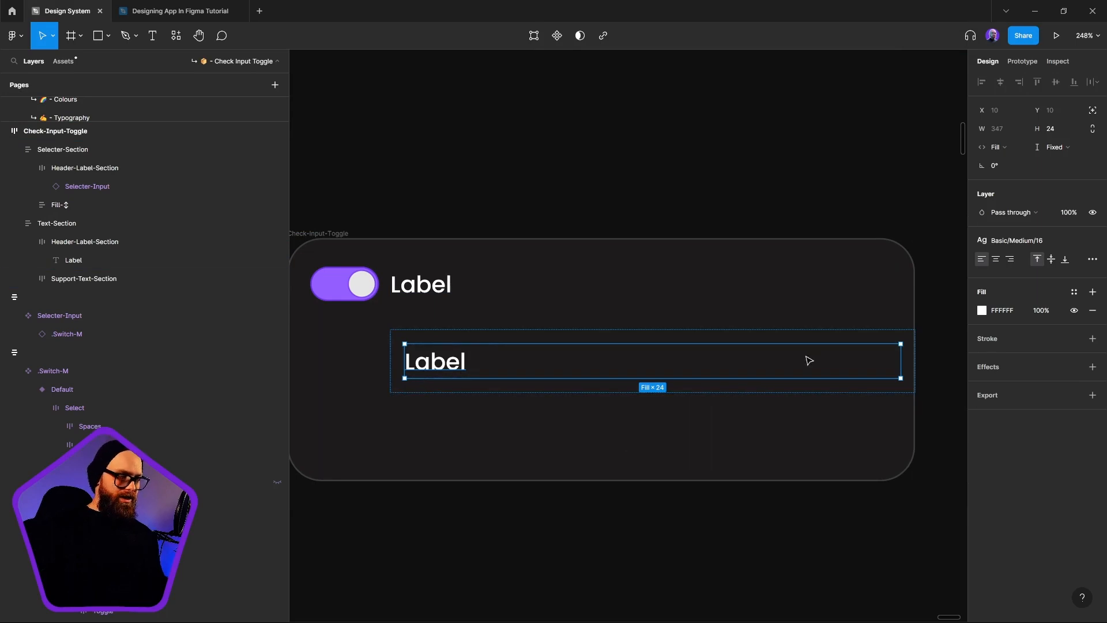
# Step: Set the Support-Text-Section's item spacing, horizontal padding and vertical padding to 0
pyautogui.click(398, 361)
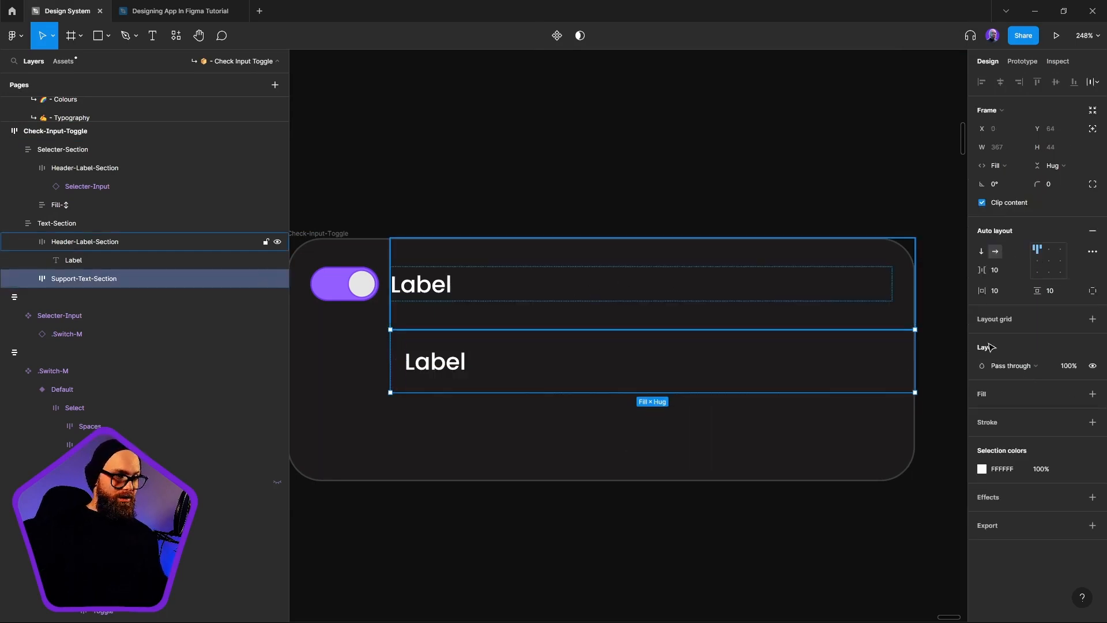
pyautogui.click(1013, 289)
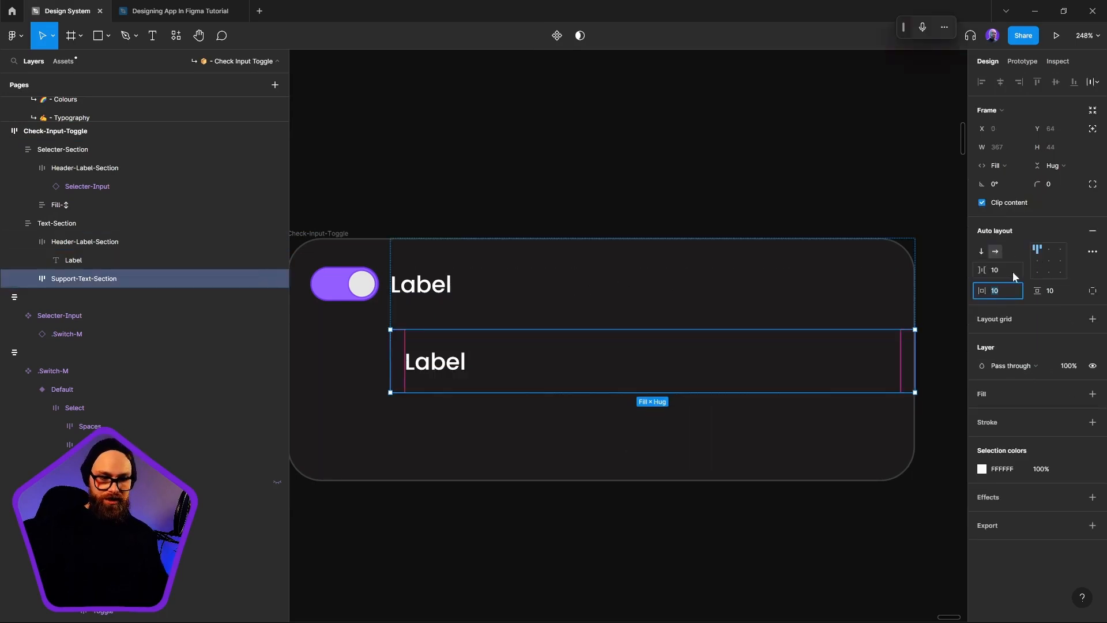
pyautogui.write('0')
pyautogui.click(1016, 277)
pyautogui.click(1073, 291)
pyautogui.write('0')
pyautogui.press('Return')
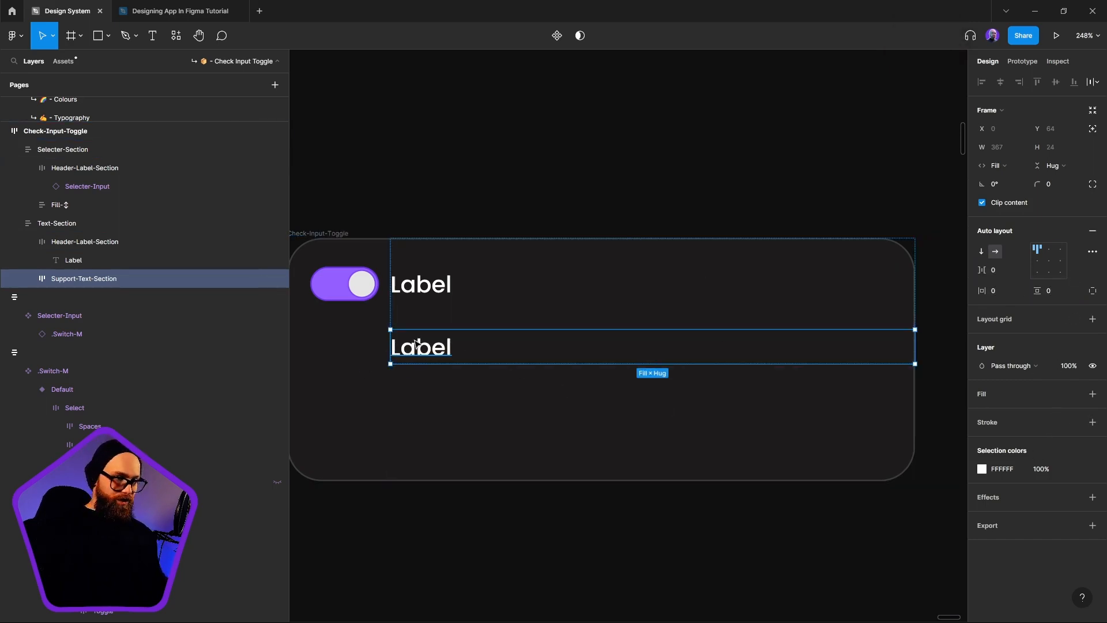
# Step: Apply the Basic/Regular/14 text style and the second, light grey BC/Dark colour style to the support section's label
pyautogui.click(417, 345)
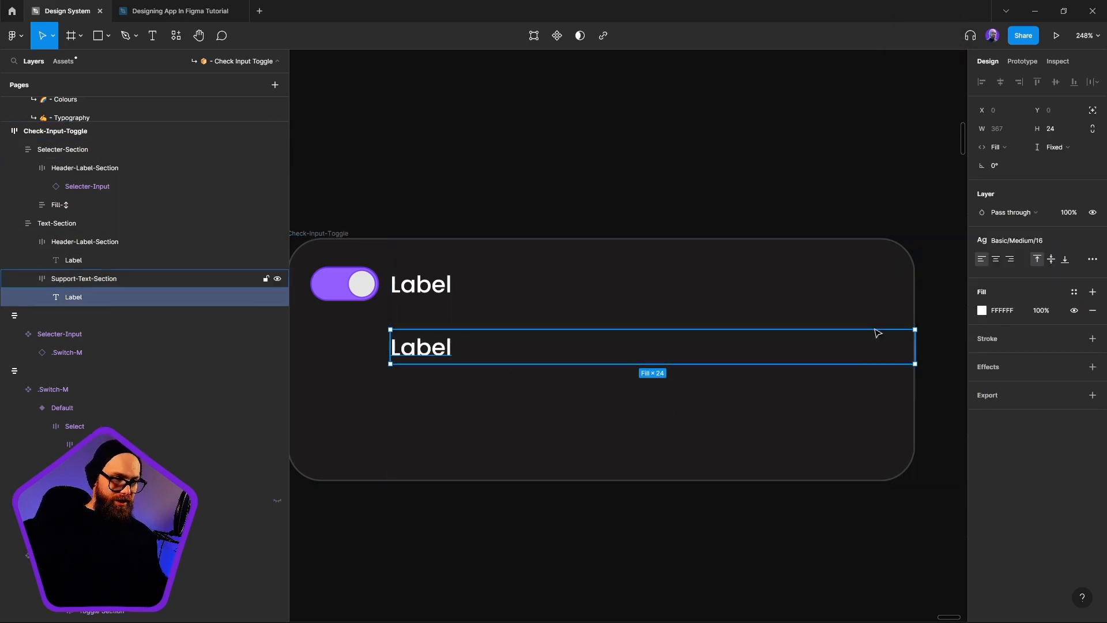
pyautogui.click(1026, 244)
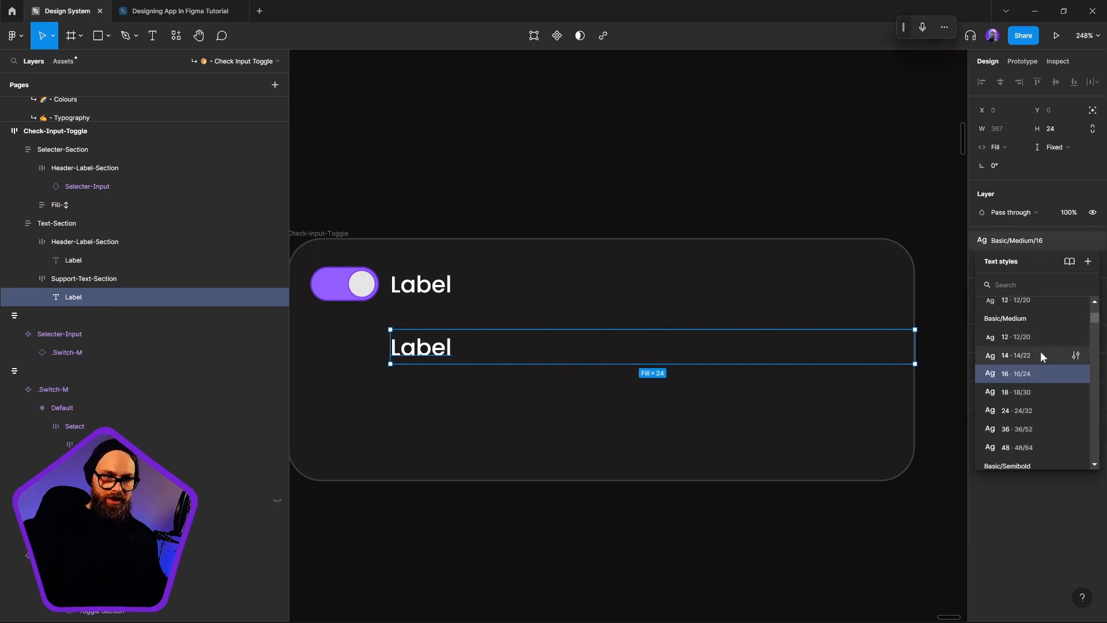
pyautogui.scroll(3, 1041, 351)
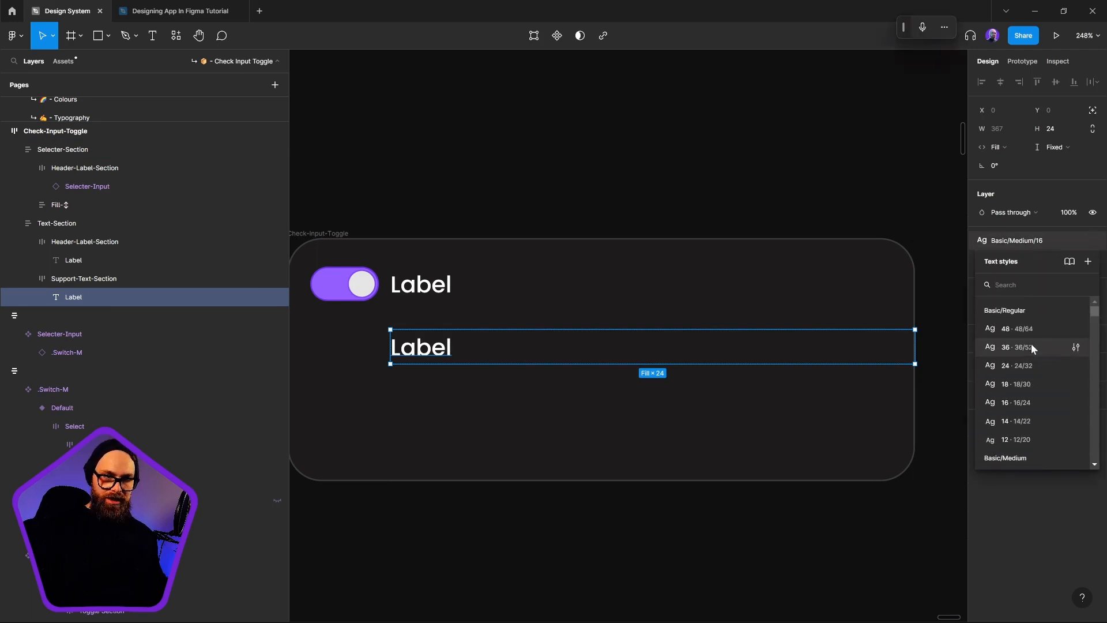
pyautogui.click(1030, 419)
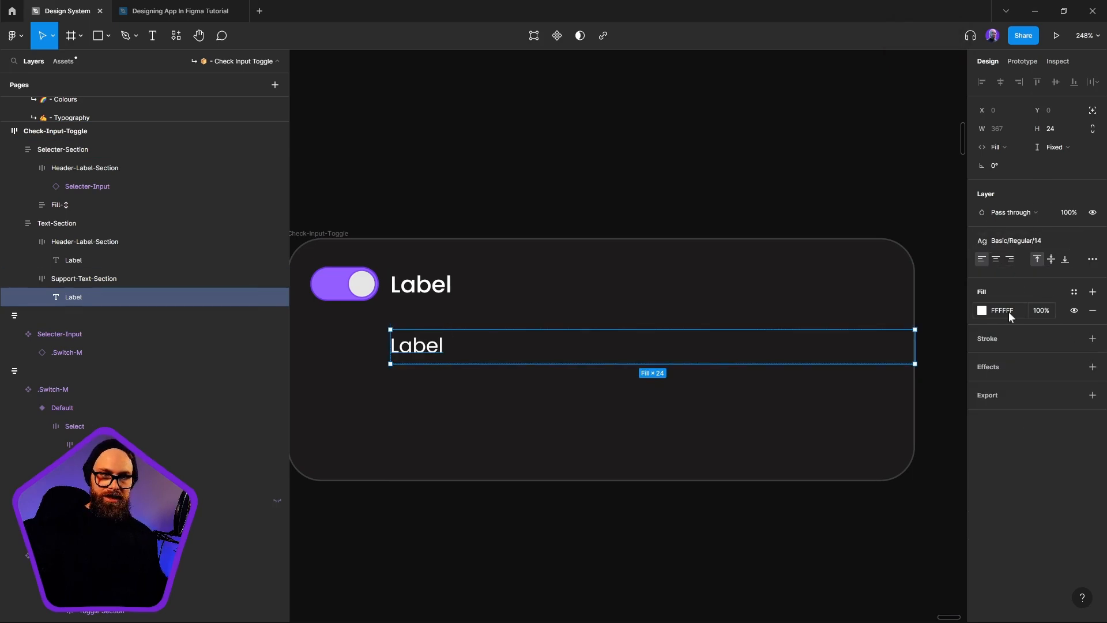
pyautogui.click(1074, 292)
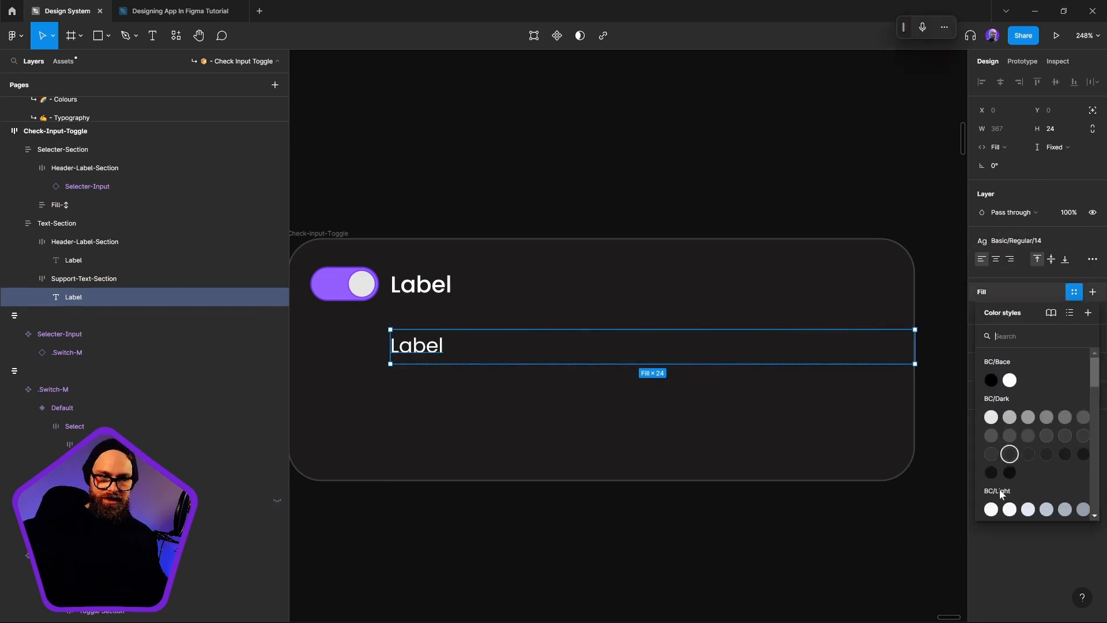
pyautogui.click(1009, 417)
# Step: Apply the BC/Dark/000 colour style to the header label text
pyautogui.click(420, 285)
pyautogui.click(453, 286)
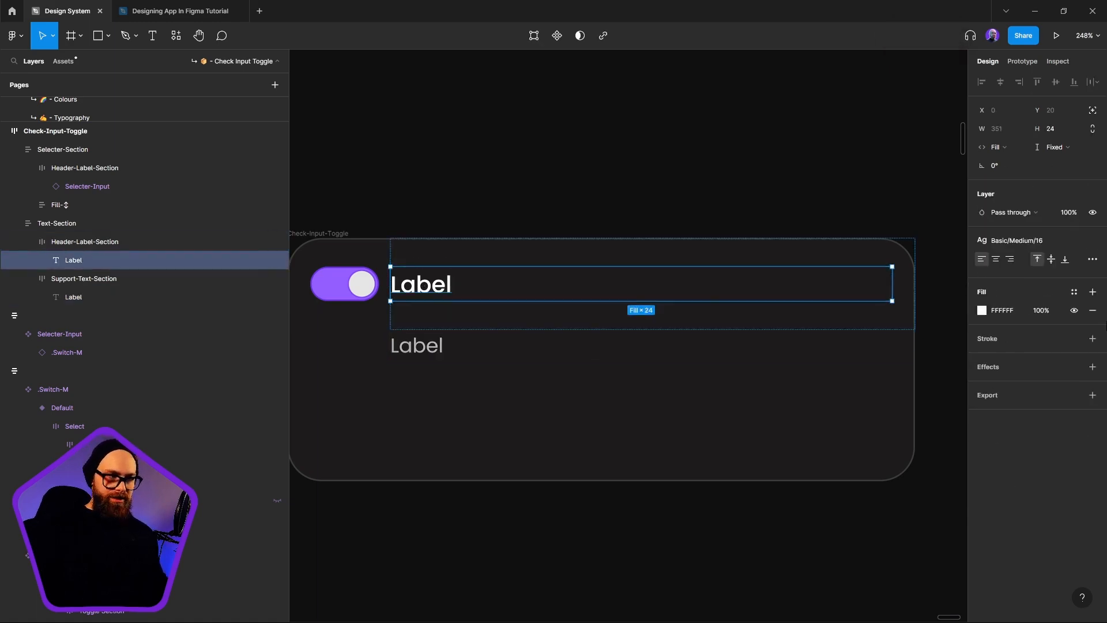
pyautogui.click(1074, 292)
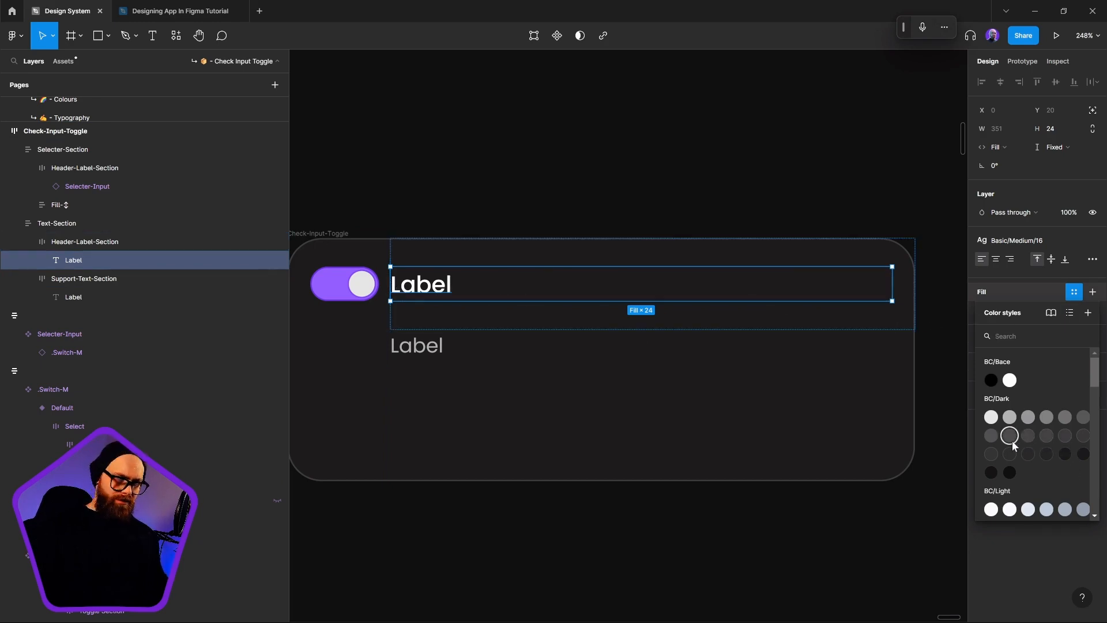
pyautogui.click(991, 417)
# Step: Try reducing the height of the label's Header-Label-Section to about 49
pyautogui.click(422, 326)
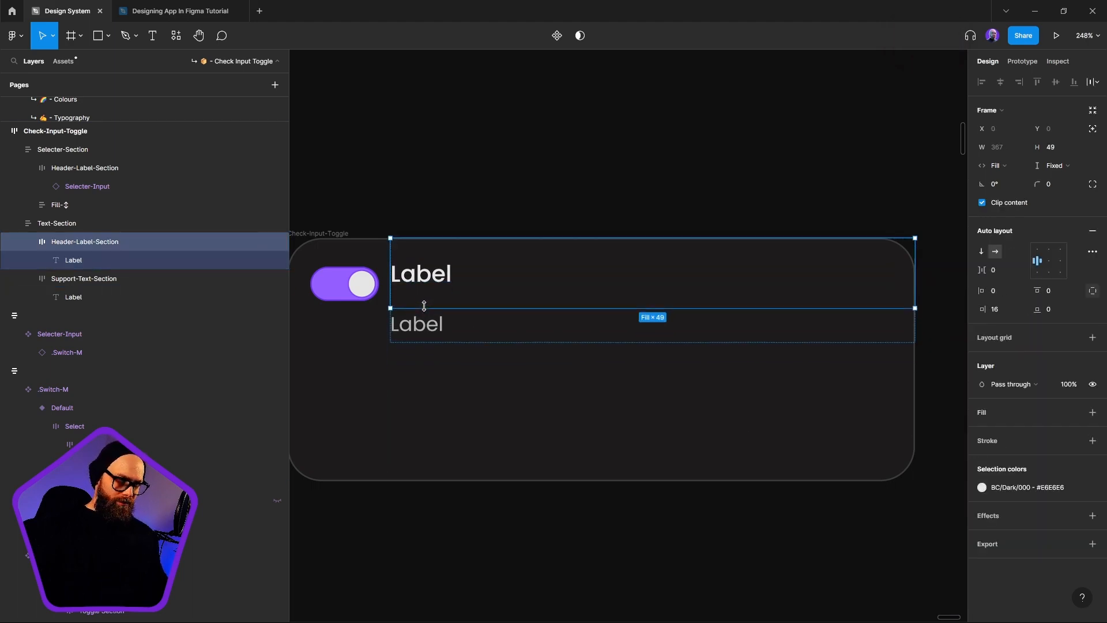
pyautogui.click(620, 128)
# Step: Examine the spacing between the header label and the support label in the Check-Input-Toggle component
pyautogui.scroll(-4, 459, 283)
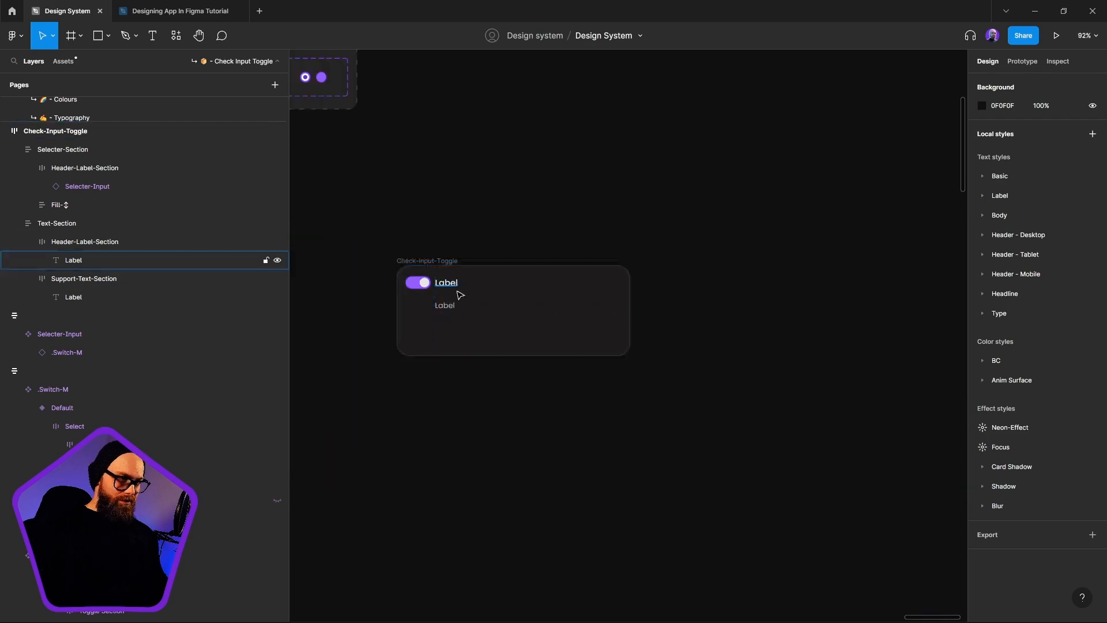
pyautogui.moveTo(455, 291); pyautogui.dragTo(554, 331)
pyautogui.scroll(5, 553, 341)
pyautogui.keyDown('ctrl'); pyautogui.click(584, 383); pyautogui.keyUp('ctrl')
pyautogui.keyDown('ctrl'); pyautogui.click(595, 307); pyautogui.keyUp('ctrl')
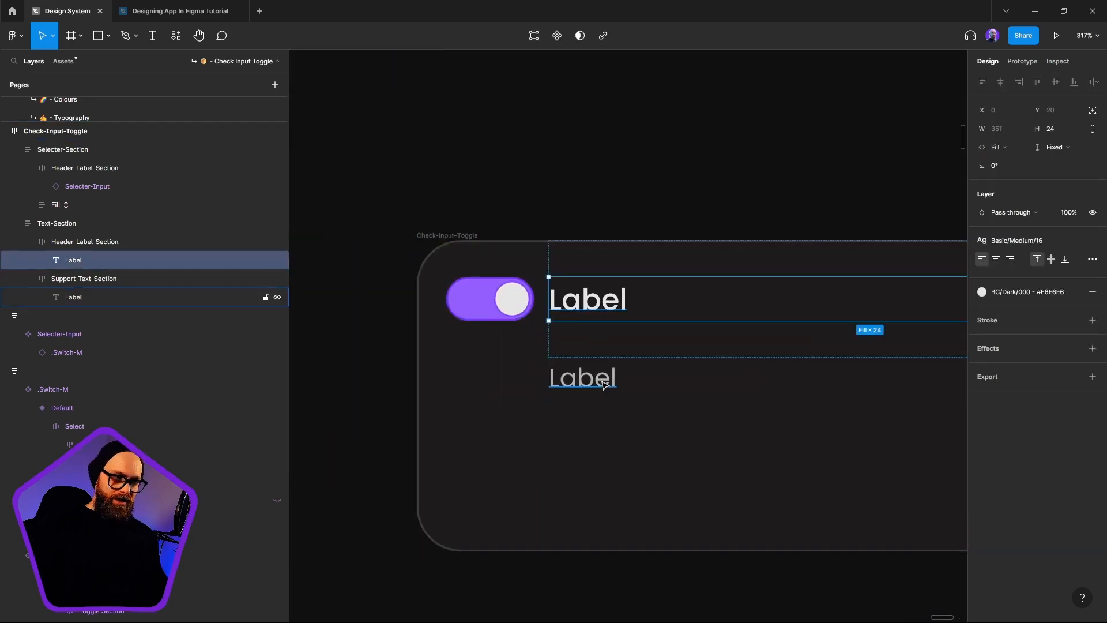
pyautogui.click(610, 341)
pyautogui.keyDown('ctrl'); pyautogui.click(596, 311); pyautogui.keyUp('ctrl')
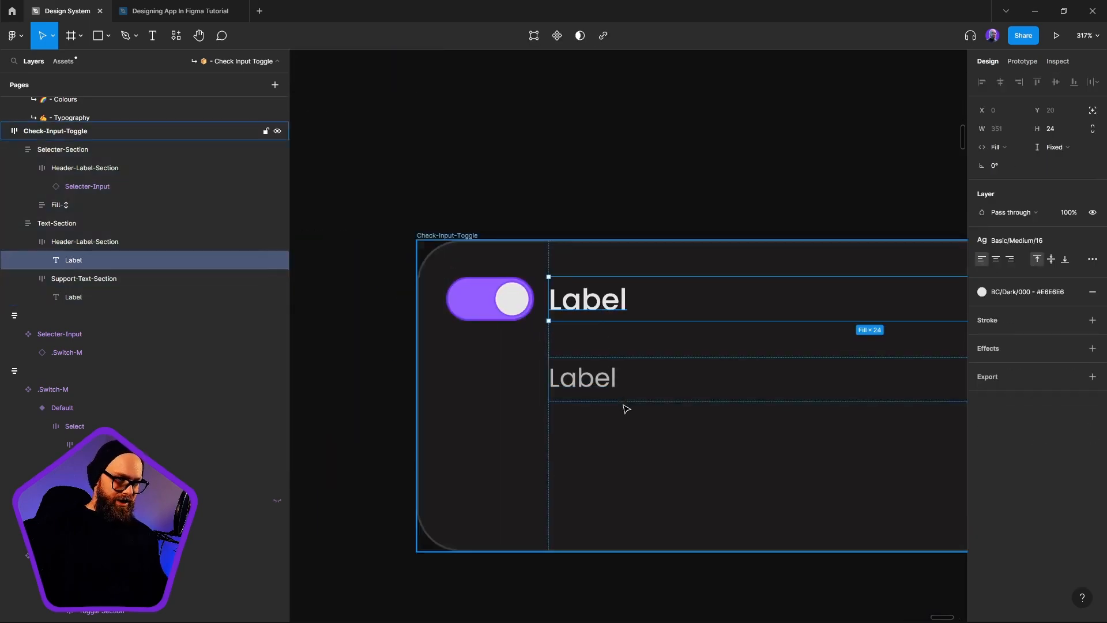
pyautogui.click(628, 353)
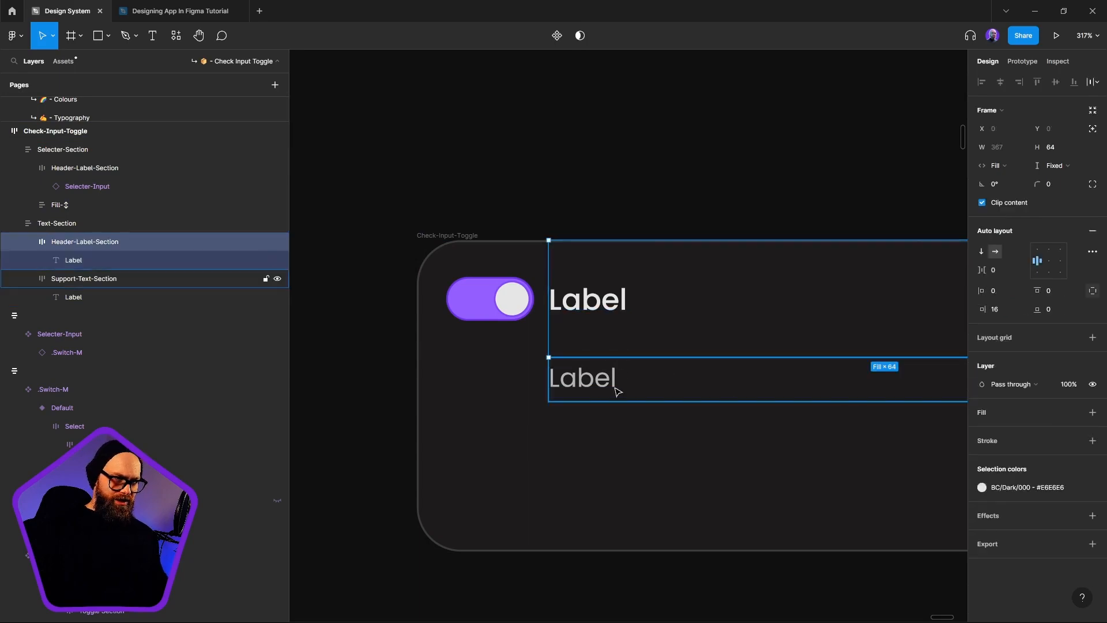
# Step: Align the header label to the bottom left of its section and the switch to the bottom centre of its Header-Label-Section
pyautogui.click(1037, 274)
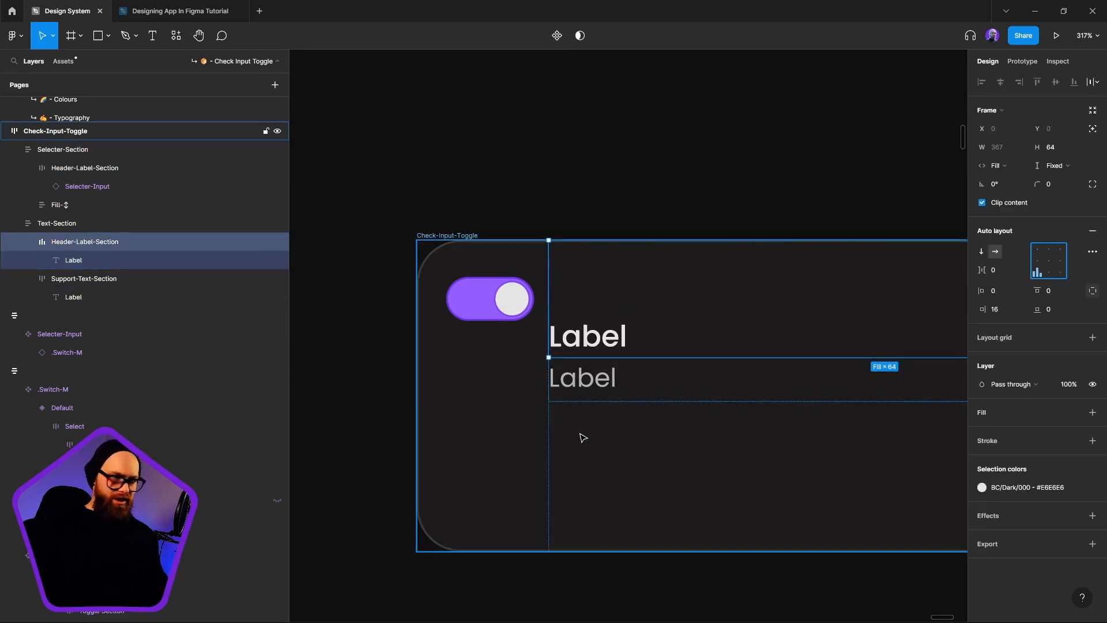
pyautogui.doubleClick(462, 314)
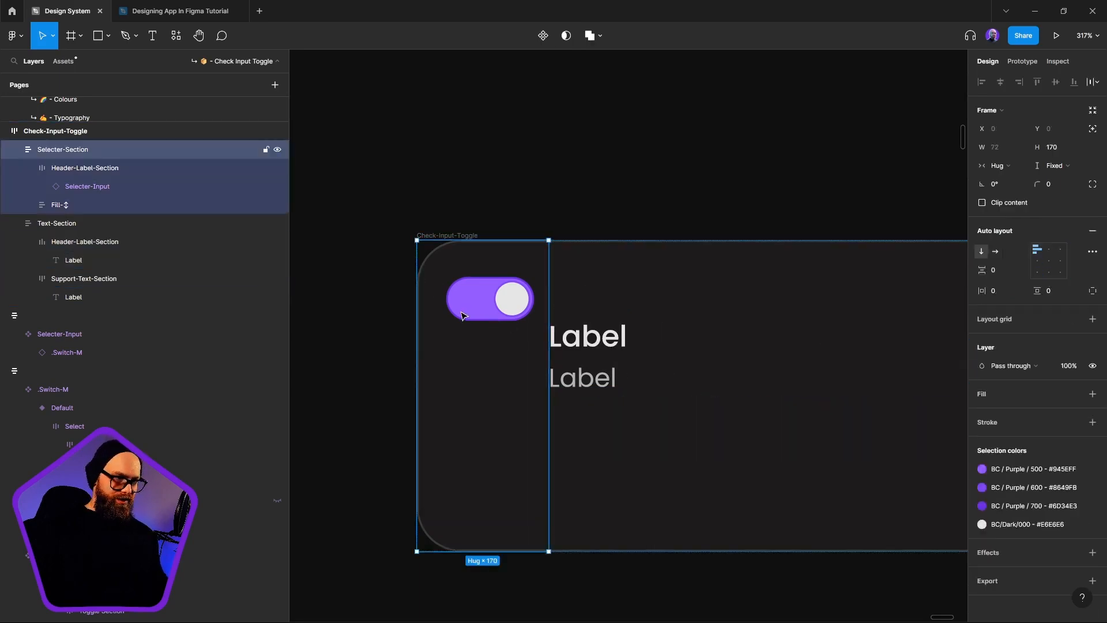
pyautogui.doubleClick(491, 303)
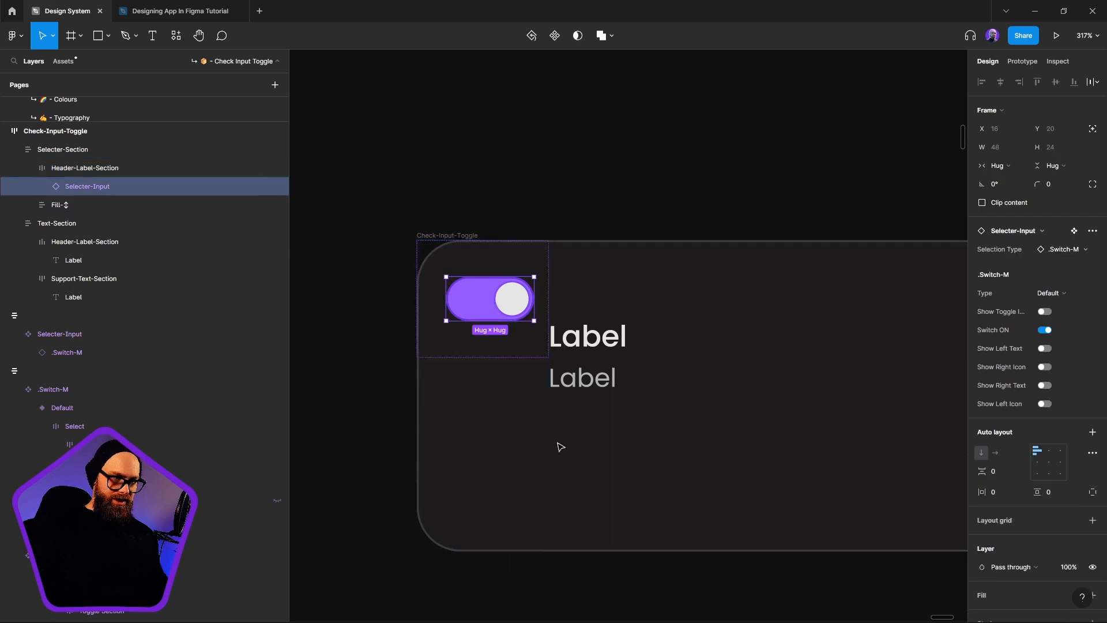
pyautogui.click(85, 168)
pyautogui.click(1049, 273)
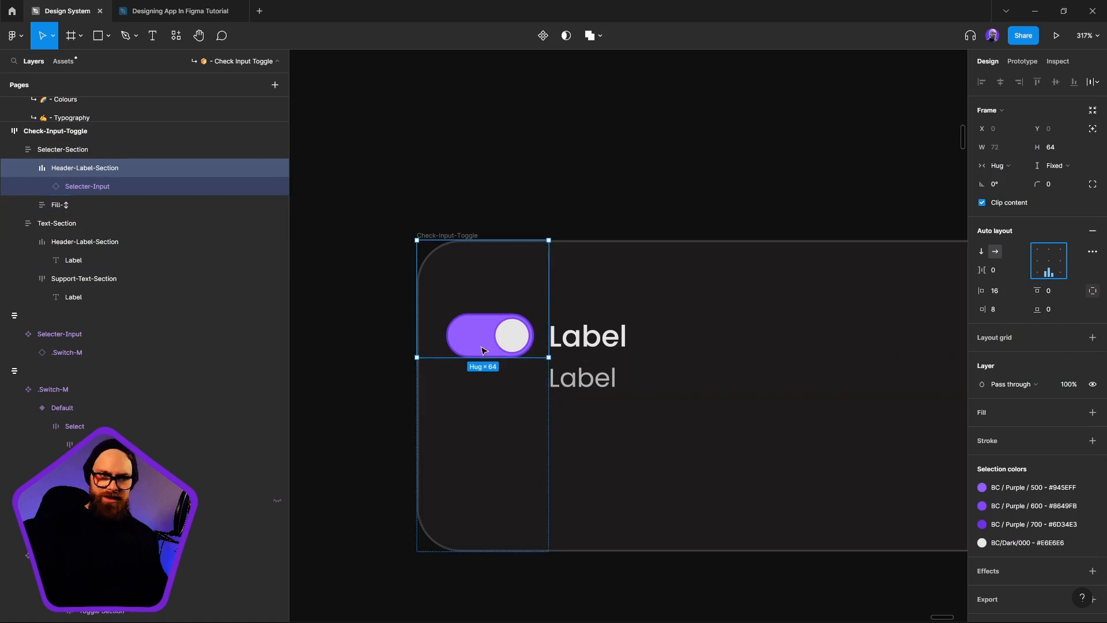
# Step: Set the bottom padding to 8 on both the switch's and the label's Header-Label-Section
pyautogui.click(1053, 310)
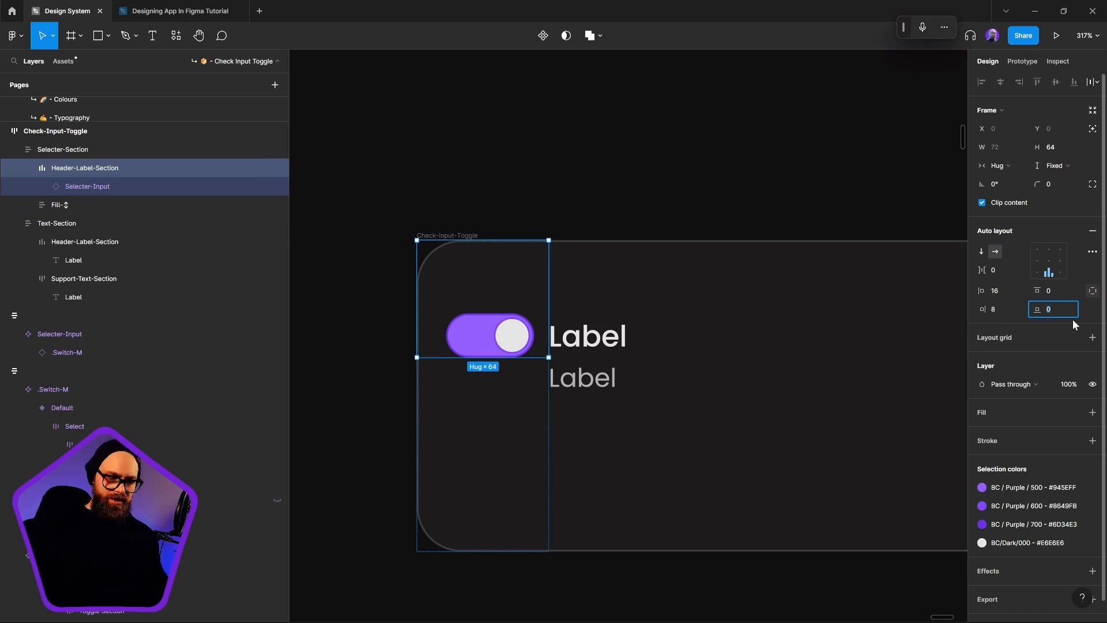
pyautogui.click(623, 322)
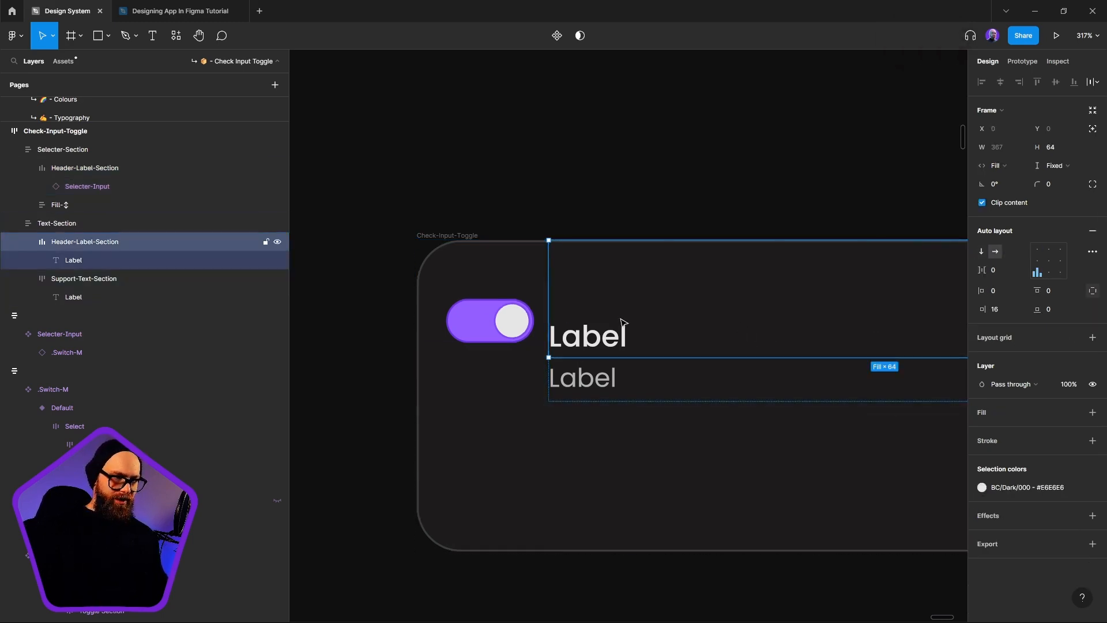
pyautogui.click(1063, 314)
pyautogui.write('8')
pyautogui.press('Return')
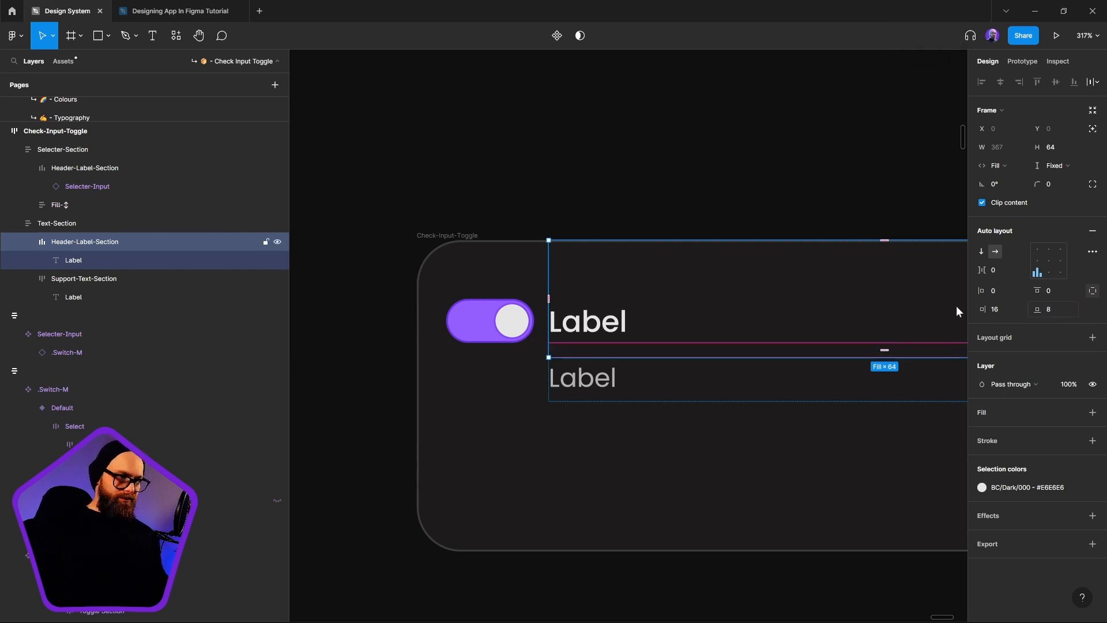
# Step: Try setting the height of the switch's Header-Label-Section to 32
pyautogui.click(541, 293)
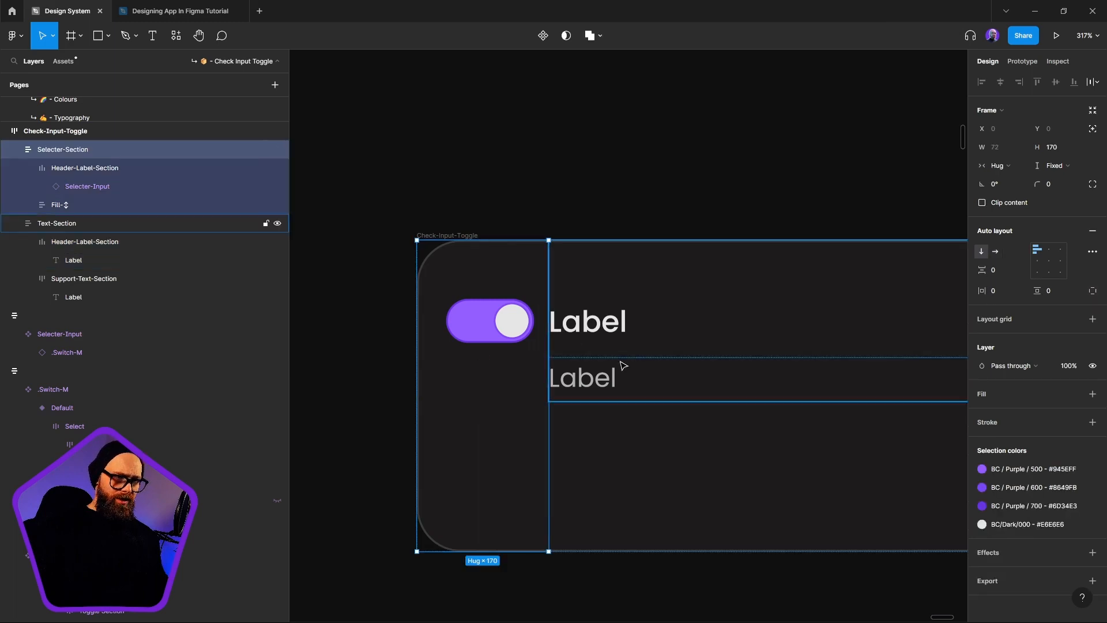
pyautogui.keyDown('ctrl'); pyautogui.click(490, 315); pyautogui.keyUp('ctrl')
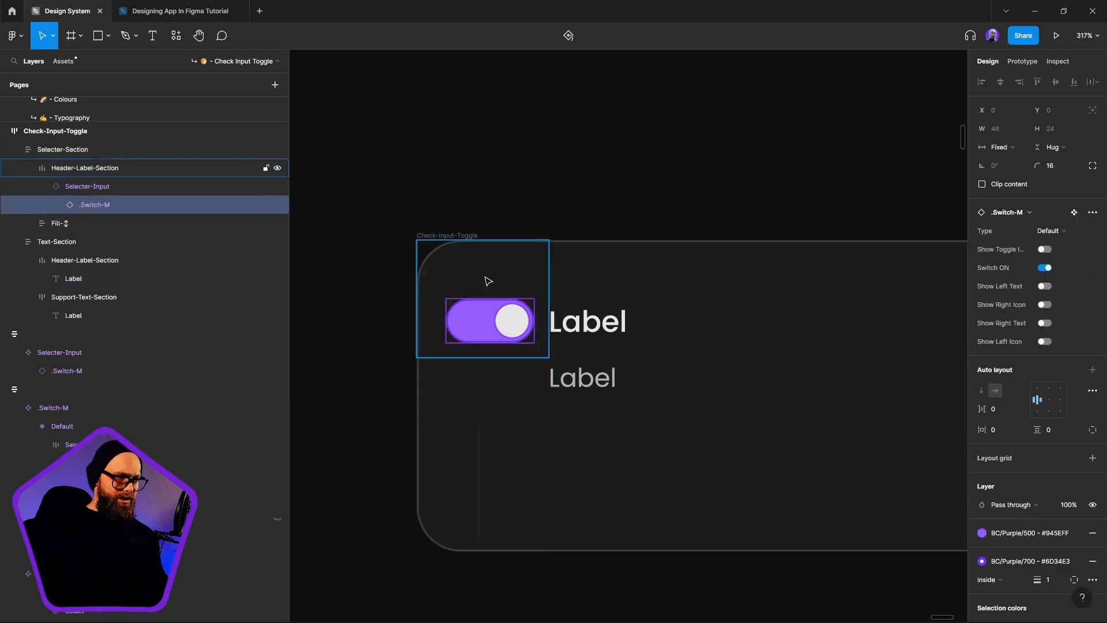
pyautogui.keyDown('ctrl'); pyautogui.click(486, 278); pyautogui.keyUp('ctrl')
pyautogui.click(1066, 150)
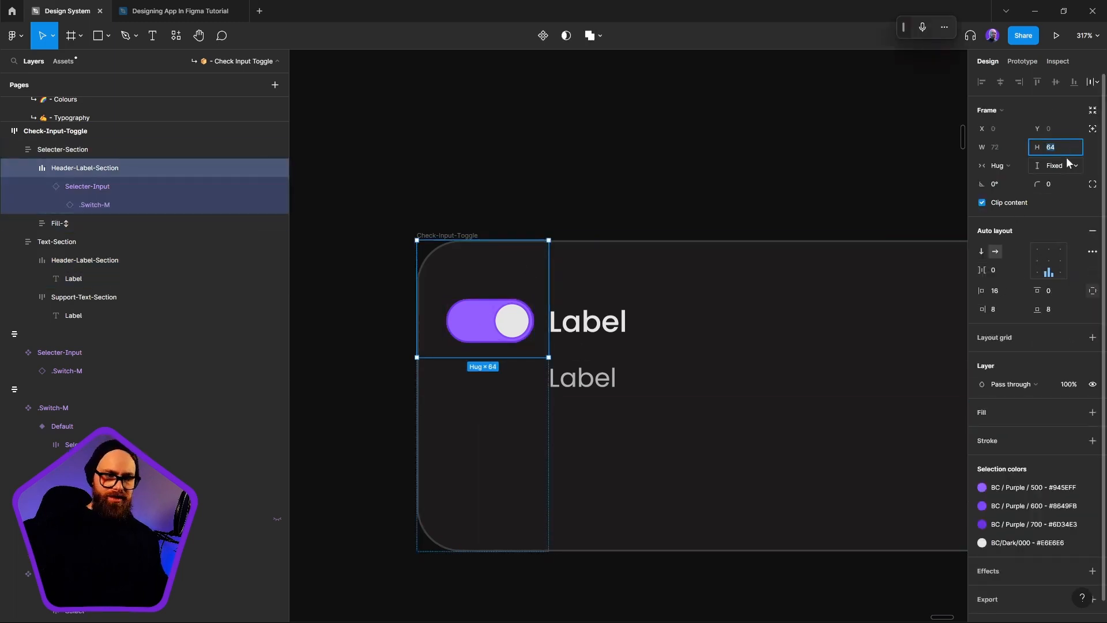
pyautogui.write('32')
pyautogui.press('Return')
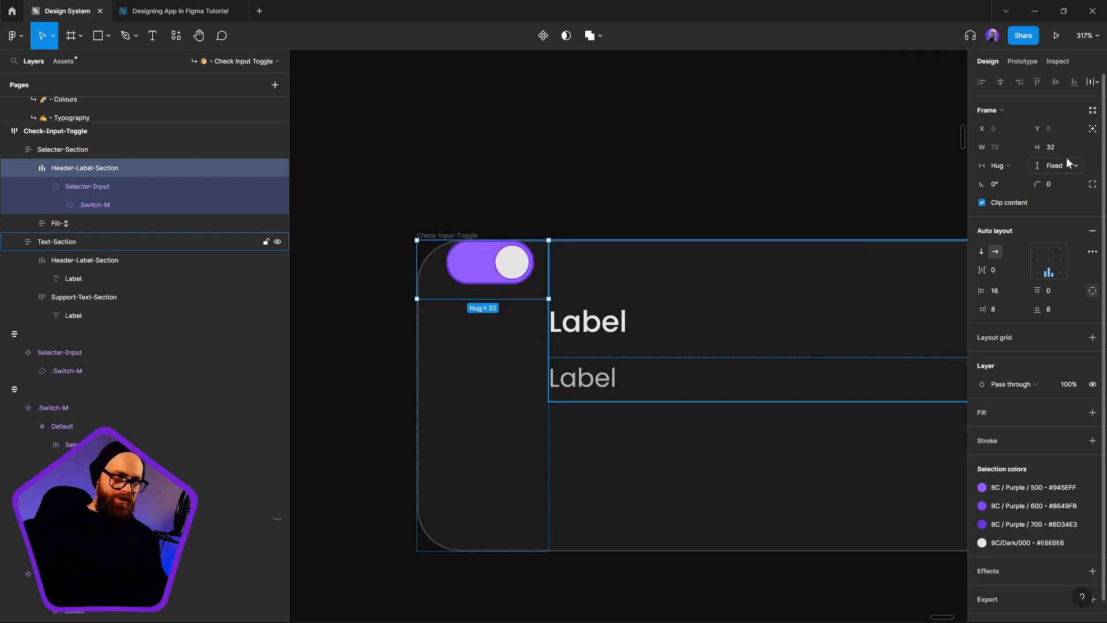
pyautogui.hotkey('ctrl', 'z')
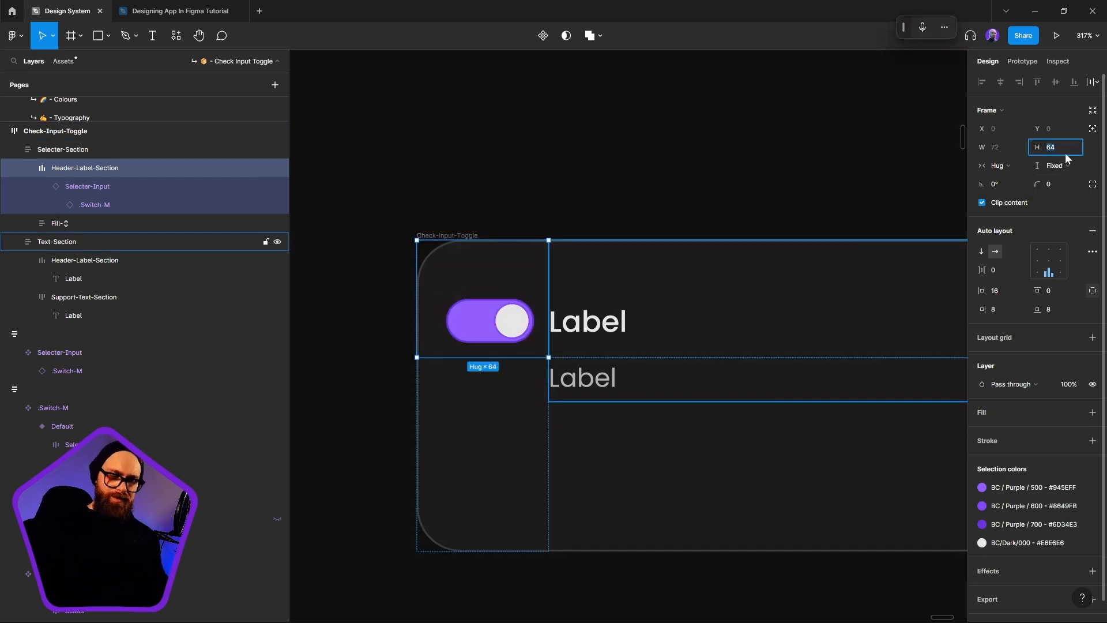
# Step: Set the height of both the switch's and the label's Header-Label-Section to 48
pyautogui.write('48')
pyautogui.press('Return')
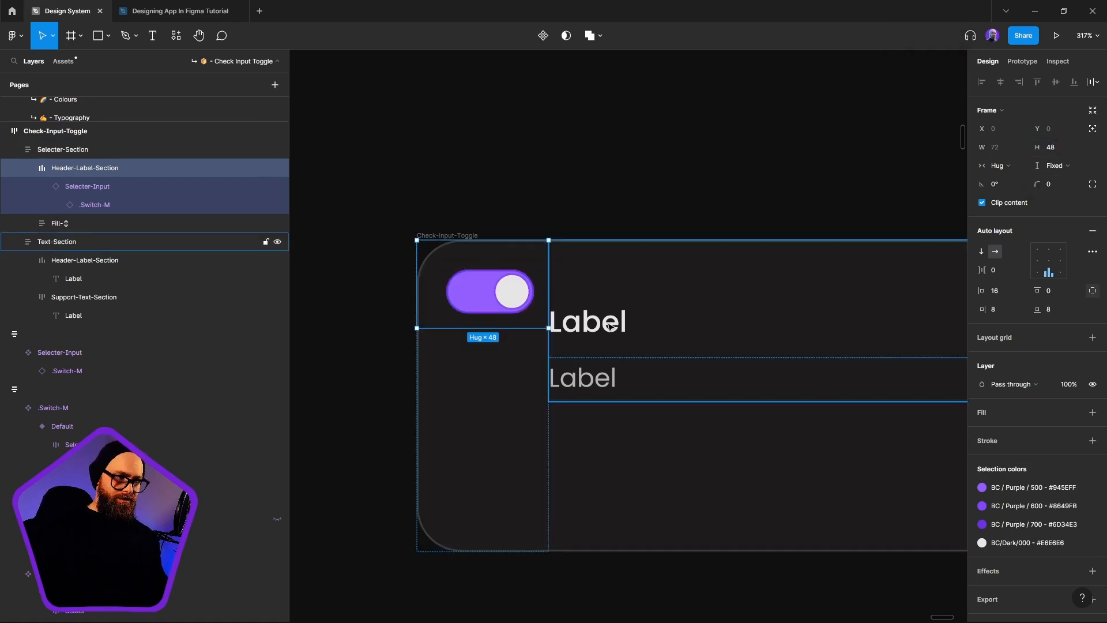
pyautogui.click(620, 321)
pyautogui.click(1065, 146)
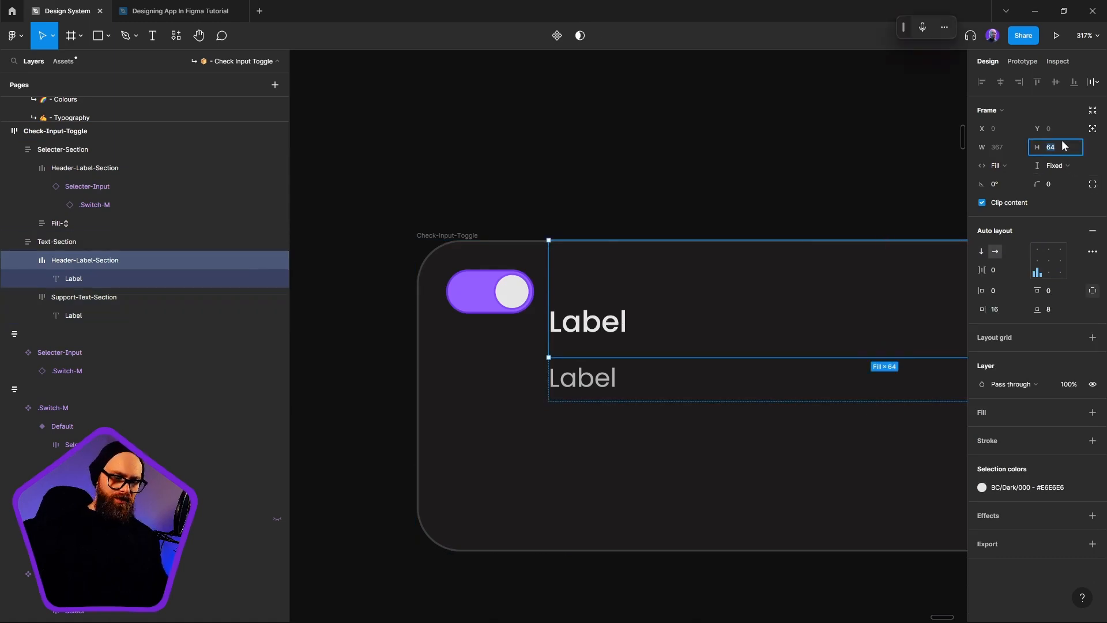
pyautogui.write('48')
pyautogui.press('Return')
pyautogui.click(726, 130)
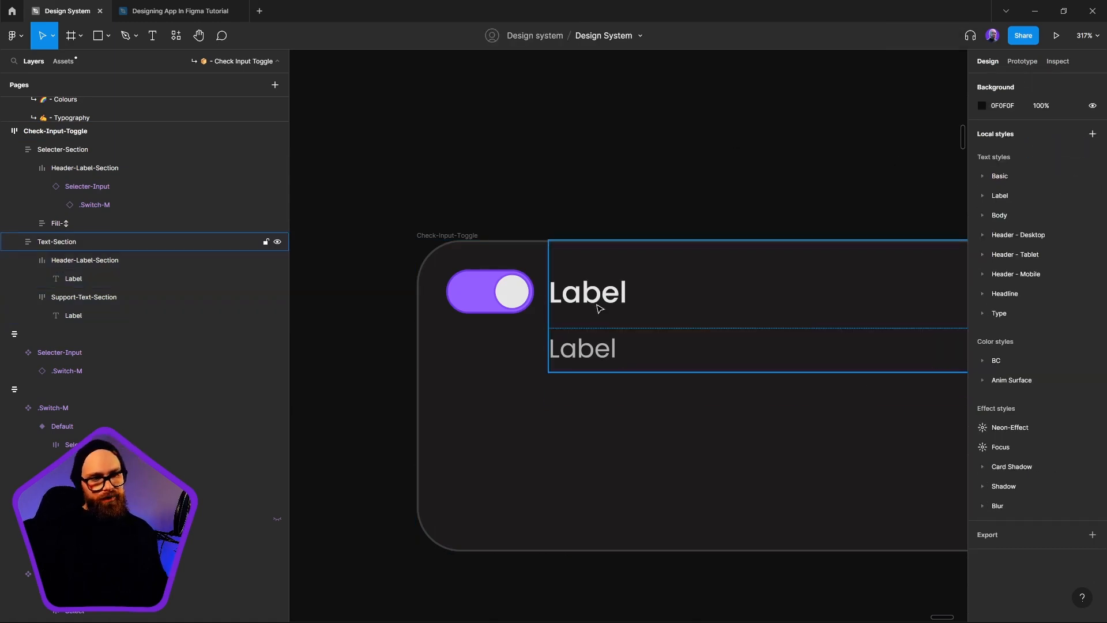
# Step: Examine the alignment of the switch and header label, and the height sizing of the Support-Text-Section and Text-Section
pyautogui.doubleClick(514, 291)
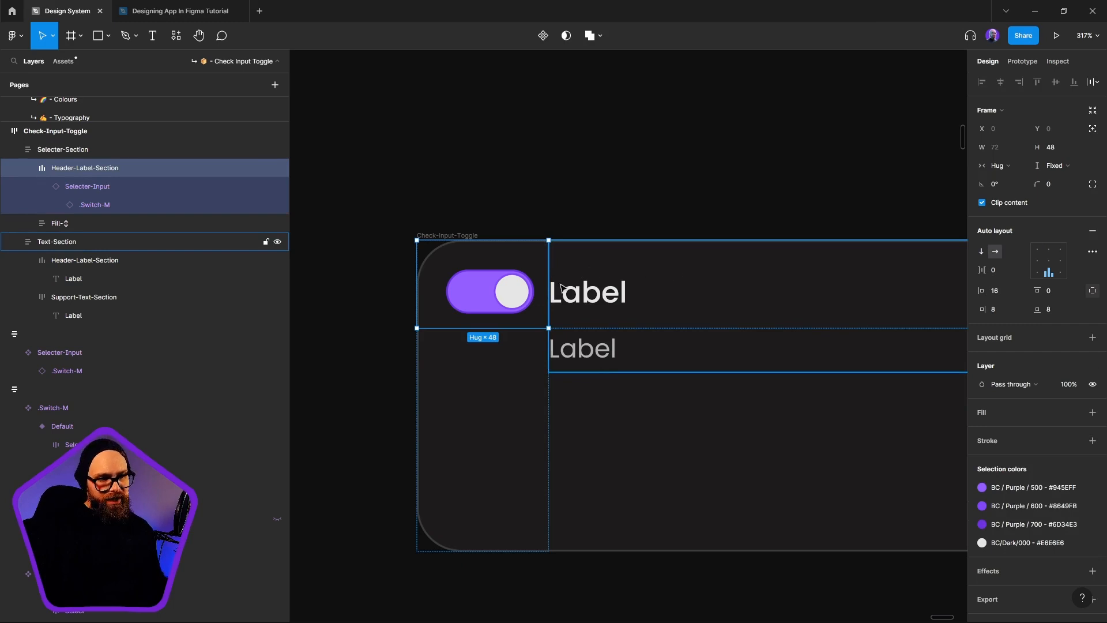
pyautogui.click(728, 304)
pyautogui.click(728, 299)
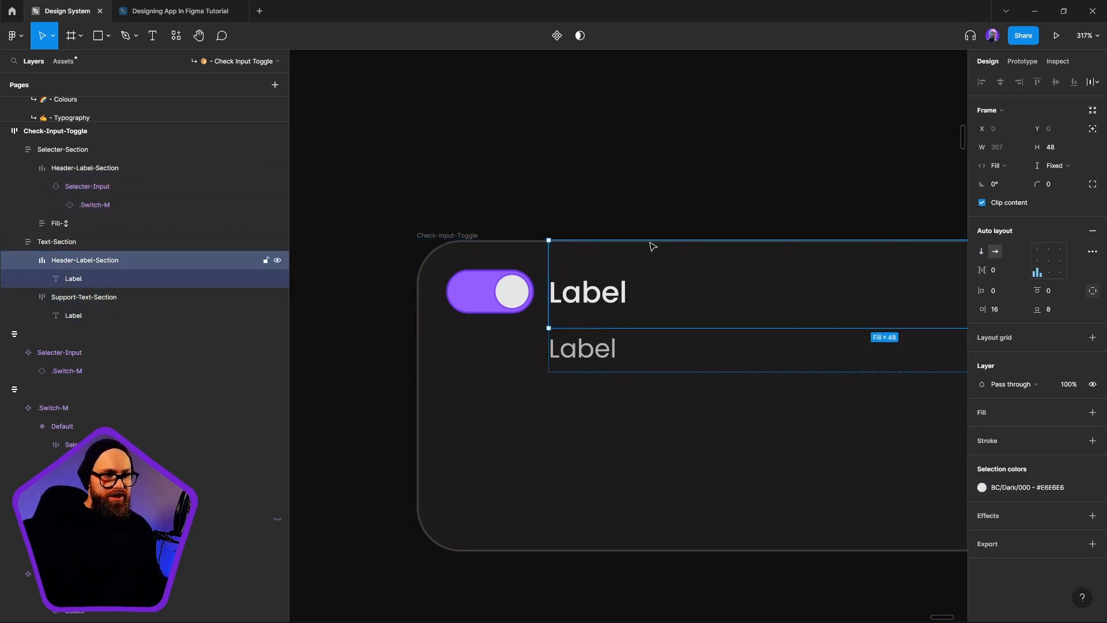
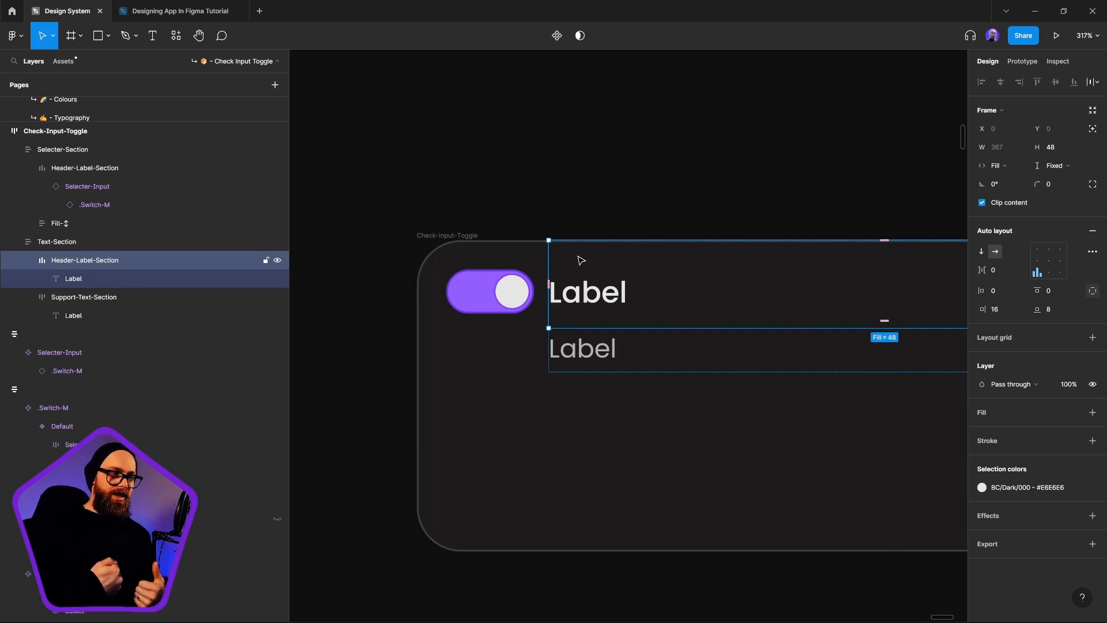
pyautogui.click(543, 277)
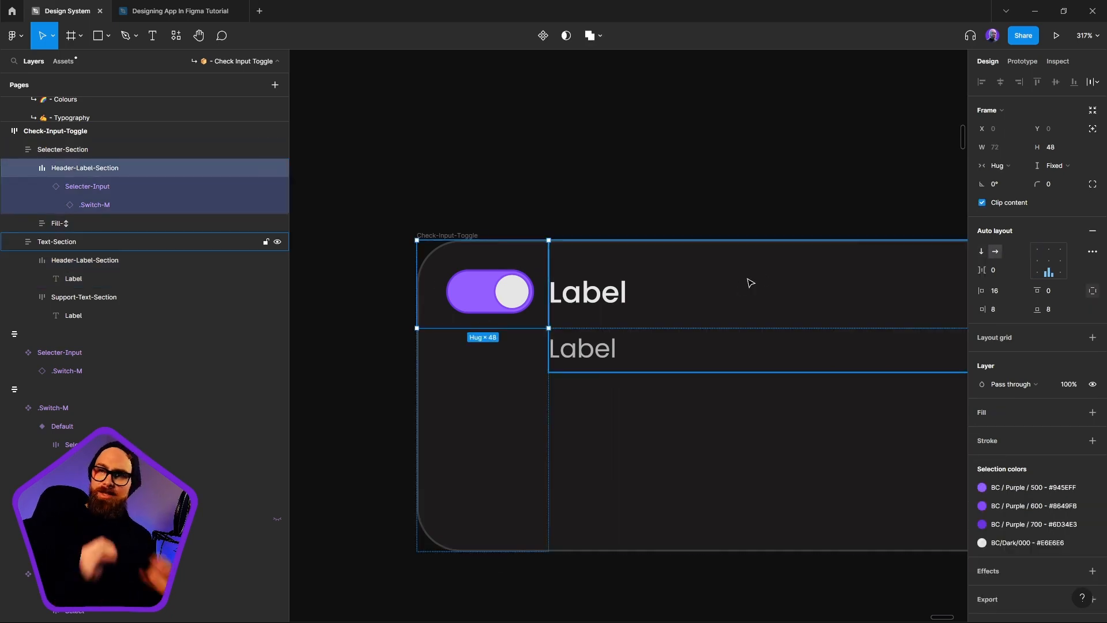
pyautogui.click(693, 227)
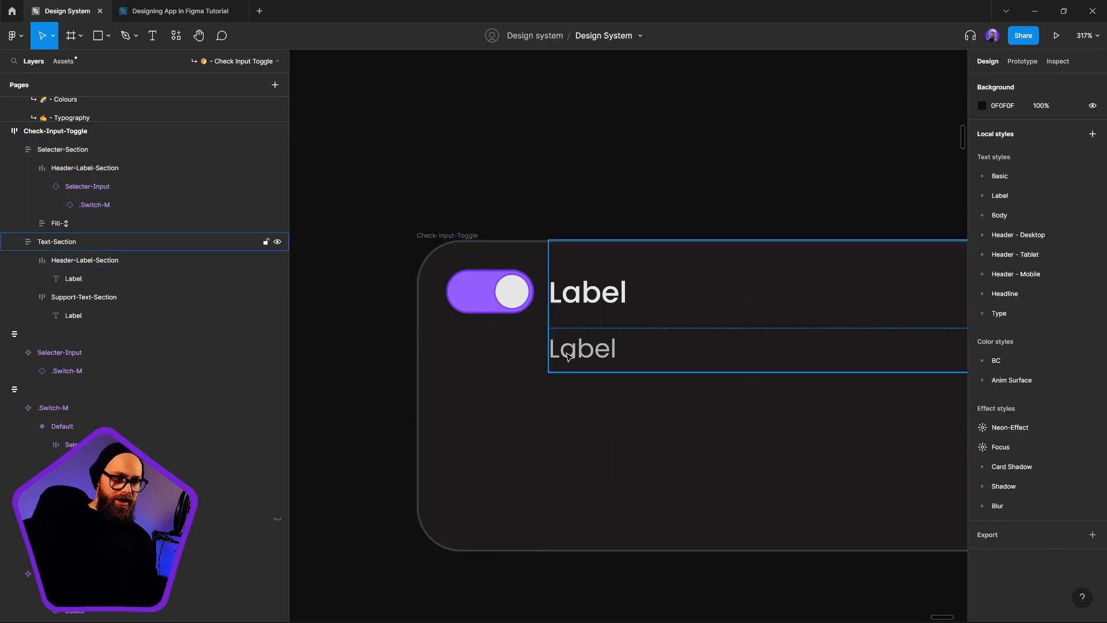
pyautogui.click(586, 369)
pyautogui.click(585, 359)
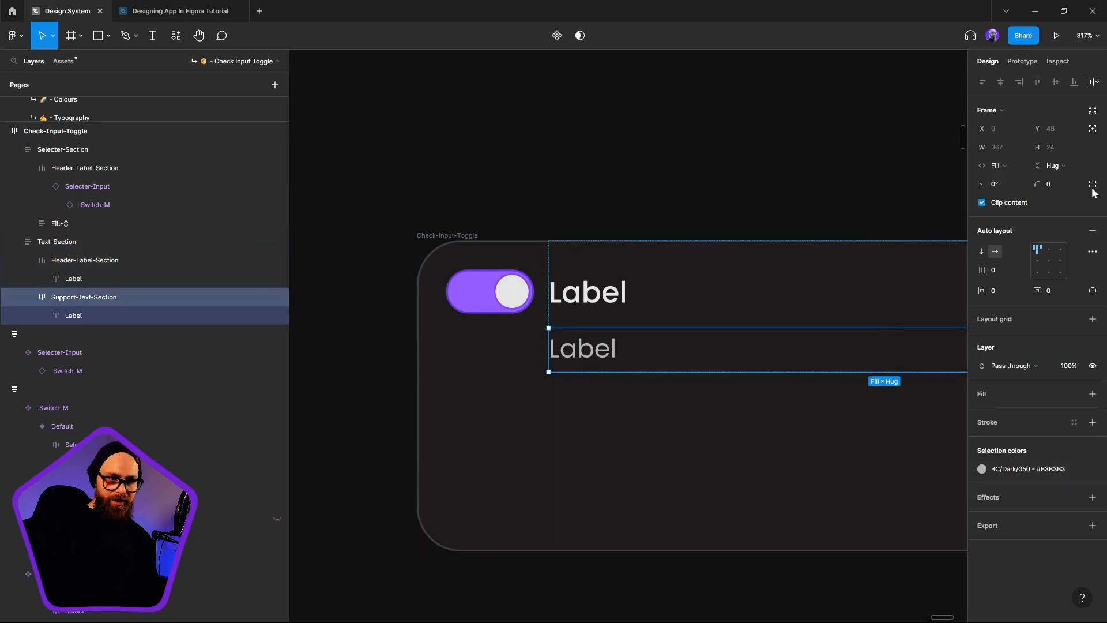
pyautogui.click(1075, 174)
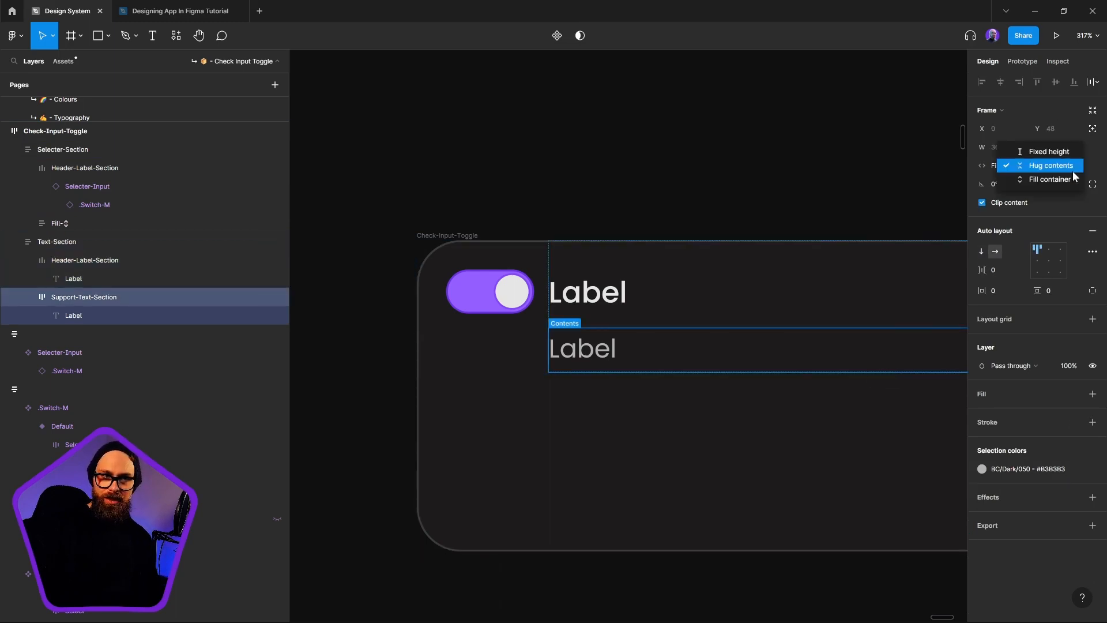
pyautogui.click(1074, 171)
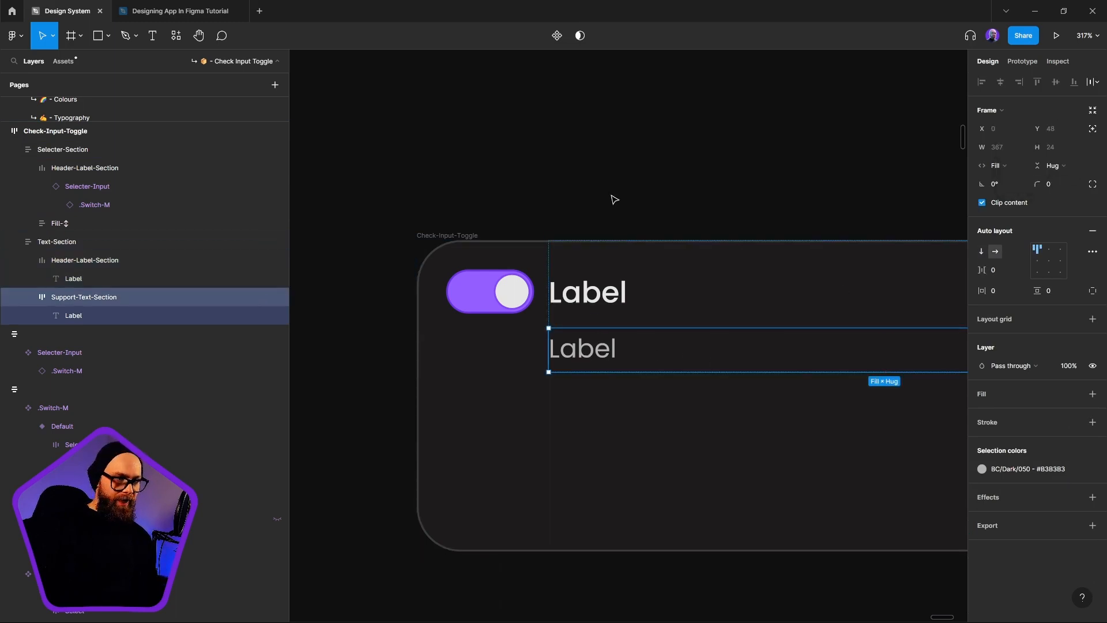
pyautogui.press('Escape')
pyautogui.click(711, 310)
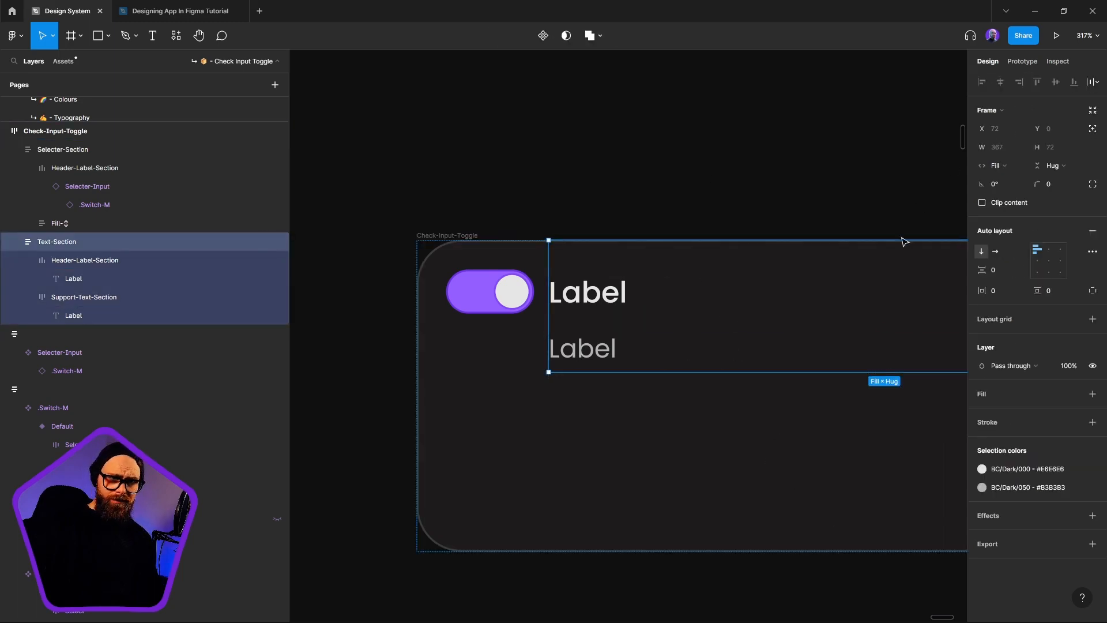
pyautogui.press('Escape')
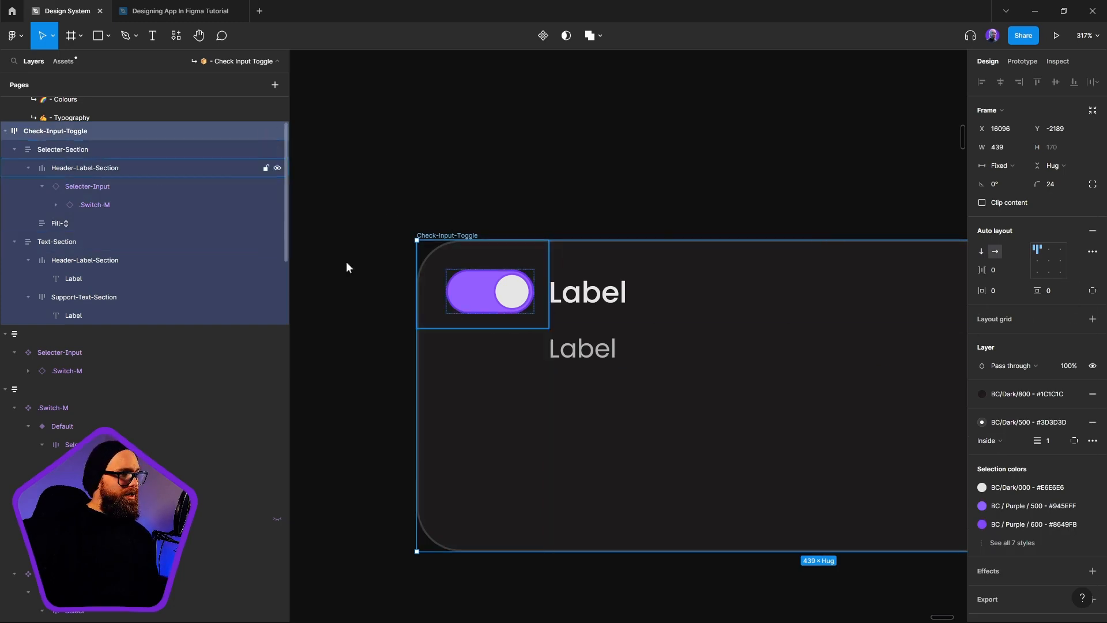
# Step: Set the vertical padding, horizontal padding and item spacing of the Fill-↕ frame below the switch to 0
pyautogui.click(493, 362)
pyautogui.click(489, 369)
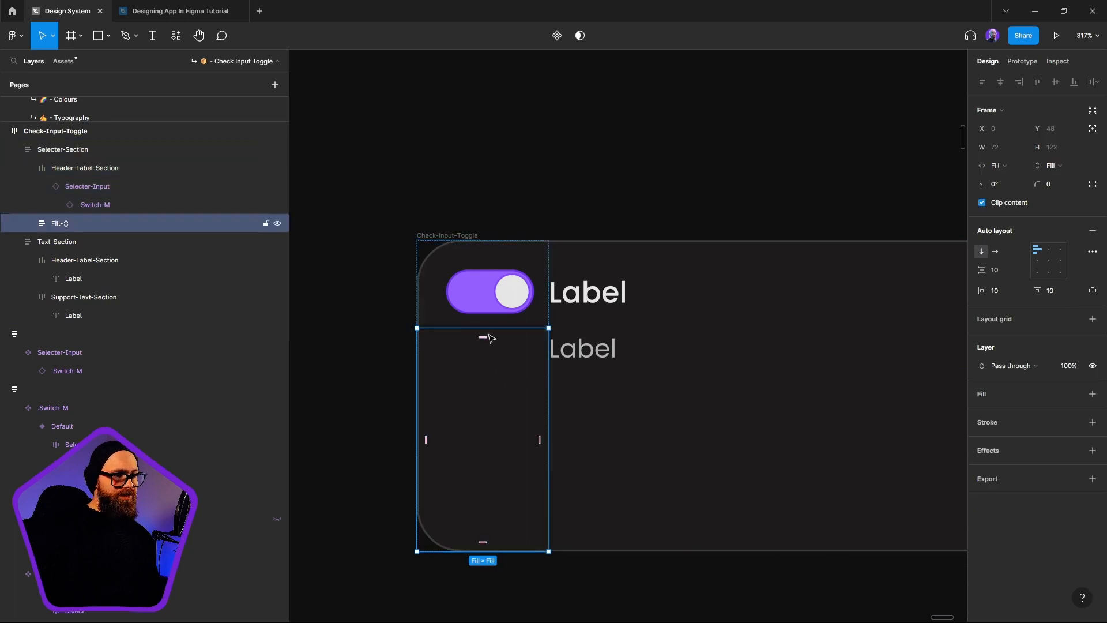
pyautogui.click(1059, 293)
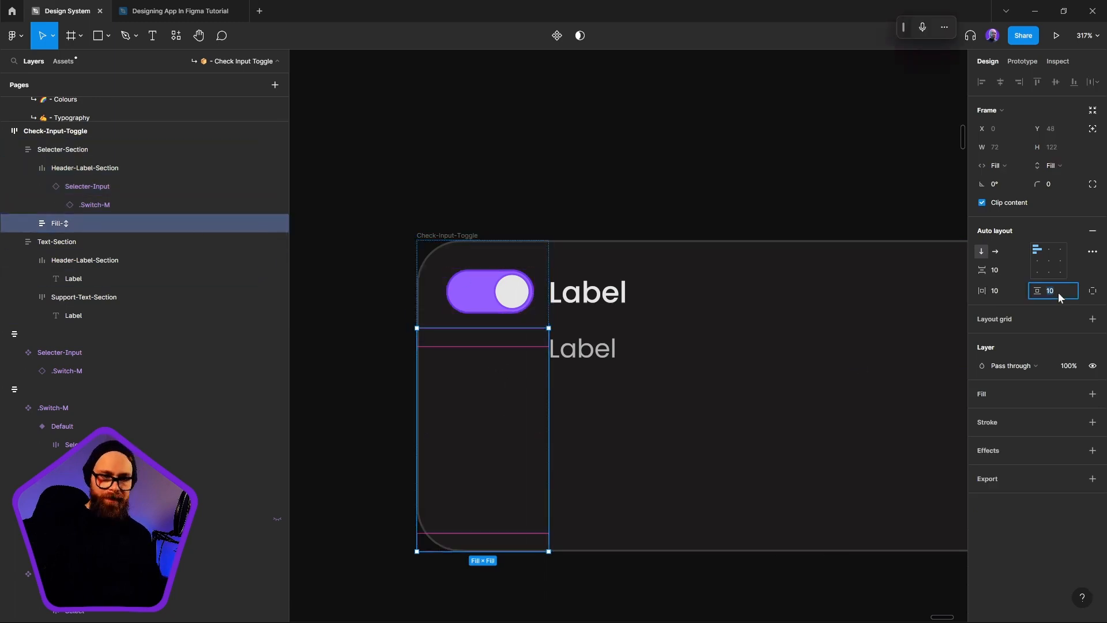
pyautogui.write('0')
pyautogui.click(1009, 291)
pyautogui.write('0')
pyautogui.click(1009, 272)
pyautogui.write('0')
pyautogui.press('Return')
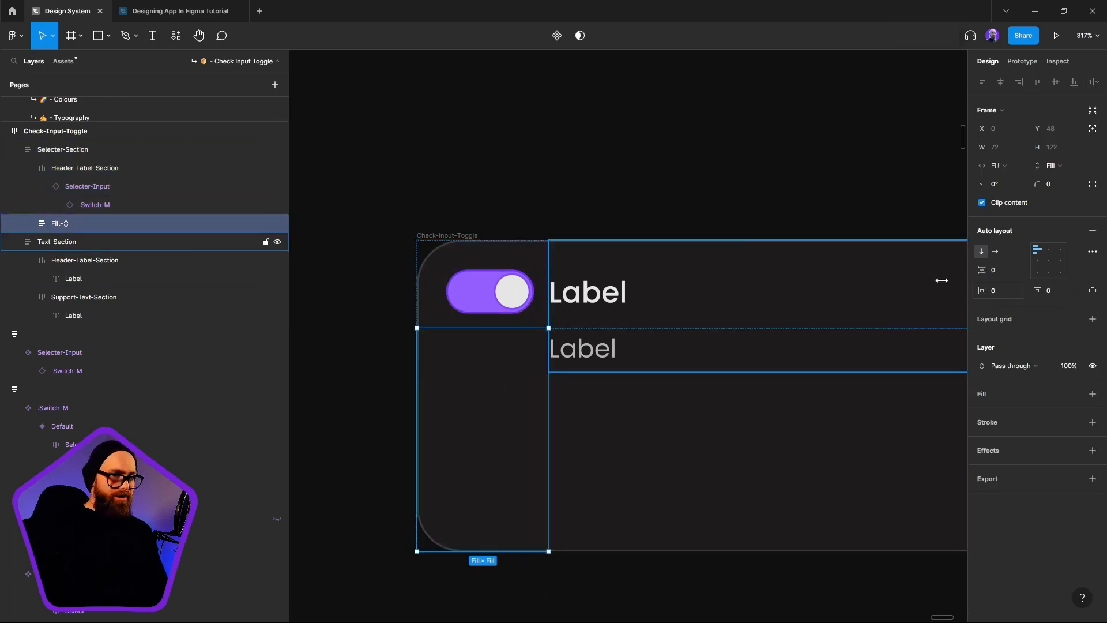
# Step: Change the Selecter-Section's height sizing to Hug contents
pyautogui.click(35, 169)
pyautogui.click(60, 170)
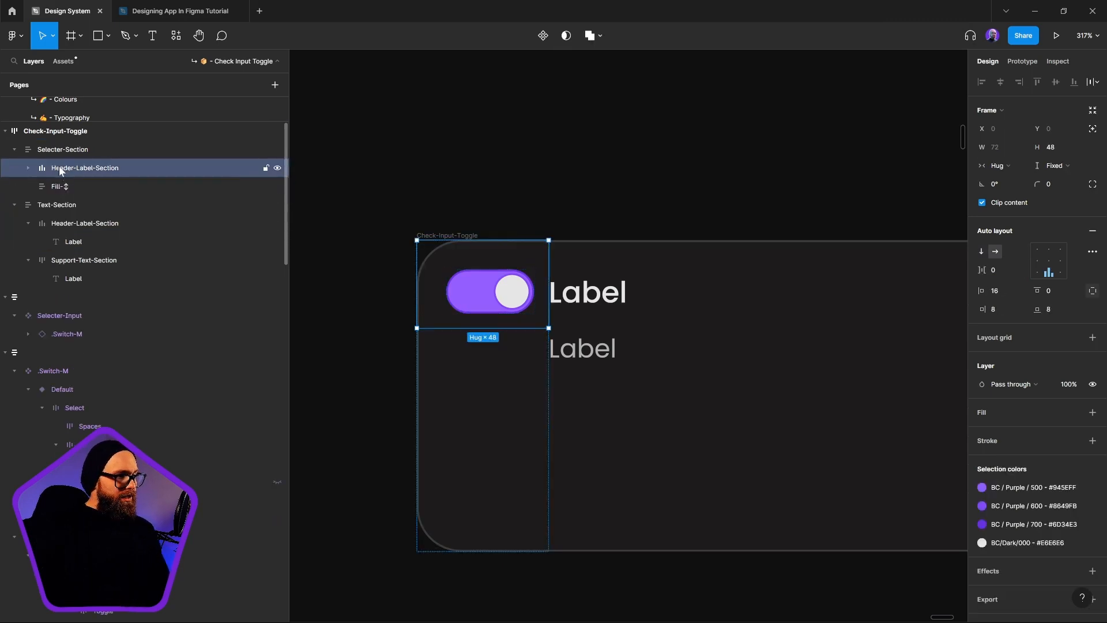
pyautogui.click(55, 151)
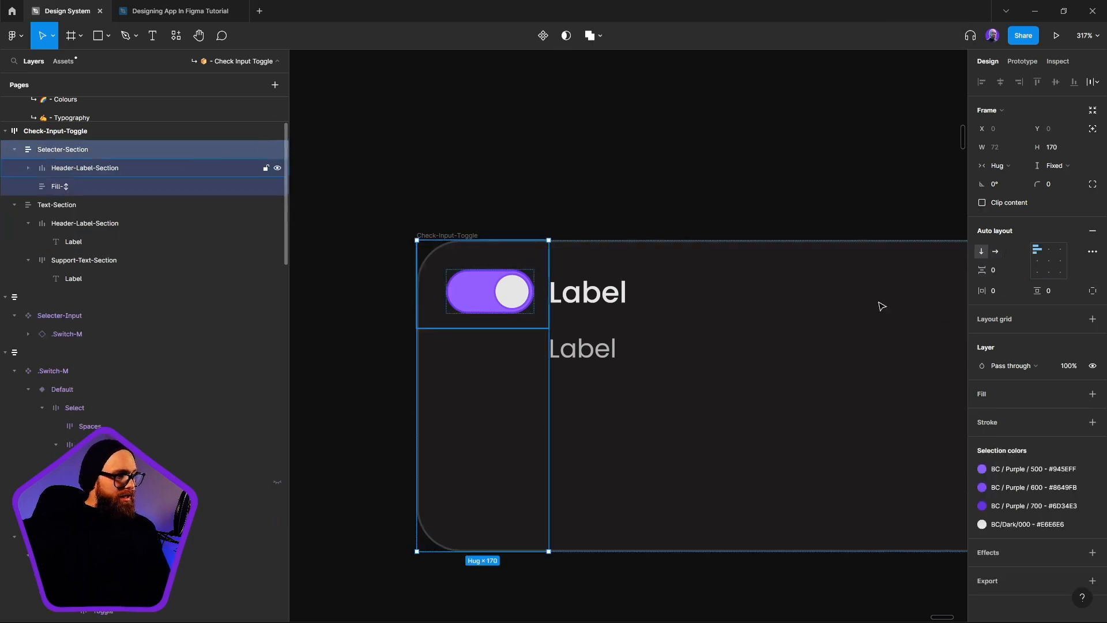
pyautogui.click(1070, 168)
pyautogui.click(1068, 182)
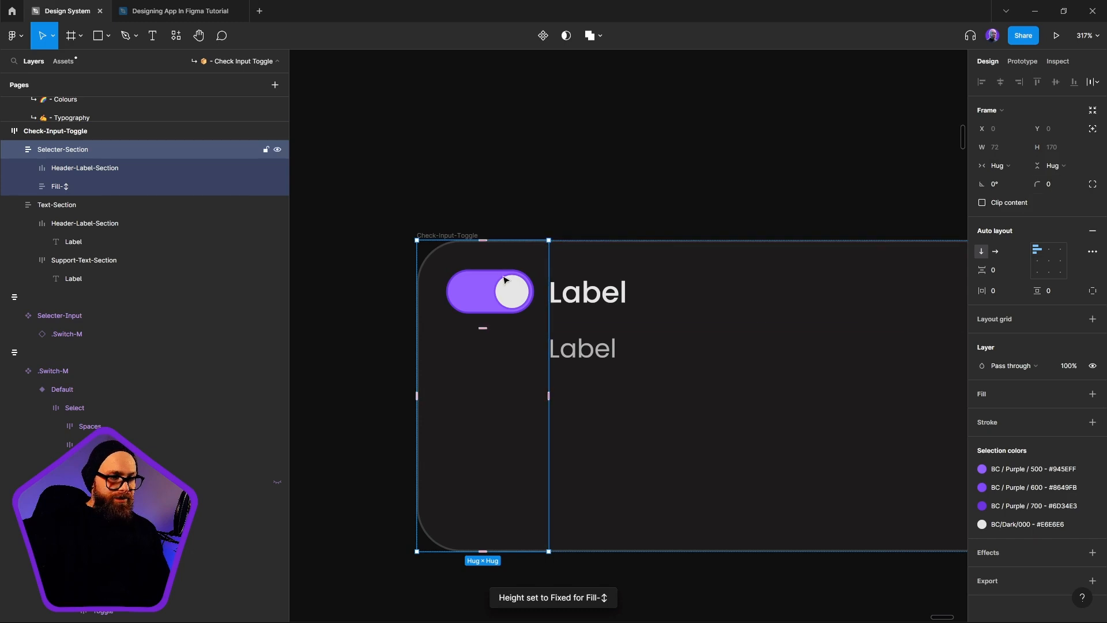
# Step: Shorten the Fill-↕ frame below the switch to a height of 16 and set its height sizing to Fill container
pyautogui.click(483, 443)
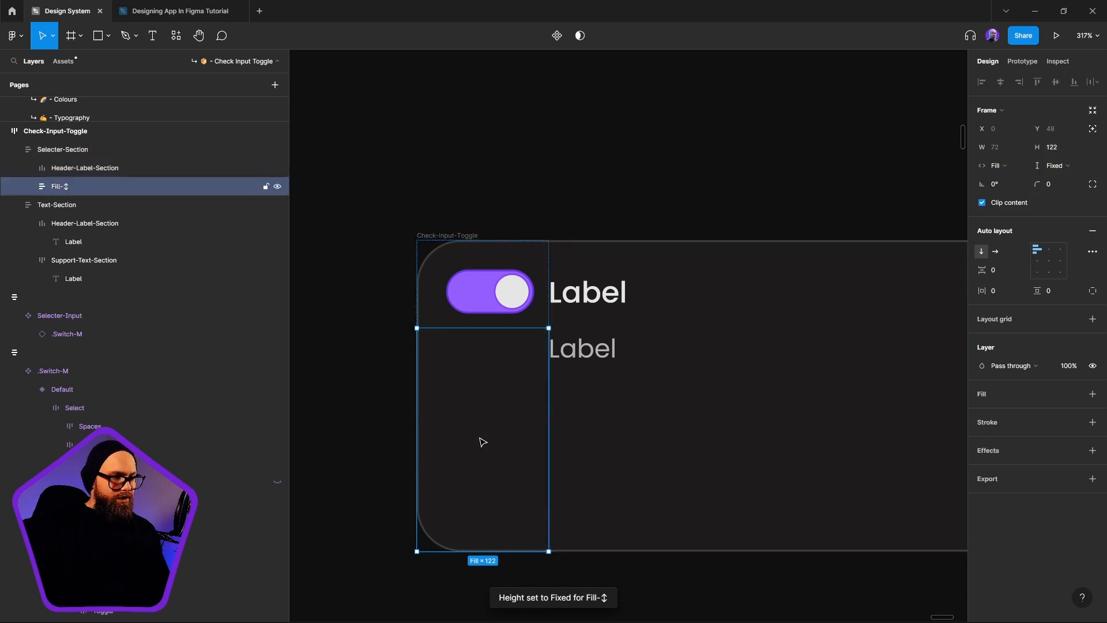
pyautogui.click(1068, 168)
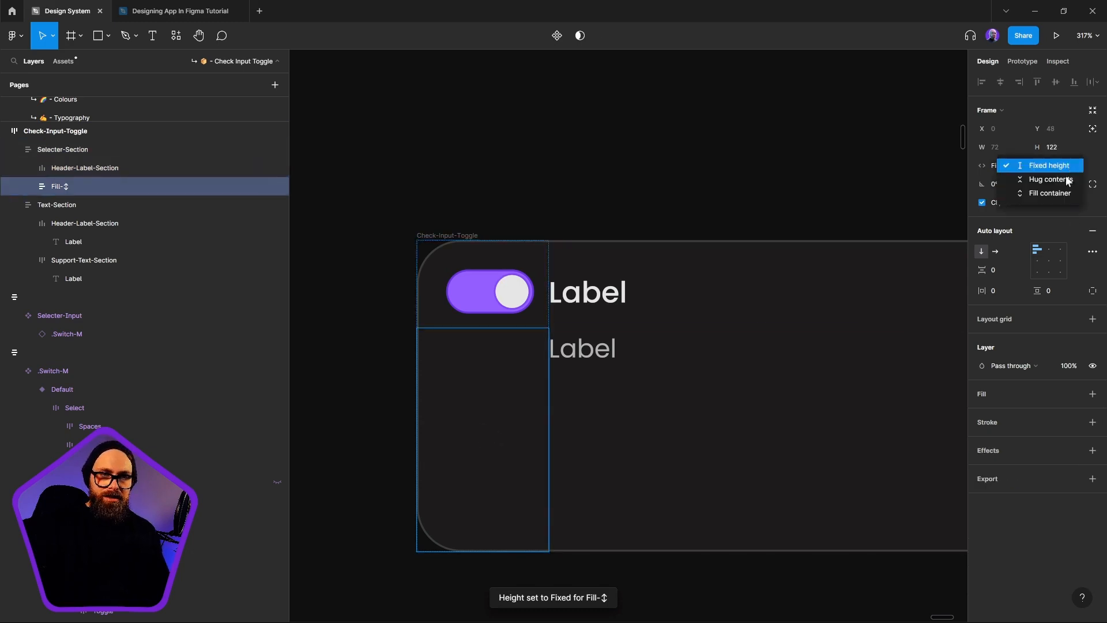
pyautogui.click(513, 552)
pyautogui.moveTo(526, 552); pyautogui.dragTo(549, 358)
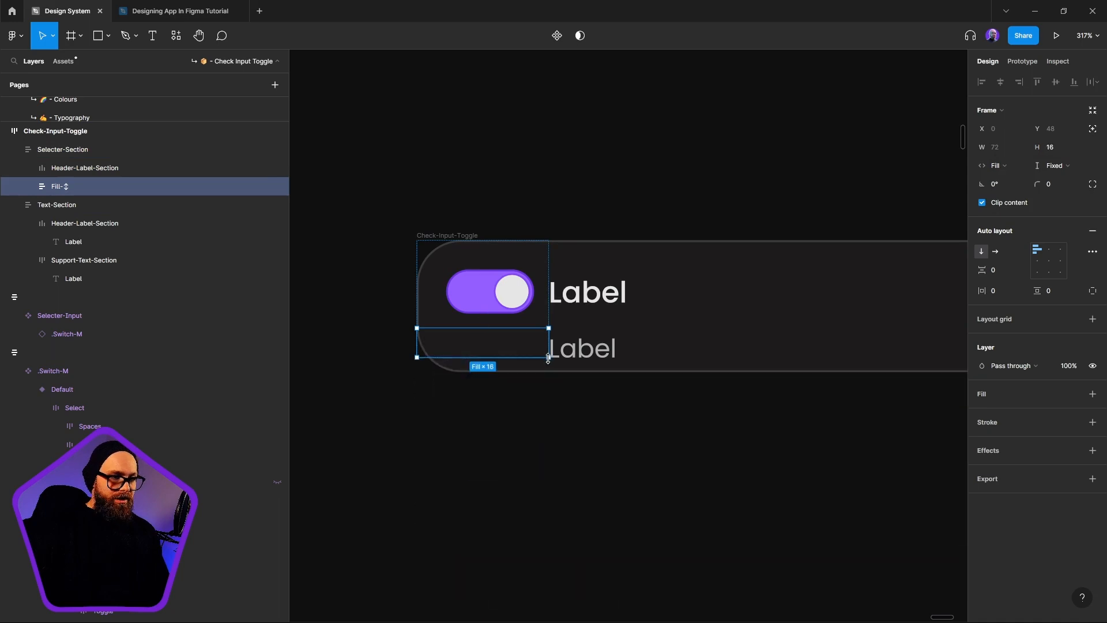
pyautogui.click(1068, 166)
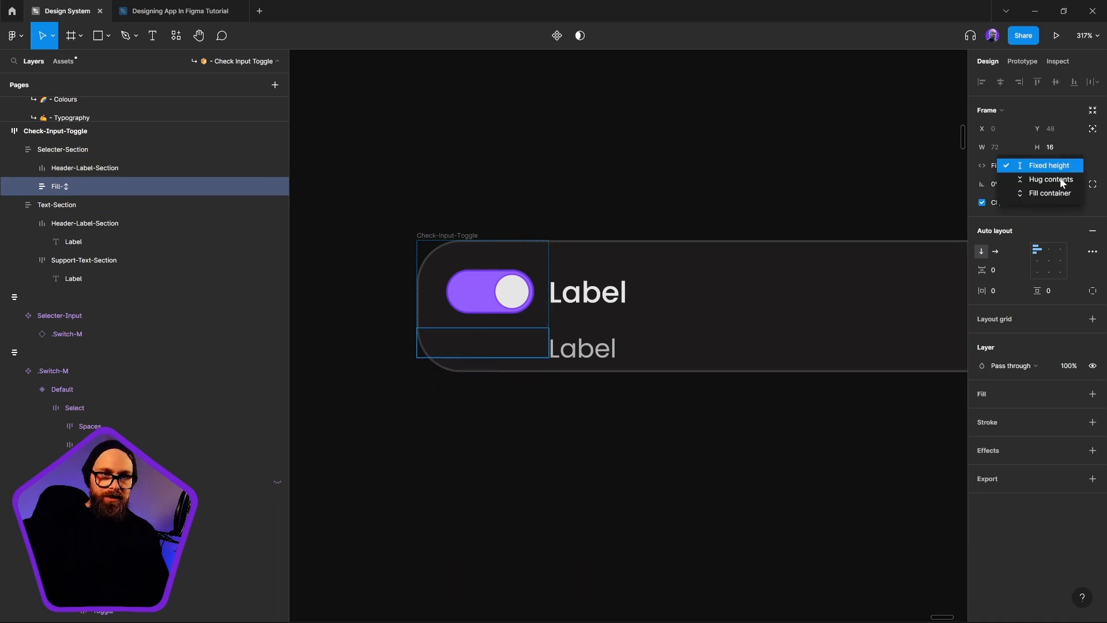
pyautogui.click(1057, 195)
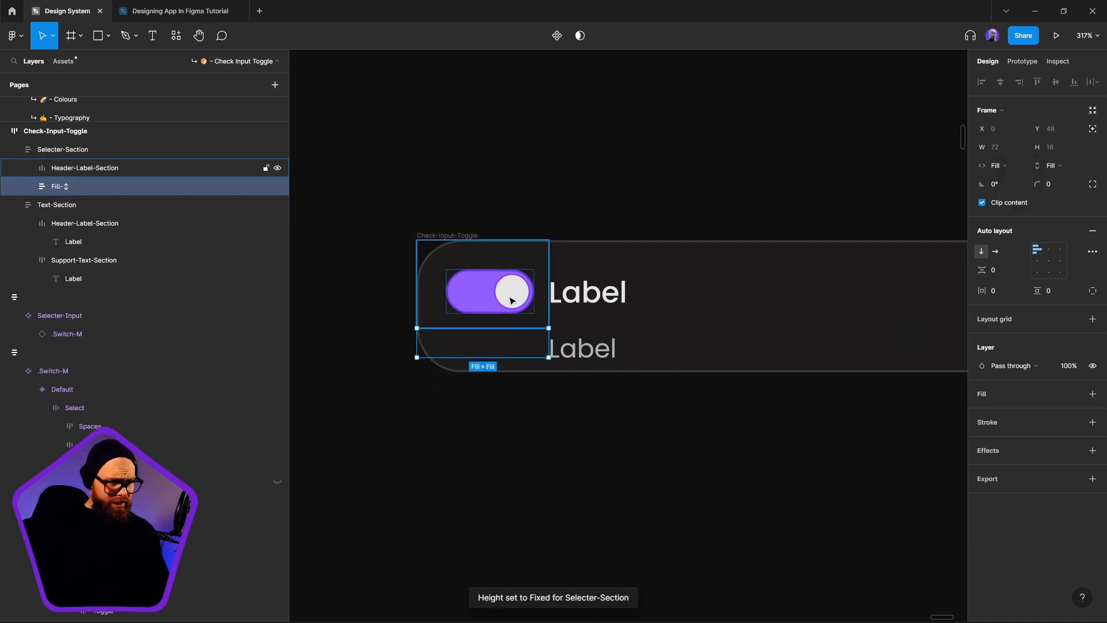
# Step: Set the height sizing of the Selecter-Section to Fill container
pyautogui.hotkey('shift', 'Return')
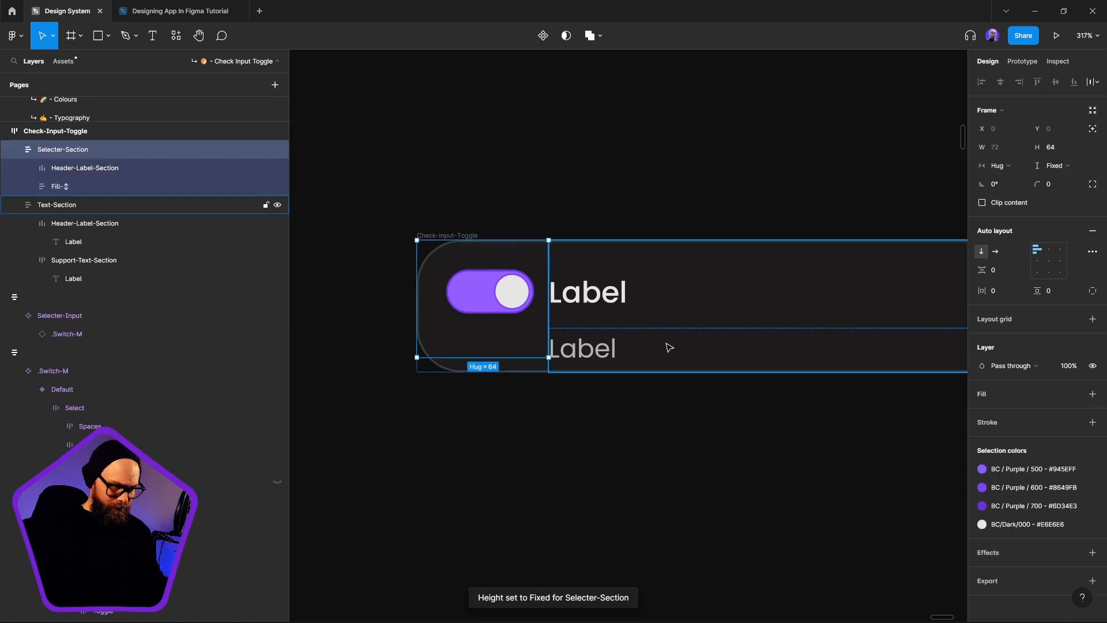
pyautogui.click(1068, 165)
pyautogui.click(1065, 199)
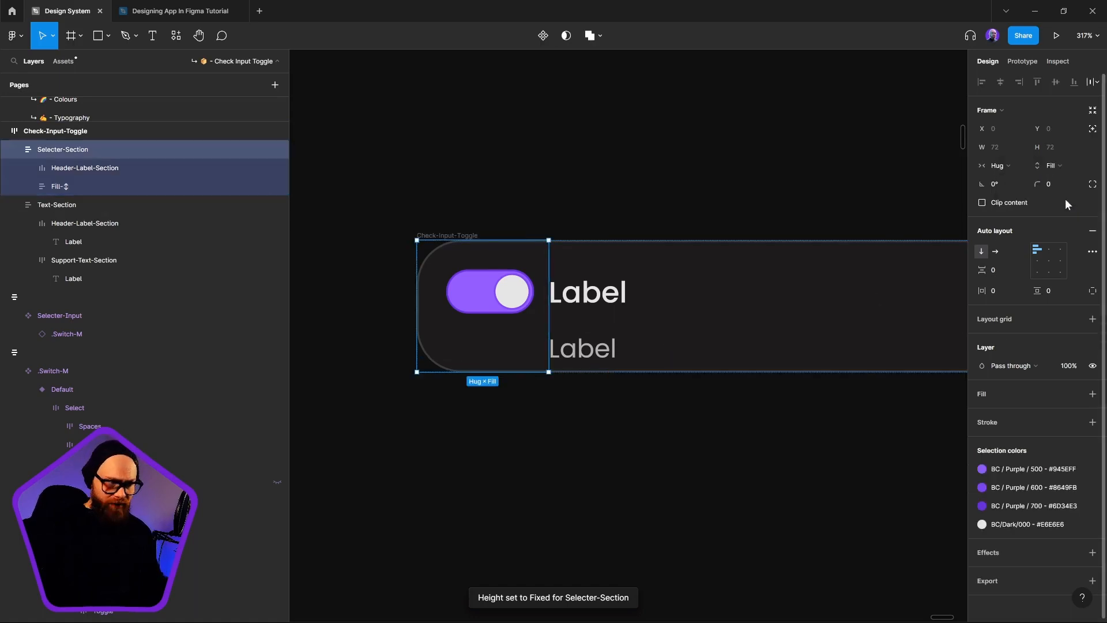
pyautogui.click(713, 404)
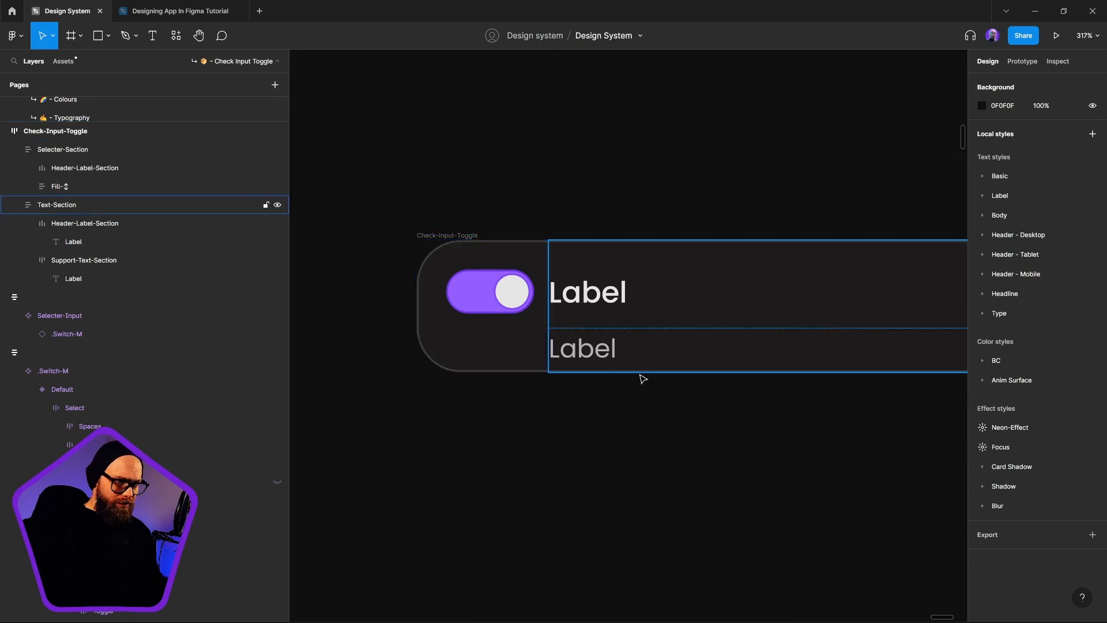
pyautogui.click(594, 354)
pyautogui.click(463, 237)
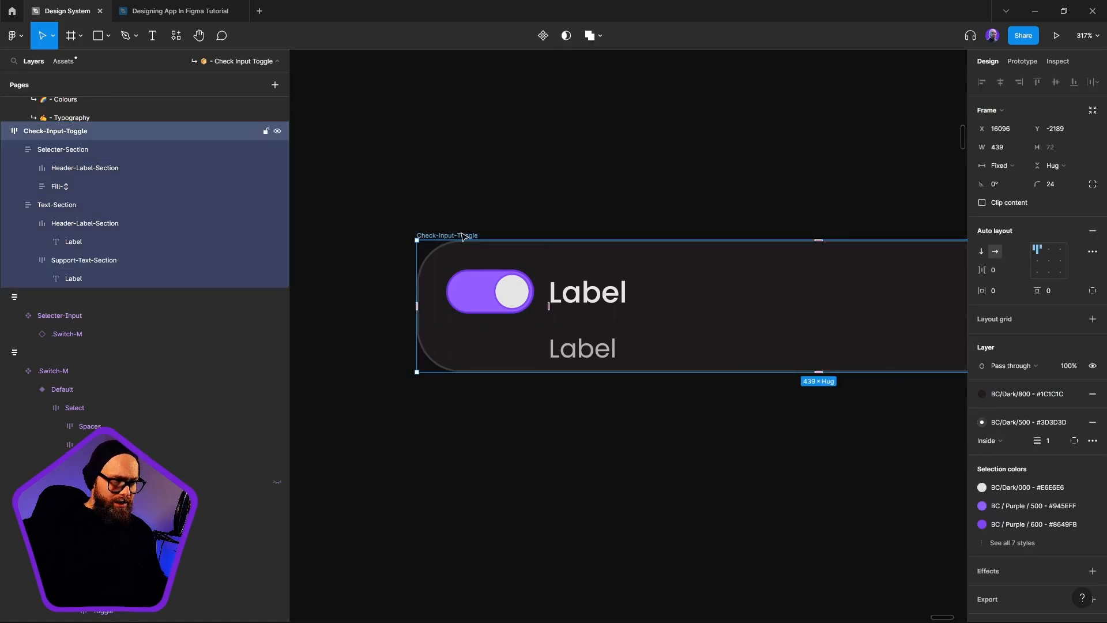
pyautogui.moveTo(463, 236); pyautogui.dragTo(464, 240)
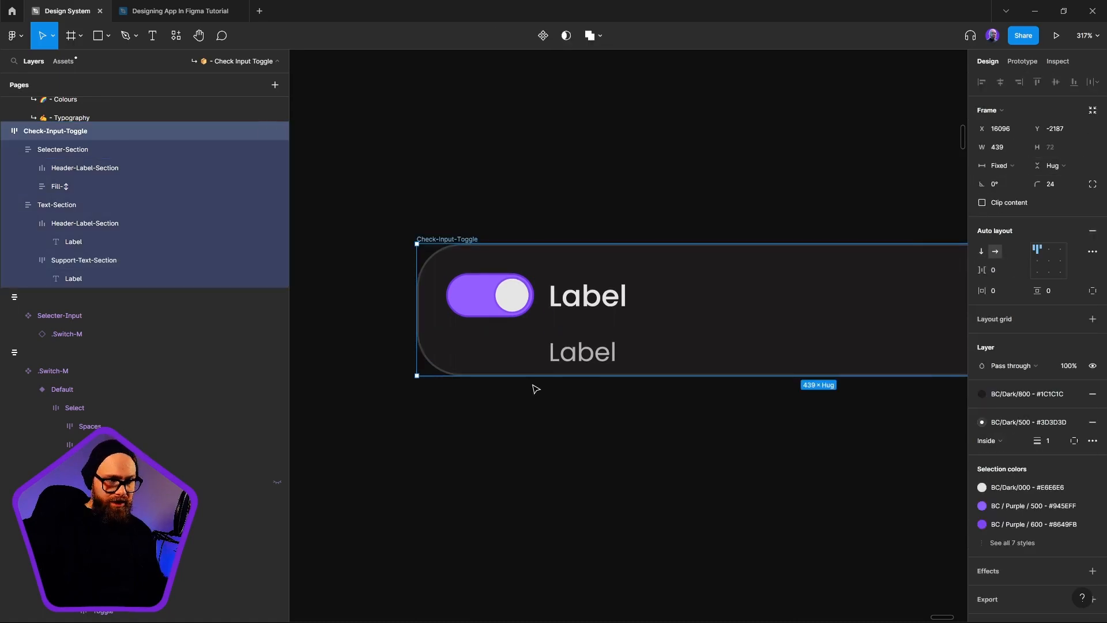
# Step: Set the right padding of the Support-Text-Section to 16, separately from its other paddings
pyautogui.doubleClick(599, 362)
pyautogui.moveTo(736, 413); pyautogui.dragTo(545, 422)
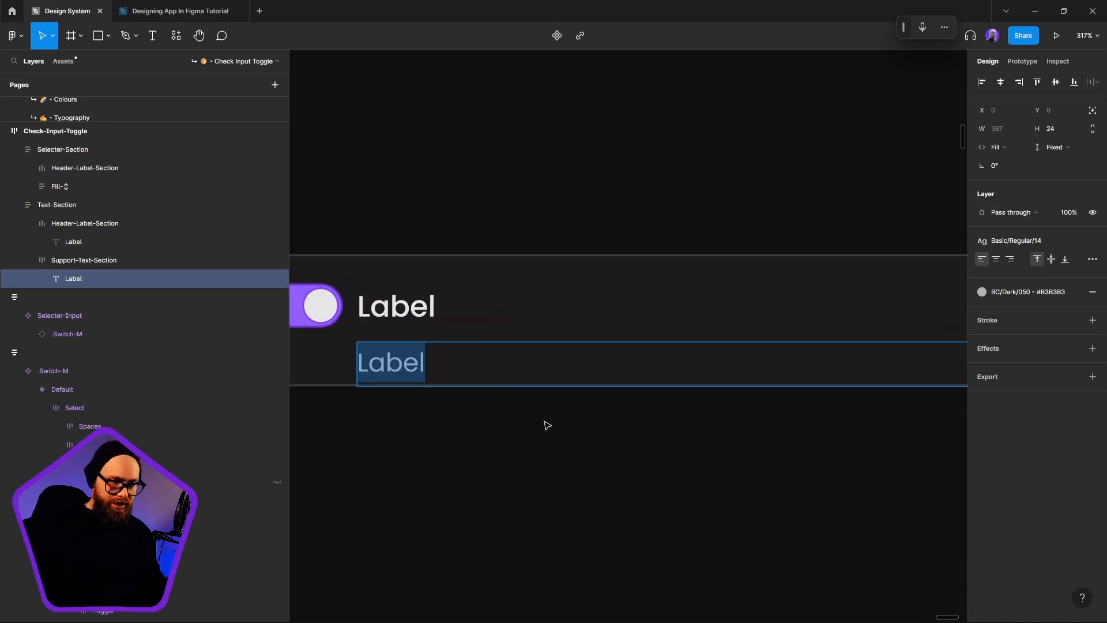
pyautogui.scroll(-3, 605, 472)
pyautogui.press('Escape')
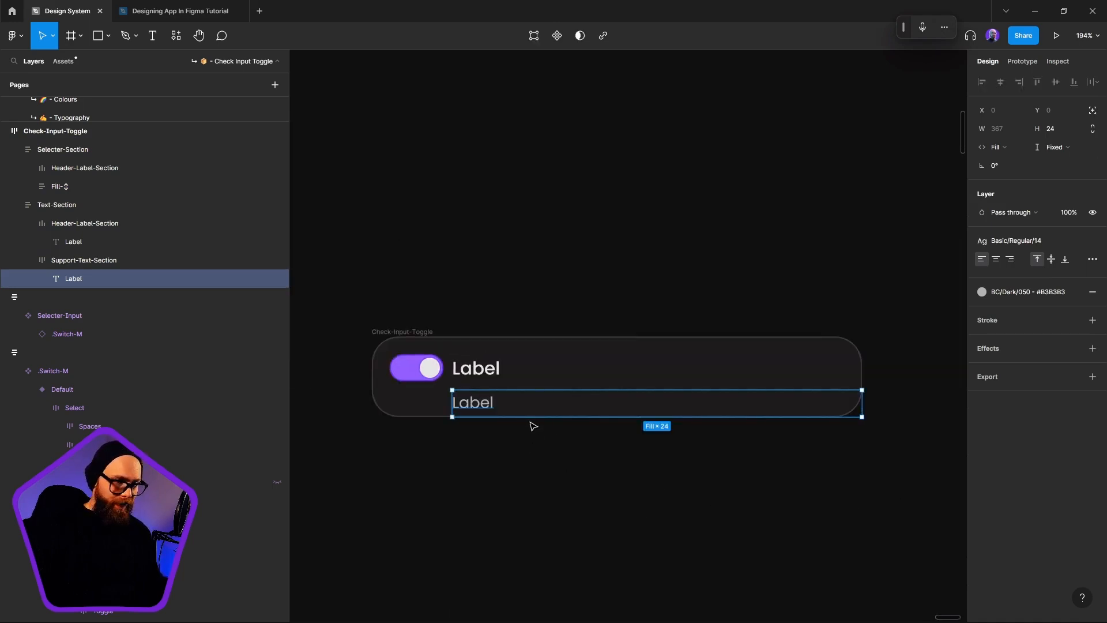
pyautogui.press('Escape')
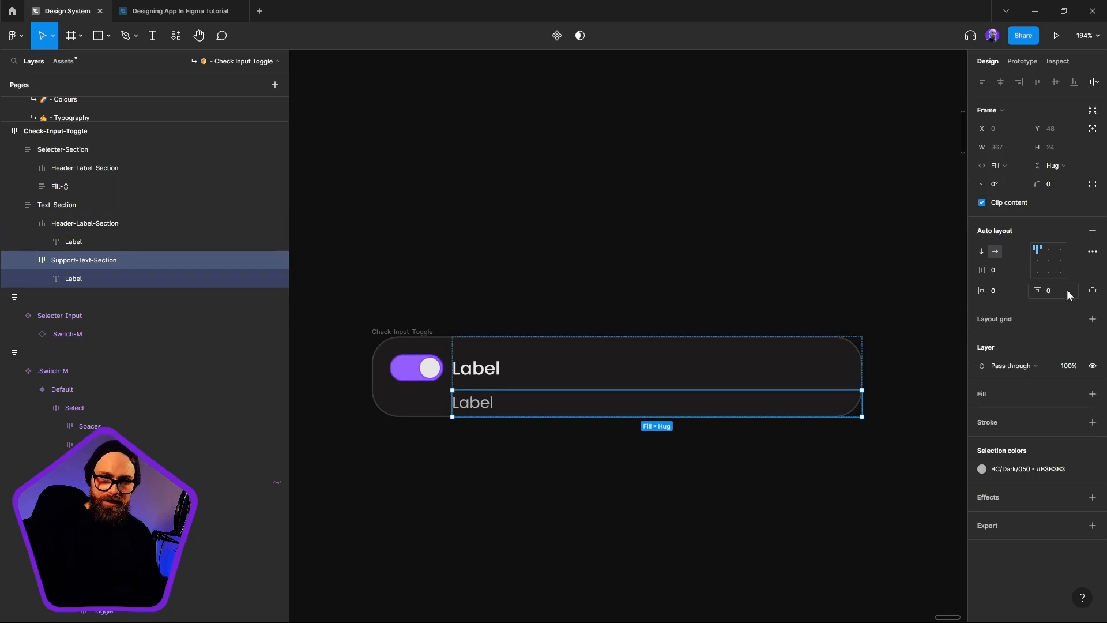
pyautogui.click(1093, 291)
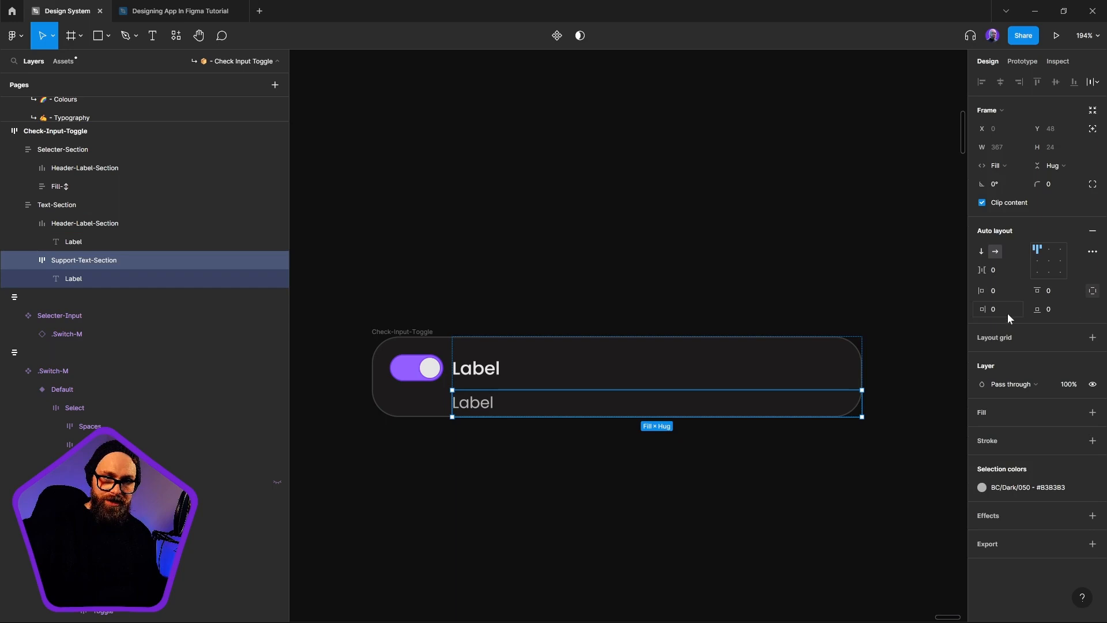
pyautogui.click(1009, 313)
pyautogui.press('Return')
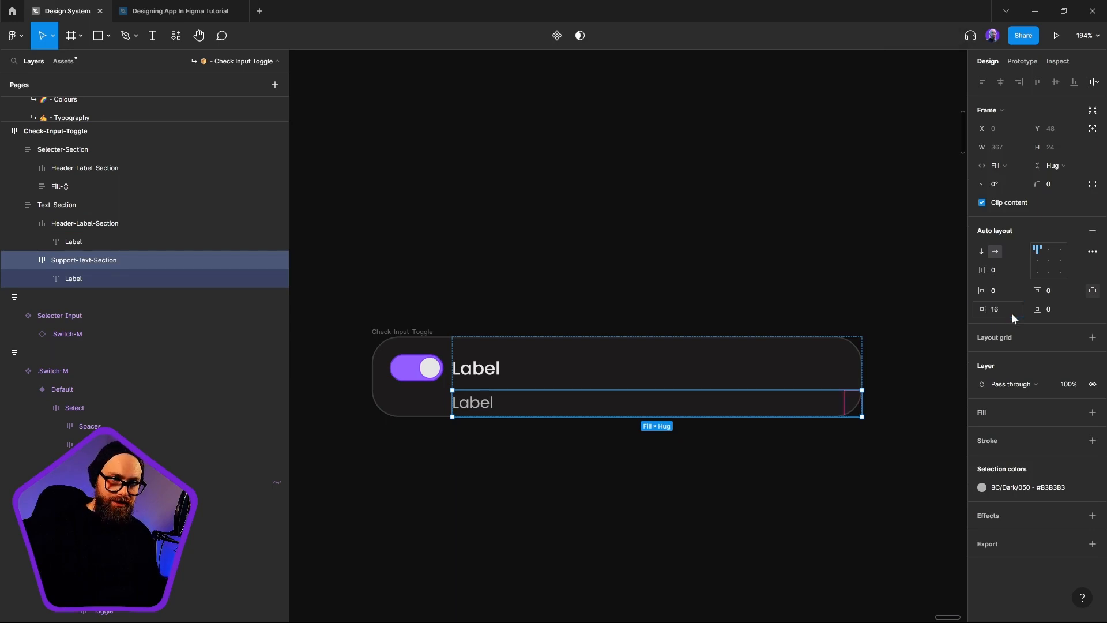
pyautogui.click(929, 492)
# Step: Lengthen the support text by pasting the word "Label" repeatedly until it exceeds the width of its section
pyautogui.doubleClick(499, 409)
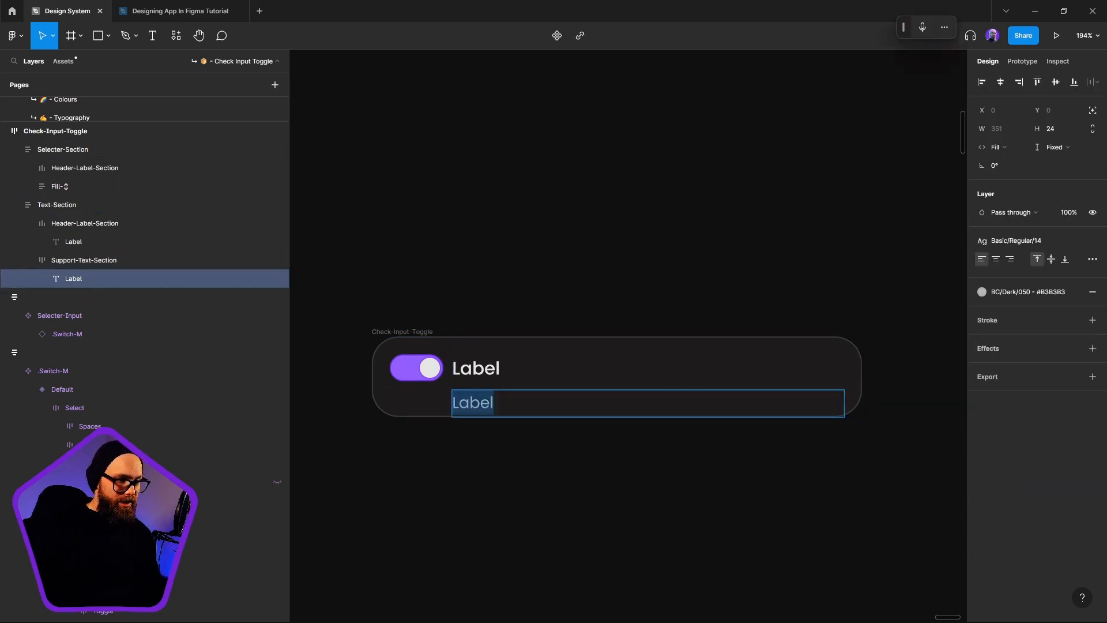
pyautogui.hotkey('ctrl', 'c')
pyautogui.hotkey('ctrl', 'v')
pyautogui.hotkey('ctrl', 'v')
pyautogui.hotkey('ctrl', 'v')
pyautogui.hotkey('ctrl', 'v')
pyautogui.hotkey('ctrl', 'v')
pyautogui.hotkey('ctrl', 'v')
pyautogui.hotkey('ctrl', 'v')
pyautogui.hotkey('ctrl', 'v')
pyautogui.hotkey('ctrl', 'v')
pyautogui.hotkey('ctrl', 'v')
pyautogui.hotkey('ctrl', 'v')
pyautogui.hotkey('ctrl', 'v')
pyautogui.hotkey('ctrl', 'v')
pyautogui.hotkey('ctrl', 'v')
pyautogui.hotkey('ctrl', 'v')
pyautogui.hotkey('ctrl', 'v')
pyautogui.hotkey('ctrl', 'v')
pyautogui.hotkey('ctrl', 'v')
pyautogui.hotkey('ctrl', 'v')
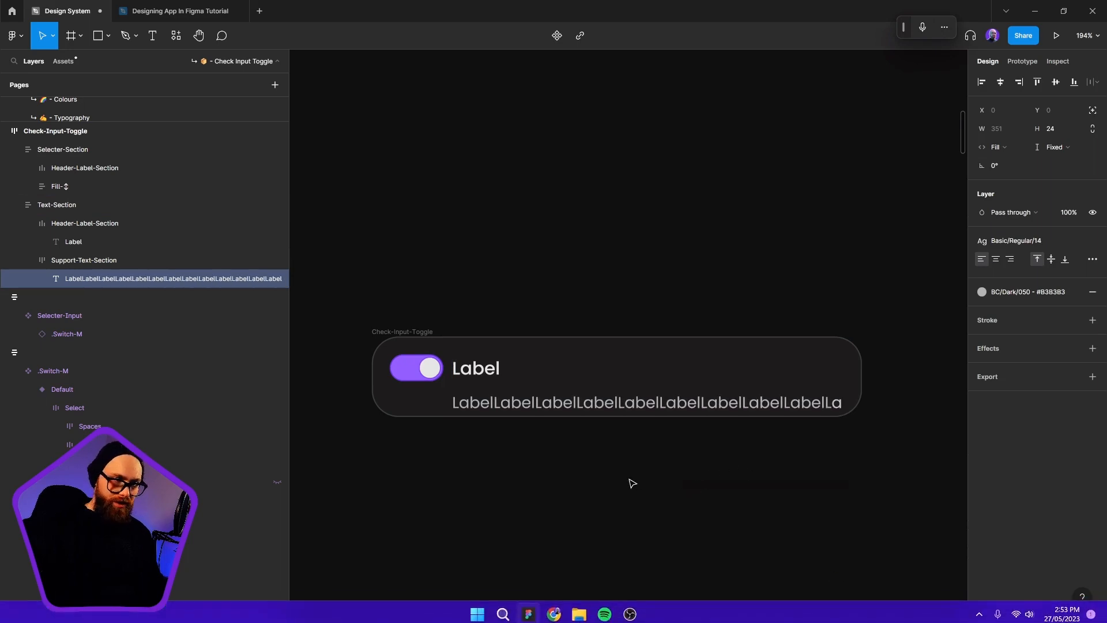
pyautogui.click(634, 503)
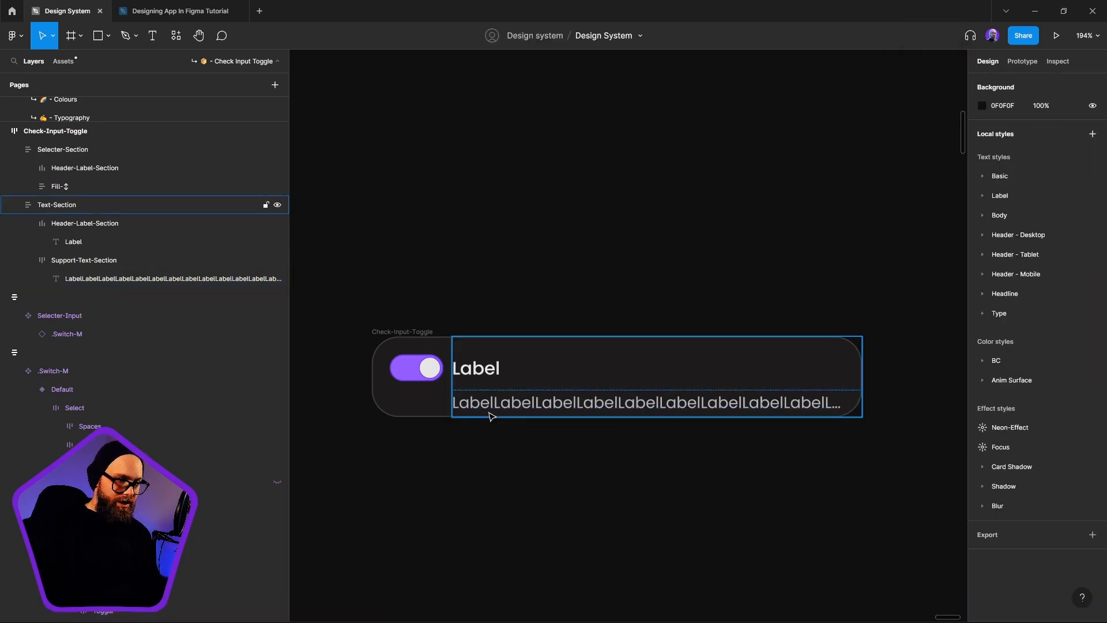
# Step: Set the support text layer's height sizing to Hug contents
pyautogui.click(492, 416)
pyautogui.click(1058, 148)
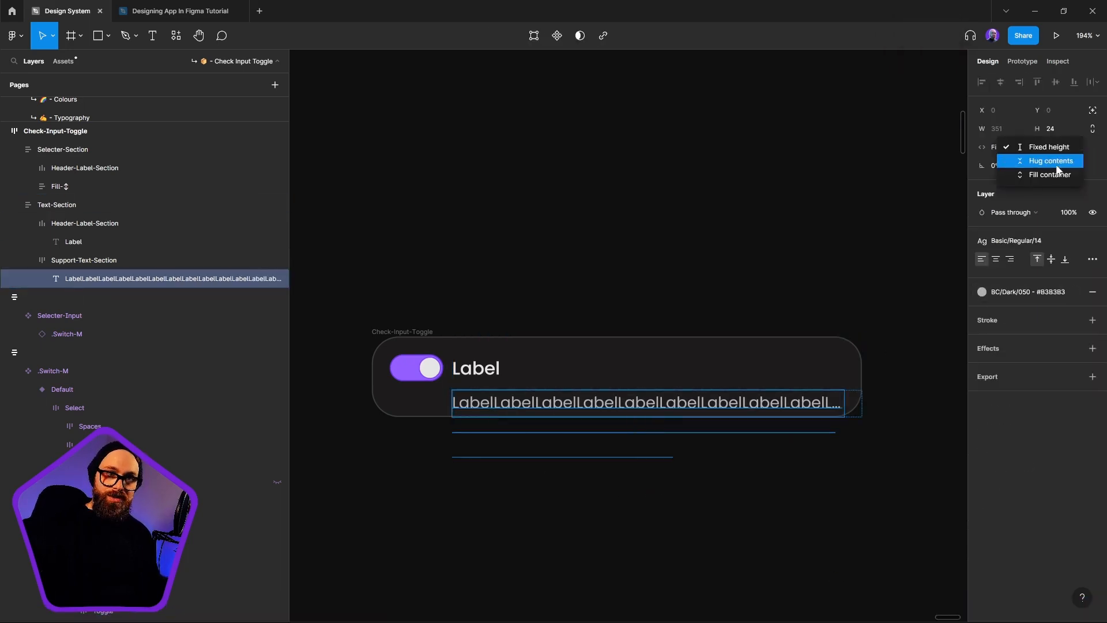
pyautogui.click(1032, 157)
pyautogui.click(591, 513)
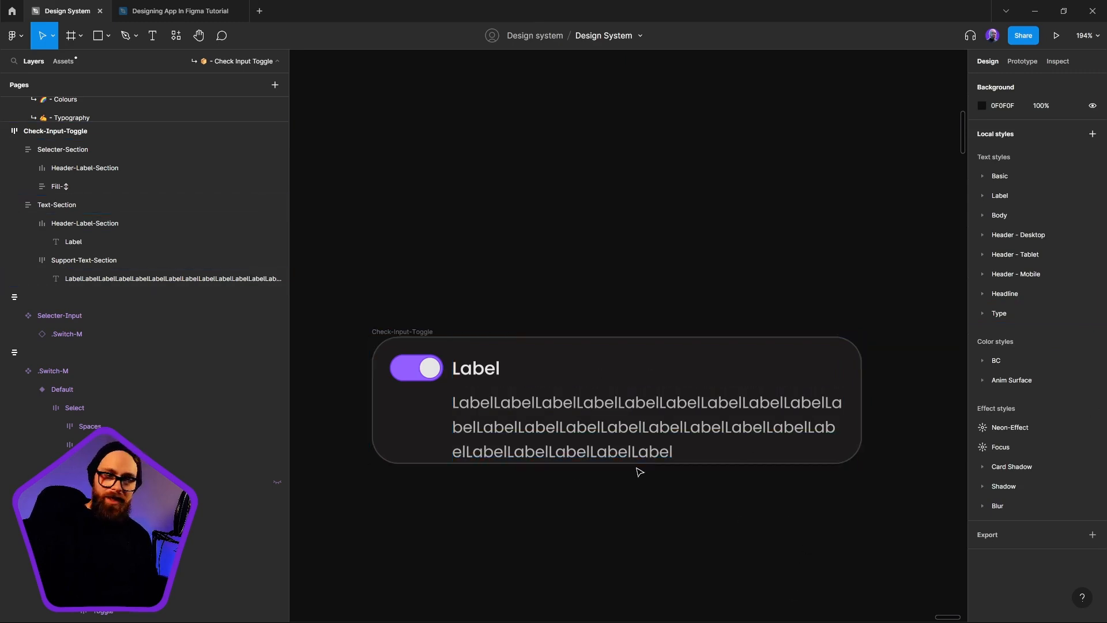
# Step: Set the bottom padding of the Support-Text-Section to 8
pyautogui.click(560, 421)
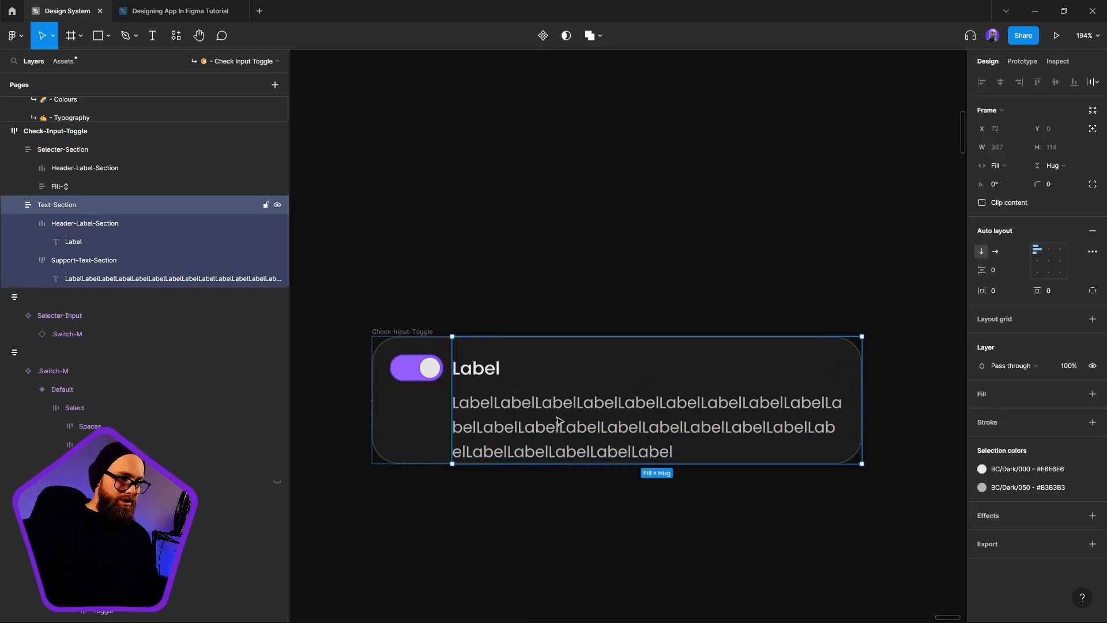
pyautogui.click(561, 421)
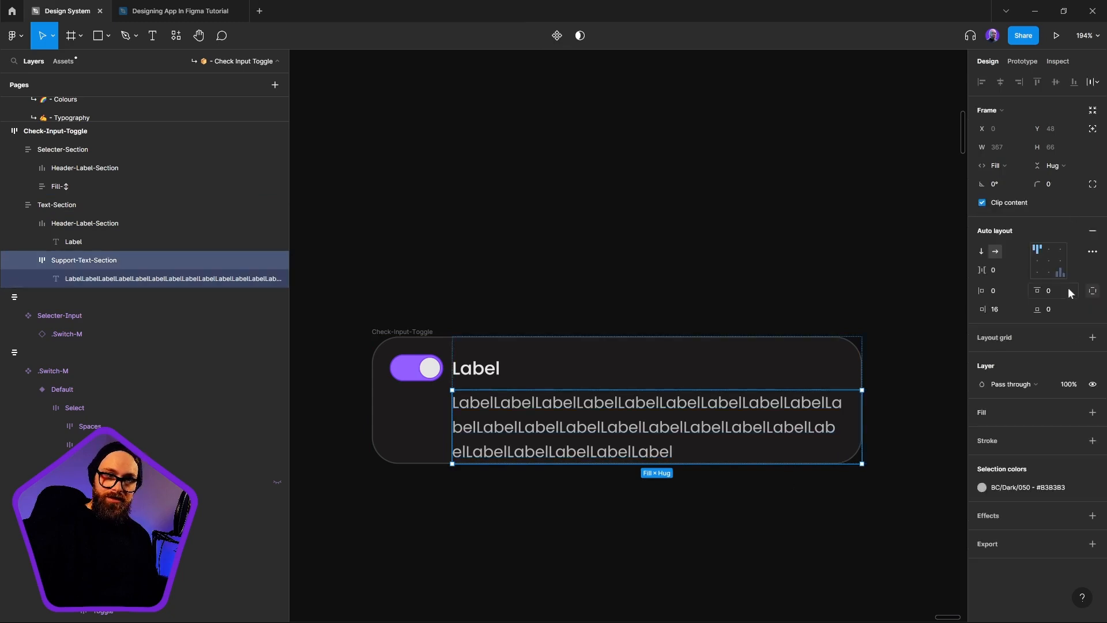
pyautogui.click(1050, 308)
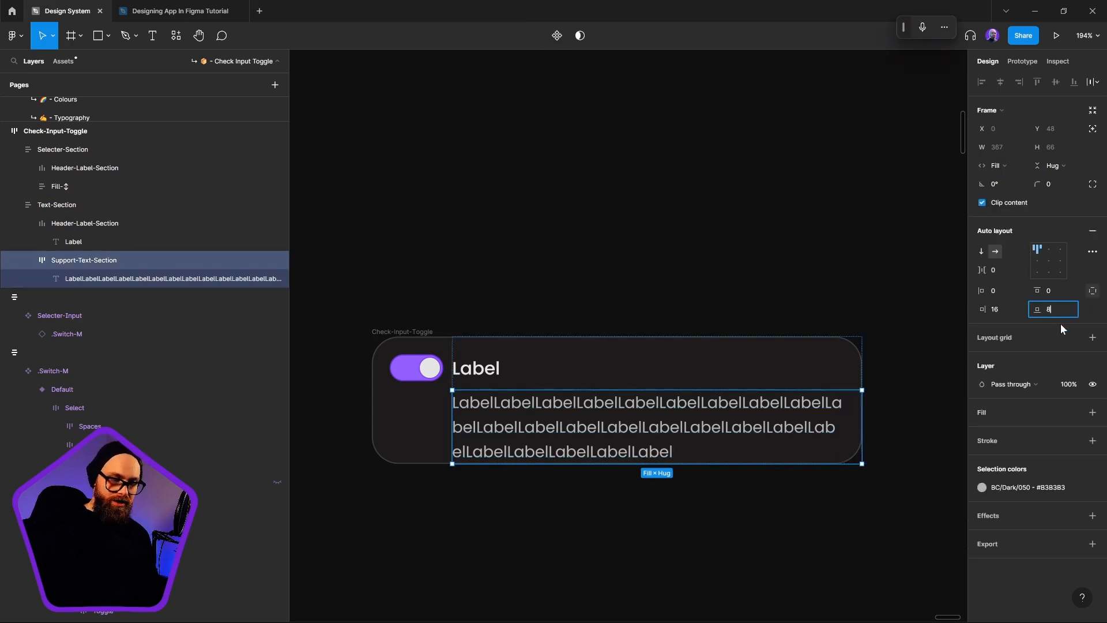
pyautogui.write('8')
pyautogui.press('Return')
pyautogui.click(595, 245)
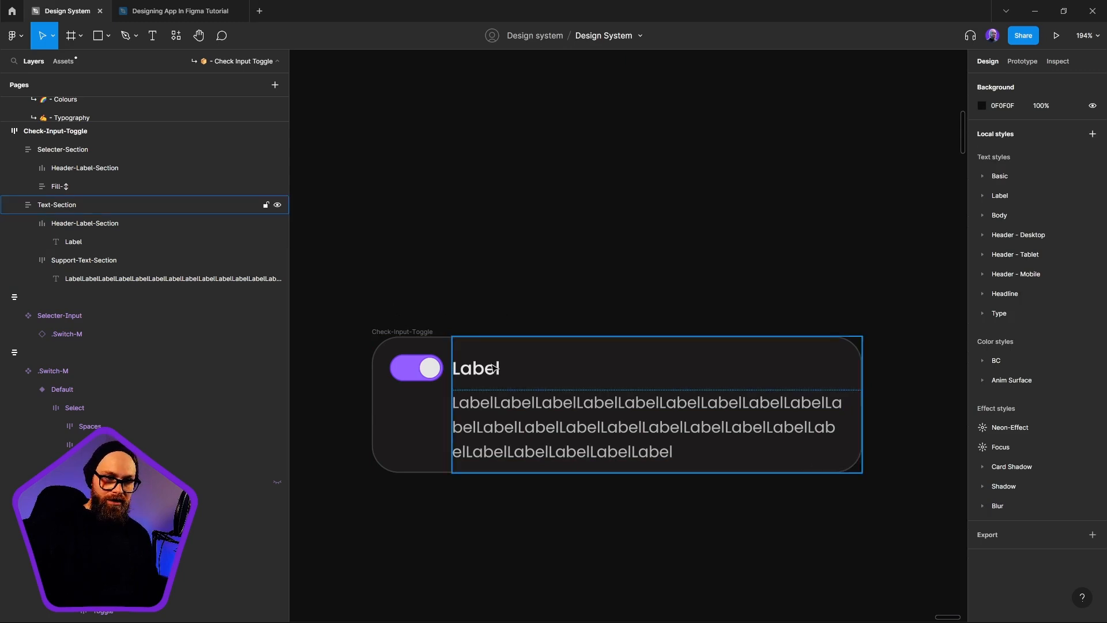
# Step: Narrow the whole Check-Input-Toggle frame to a width of about 365
pyautogui.click(402, 331)
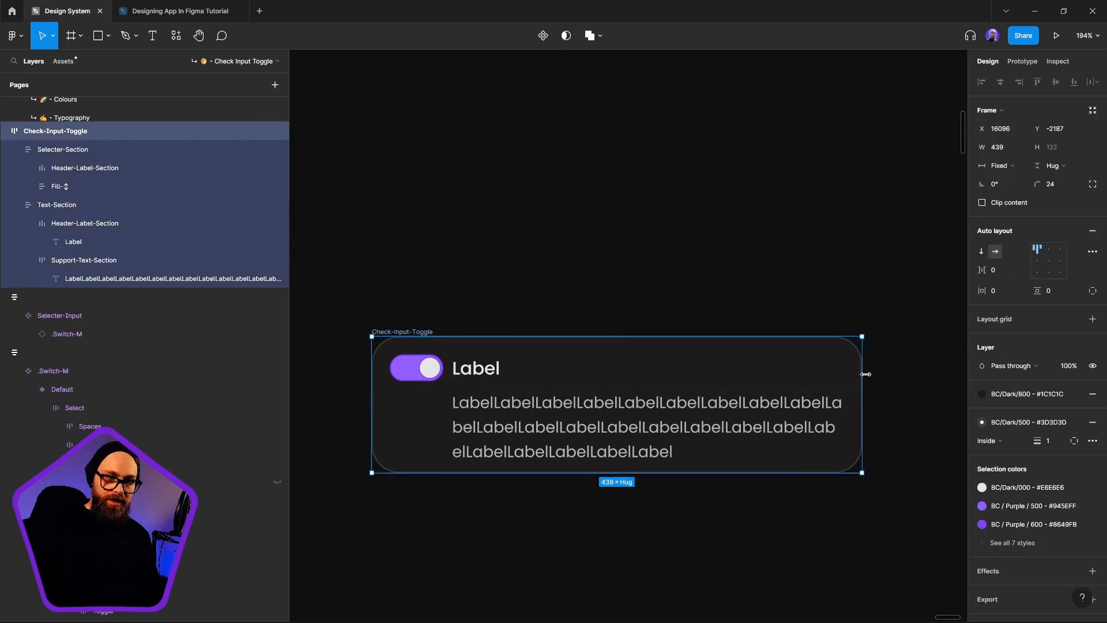
pyautogui.moveTo(866, 374); pyautogui.dragTo(741, 402)
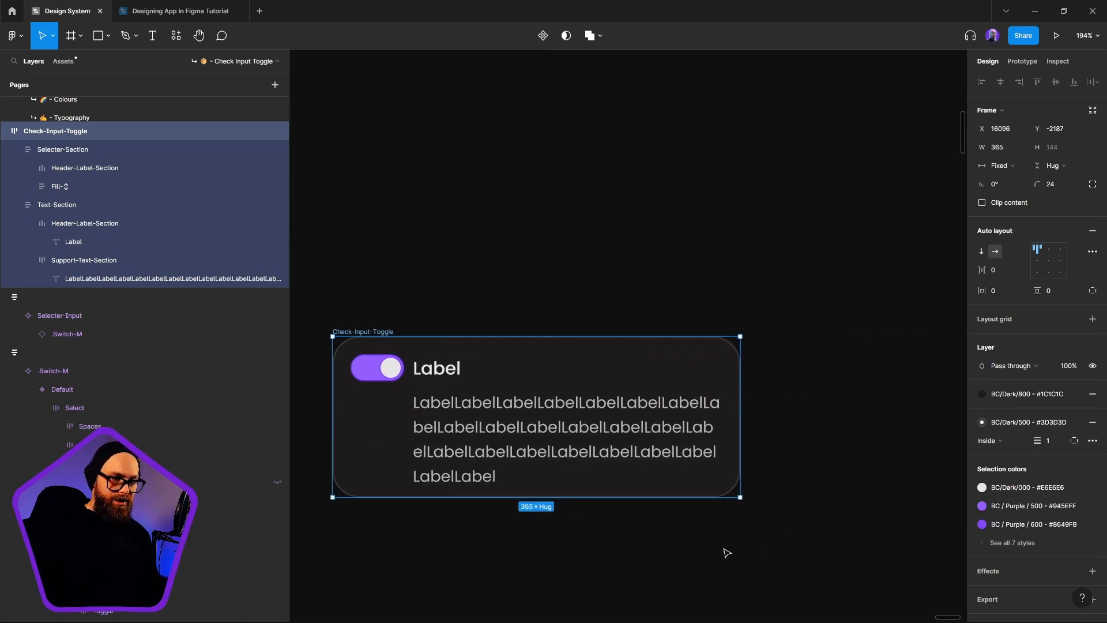
pyautogui.moveTo(515, 442); pyautogui.dragTo(617, 391)
# Step: Open the saved Lorem Ipsum plugin for the support text layer
pyautogui.keyDown('ctrl'); pyautogui.click(594, 345); pyautogui.keyUp('ctrl')
pyautogui.rightClick(591, 344)
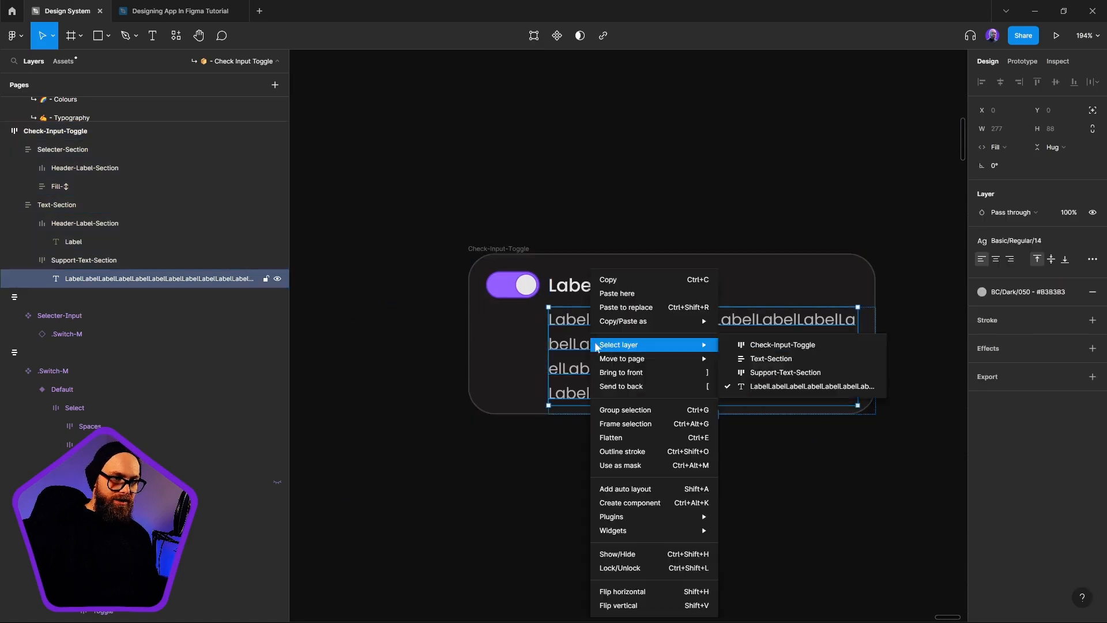
pyautogui.moveTo(629, 531)
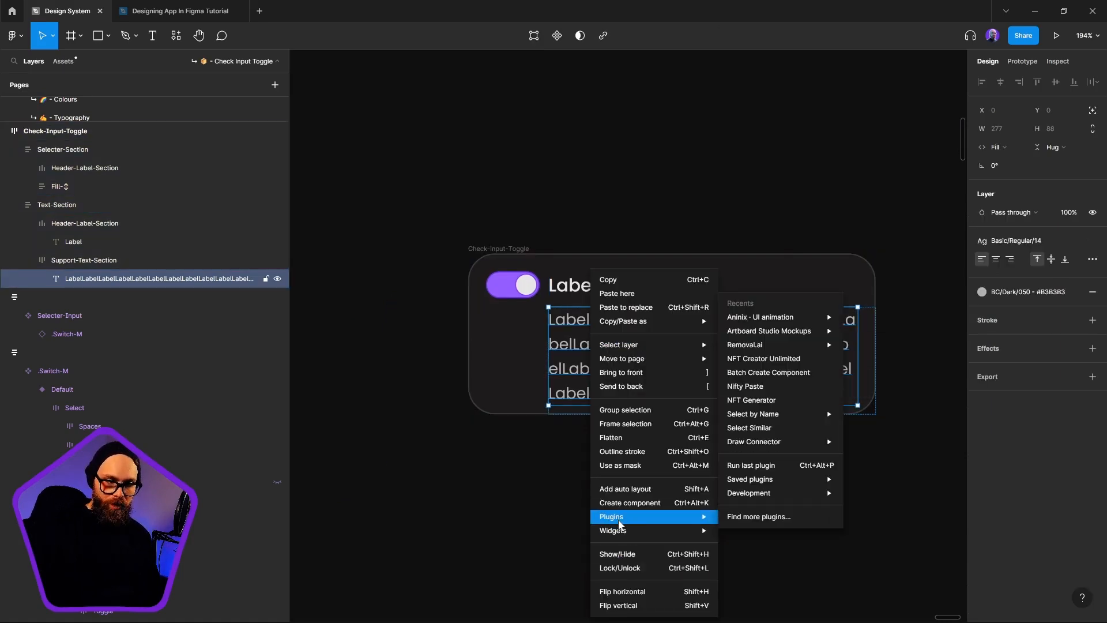
pyautogui.moveTo(677, 521)
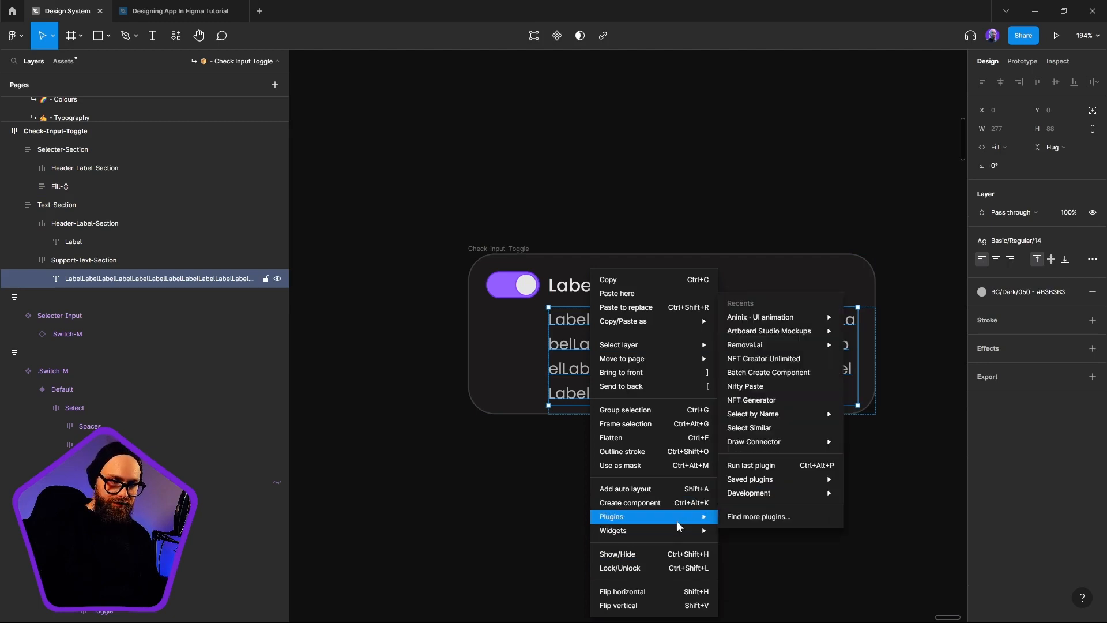
pyautogui.moveTo(784, 444)
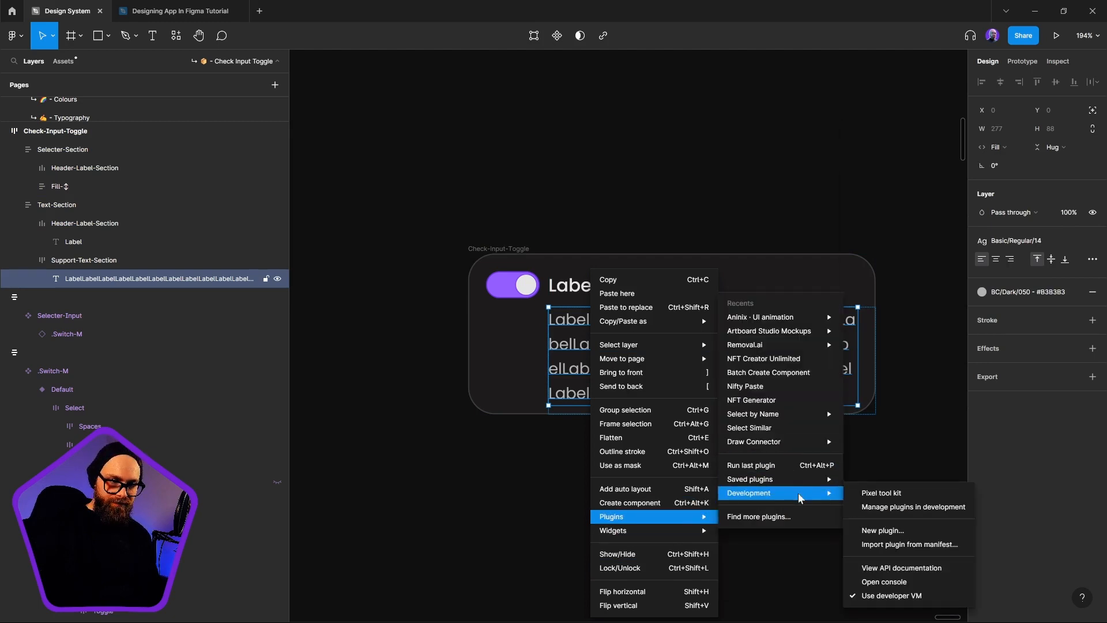
pyautogui.moveTo(773, 479)
pyautogui.moveTo(911, 453)
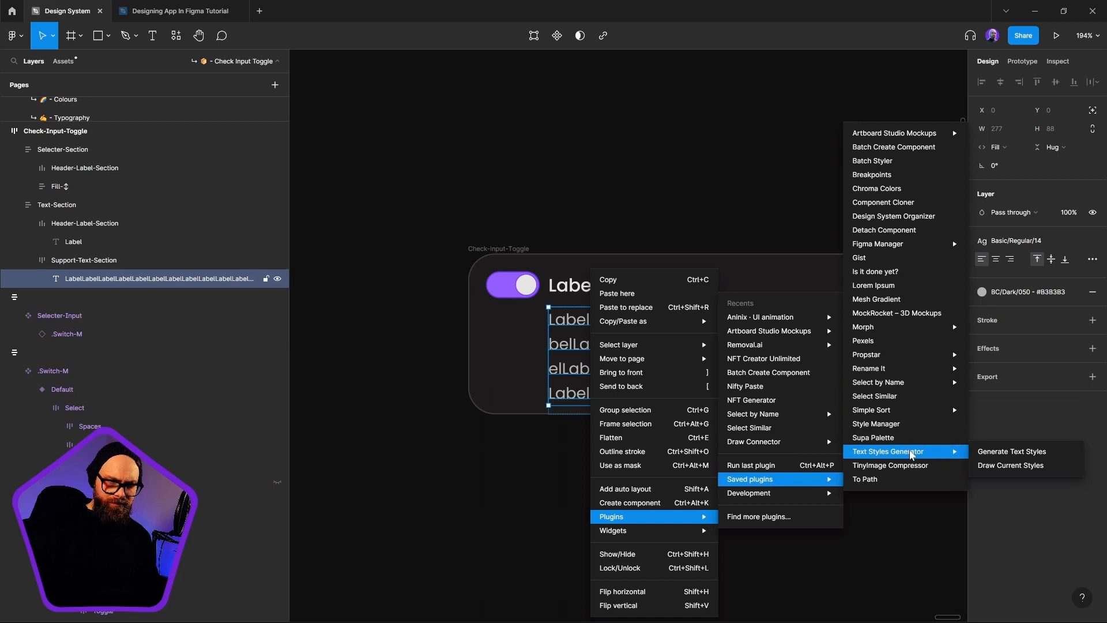
pyautogui.click(902, 289)
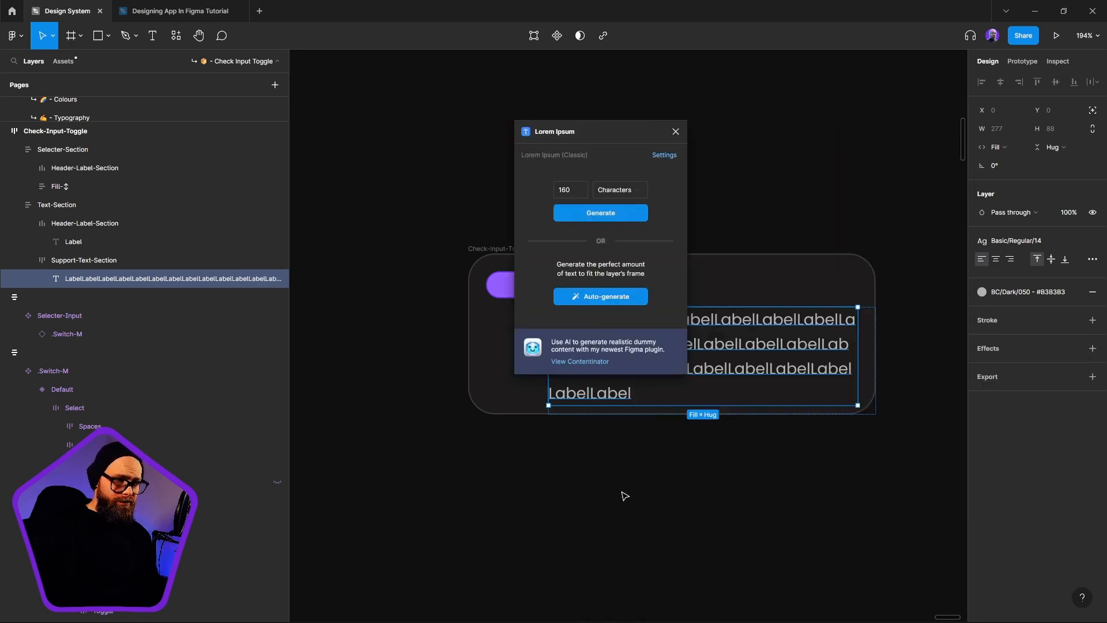
# Step: Try generating 28 characters of Lorem Ipsum for the support text, then undo it
pyautogui.click(568, 190)
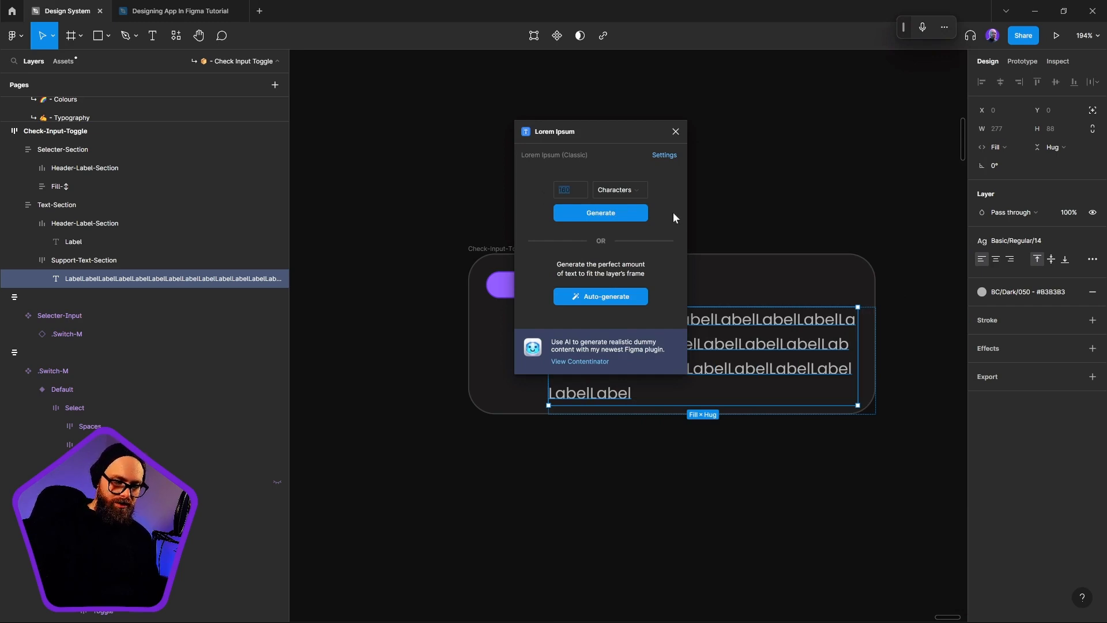
pyautogui.write('28')
pyautogui.click(628, 221)
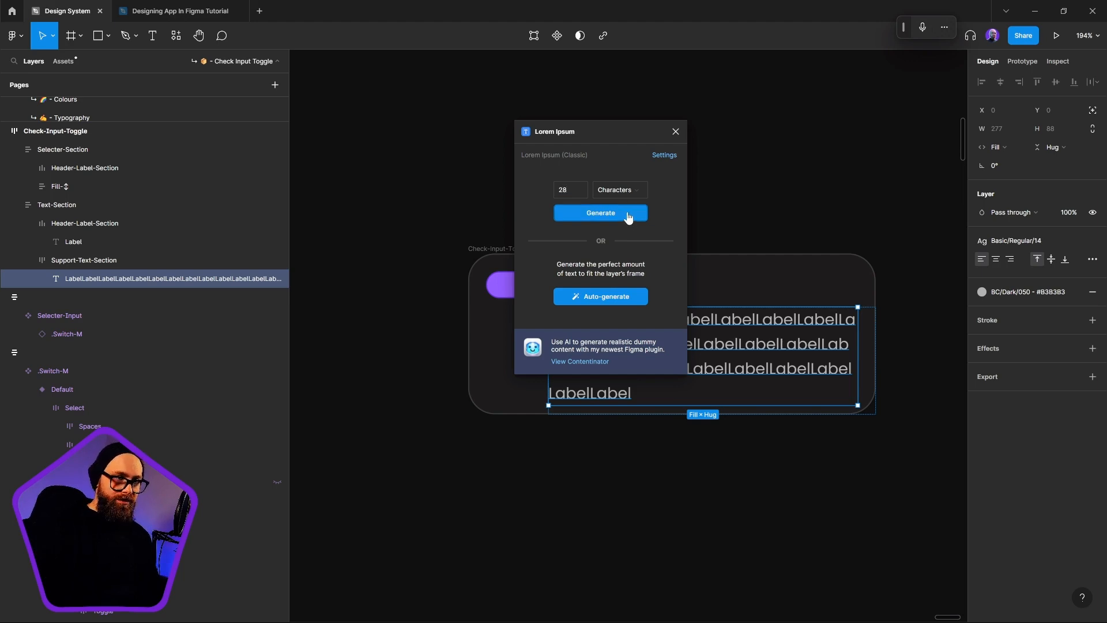
pyautogui.hotkey('ctrl', 'z')
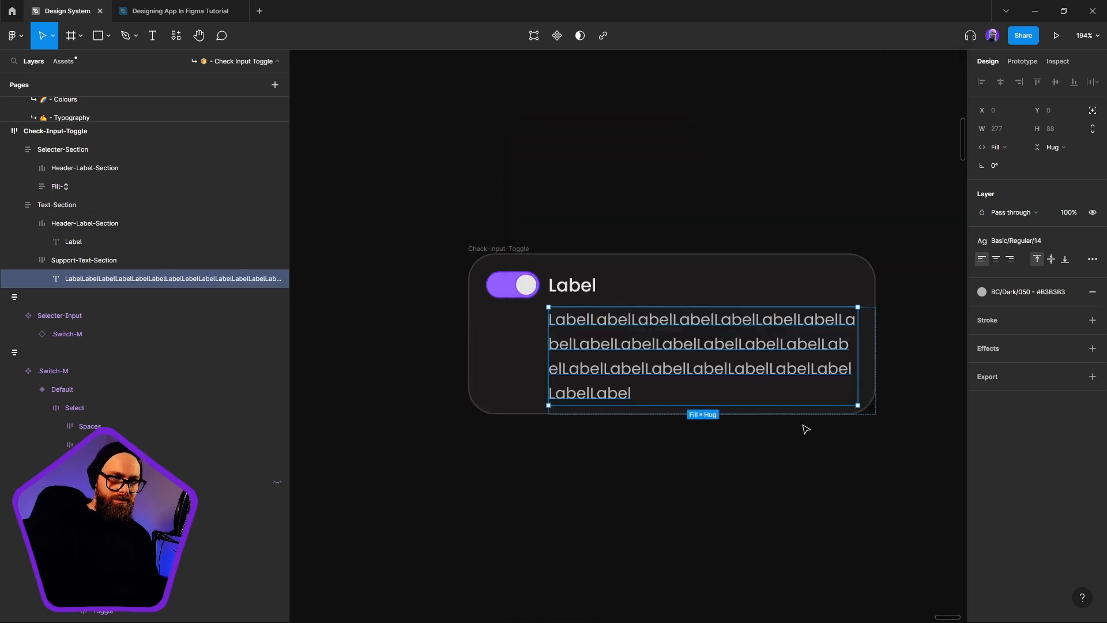
# Step: Replace the support text with 48 characters of generated Lorem Ipsum using the Lorem Ipsum plugin
pyautogui.rightClick(686, 367)
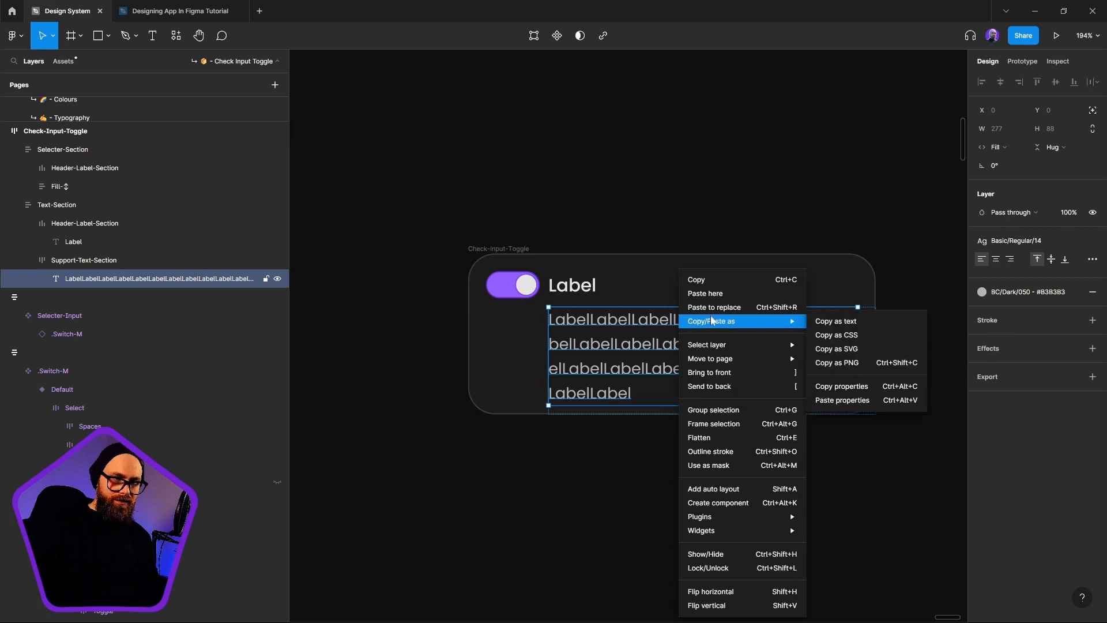
pyautogui.moveTo(721, 531)
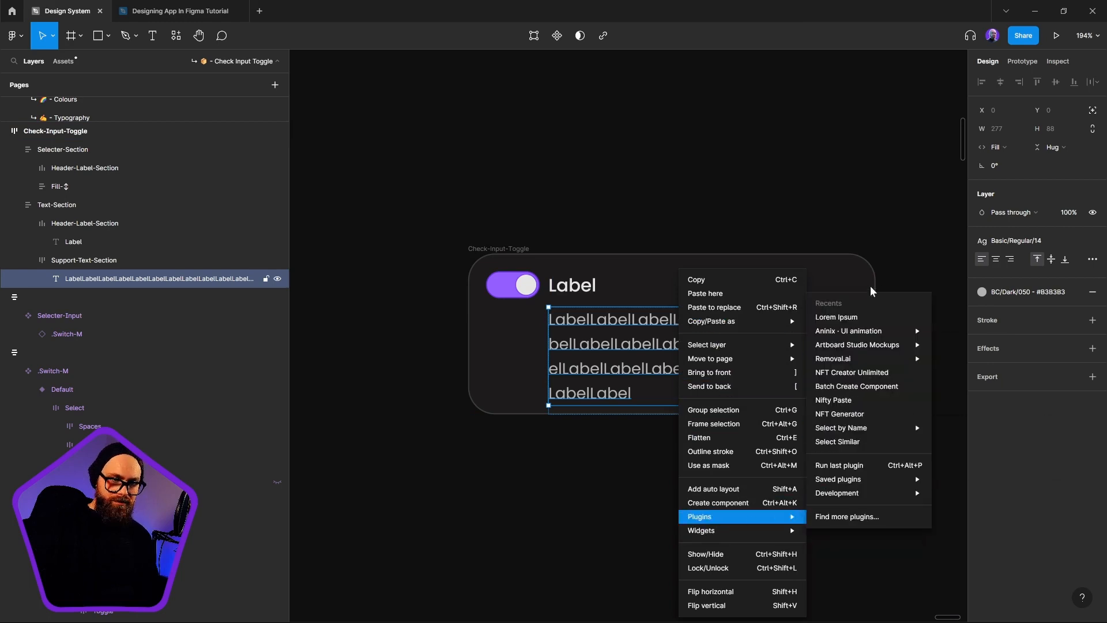
pyautogui.click(842, 317)
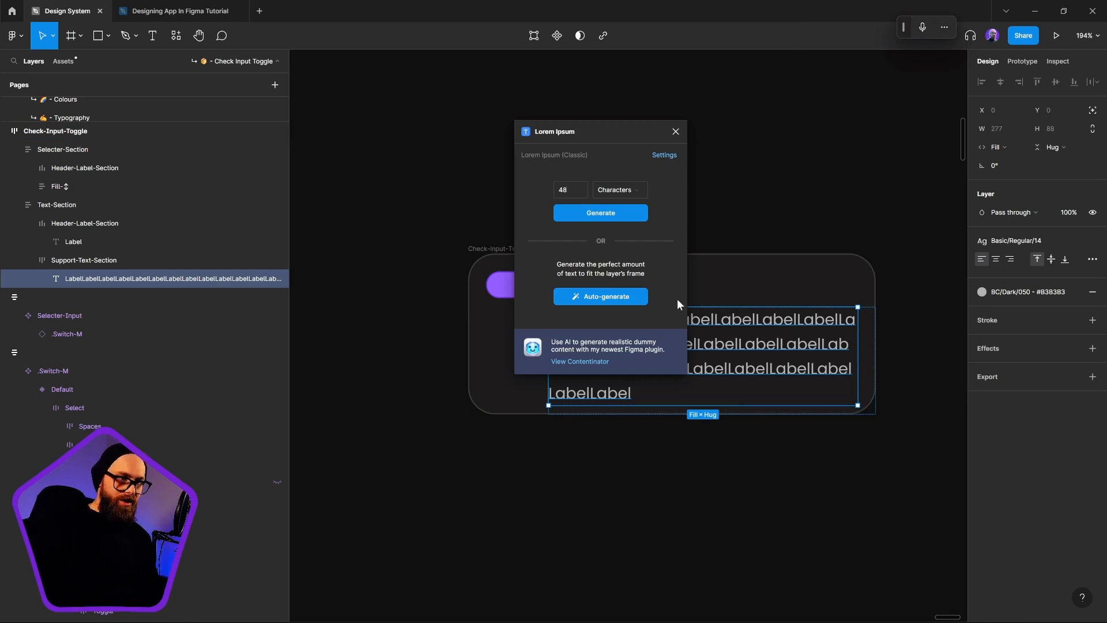
pyautogui.click(628, 220)
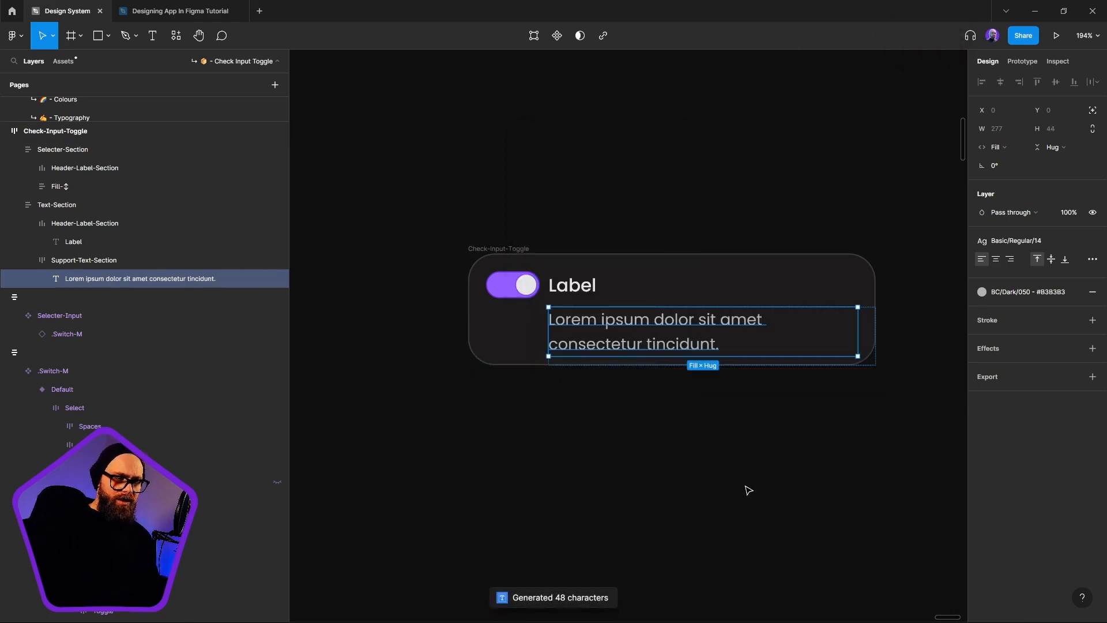
pyautogui.click(688, 482)
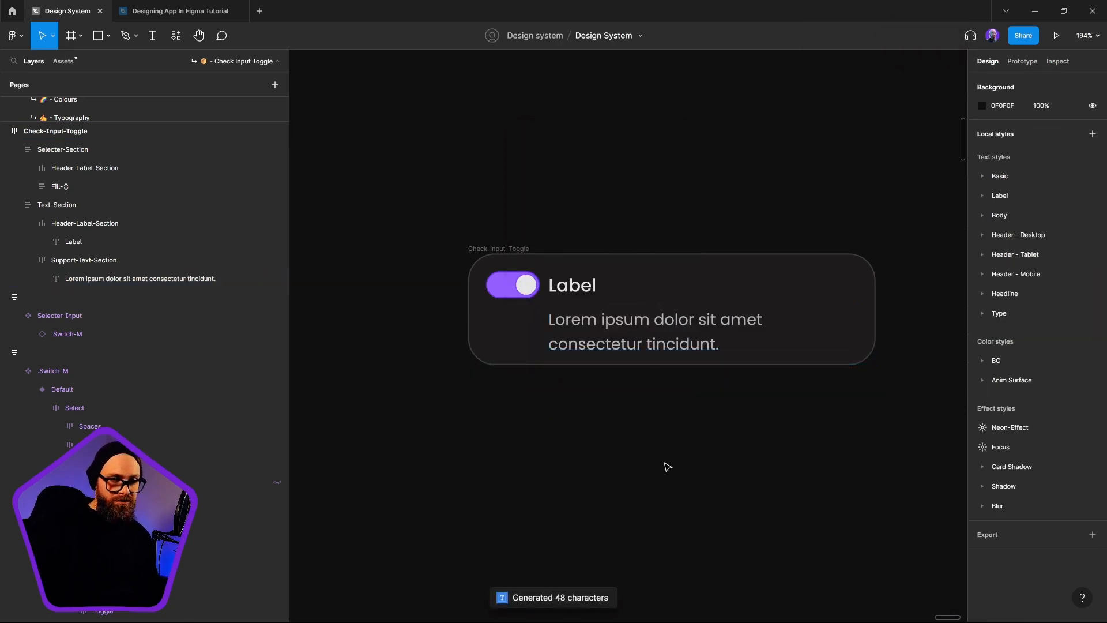
# Step: Convert the whole Check-Input-Toggle frame into a component
pyautogui.click(508, 248)
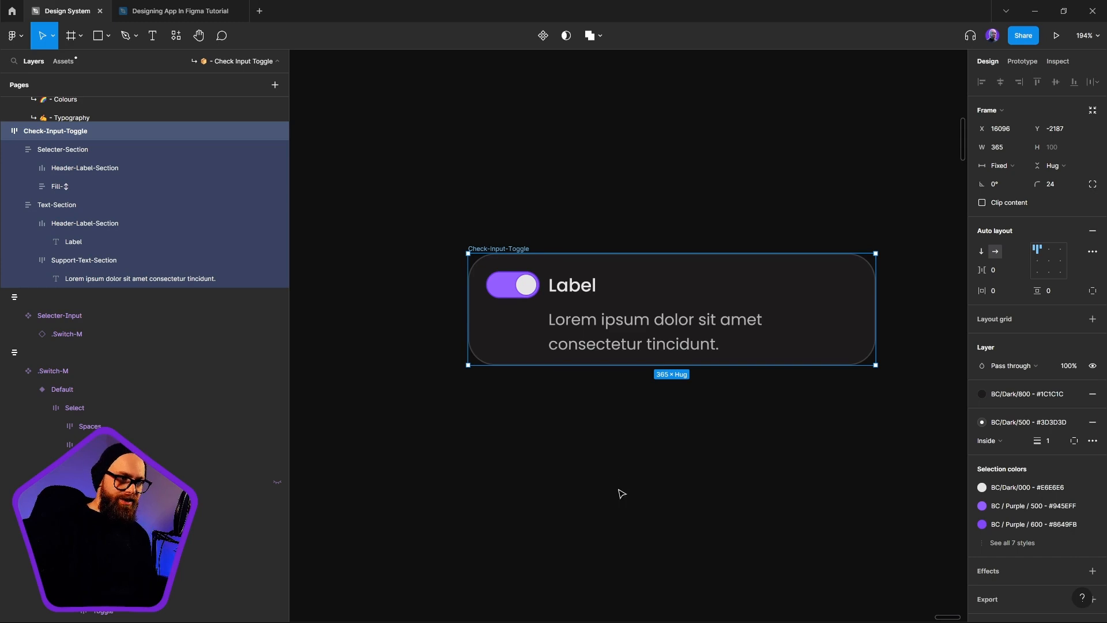
pyautogui.rightClick(520, 243)
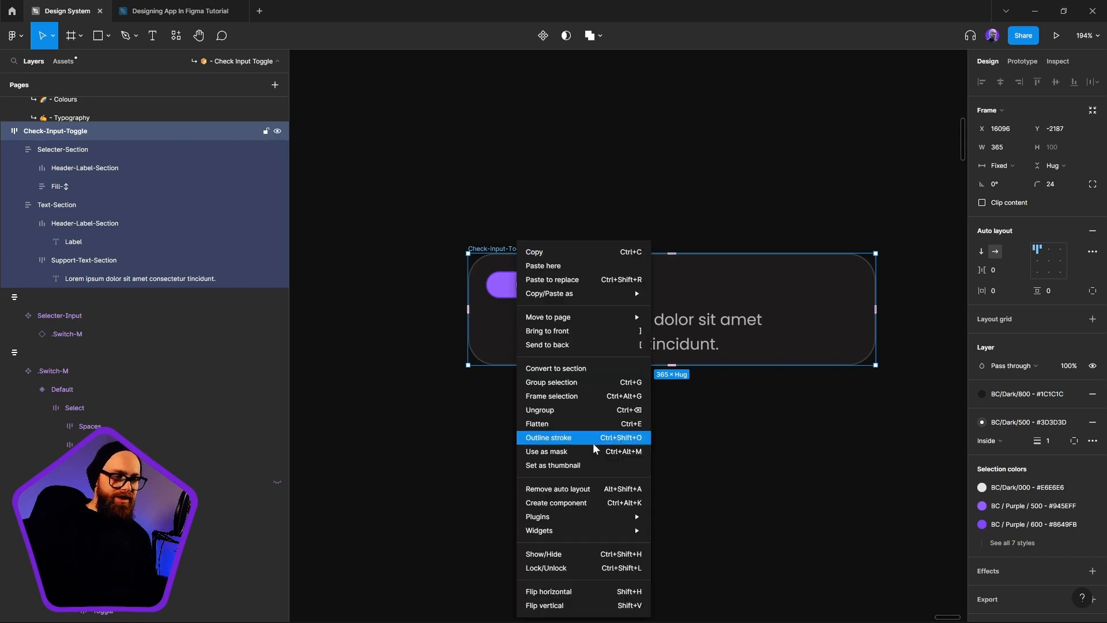
pyautogui.click(566, 504)
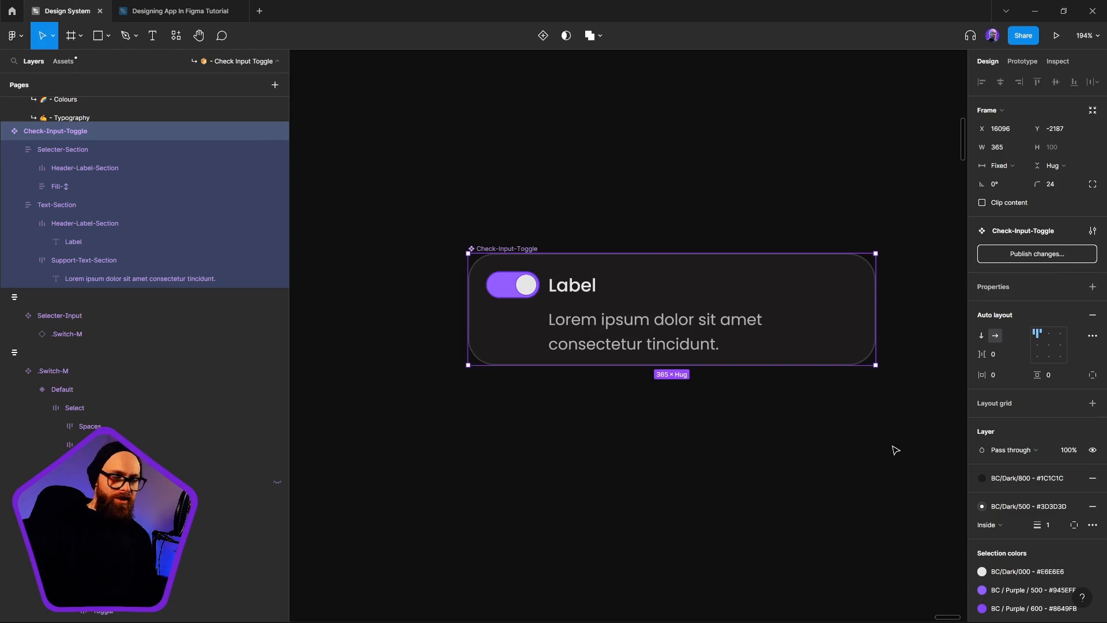
# Step: Expose the nested Selecter-Input instance's properties on the Check-Input-Toggle component and shift the component about 29 px to the left
pyautogui.click(1092, 286)
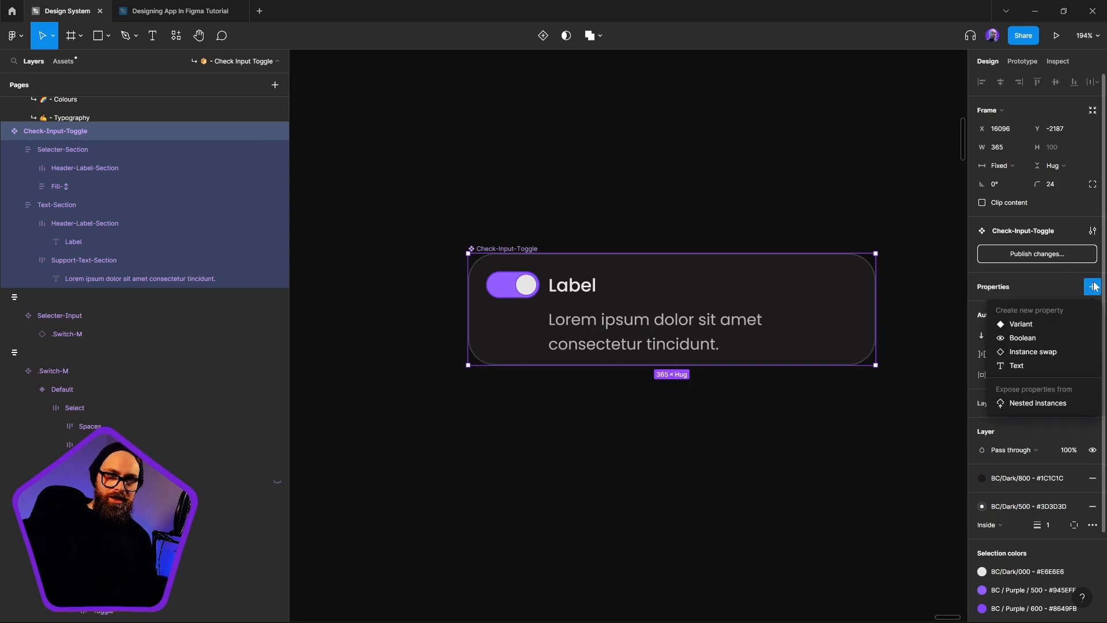
pyautogui.click(1034, 404)
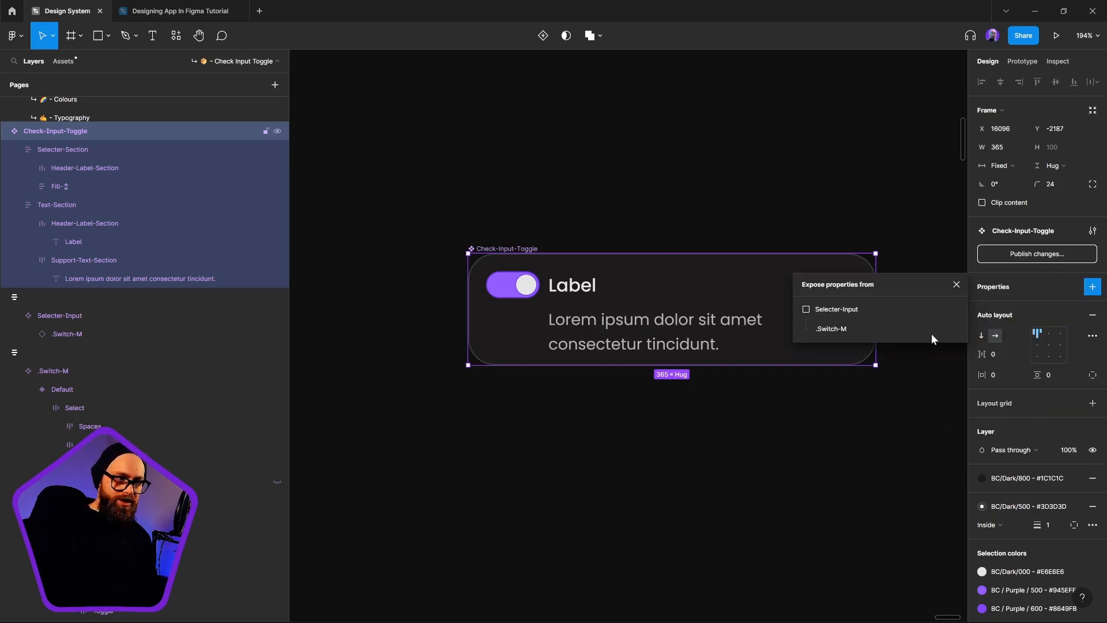
pyautogui.click(822, 308)
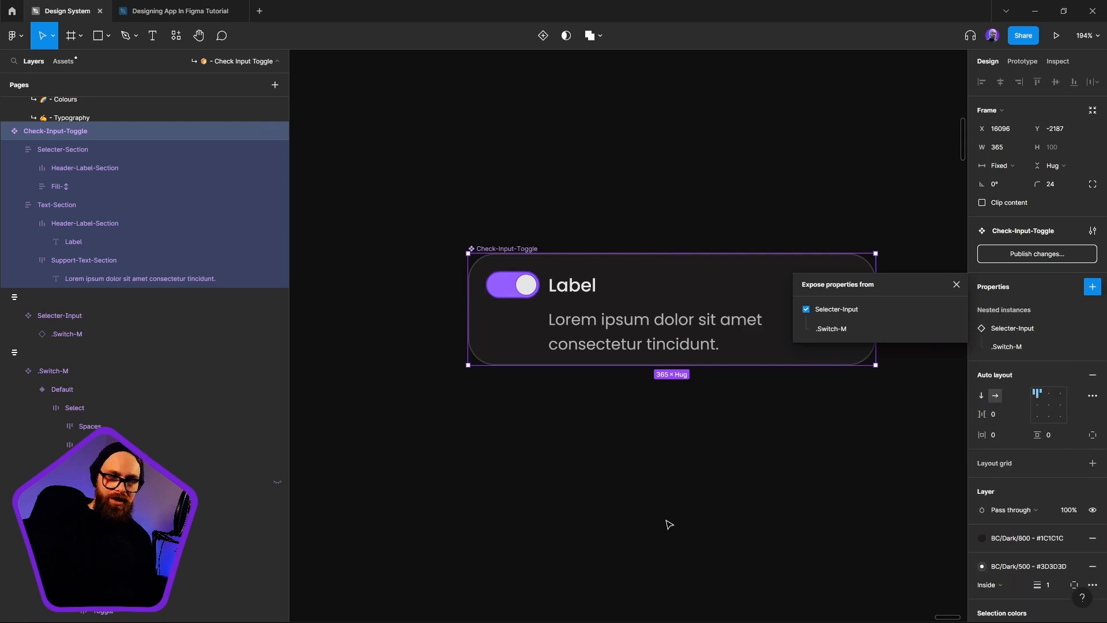
pyautogui.click(693, 430)
pyautogui.click(478, 248)
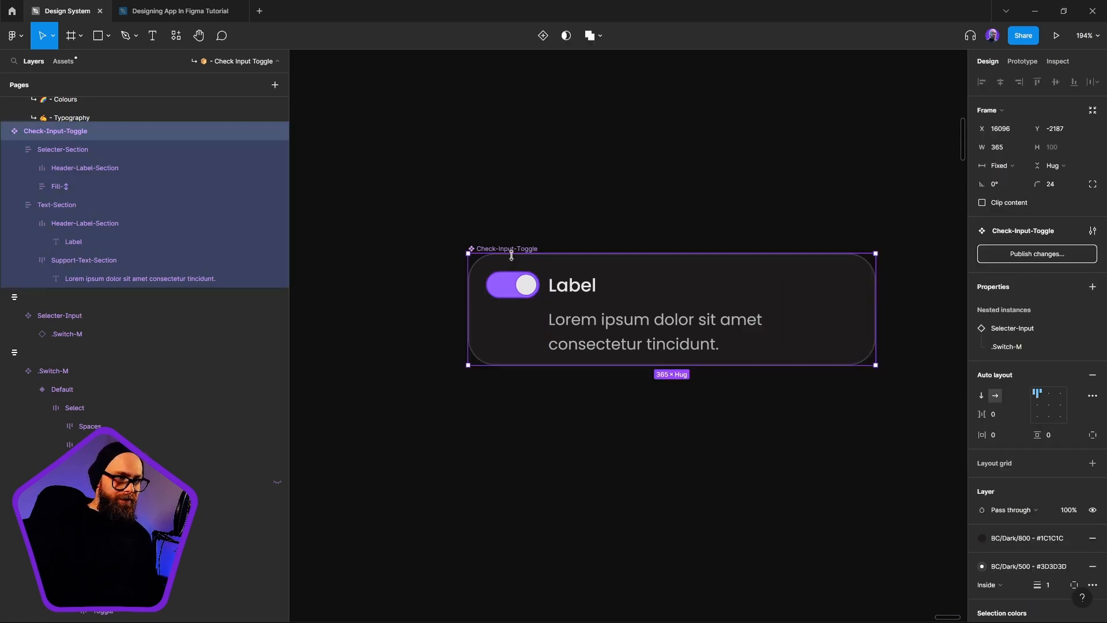
pyautogui.moveTo(506, 249); pyautogui.dragTo(474, 249)
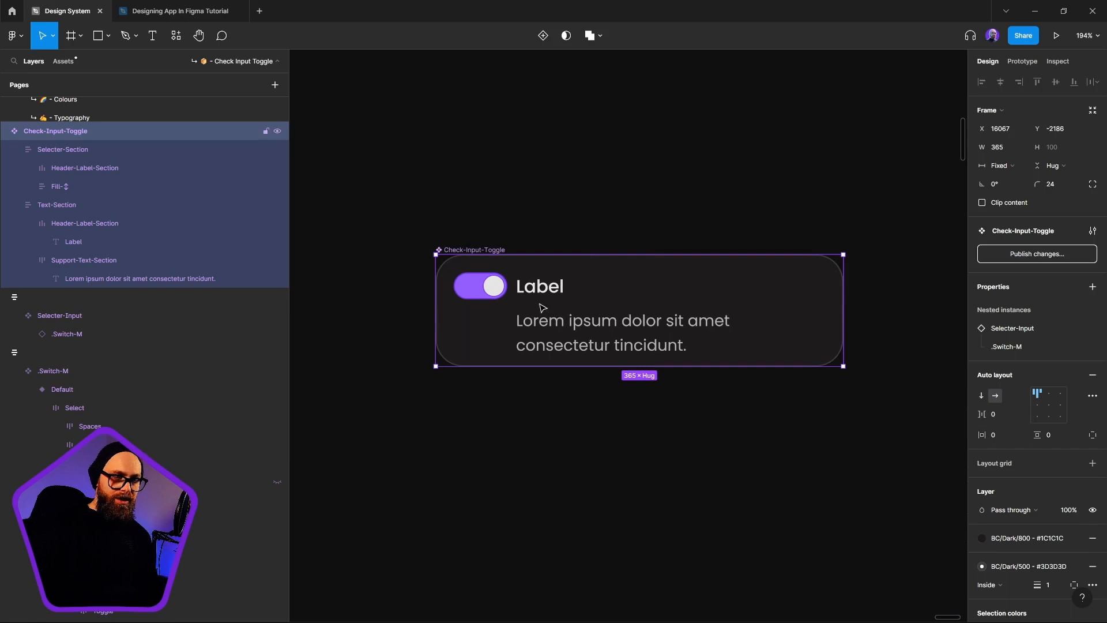
# Step: Create a text property named Label with the value Label for the header label's content
pyautogui.click(542, 293)
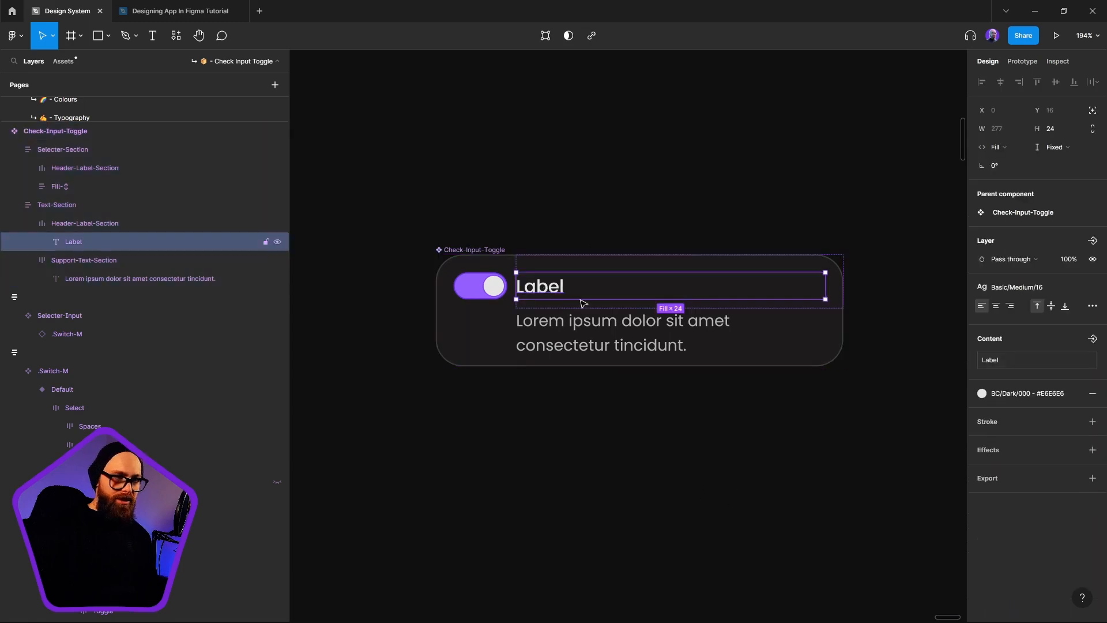
pyautogui.click(1093, 339)
pyautogui.click(587, 295)
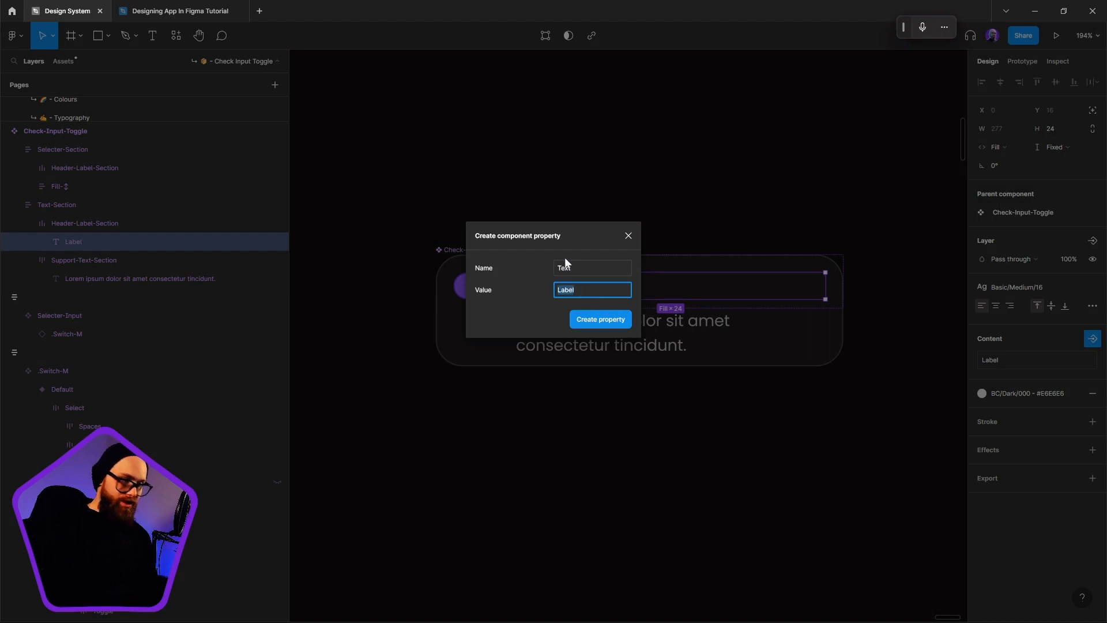
pyautogui.click(566, 265)
pyautogui.write('Label')
pyautogui.click(611, 320)
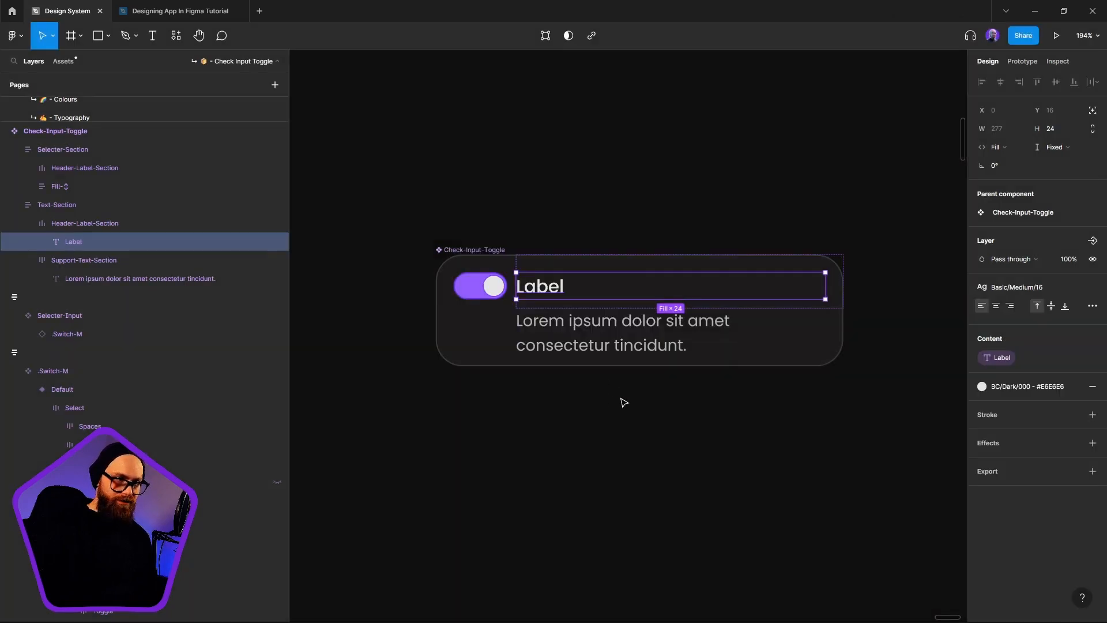
# Step: Rename the Lorem ipsum text layer as Support-Text, reusing the wording of its parent section's name
pyautogui.click(669, 330)
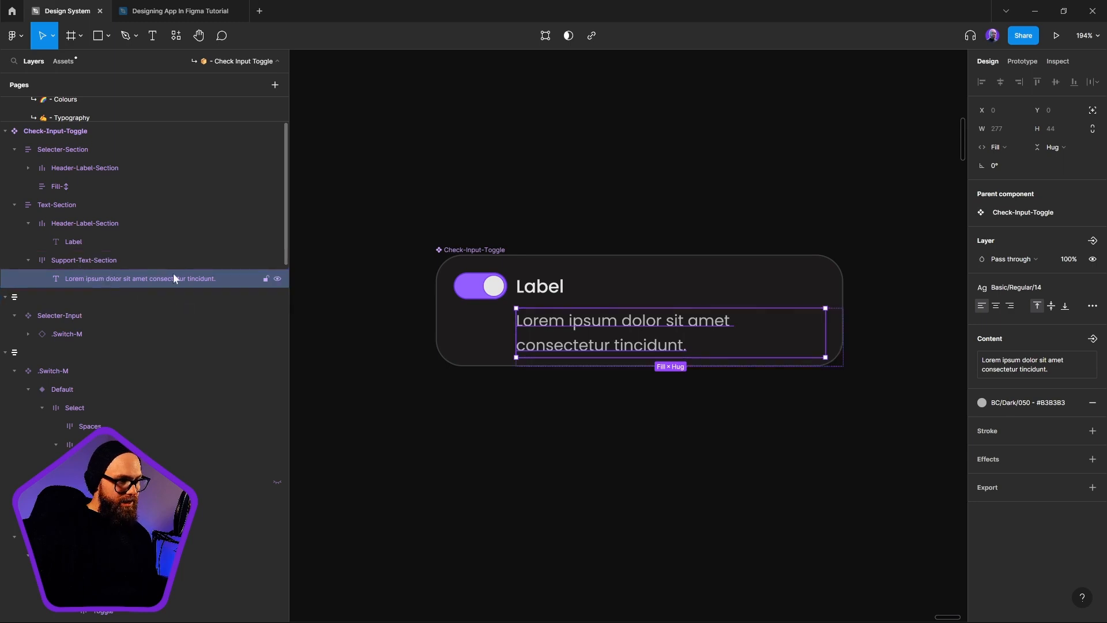
pyautogui.doubleClick(75, 262)
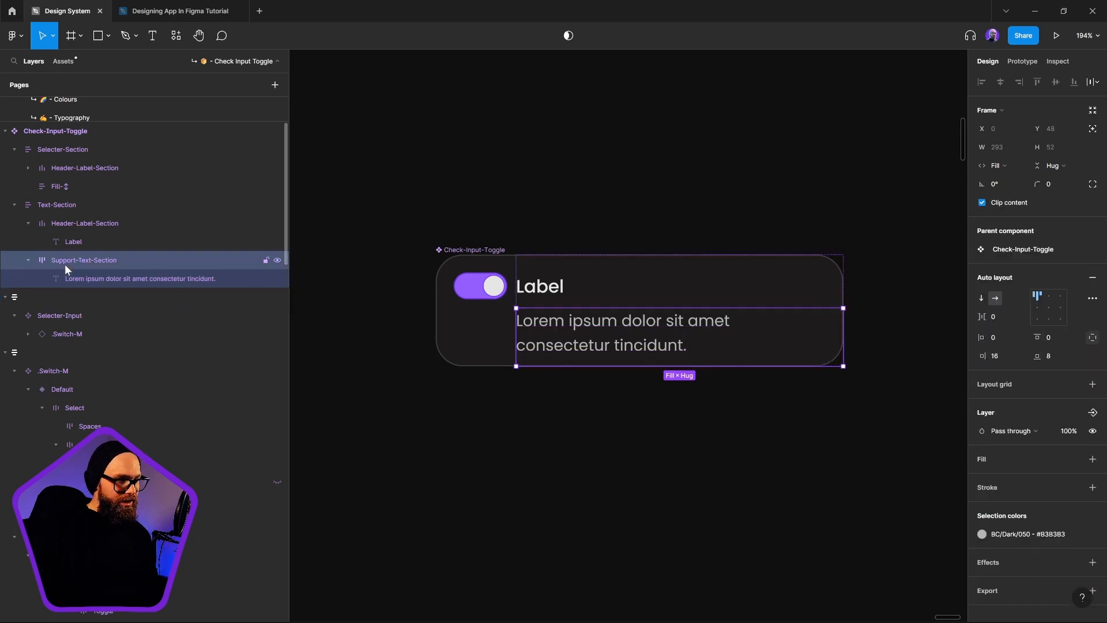
pyautogui.moveTo(91, 263); pyautogui.dragTo(51, 262)
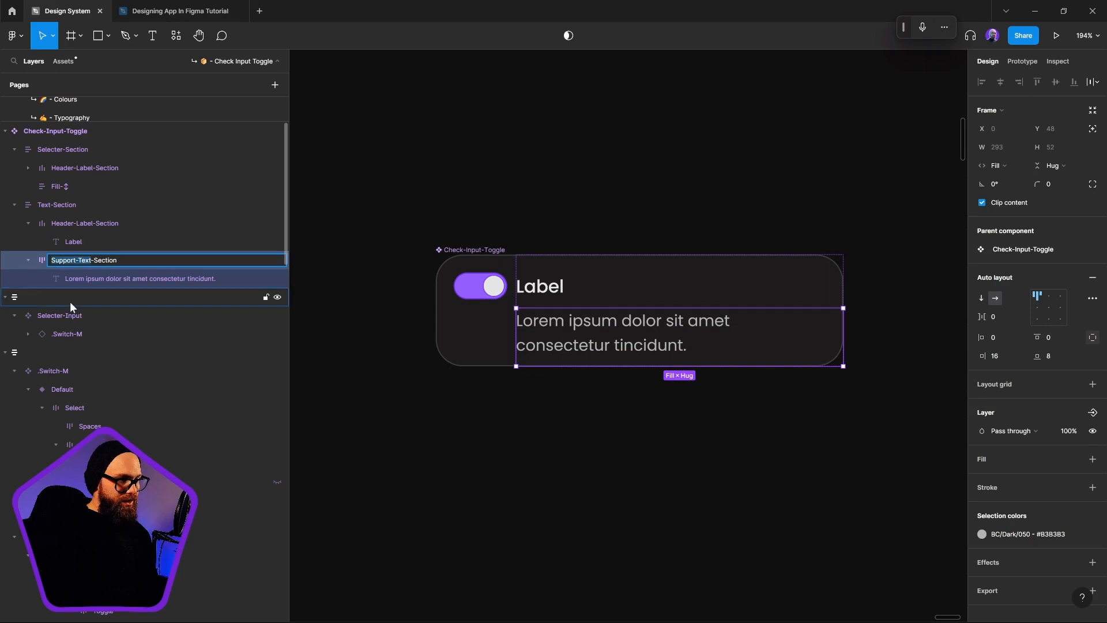
pyautogui.hotkey('ctrl', 'c')
pyautogui.doubleClick(110, 280)
pyautogui.hotkey('ctrl', 'v')
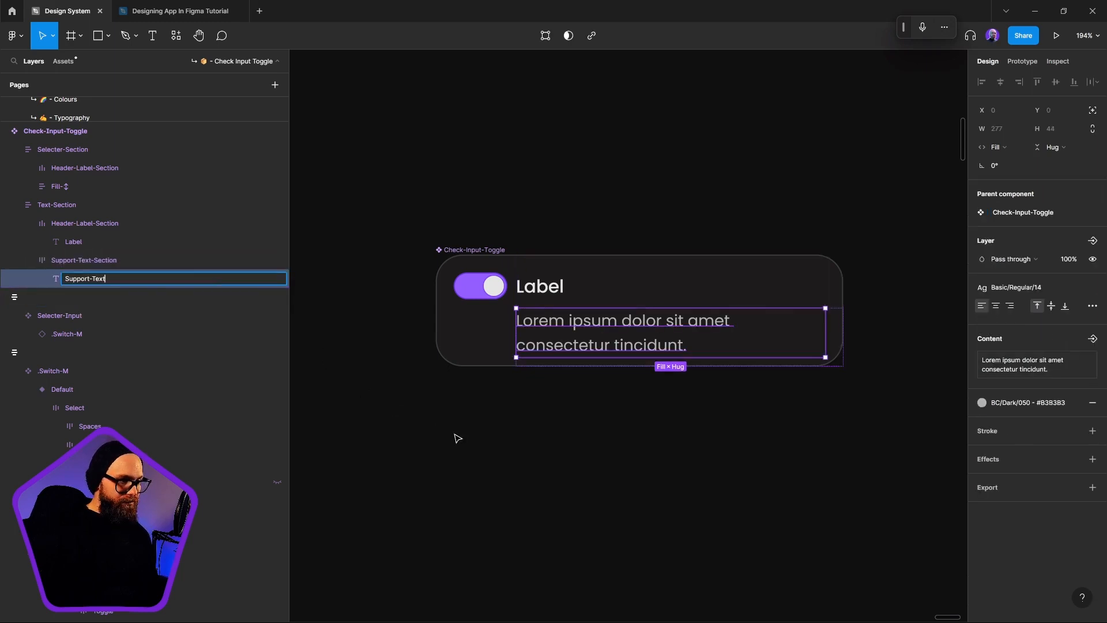
pyautogui.click(626, 372)
# Step: Create a text property named Support Text for the Support-Text layer's content, keeping the Lorem ipsum value
pyautogui.click(100, 245)
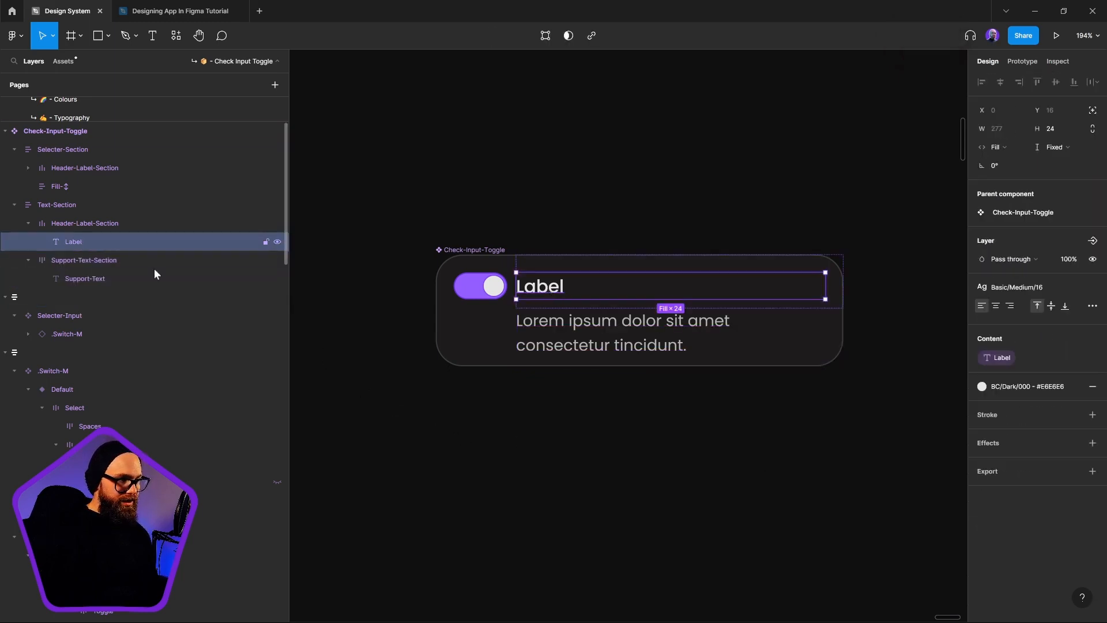
pyautogui.click(571, 323)
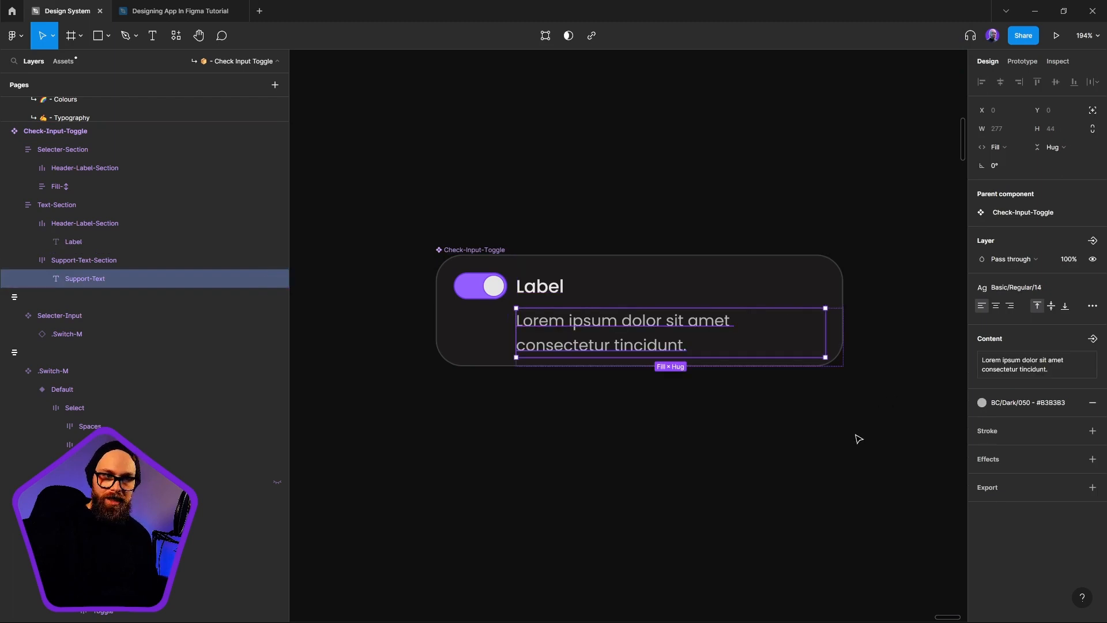
pyautogui.click(1093, 339)
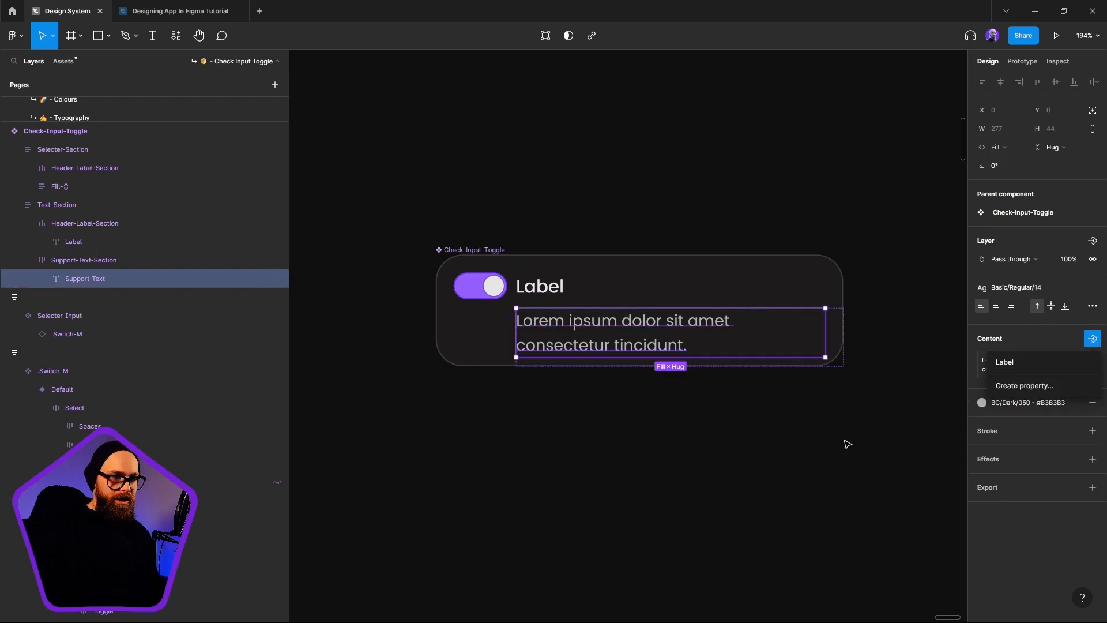
pyautogui.click(1037, 387)
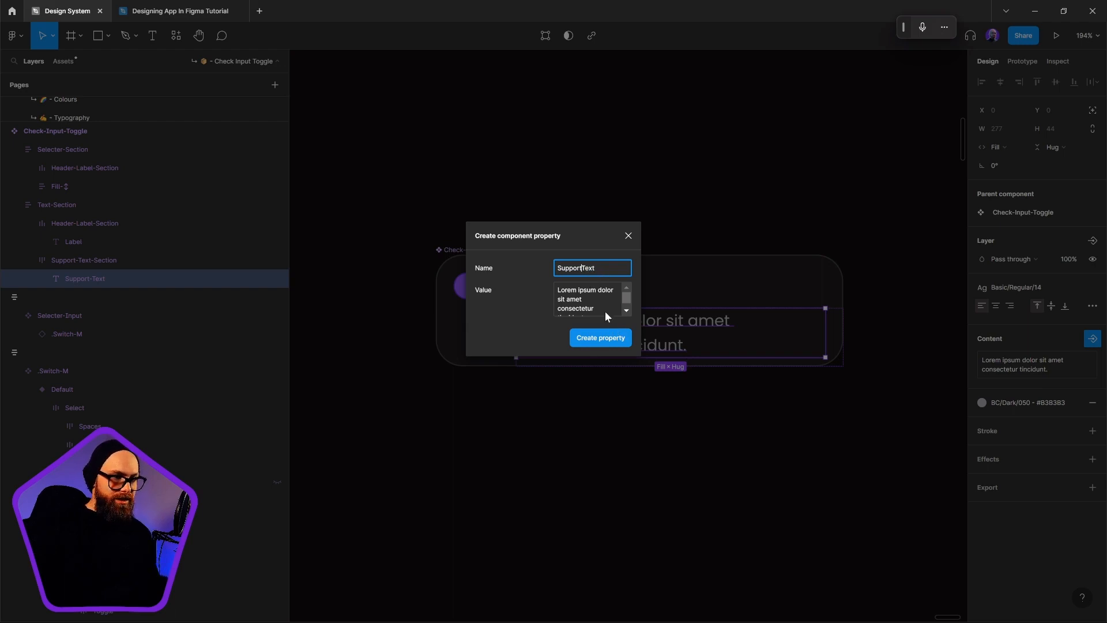
pyautogui.click(607, 339)
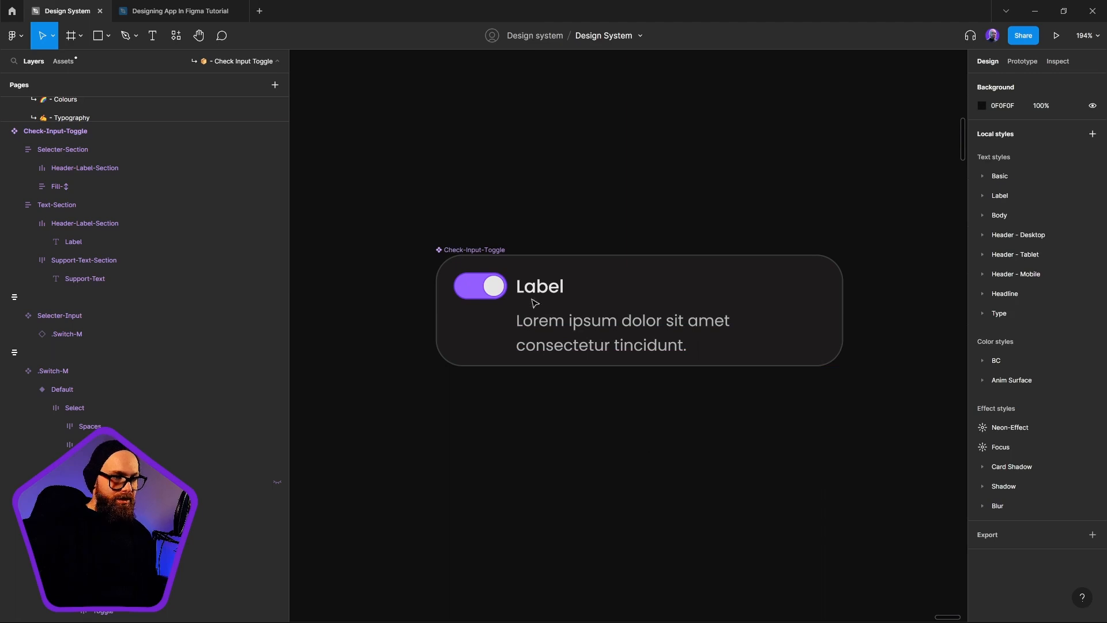
# Step: Duplicate the Check-Input-Toggle component as an instance about 180 px below the original
pyautogui.click(515, 314)
pyautogui.moveTo(663, 295); pyautogui.dragTo(676, 490)
pyautogui.moveTo(750, 421); pyautogui.dragTo(565, 224)
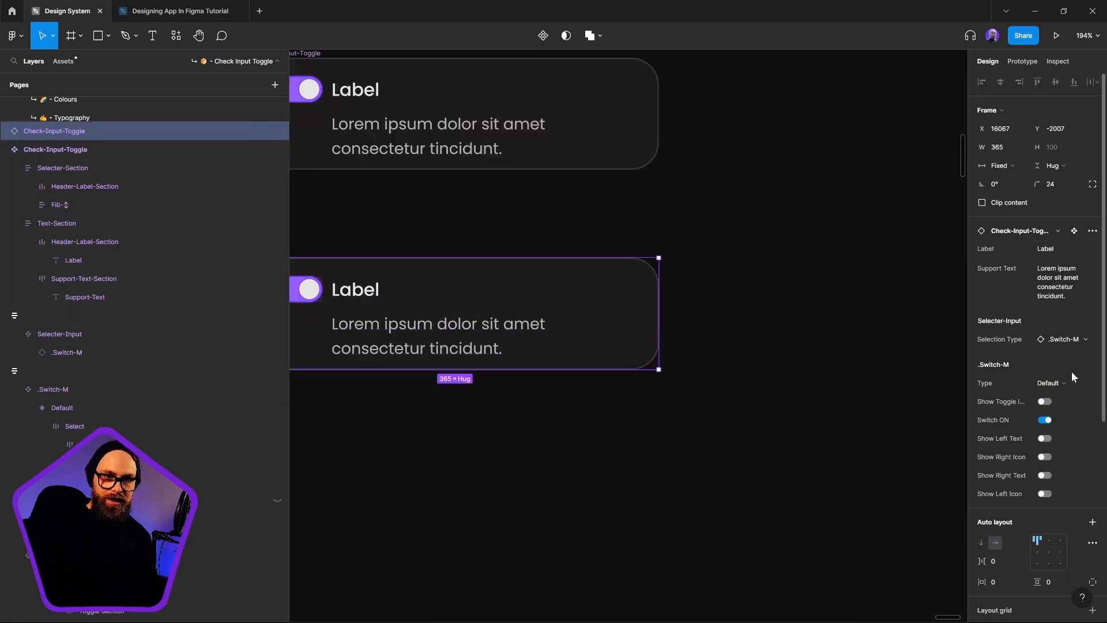
pyautogui.moveTo(742, 412); pyautogui.dragTo(944, 488)
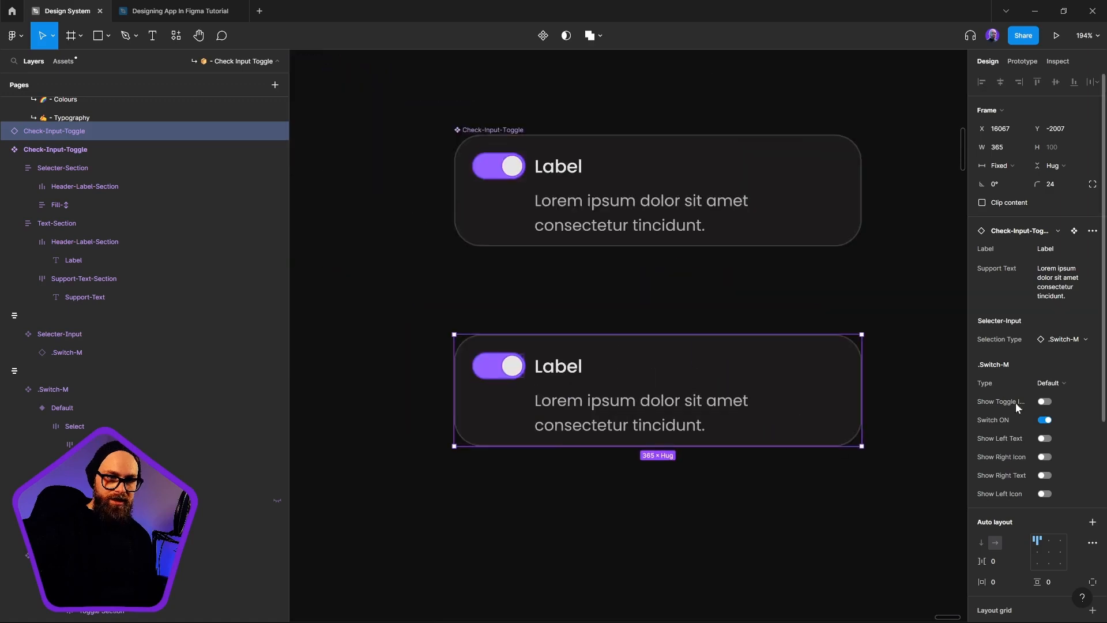
# Step: Swap the new instance's Selection Type to the .Mul-Check-M checkbox
pyautogui.click(1060, 388)
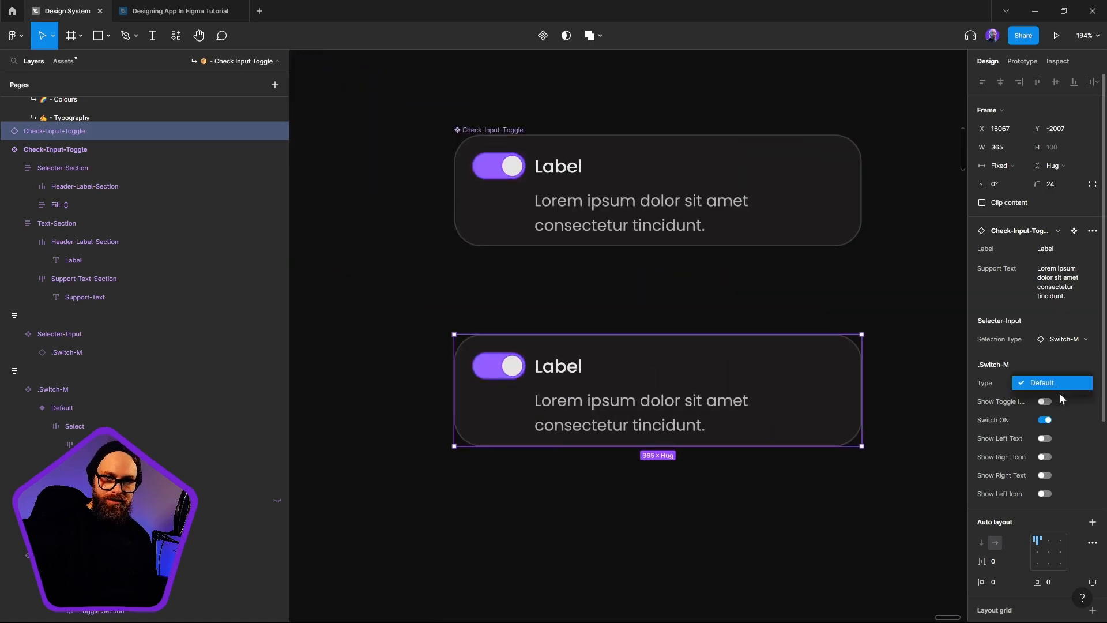
pyautogui.click(999, 383)
pyautogui.click(1058, 339)
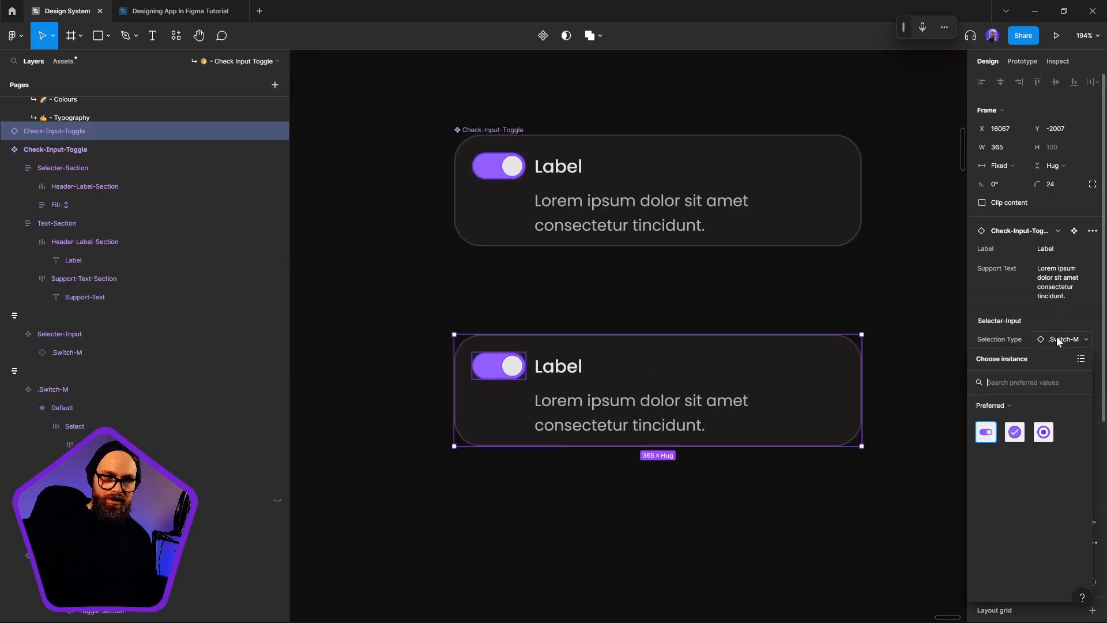
pyautogui.click(1017, 427)
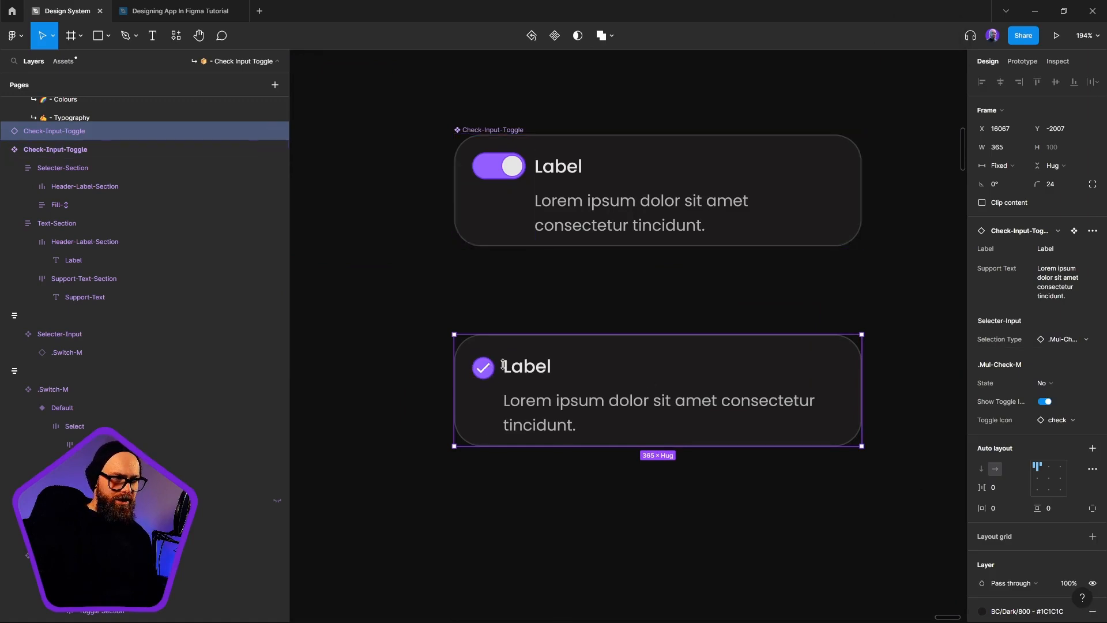
pyautogui.click(1066, 418)
# Step: Swap the new instance's Selection Type to the .Single-Check-M radio selector
pyautogui.click(1060, 341)
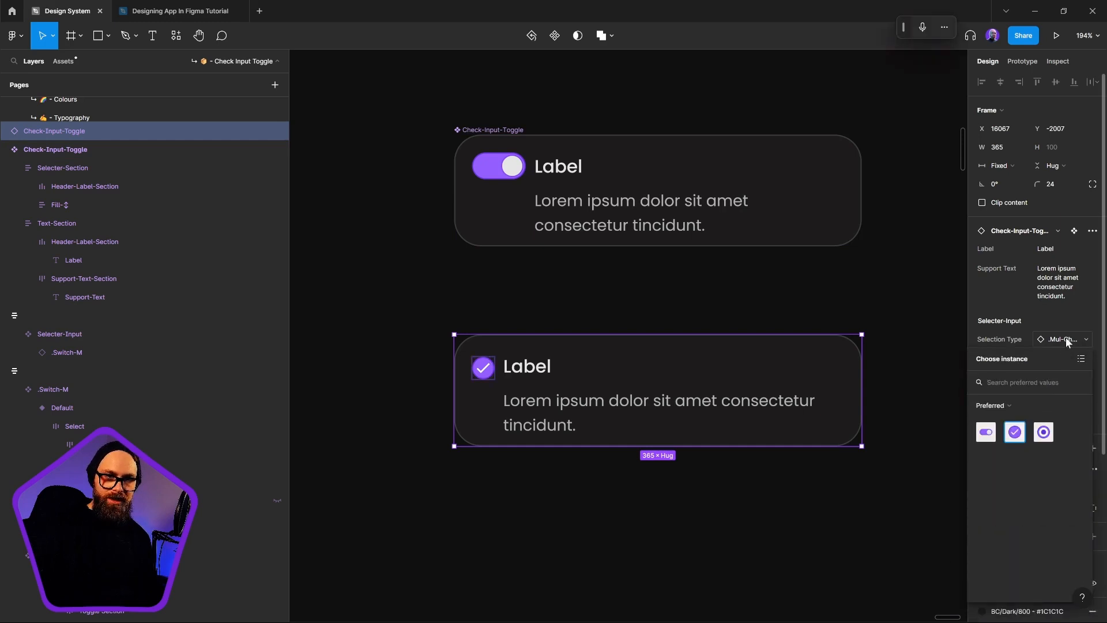
pyautogui.click(1064, 338)
pyautogui.click(1065, 338)
pyautogui.click(1044, 432)
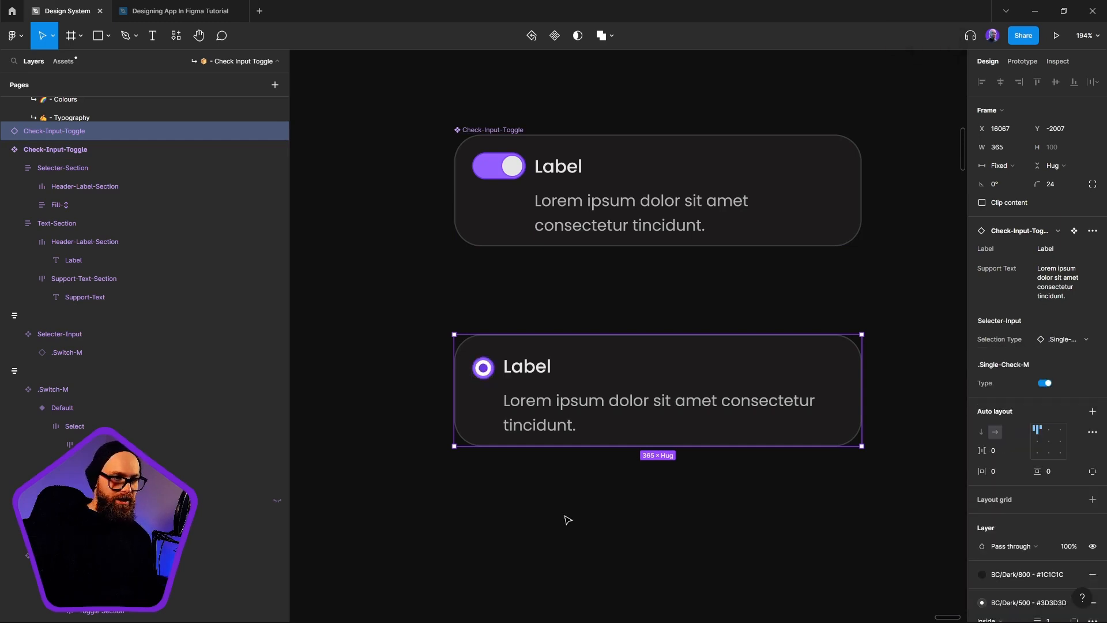
pyautogui.moveTo(860, 518); pyautogui.dragTo(826, 527)
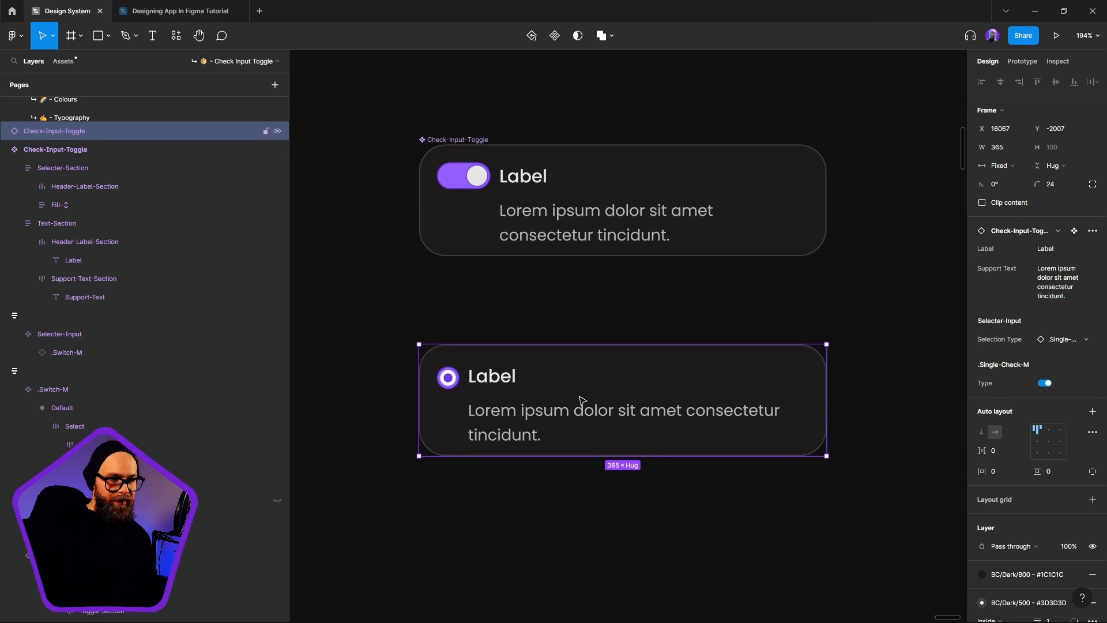
pyautogui.scroll(-5, 775, 520)
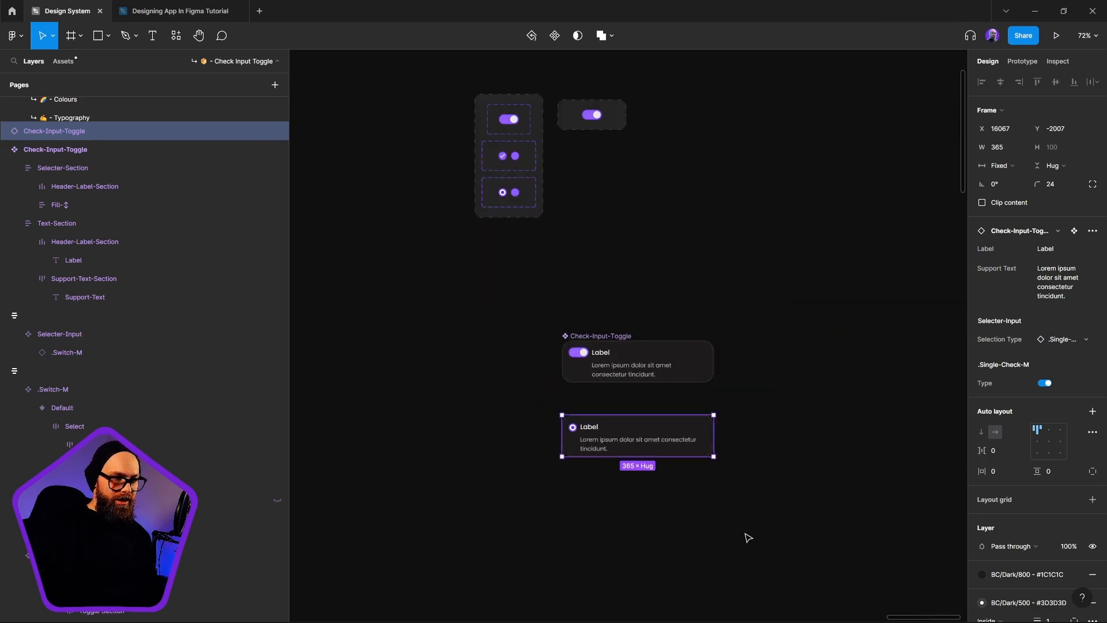
pyautogui.scroll(5, 695, 498)
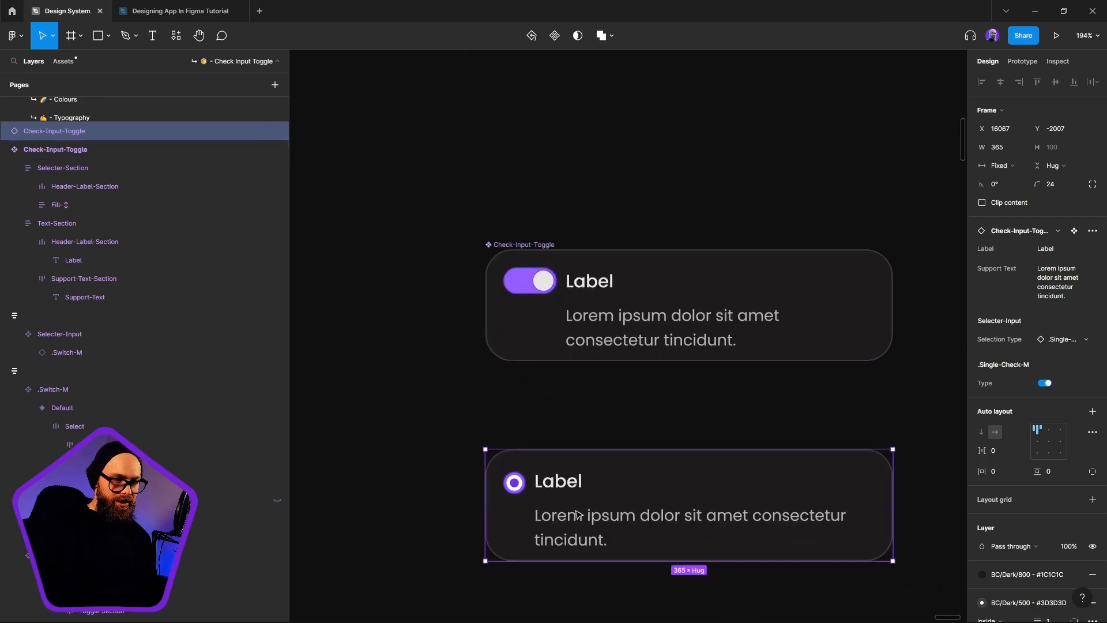
# Step: Set the selector side's Header-Label-Section in the main Check-Input-Toggle component to a top padding of 16 and a hug-contents height
pyautogui.doubleClick(514, 481)
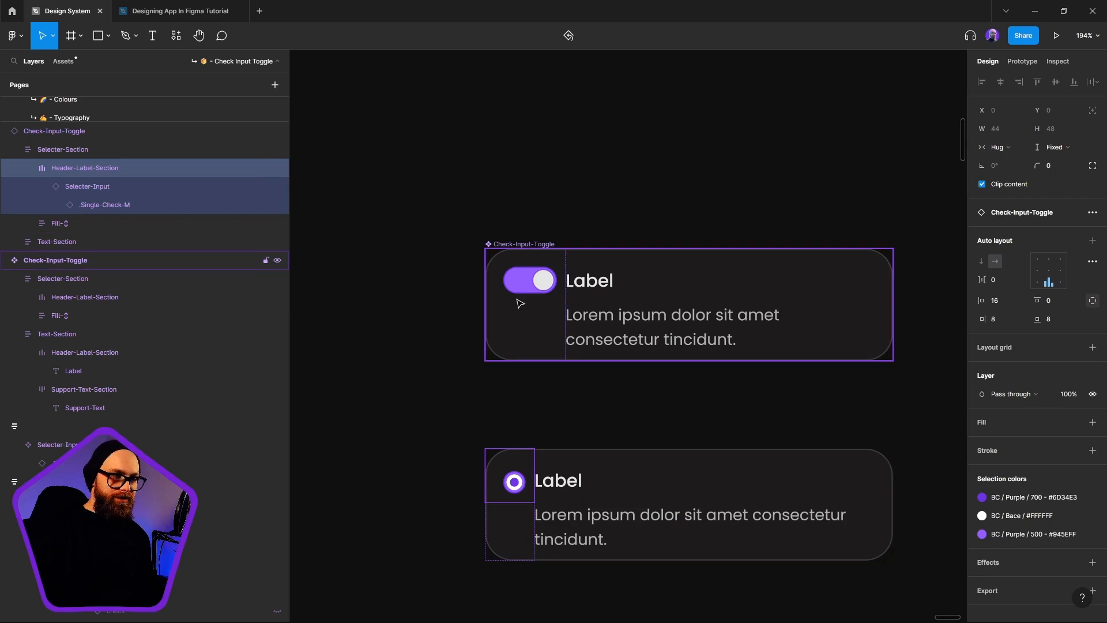
pyautogui.doubleClick(547, 282)
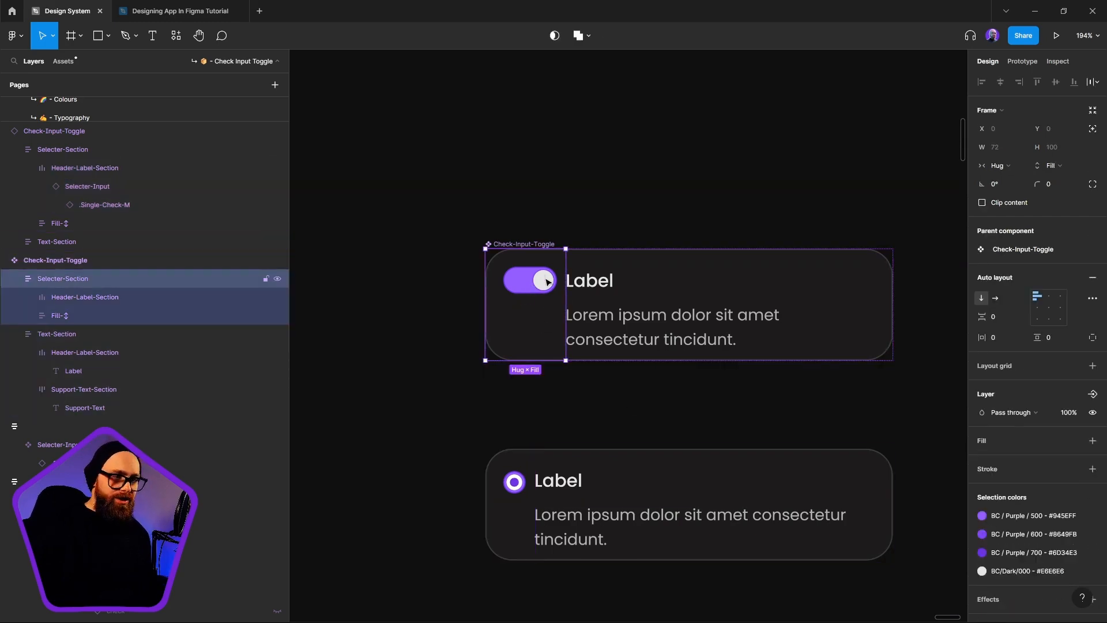
pyautogui.doubleClick(547, 282)
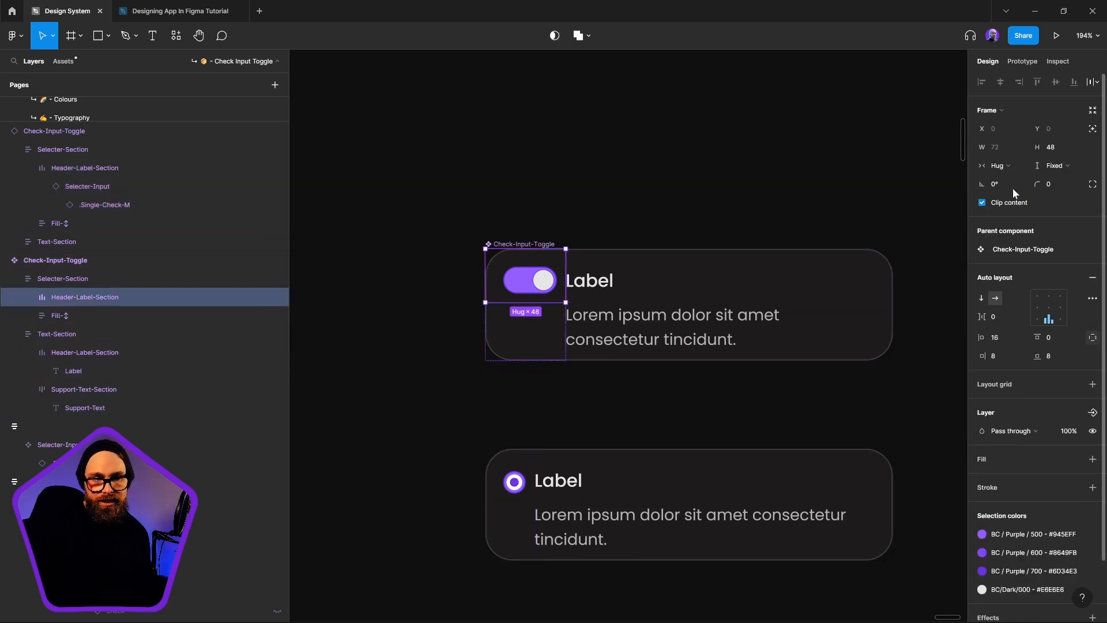
pyautogui.click(1060, 337)
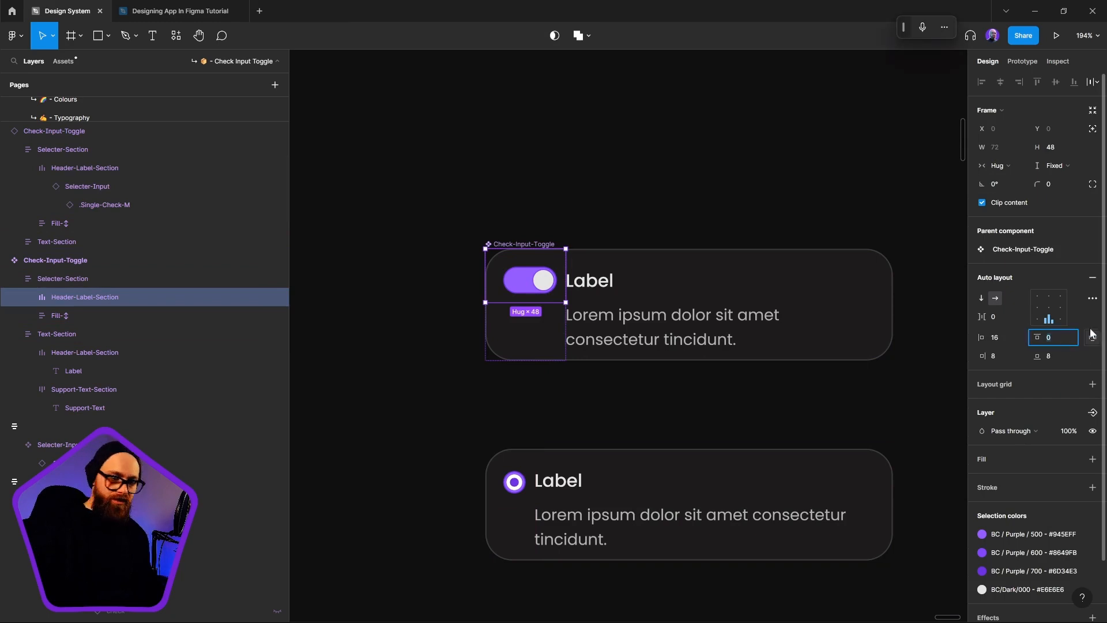
pyautogui.press('Return')
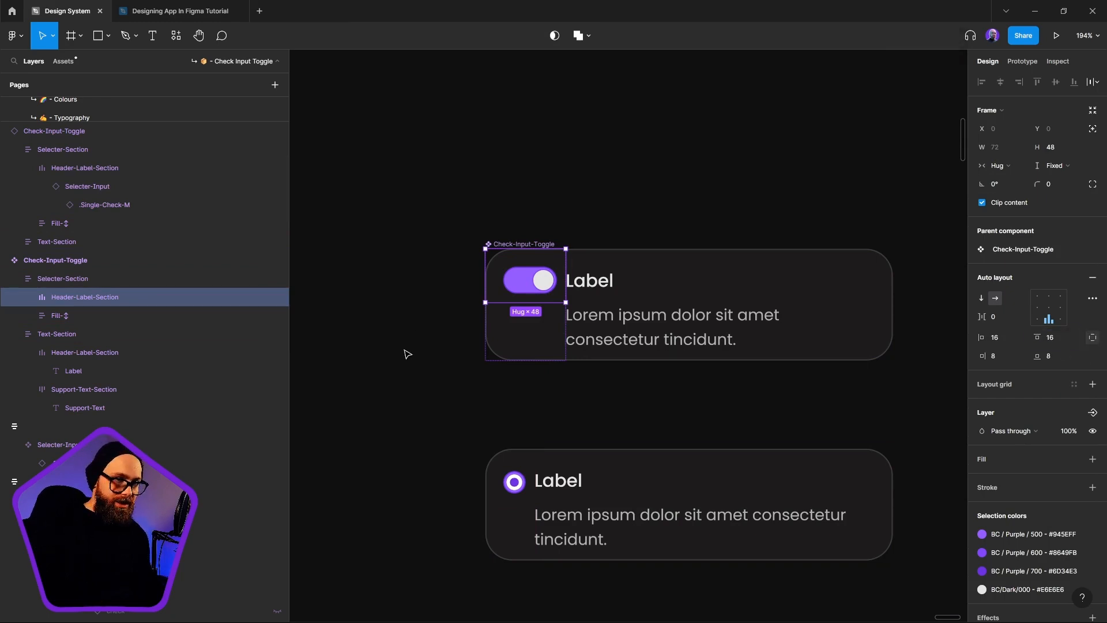
pyautogui.click(1002, 166)
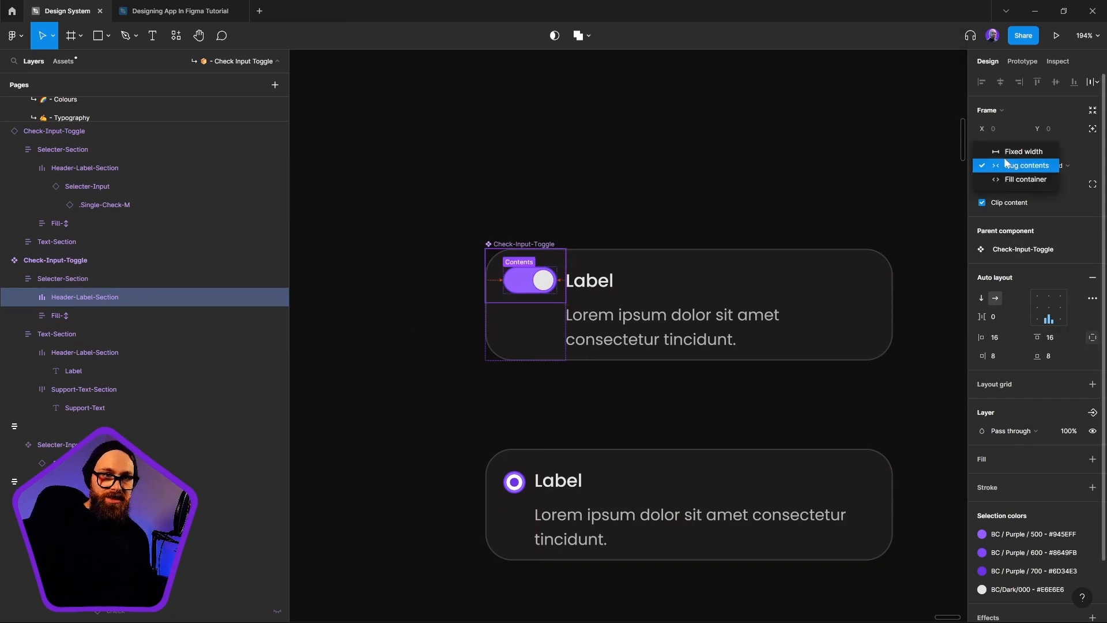
pyautogui.click(1027, 165)
pyautogui.click(1076, 164)
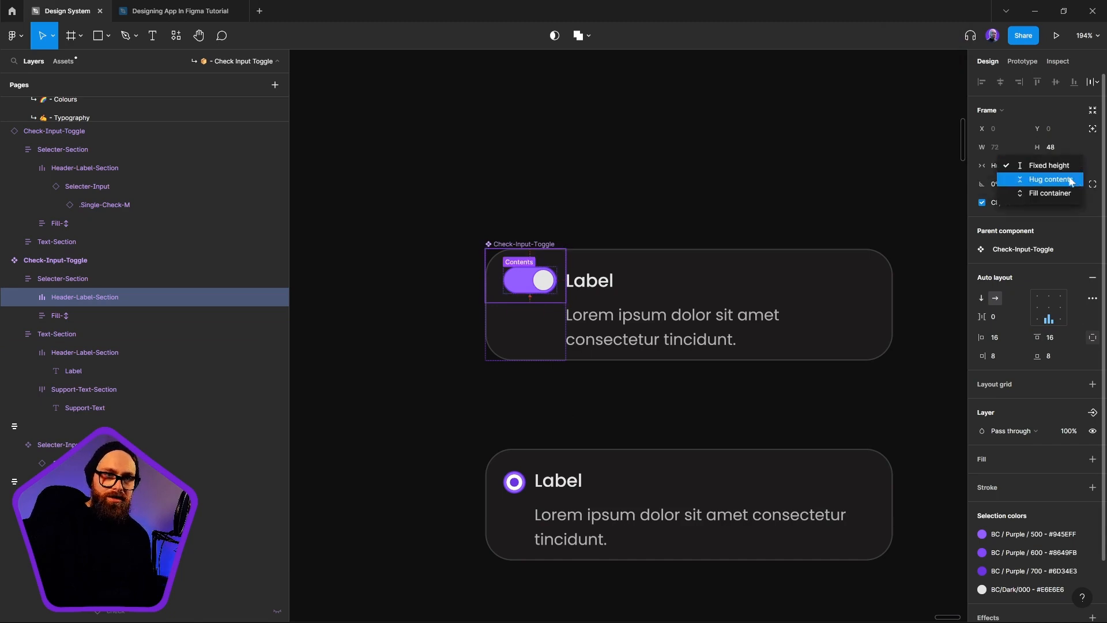
pyautogui.click(1073, 178)
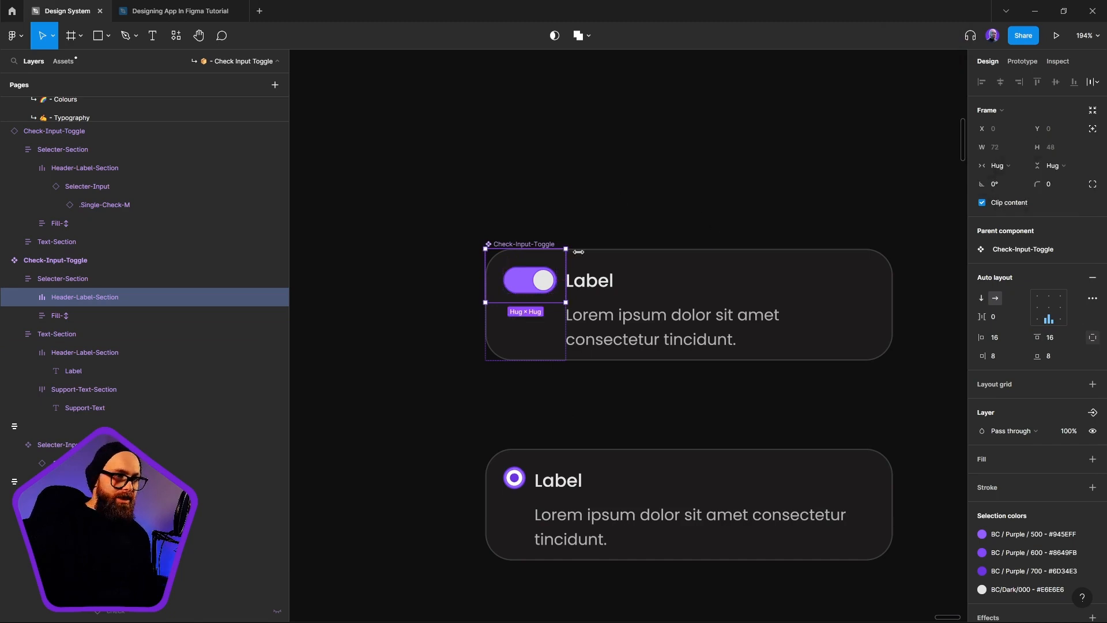
# Step: Give the Header-Label-Section around the main component's Label text a top padding of 16 and a hug-contents height
pyautogui.keyDown('ctrl'); pyautogui.click(558, 484); pyautogui.keyUp('ctrl')
pyautogui.keyDown('ctrl'); pyautogui.click(601, 284); pyautogui.keyUp('ctrl')
pyautogui.click(697, 257)
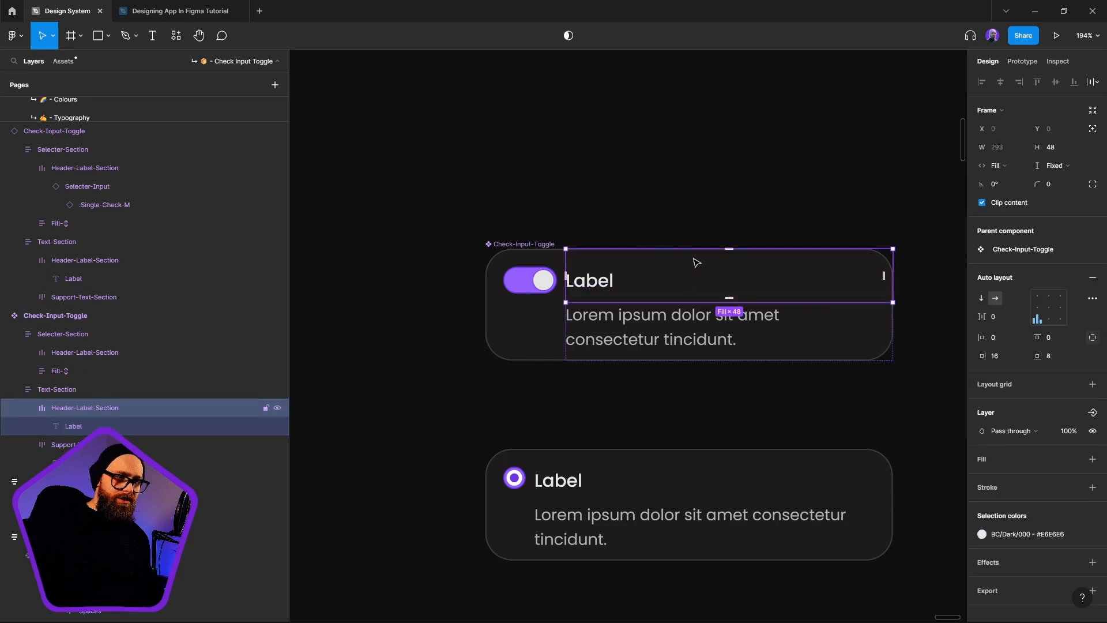
pyautogui.click(1059, 338)
pyautogui.write('1')
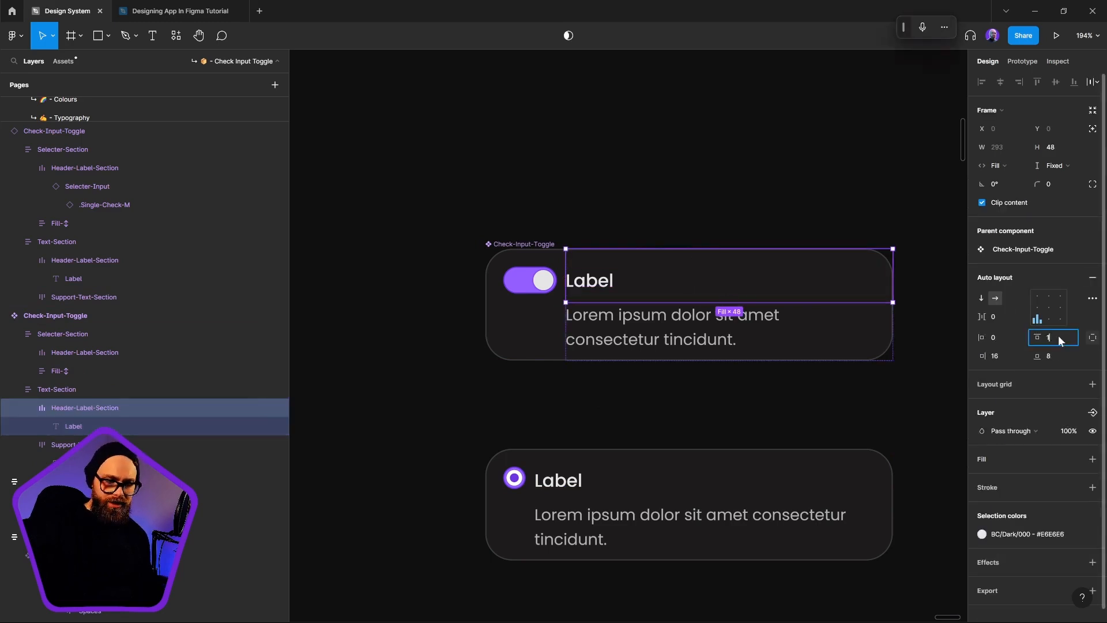
pyautogui.write('6')
pyautogui.press('Return')
pyautogui.click(1055, 165)
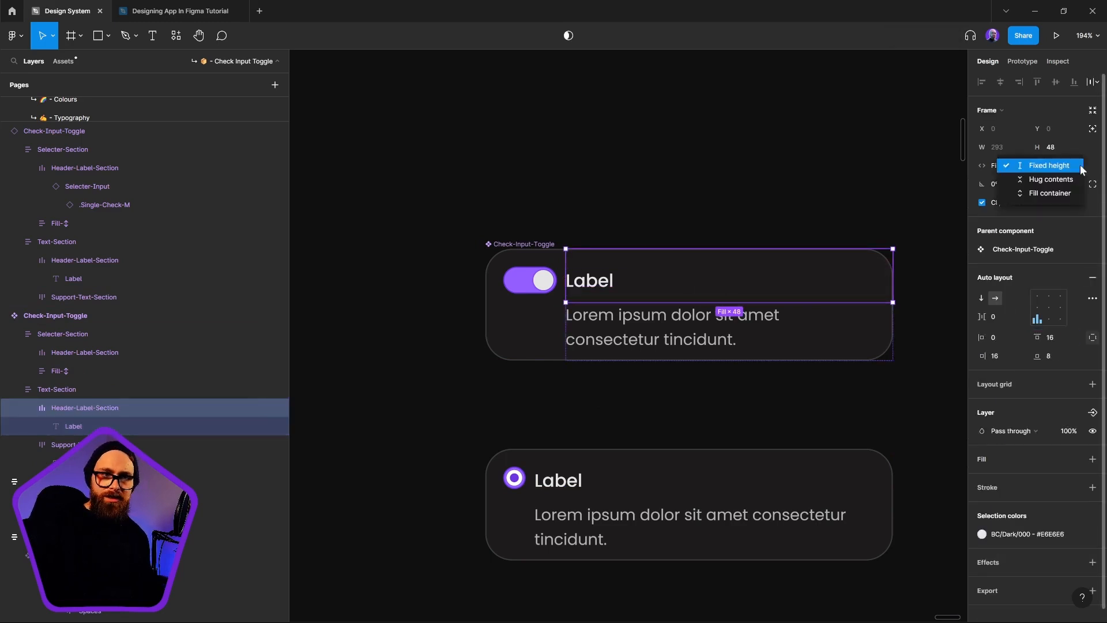
pyautogui.click(1051, 180)
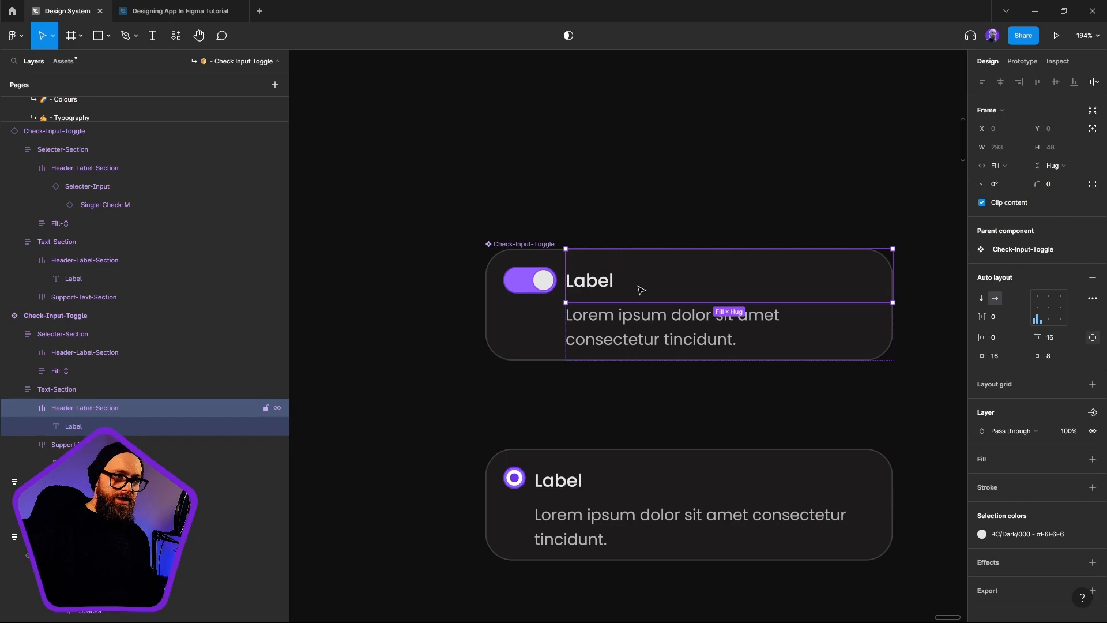
# Step: Compare the sizes of the Label text layers and the nested switch and radio selectors in the component and its instance
pyautogui.click(591, 282)
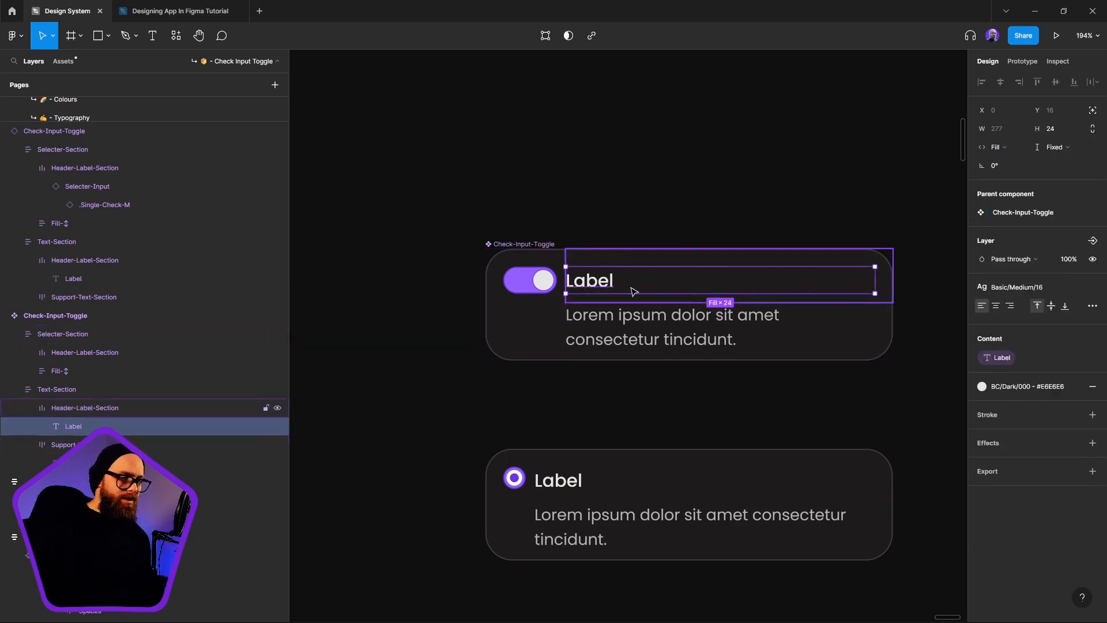
pyautogui.moveTo(566, 517); pyautogui.dragTo(501, 380)
pyautogui.click(523, 513)
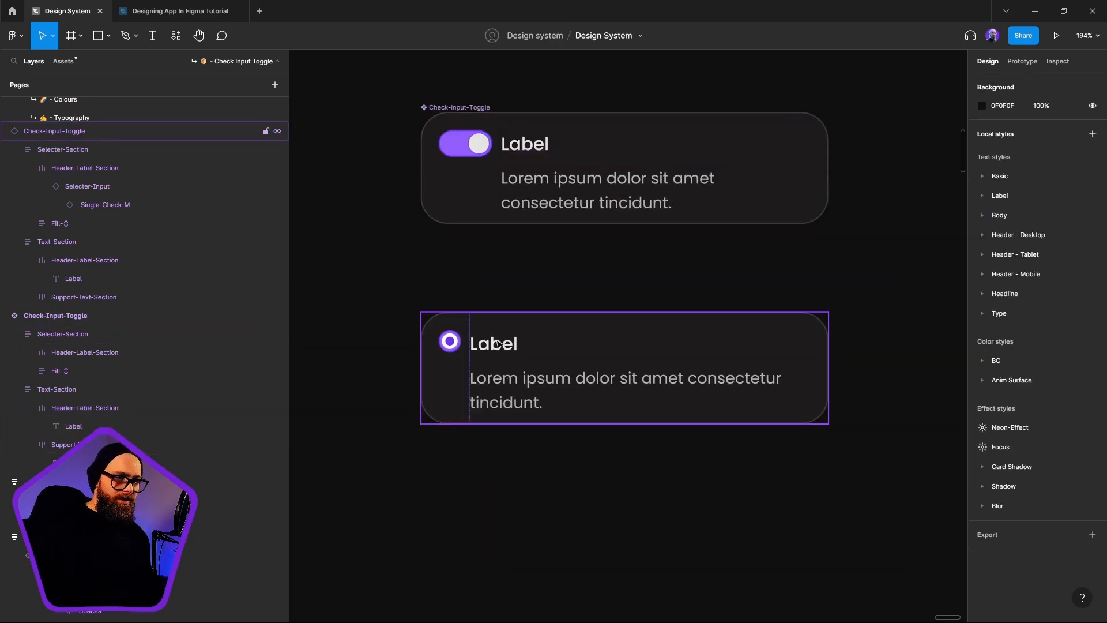
pyautogui.doubleClick(672, 374)
pyautogui.click(510, 345)
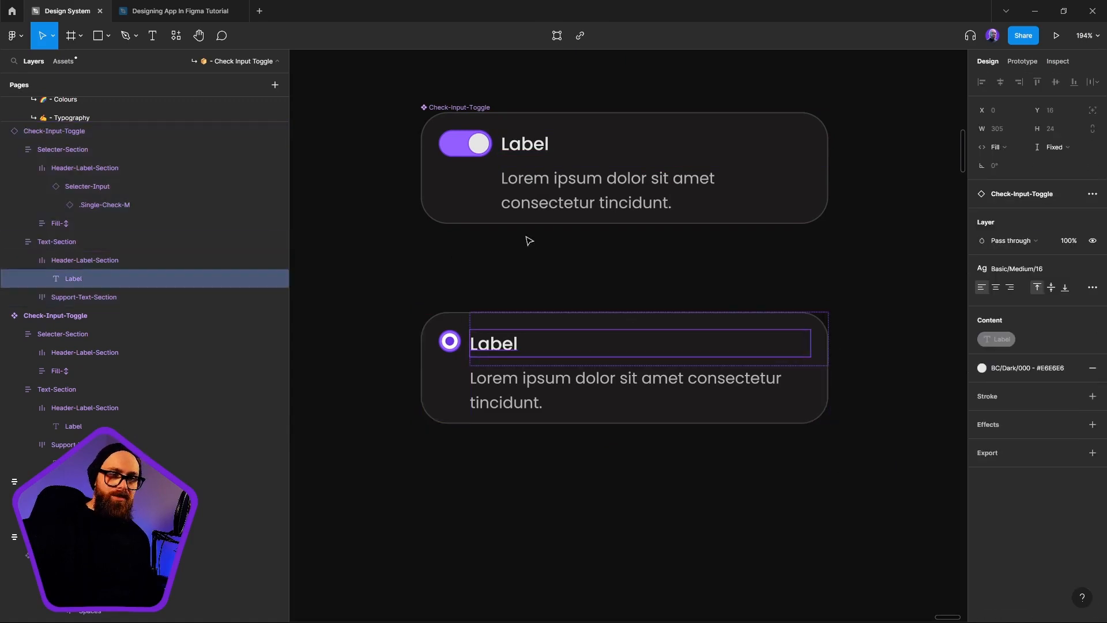
pyautogui.click(554, 146)
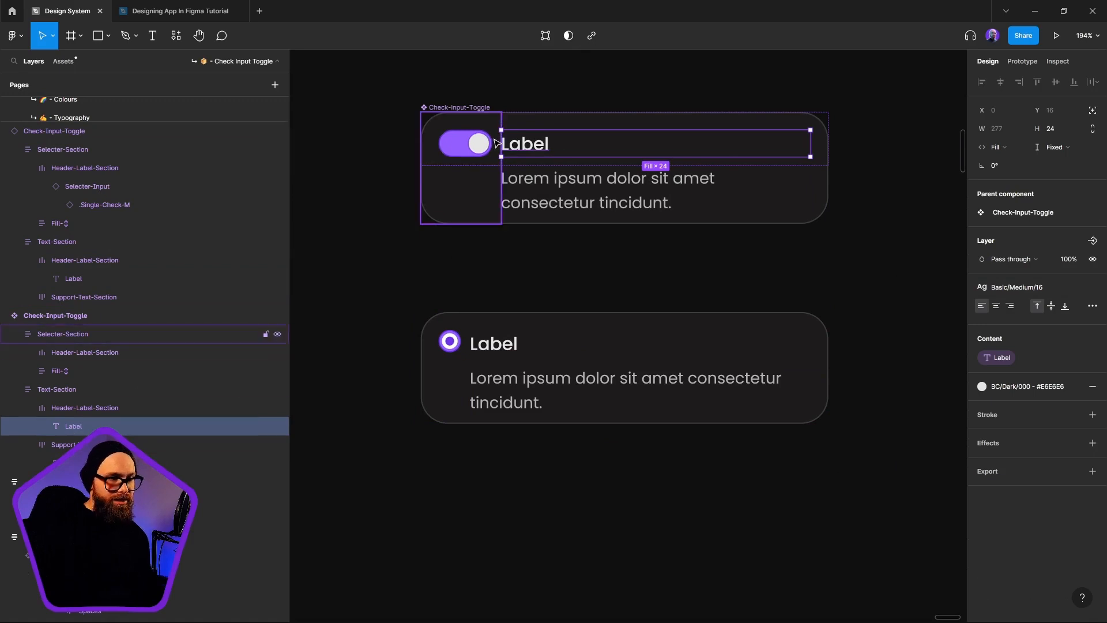
pyautogui.scroll(2, 502, 212)
pyautogui.scroll(1, 503, 213)
pyautogui.click(477, 223)
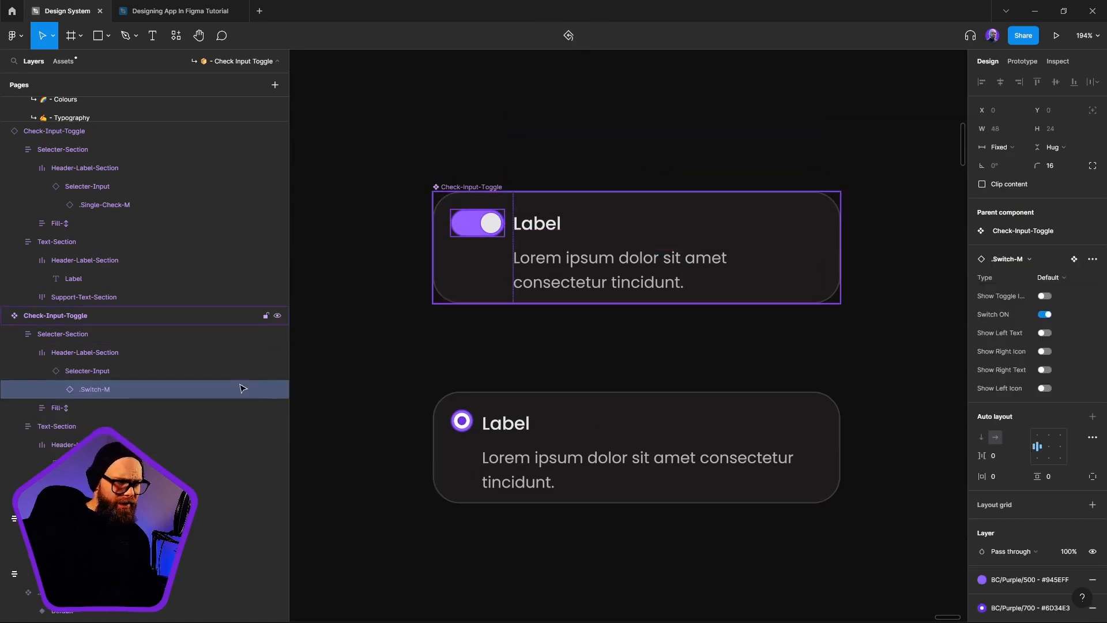
pyautogui.click(471, 429)
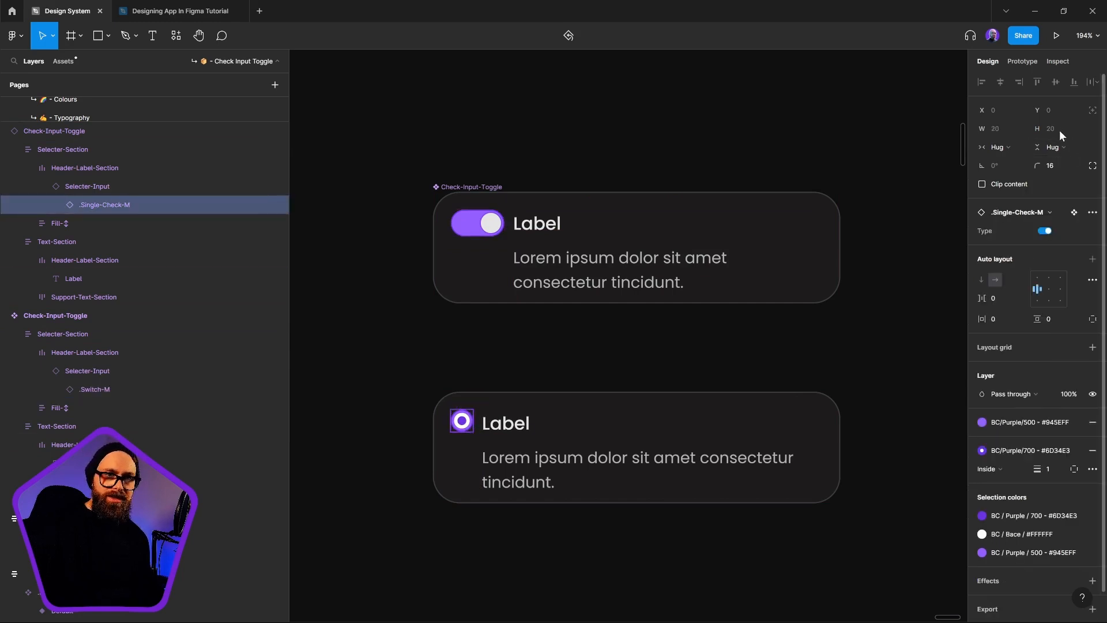
# Step: Go from the main component's nested Selecter-Input to its source component and select the Default variant of .Switch-M
pyautogui.scroll(3, 422, 261)
pyautogui.hscroll(-3, 422, 261)
pyautogui.click(585, 318)
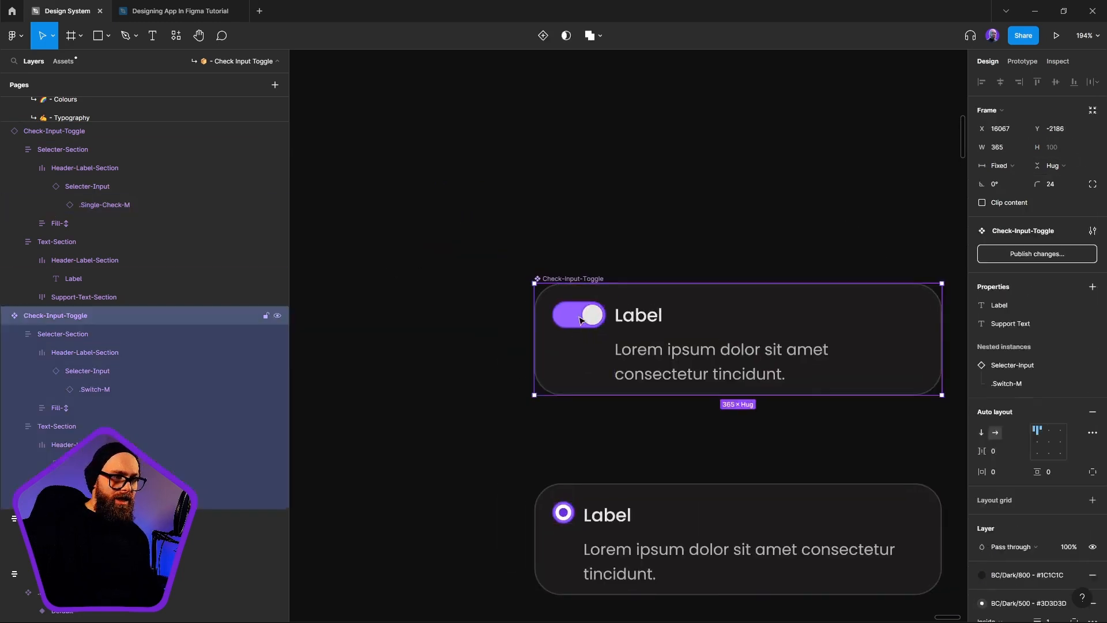
pyautogui.doubleClick(585, 318)
pyautogui.doubleClick(585, 318)
pyautogui.doubleClick(585, 318)
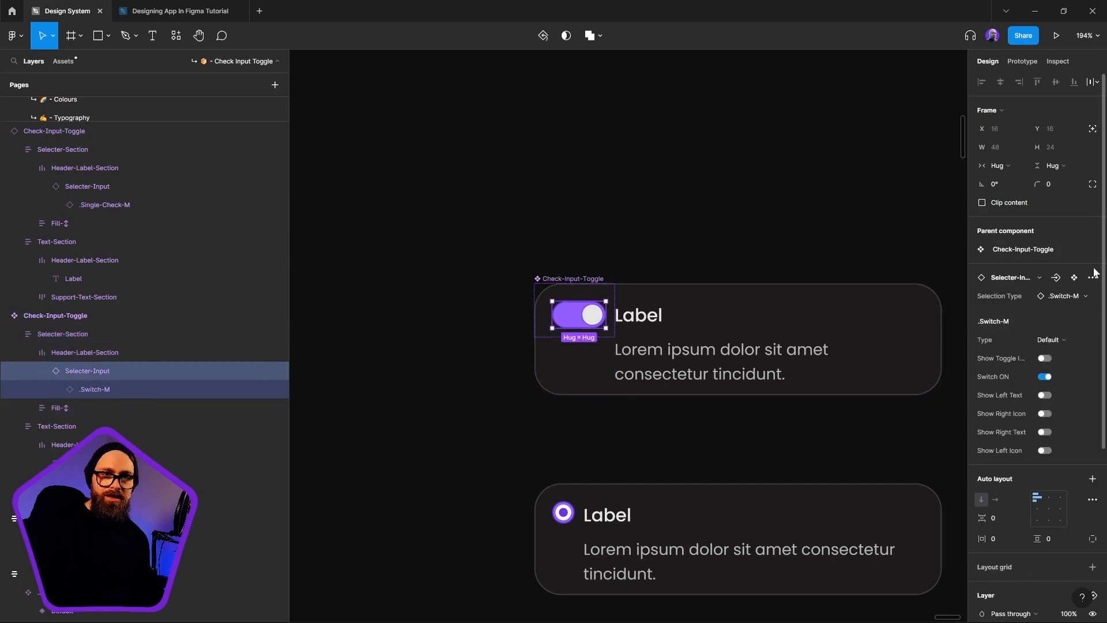
pyautogui.click(1074, 277)
pyautogui.doubleClick(394, 358)
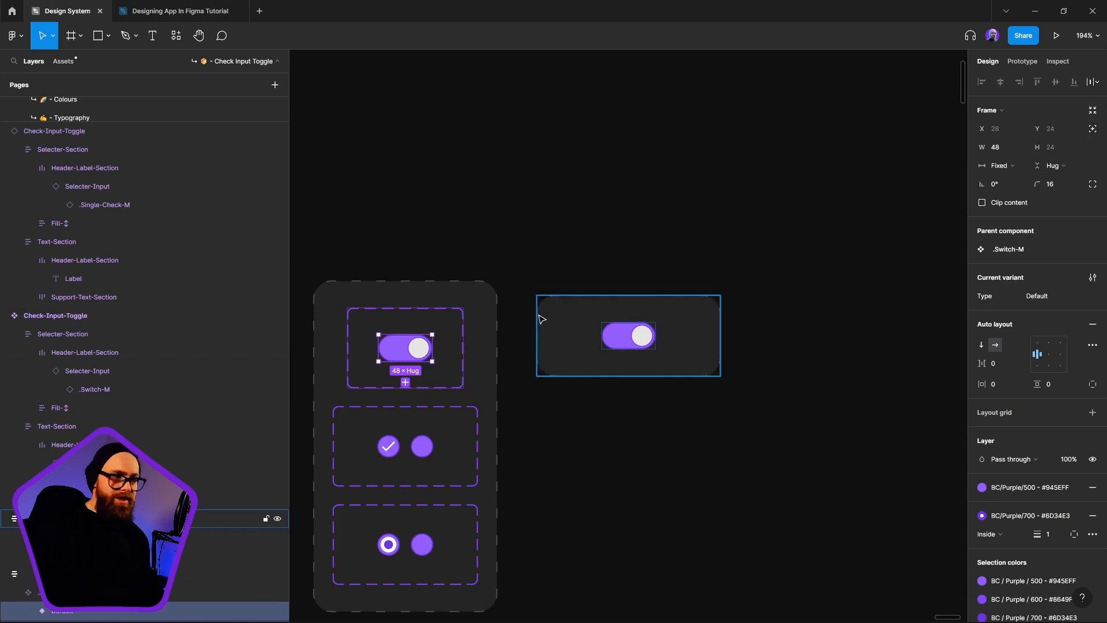
# Step: Resize the Toggle Section inside the .Switch-M Default variant to 20 by 20
pyautogui.press('Return')
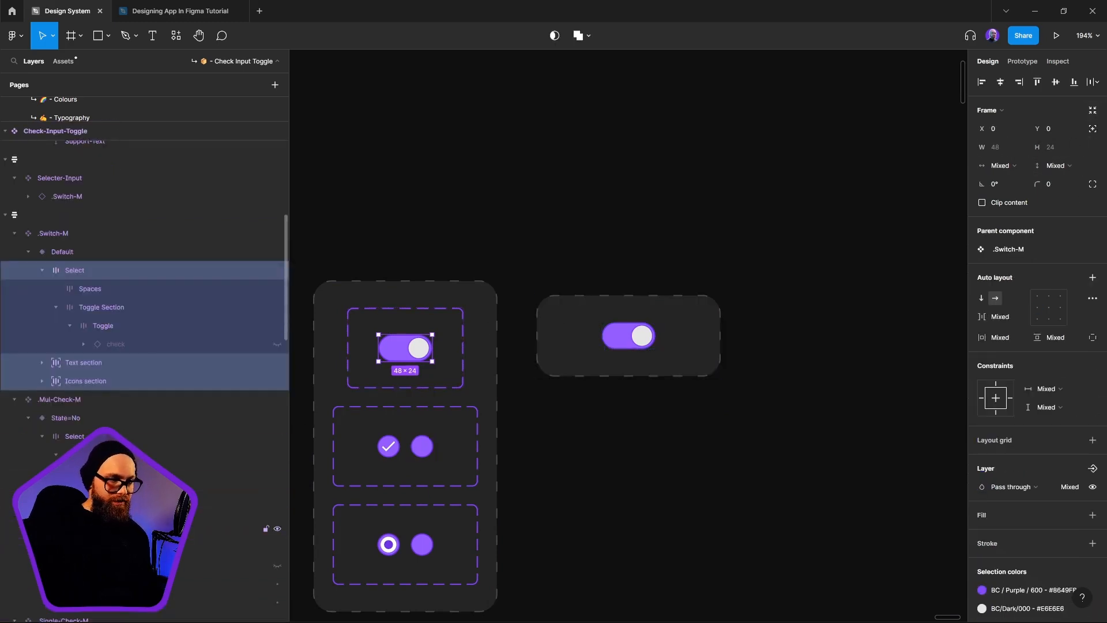
pyautogui.click(99, 295)
pyautogui.click(158, 305)
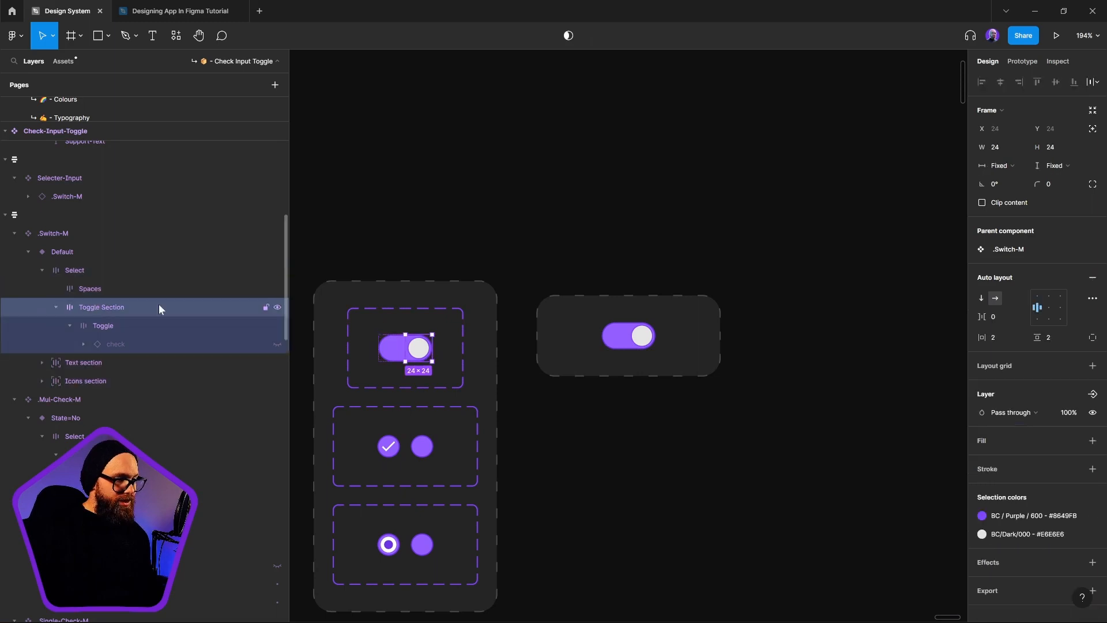
pyautogui.click(1059, 151)
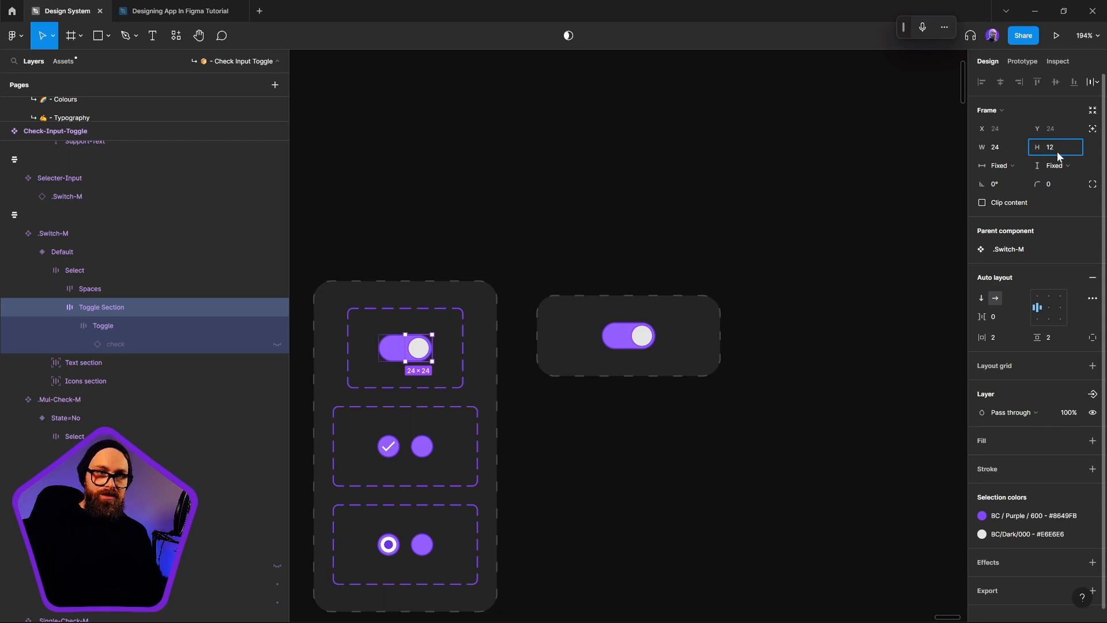
pyautogui.click(1019, 149)
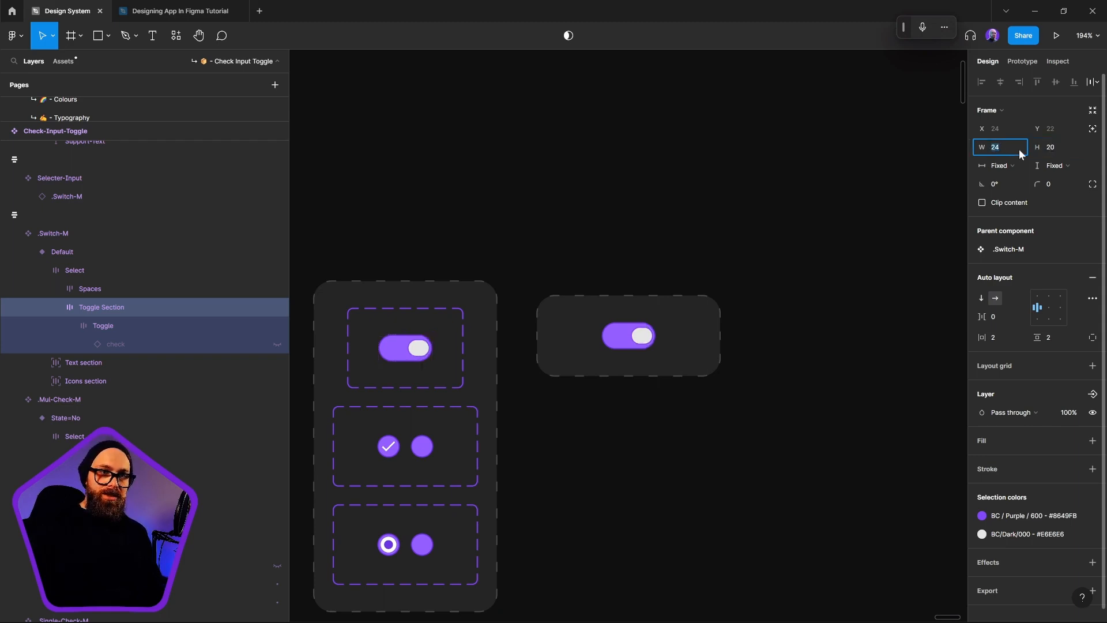
pyautogui.write('0')
pyautogui.press('Return')
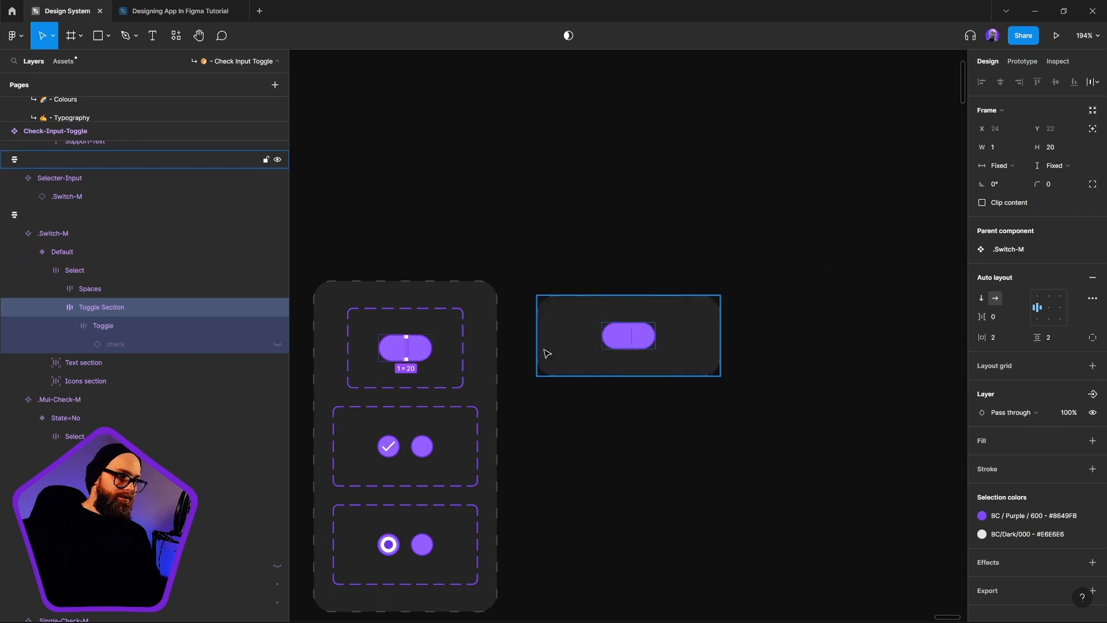
pyautogui.click(1015, 151)
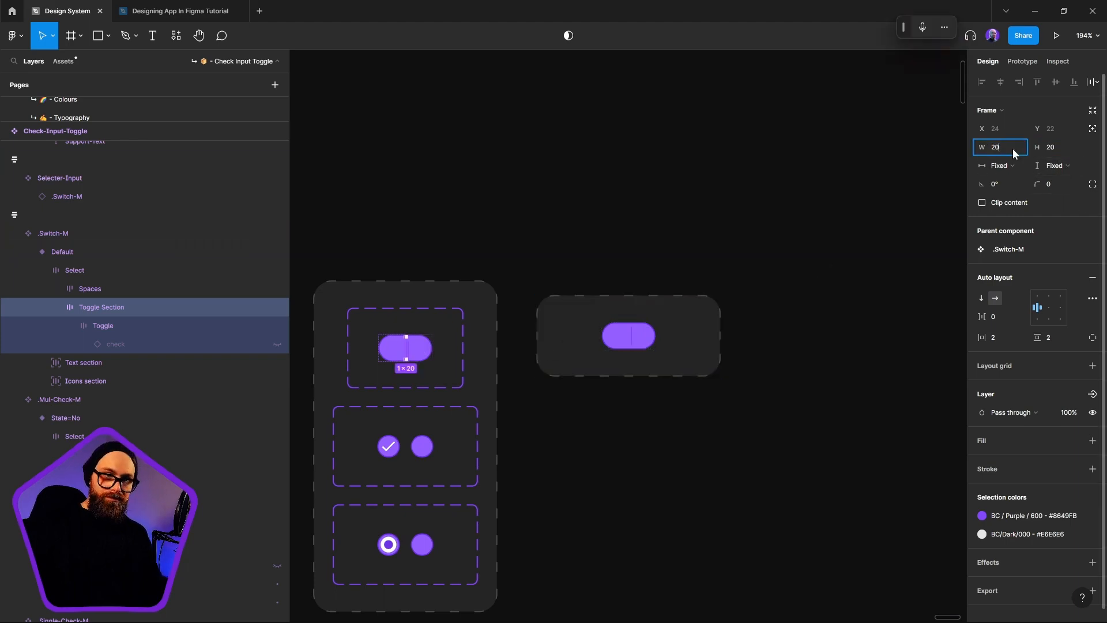
pyautogui.write('20')
pyautogui.press('Return')
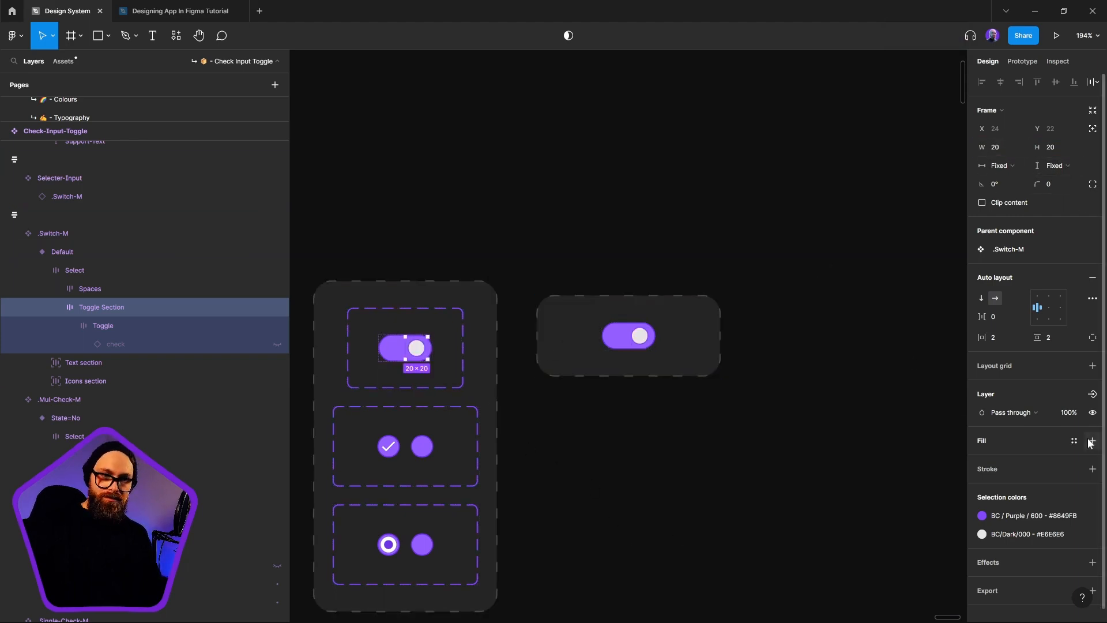
# Step: Set the Toggle Section's horizontal and vertical padding to 1
pyautogui.press('Return')
pyautogui.hotkey('shift', 'Return')
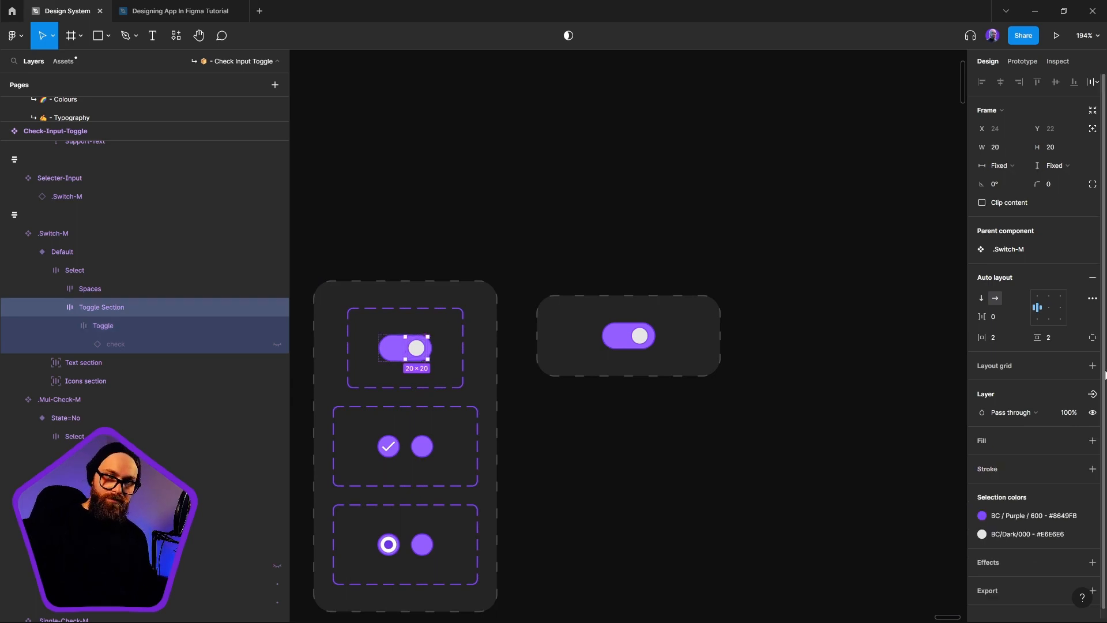
pyautogui.click(1019, 341)
pyautogui.write('1')
pyautogui.press('Return')
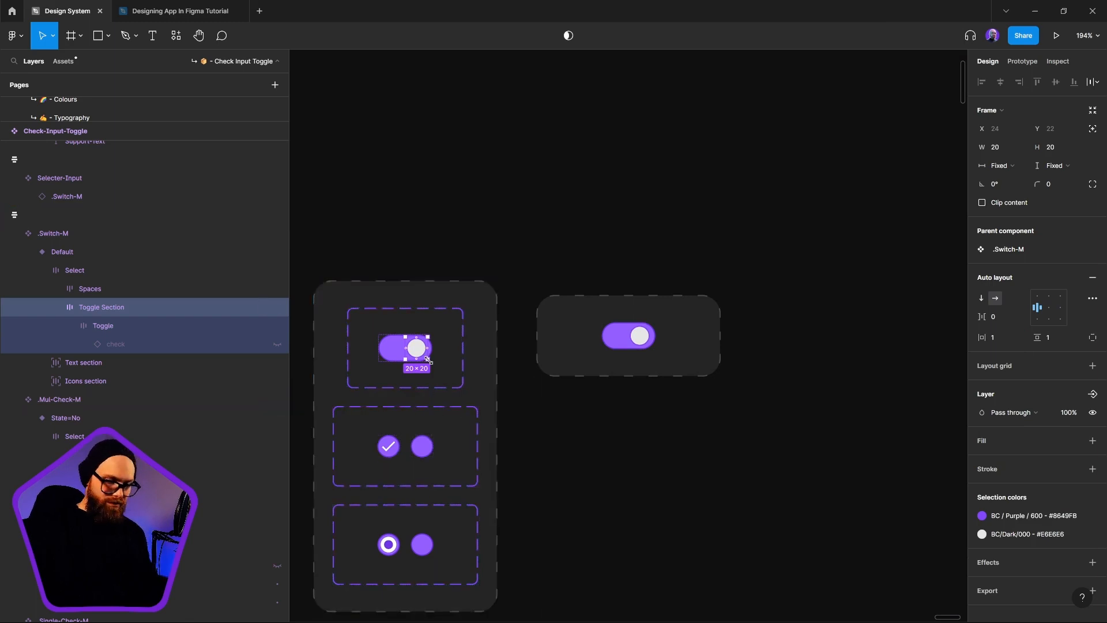
# Step: Keep the Select frame's width on hug contents, and select the .Switch-M Default variant with its Select layers collapsed
pyautogui.press('Escape')
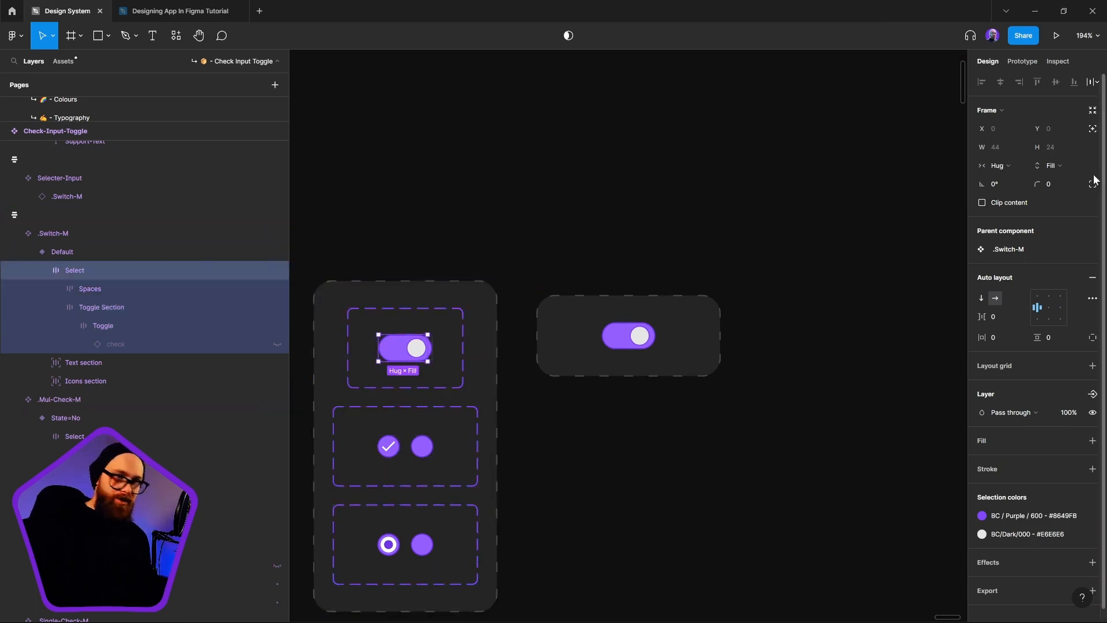
pyautogui.click(991, 167)
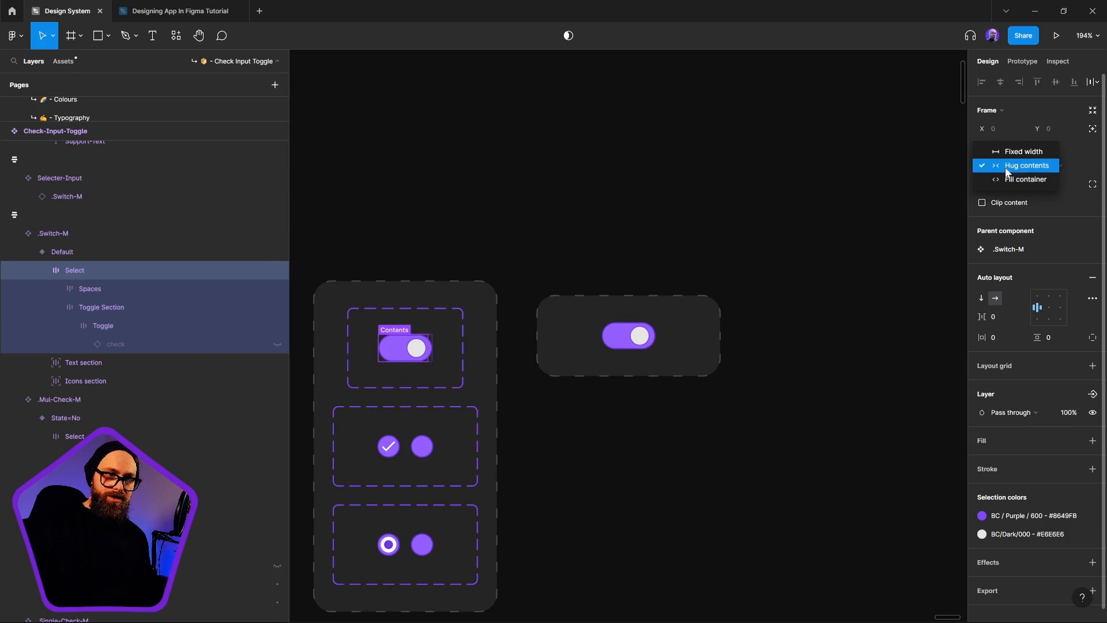
pyautogui.click(1007, 168)
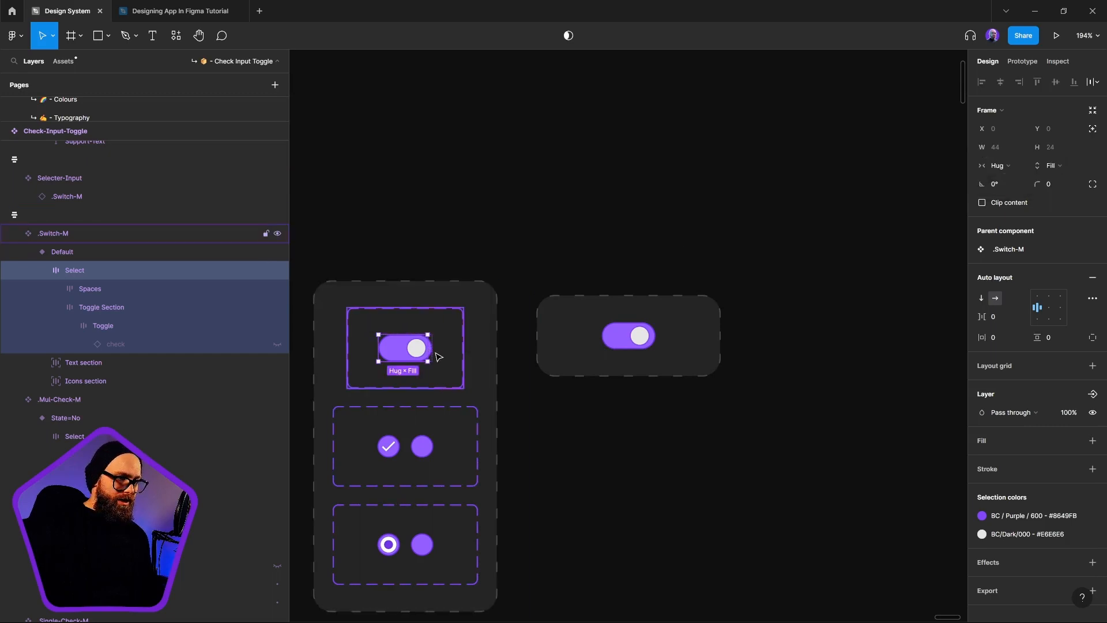
pyautogui.press('Escape')
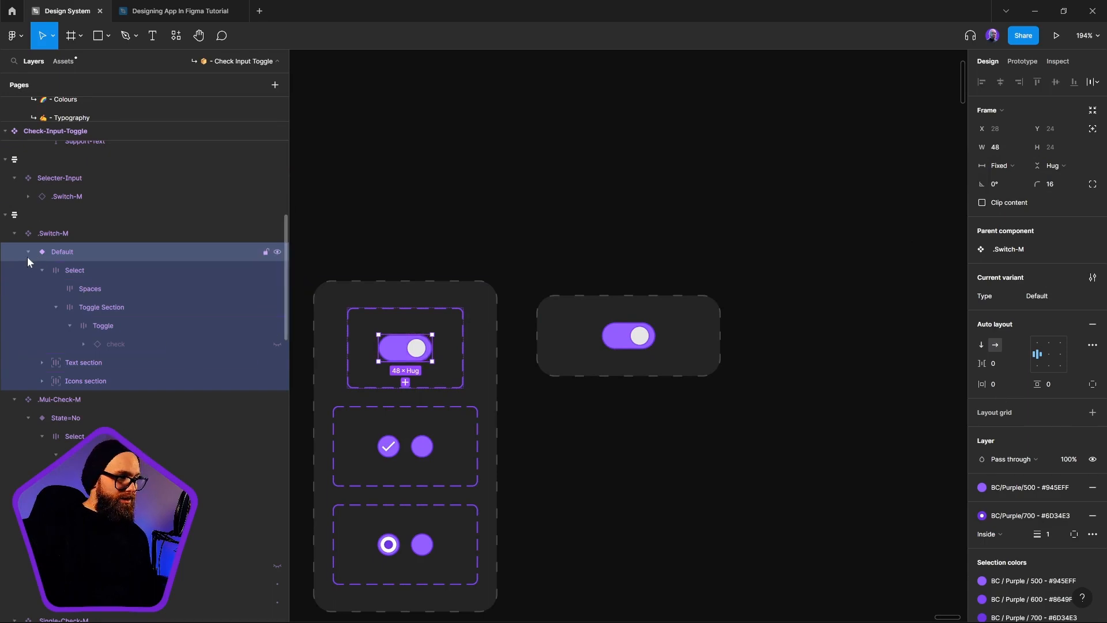
pyautogui.click(41, 270)
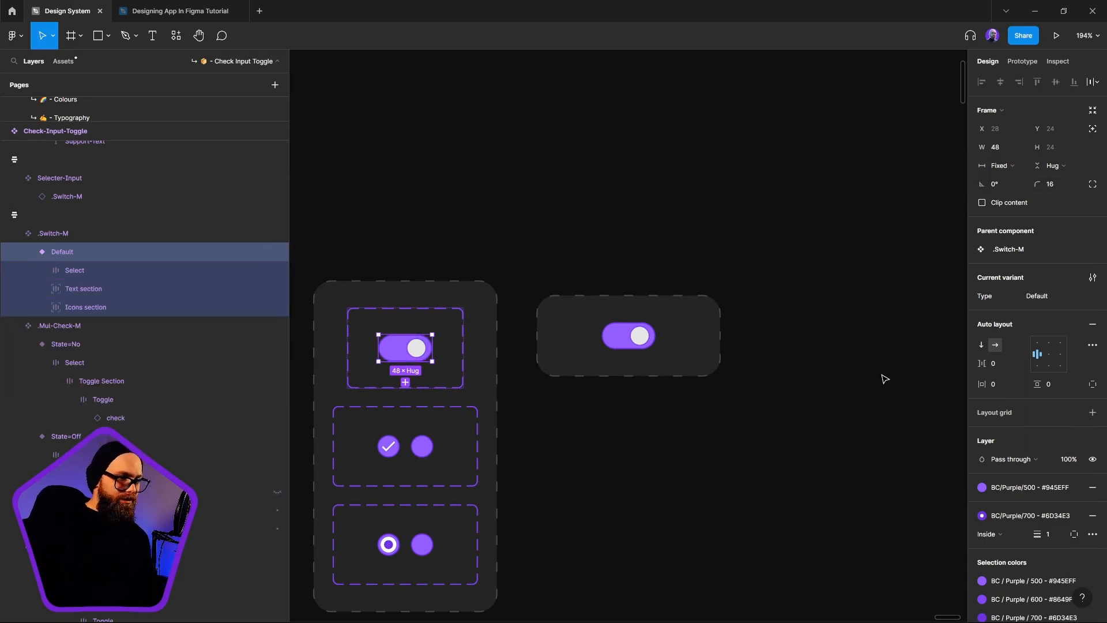
# Step: Set the .Switch-M Default variant's width to hug contents, keeping its height on hug as well
pyautogui.click(1004, 166)
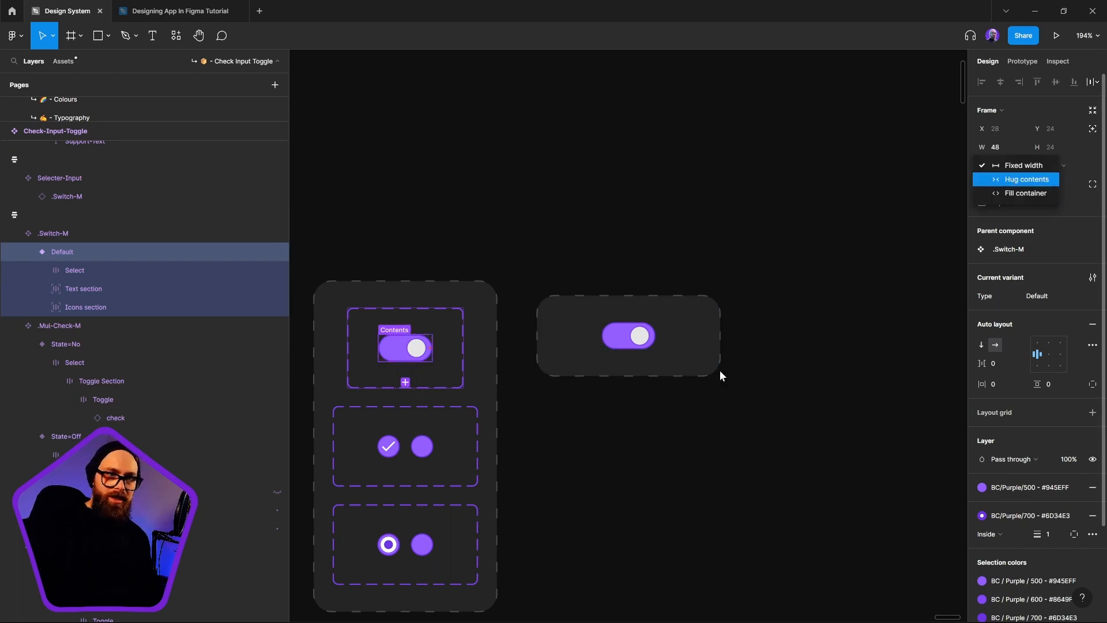
pyautogui.press('Return')
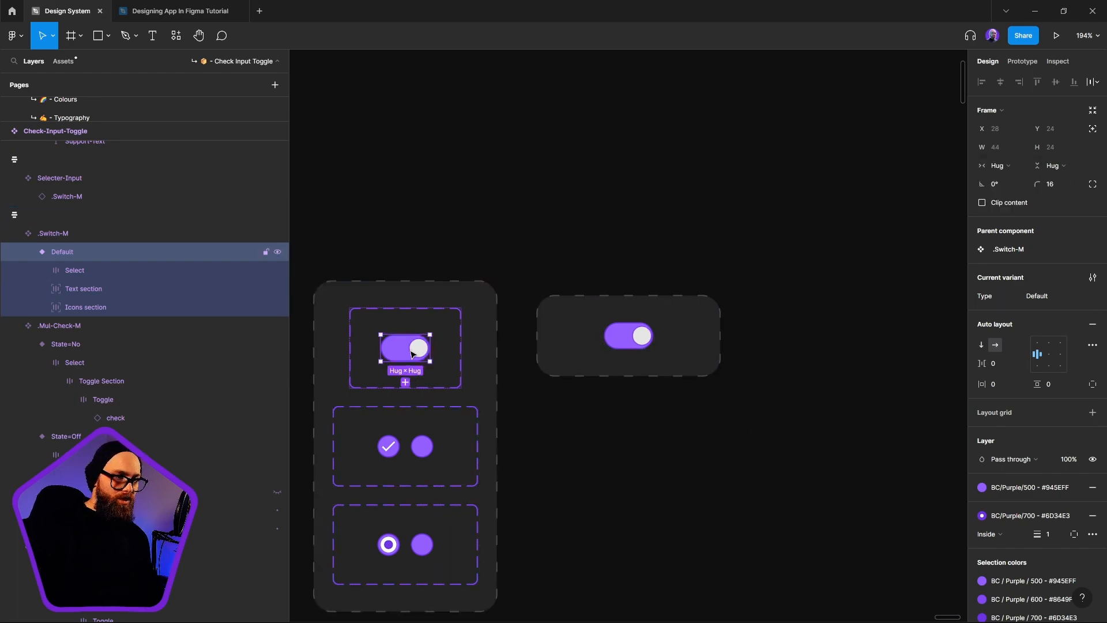
pyautogui.scroll(5, 410, 349)
pyautogui.click(1064, 166)
pyautogui.click(1066, 171)
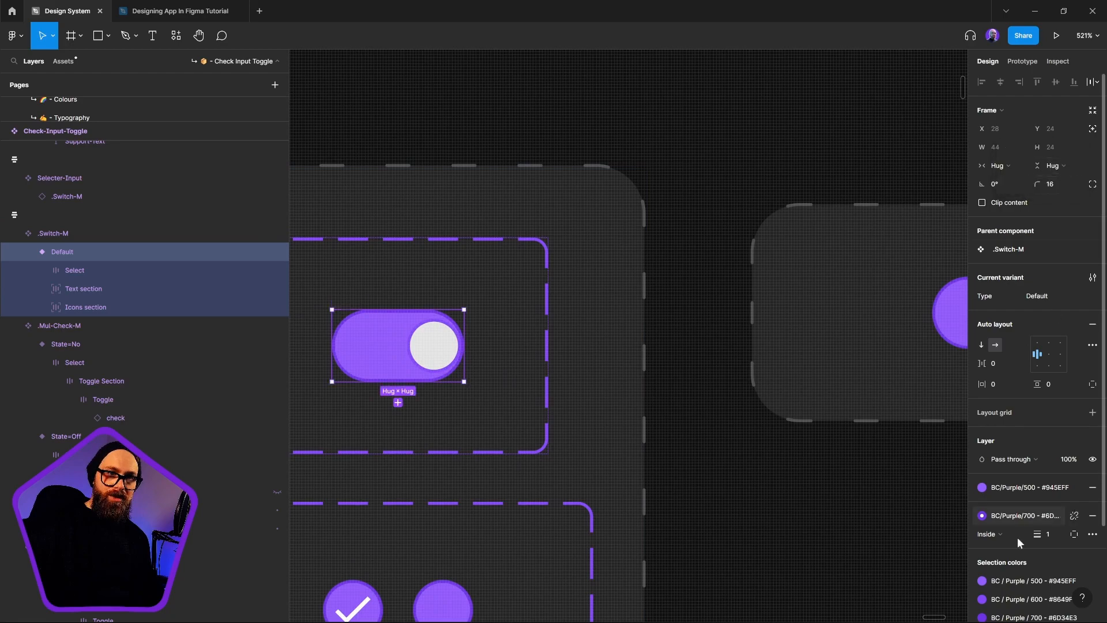
# Step: Examine the sizing and padding of the Text section, Select, Toggle Section and Toggle layers inside the .Switch-M Default variant
pyautogui.press('Return')
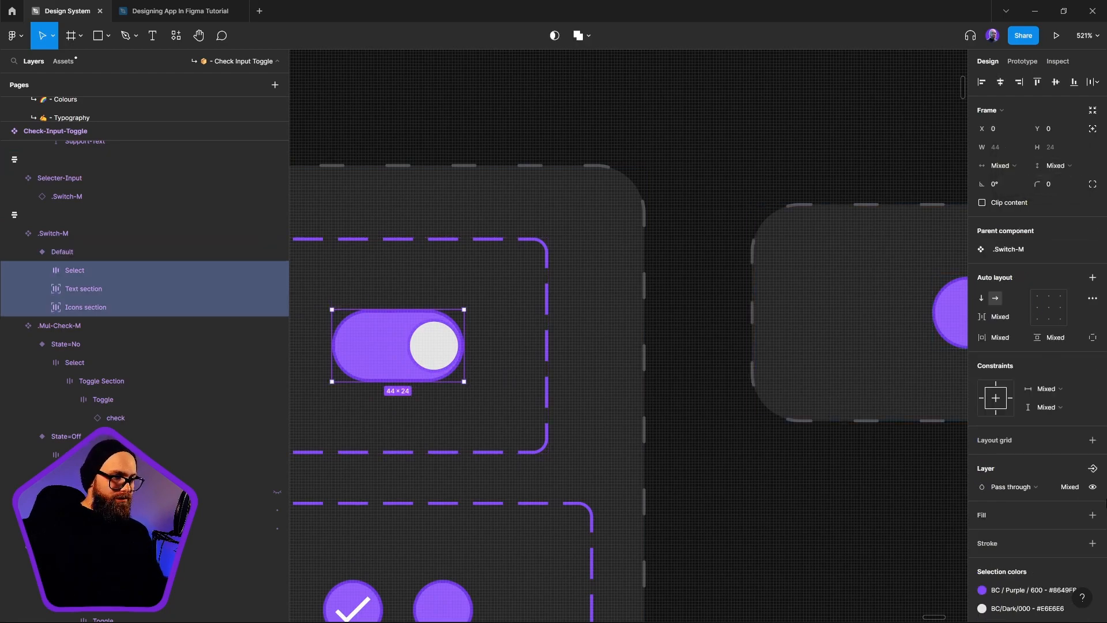
pyautogui.click(108, 294)
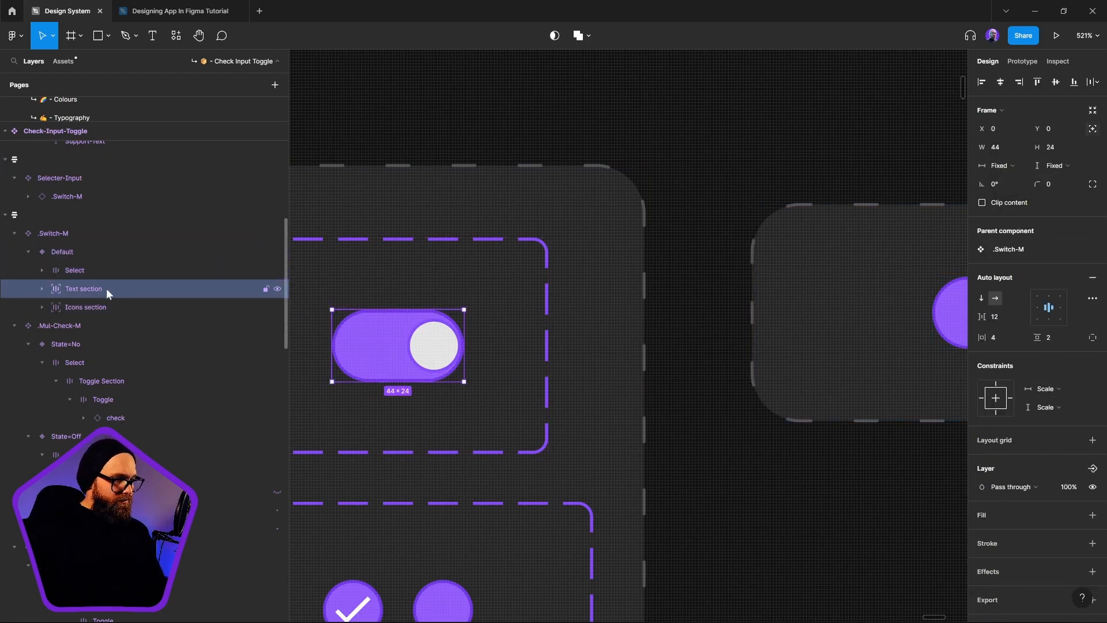
pyautogui.click(1015, 339)
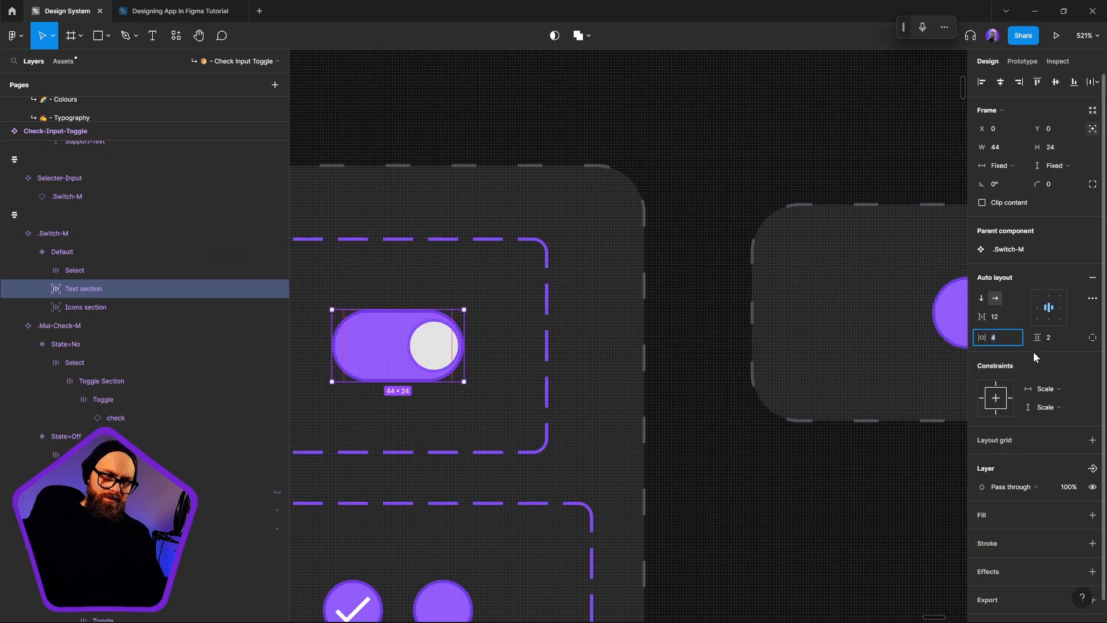
pyautogui.click(72, 269)
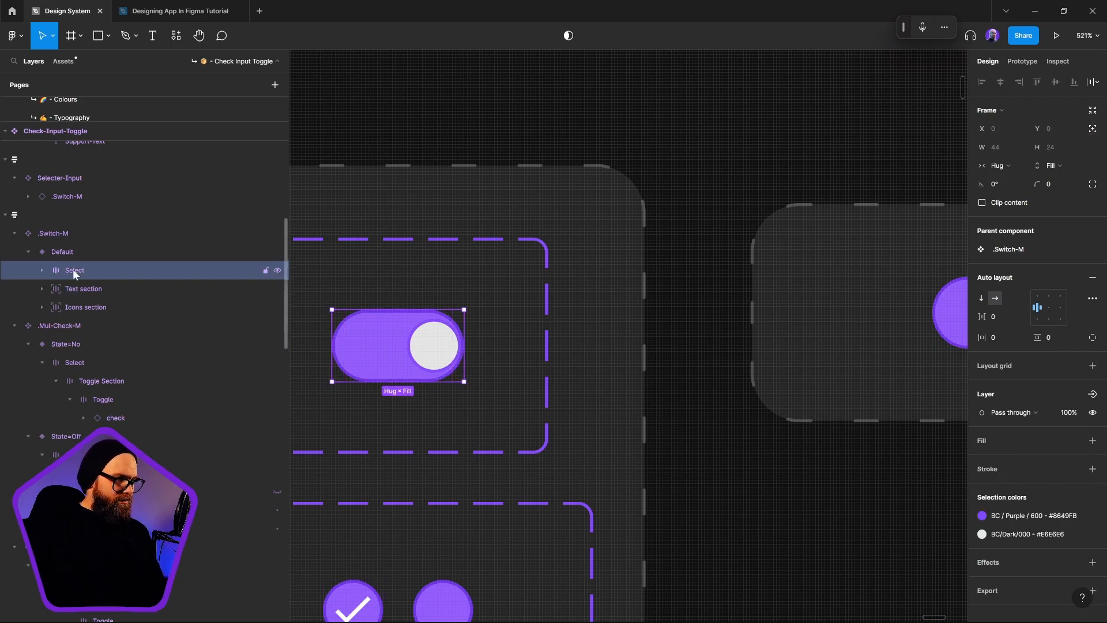
pyautogui.click(451, 355)
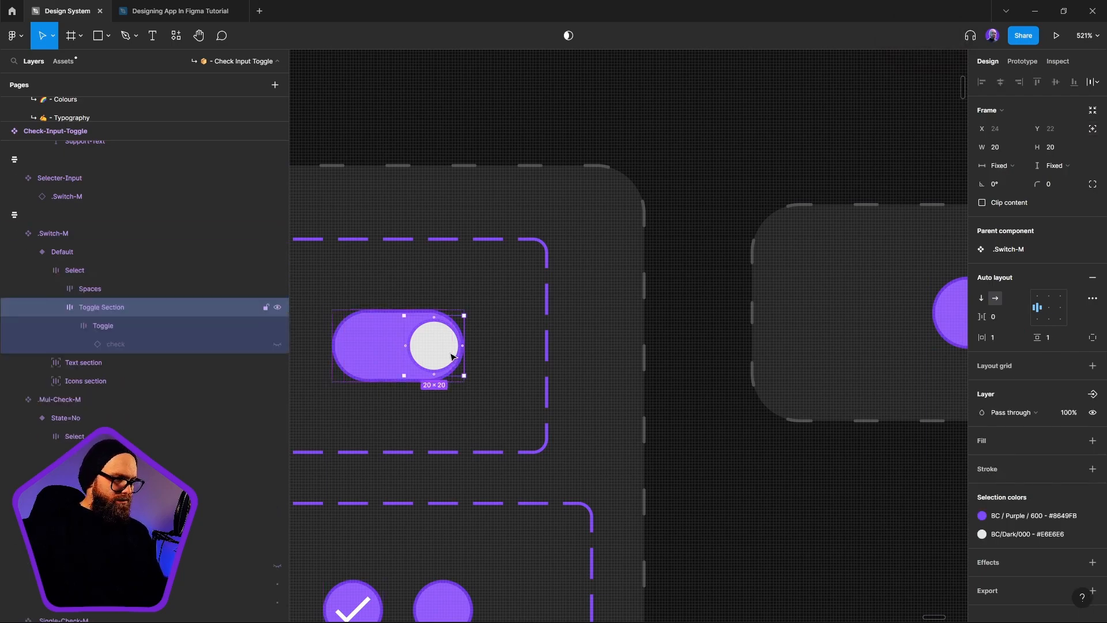
pyautogui.hotkey('shift', 'Return')
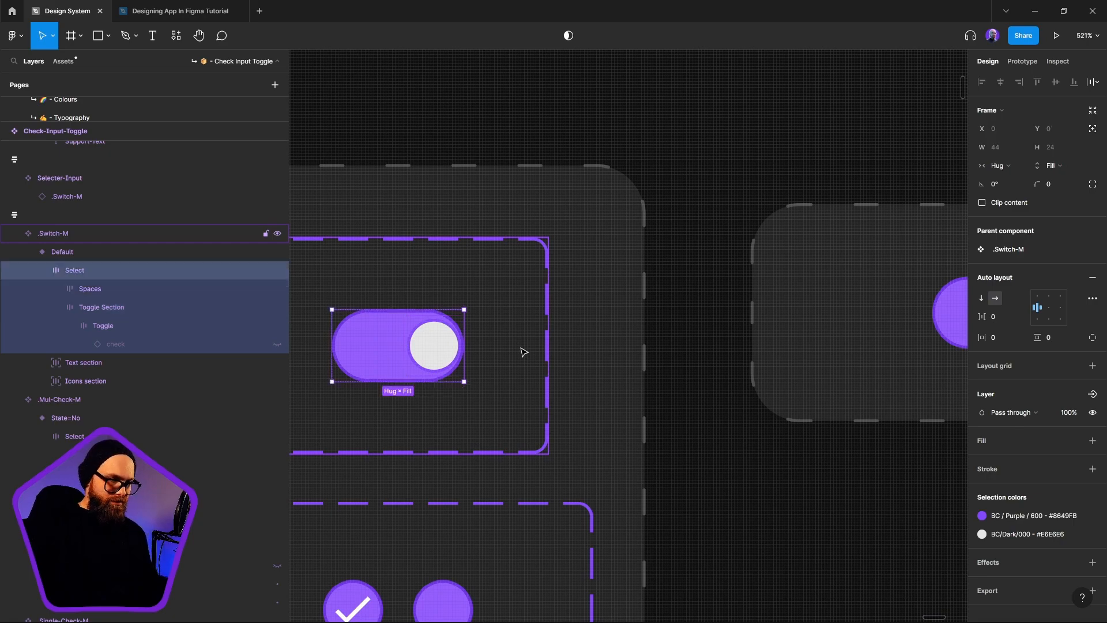
pyautogui.press('Return')
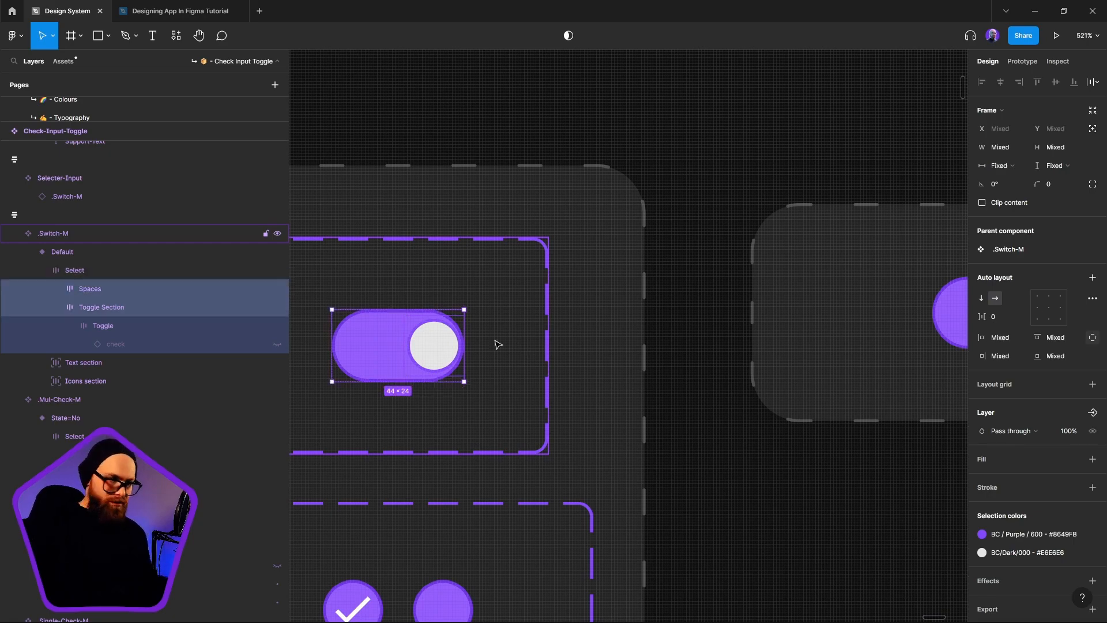
pyautogui.click(444, 338)
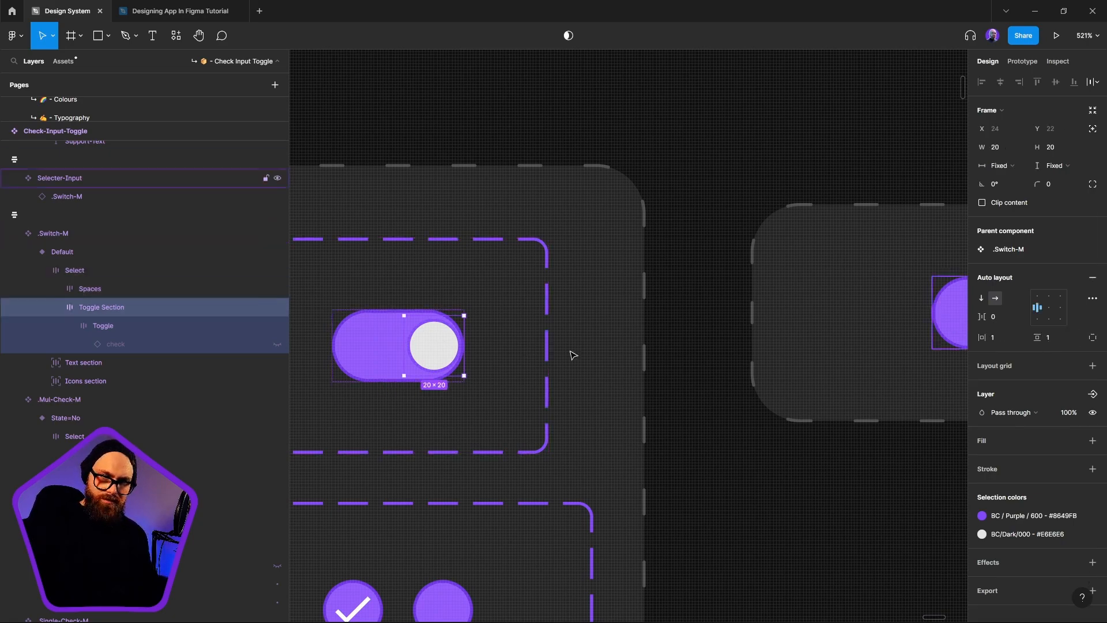
pyautogui.click(101, 326)
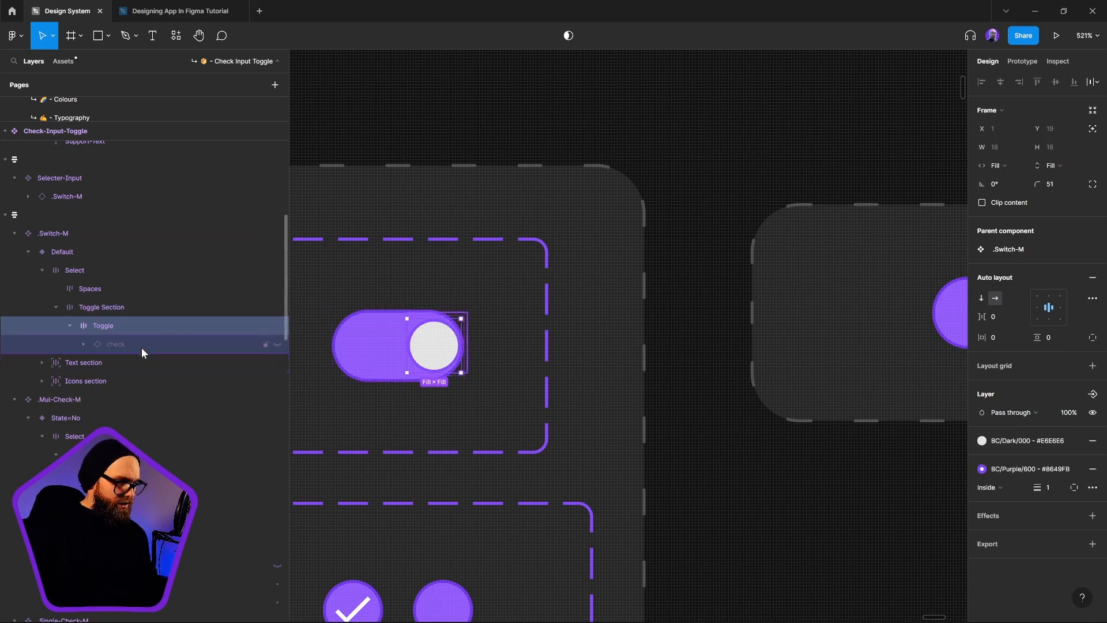
pyautogui.click(141, 345)
pyautogui.click(106, 313)
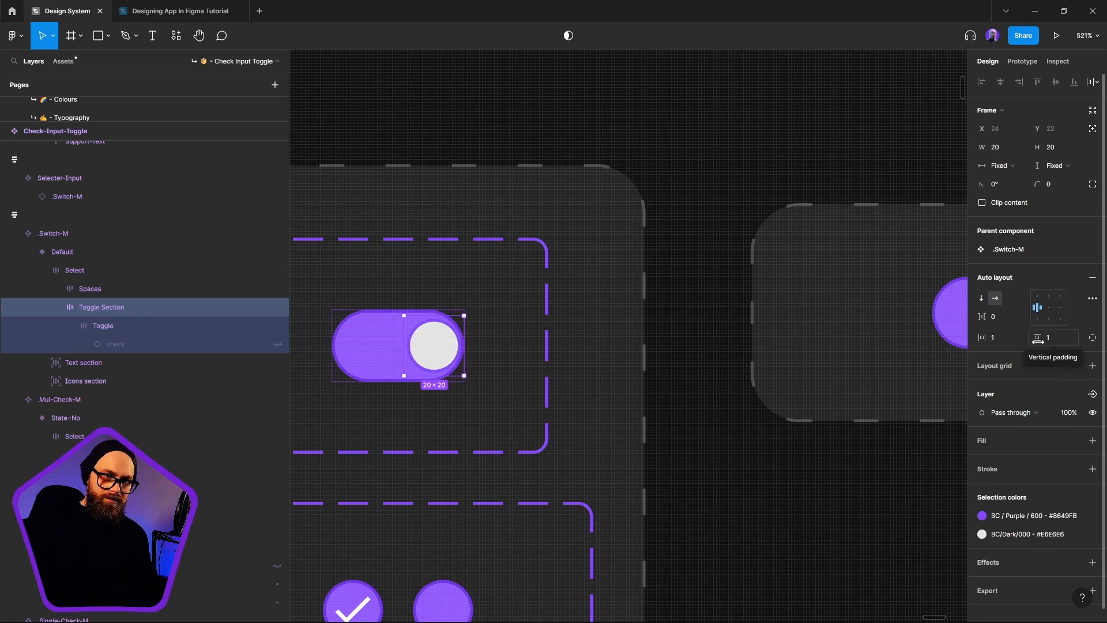
# Step: Set the height of the Select frame inside the .Switch-M Default variant to hug contents
pyautogui.click(94, 274)
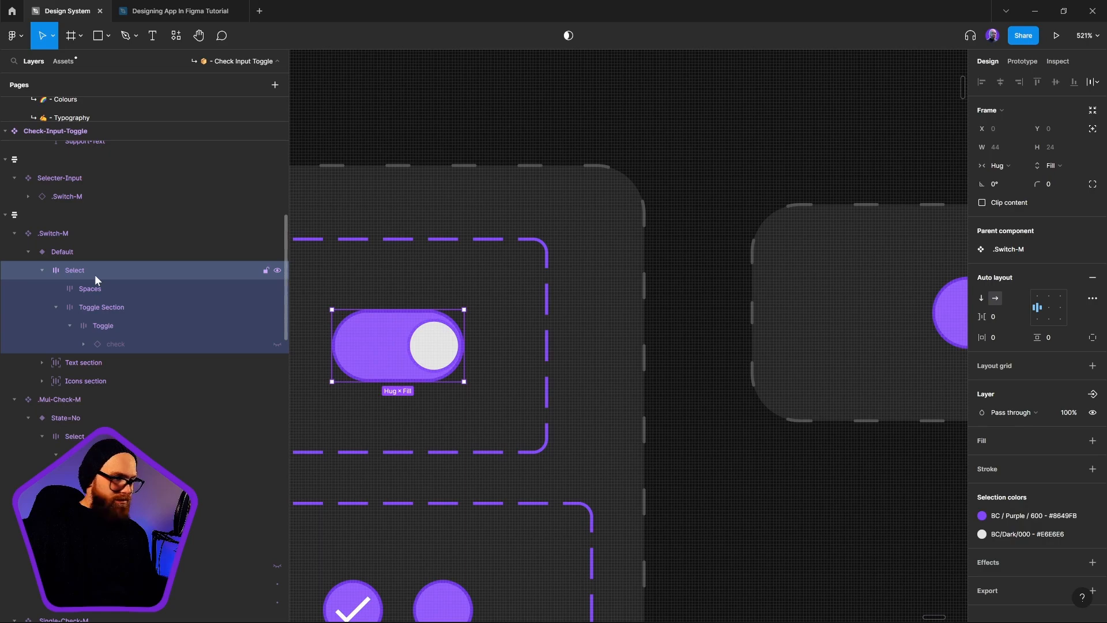
pyautogui.click(1051, 165)
pyautogui.click(1065, 153)
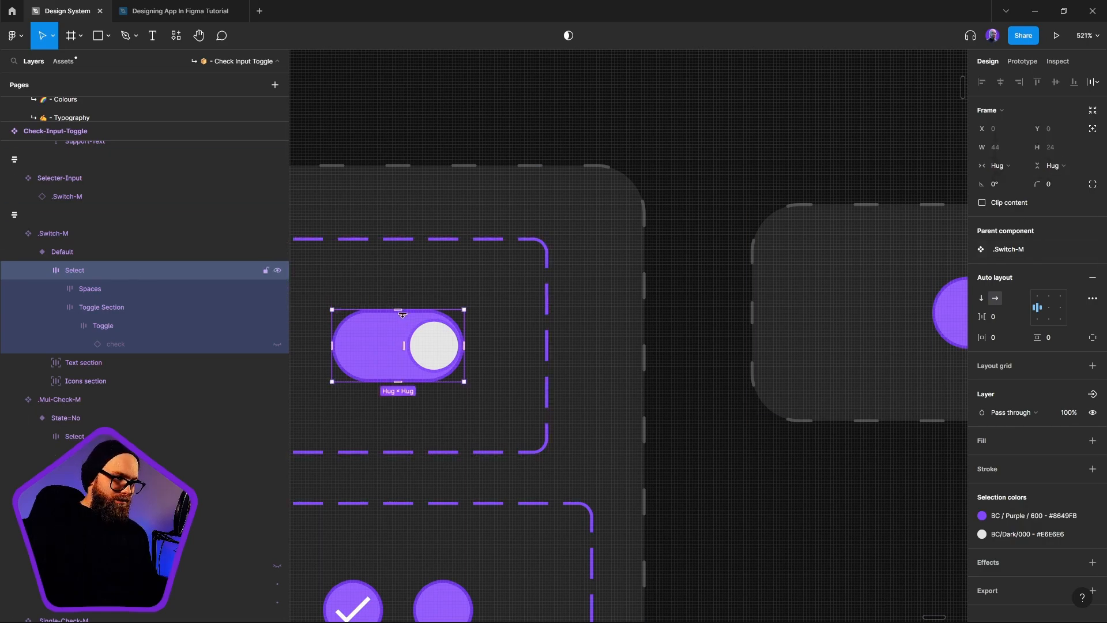
# Step: Resize the Spaces frame inside the .Switch-M Select frame to 20 by 20
pyautogui.click(165, 296)
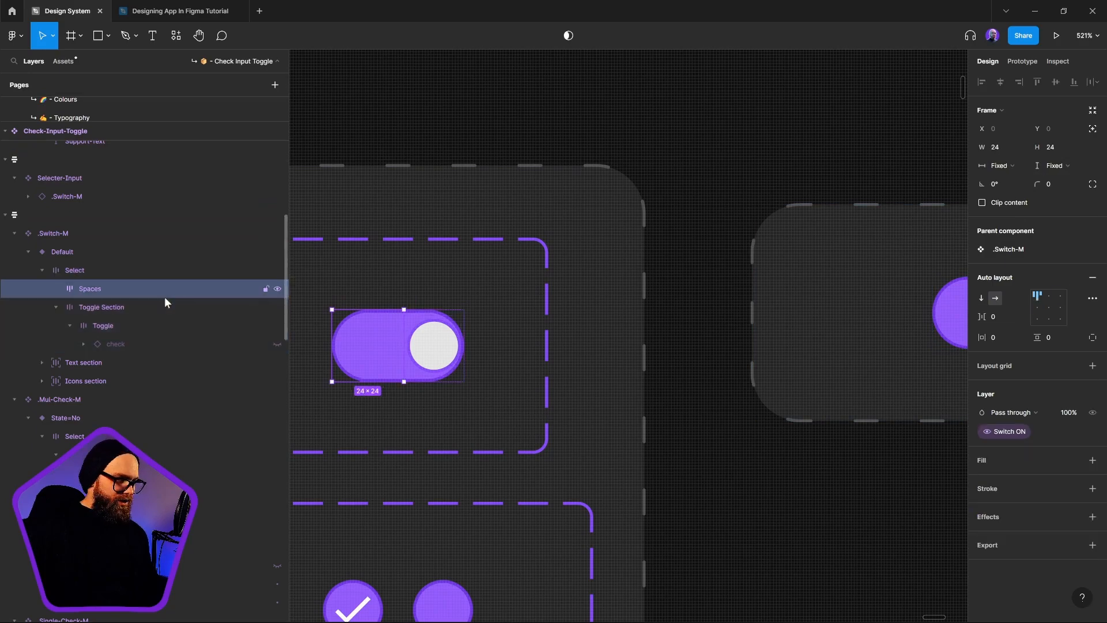
pyautogui.click(1020, 150)
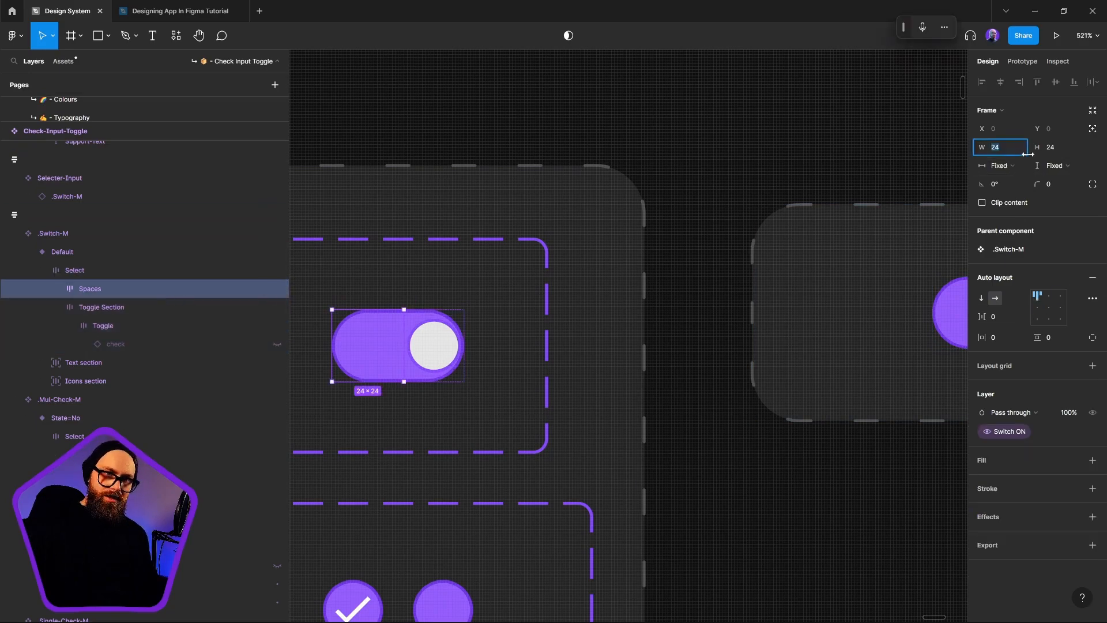
pyautogui.write('20')
pyautogui.click(1060, 152)
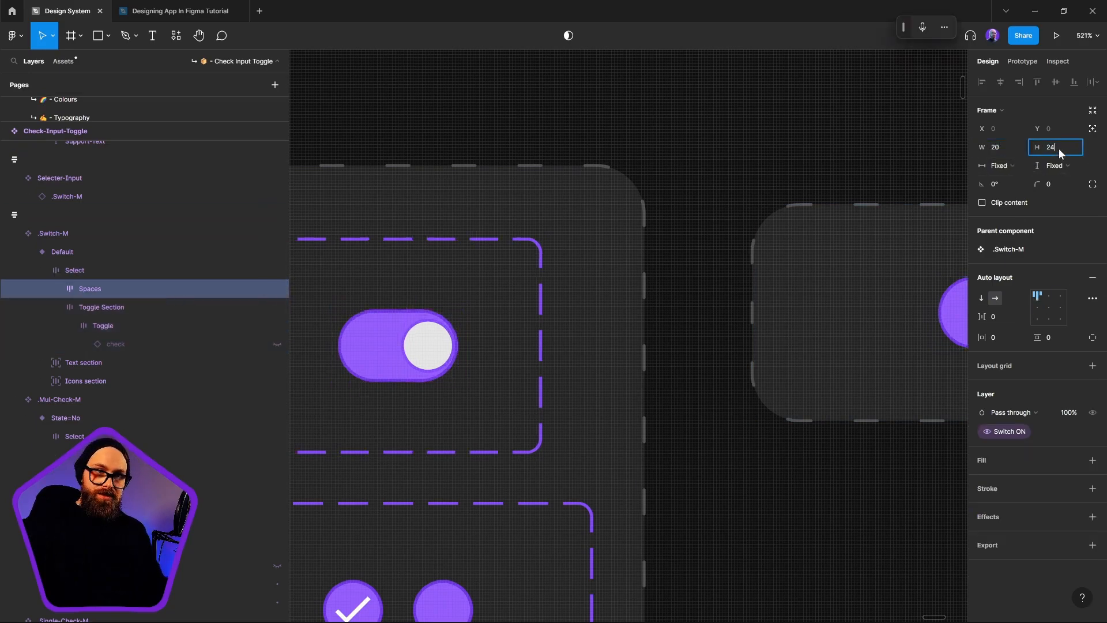
pyautogui.write('20')
pyautogui.press('Return')
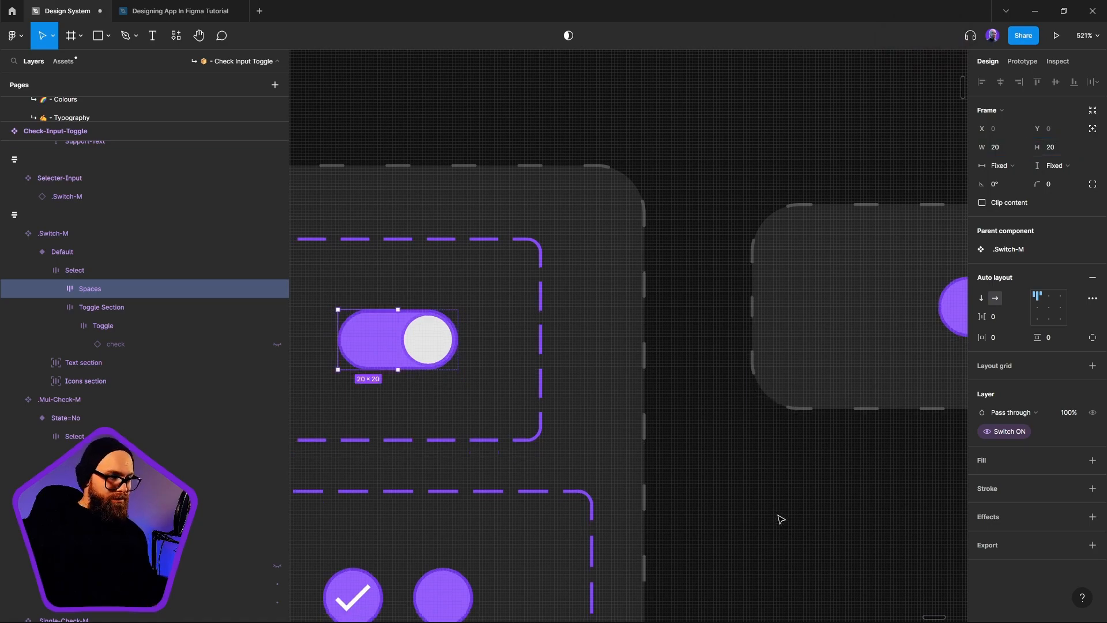
# Step: Examine how the switch and radio selectors align with their labels in the Check-Input-Toggle main component and its instance
pyautogui.click(780, 519)
pyautogui.moveTo(801, 575); pyautogui.dragTo(816, 508)
pyautogui.scroll(-5, 663, 371)
pyautogui.moveTo(630, 383); pyautogui.dragTo(298, 374)
pyautogui.moveTo(686, 438); pyautogui.dragTo(538, 221)
pyautogui.moveTo(371, 485); pyautogui.dragTo(711, 258)
pyautogui.scroll(3, 617, 294)
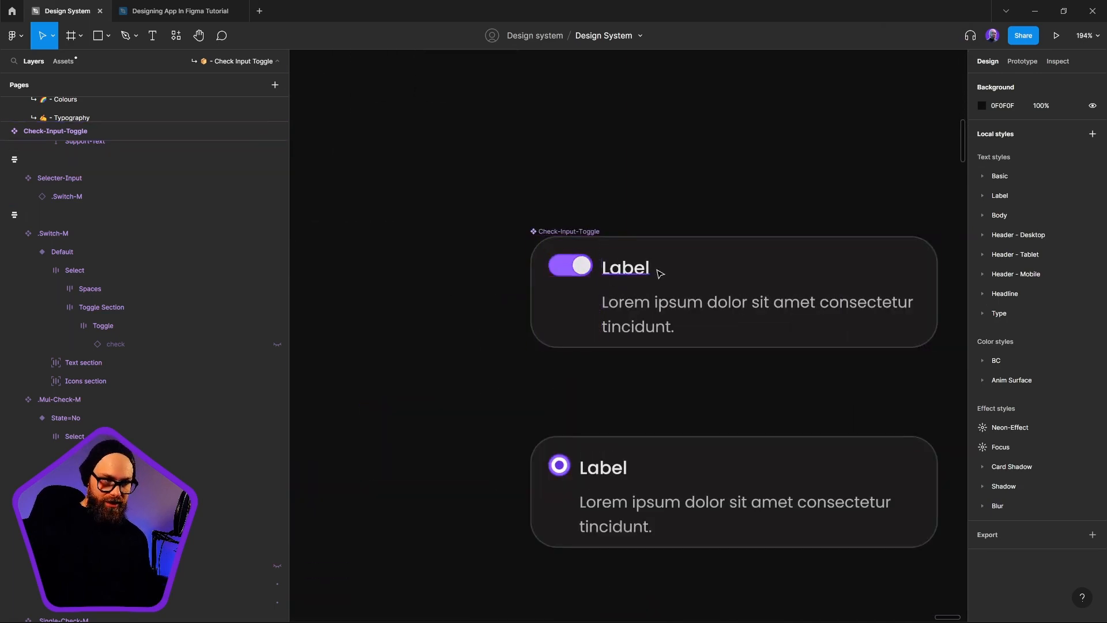
pyautogui.scroll(-4, 683, 487)
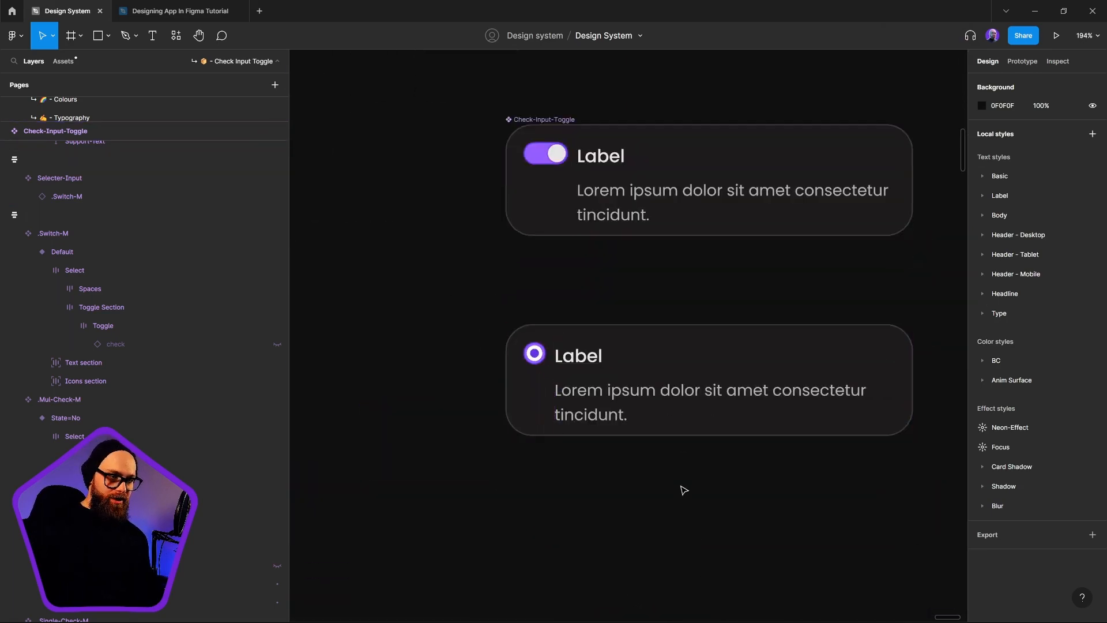
pyautogui.scroll(-1, 658, 450)
# Step: Duplicate the radio Check-Input-Toggle instance directly below itself and set the copy's Selection Type to .Switch-M
pyautogui.click(692, 401)
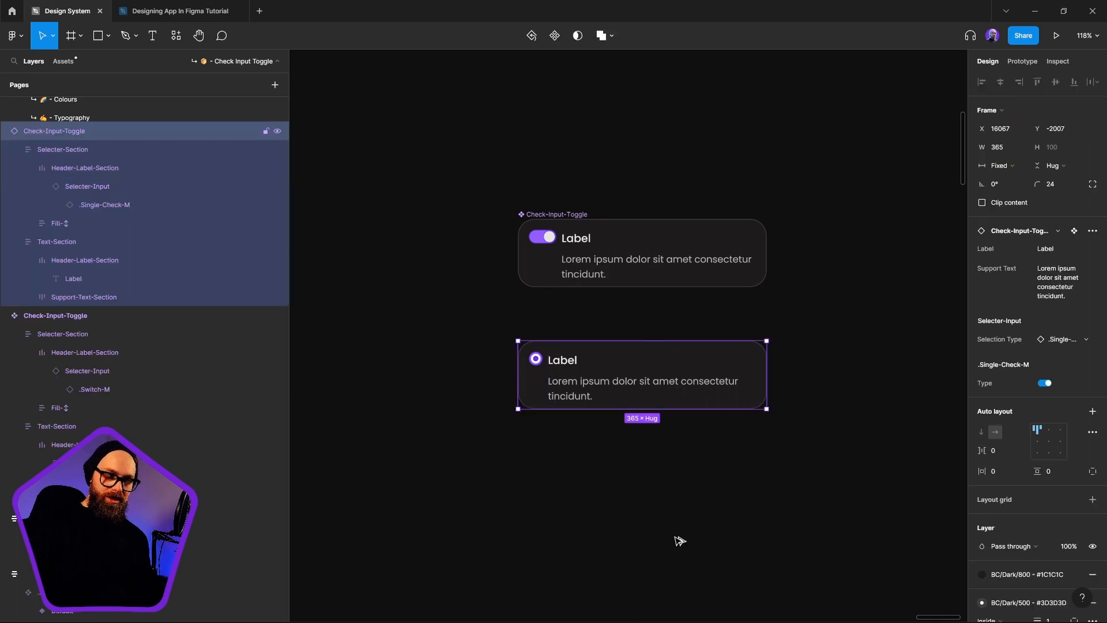
pyautogui.moveTo(695, 362); pyautogui.dragTo(606, 403)
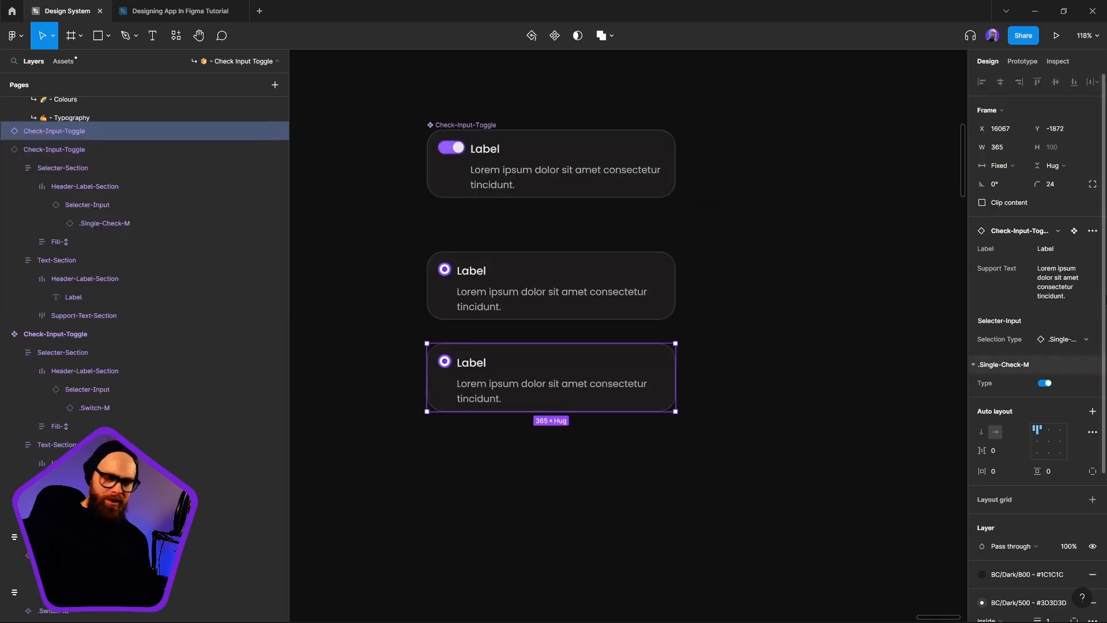
pyautogui.click(1080, 341)
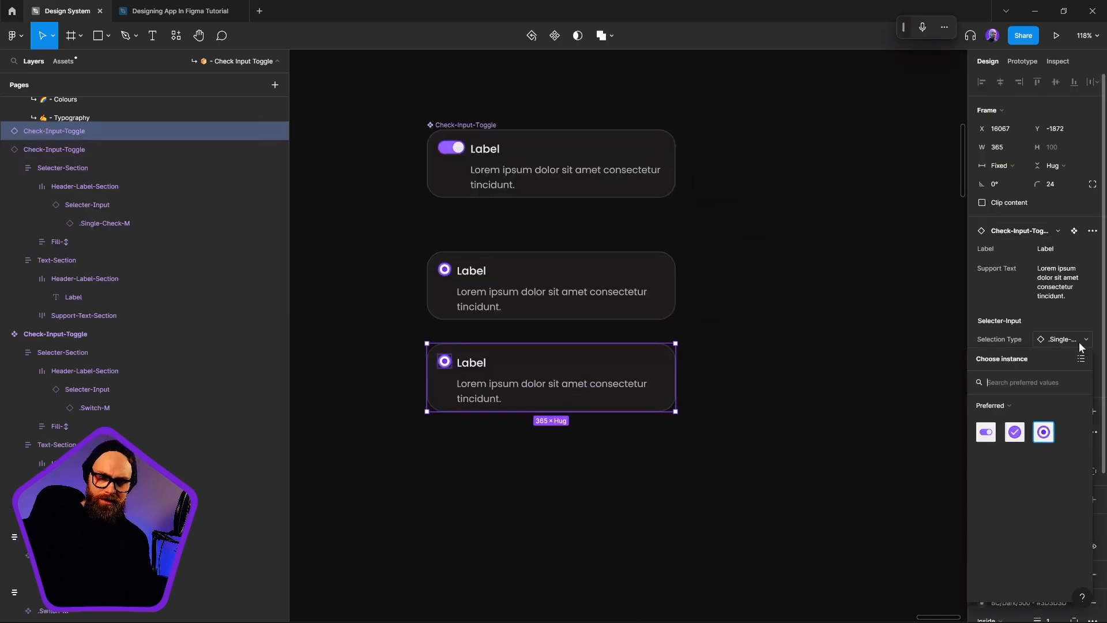
pyautogui.click(986, 432)
pyautogui.click(673, 521)
# Step: Duplicate the switch Check-Input-Toggle instance below itself and set the copy's Selection Type to the .Mul-Check-M checkbox
pyautogui.click(592, 409)
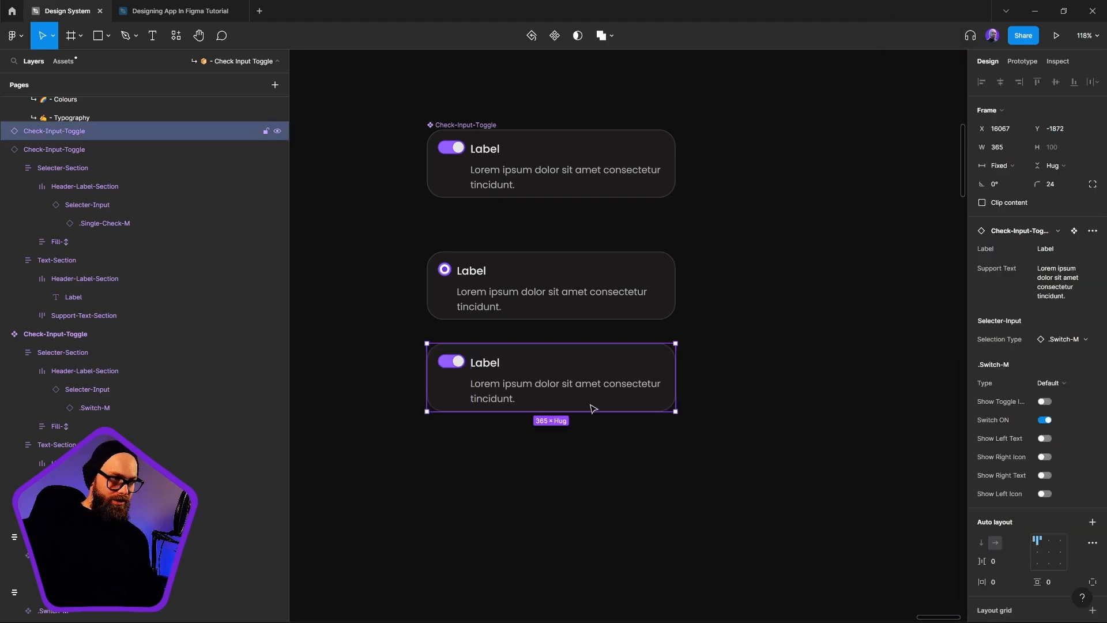
pyautogui.moveTo(568, 368); pyautogui.dragTo(566, 469)
pyautogui.click(1057, 339)
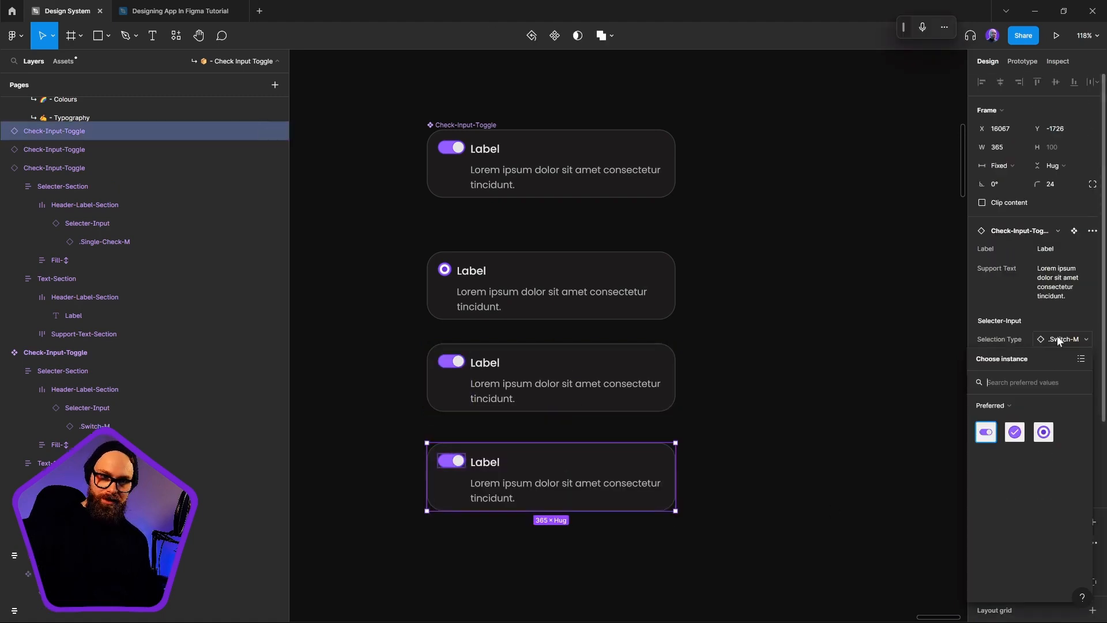
pyautogui.click(1015, 432)
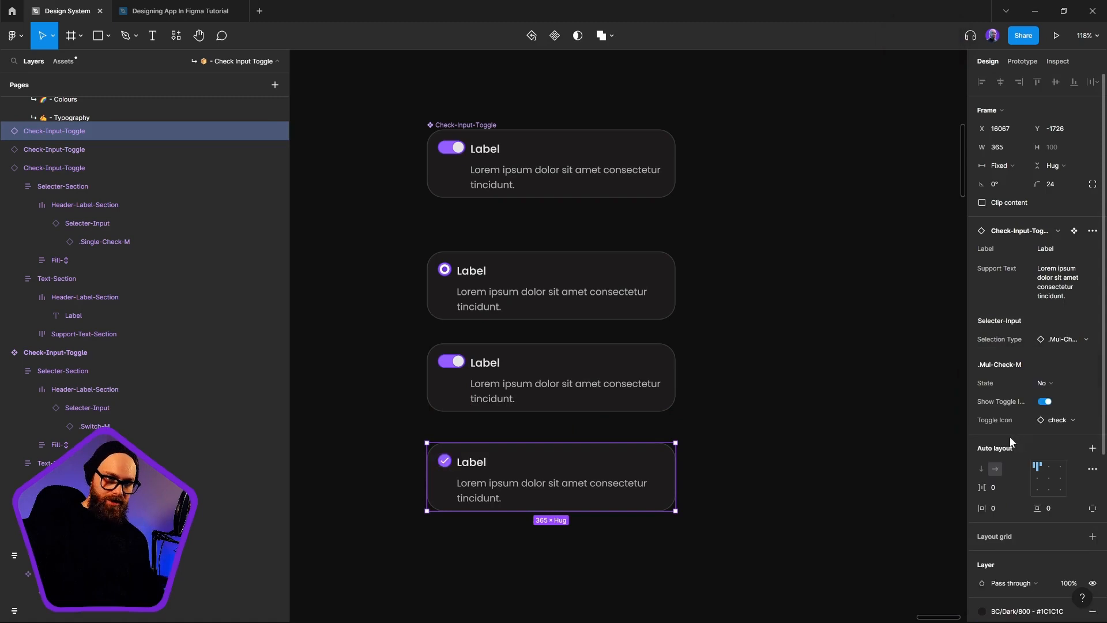
pyautogui.click(729, 376)
# Step: Test the checkbox instance's toggle icon property by turning it off and on, and try the switch instance's Switch ON property
pyautogui.click(511, 455)
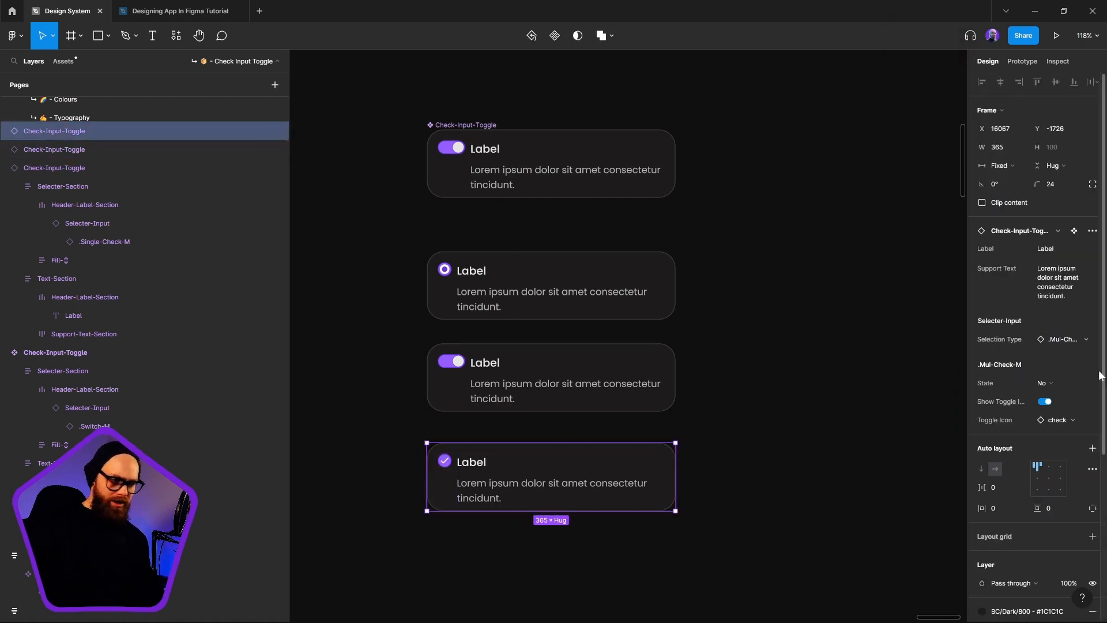
pyautogui.click(1045, 401)
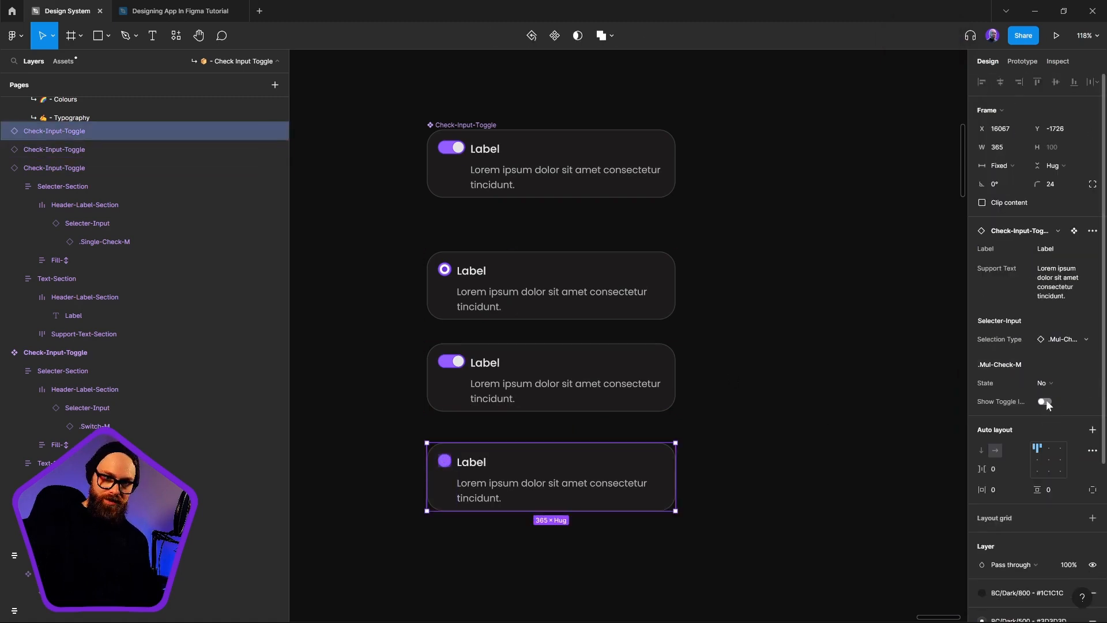
pyautogui.click(1045, 402)
pyautogui.click(640, 387)
pyautogui.click(1047, 419)
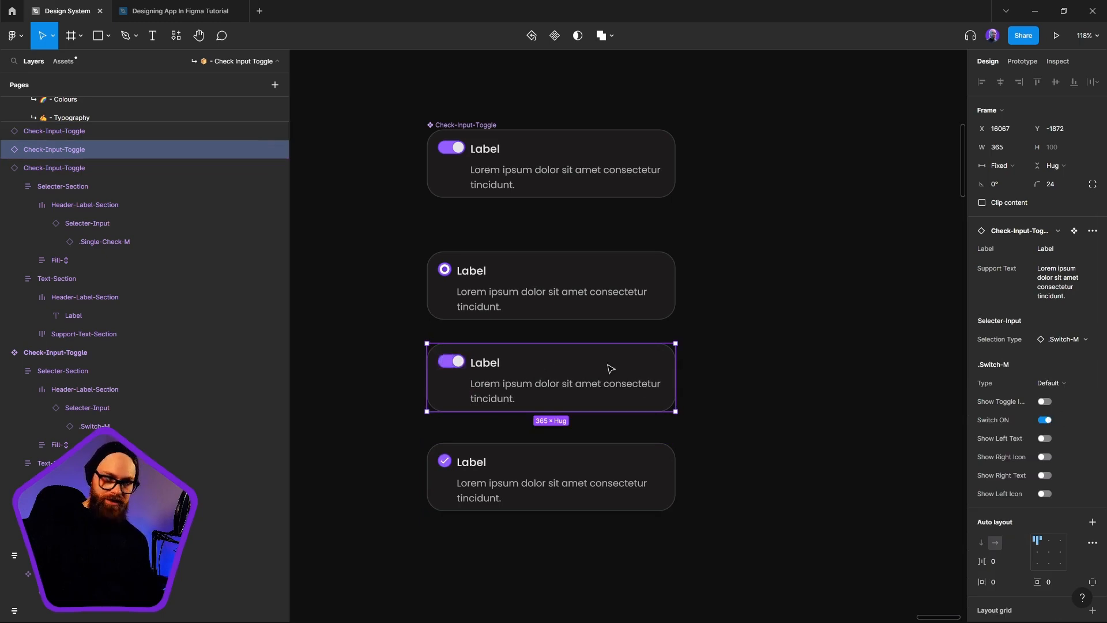
pyautogui.click(791, 375)
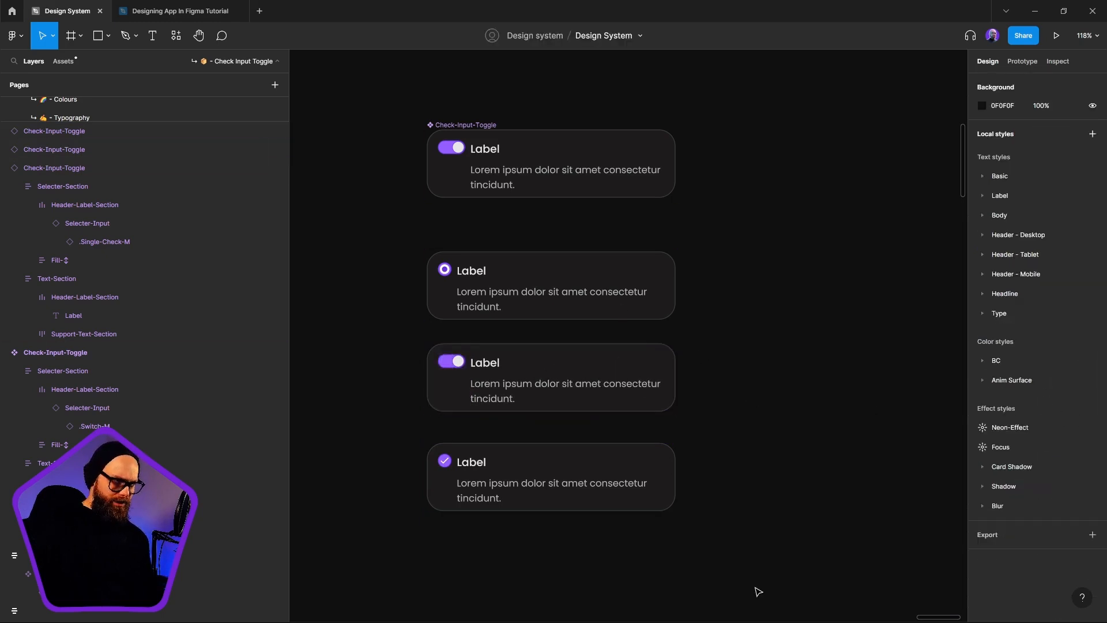
pyautogui.scroll(-5, 593, 305)
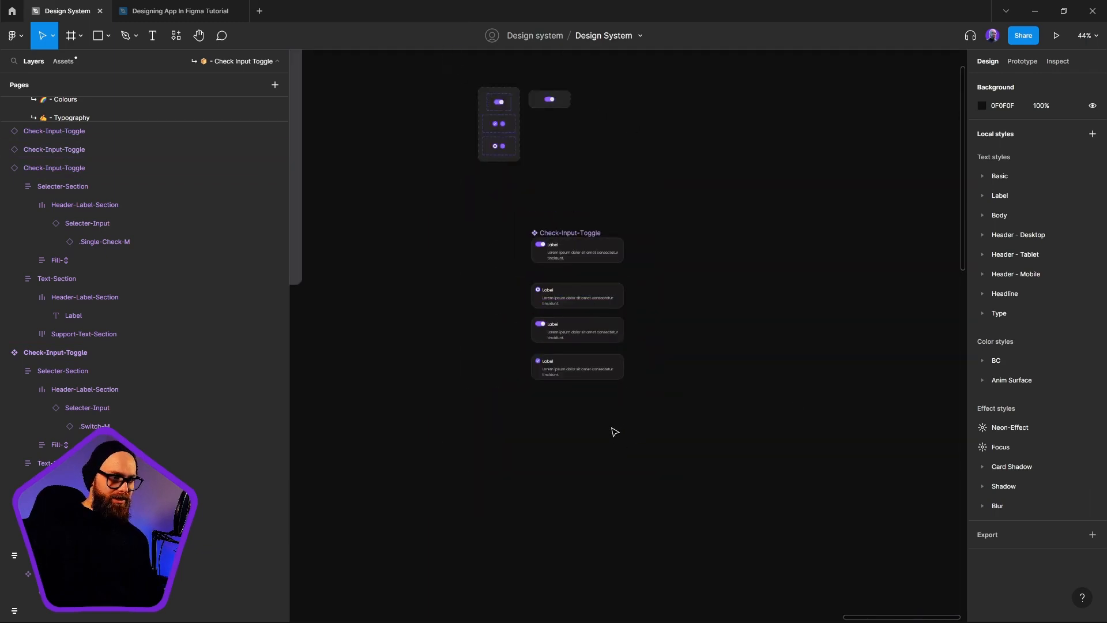
pyautogui.moveTo(510, 276); pyautogui.dragTo(726, 425)
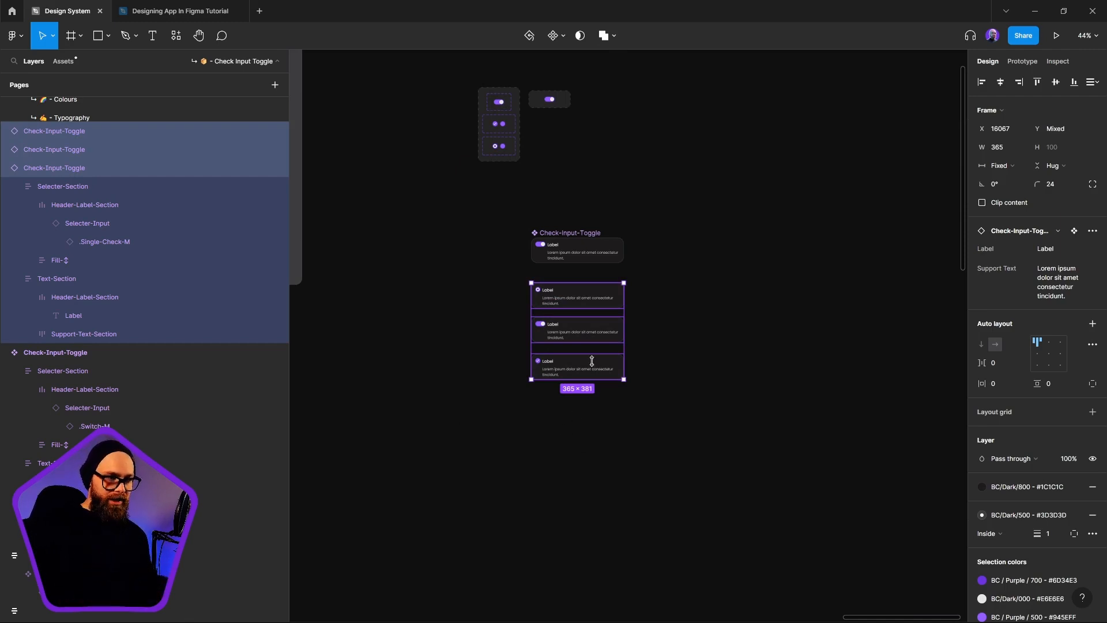
pyautogui.keyDown('ctrl'); pyautogui.scroll(5, 630, 302); pyautogui.keyUp('ctrl')
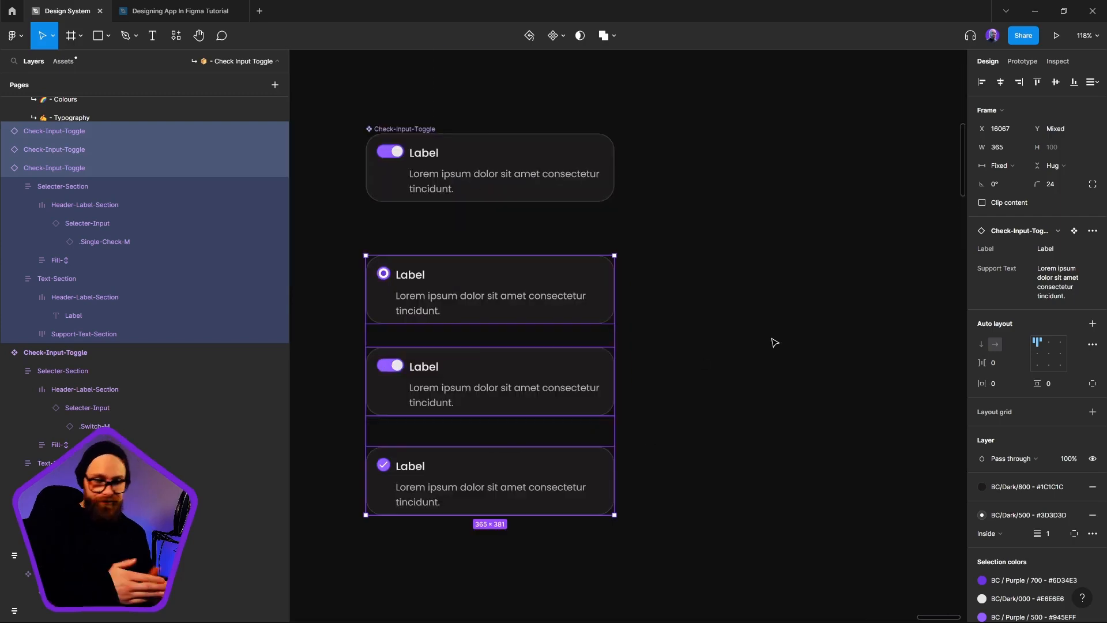
pyautogui.click(774, 341)
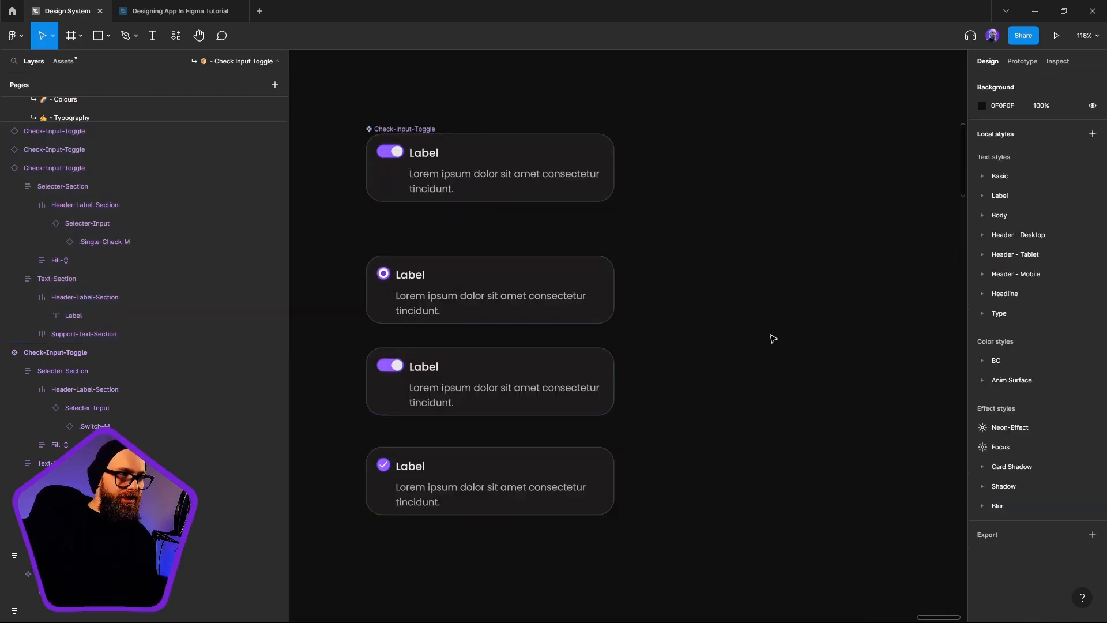
# Step: Delete the radio, switch and checkbox test instances below the Check-Input-Toggle main component
pyautogui.moveTo(336, 242); pyautogui.dragTo(748, 568)
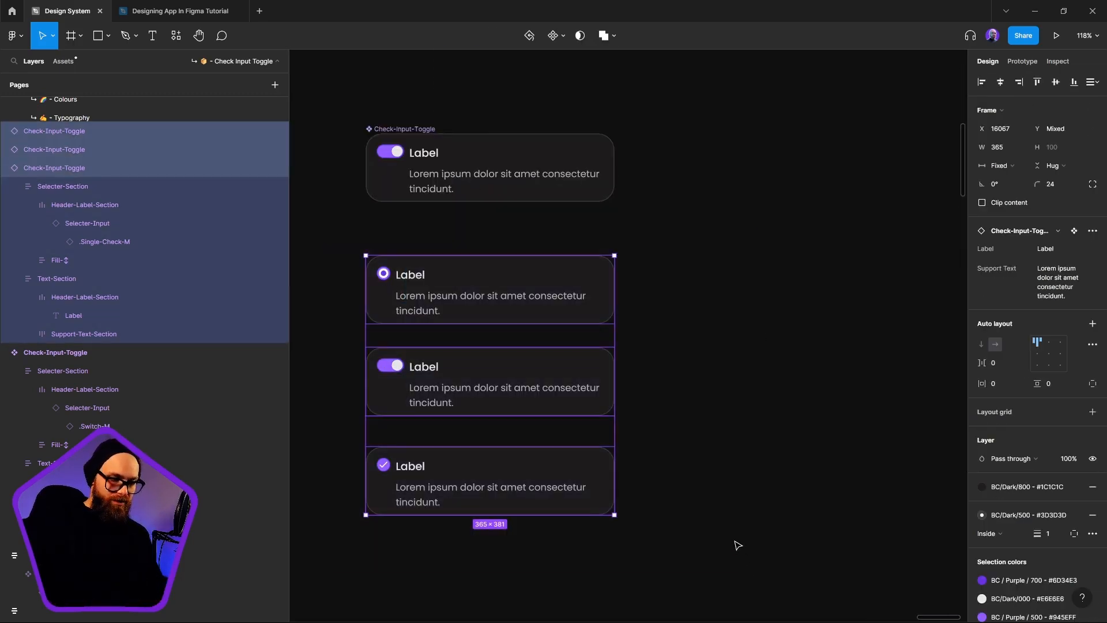
pyautogui.press('Delete')
# Step: Examine the planning board's Types, State, Platform and Styling lists for what the toggle component must cover
pyautogui.scroll(-5, 646, 281)
pyautogui.moveTo(346, 289); pyautogui.dragTo(641, 340)
pyautogui.moveTo(702, 295); pyautogui.dragTo(1043, 338)
pyautogui.moveTo(462, 279); pyautogui.dragTo(795, 315)
pyautogui.moveTo(492, 305); pyautogui.dragTo(915, 327)
pyautogui.scroll(5, 715, 287)
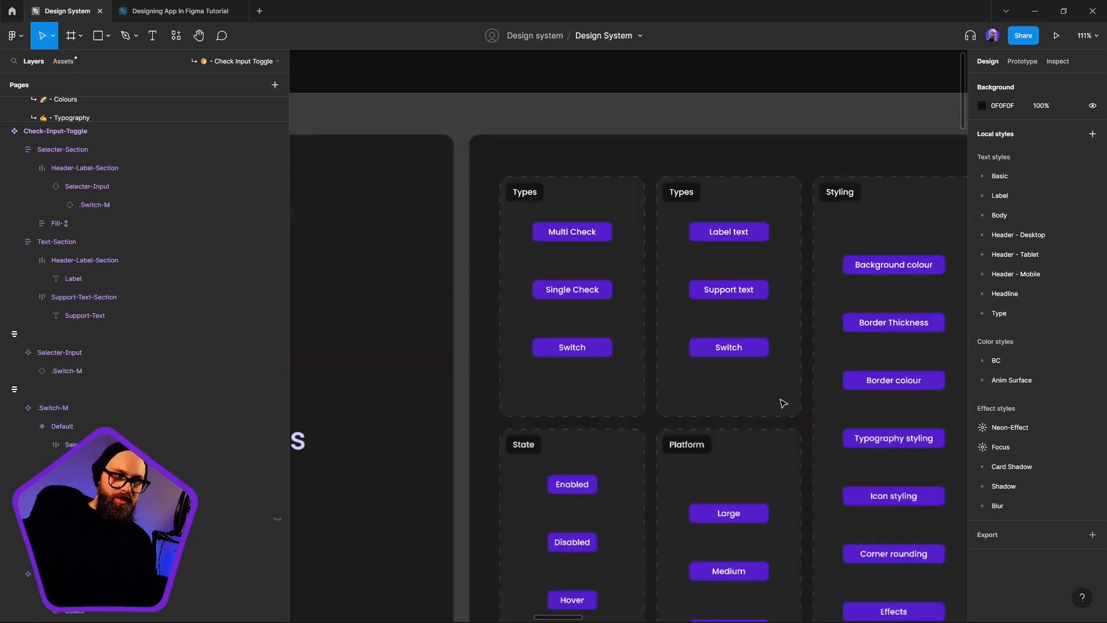
pyautogui.hscroll(4, 784, 403)
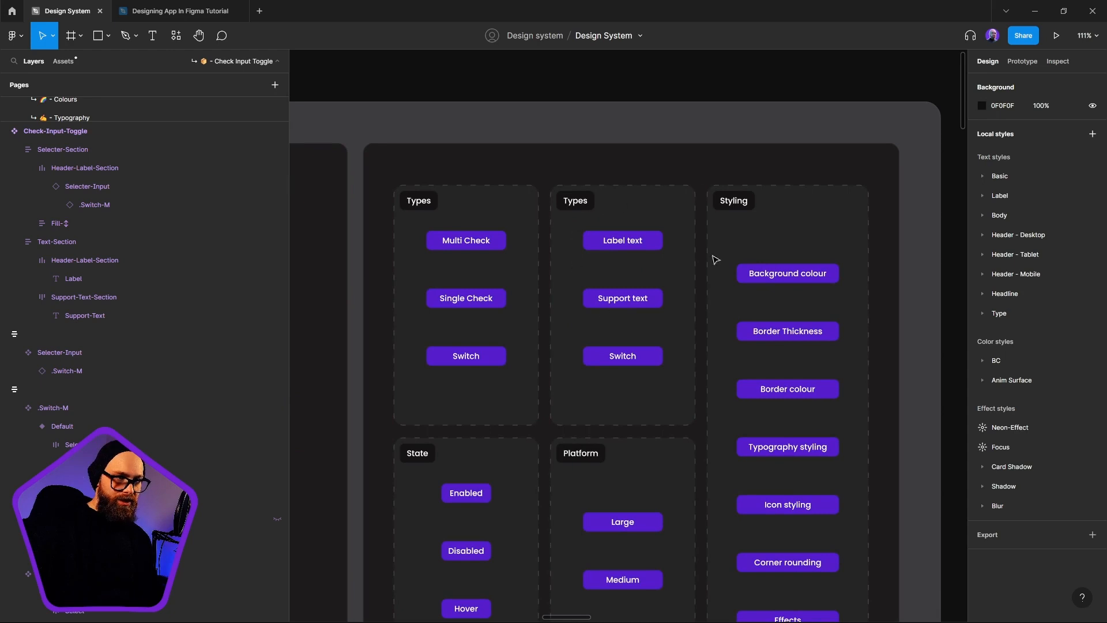
pyautogui.scroll(-5, 607, 226)
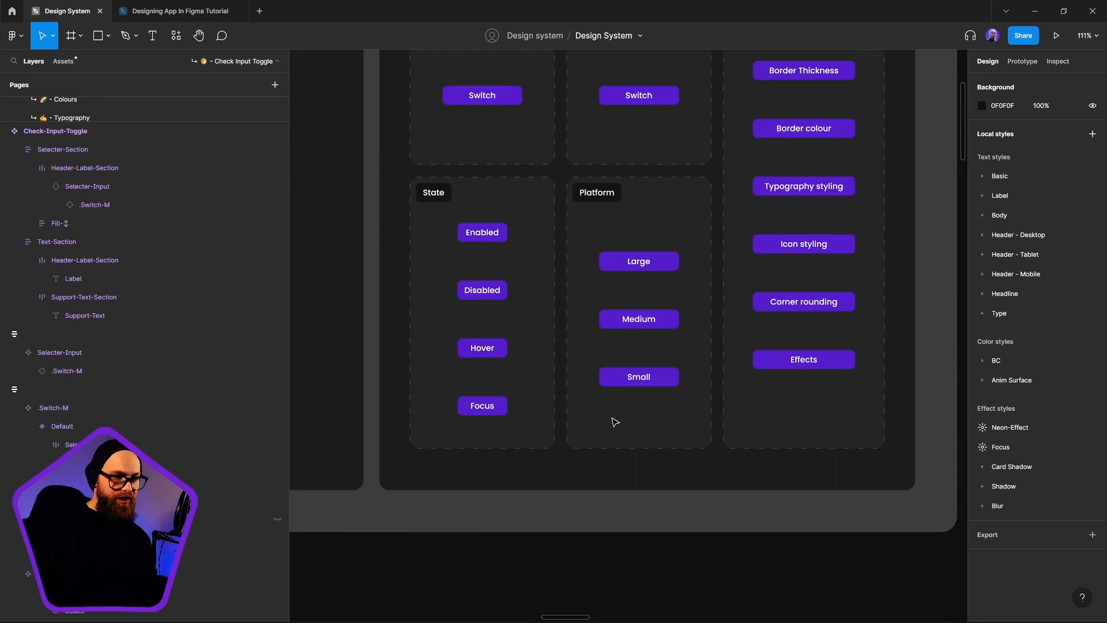
pyautogui.scroll(-2, 615, 422)
pyautogui.scroll(-4, 750, 419)
pyautogui.moveTo(838, 362); pyautogui.dragTo(222, 268)
pyautogui.moveTo(613, 302); pyautogui.dragTo(33, 310)
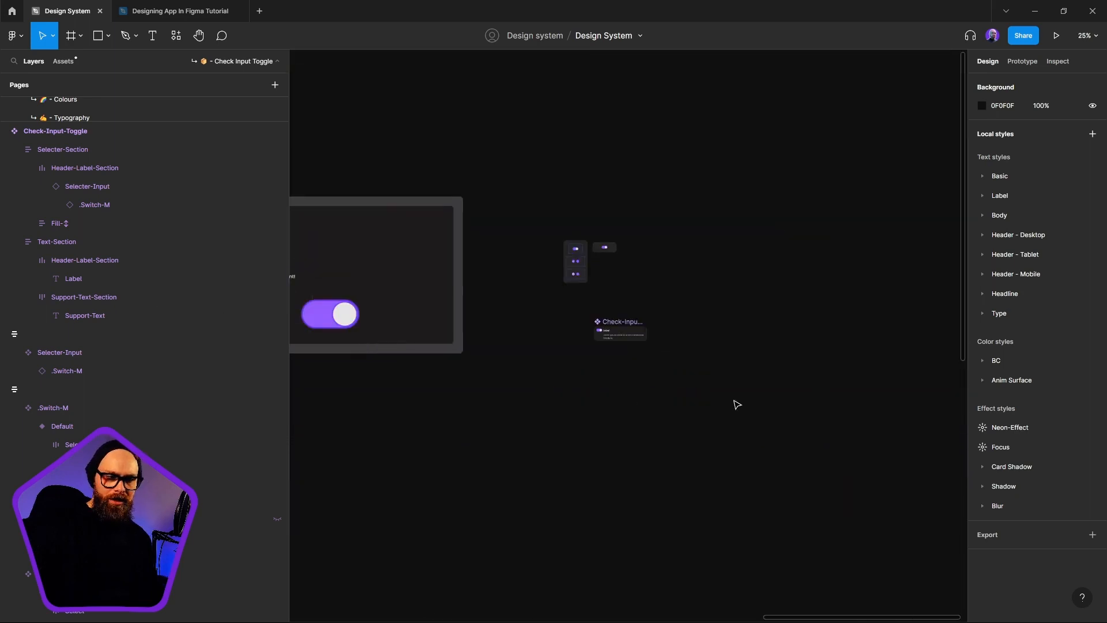
# Step: Move the Check-Input-Toggle main component sideways to about X 16163, Y -2181 on the canvas
pyautogui.scroll(5, 737, 404)
pyautogui.scroll(2, 687, 289)
pyautogui.moveTo(613, 200); pyautogui.dragTo(582, 251)
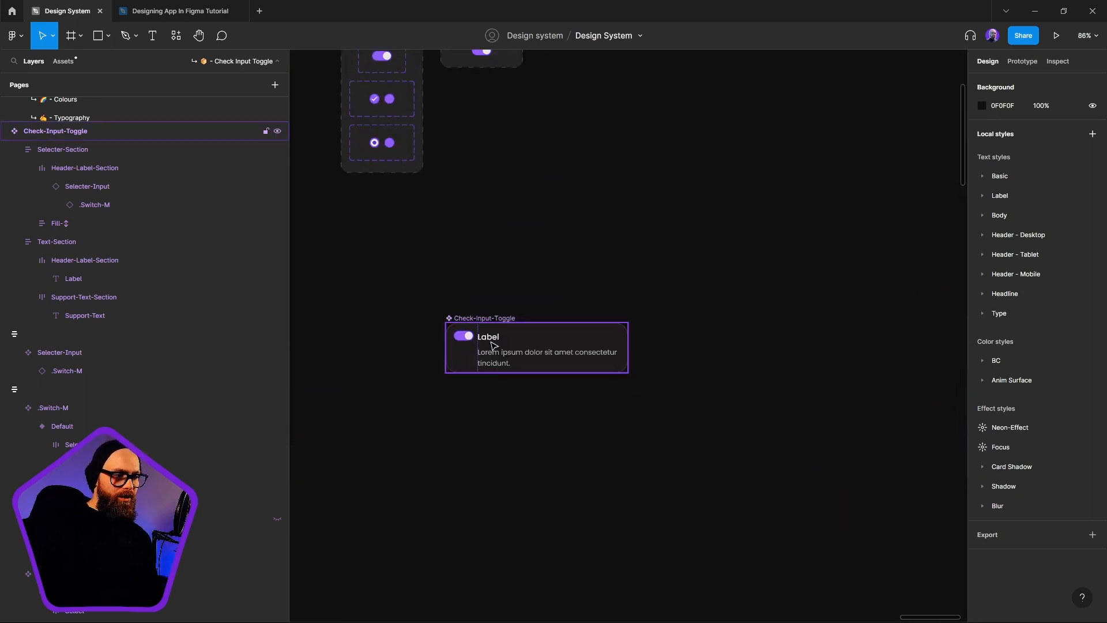
pyautogui.click(485, 321)
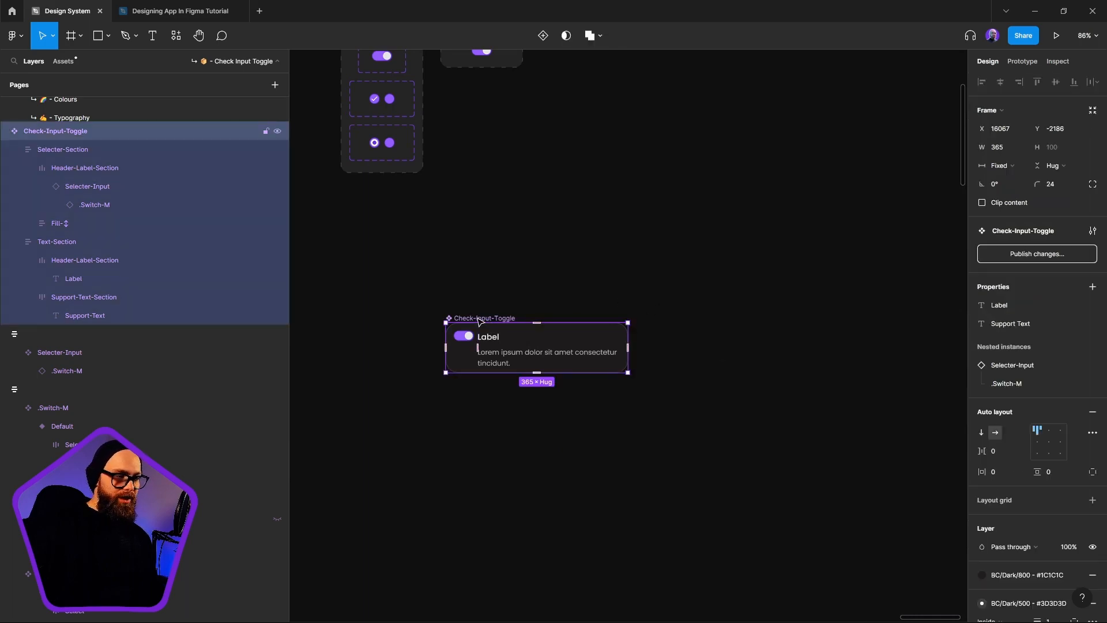
pyautogui.moveTo(537, 329); pyautogui.dragTo(585, 331)
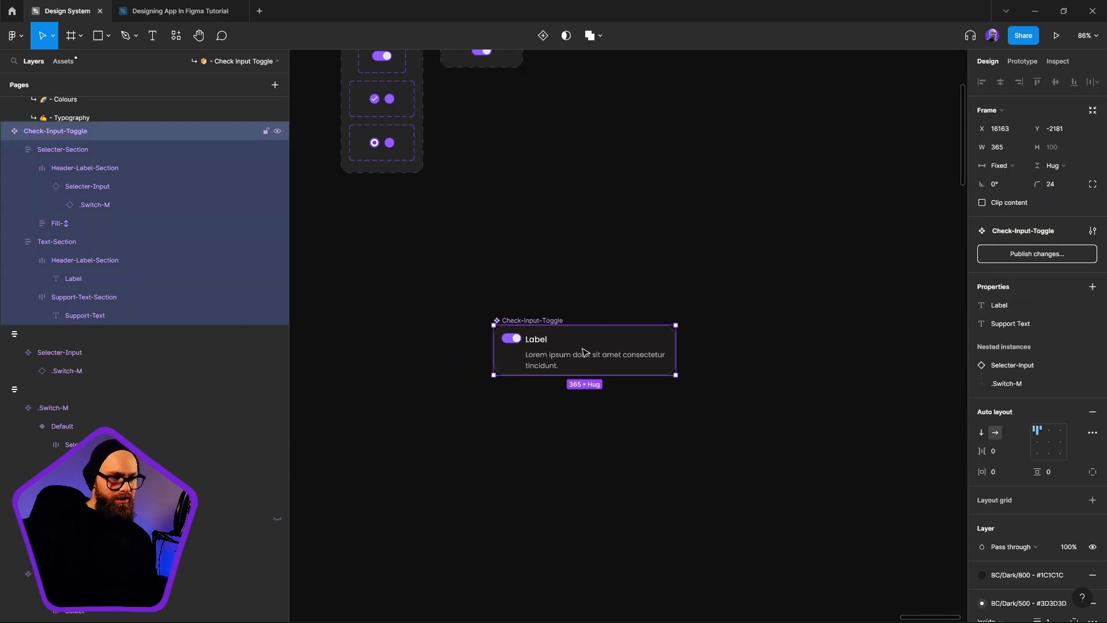
pyautogui.scroll(3, 583, 352)
pyautogui.scroll(-3, 692, 375)
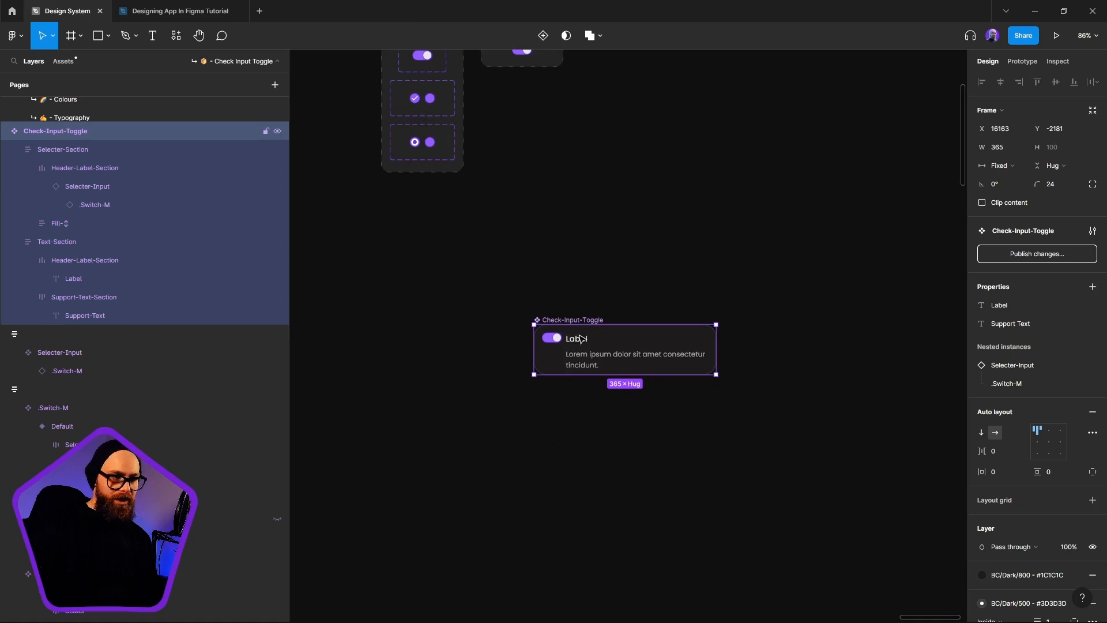
# Step: Add a variant property to the Check-Input-Toggle component and apply auto layout to the resulting component set
pyautogui.click(1093, 287)
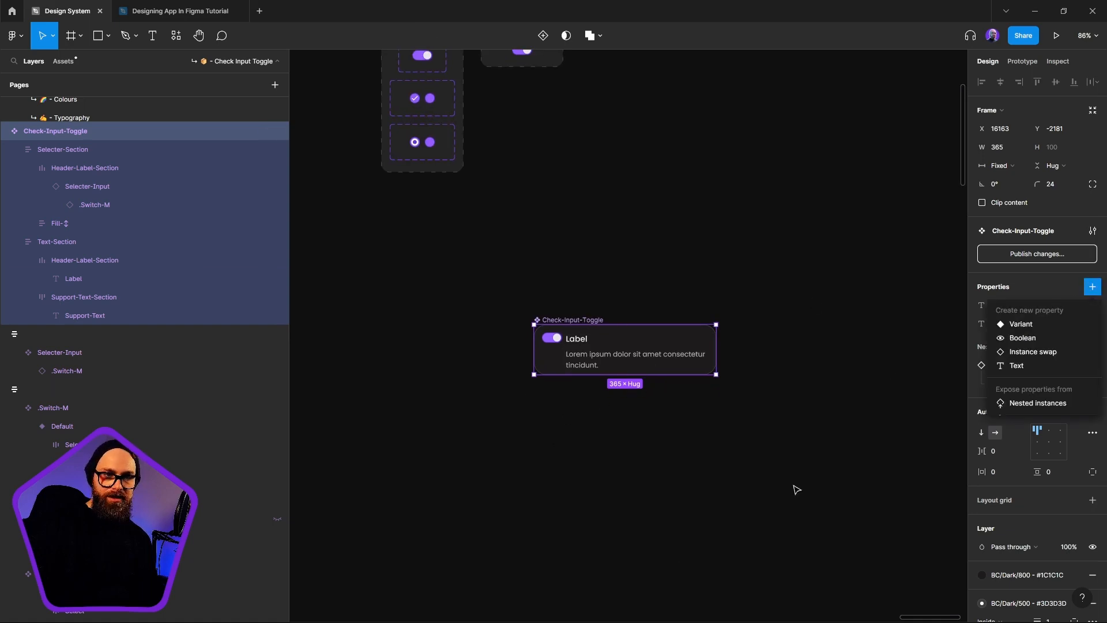
pyautogui.click(993, 327)
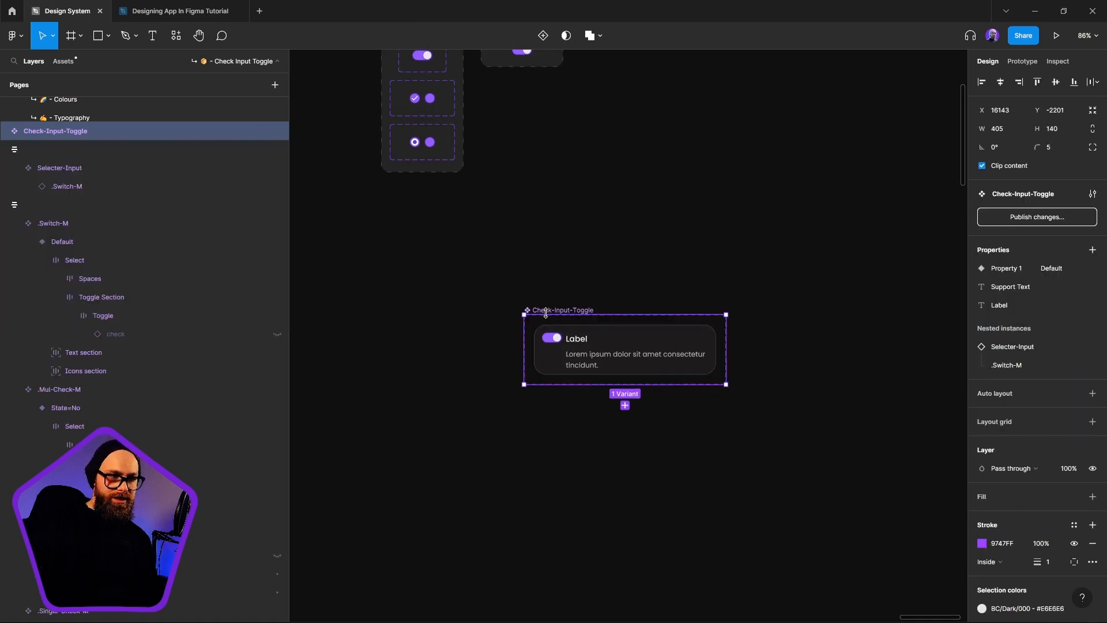
pyautogui.hotkey('shift', 'a')
pyautogui.click(631, 440)
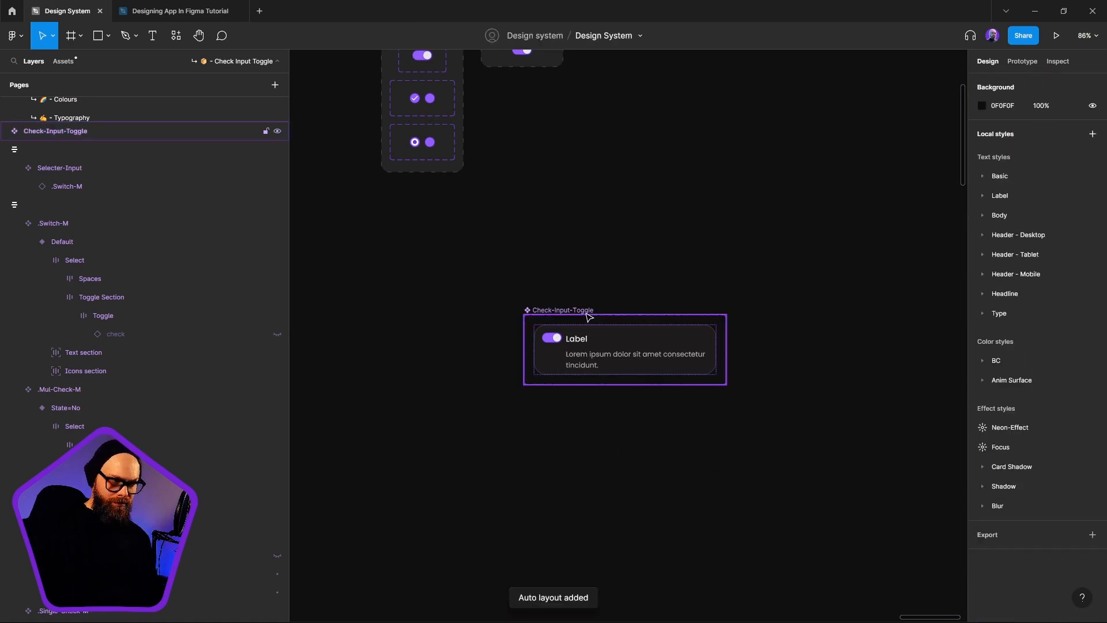
# Step: Add three more variants to the Check-Input-Toggle component set below the default one
pyautogui.click(600, 329)
pyautogui.click(638, 369)
pyautogui.click(624, 405)
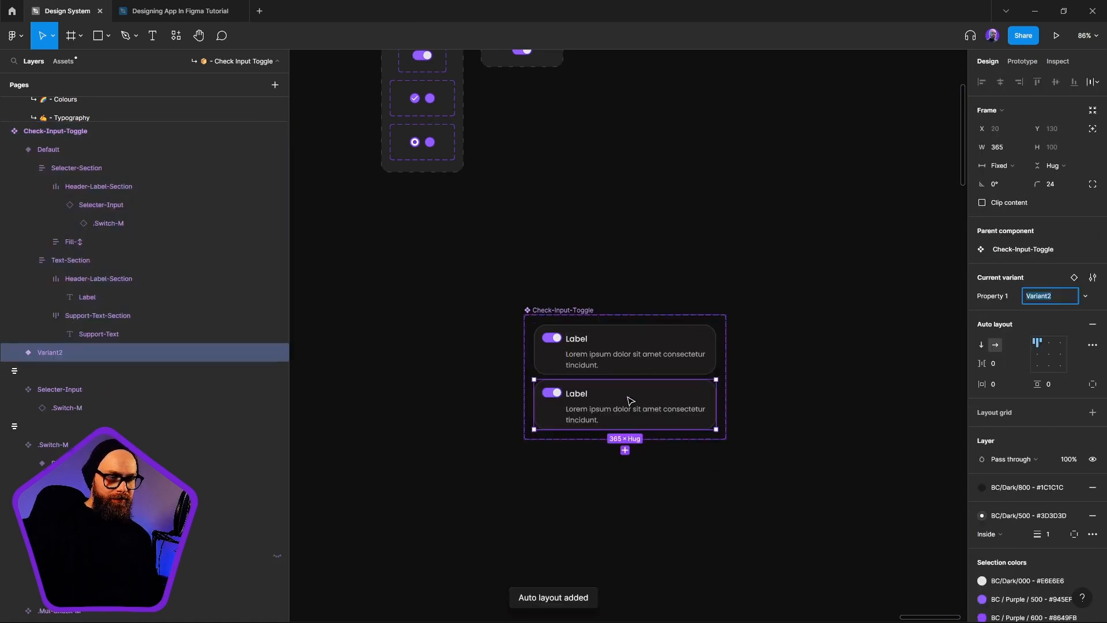
pyautogui.click(625, 451)
pyautogui.click(626, 505)
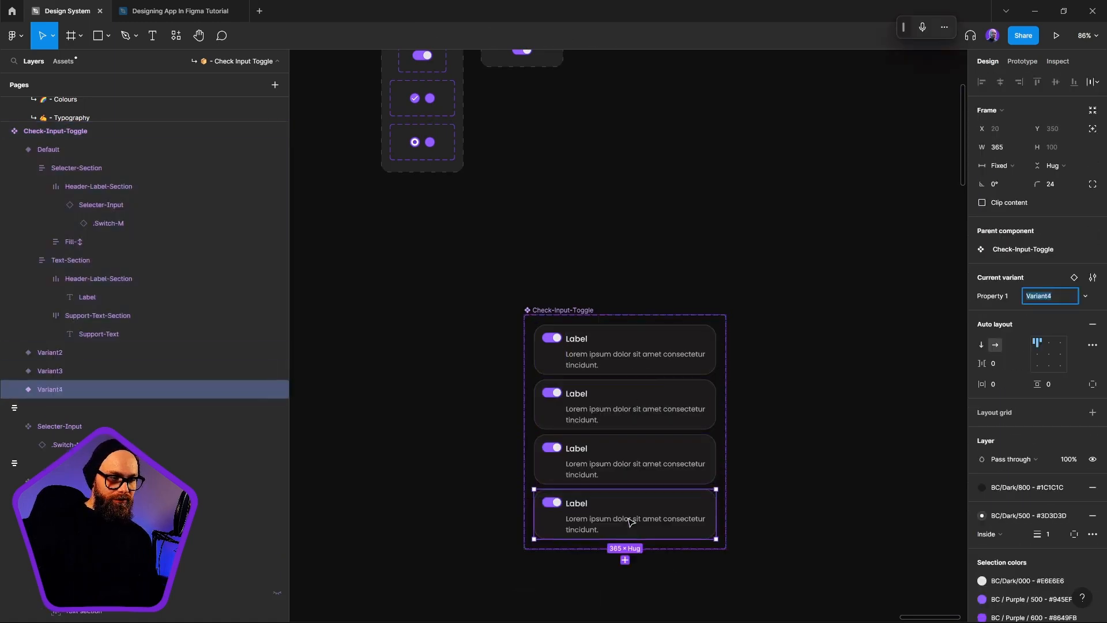
# Step: Rename the component set's variant property as States
pyautogui.click(660, 398)
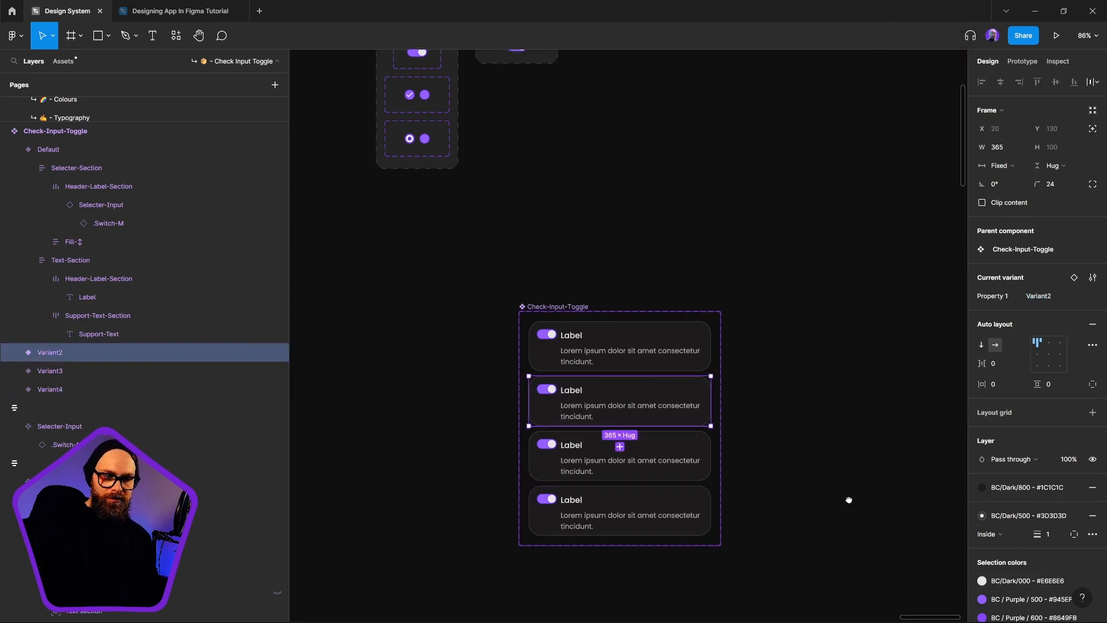
pyautogui.scroll(-3, 851, 497)
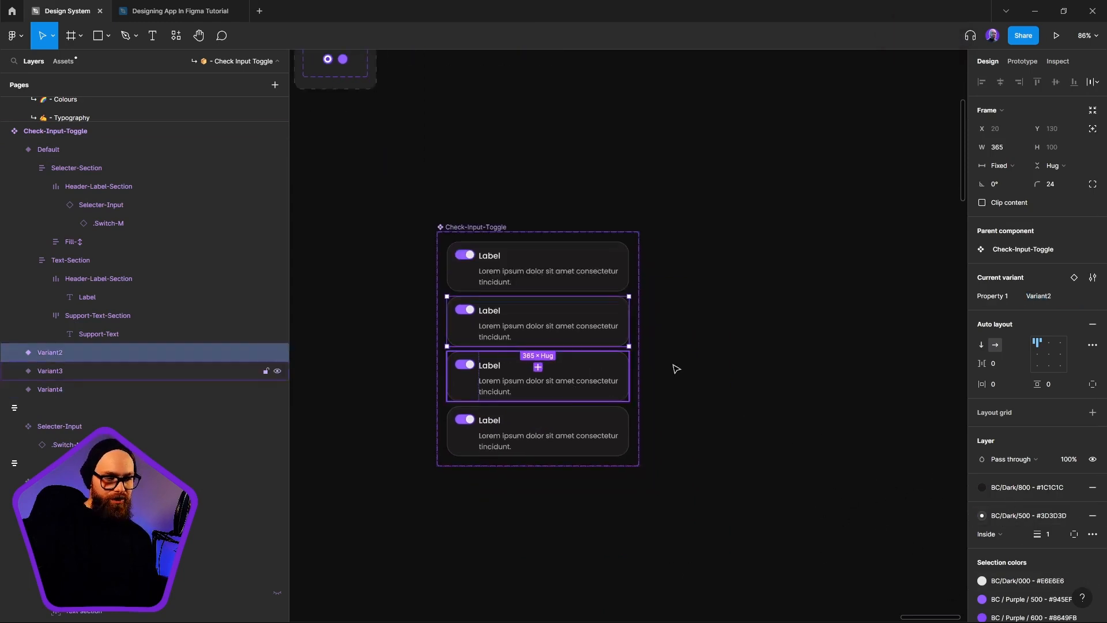
pyautogui.doubleClick(1001, 295)
pyautogui.write('States')
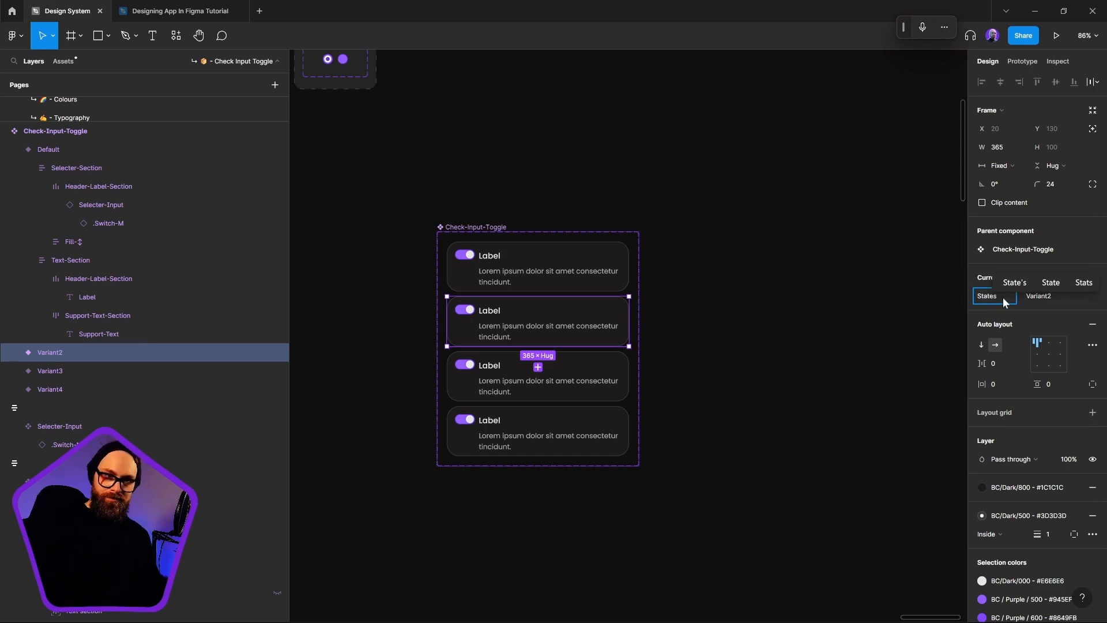
pyautogui.press('Return')
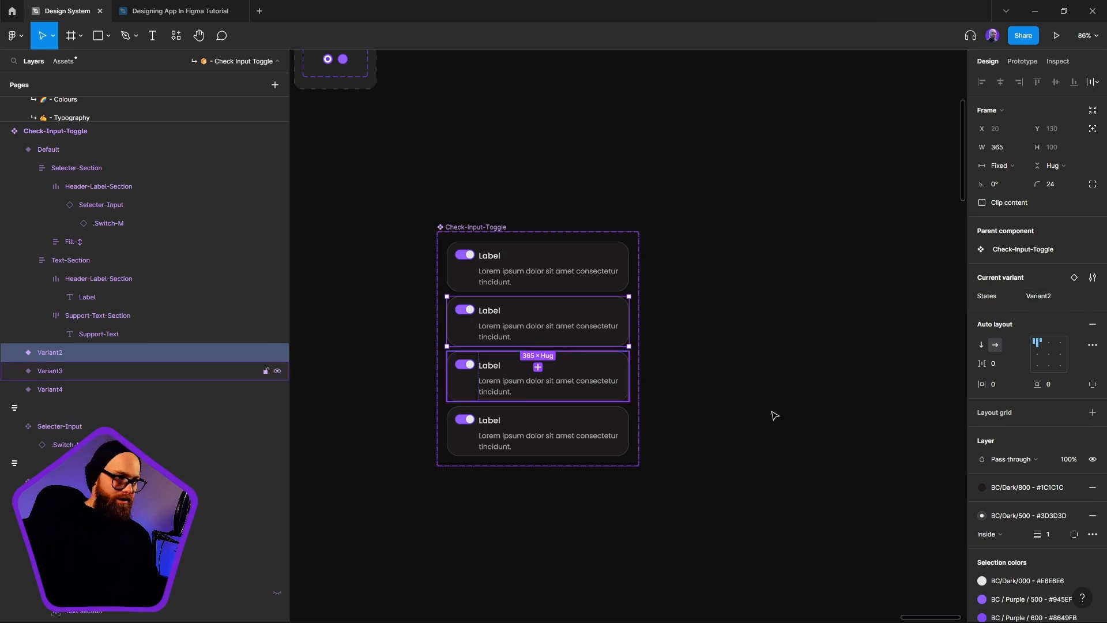
# Step: Set the second variant's card stroke to the BC/Dark/800 colour style
pyautogui.click(1015, 515)
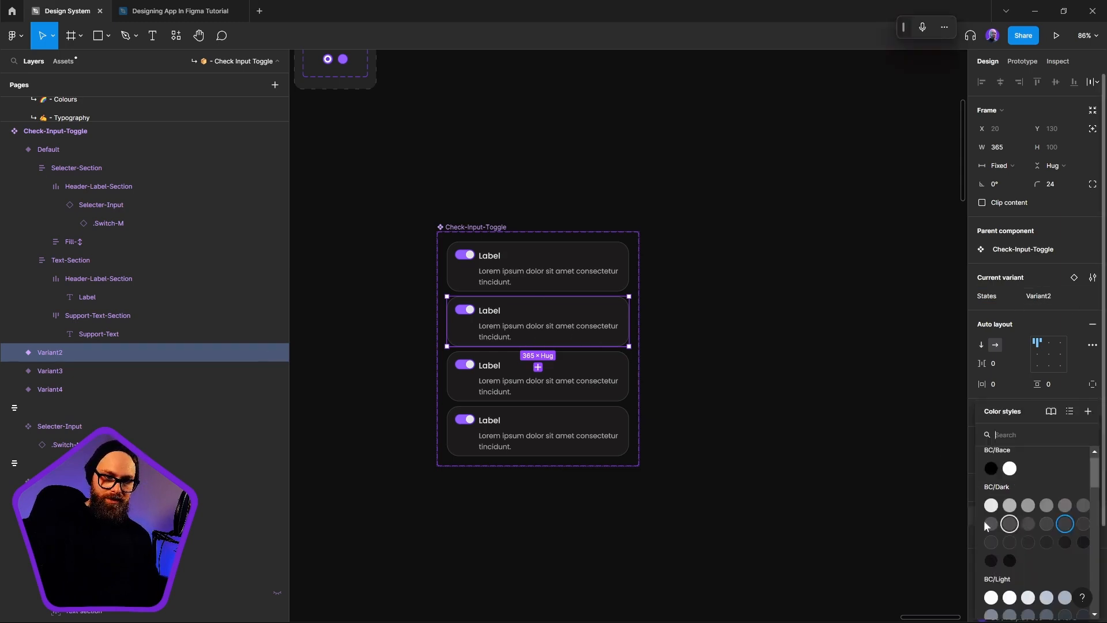
pyautogui.click(987, 501)
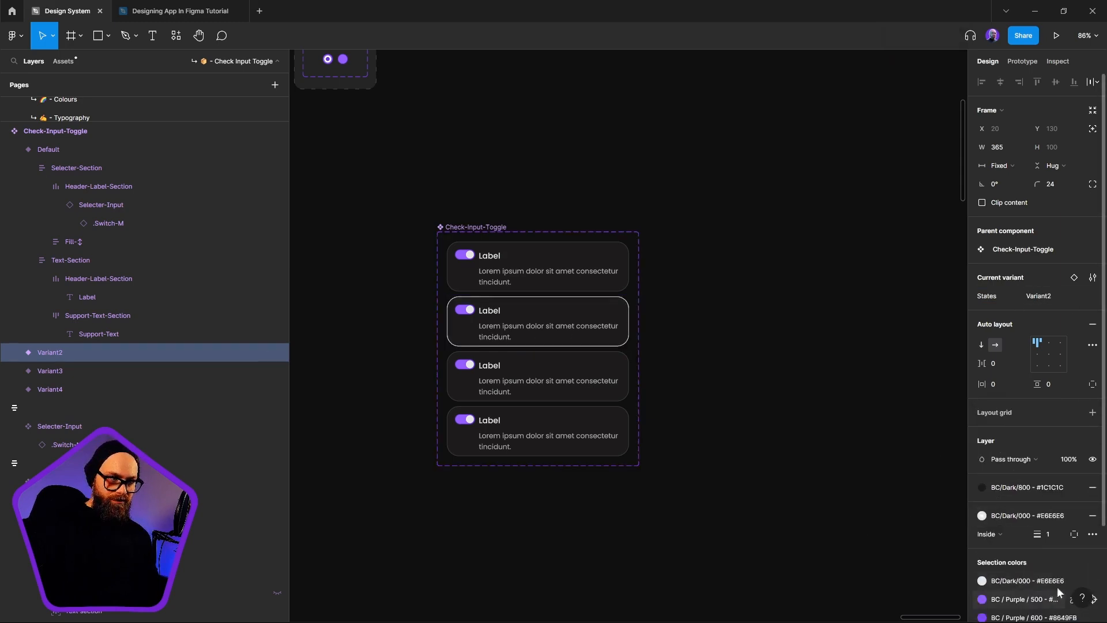
pyautogui.click(1031, 520)
pyautogui.click(1073, 545)
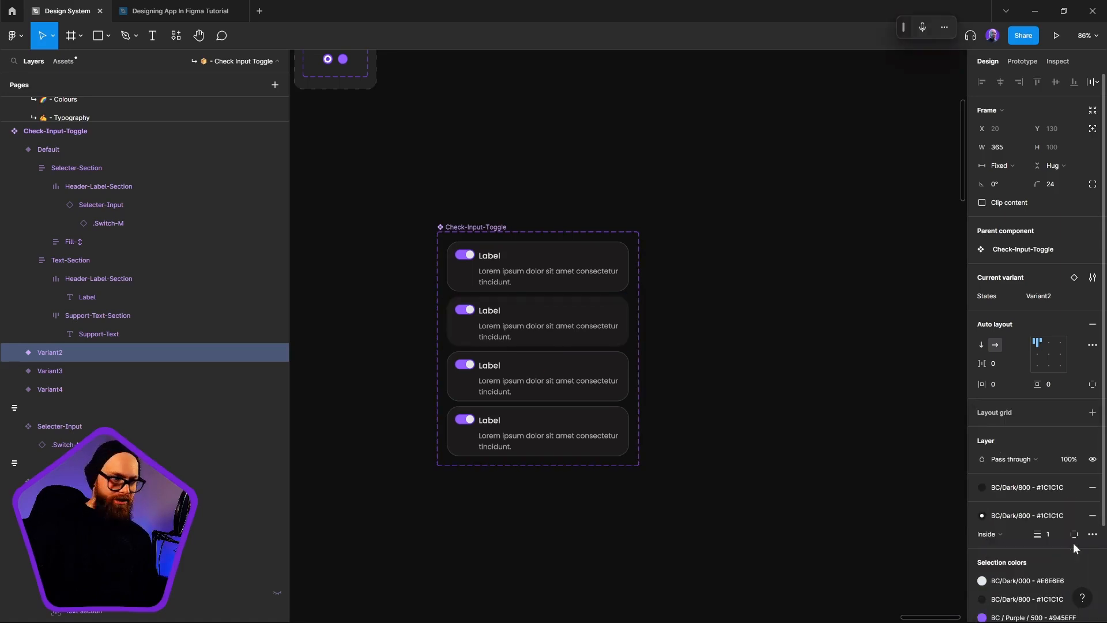
pyautogui.scroll(5, 527, 316)
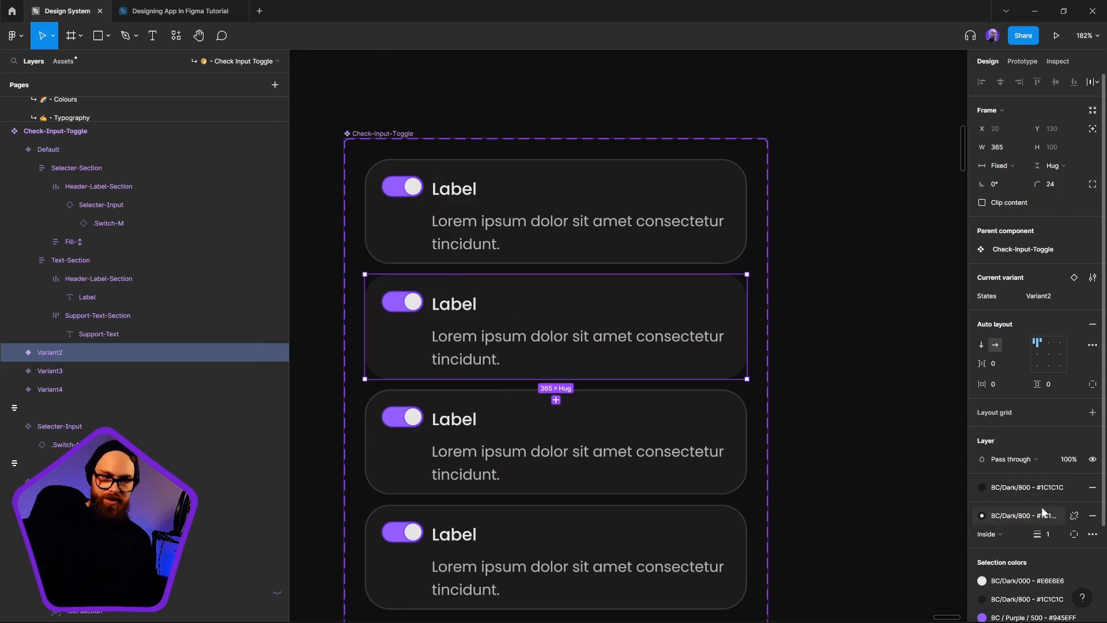
pyautogui.click(1024, 522)
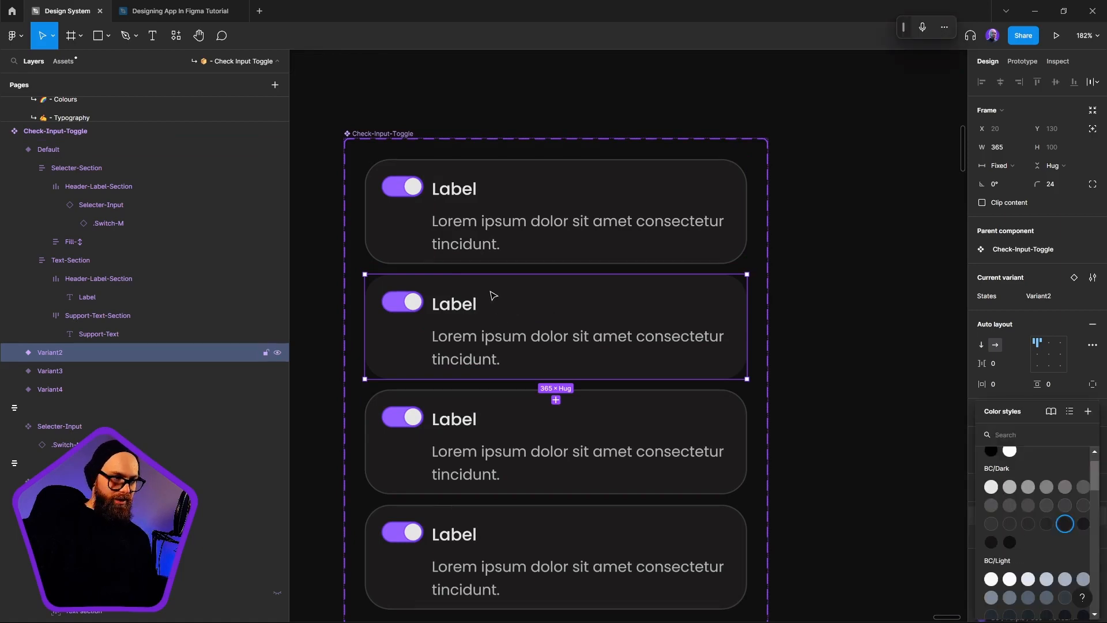
# Step: Recolour the second variant's support text to BC/Dark/200 and its label to BC/Dark/250
pyautogui.keyDown('ctrl'); pyautogui.click(469, 332); pyautogui.keyUp('ctrl')
pyautogui.keyDown('ctrl'); pyautogui.keyDown('shift'); pyautogui.click(479, 305); pyautogui.keyUp('shift'); pyautogui.keyUp('ctrl')
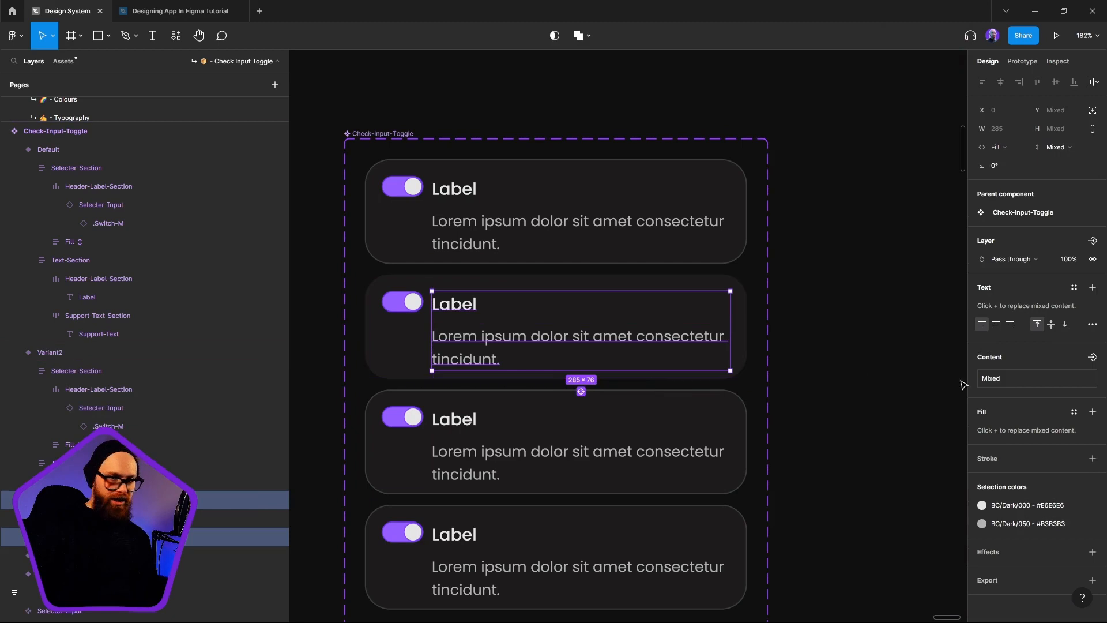
pyautogui.click(1025, 525)
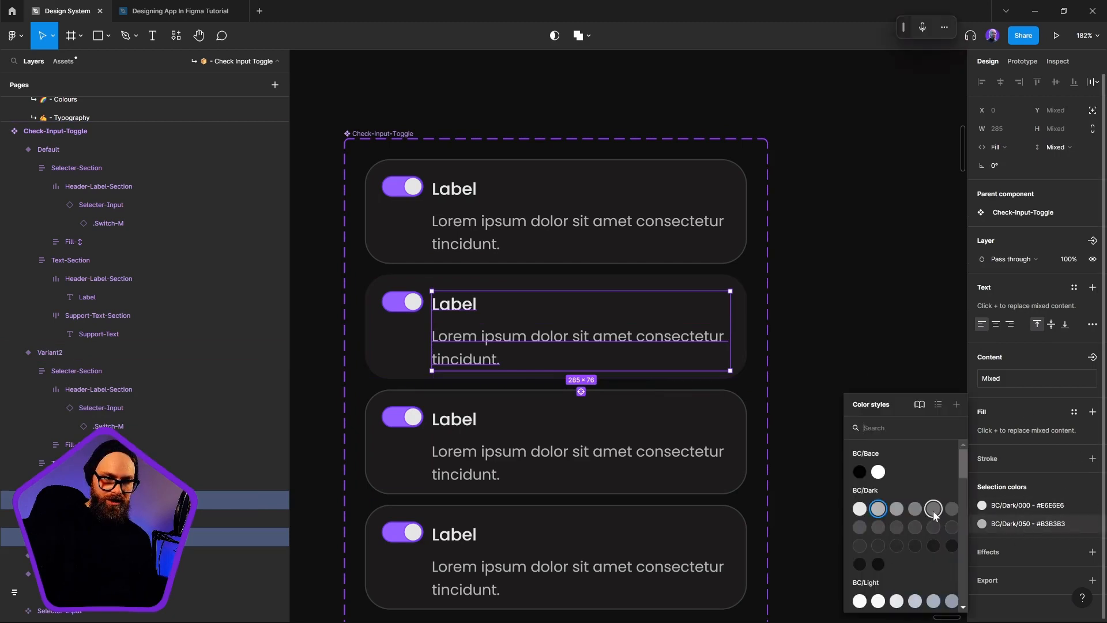
pyautogui.click(933, 511)
pyautogui.click(1033, 507)
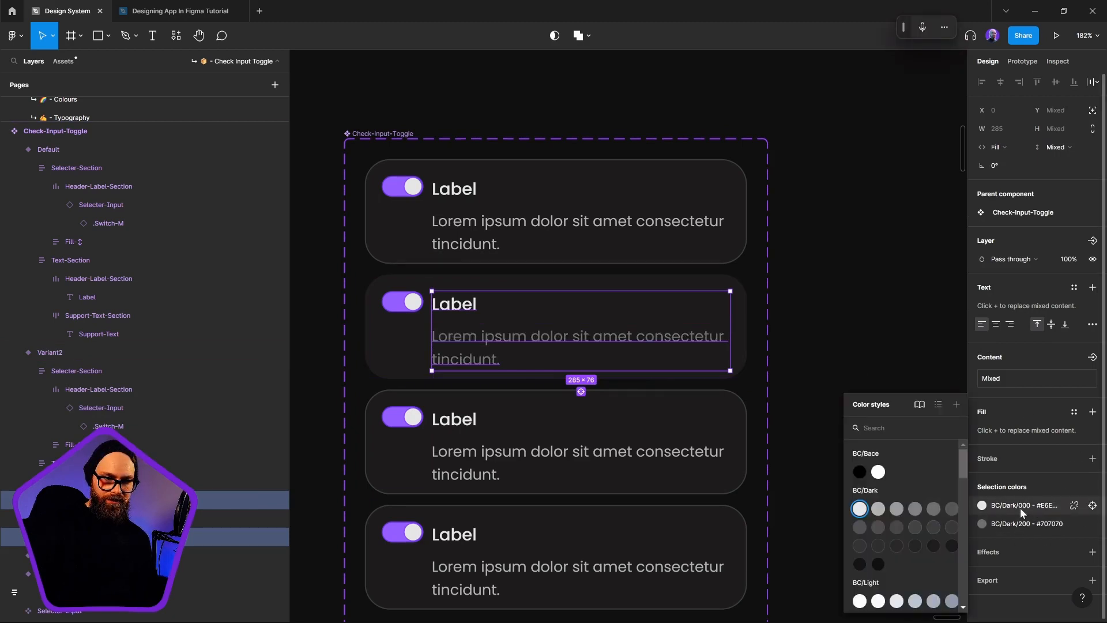
pyautogui.click(881, 525)
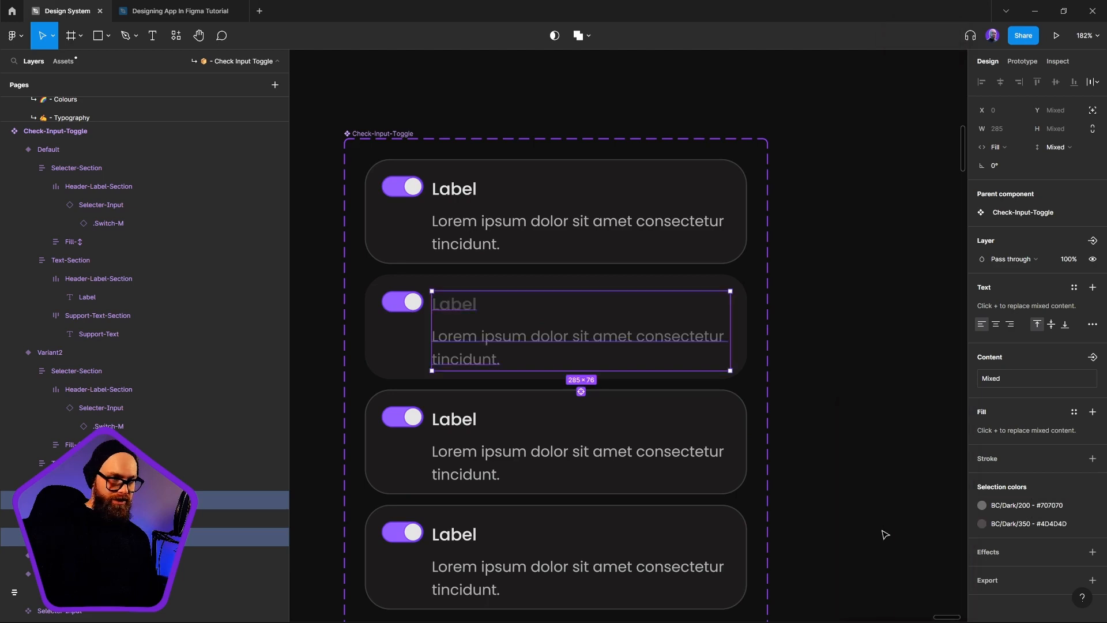
pyautogui.click(1035, 524)
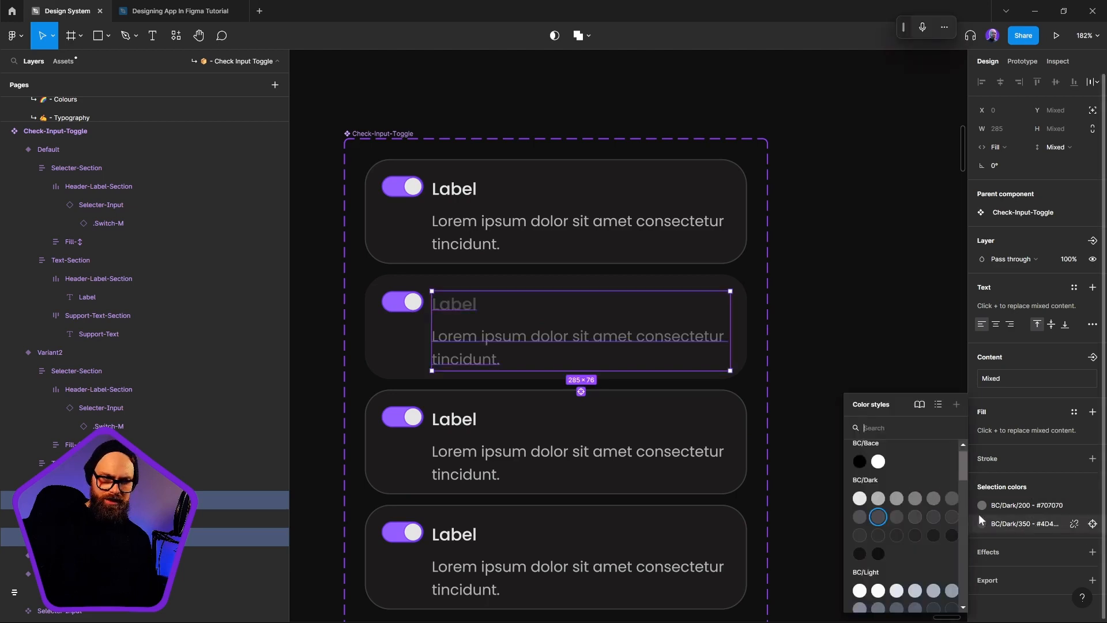
pyautogui.click(952, 500)
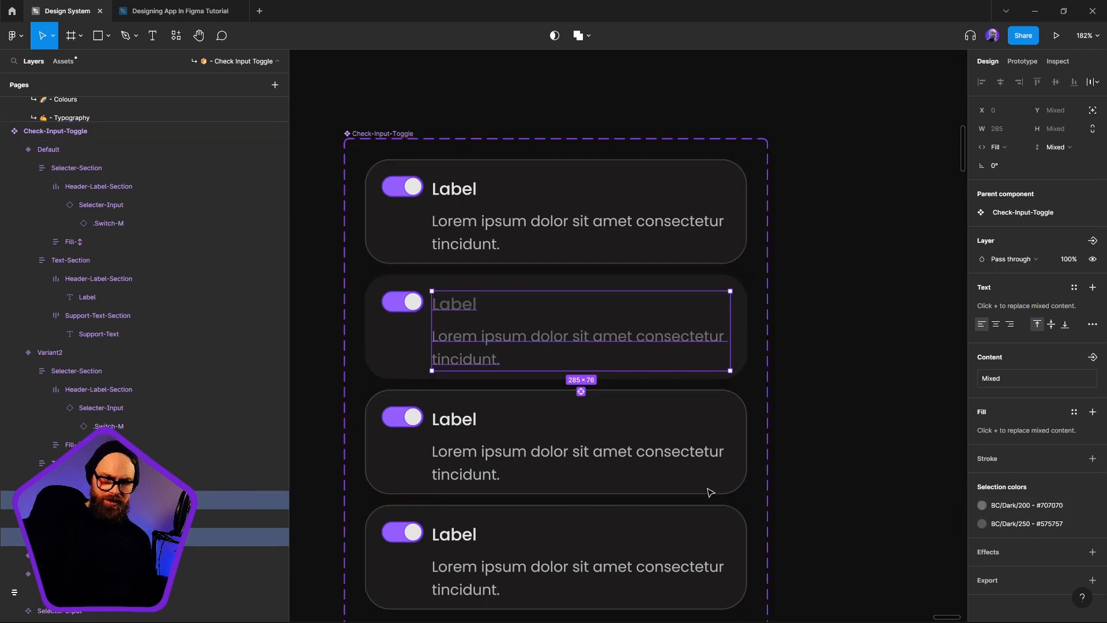
# Step: Replace the BC / Purple / 500 colour of the second variant's switch with BC/Dark/550
pyautogui.hotkey('shift', 'a')
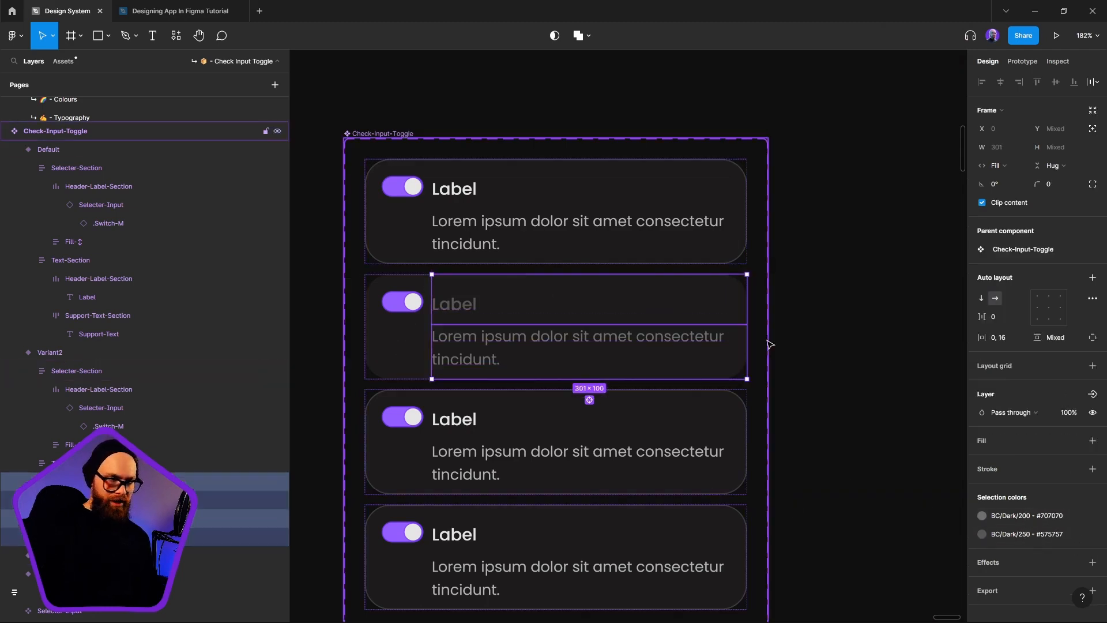
pyautogui.click(416, 310)
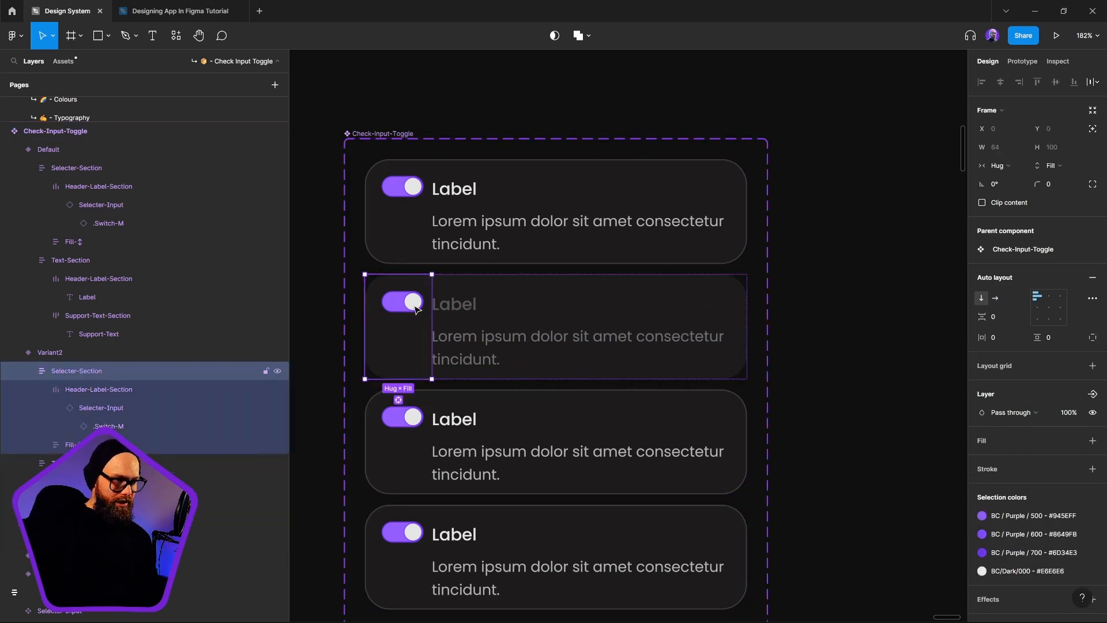
pyautogui.click(418, 312)
pyautogui.click(1026, 533)
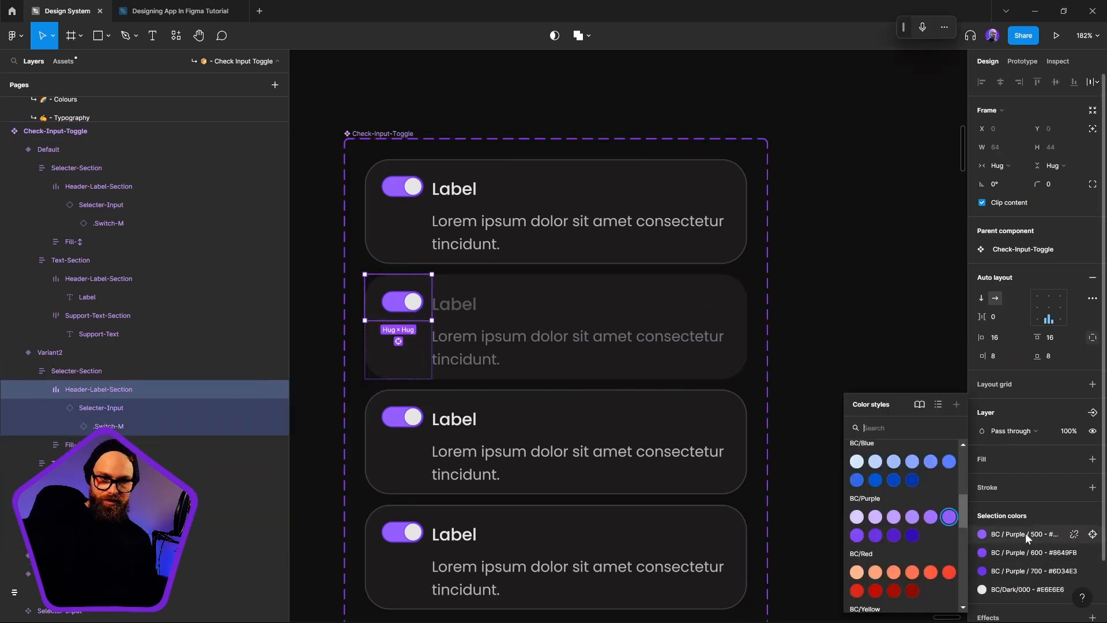
pyautogui.scroll(3, 898, 519)
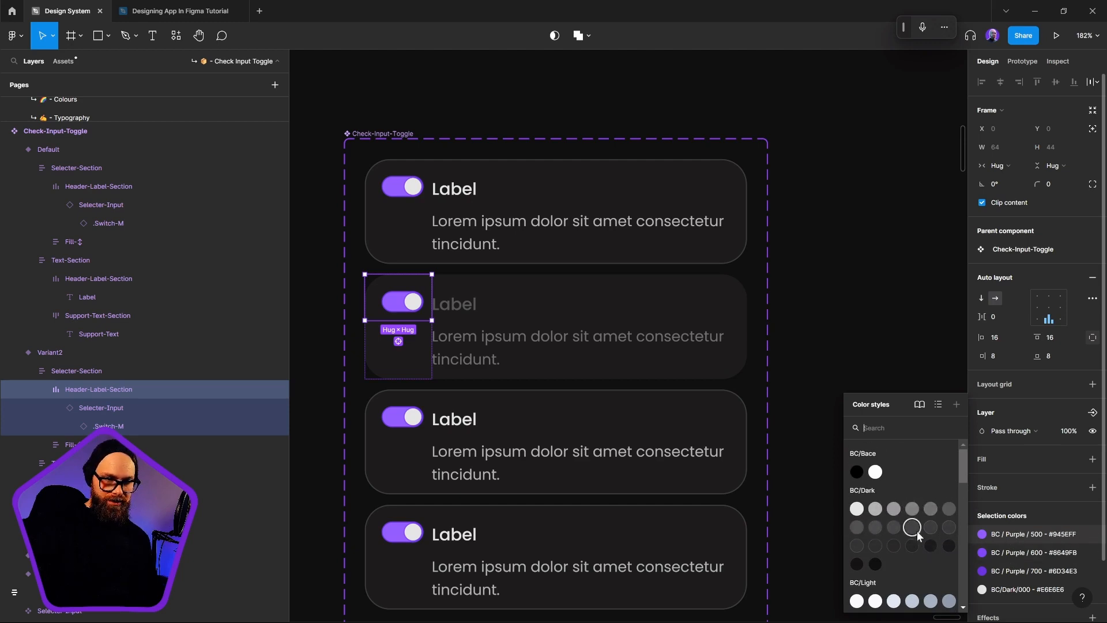
pyautogui.click(953, 530)
# Step: Replace BC / Purple / 700 with BC/Dark/850 and BC / Purple / 600 with BC/Dark/600 in the second variant's switch
pyautogui.click(1038, 552)
pyautogui.scroll(2, 906, 511)
pyautogui.scroll(2, 907, 512)
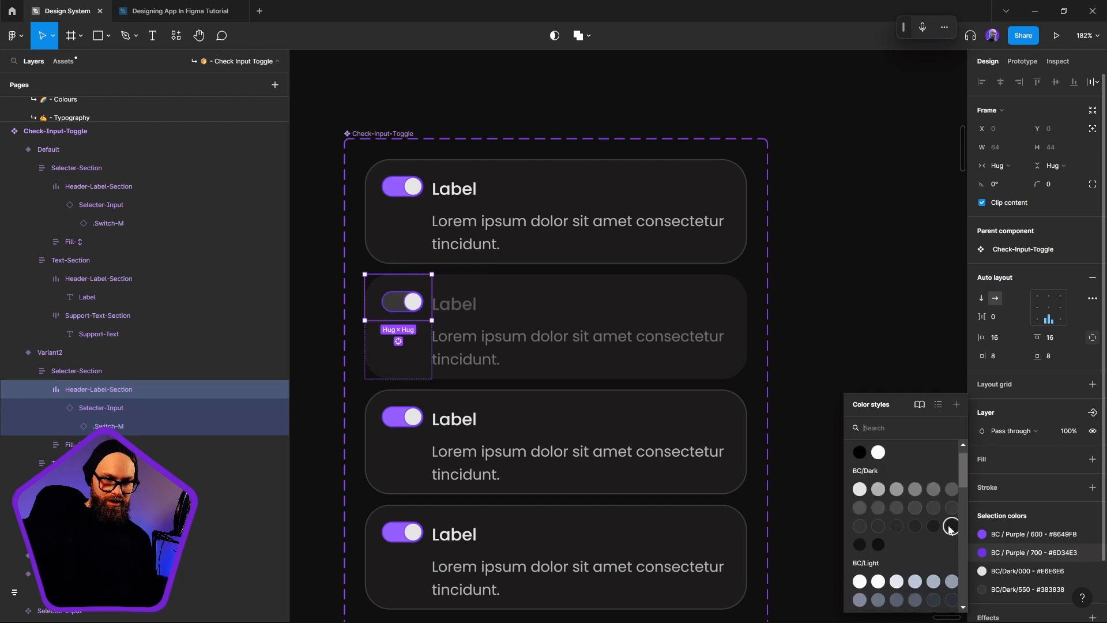
pyautogui.click(952, 527)
pyautogui.click(1024, 537)
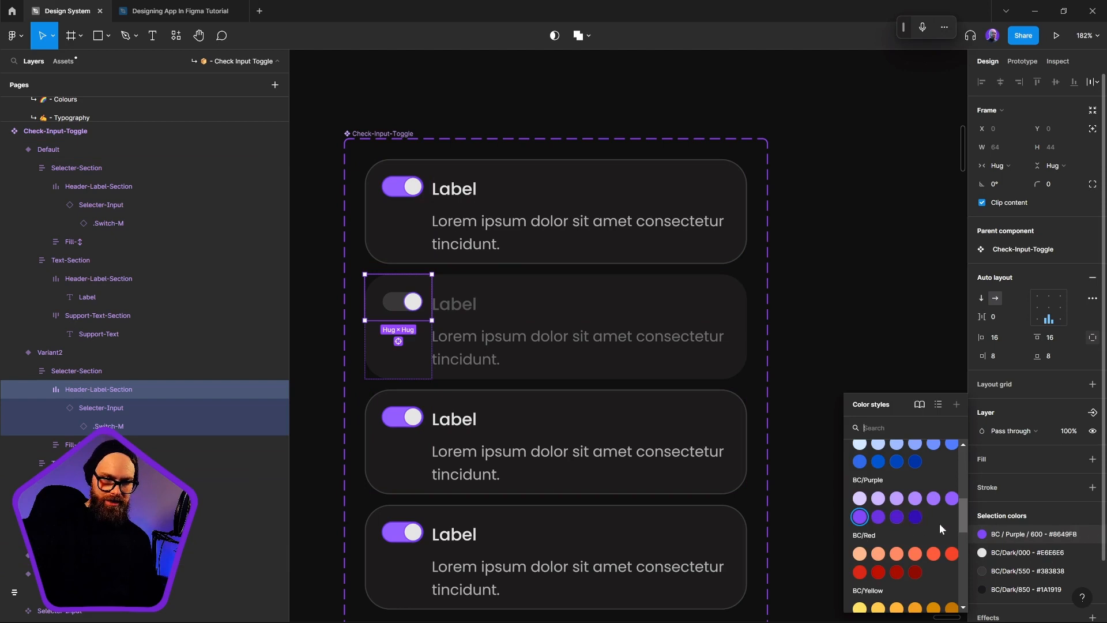
pyautogui.scroll(5, 886, 512)
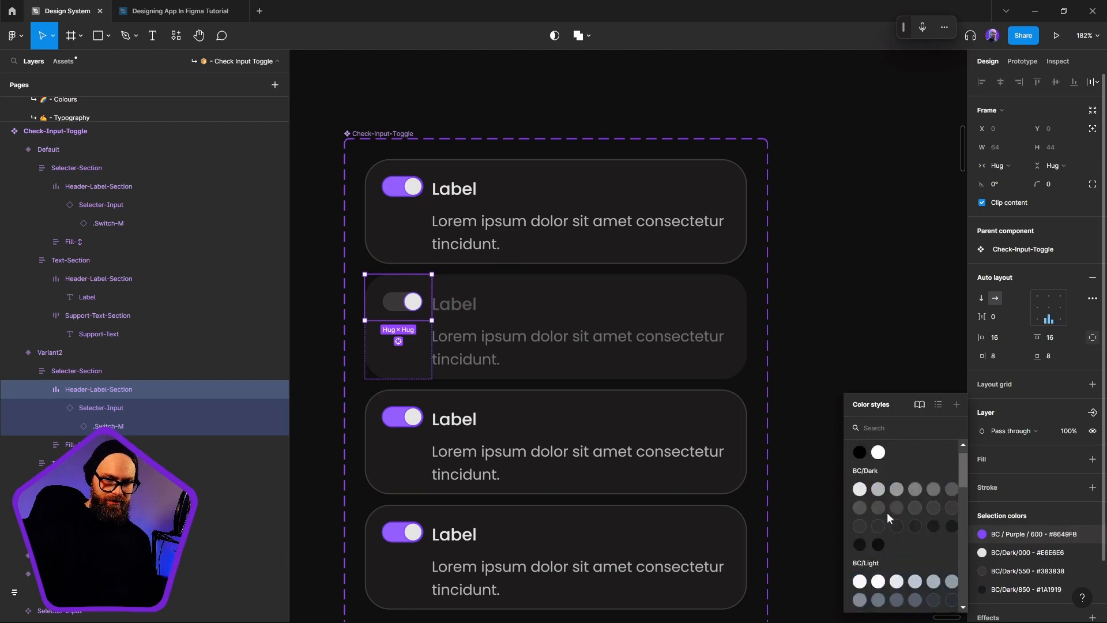
pyautogui.click(860, 527)
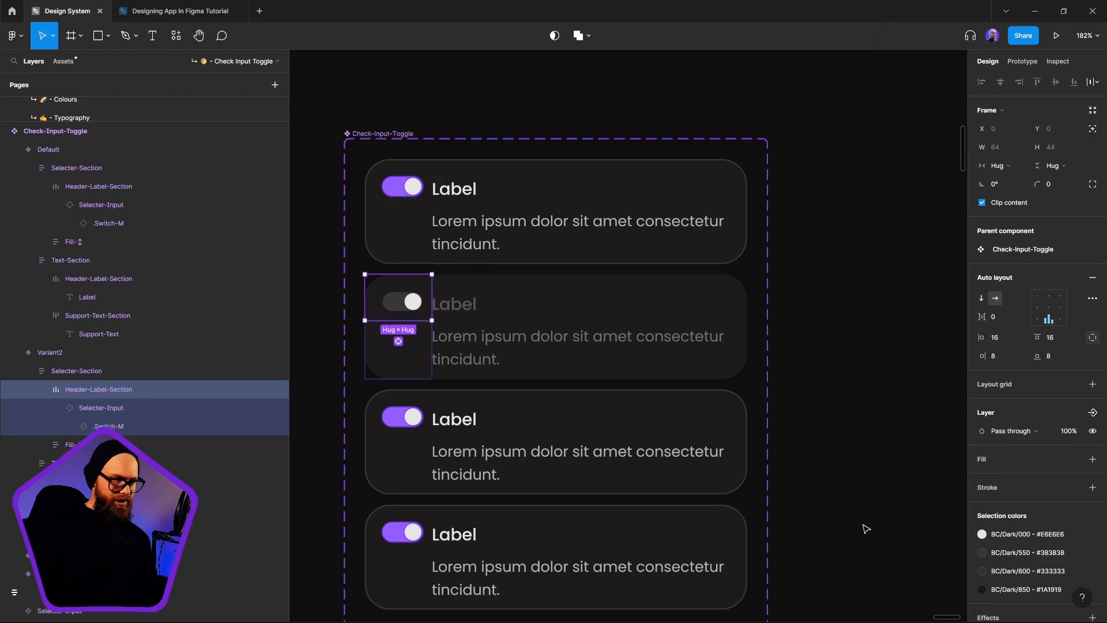
pyautogui.click(1027, 535)
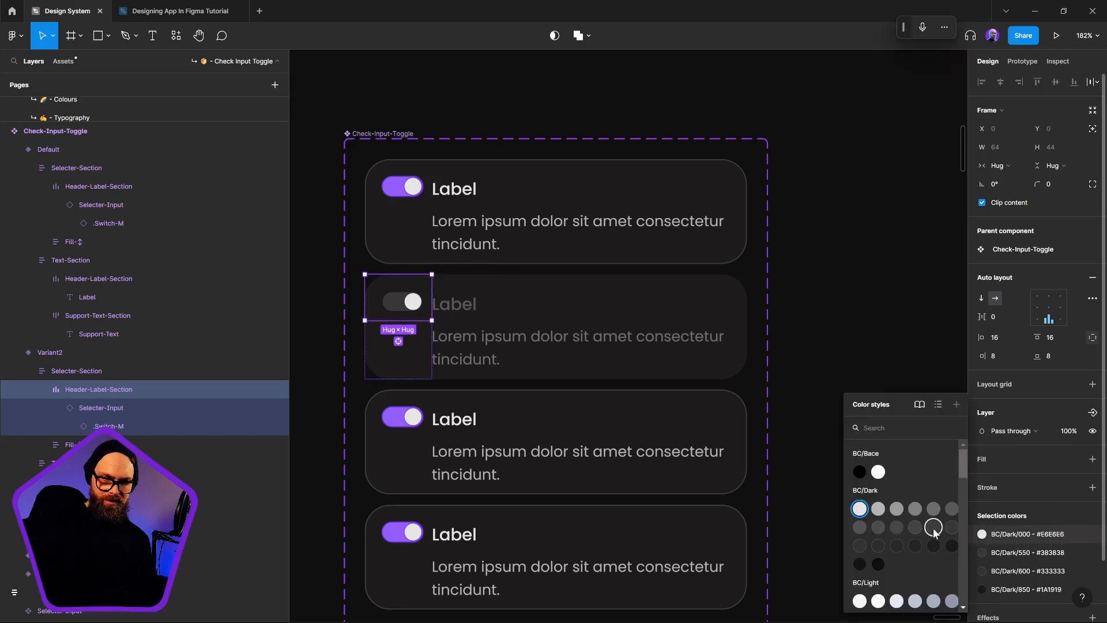
pyautogui.click(934, 527)
pyautogui.hotkey('ctrl', 'z')
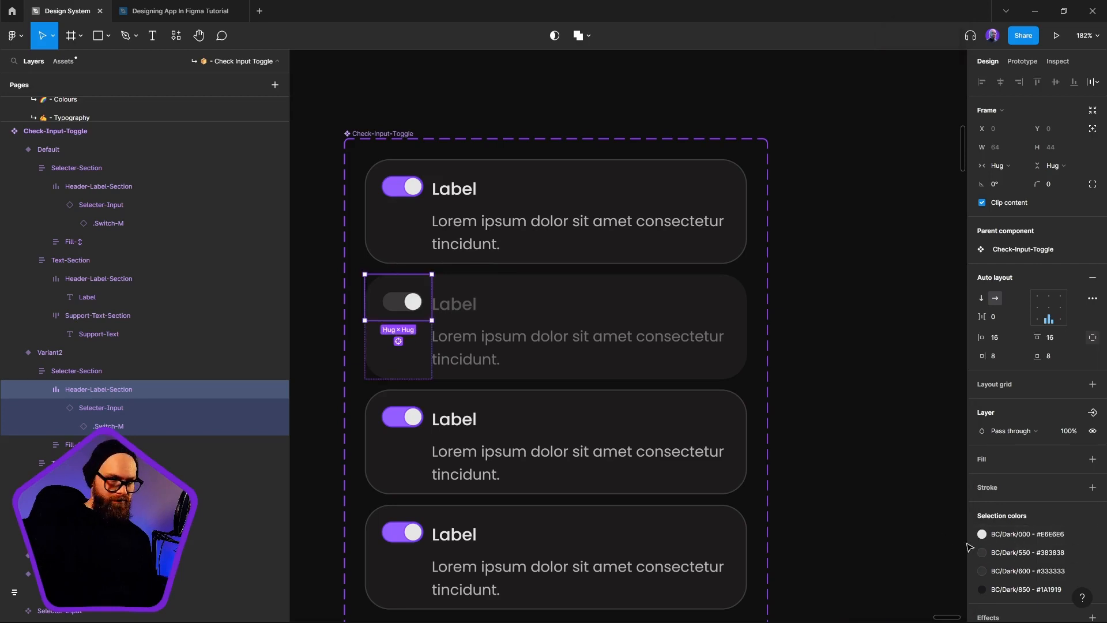
# Step: Replace the BC/Dark/000 colour of the second variant's switch knob with BC/Dark/250
pyautogui.click(995, 538)
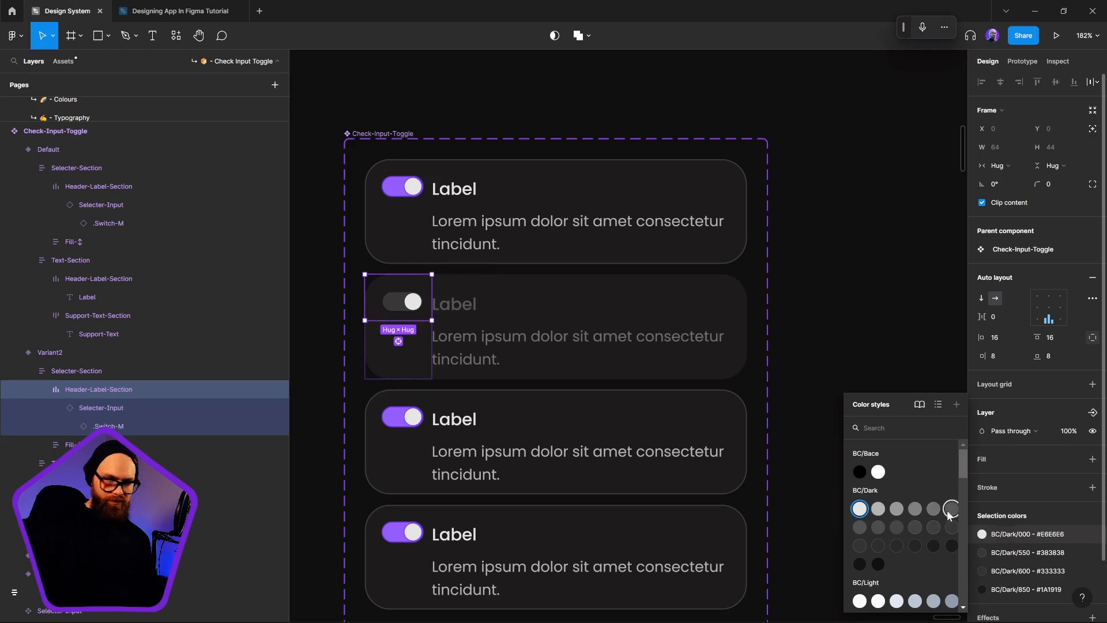
pyautogui.press('Escape')
pyautogui.click(887, 521)
pyautogui.scroll(-1, 887, 521)
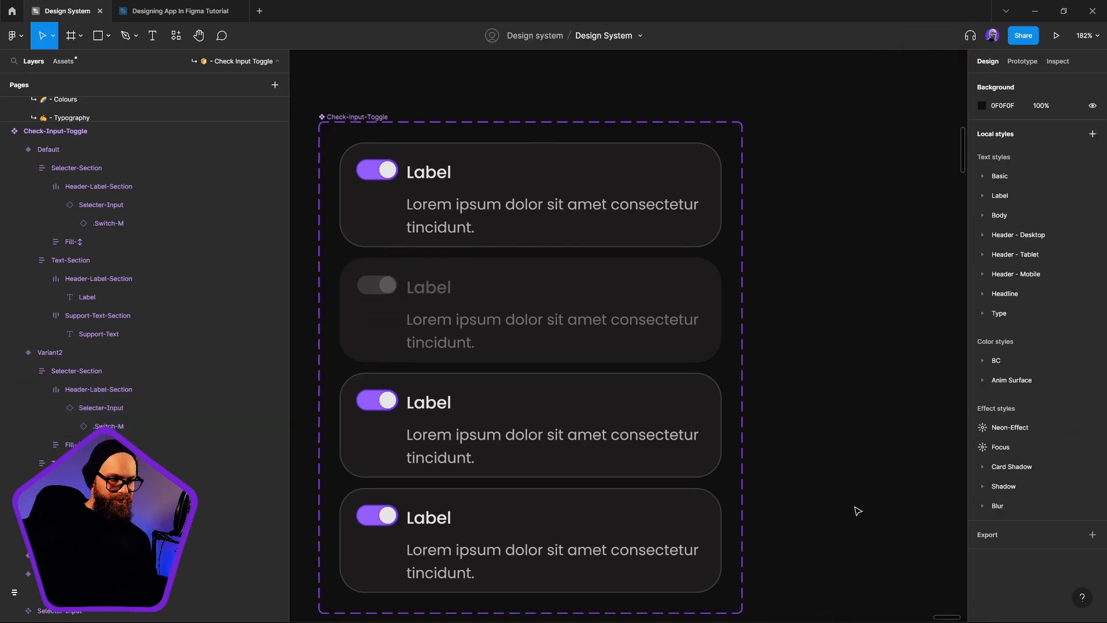
# Step: Place an instance of the second variant beside the component set and swap its selection type to .Mul-Check-M
pyautogui.click(647, 439)
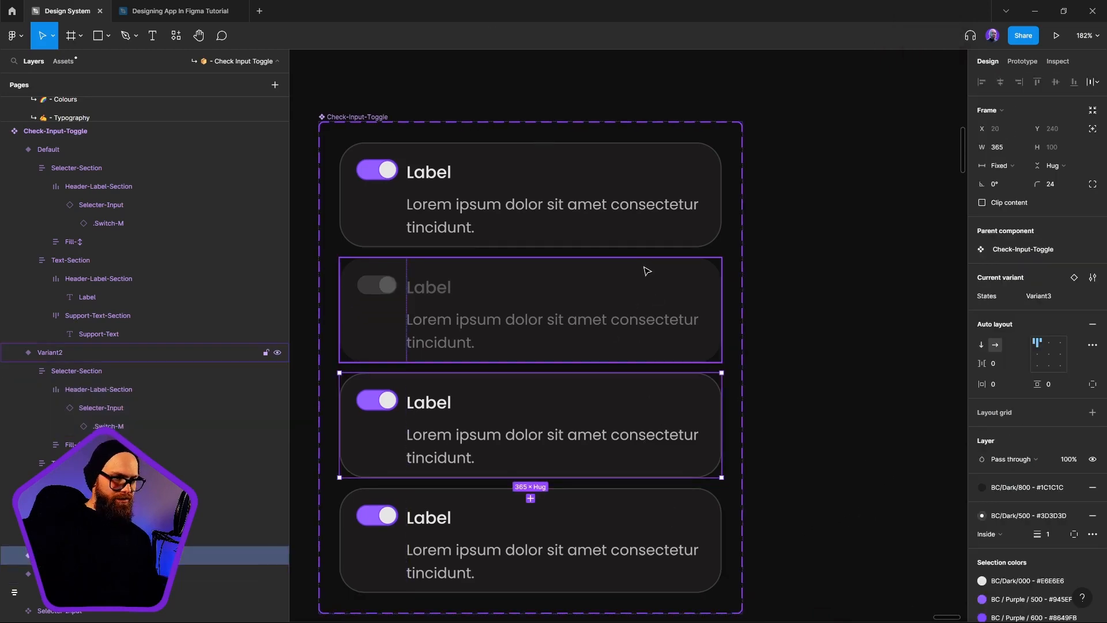
pyautogui.scroll(-3, 548, 313)
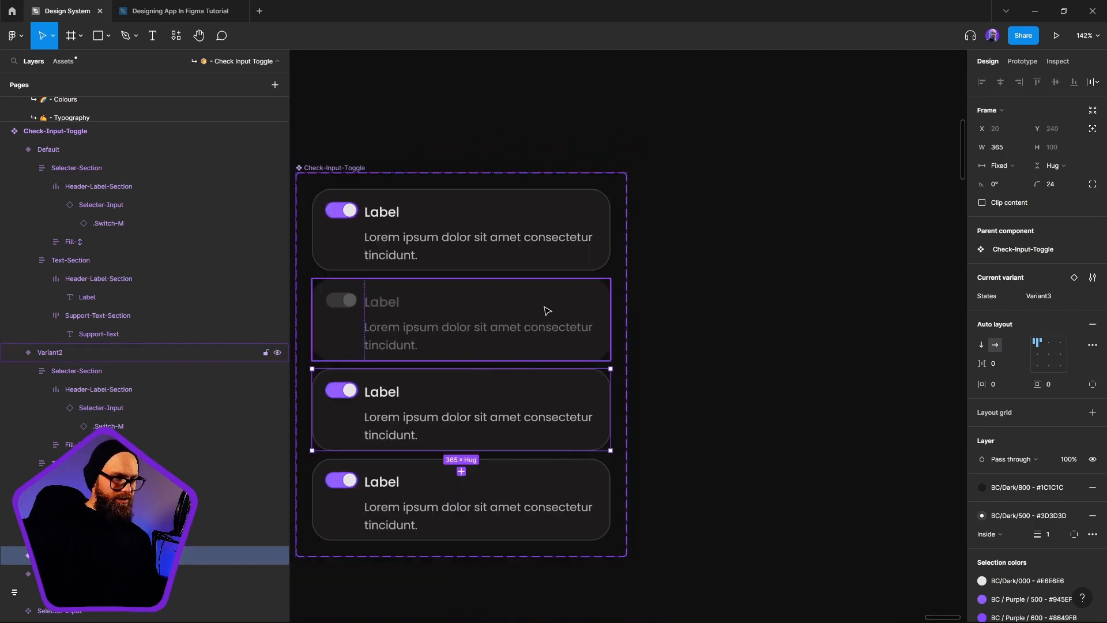
pyautogui.click(421, 319)
pyautogui.hotkey('ctrl', 'v')
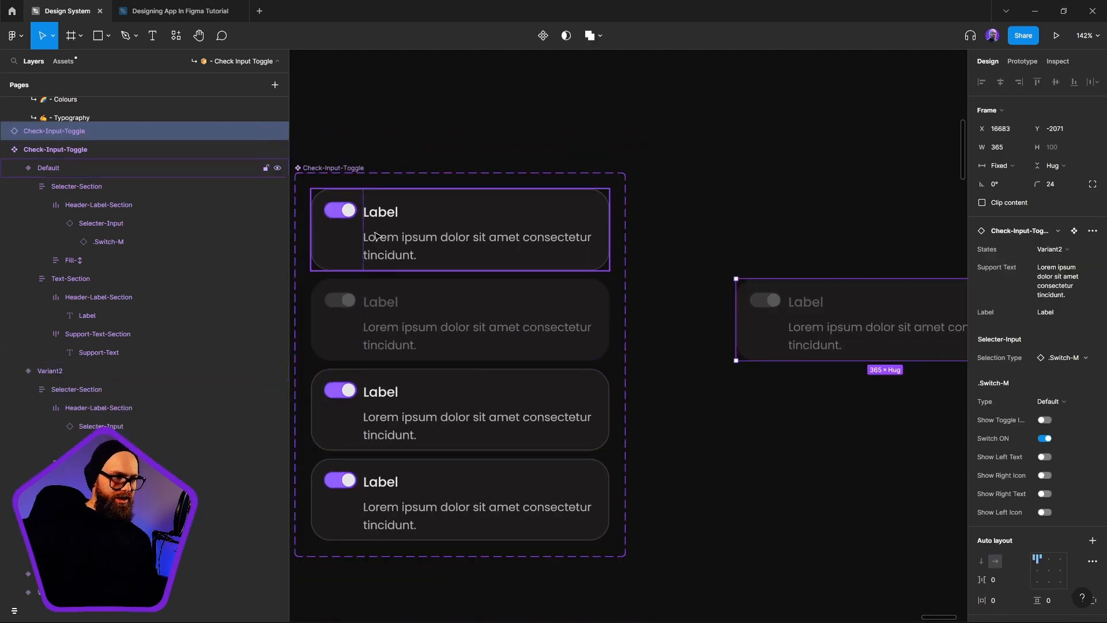
pyautogui.hscroll(1, 750, 311)
pyautogui.hscroll(-3, 501, 349)
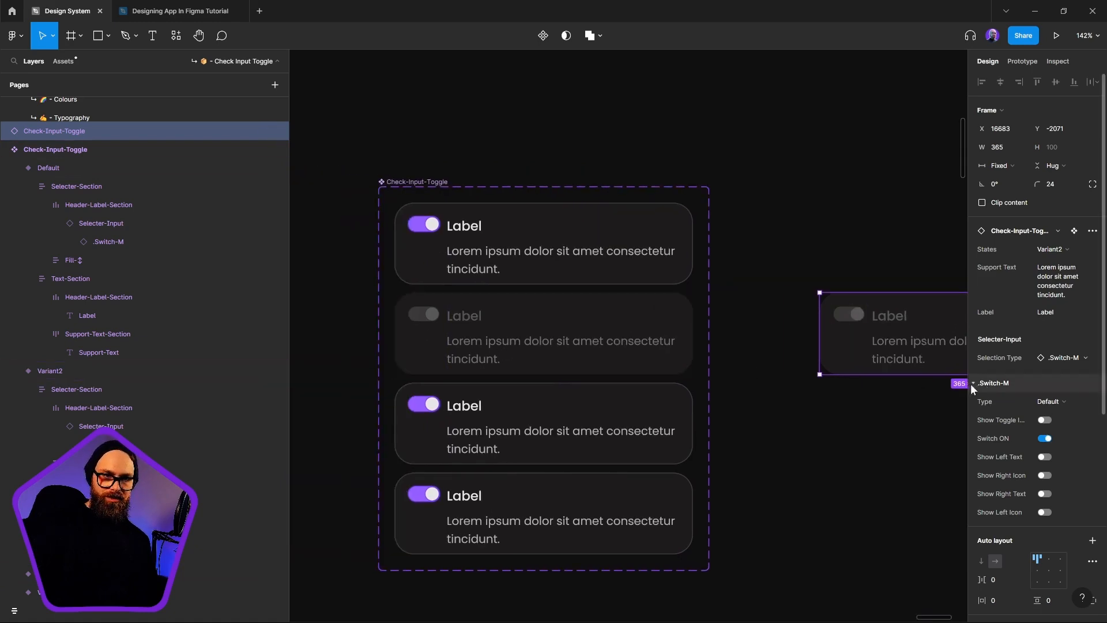
pyautogui.click(1070, 358)
pyautogui.click(1017, 443)
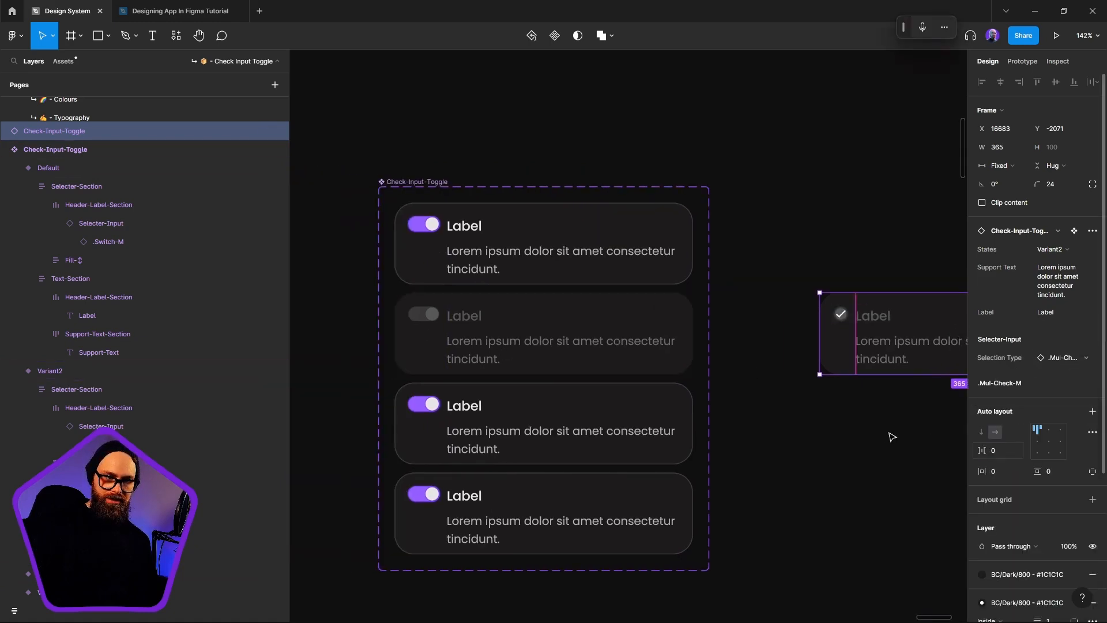
# Step: Inspect the check icon layer and its colour style inside the .Mul-Check-M test instance
pyautogui.hscroll(3, 726, 492)
pyautogui.scroll(3, 773, 365)
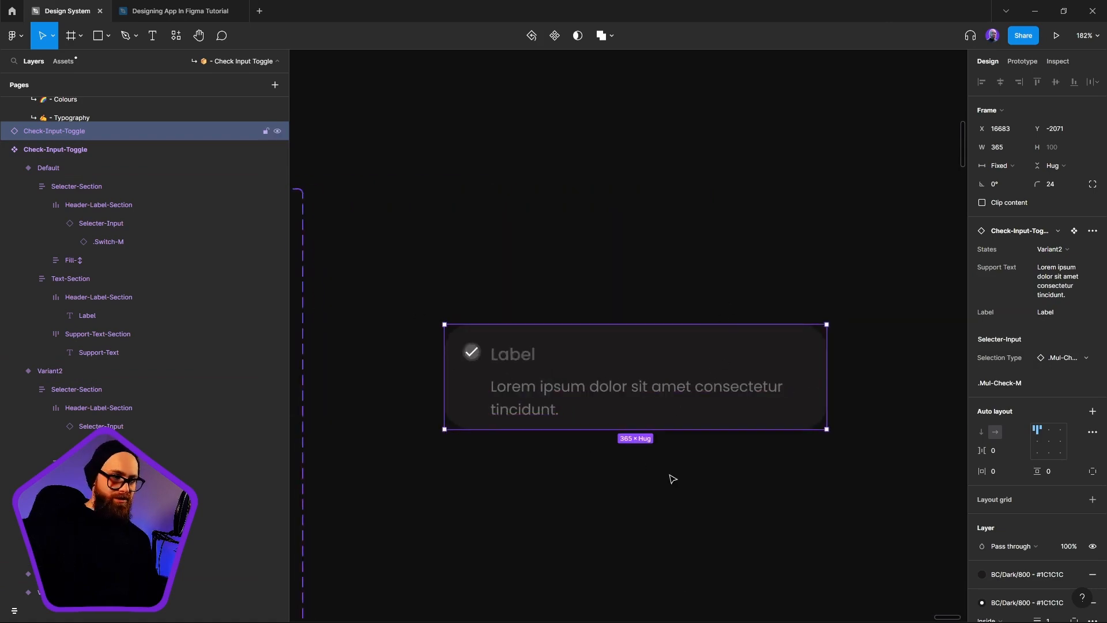
pyautogui.scroll(5, 468, 367)
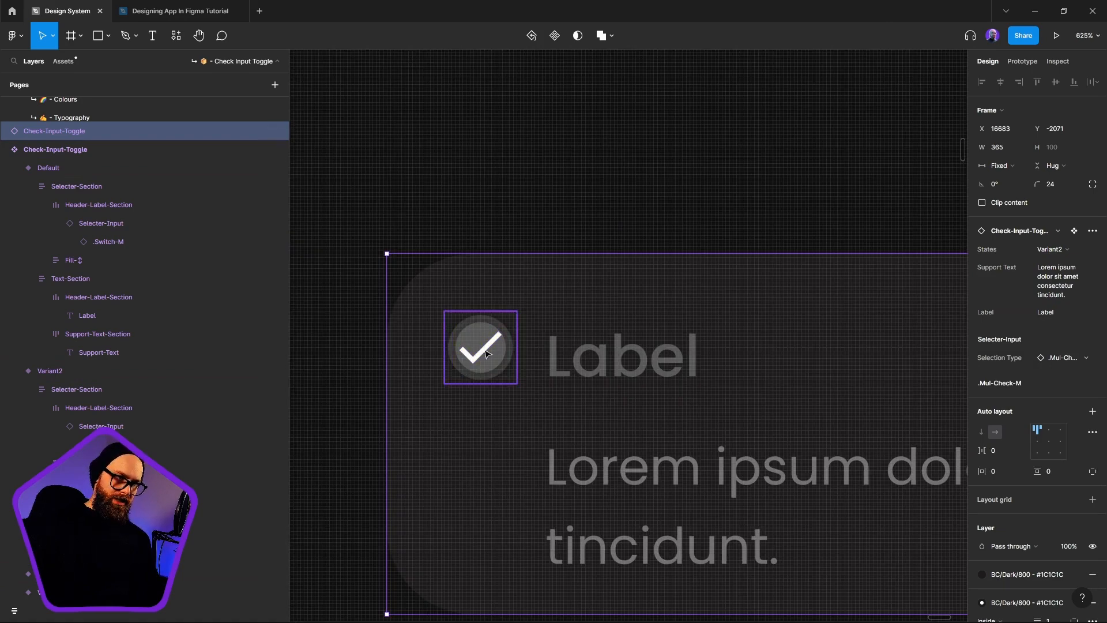
pyautogui.keyDown('ctrl'); pyautogui.click(481, 349); pyautogui.keyUp('ctrl')
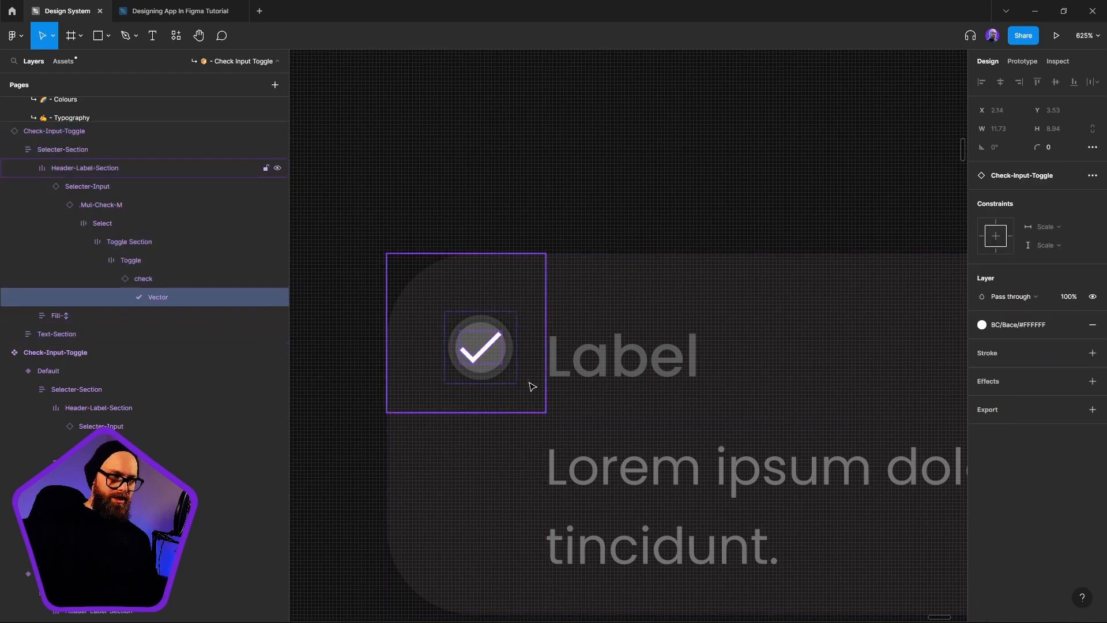
pyautogui.click(151, 279)
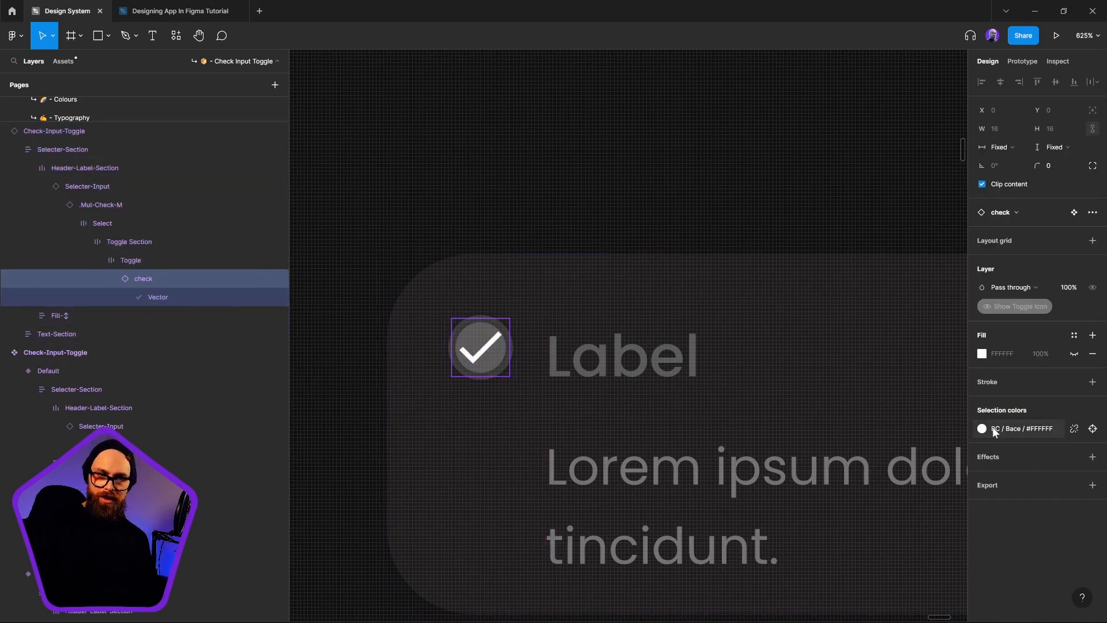
pyautogui.keyDown('ctrl'); pyautogui.scroll(-5, 808, 410); pyautogui.keyUp('ctrl')
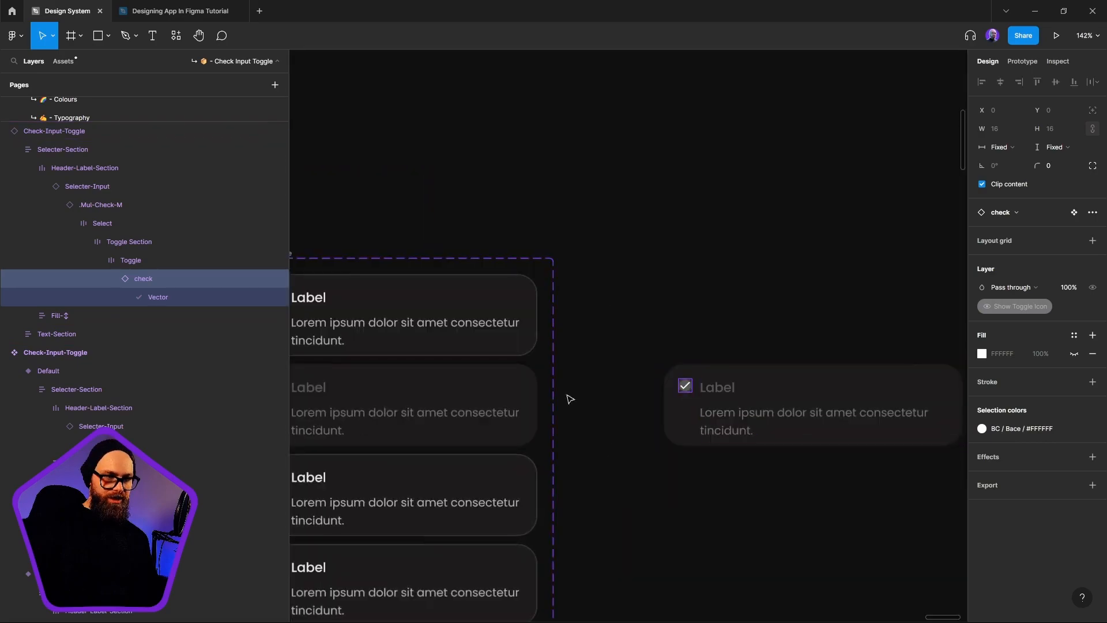
pyautogui.click(568, 396)
# Step: Apply the BC/Purple/800 colour style as the fill of the hidden check icon in the Default variant's switch
pyautogui.hscroll(-5, 542, 354)
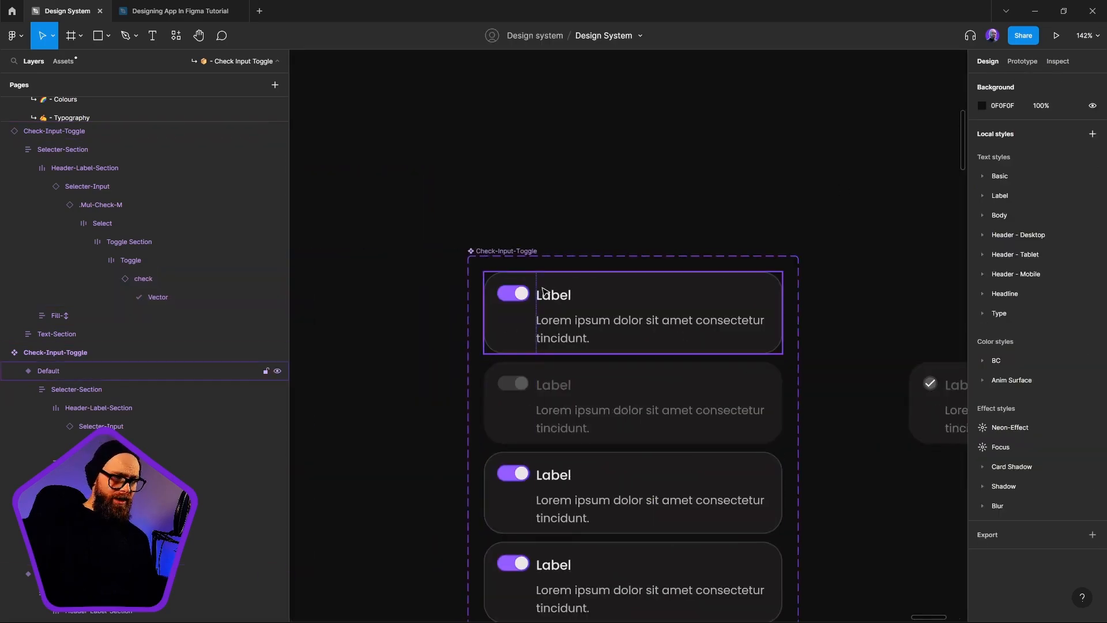
pyautogui.doubleClick(519, 318)
pyautogui.click(524, 297)
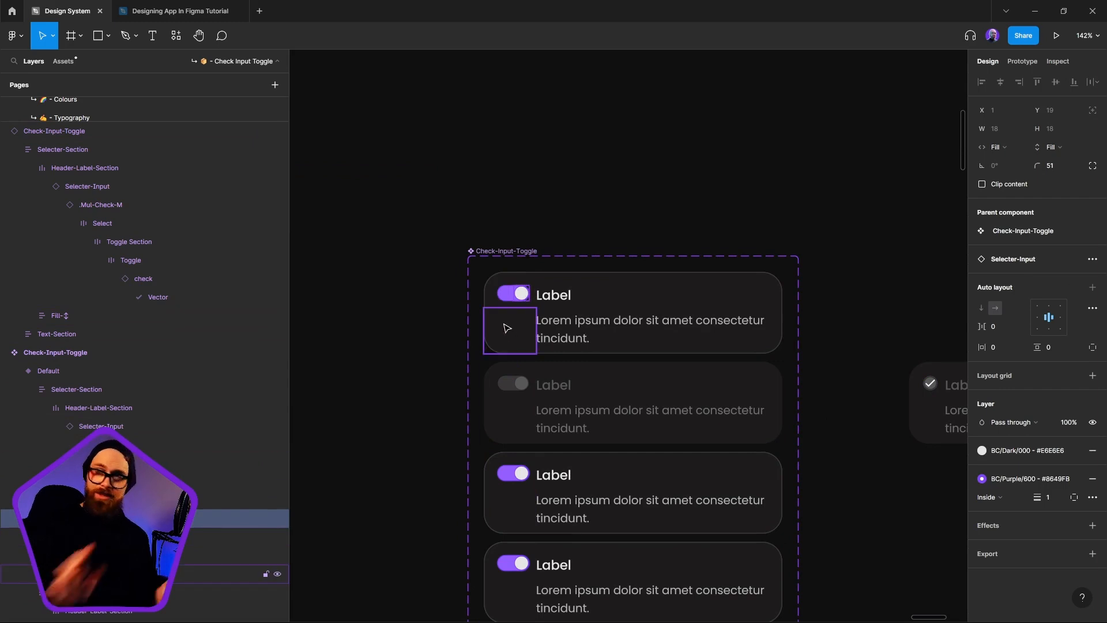
pyautogui.click(507, 295)
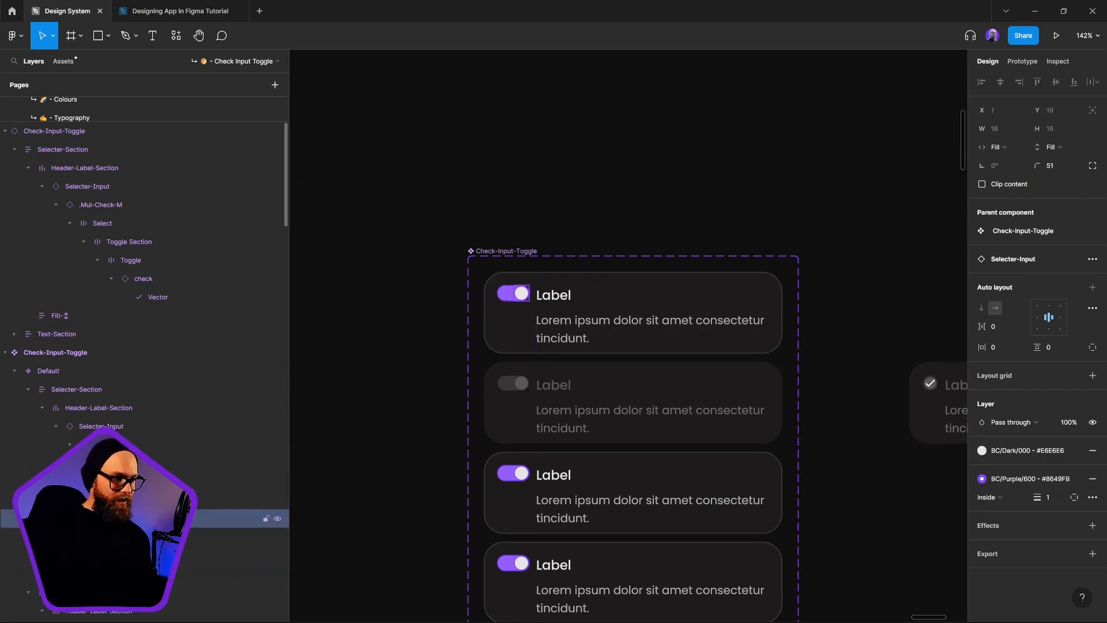
pyautogui.click(231, 519)
pyautogui.click(209, 537)
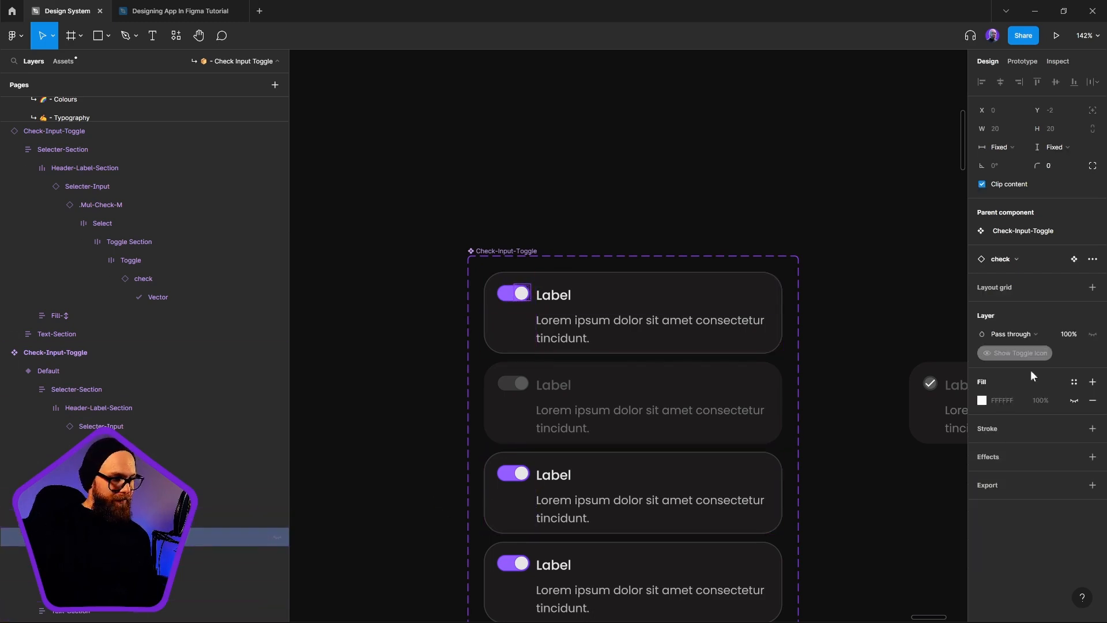
pyautogui.click(1074, 382)
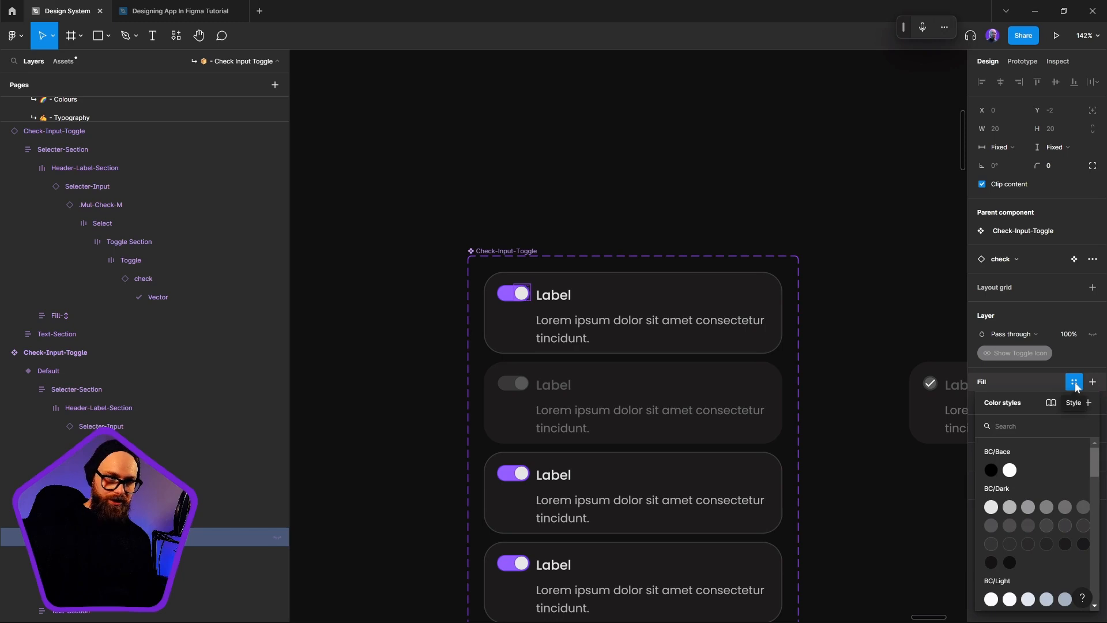
pyautogui.click(1010, 470)
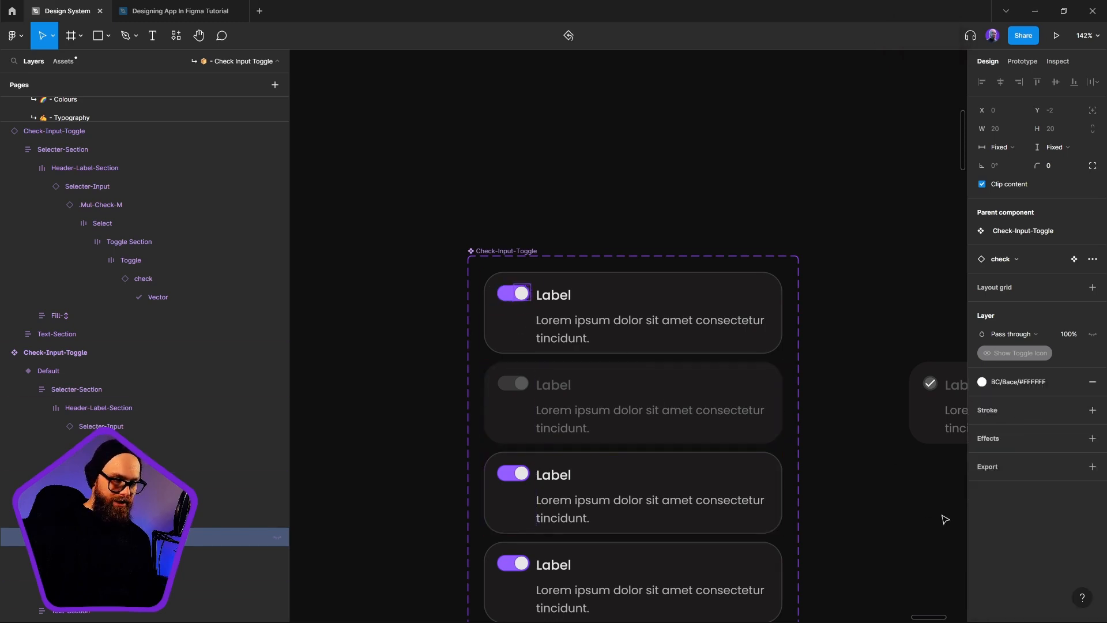
pyautogui.click(1018, 381)
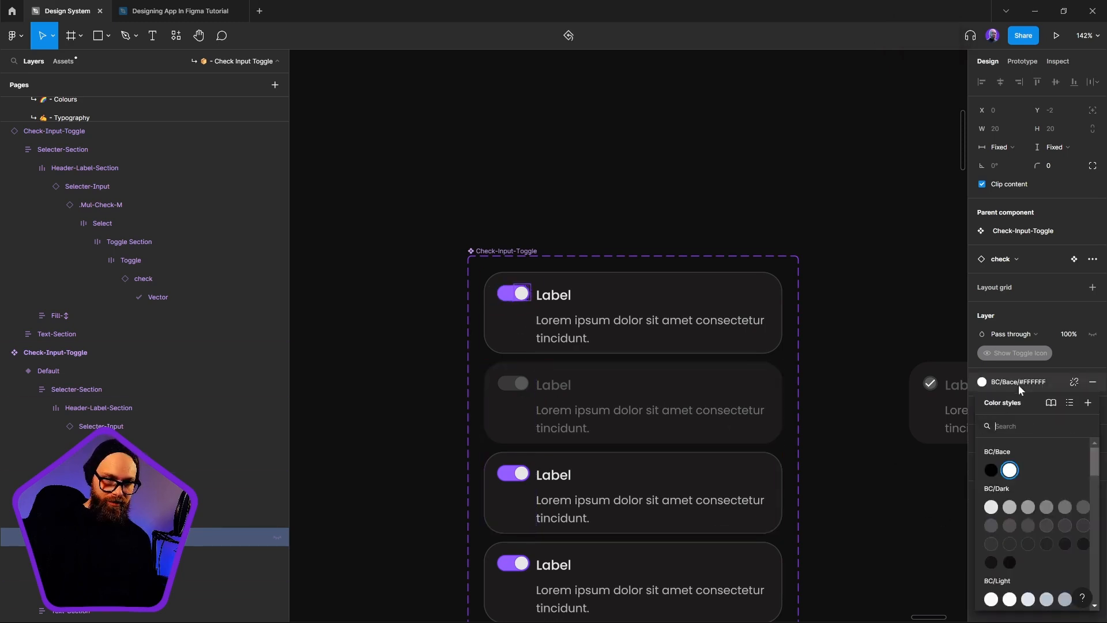
pyautogui.scroll(-3, 1029, 542)
pyautogui.click(1032, 538)
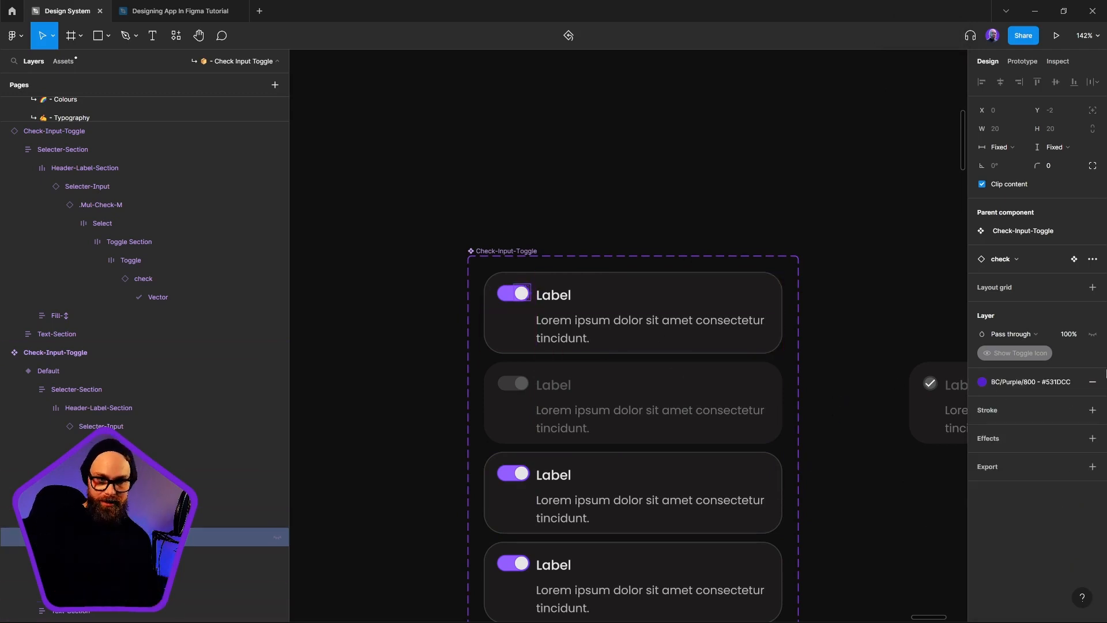
# Step: Apply the BC/Dark/200 colour style as the fill of the hidden check icon in the second variant's switch
pyautogui.doubleClick(527, 388)
pyautogui.keyDown('ctrl'); pyautogui.click(523, 385); pyautogui.keyUp('ctrl')
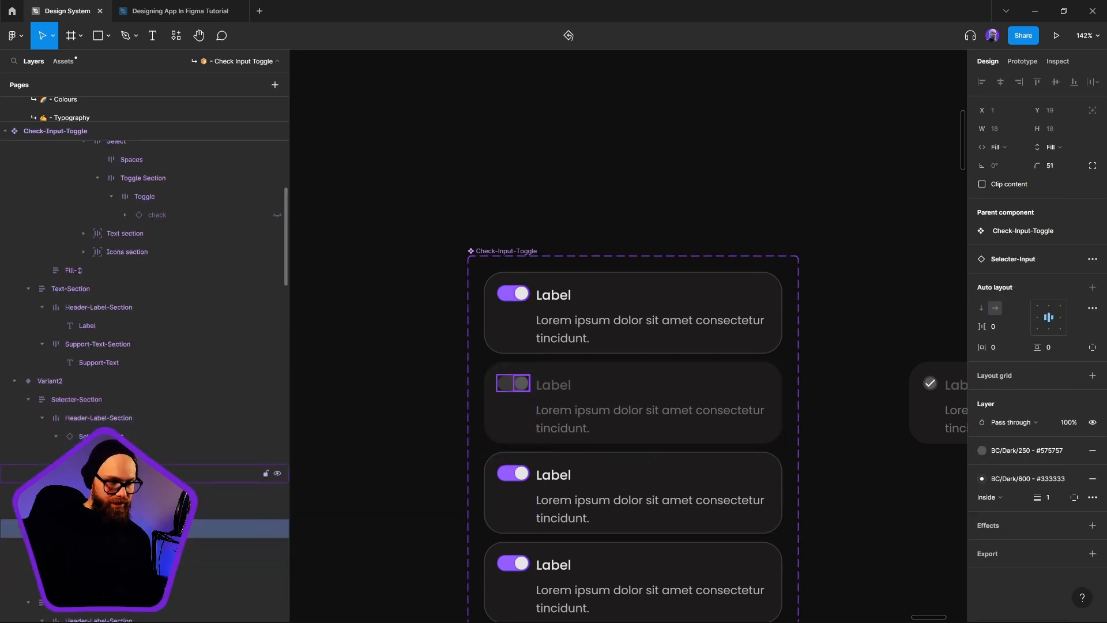
pyautogui.click(173, 546)
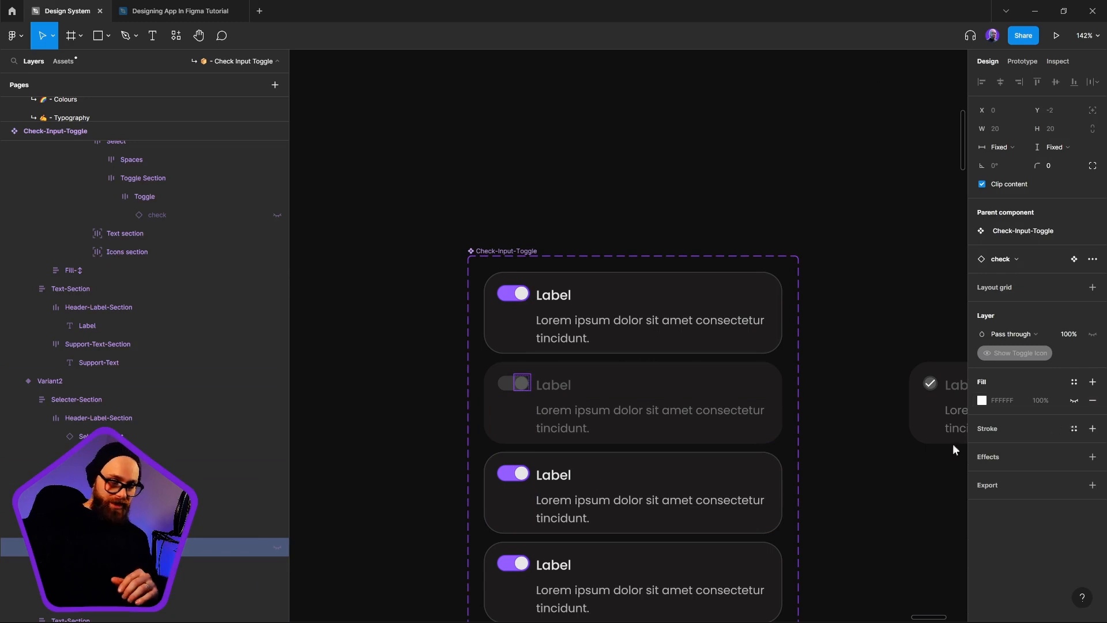
pyautogui.click(1074, 382)
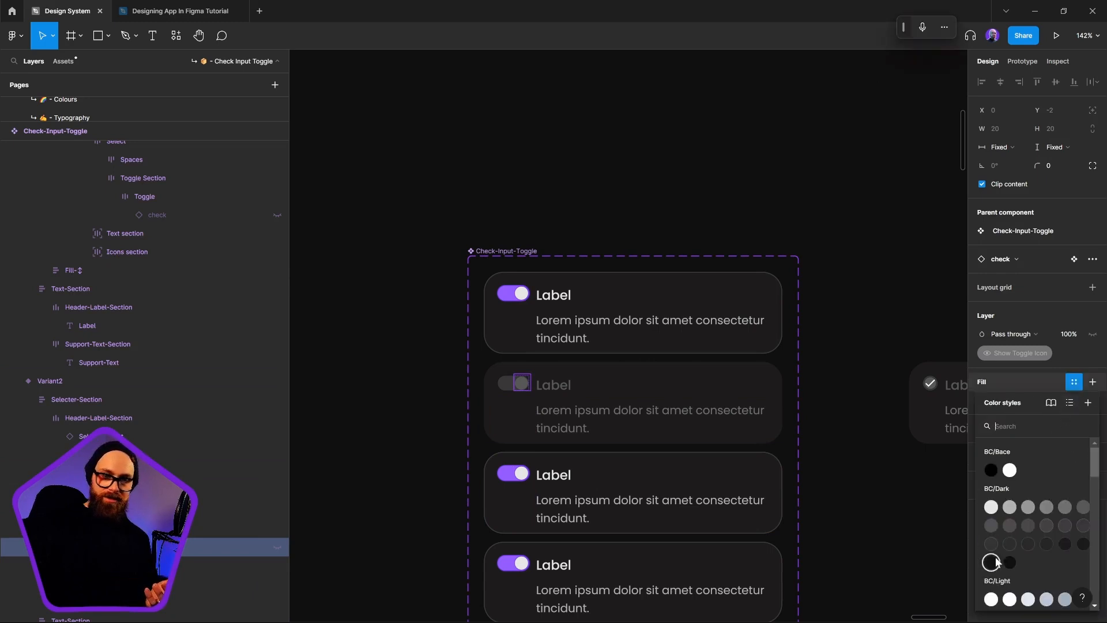
pyautogui.click(1070, 507)
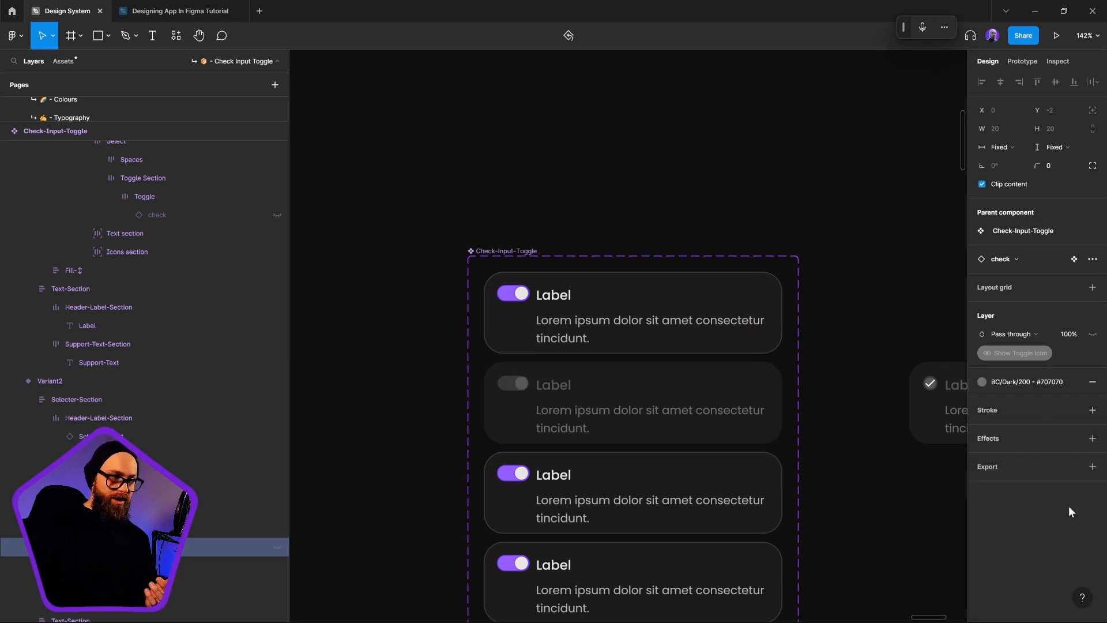
# Step: Delete the old test instance and place a fresh instance of the second variant beside the component set
pyautogui.click(865, 509)
pyautogui.hscroll(5, 794, 504)
pyautogui.click(860, 404)
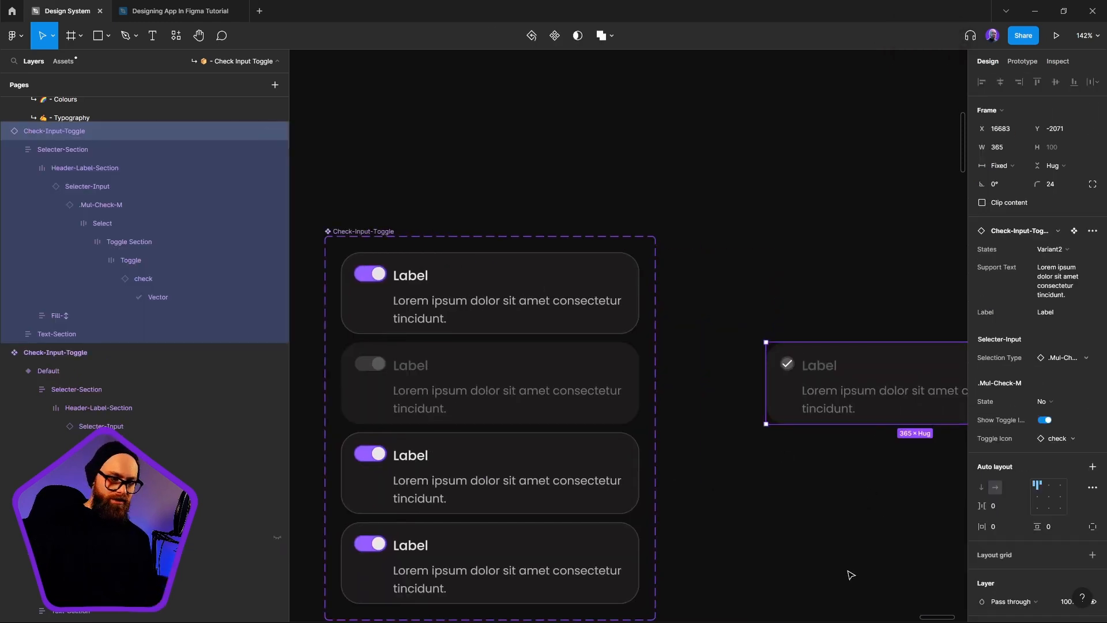
pyautogui.press('Delete')
pyautogui.click(435, 378)
pyautogui.moveTo(435, 378); pyautogui.dragTo(841, 403)
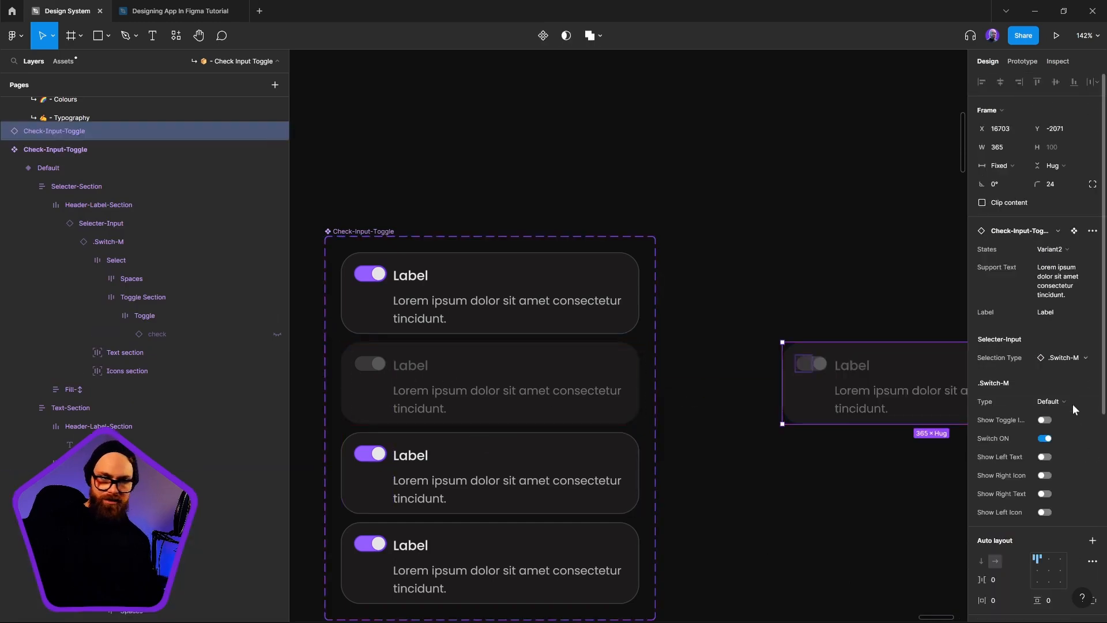
# Step: Swap the test instance's selector to .Mul-Check-M to check the greyed-out tick's appearance
pyautogui.click(1066, 358)
pyautogui.click(1015, 443)
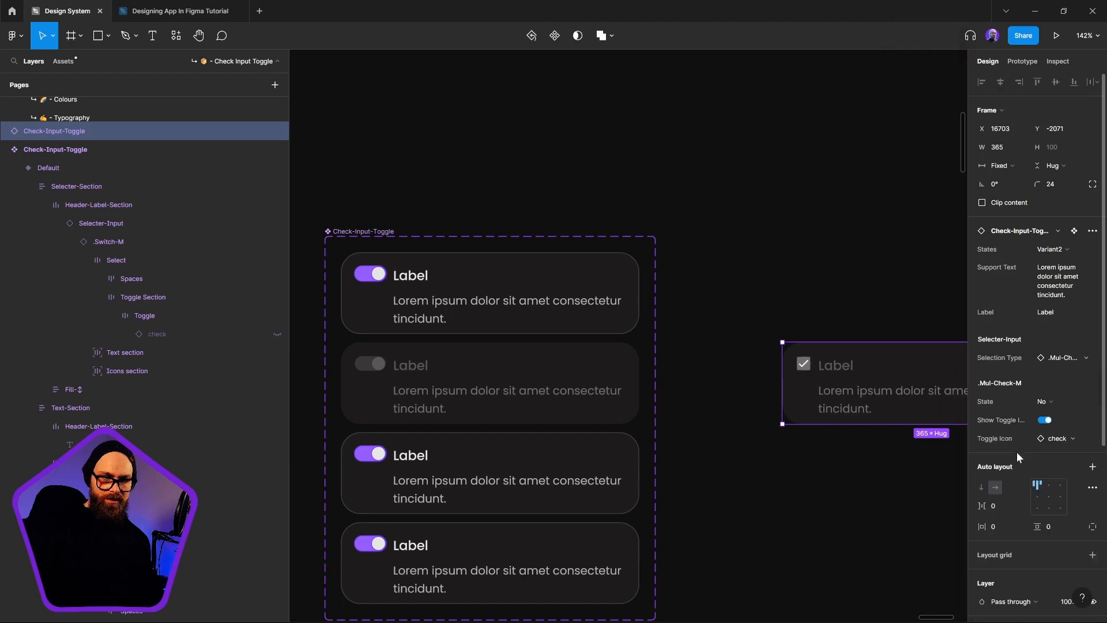
pyautogui.scroll(3, 846, 379)
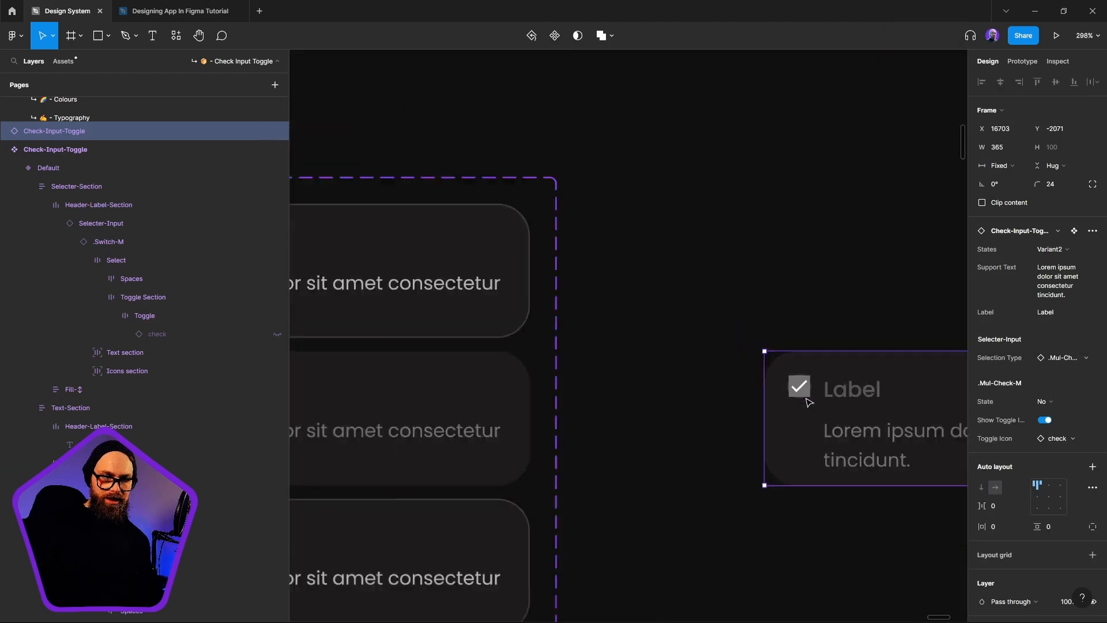
# Step: Try the .Single-Check-M selector in the test instance and undo the swap
pyautogui.click(1087, 357)
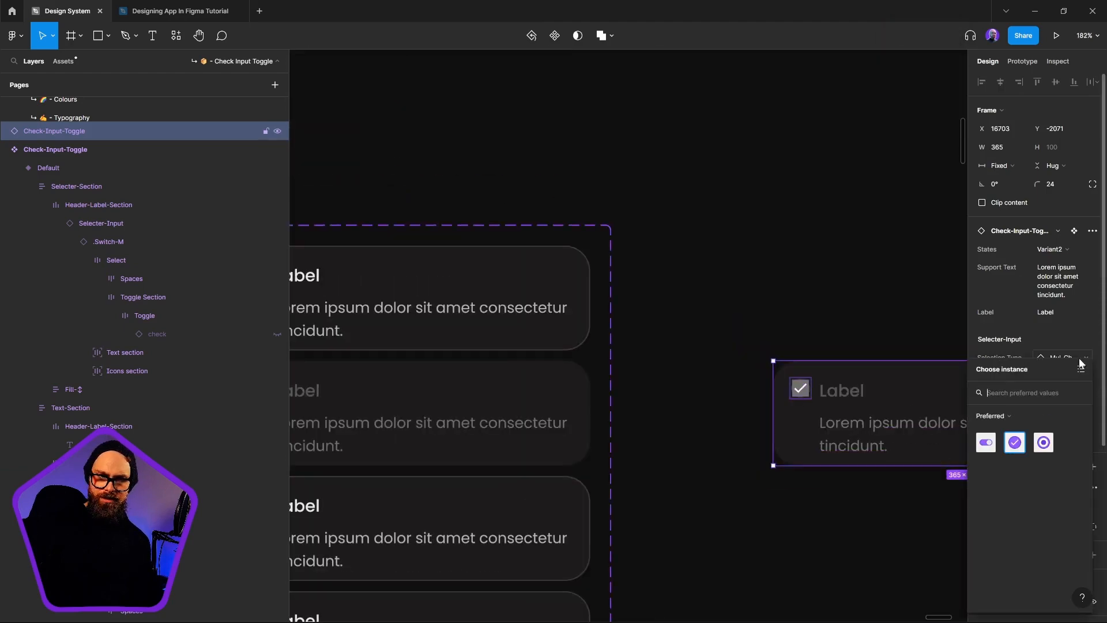
pyautogui.click(1054, 443)
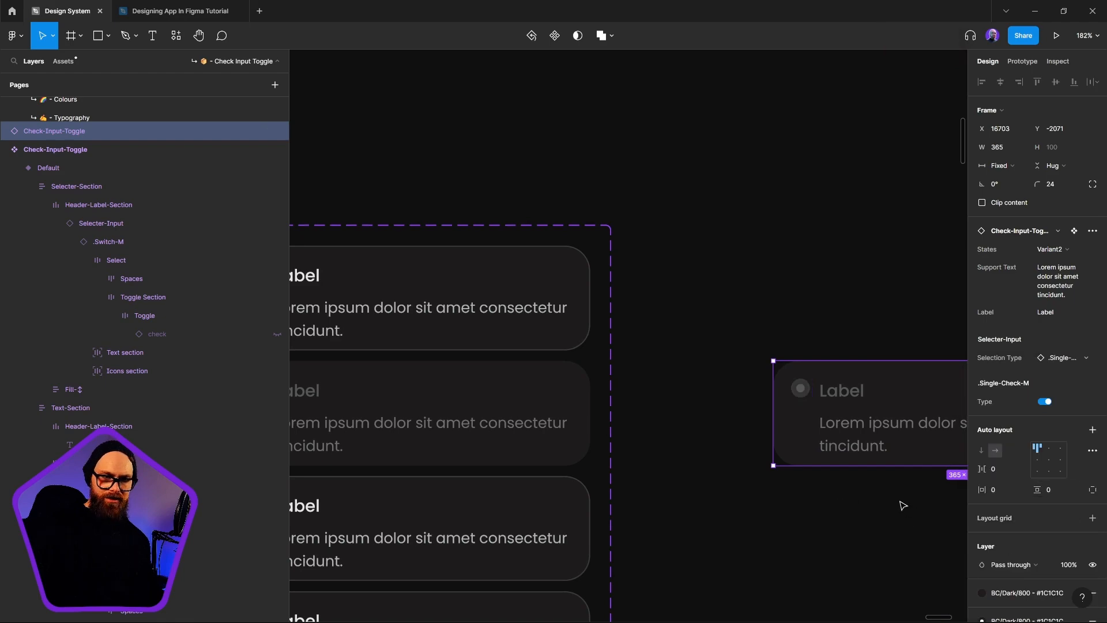
pyautogui.hotkey('ctrl', 'z')
# Step: Inspect the fill of the check icon inside the test instance's .Mul-Check-M selector
pyautogui.scroll(5, 810, 397)
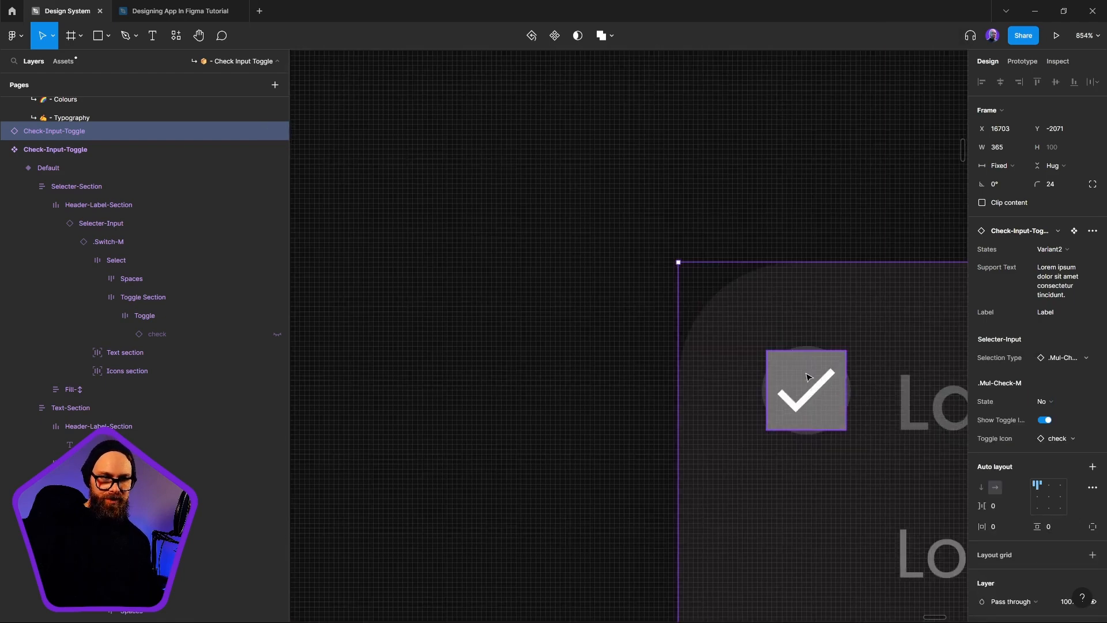
pyautogui.keyDown('ctrl'); pyautogui.click(811, 377); pyautogui.keyUp('ctrl')
pyautogui.scroll(-6, 811, 387)
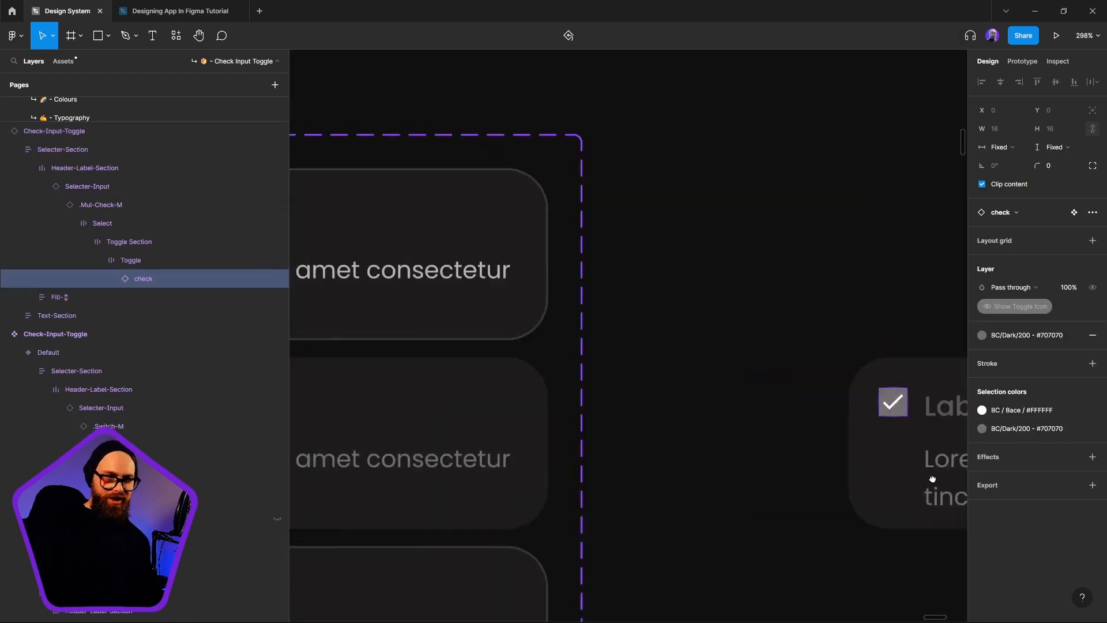
# Step: Remove the BC/Dark/200 fill from the hidden check icon's frame in the second variant's switch
pyautogui.hscroll(-5, 715, 405)
pyautogui.hscroll(-3, 396, 405)
pyautogui.keyDown('ctrl'); pyautogui.click(462, 370); pyautogui.keyUp('ctrl')
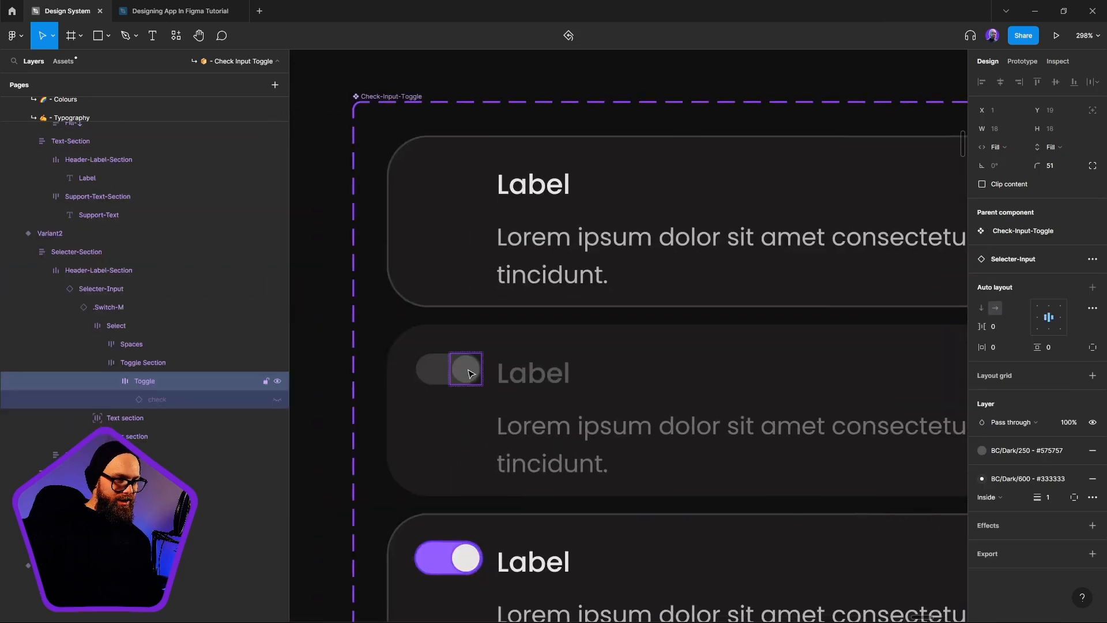
pyautogui.click(180, 398)
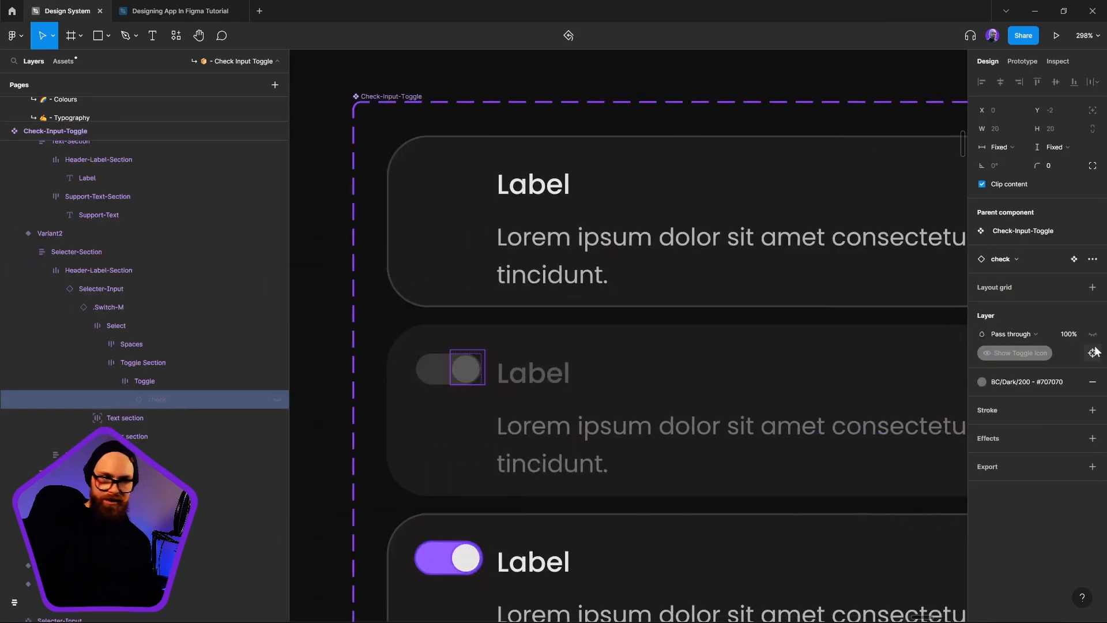
pyautogui.click(1093, 382)
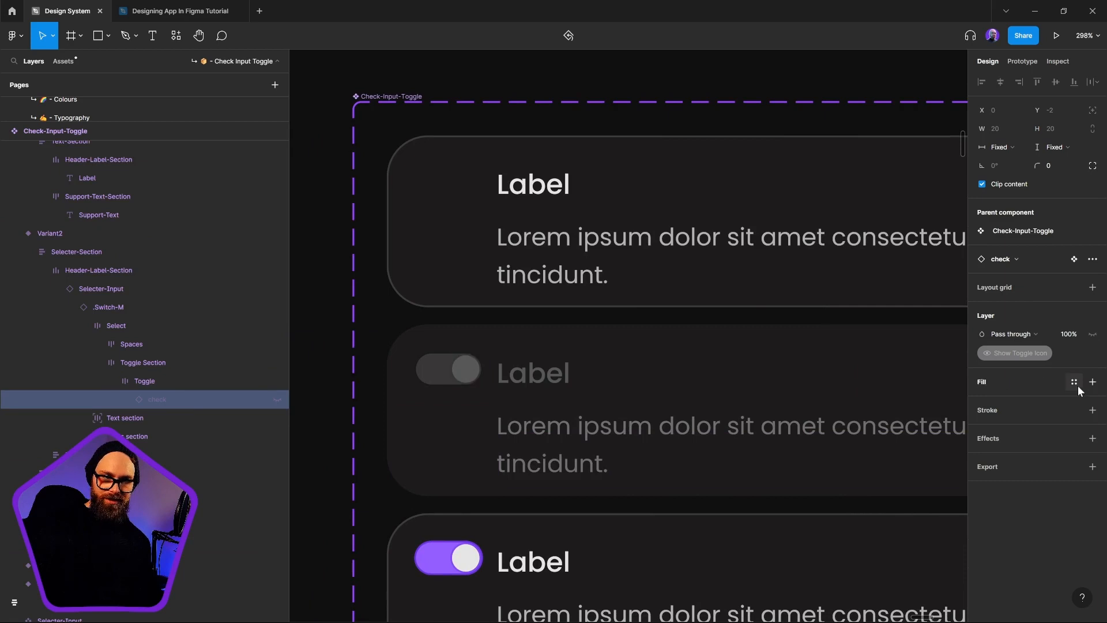
# Step: Apply the BC/Dark/200 colour style to the vector inside the second variant's hidden check icon
pyautogui.click(125, 399)
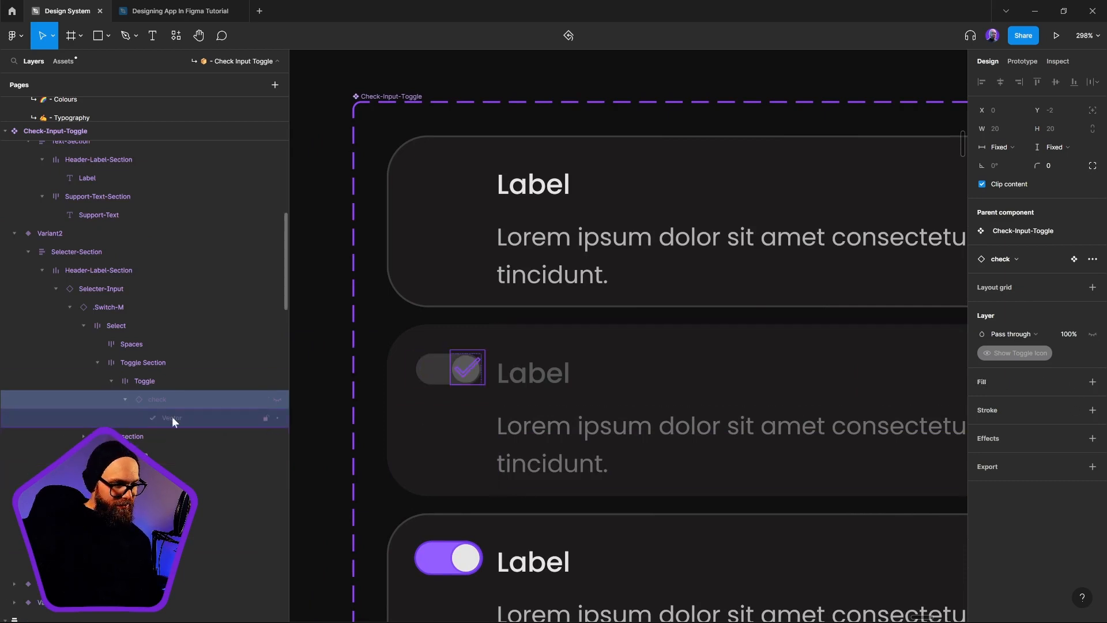
pyautogui.click(172, 417)
pyautogui.click(1035, 374)
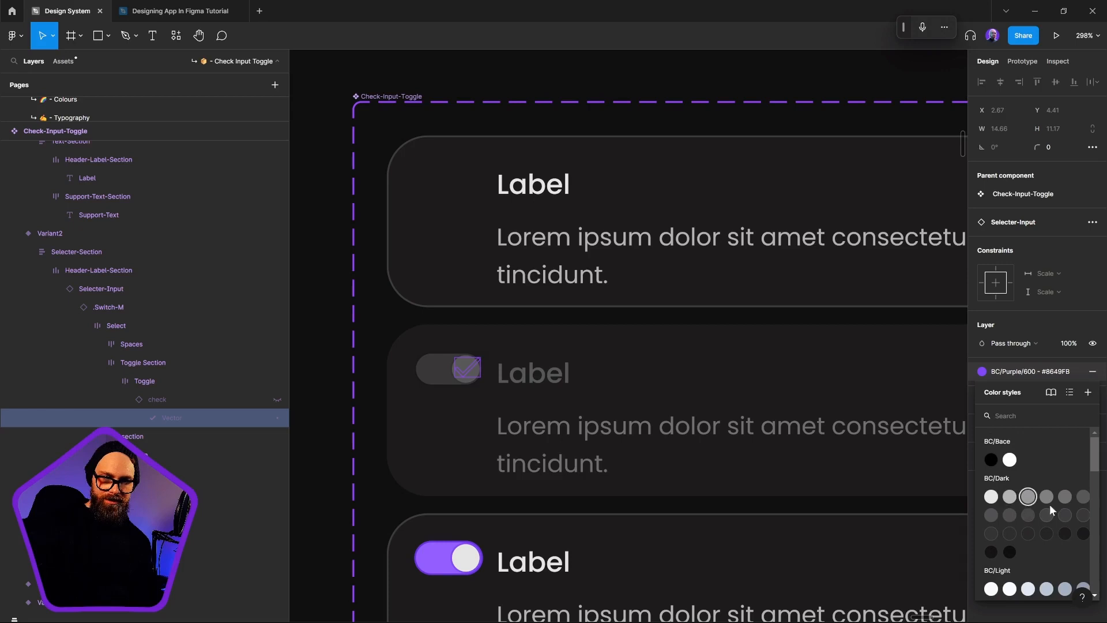
pyautogui.click(1067, 497)
# Step: Reset all overrides on the test instance beside the component set
pyautogui.hscroll(5, 541, 314)
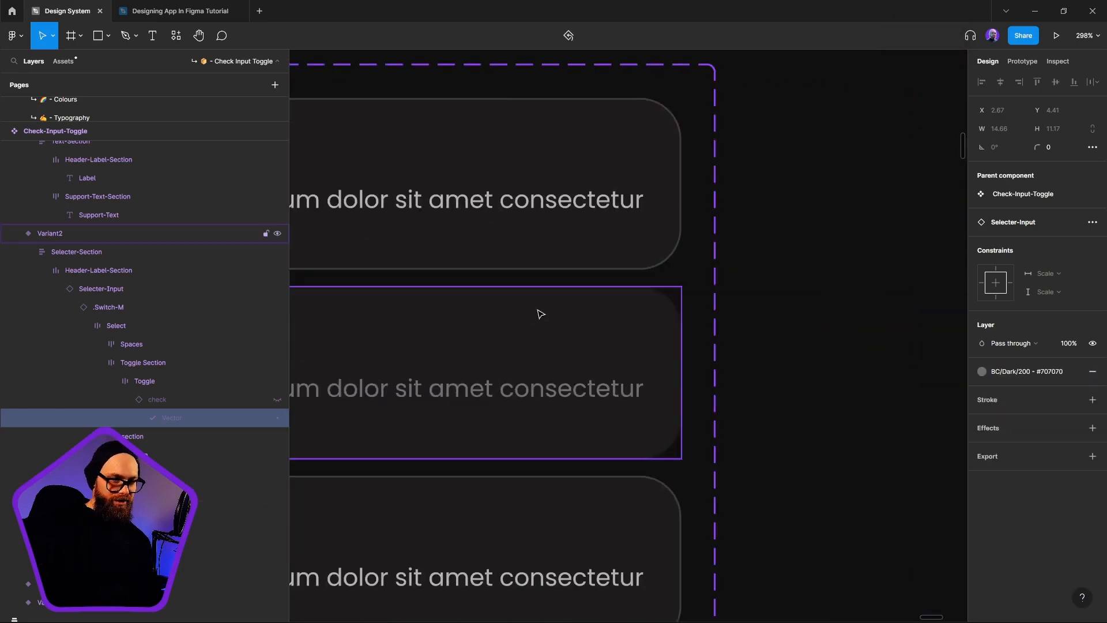
pyautogui.scroll(-10, 541, 315)
pyautogui.click(717, 388)
pyautogui.click(761, 346)
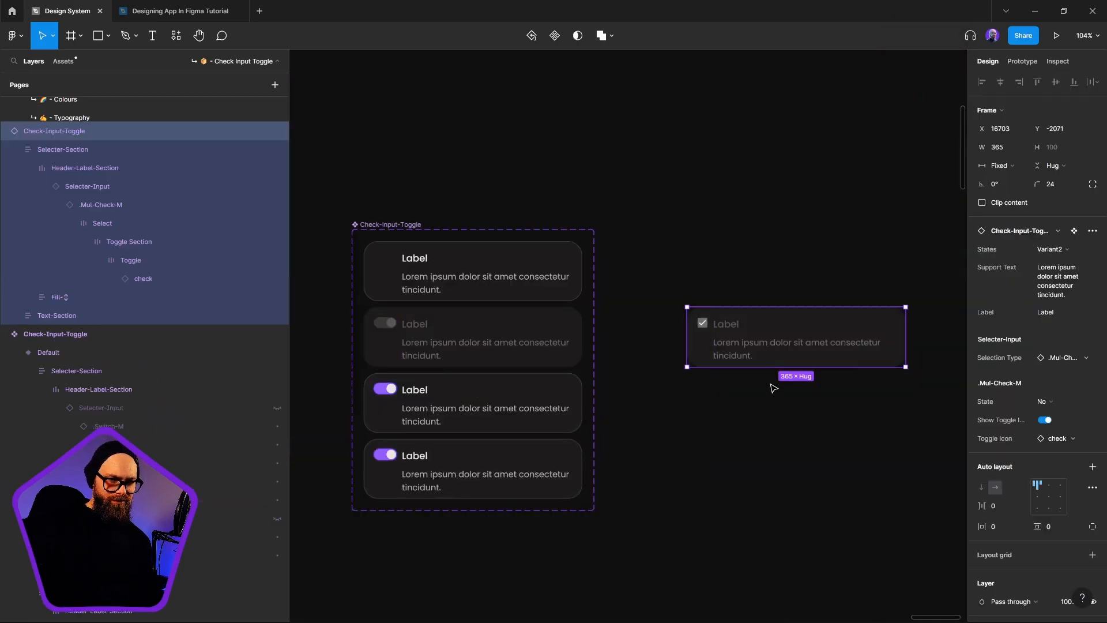
pyautogui.rightClick(774, 389)
pyautogui.click(790, 474)
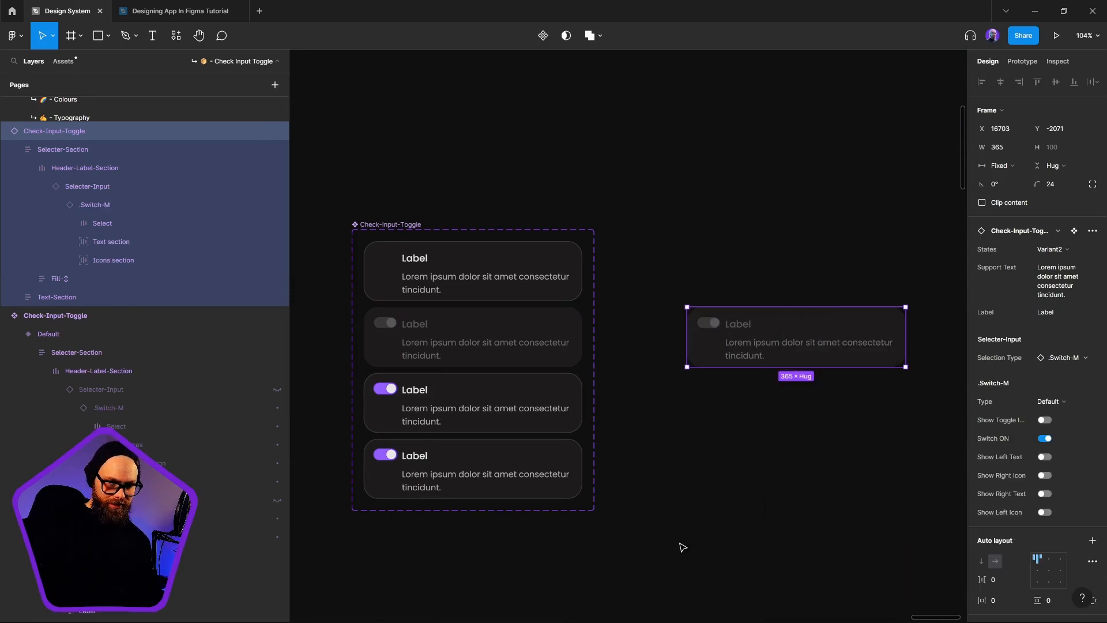
# Step: Swap the reset test instance's selector to .Mul-Check-M and examine the tick's colours up close
pyautogui.click(1064, 361)
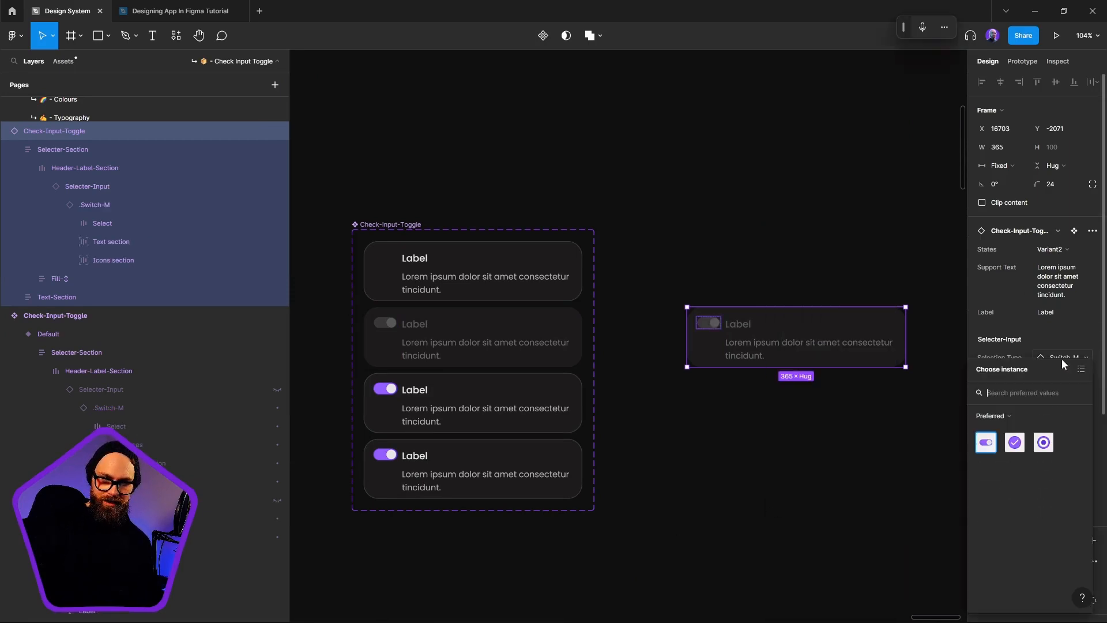
pyautogui.click(1015, 443)
pyautogui.scroll(10, 717, 320)
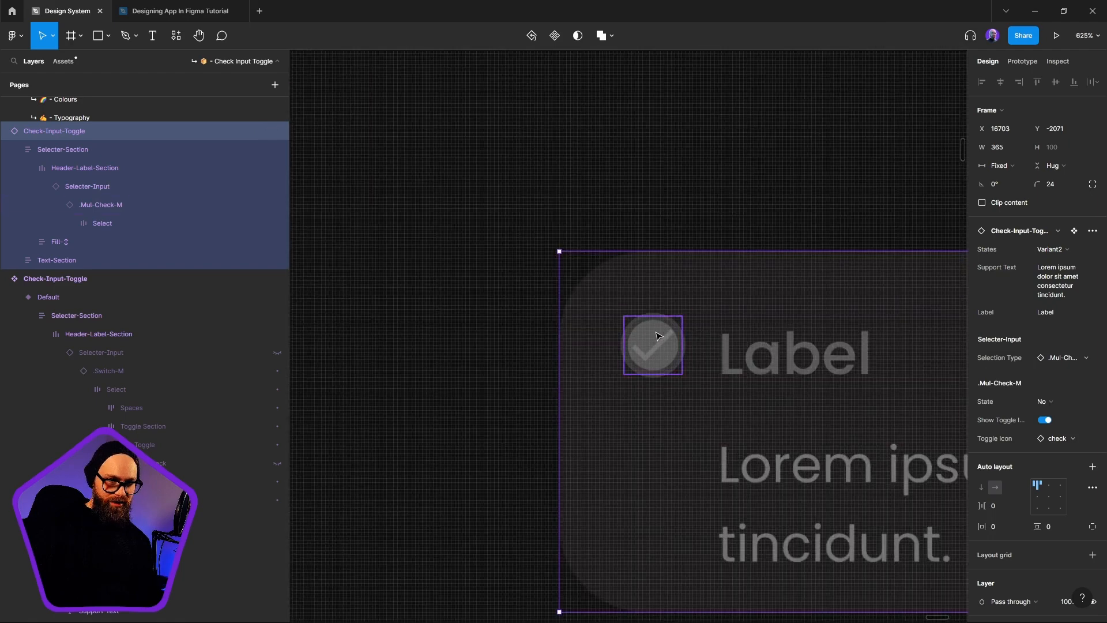
pyautogui.hotkey('shift', '2')
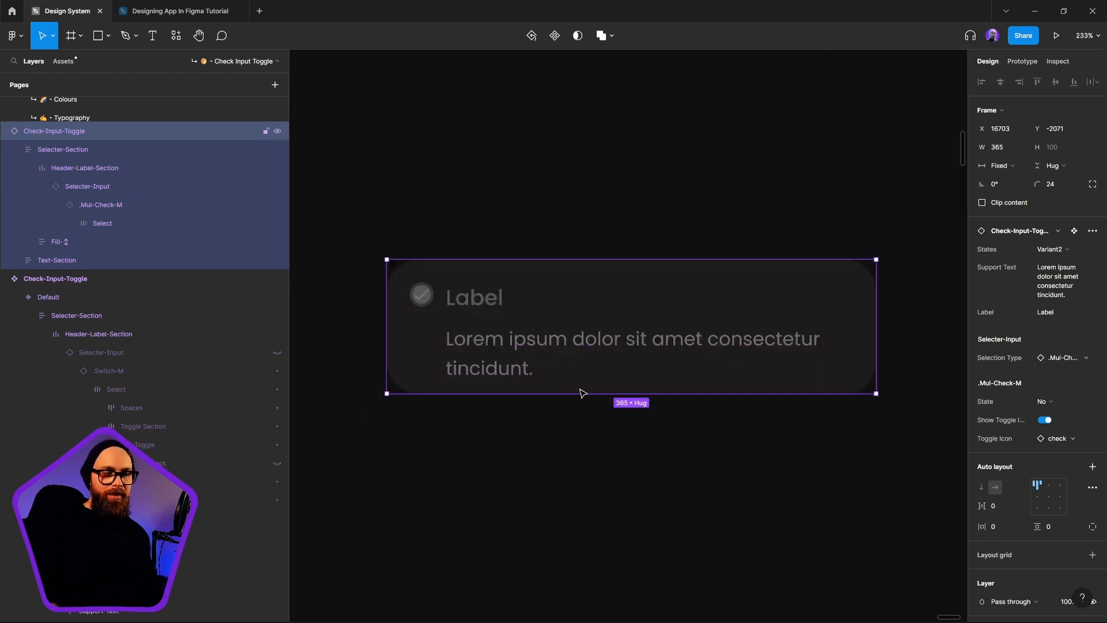
pyautogui.scroll(-4, 566, 345)
pyautogui.moveTo(319, 377); pyautogui.dragTo(754, 392)
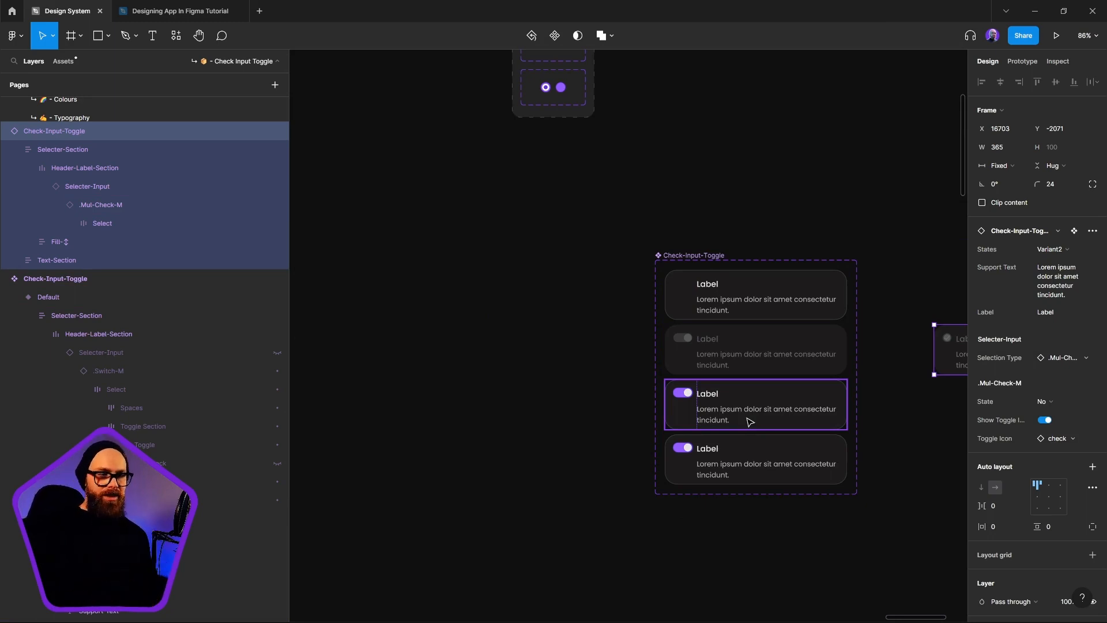
pyautogui.scroll(5, 703, 267)
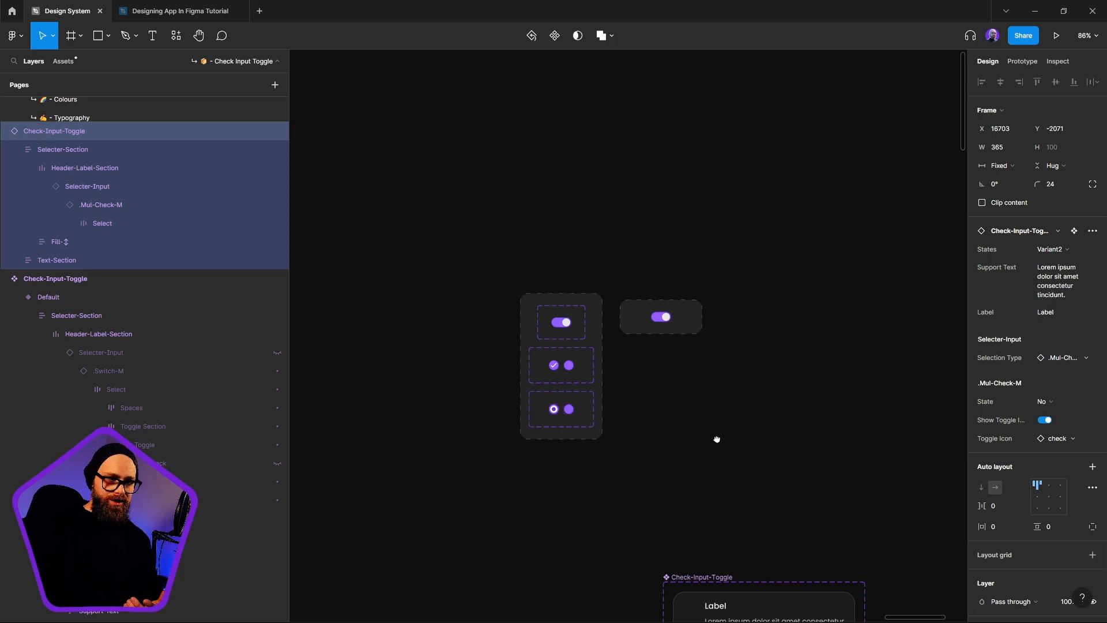
pyautogui.scroll(-5, 717, 440)
pyautogui.hscroll(5, 717, 440)
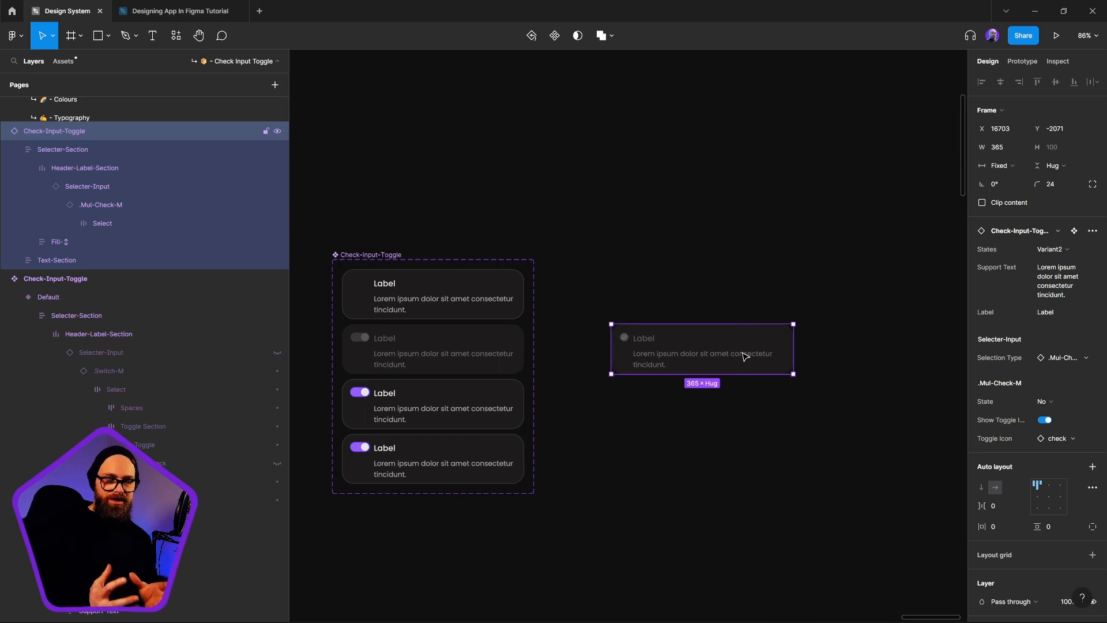
pyautogui.click(753, 293)
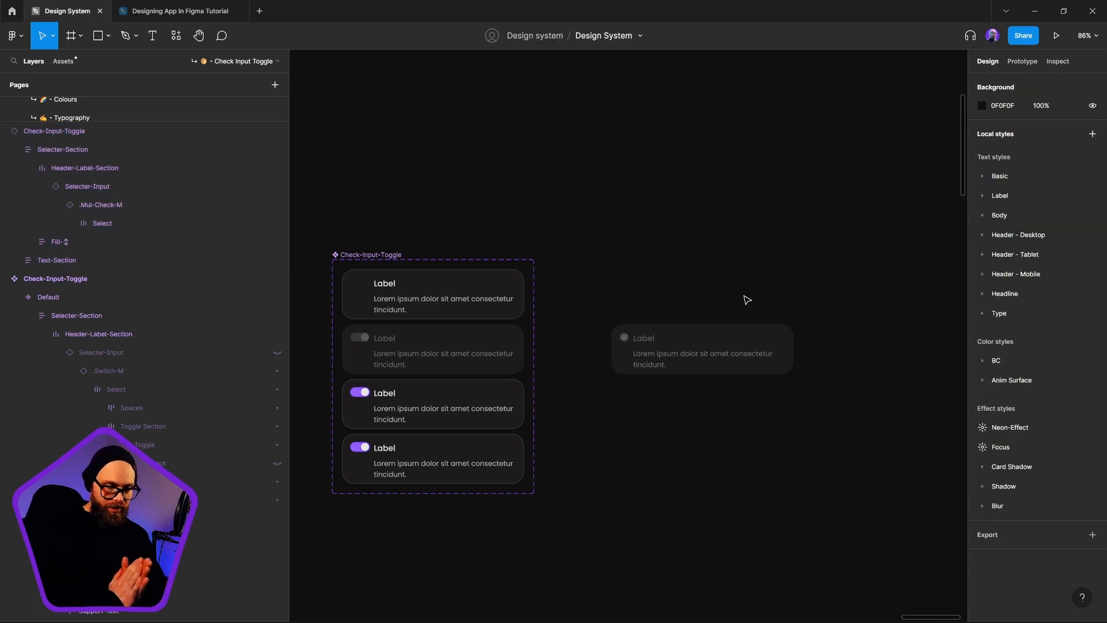